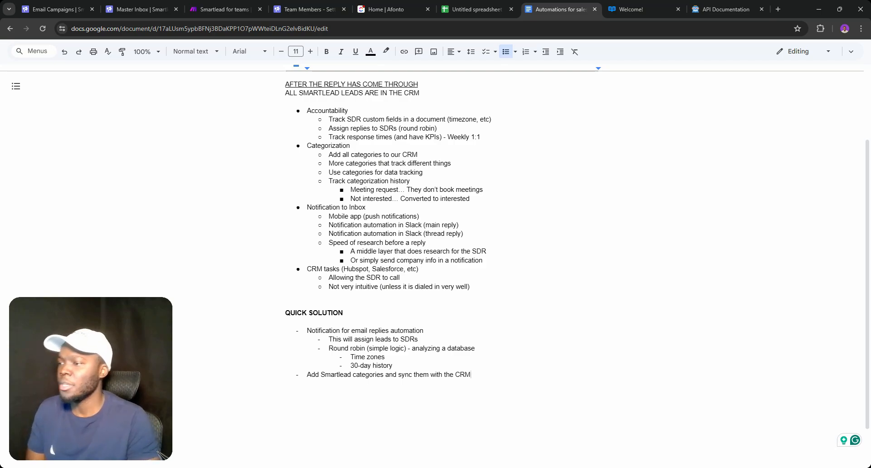
Review the Data store, Get Smartlead Token and Add team member module settings, then view Smartlead's team list
click(212, 2)
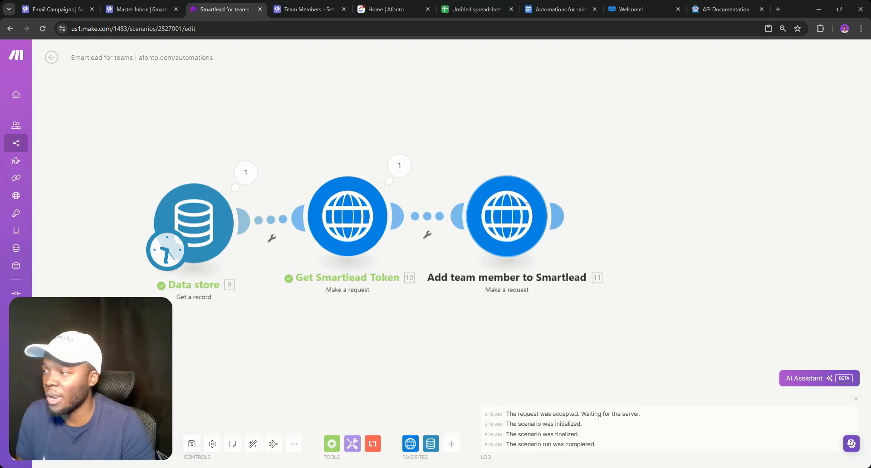
click(344, 220)
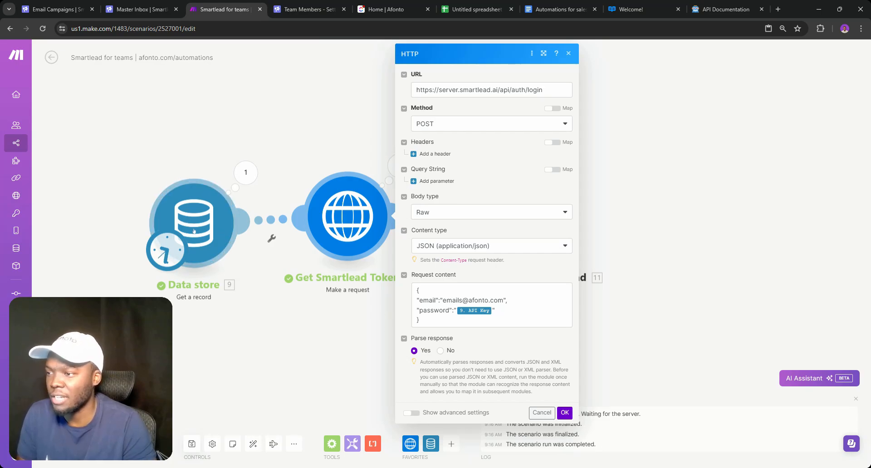
click(191, 249)
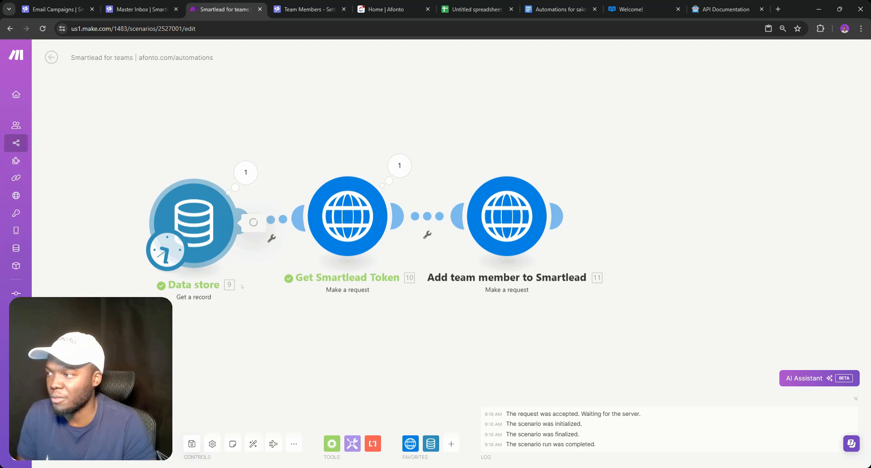
click(293, 323)
click(348, 234)
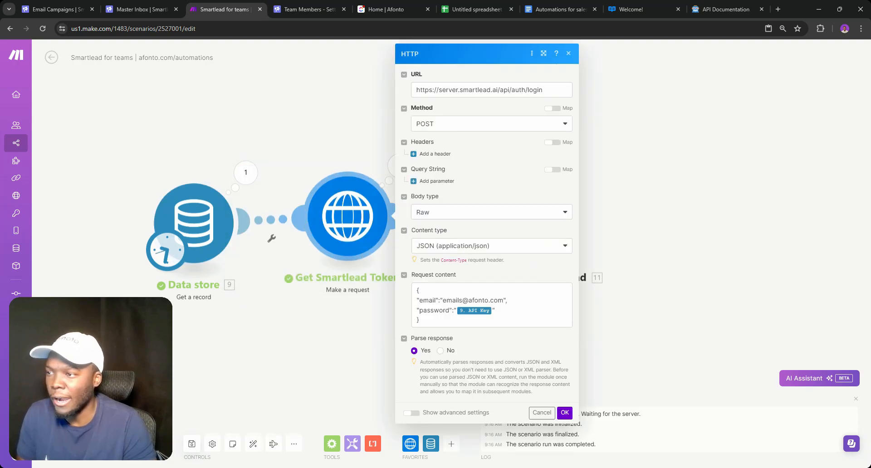
click(345, 294)
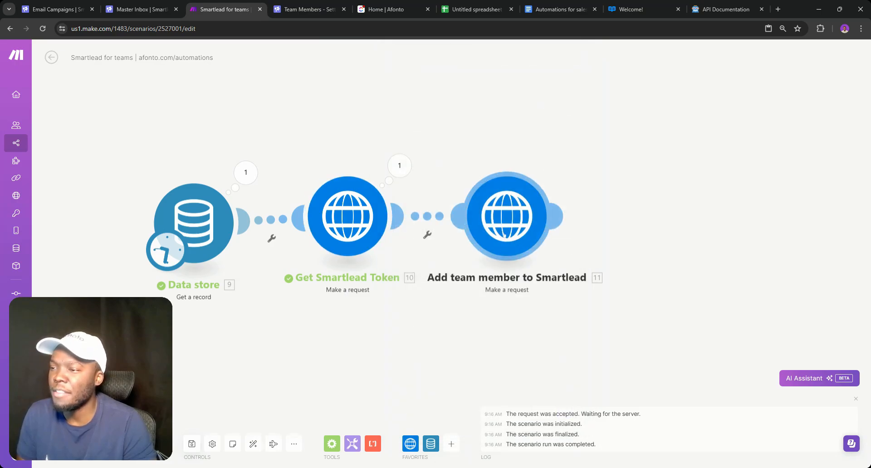
click(506, 216)
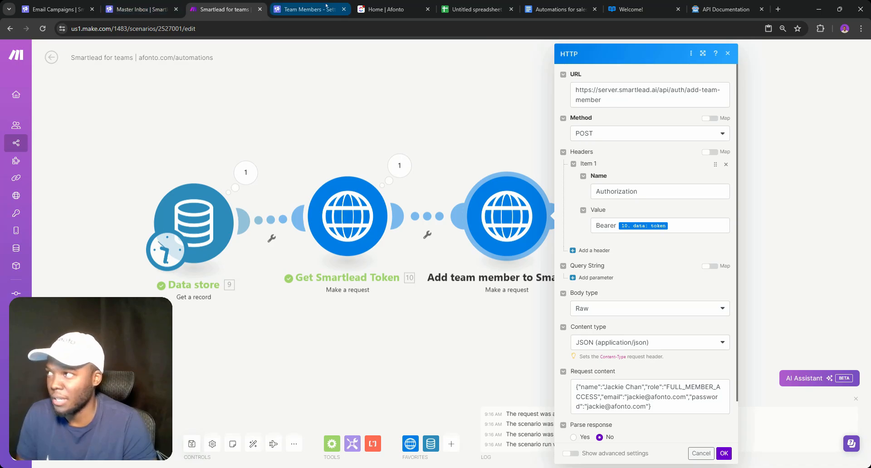
click(303, 9)
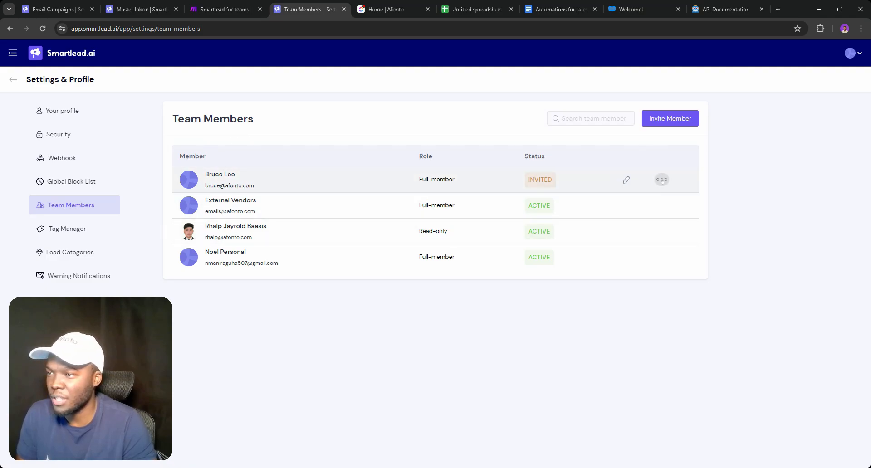
Open Smartlead's Invite Member form with the DevTools Network panel recording
click(661, 179)
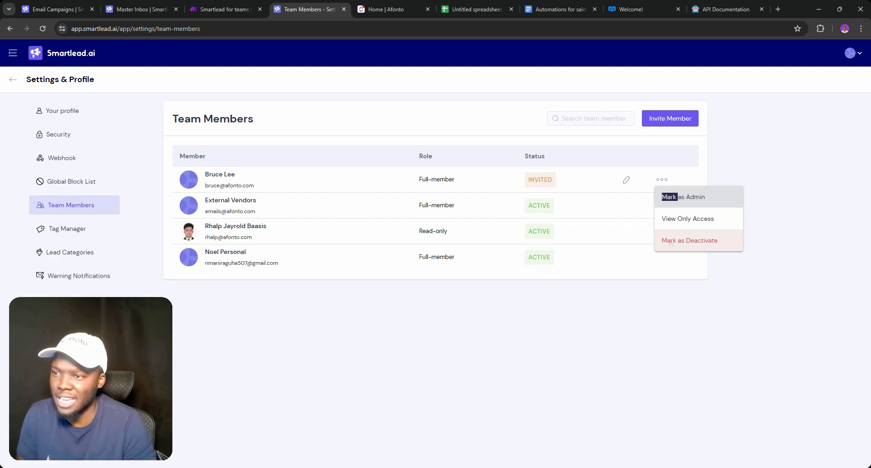
click(489, 347)
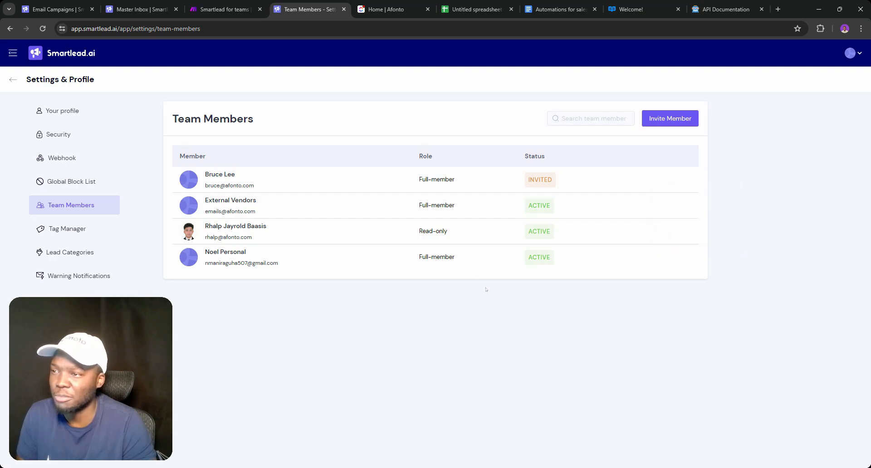
key(ctrl+shift+i)
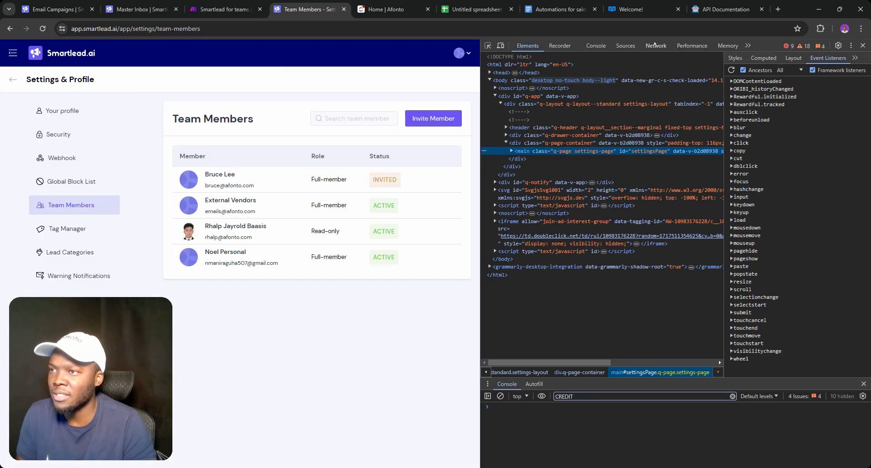
click(656, 45)
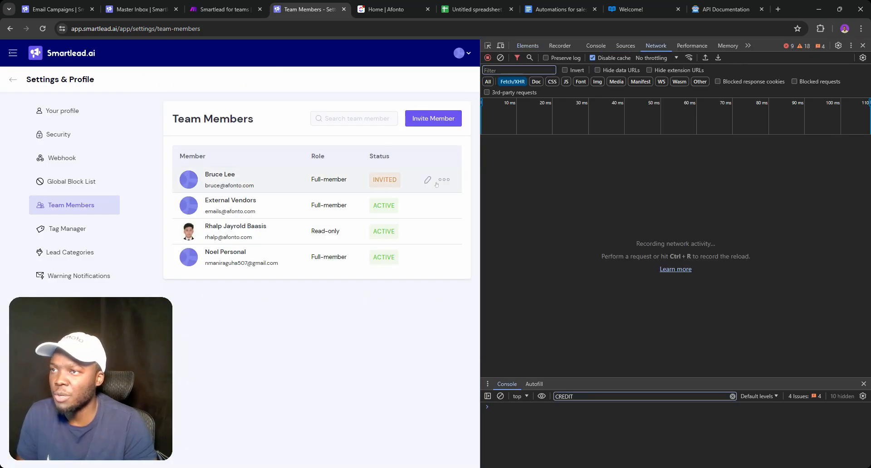
click(414, 120)
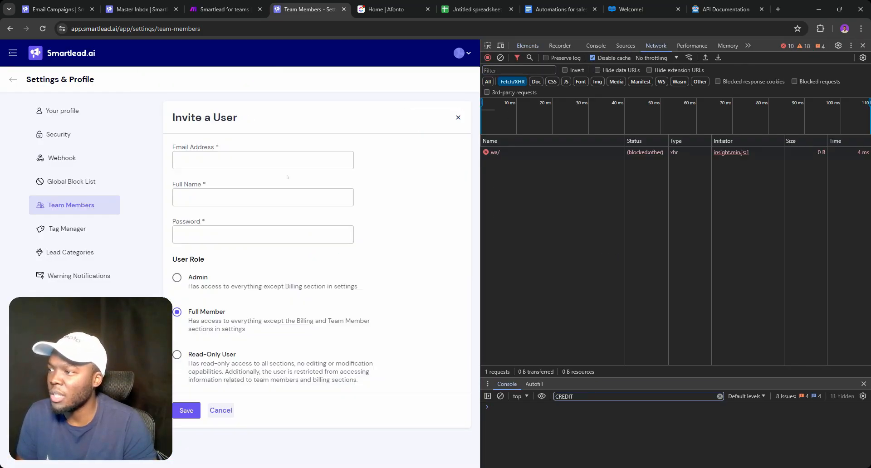
Enter the new member's afonto.com e-mail address and full name
click(178, 160)
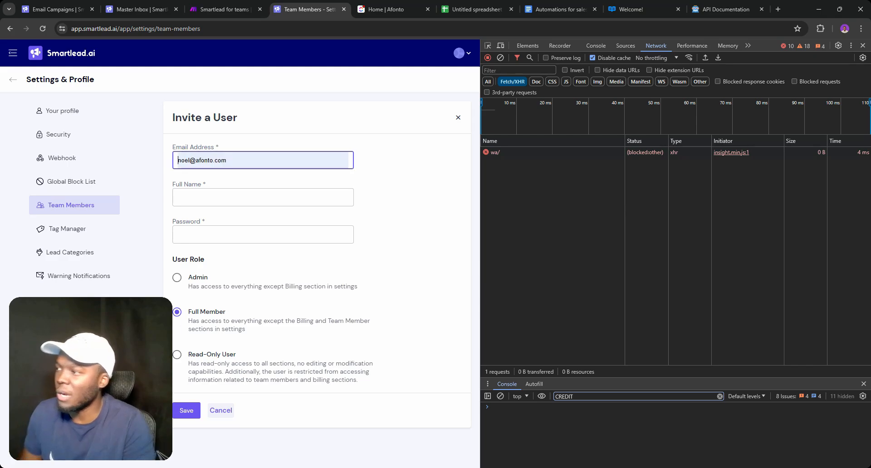
key(Tab)
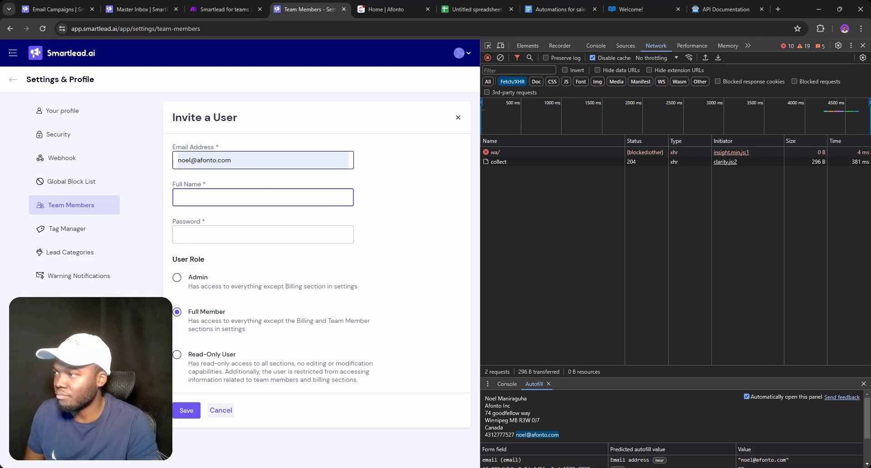
double_click(184, 160)
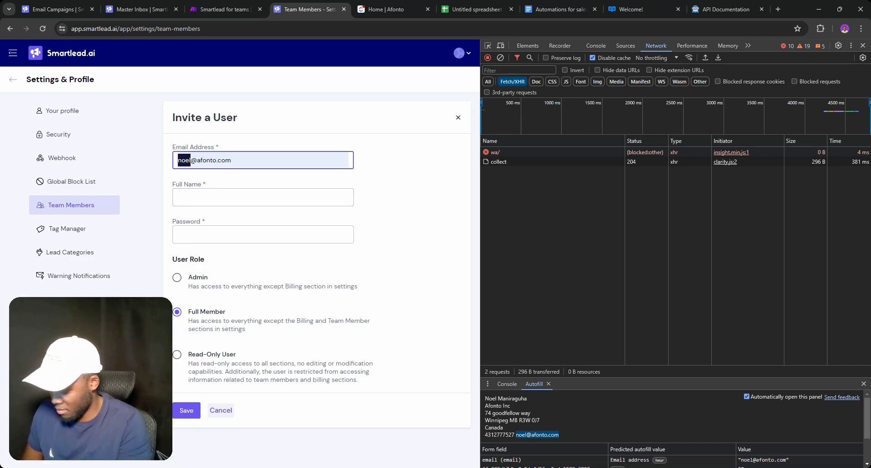
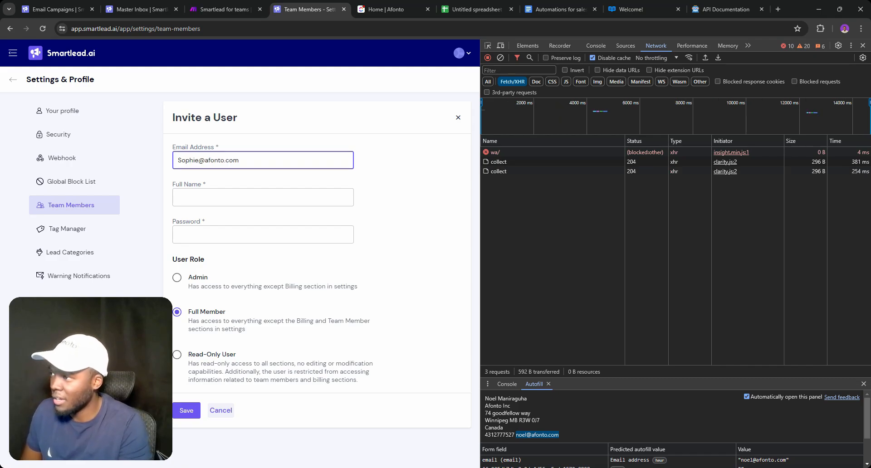
key(Tab)
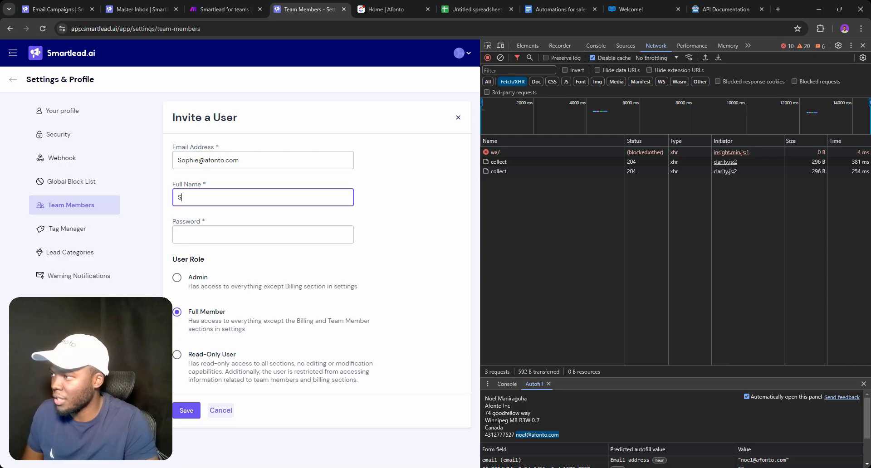
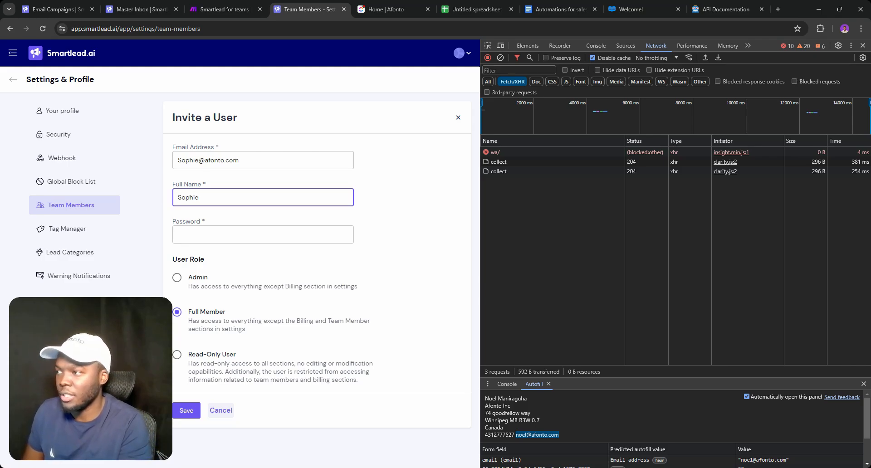
text(M)
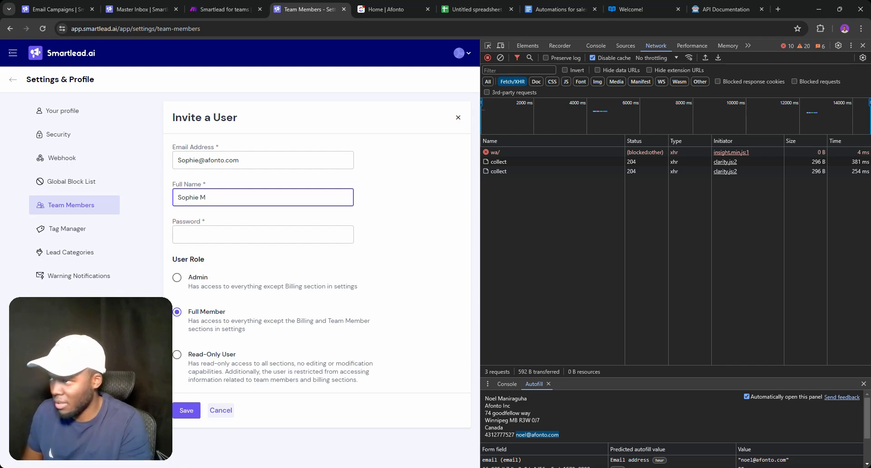
Reuse the e-mail address as the password and save the Full Member invite
click(205, 161)
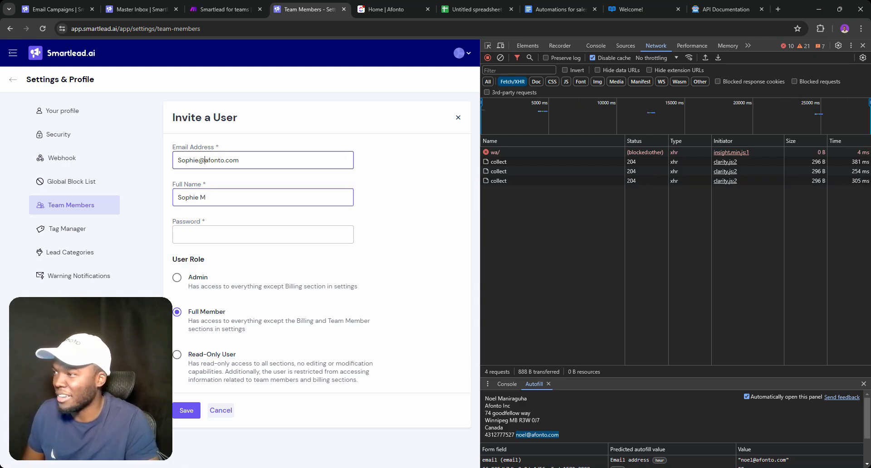
triple_click(205, 160)
key(ctrl+c)
click(195, 234)
key(ctrl+v)
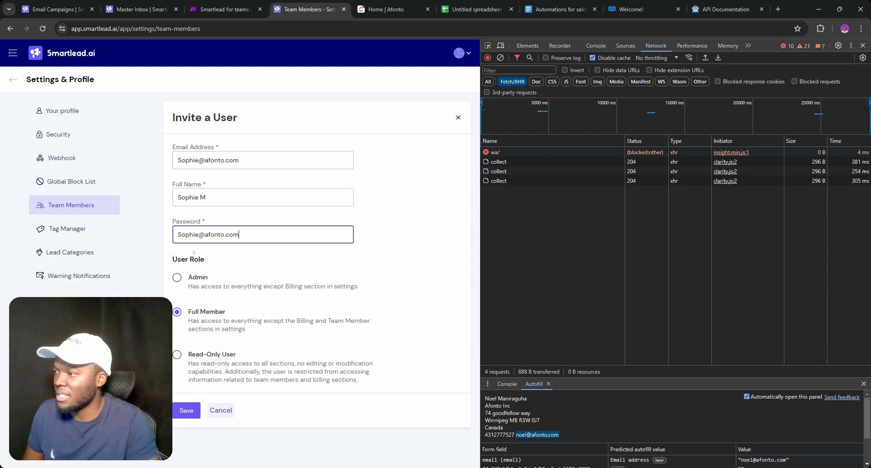
click(272, 212)
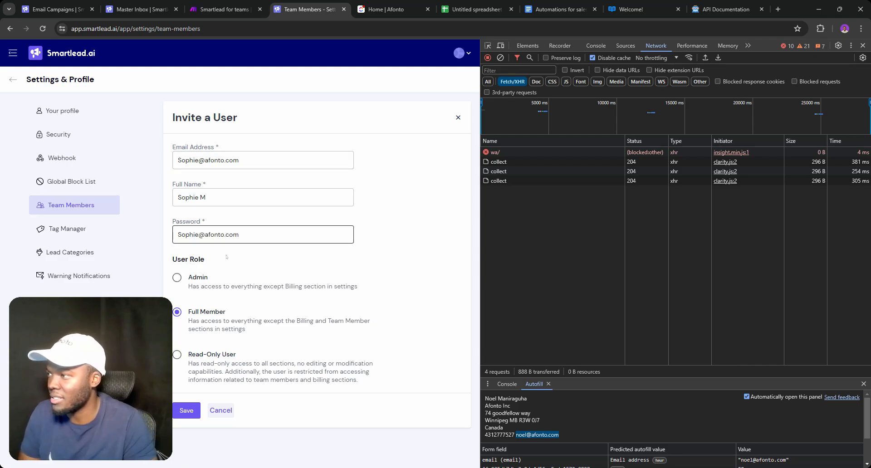
click(188, 414)
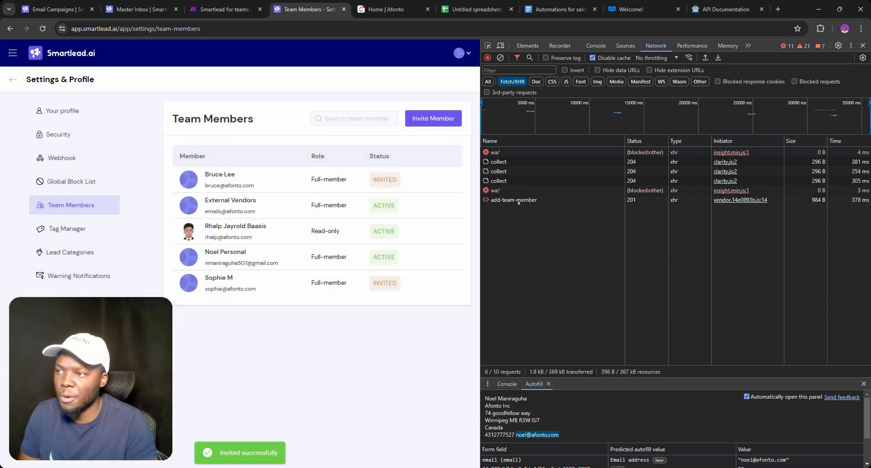
Check the add-team-member request's 201 status and select its raw JSON payload of name, role, email and password
click(522, 200)
click(599, 141)
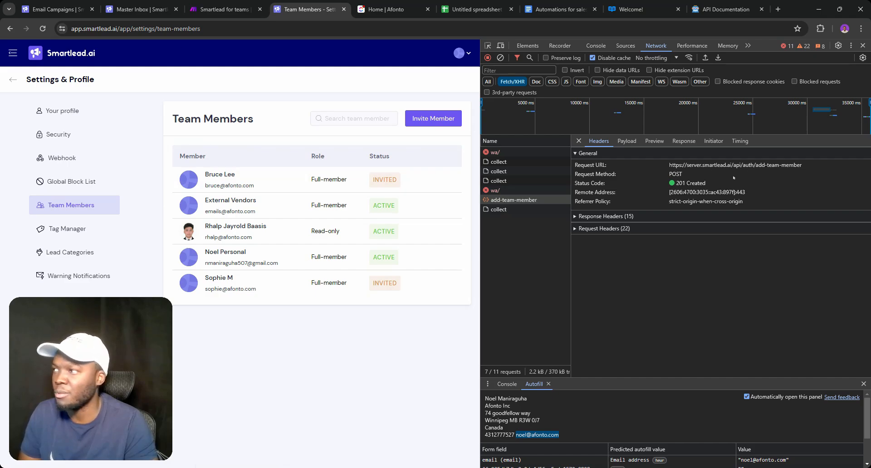
click(627, 141)
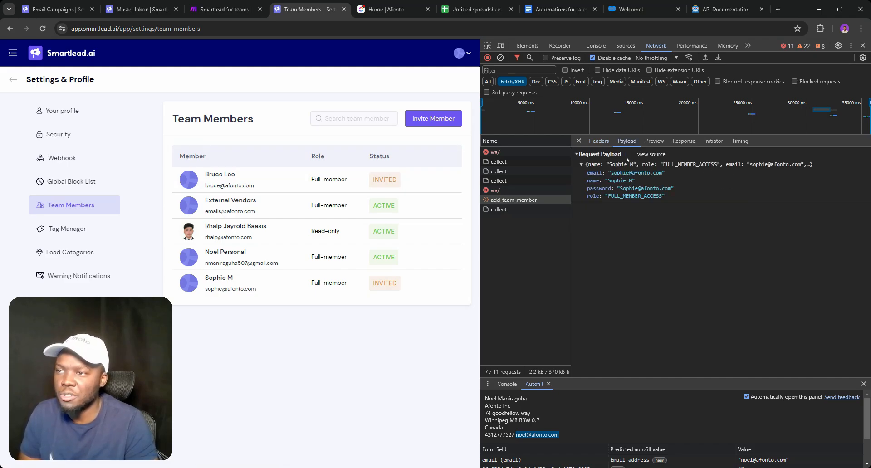
click(643, 154)
drag(616, 176, 581, 165)
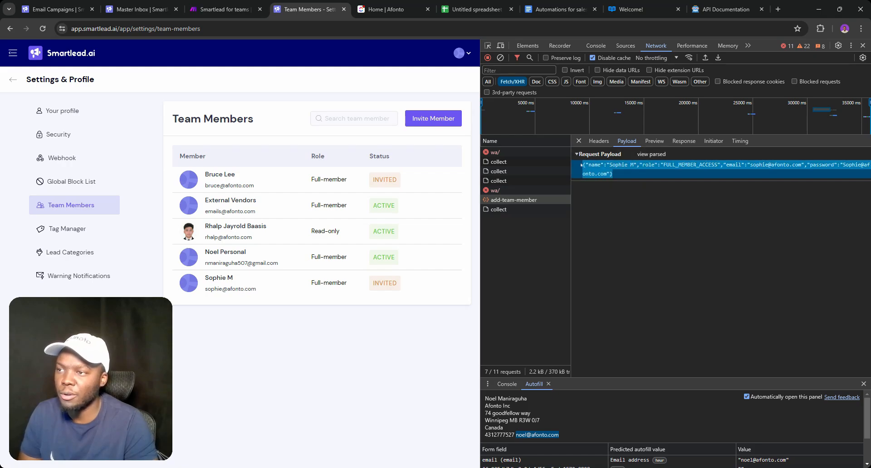
click(244, 2)
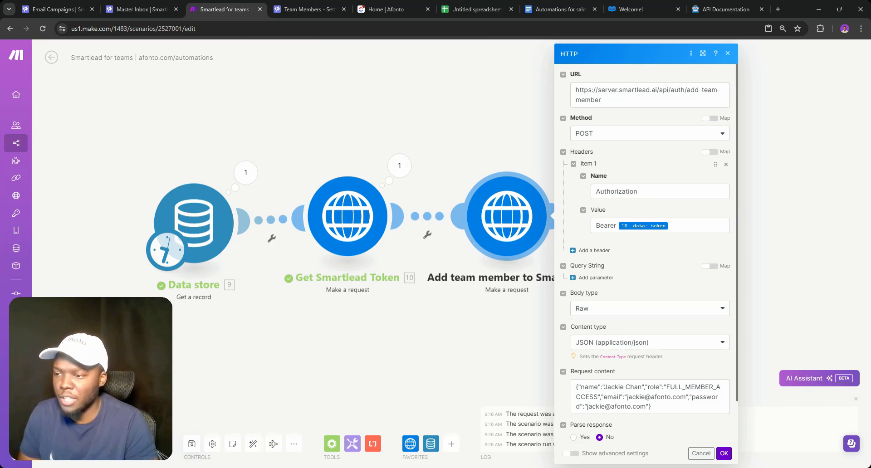
Close DevTools on Smartlead's Team Members page and reload it to list the new invitee
click(145, 6)
click(310, 7)
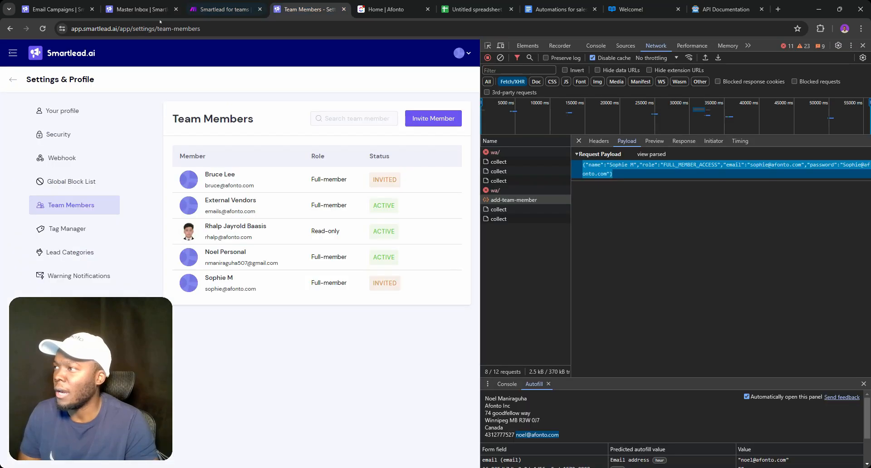
click(863, 45)
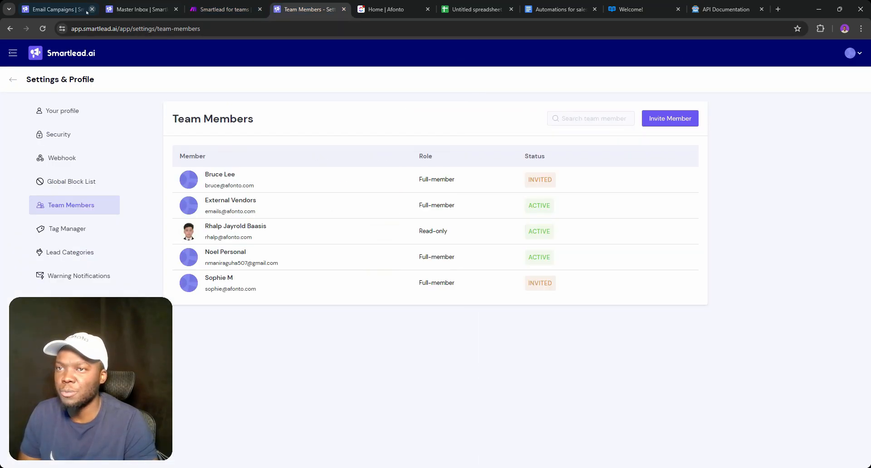
click(43, 29)
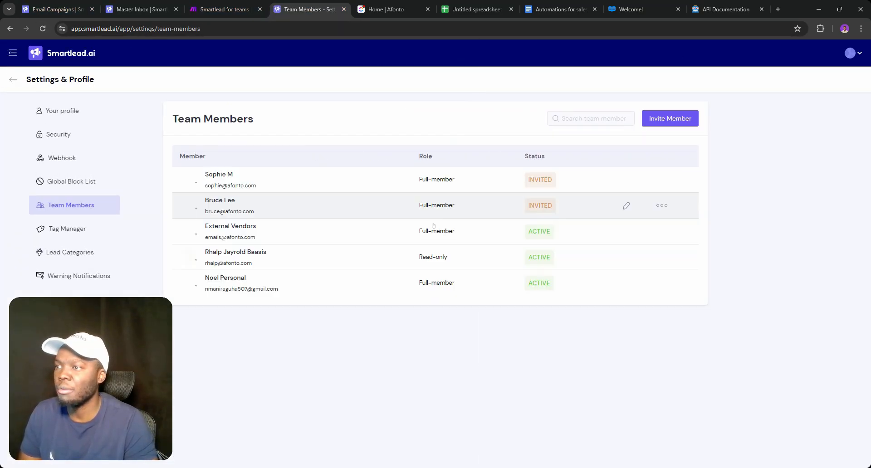
click(233, 4)
Cancel a single-module run of Add team member, then run the full scenario once
click(510, 139)
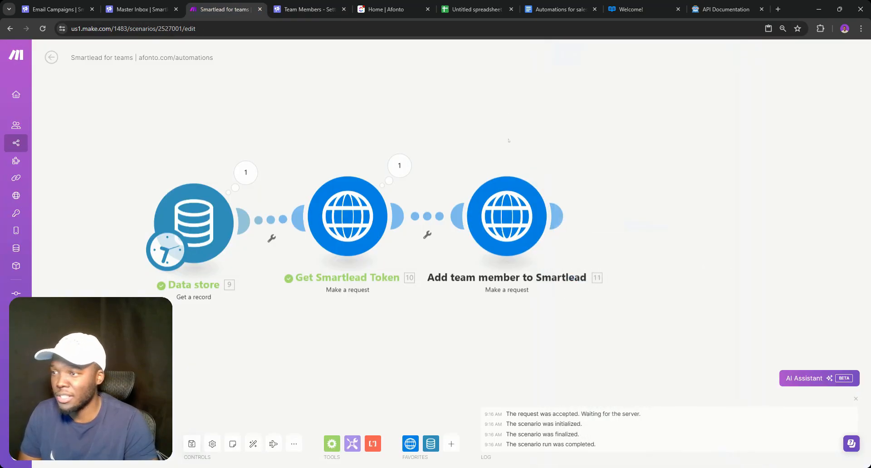
right_click(506, 186)
click(537, 214)
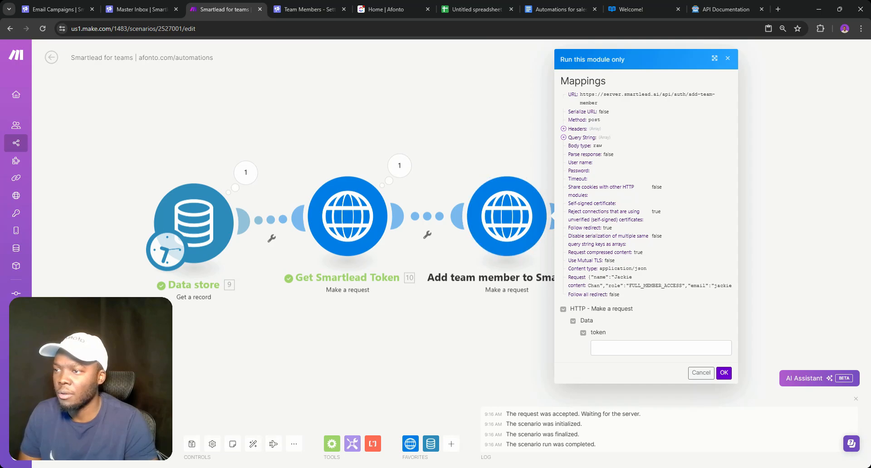
click(700, 372)
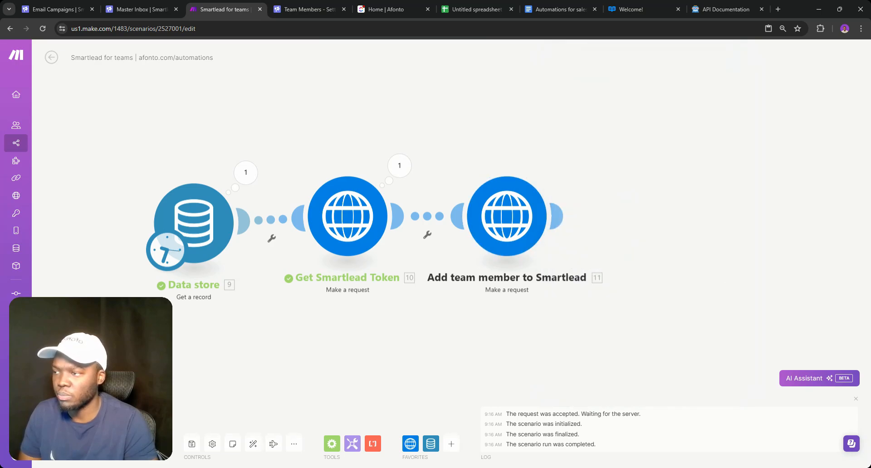
click(68, 444)
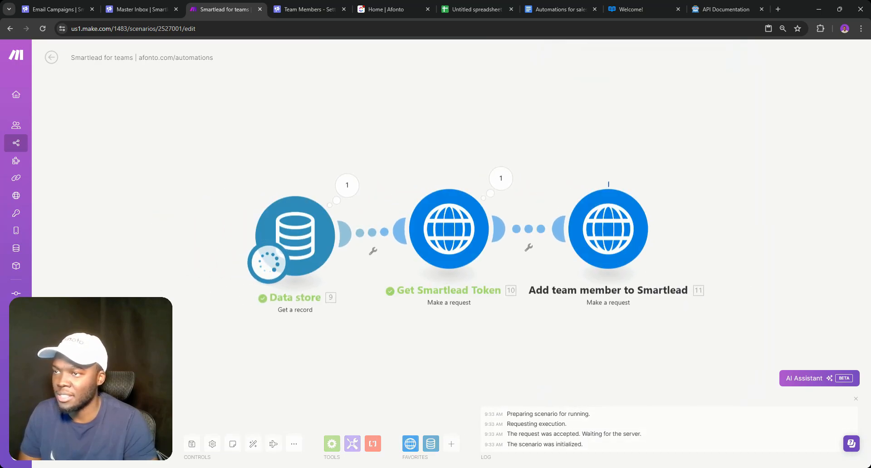
click(306, 9)
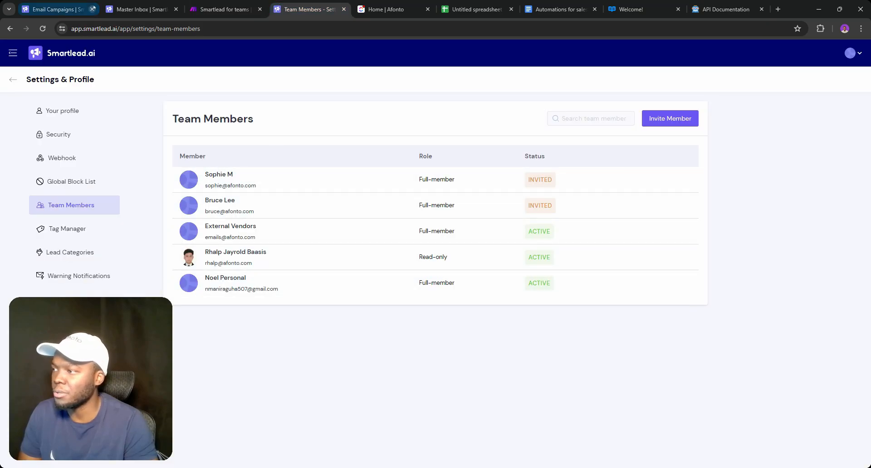
Reload the Team Members list to show the new invitee, and search the API docs for 'USER'
click(43, 28)
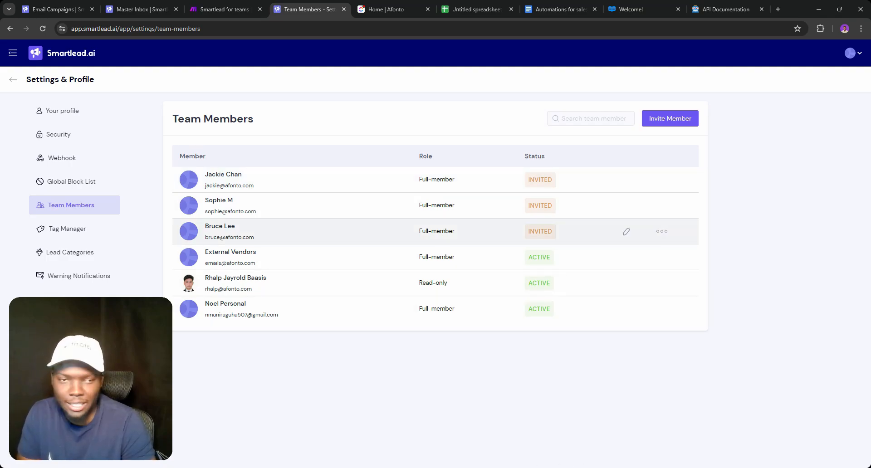
click(662, 4)
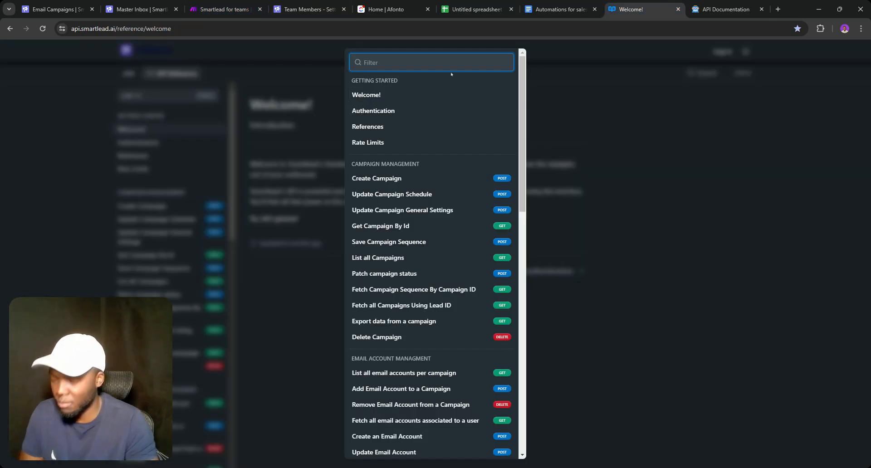
text(USER)
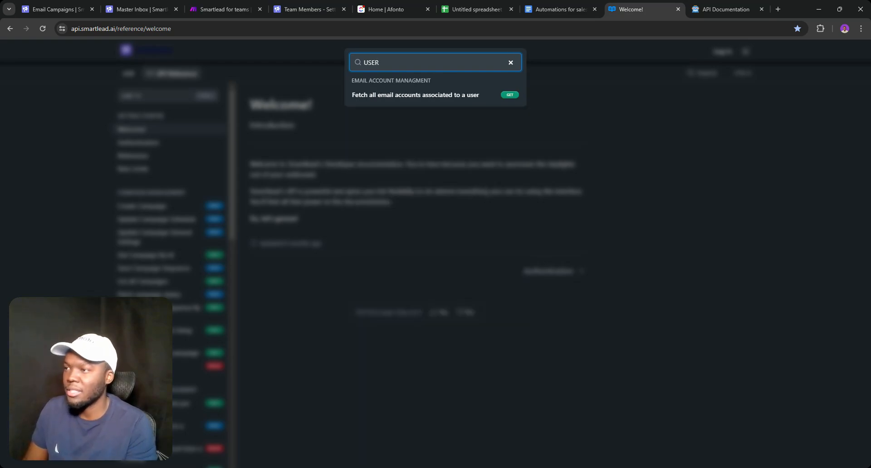
click(218, 9)
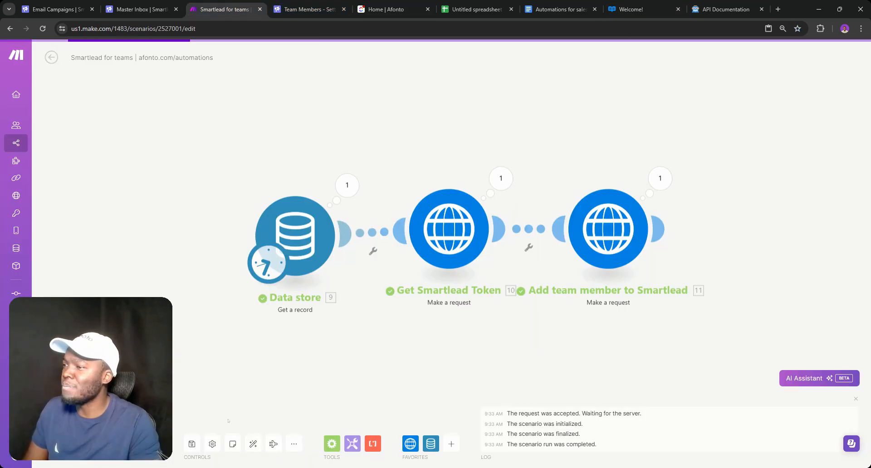
Save the scenario and append '(add users to smartlead)' to its name
click(192, 444)
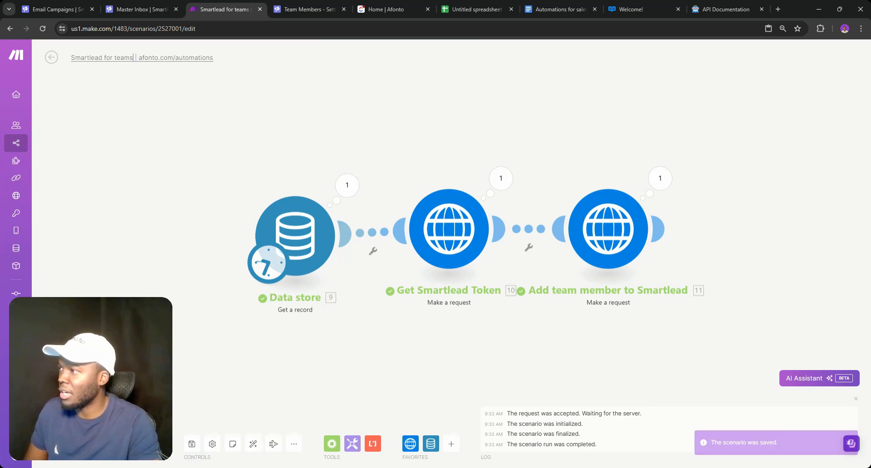
text((ad)
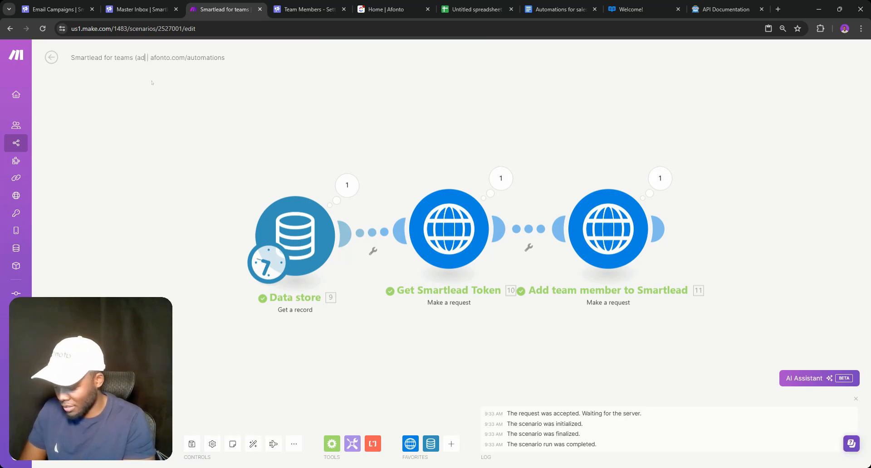
text(d users t)
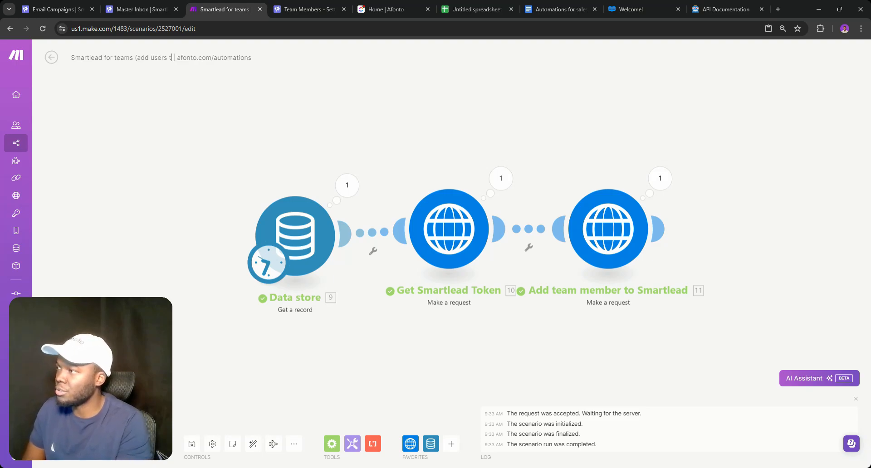
text(o )
text(smartlead)
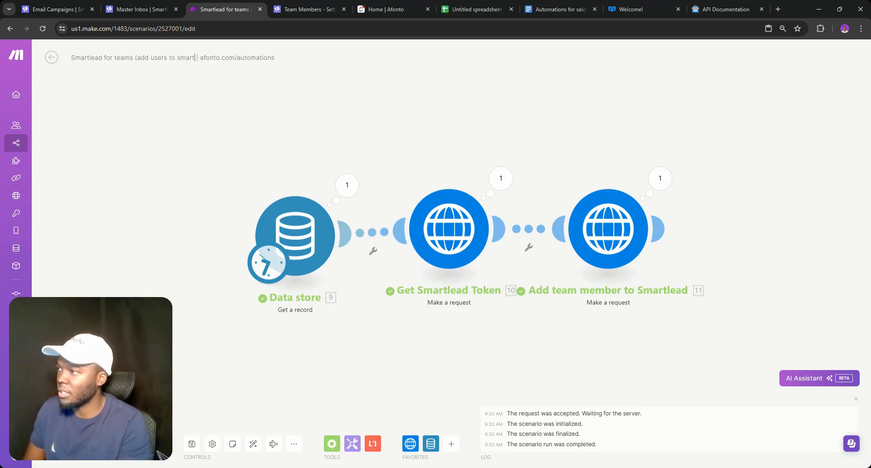
text())
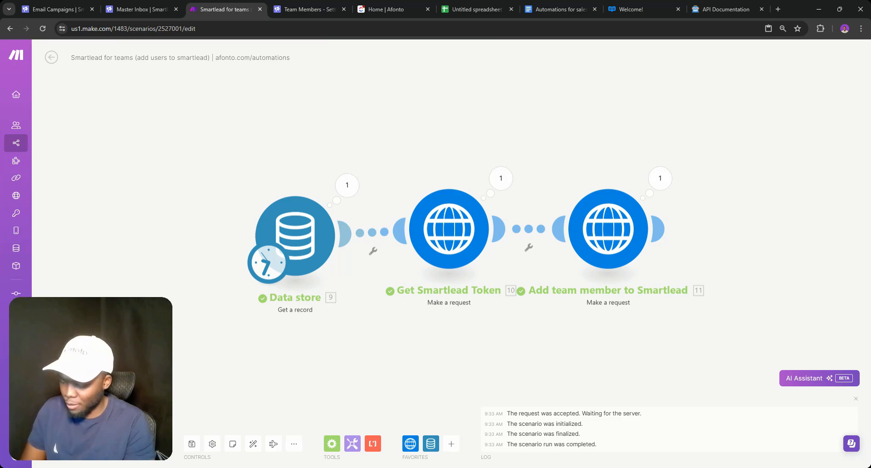
Load the afonto.com/automations page in the API docs tab
click(635, 9)
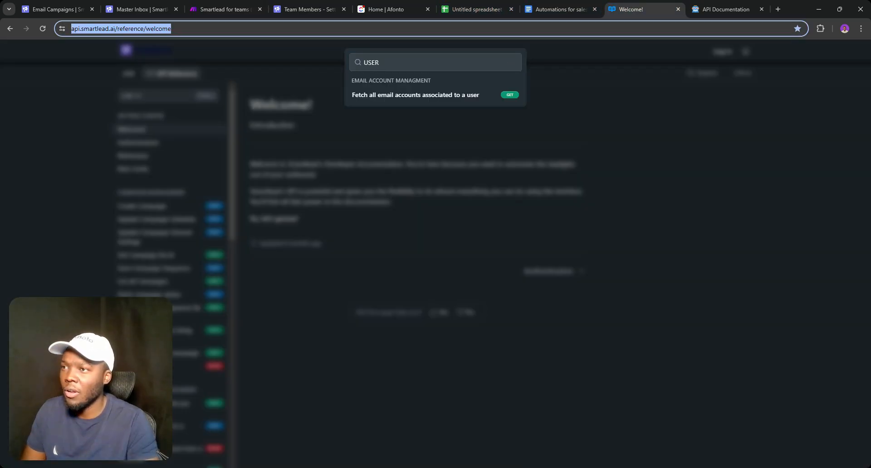
text(afo)
key(Return)
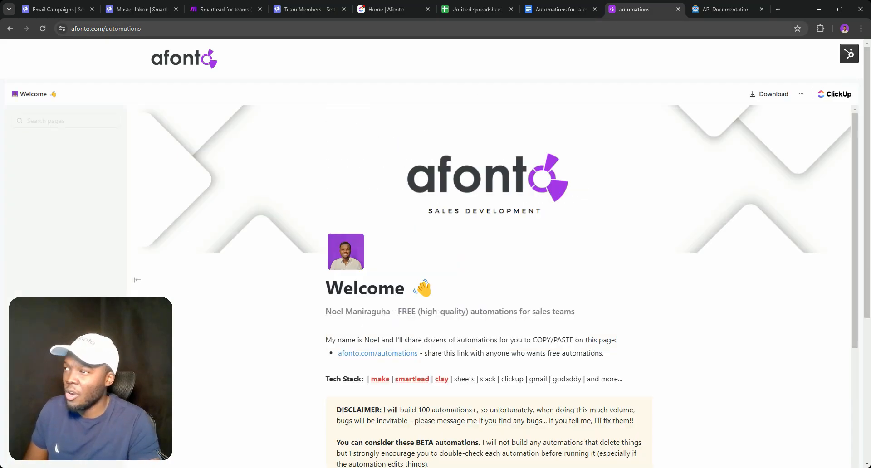
scroll(135, 165, down, 2)
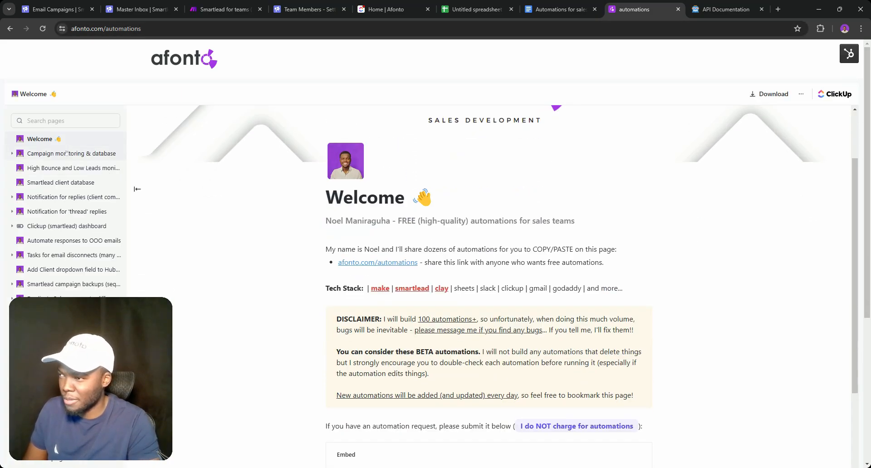
scroll(234, 220, down, 5)
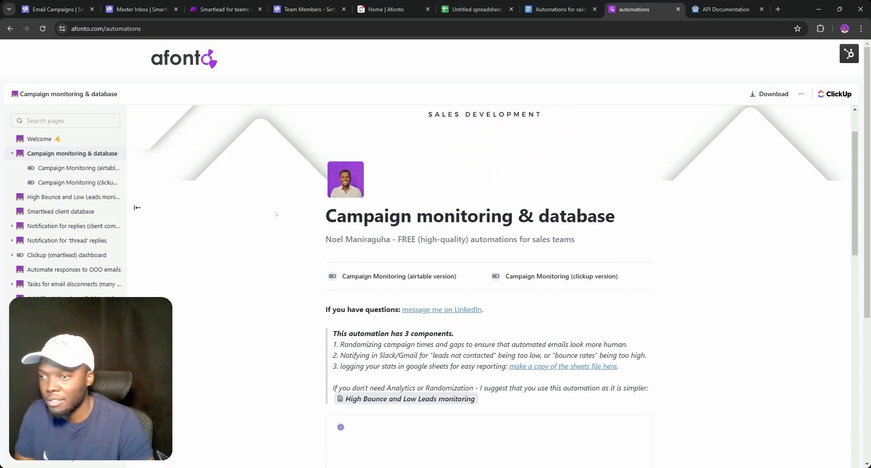
scroll(276, 214, down, 6)
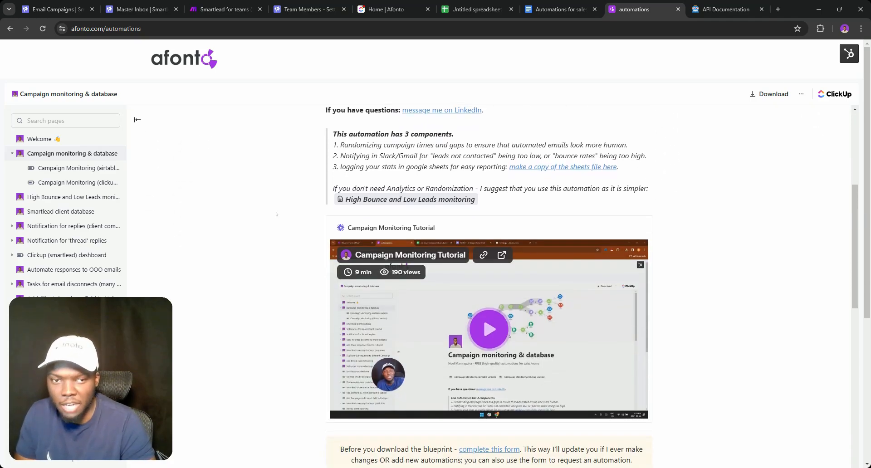
Browse the High Bounce, client database and Duplicate Subsequence pages, ending on Smartlead campaign backups (sequence)
click(48, 202)
double_click(48, 201)
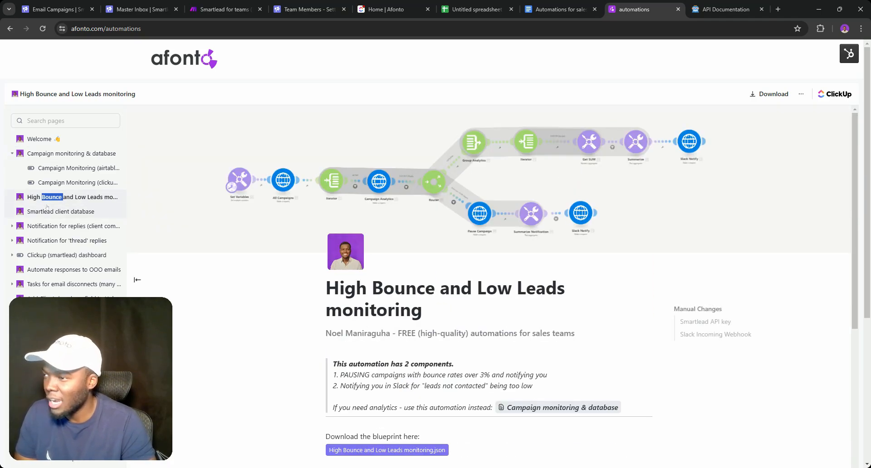
click(44, 212)
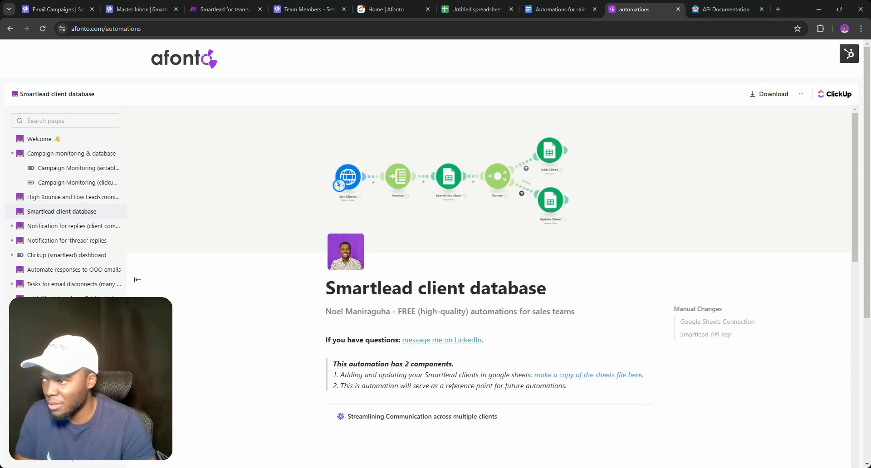
scroll(314, 251, down, 6)
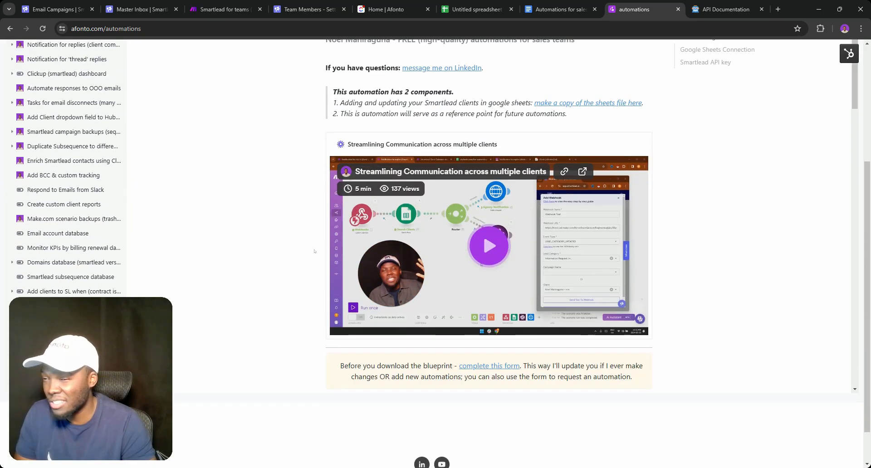
double_click(75, 143)
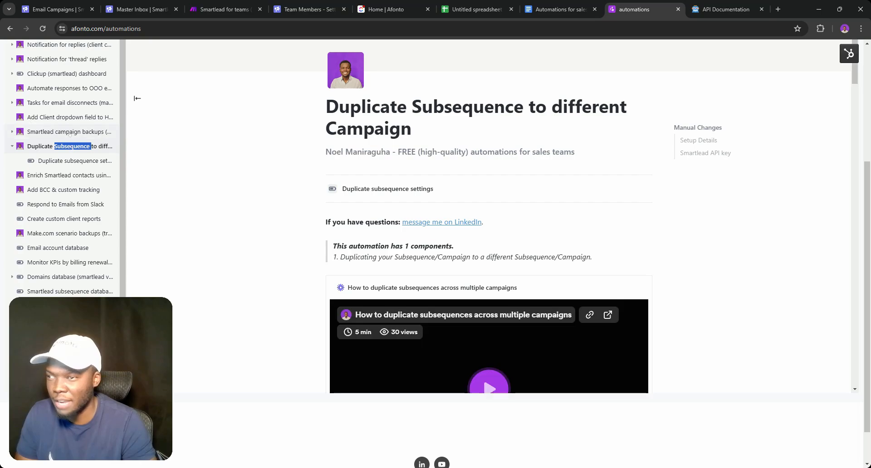
double_click(70, 132)
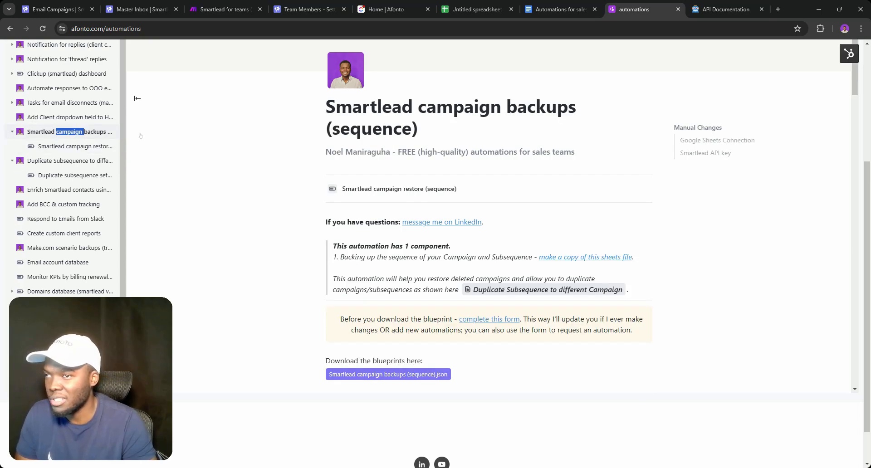
scroll(67, 212, down, 1)
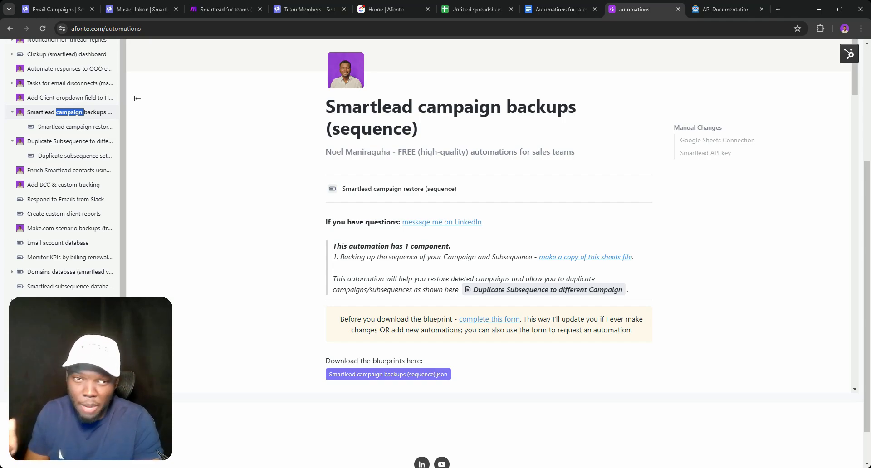
click(446, 4)
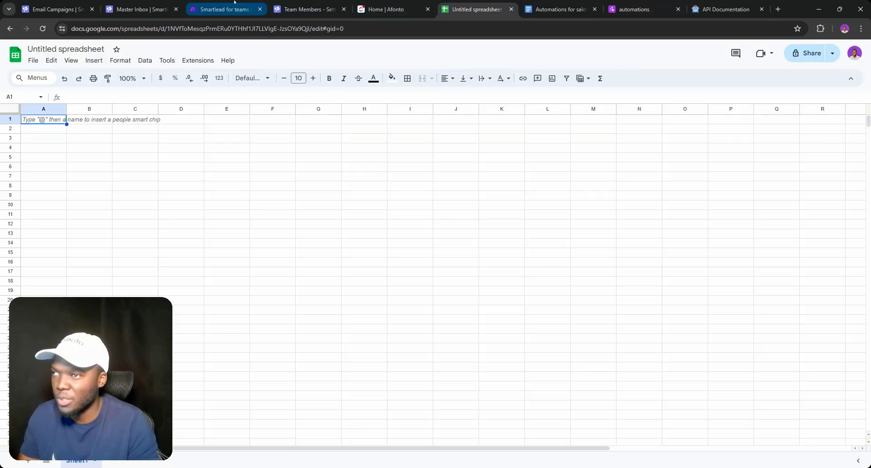
Save the add-users scenario and start cloning it from the scenario overview
click(234, 2)
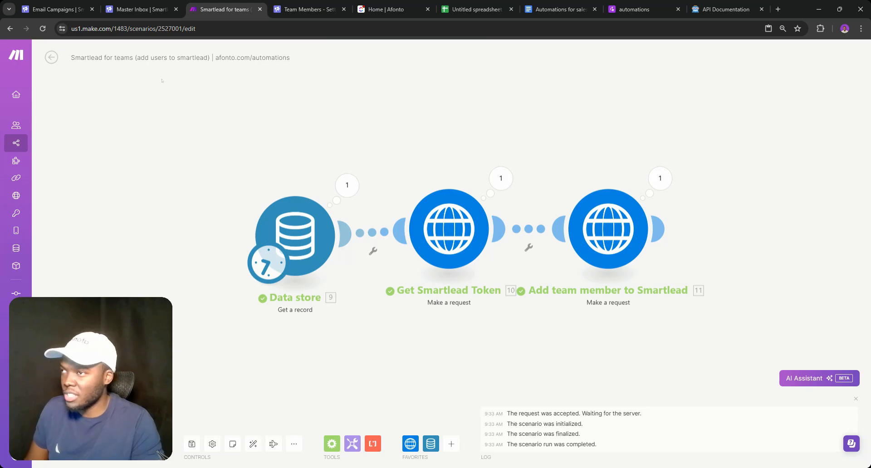
click(192, 443)
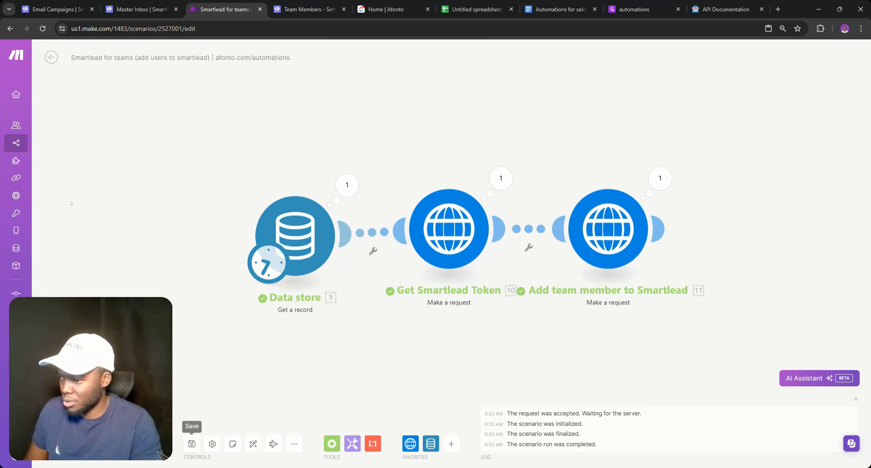
click(51, 57)
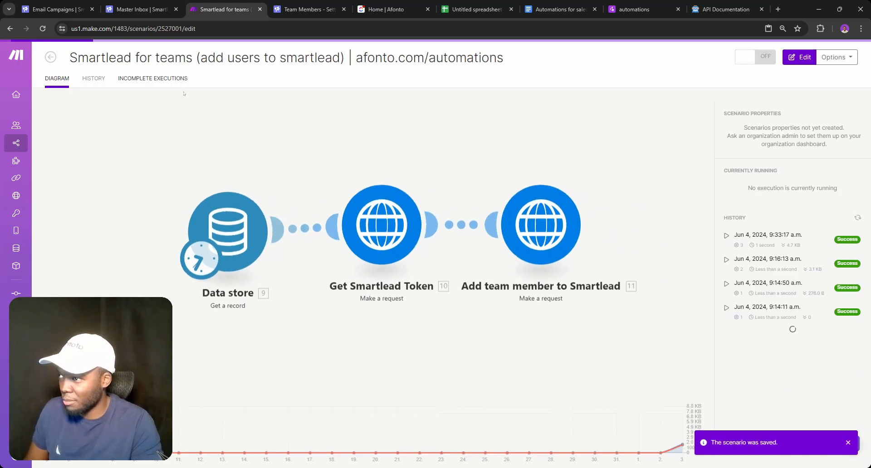
click(829, 56)
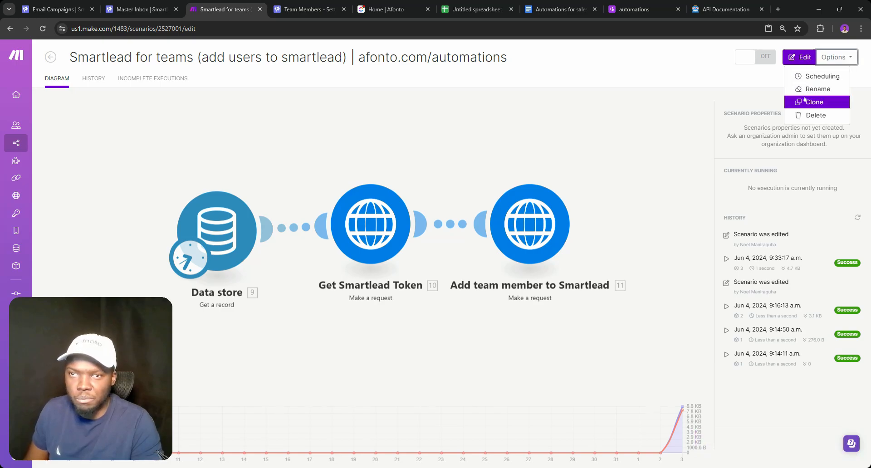
click(814, 102)
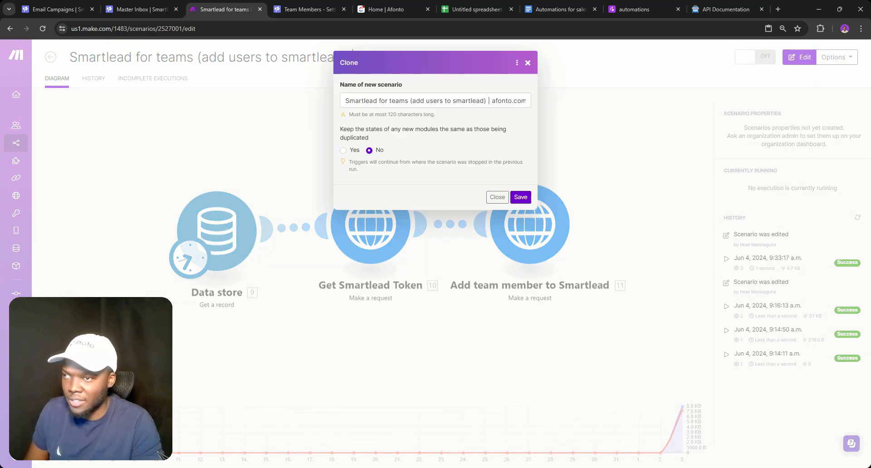
Rename the clone to '(remove users from smartlead)' by replacing 'add' and 'to', and save it
double_click(418, 101)
text(REMOV)
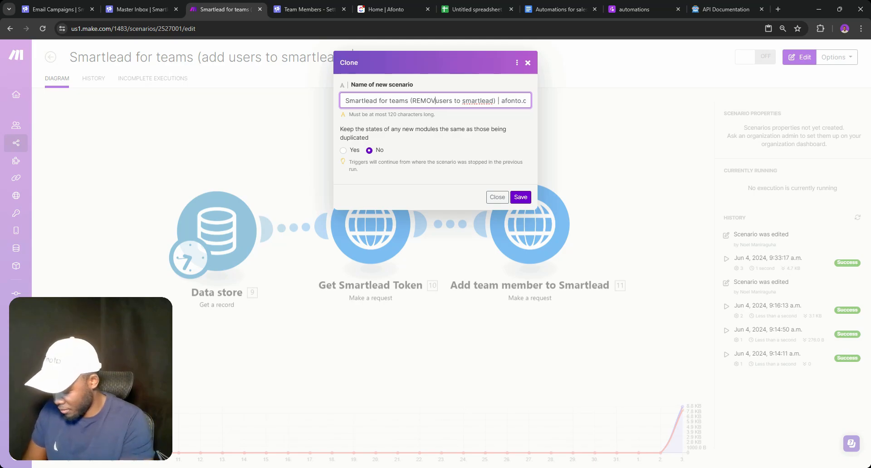
key(BackSpace)
key(BackSpace)
key(BackSpace)
key(BackSpace)
key(BackSpace)
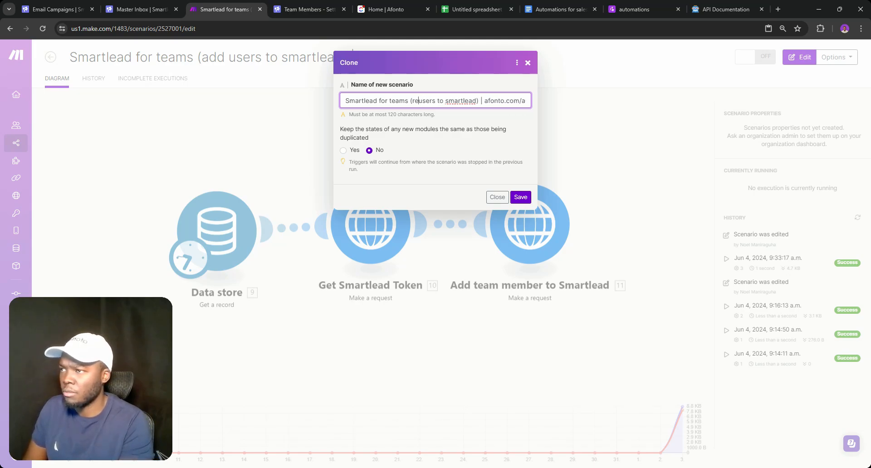
text(remove)
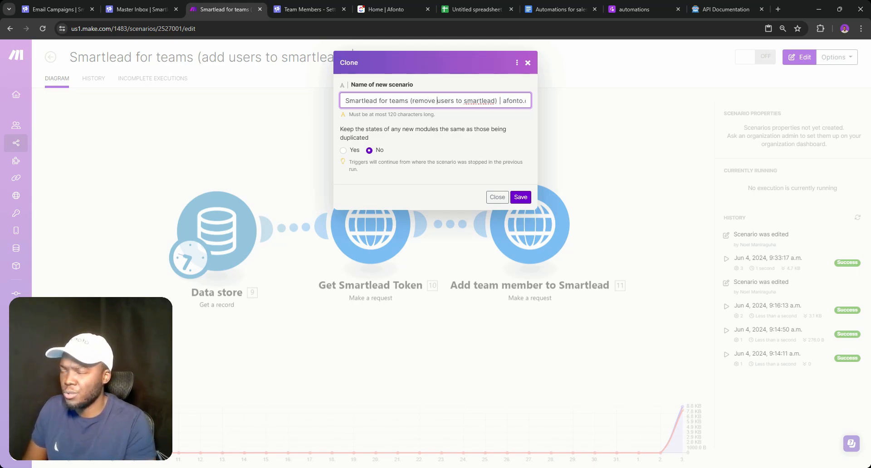
double_click(459, 101)
text(from)
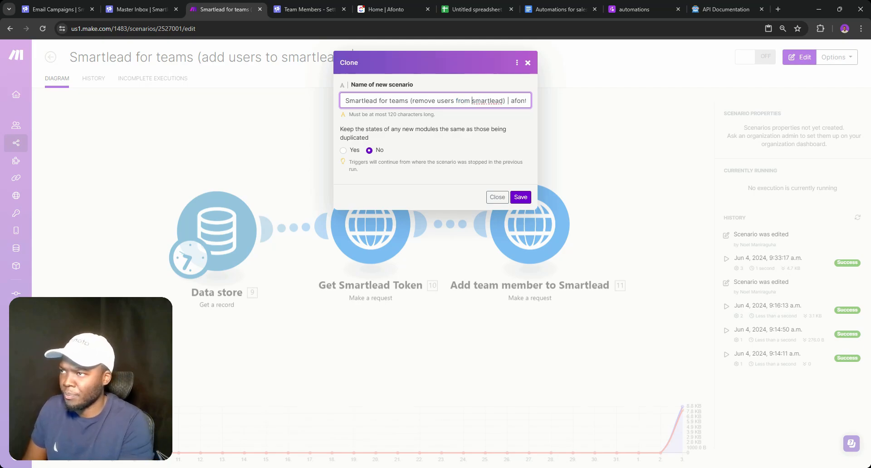
click(526, 198)
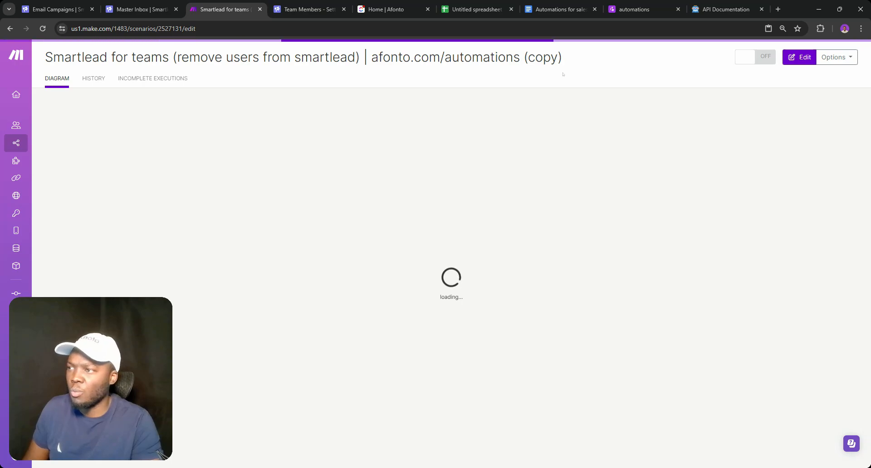
Remove '(copy)' from the new Make scenario's title
click(560, 58)
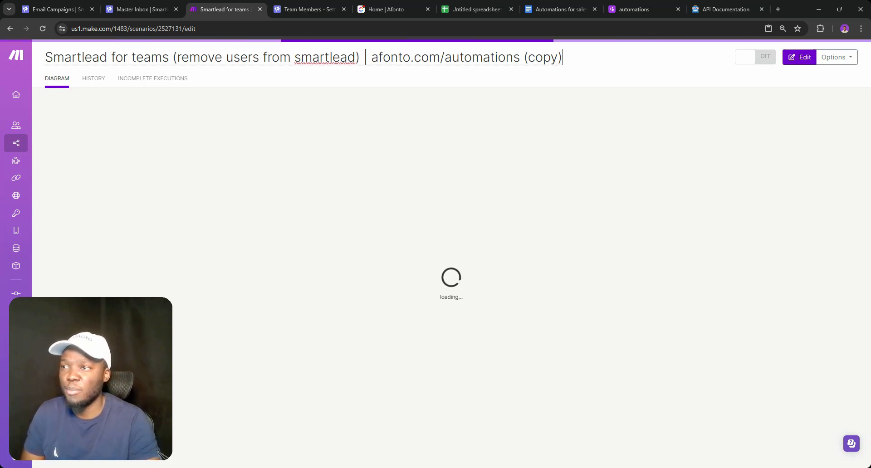
key(BackSpace)
key(BackSpace)
key(BackSpace)
key(BackSpace)
key(BackSpace)
key(BackSpace)
key(Return)
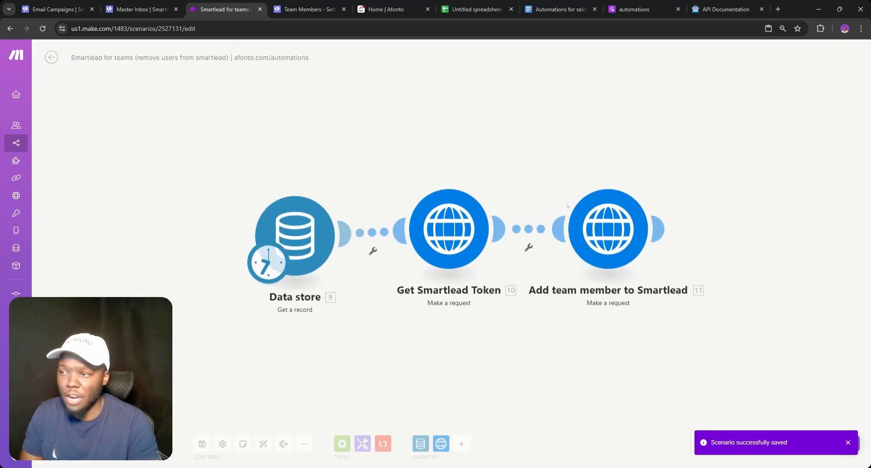
Rename the third module from 'Add' to 'Remove team member to Smartlead'
right_click(606, 220)
click(622, 264)
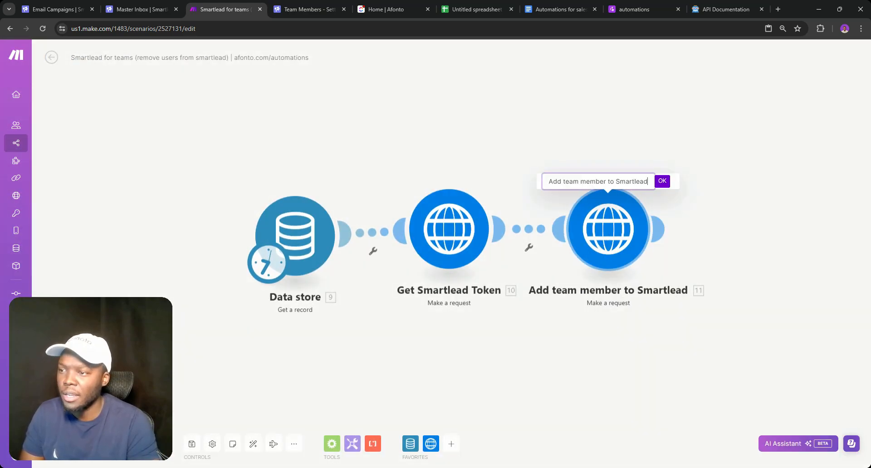
double_click(556, 182)
text(Remove)
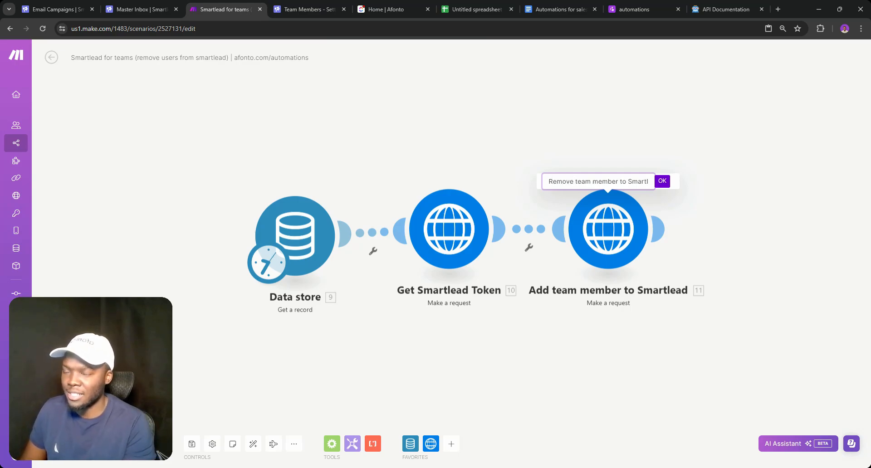
key(Return)
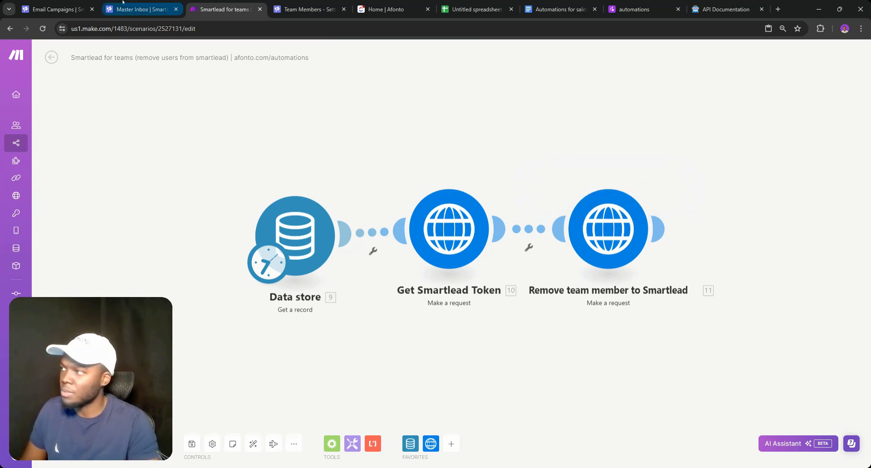
click(304, 9)
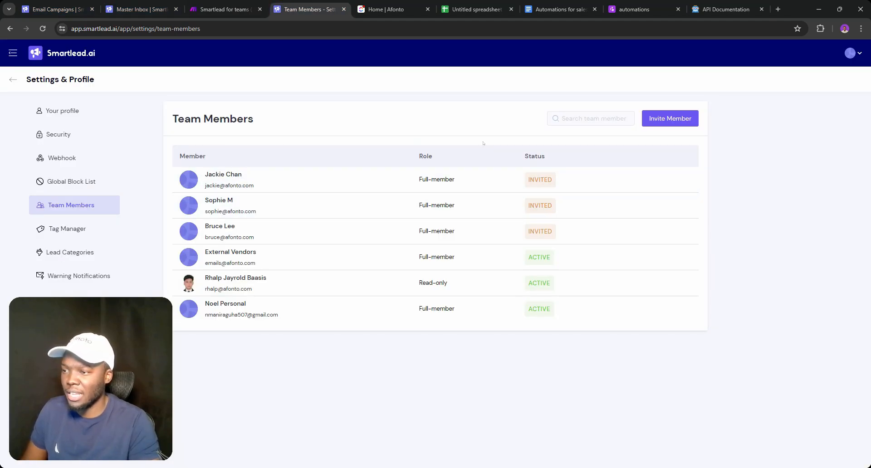
With DevTools watching network traffic, mark the first team member as deactivated
key(ctrl+shift+i)
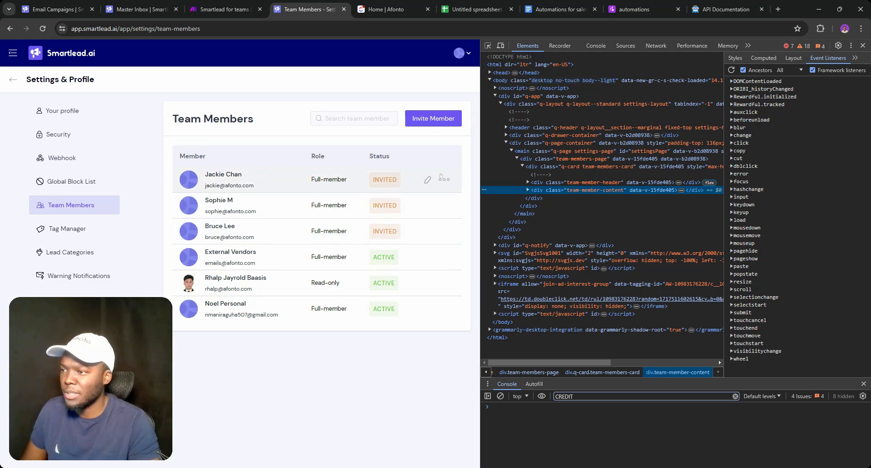
click(655, 46)
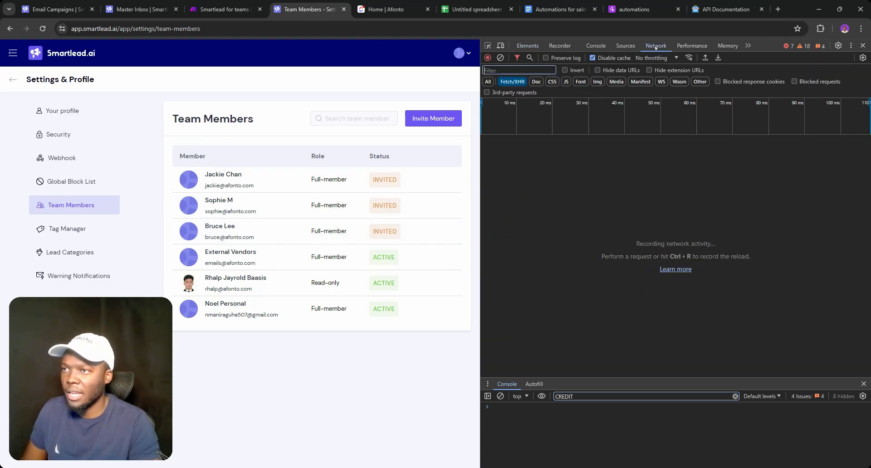
click(444, 180)
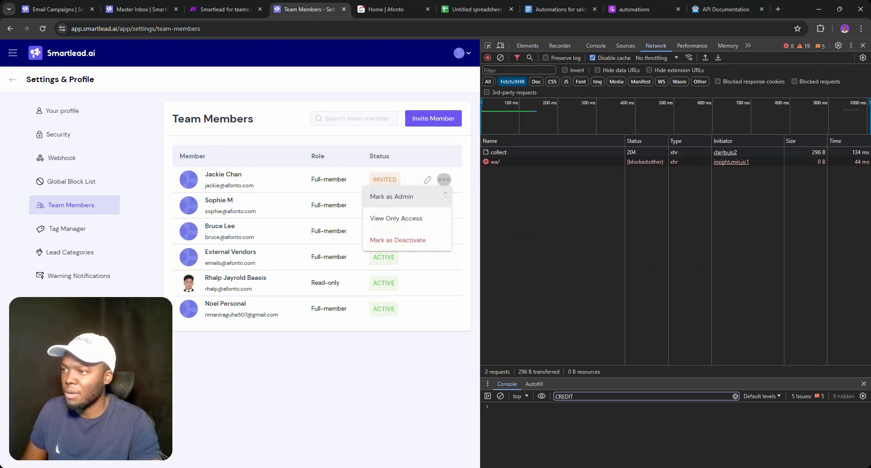
click(421, 241)
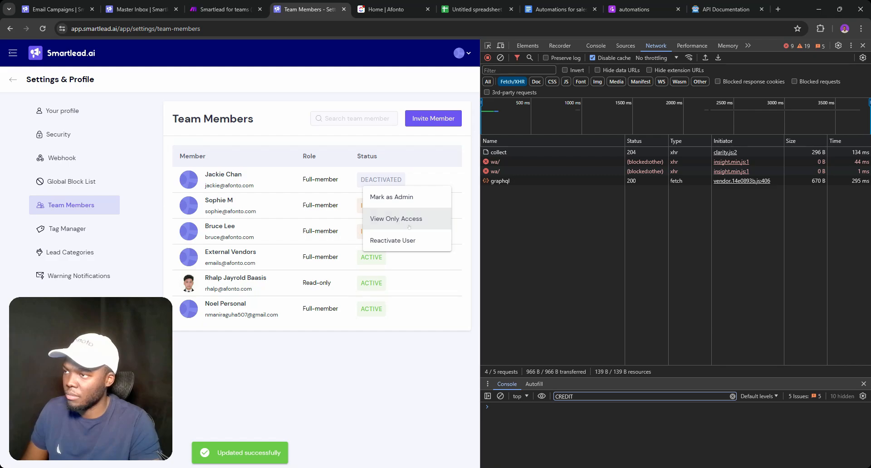
Copy the Request URL from the deactivation's graphql request headers
click(500, 181)
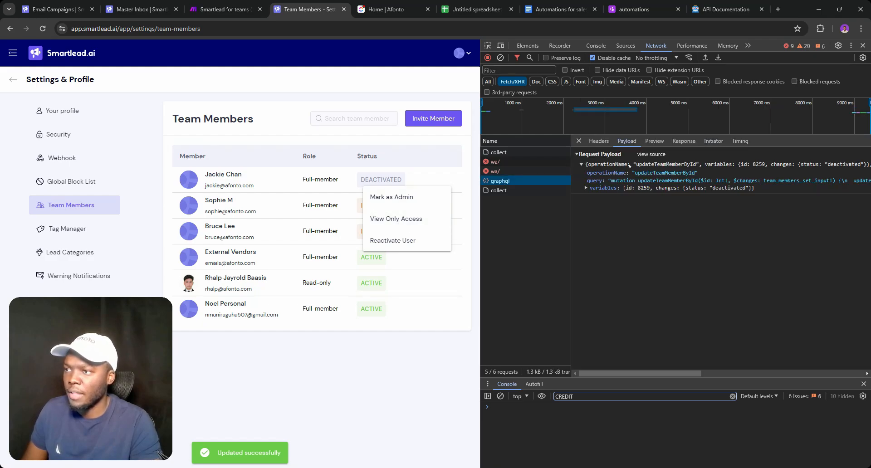
click(599, 141)
triple_click(681, 166)
key(ctrl+c)
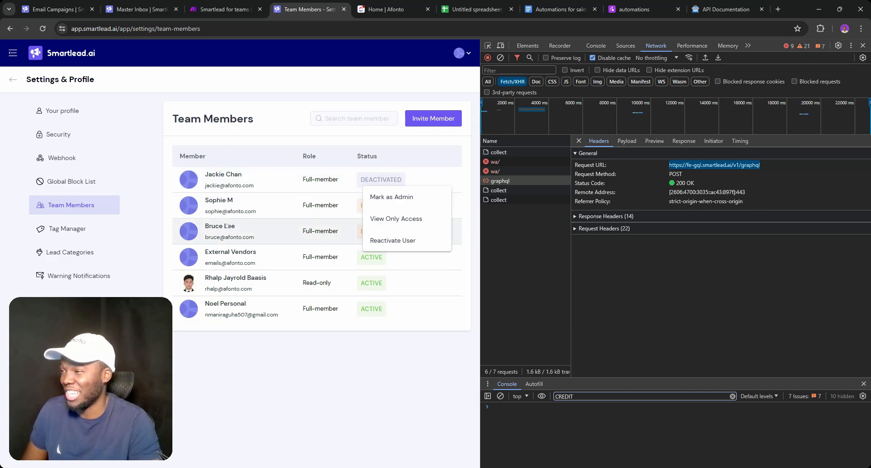
click(227, 8)
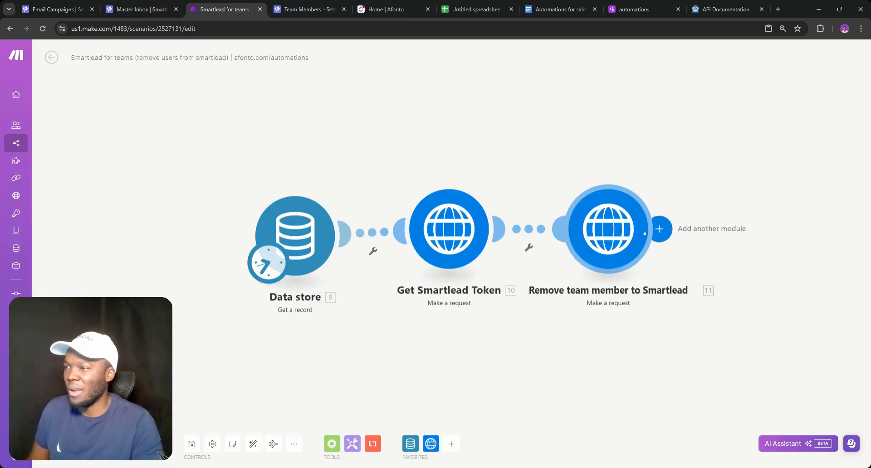
click(592, 228)
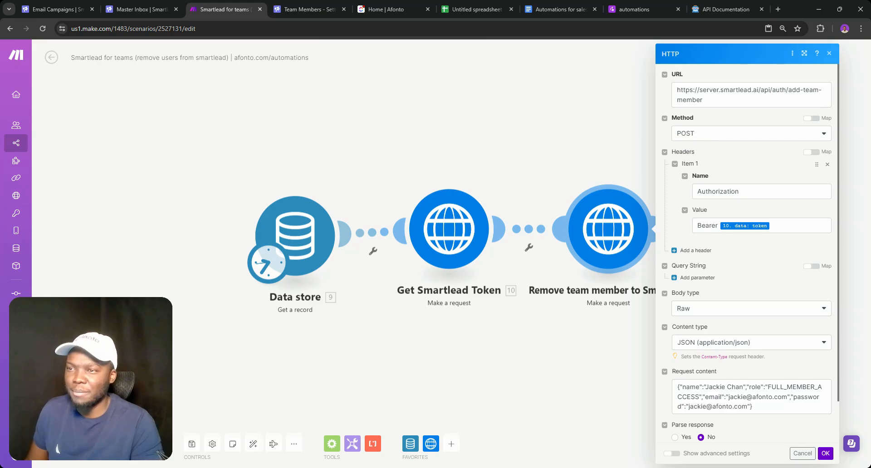
triple_click(677, 91)
key(ctrl+v)
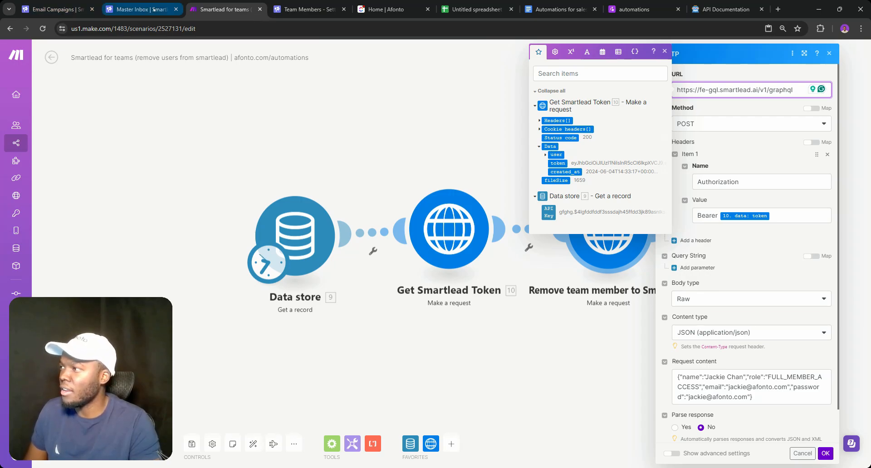
Select the deactivation request's raw payload source in Smartlead's network log
click(309, 9)
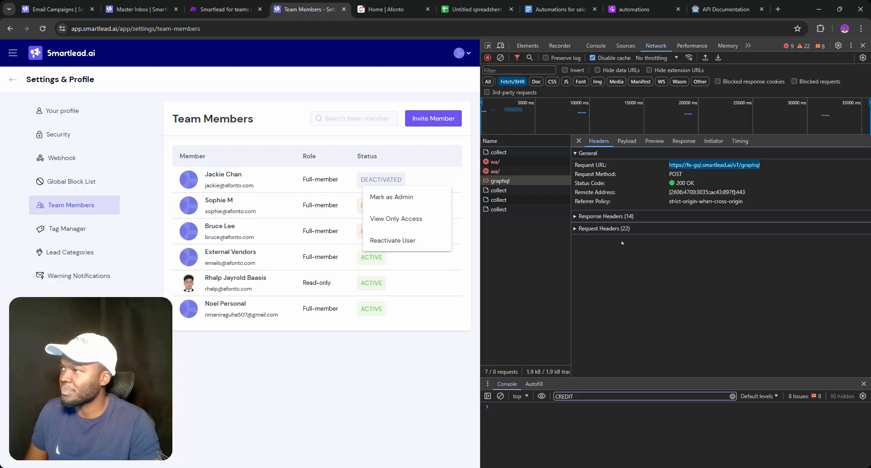
click(626, 141)
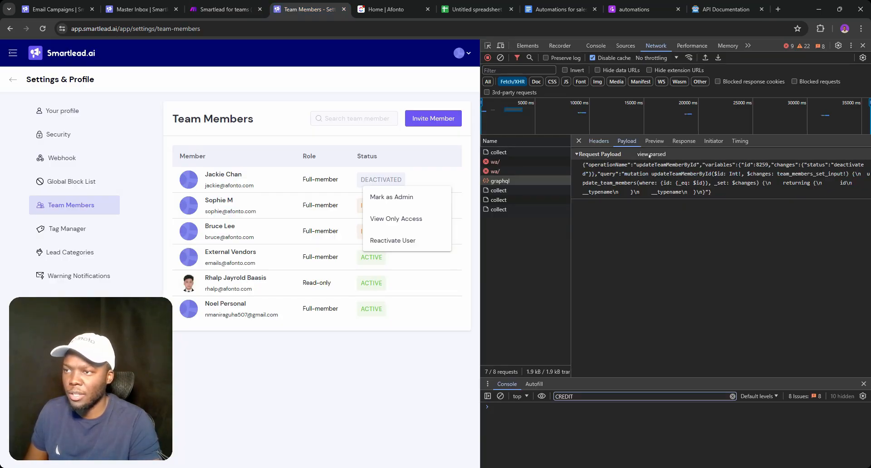
click(653, 154)
triple_click(712, 192)
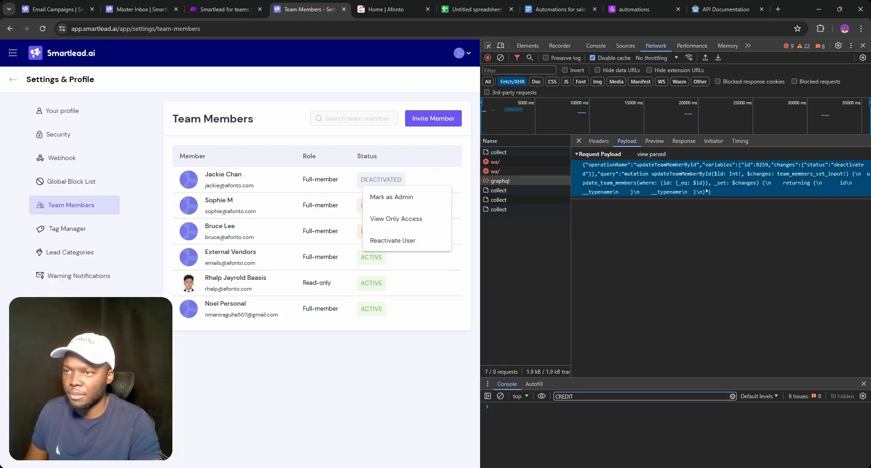
drag(583, 166, 710, 192)
key(ctrl+c)
Paste the updateTeamMemberById deactivation mutation as request content, save, and recheck the module
click(225, 9)
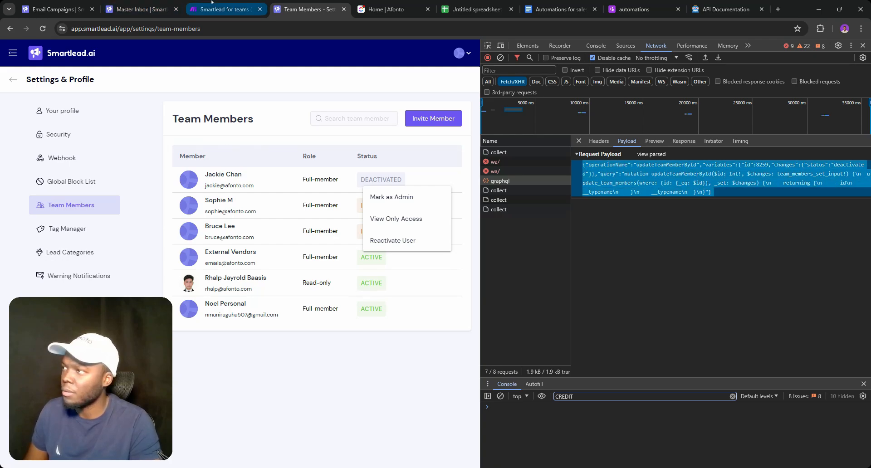
click(708, 377)
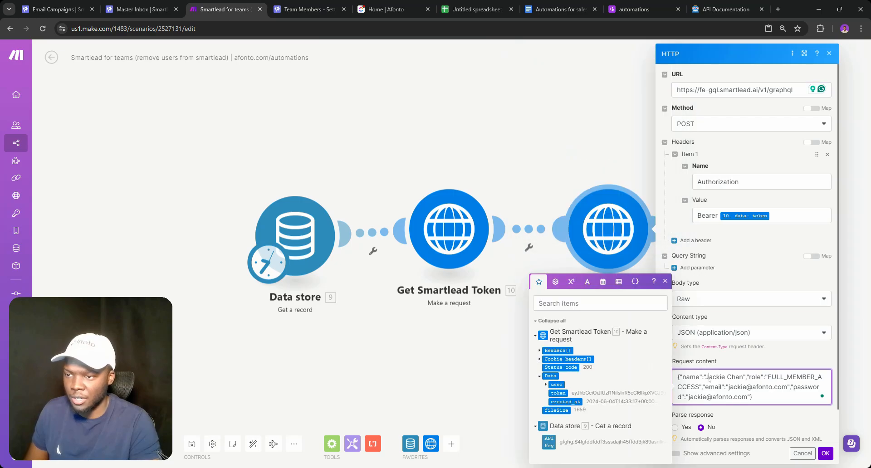
key(ctrl+a)
key(ctrl+v)
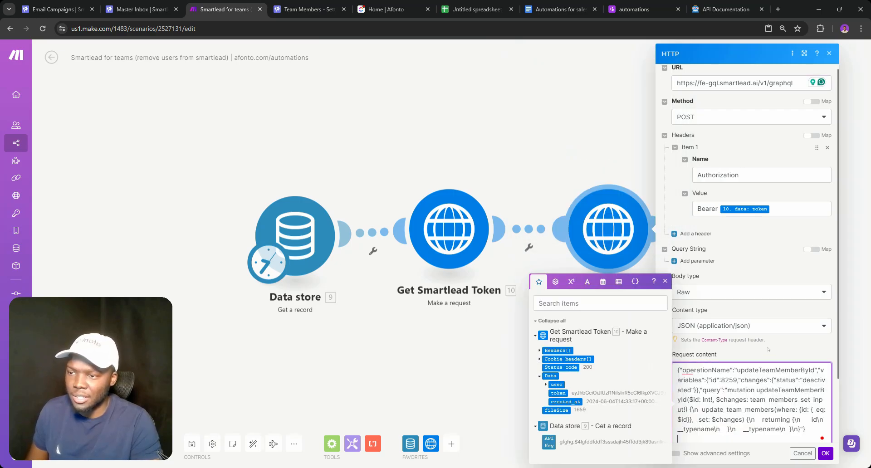
scroll(768, 349, down, 2)
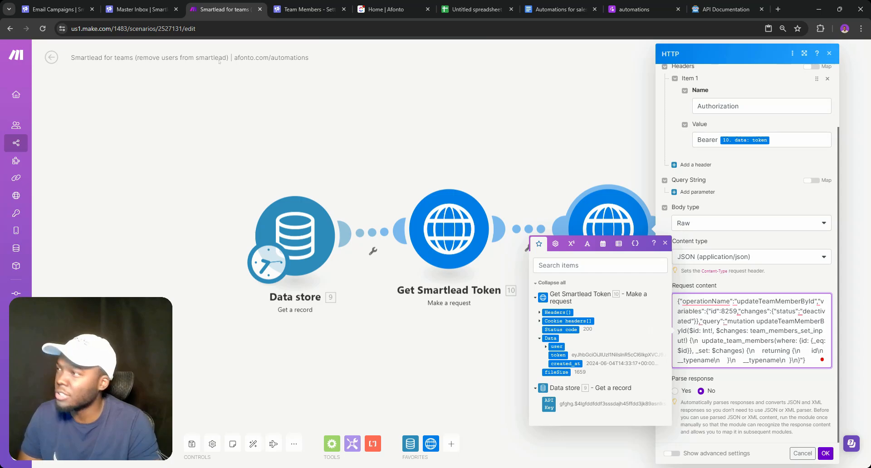
click(823, 453)
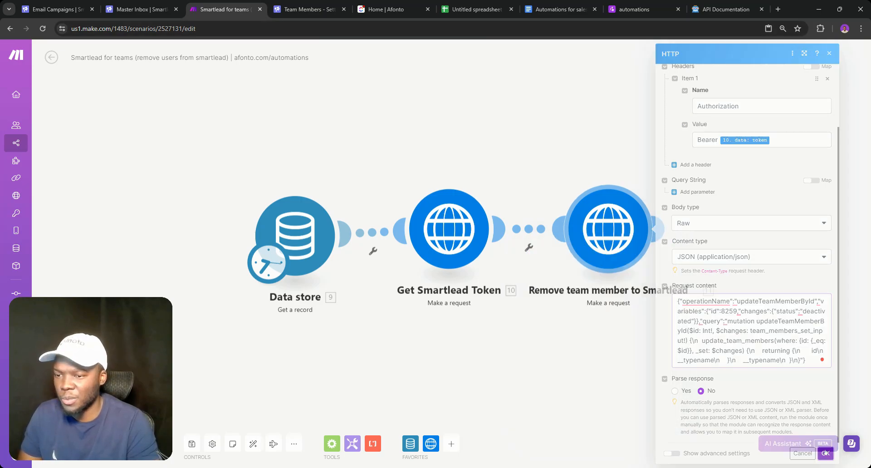
click(192, 444)
click(591, 247)
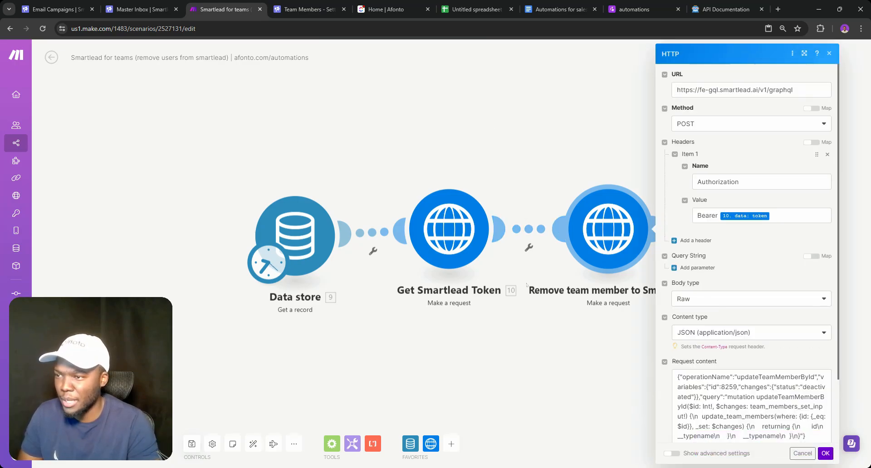
scroll(748, 254, down, 2)
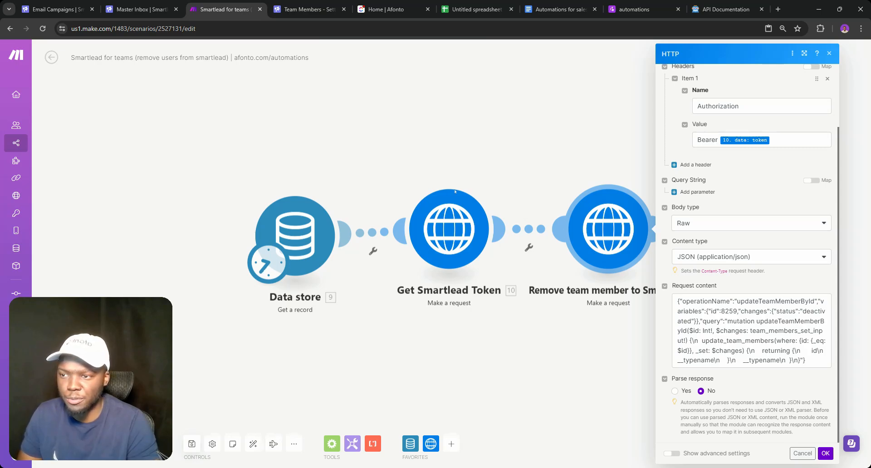
Back on Smartlead's Team Members page, reopen DevTools on the Network tab
click(145, 9)
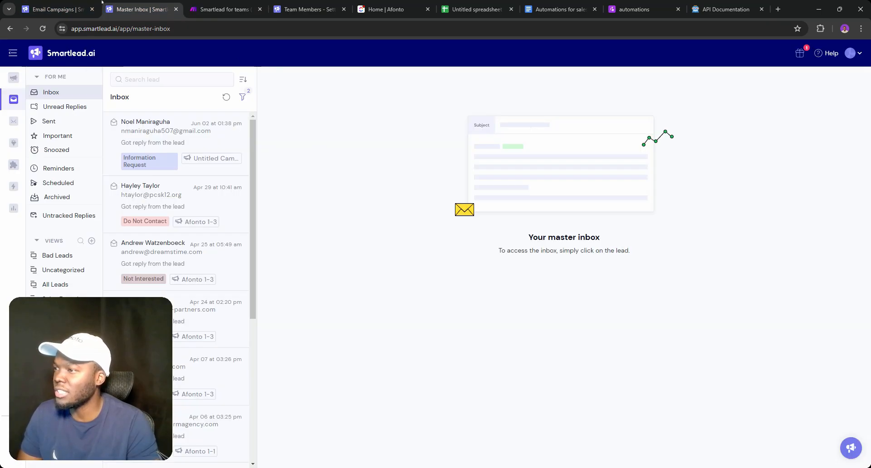
click(311, 9)
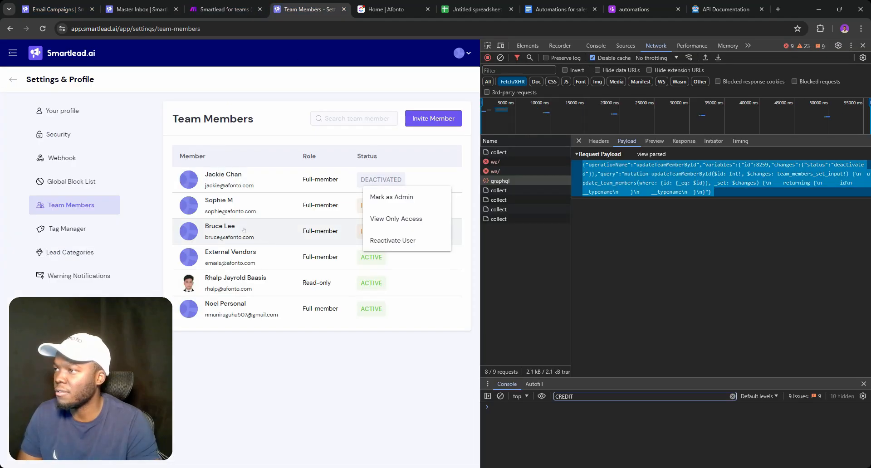
click(249, 216)
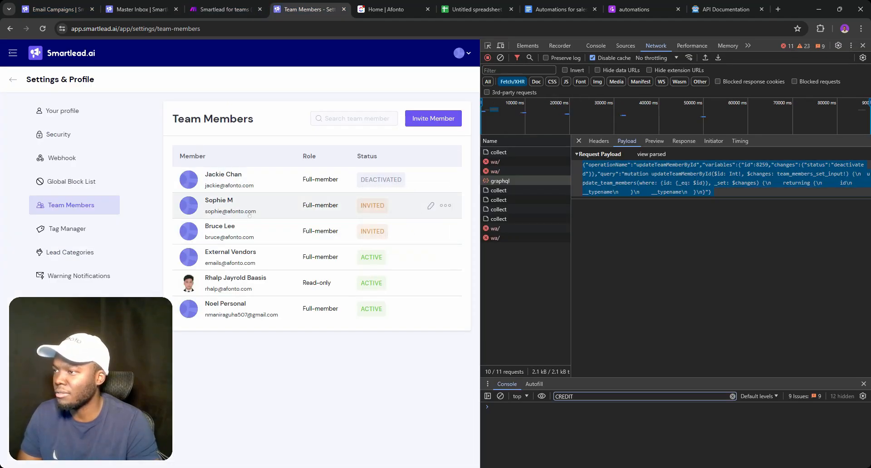
click(863, 46)
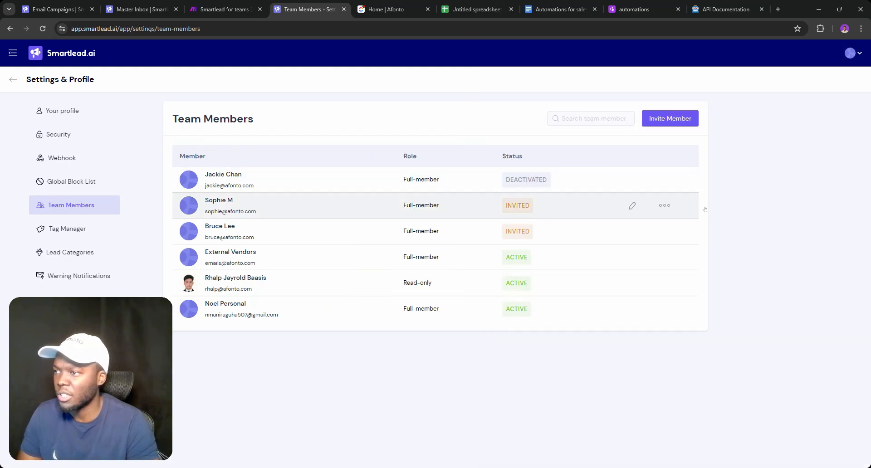
click(664, 205)
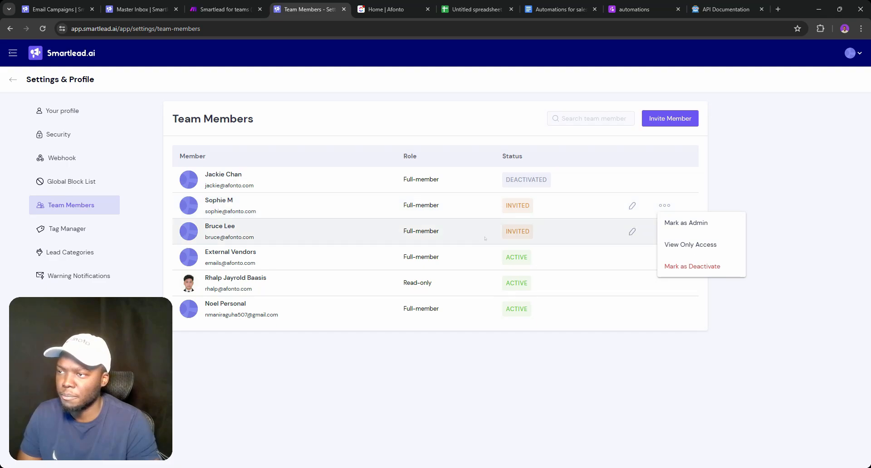
click(357, 217)
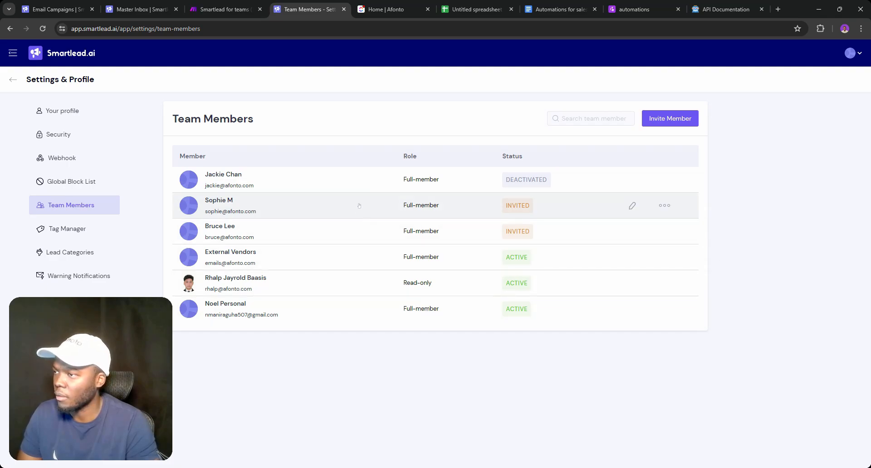
key(ctrl+shift+i)
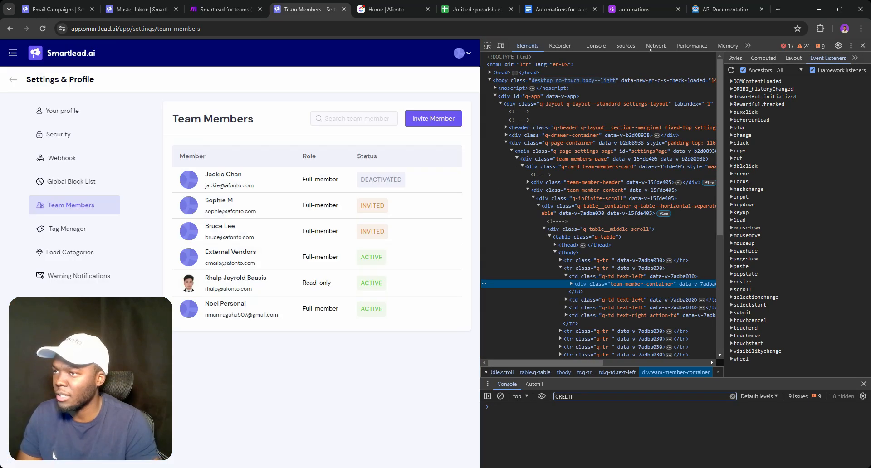
click(650, 47)
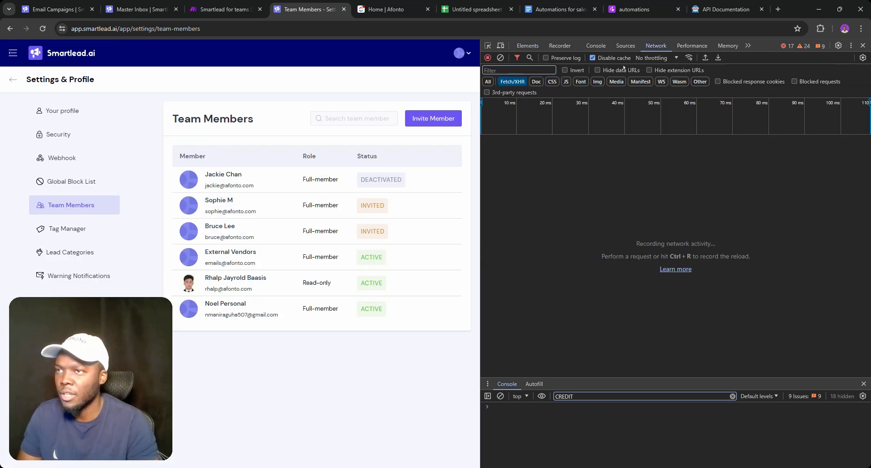
click(624, 46)
click(656, 46)
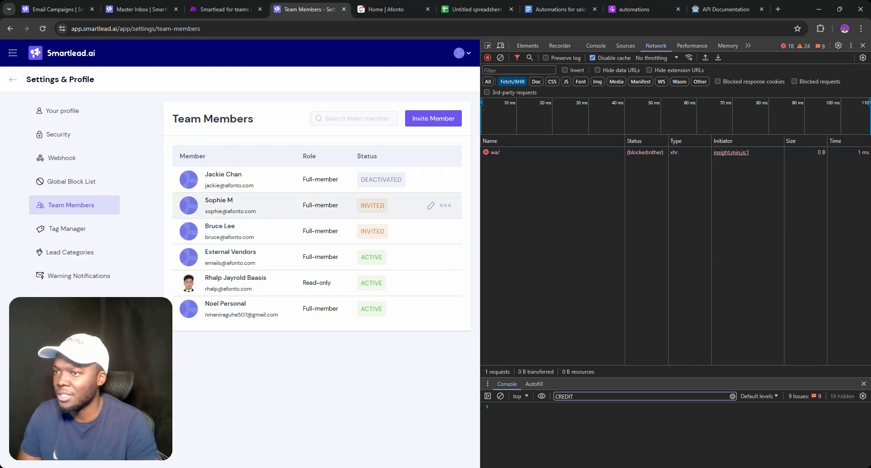
Shorten the invited member's full name and save the change
click(430, 205)
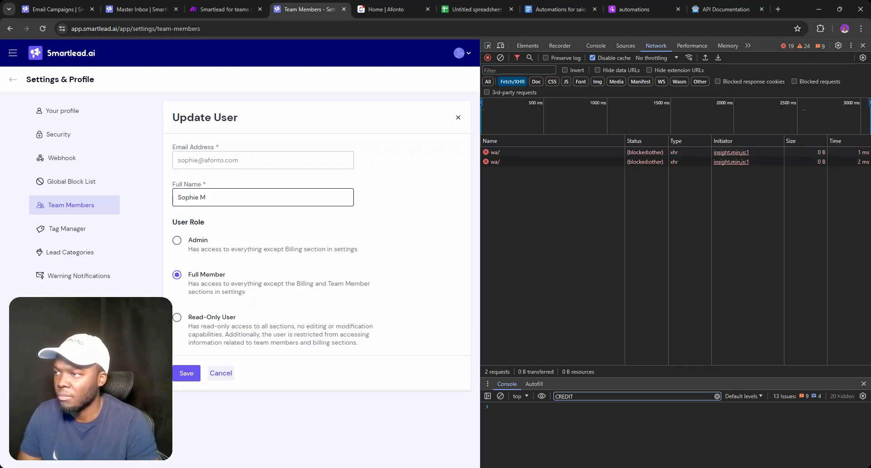
click(208, 197)
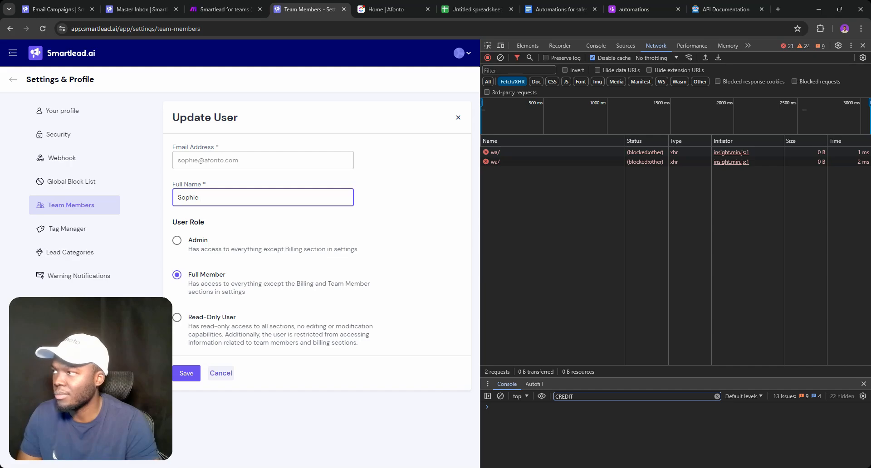
click(186, 373)
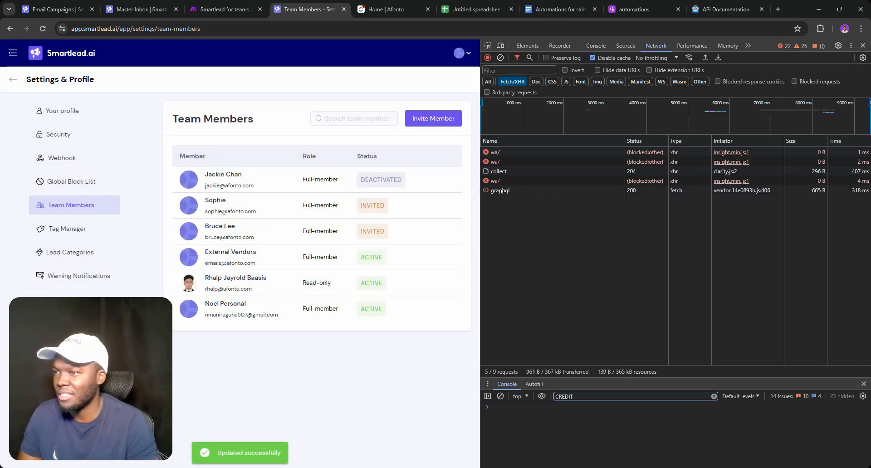
Expand the update request's payload variables and select the member id
double_click(502, 190)
click(385, 9)
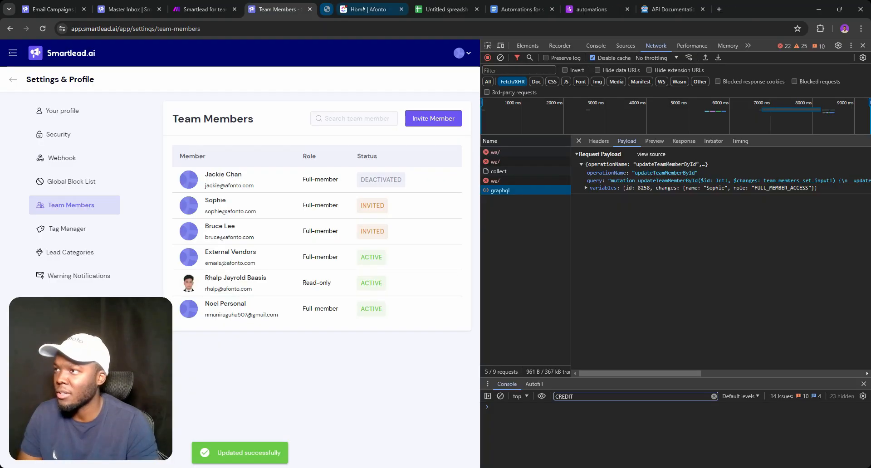
click(644, 188)
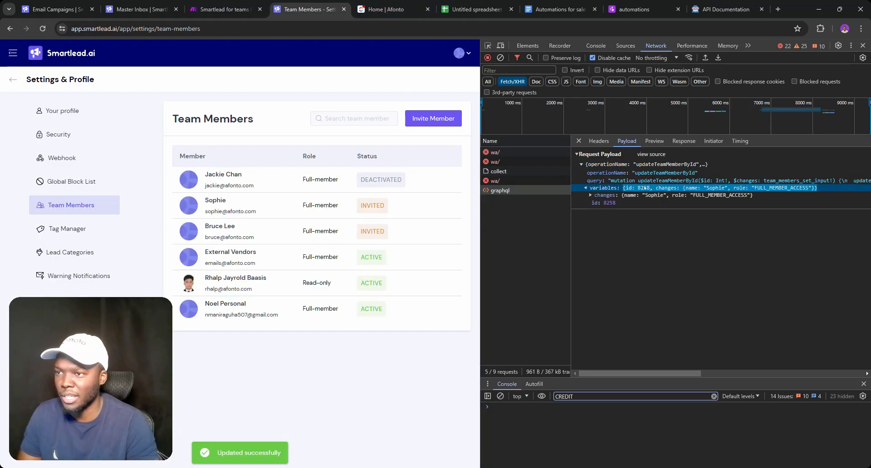
double_click(644, 188)
key(ctrl+c)
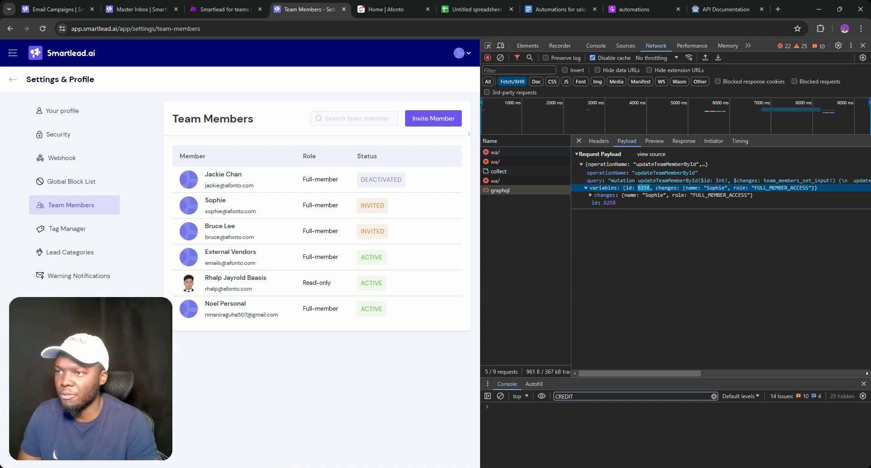
Replace the member id in the request body with the copied one and run the scenario once
click(228, 7)
double_click(729, 311)
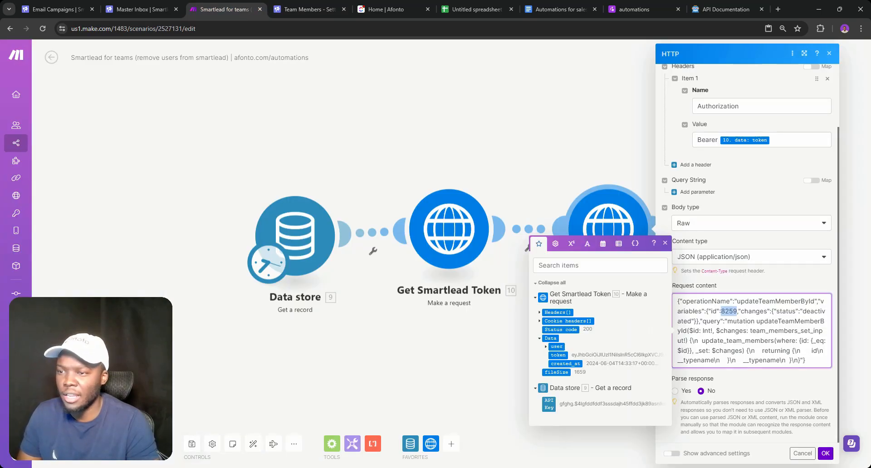
key(ctrl+v)
click(824, 453)
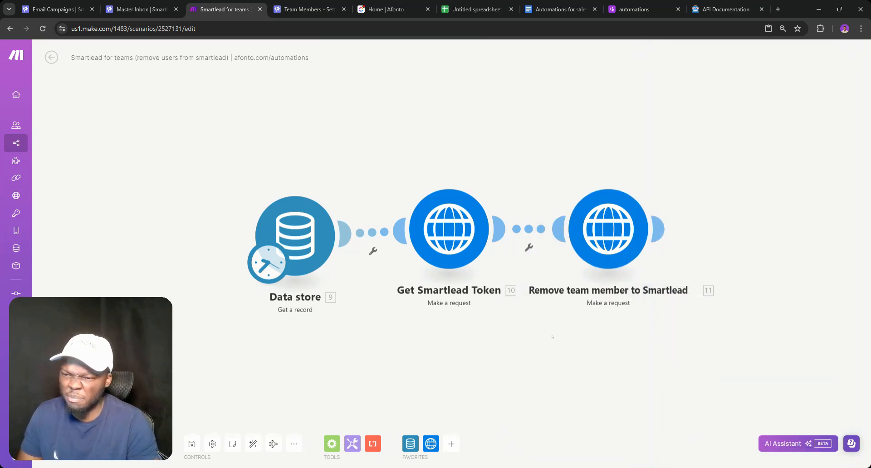
click(69, 443)
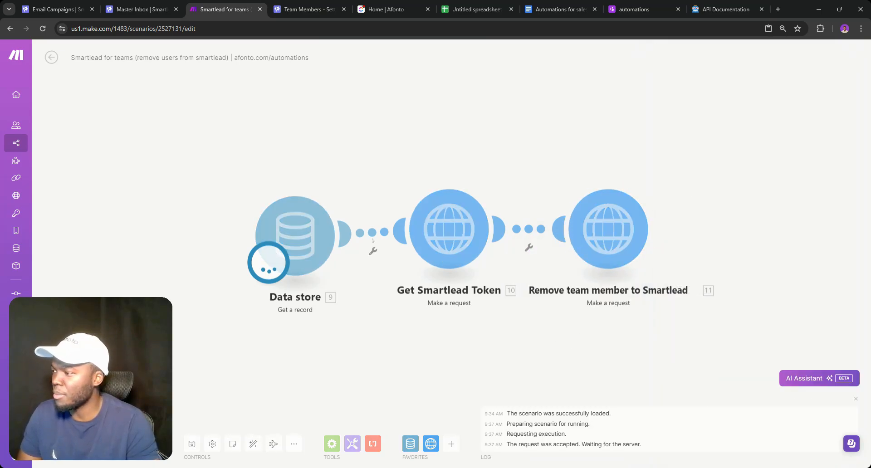
Reload Smartlead's Team Members list to confirm the deactivation and close DevTools
click(296, 2)
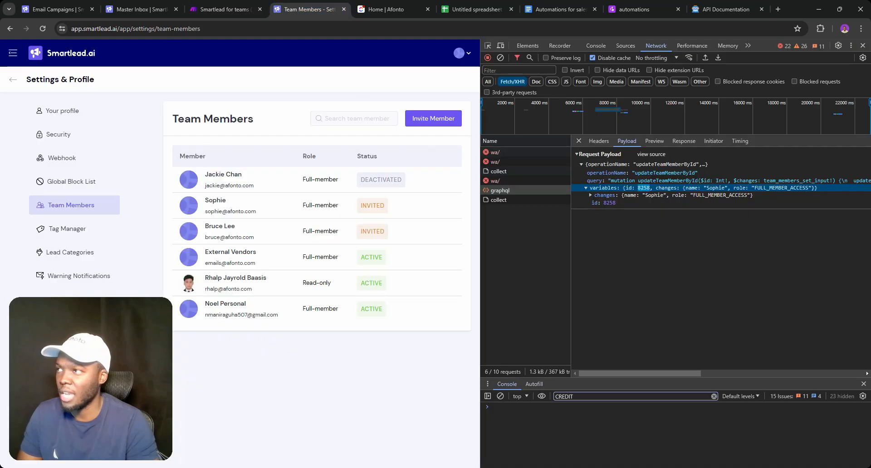
click(42, 29)
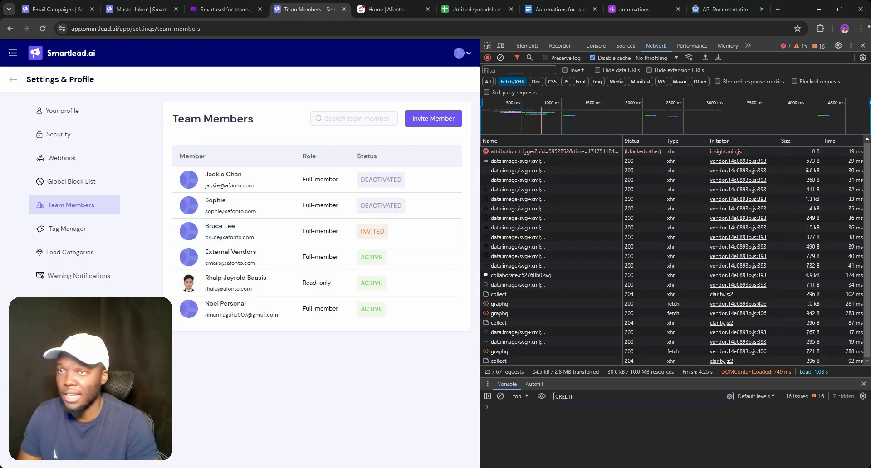
click(862, 45)
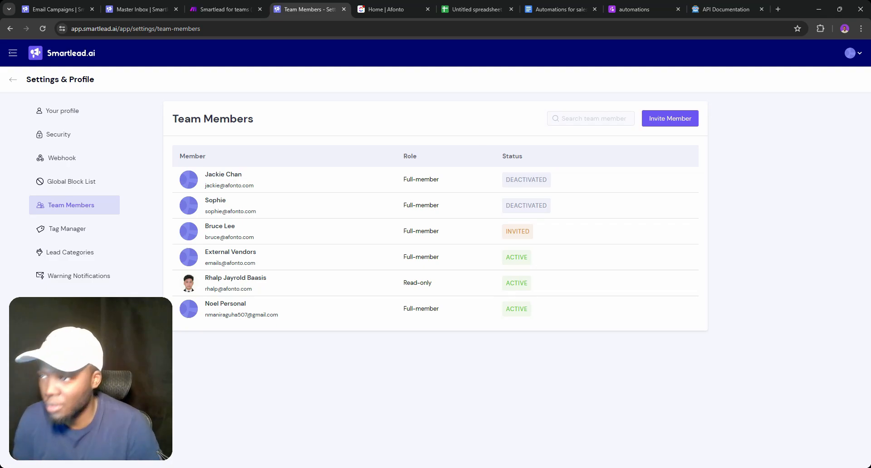
Name the spreadsheet 'Smartlead for teams | afonto.com/automations' using the Make scenario title
click(443, 11)
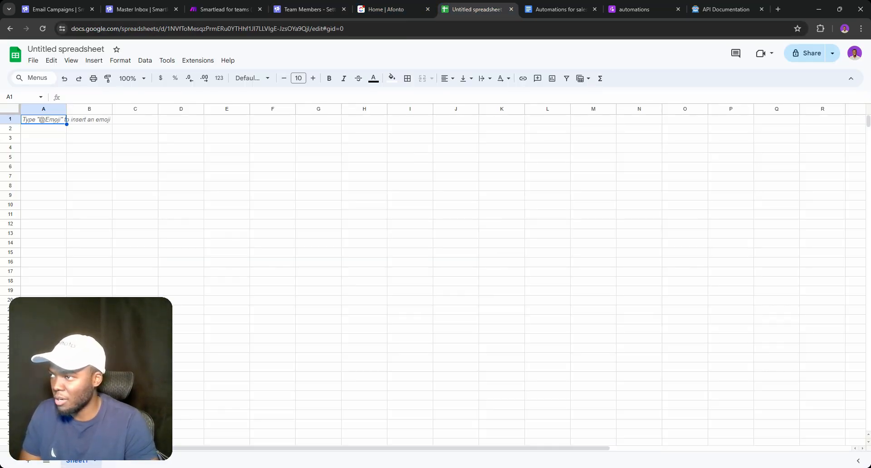
click(65, 49)
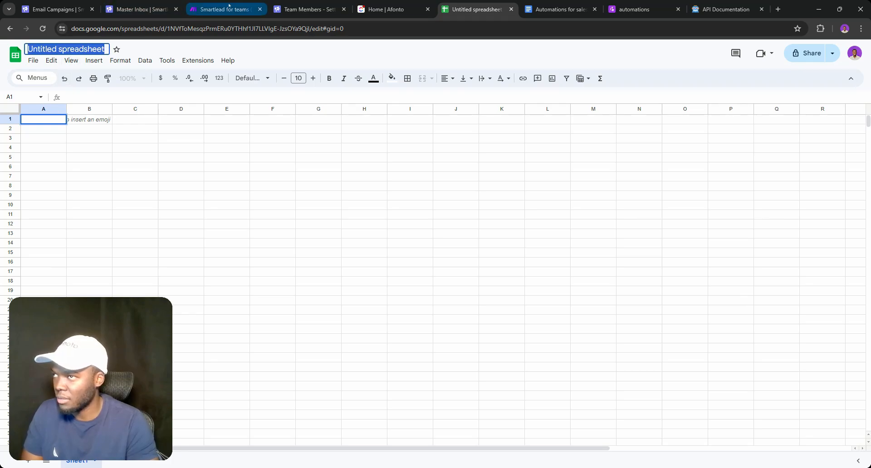
click(229, 6)
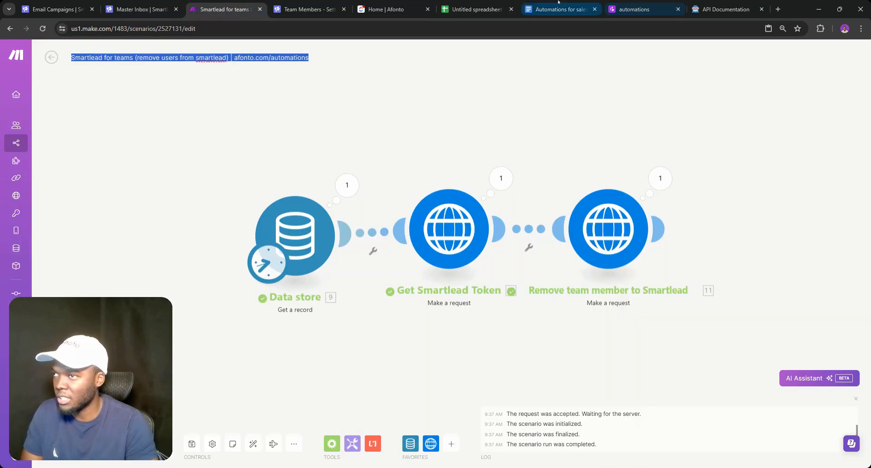
click(476, 9)
text(Smartlead for teams (remove users from smartlead) | afonto.com/automations)
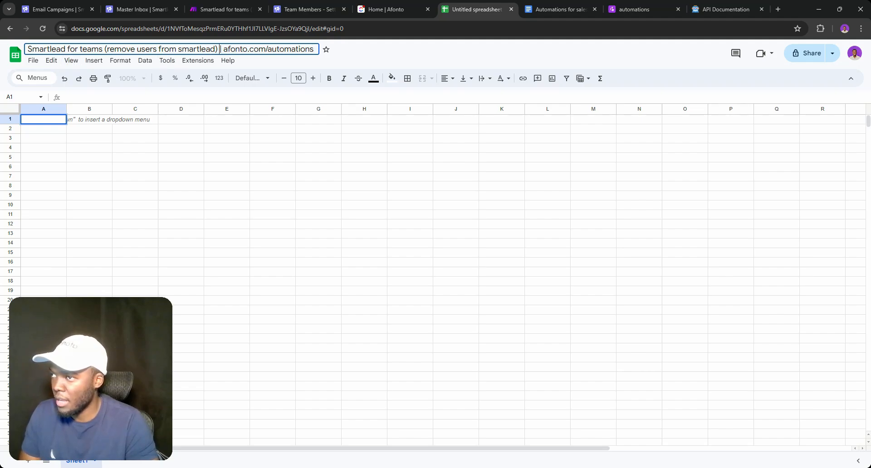
key(BackSpace)
key(BackSpace)
key(BackSpace)
key(BackSpace)
key(BackSpace)
key(BackSpace)
key(BackSpace)
key(BackSpace)
key(BackSpace)
key(BackSpace)
key(BackSpace)
key(BackSpace)
key(BackSpace)
key(BackSpace)
key(BackSpace)
key(BackSpace)
key(BackSpace)
key(BackSpace)
key(BackSpace)
key(BackSpace)
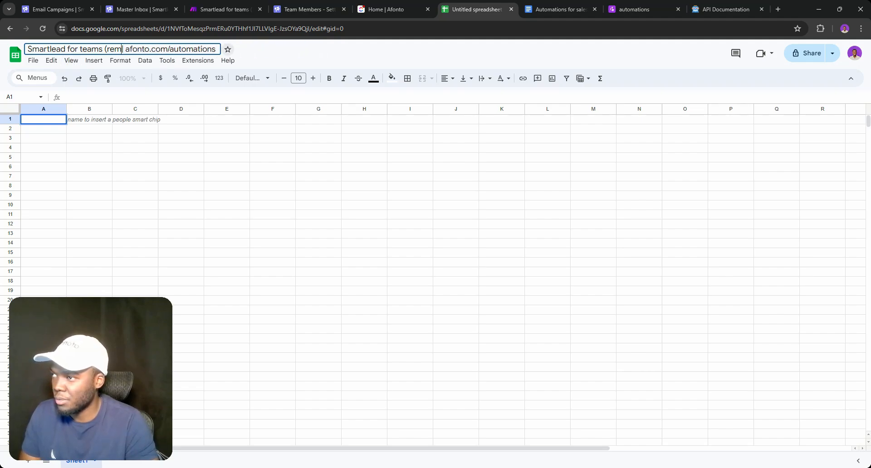
key(BackSpace)
key(BackSpace)
key(BackSpace)
key(BackSpace)
key(BackSpace)
key(Return)
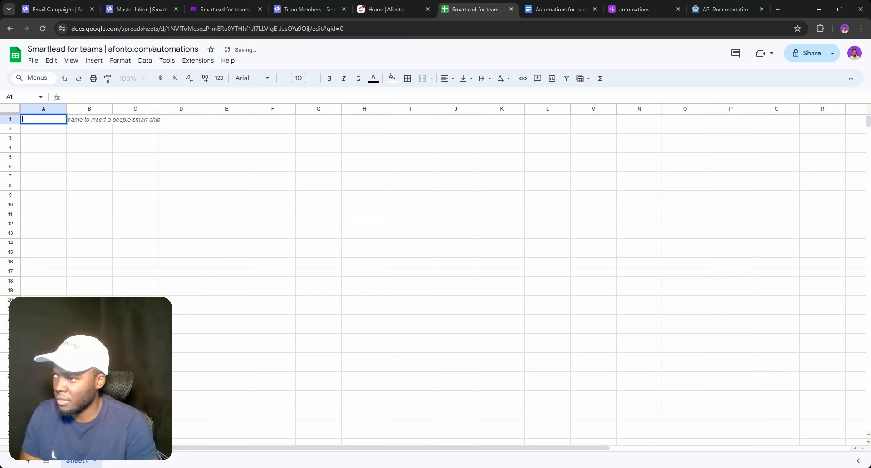
Enter headers Full Name and Inital Password, widening the password column
text(Full Name)
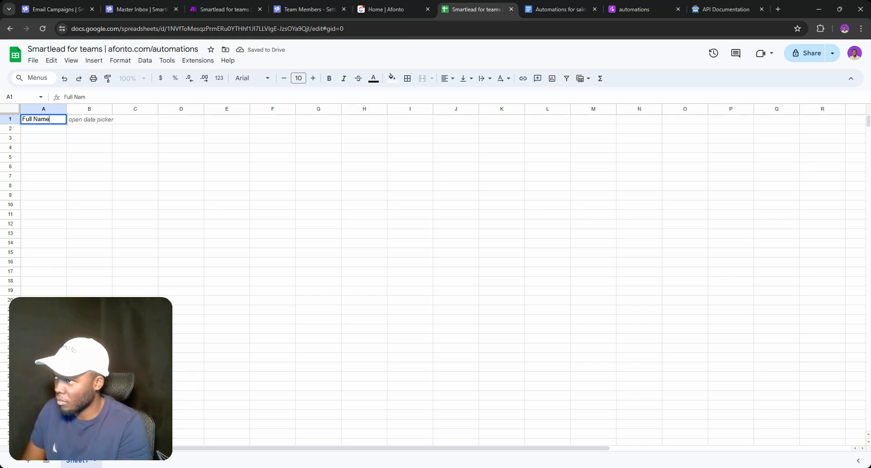
key(Return)
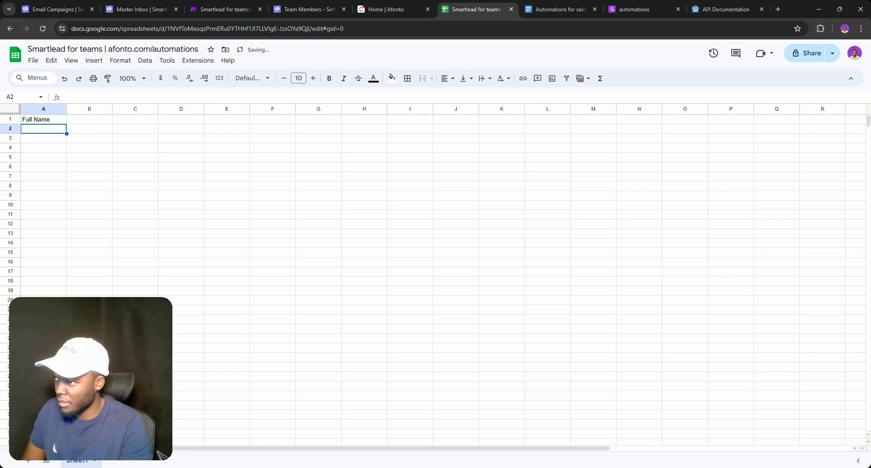
double_click(77, 119)
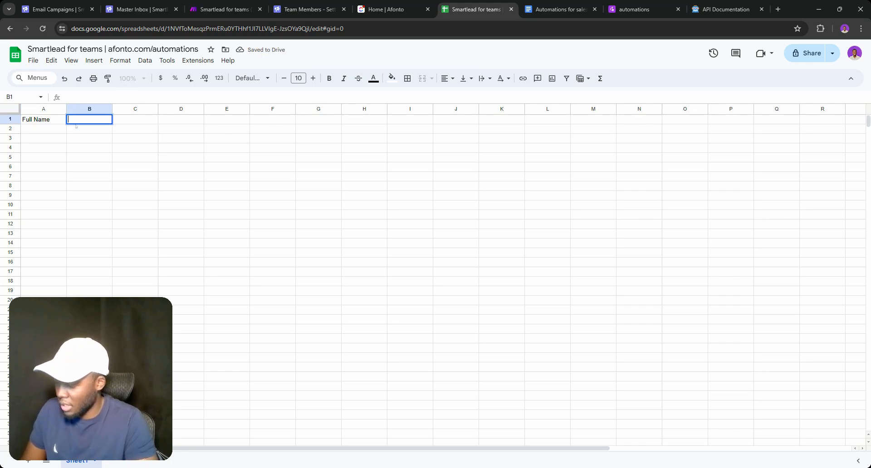
text(Inital )
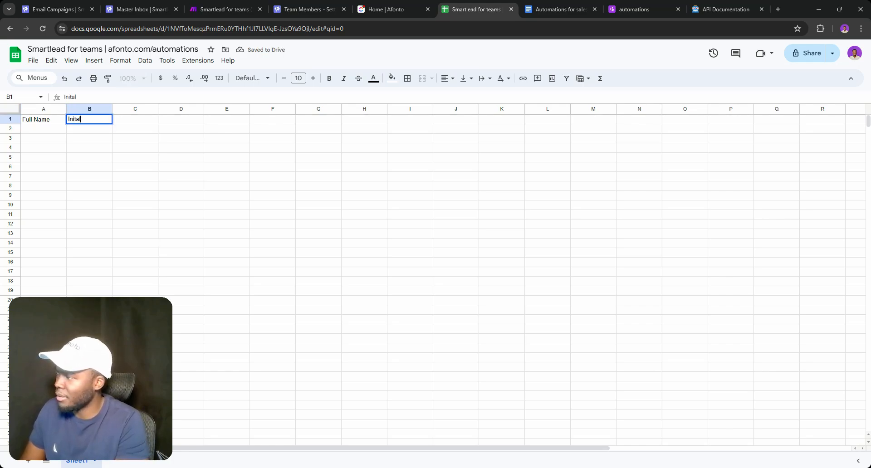
text(Password)
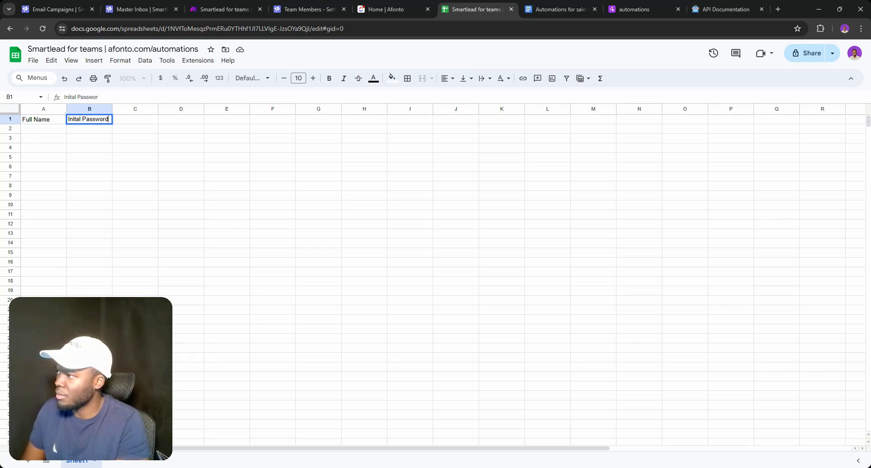
key(Return)
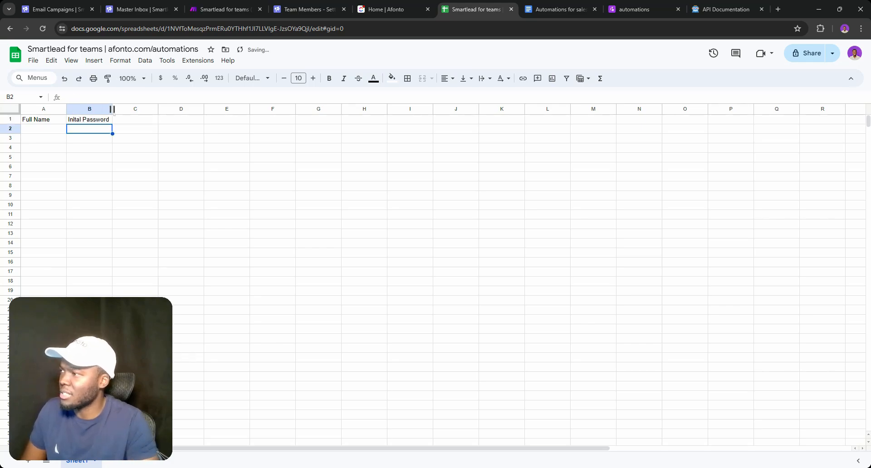
drag(112, 109, 125, 111)
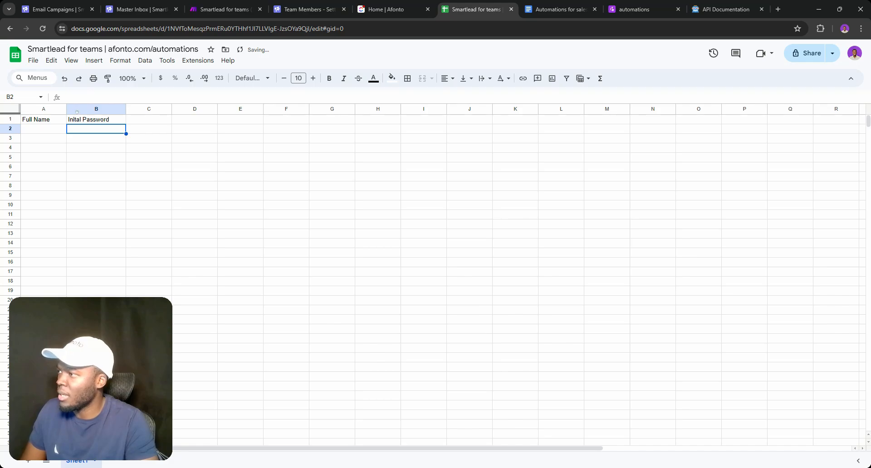
Insert a column after Full Name headed Email
right_click(51, 110)
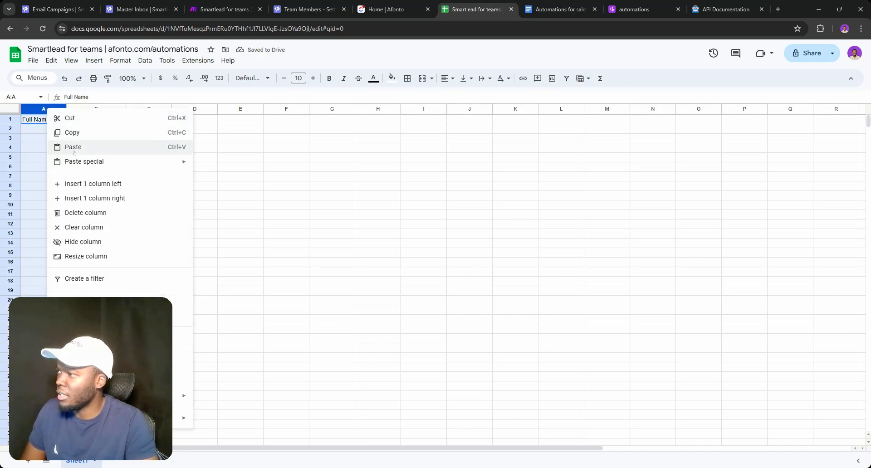
click(87, 198)
click(105, 120)
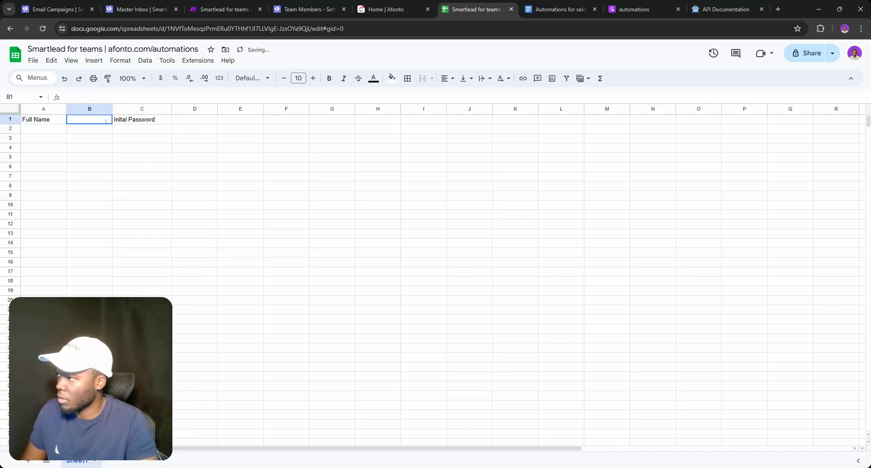
double_click(106, 120)
text(E)
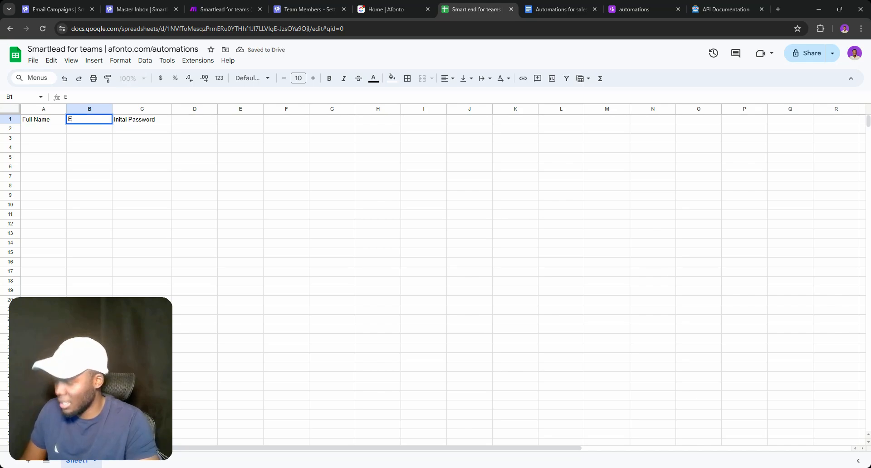
text(mail)
key(Return)
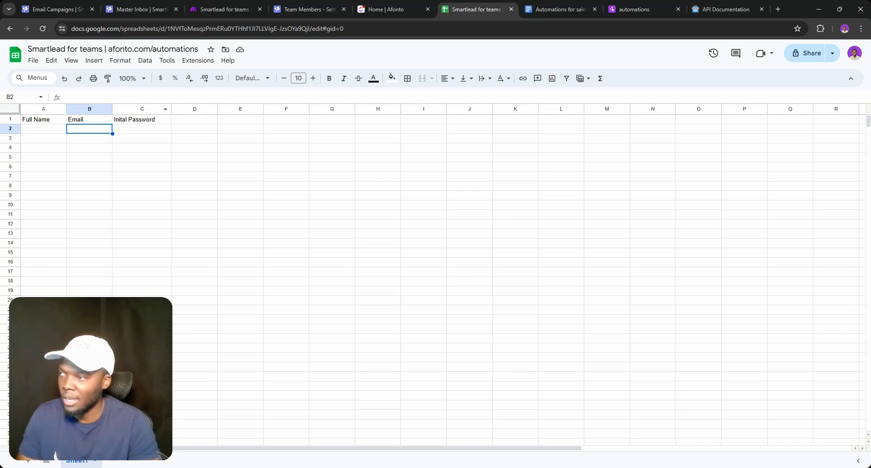
Add the Smartlead ID header in D1 and widen column D to fit
click(43, 122)
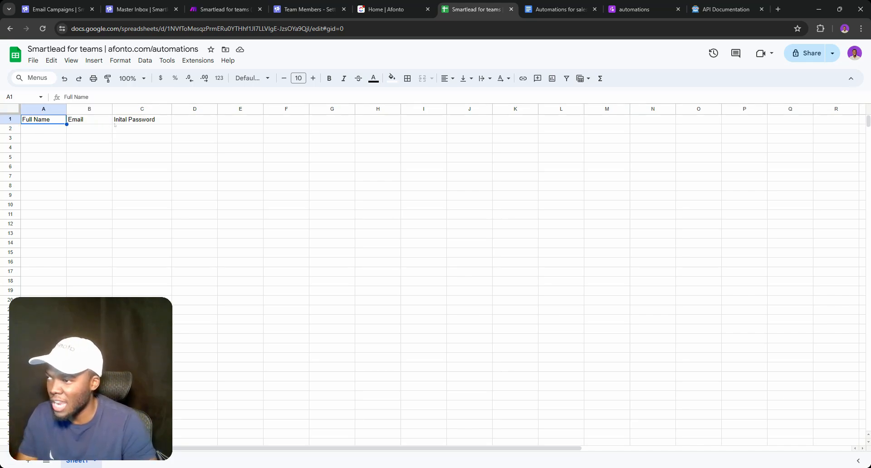
click(174, 121)
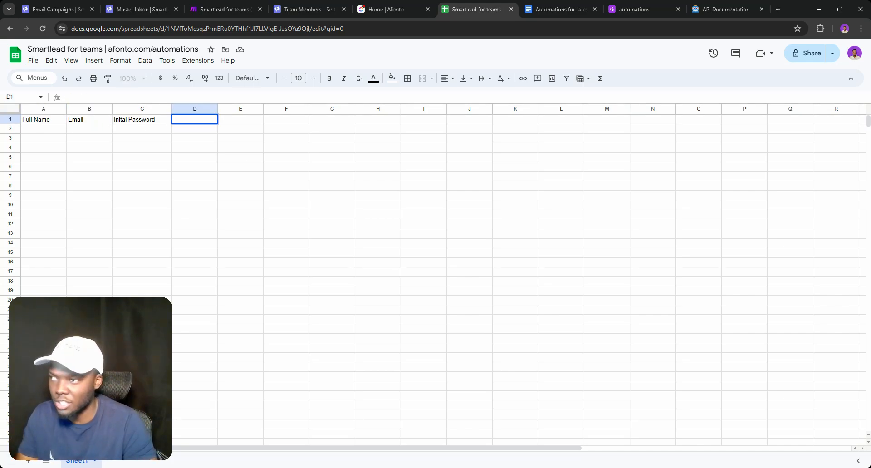
key(Return)
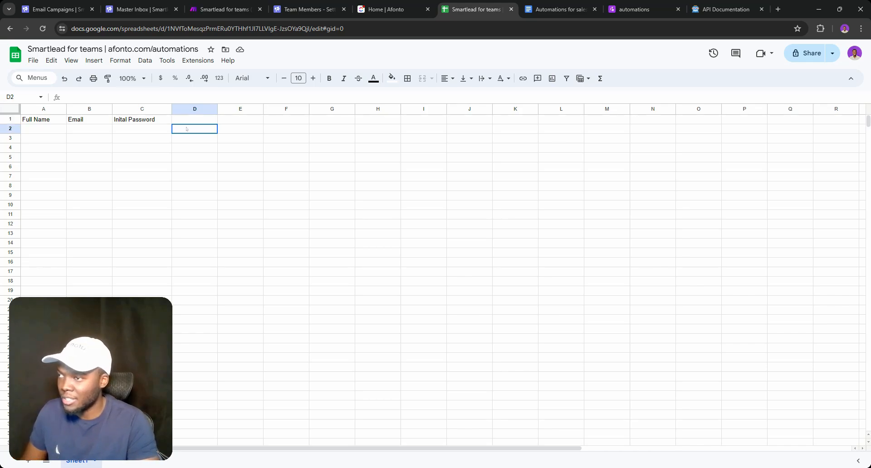
key(Up)
key(Return)
text(S)
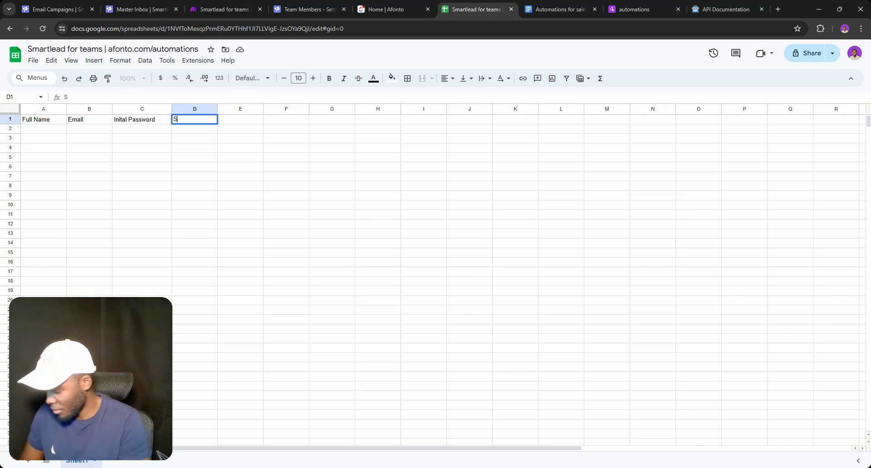
text(martlead)
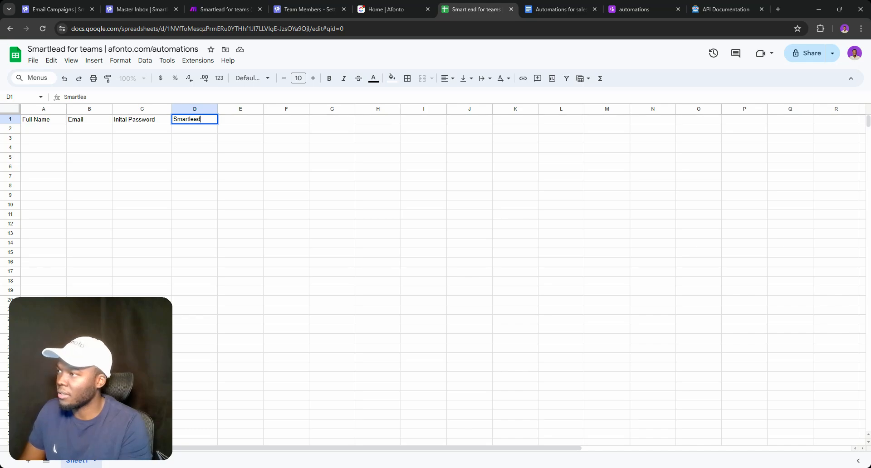
text( ID)
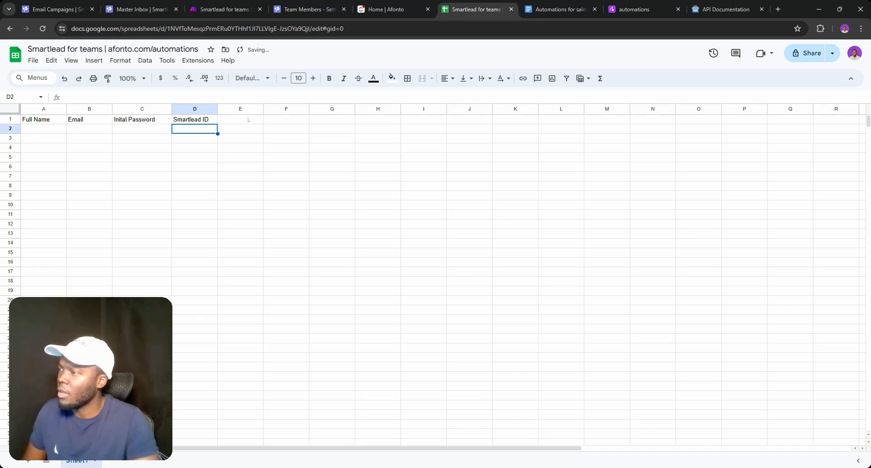
double_click(248, 120)
double_click(218, 109)
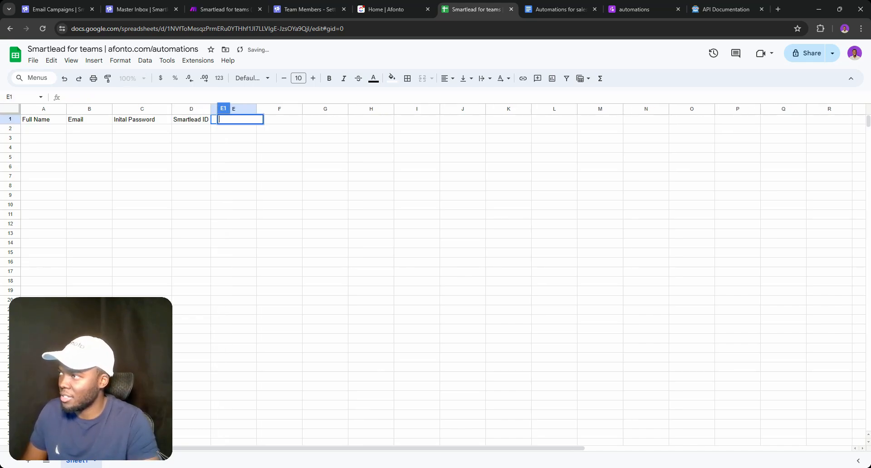
key(Return)
drag(211, 109, 229, 109)
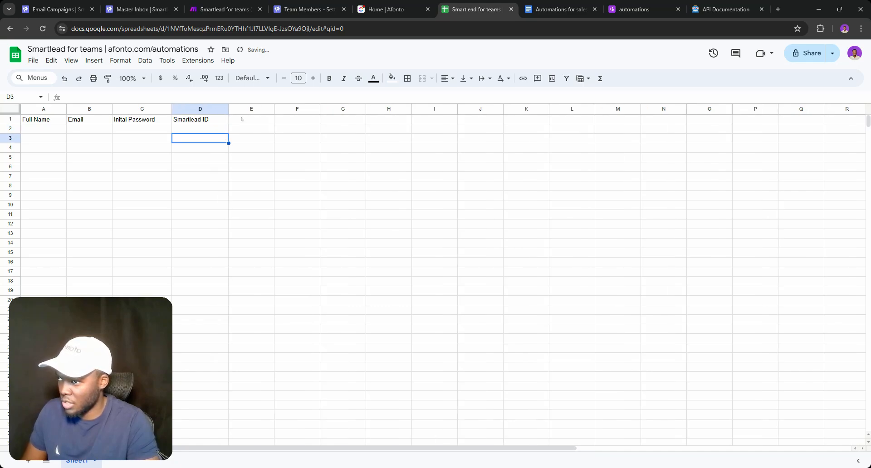
Add the Smartlead Access header in E1 and widen column E
key(Up)
key(Return)
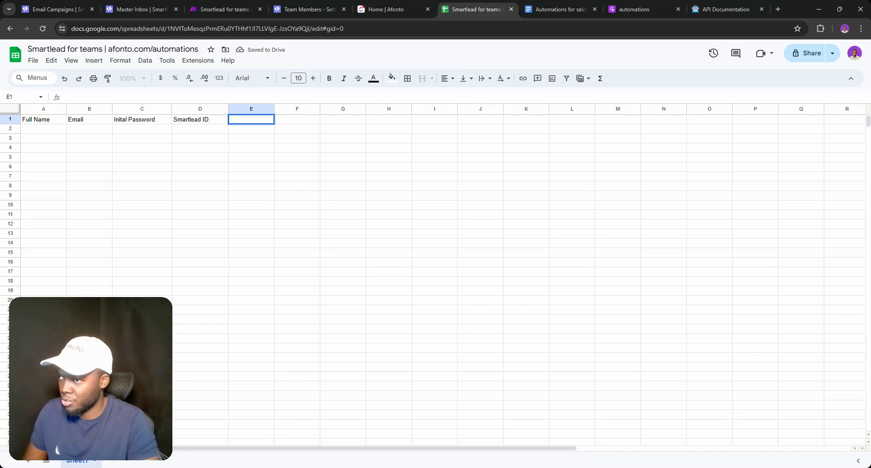
text(Smartlea)
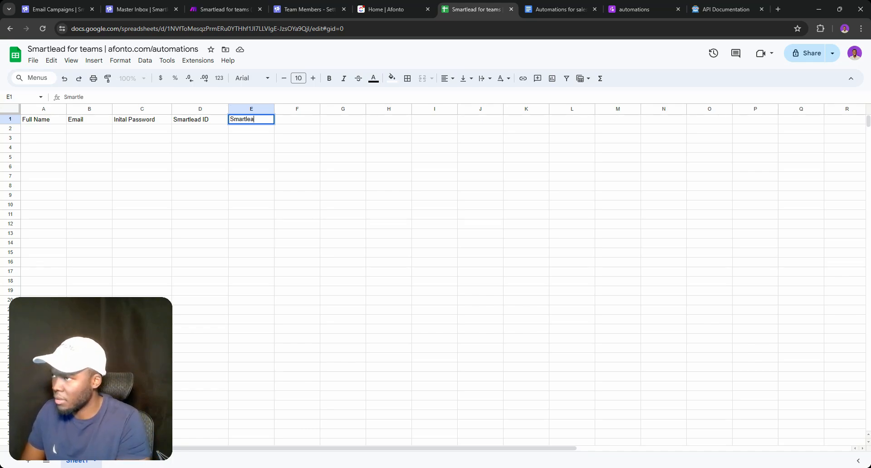
text(d Access)
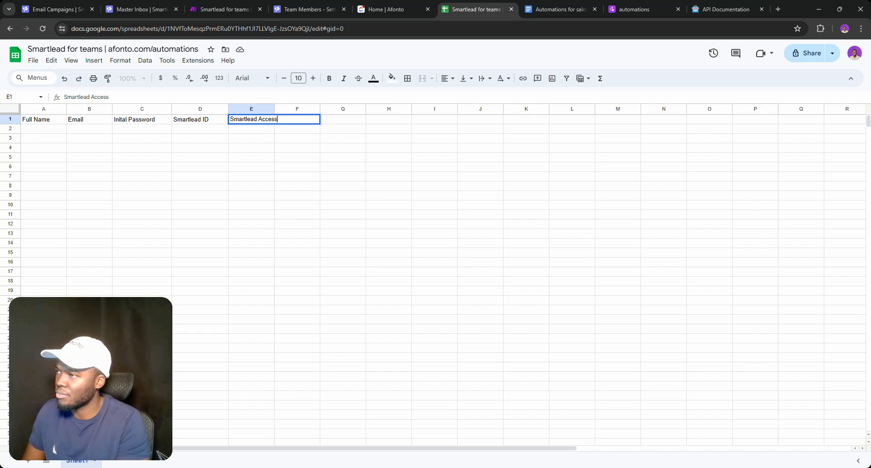
key(Return)
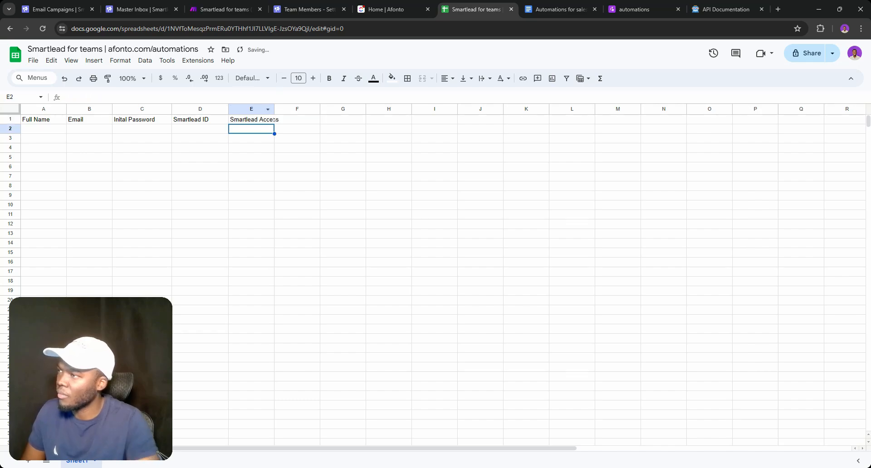
click(275, 109)
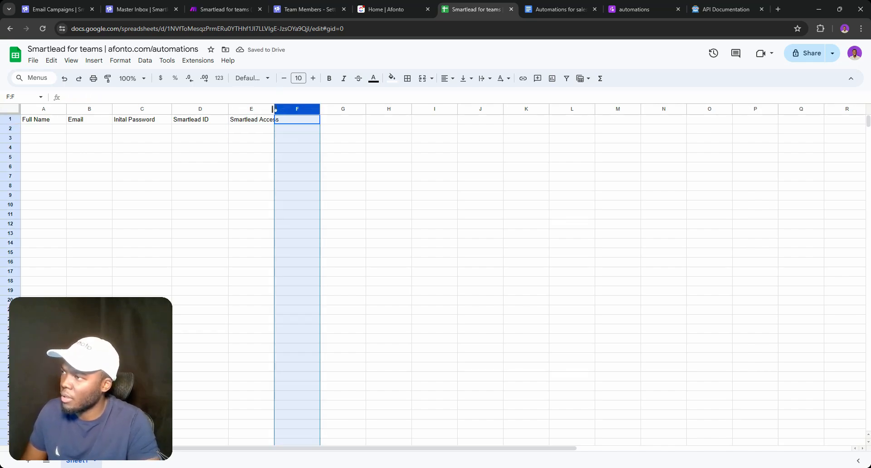
drag(272, 110, 283, 109)
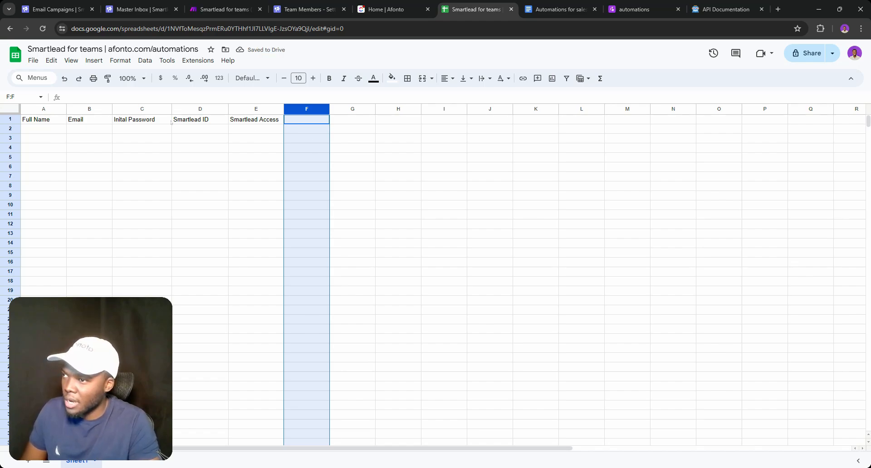
Add the Smartlead status header in F1 and widen column F
double_click(304, 121)
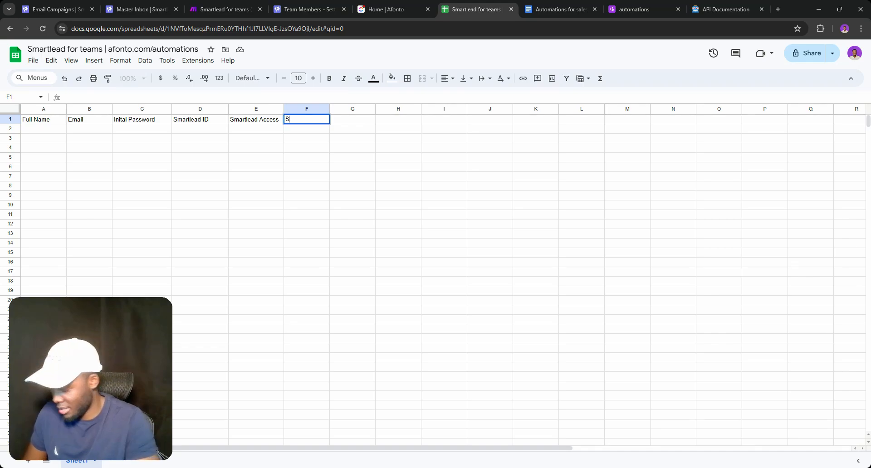
text(Status)
key(Return)
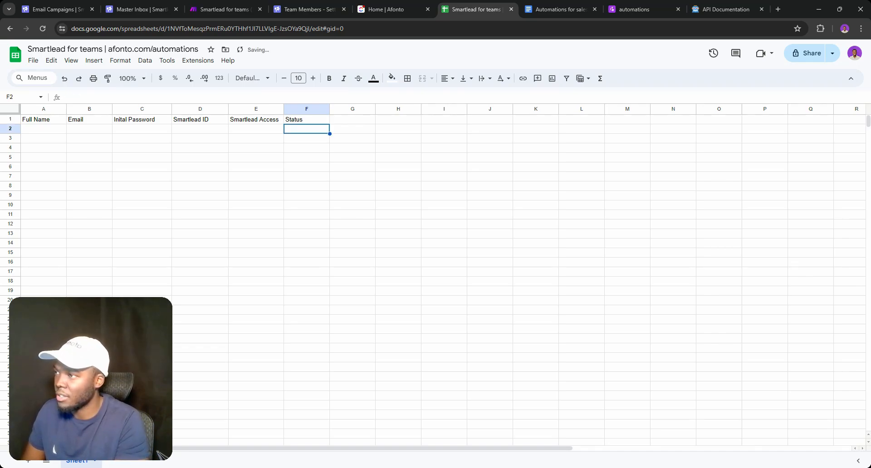
click(296, 120)
double_click(289, 120)
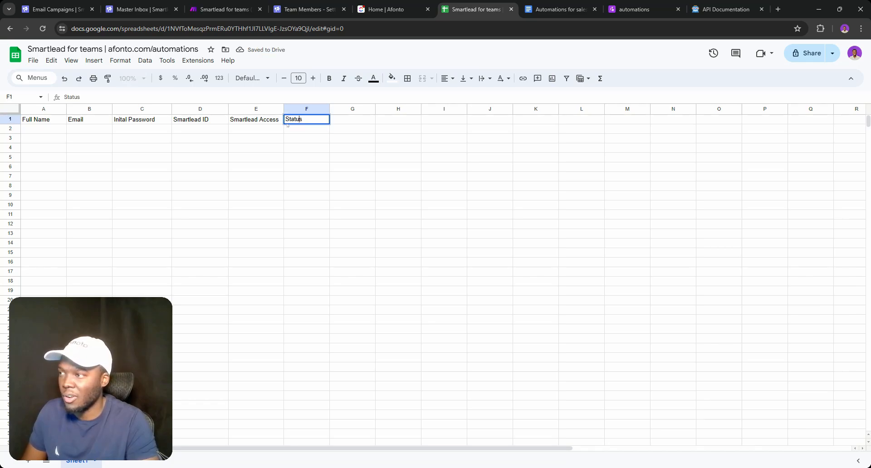
text(mart)
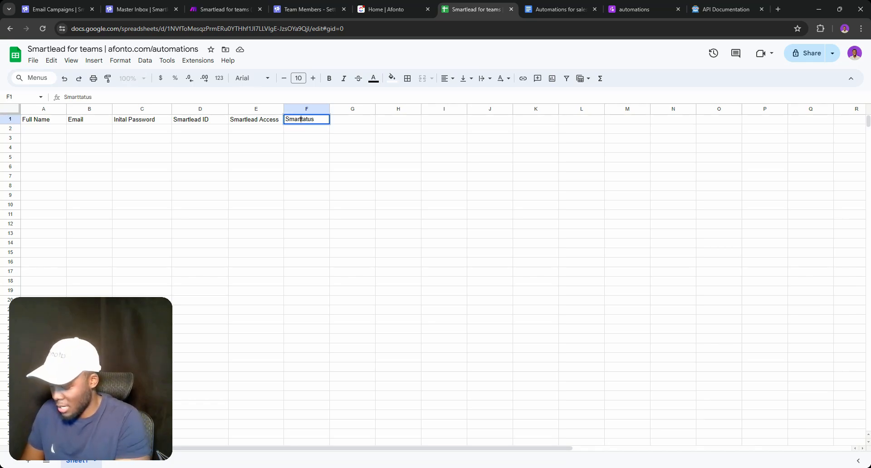
text(lead s)
key(Return)
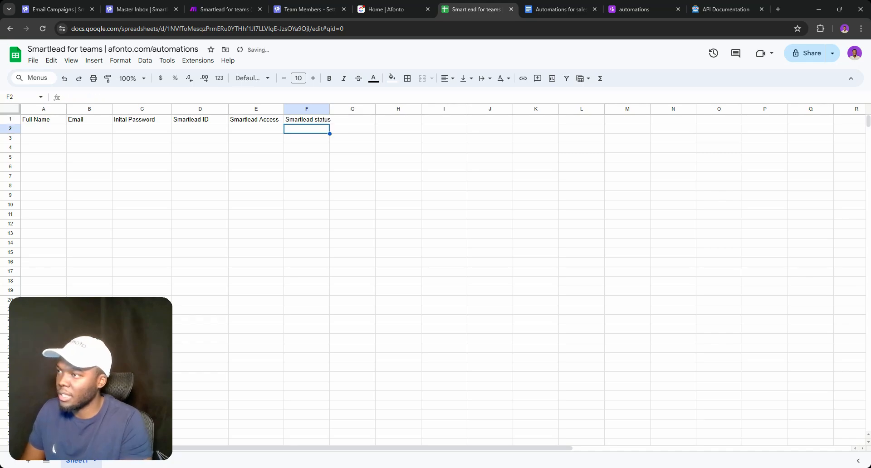
drag(329, 109, 336, 108)
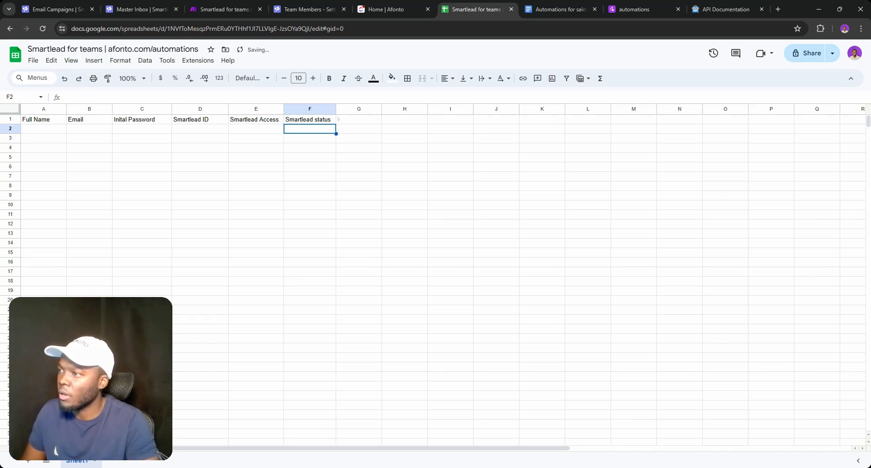
double_click(356, 121)
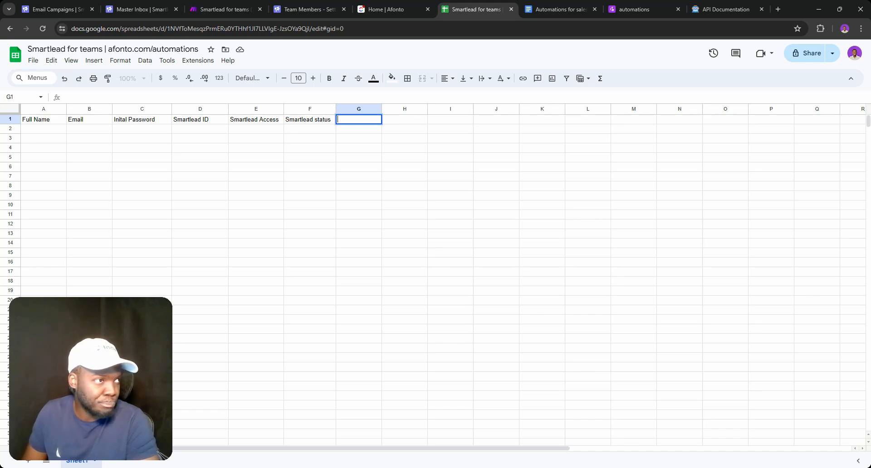
Set G1 to 'Assigned leads (last 30 days)' and widen column G
text(Posi)
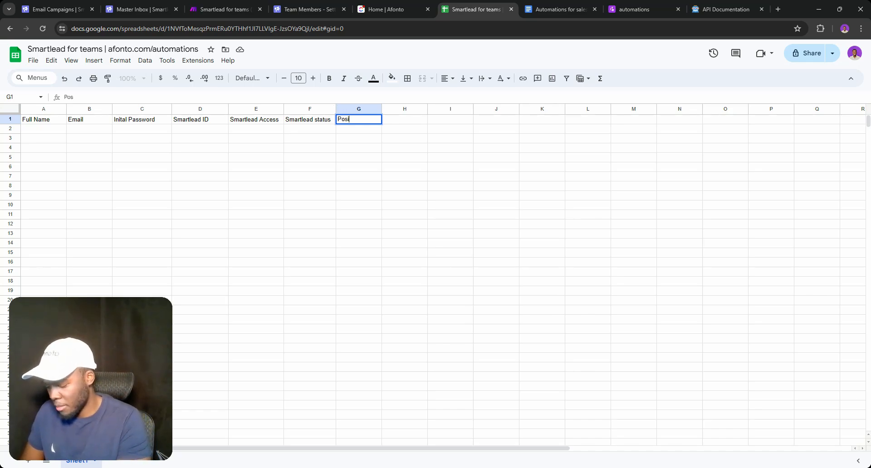
text(tive rep)
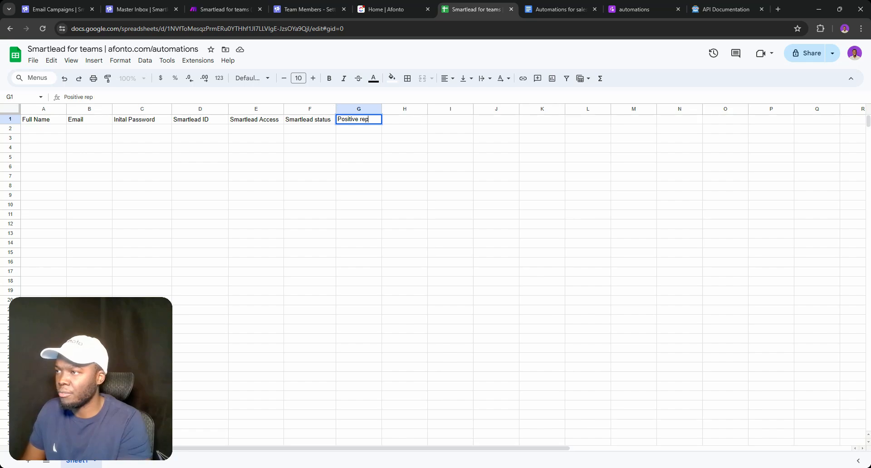
text(lies )
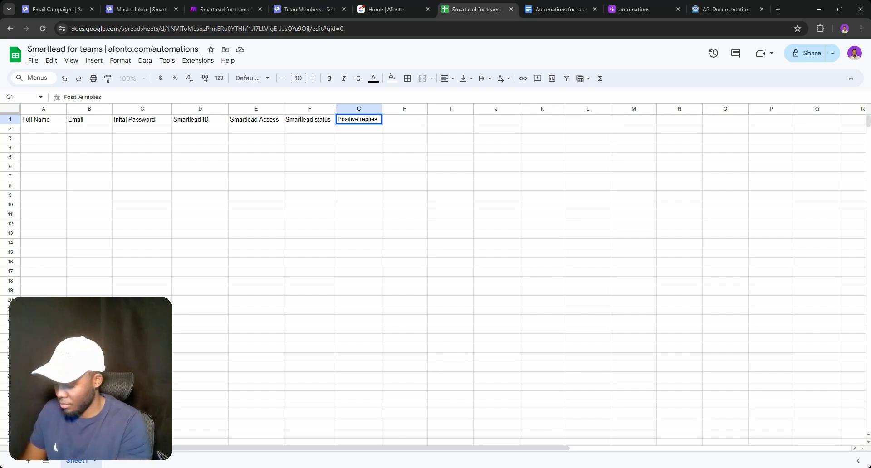
text((la)
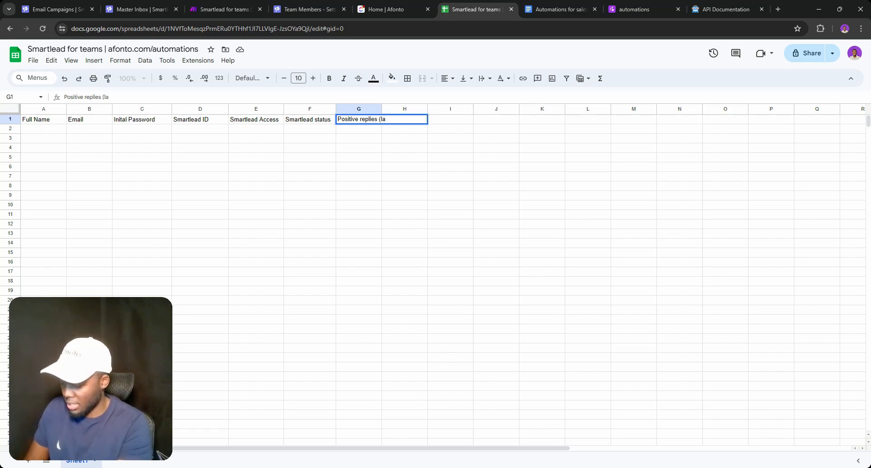
text(st 30 )
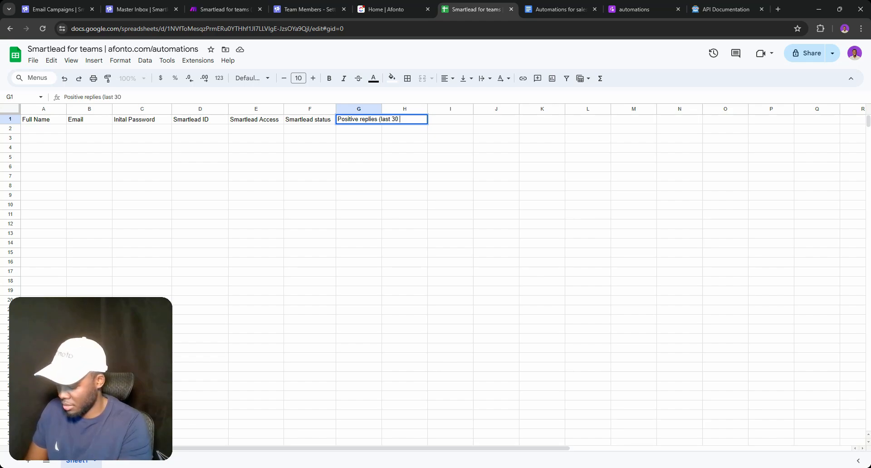
text(days)
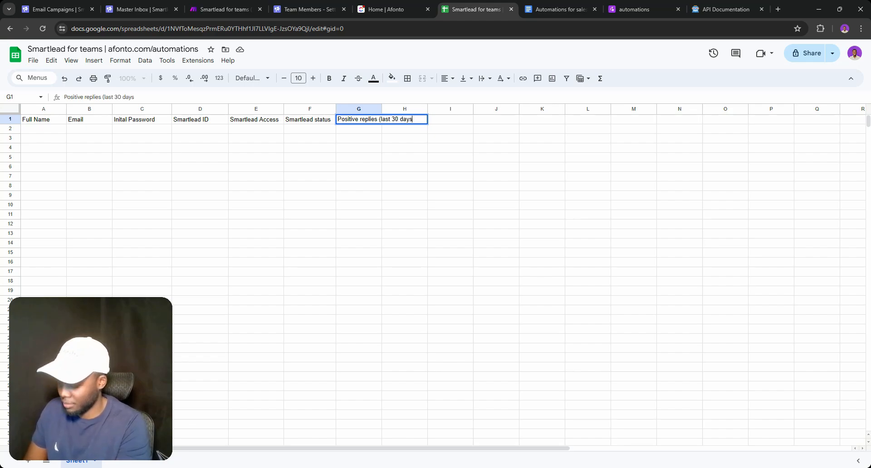
text())
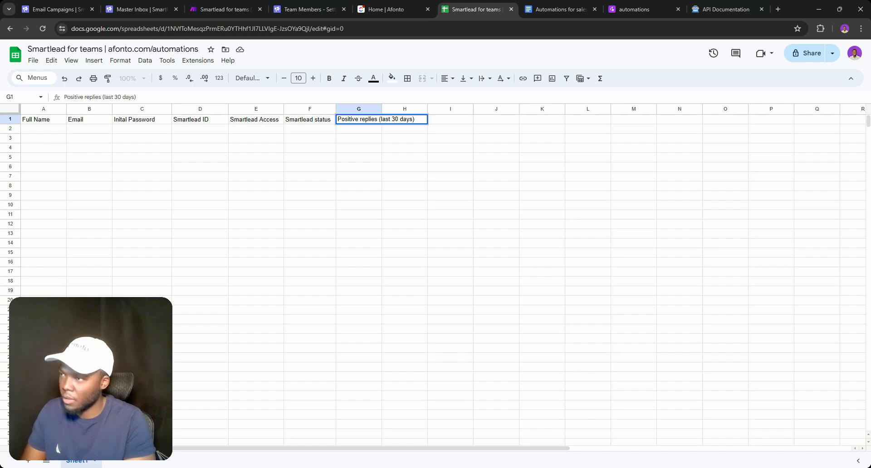
click(375, 119)
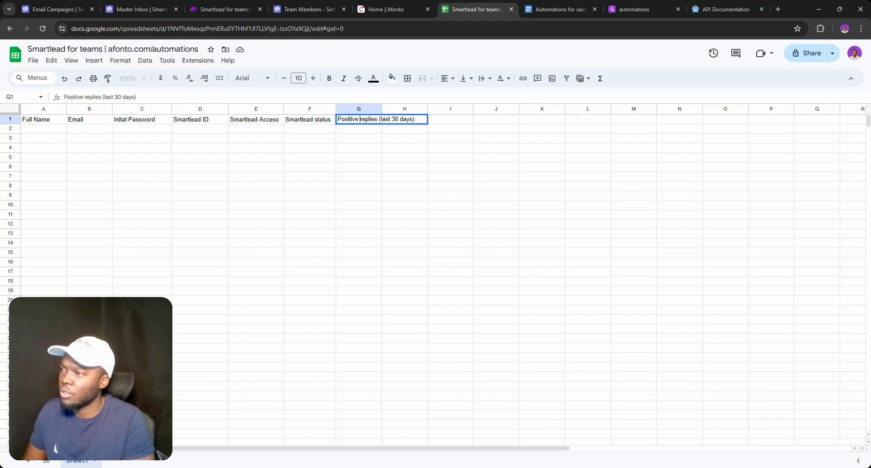
key(BackSpace)
key(BackSpace)
key(BackSpace)
key(BackSpace)
key(BackSpace)
key(BackSpace)
key(BackSpace)
key(BackSpace)
text(A)
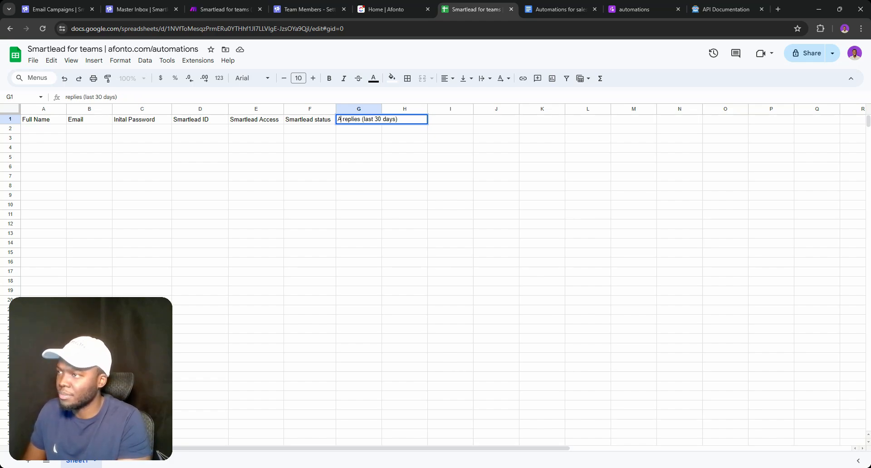
text(ssigned)
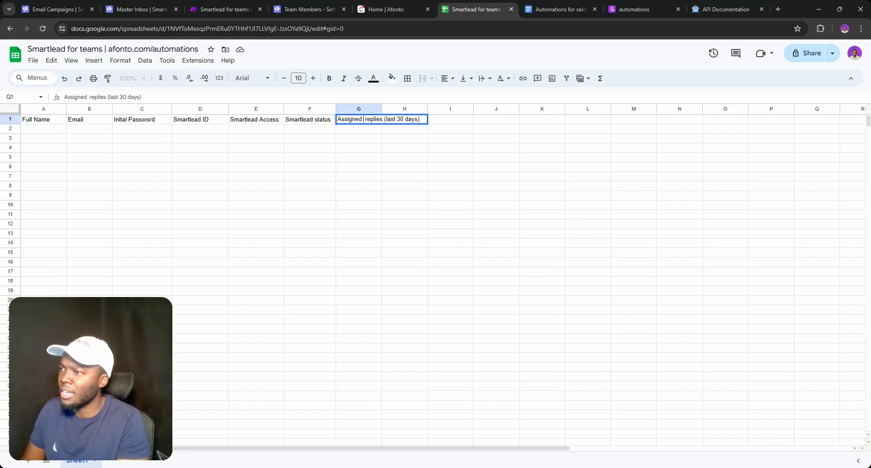
text( leads)
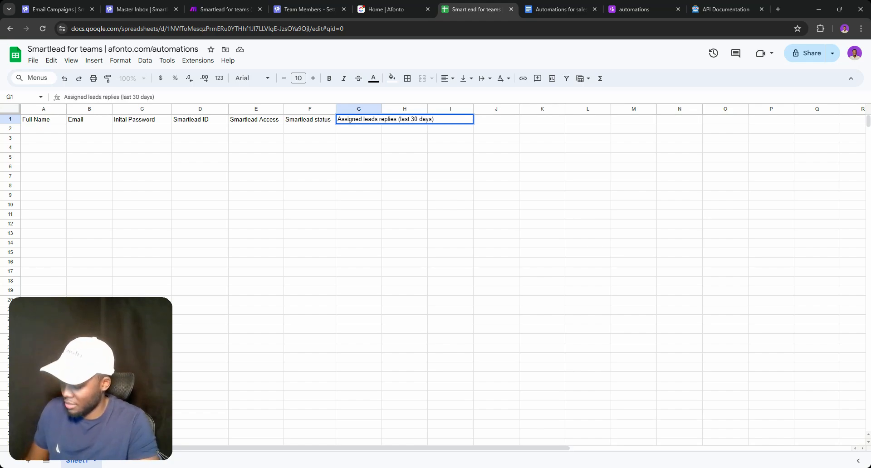
key(ctrl+shift+Right)
key(BackSpace)
key(BackSpace)
key(Return)
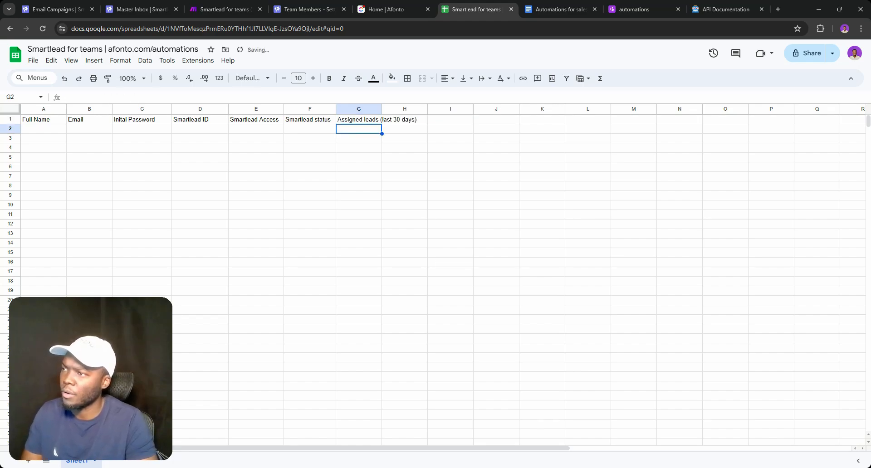
drag(382, 109, 425, 109)
Add Time Zone (H1) and Work Hours (I1) headers, then create a new blank sheet
double_click(445, 119)
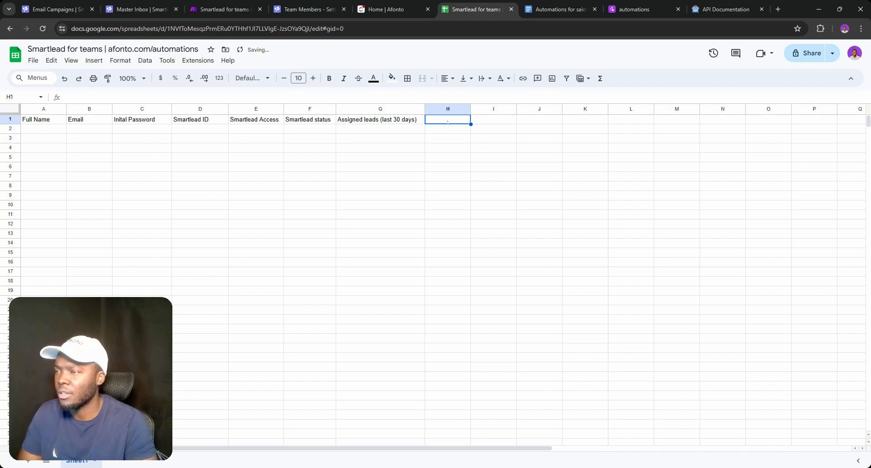
text(Time )
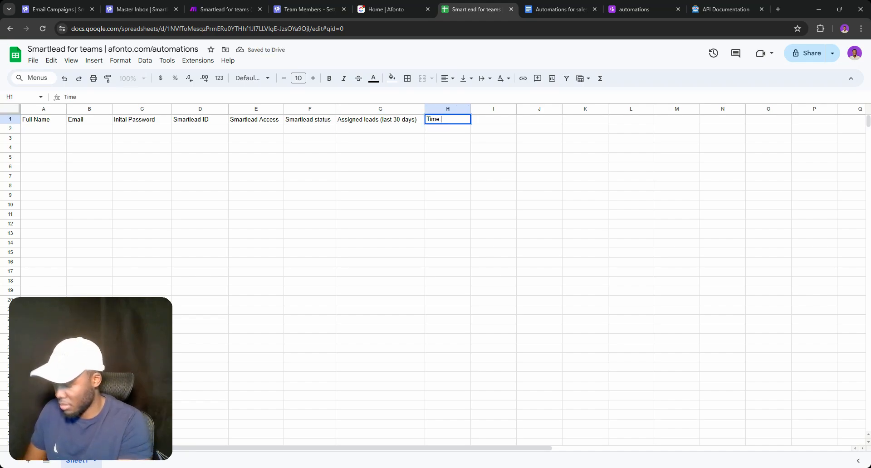
text(Zone)
key(Return)
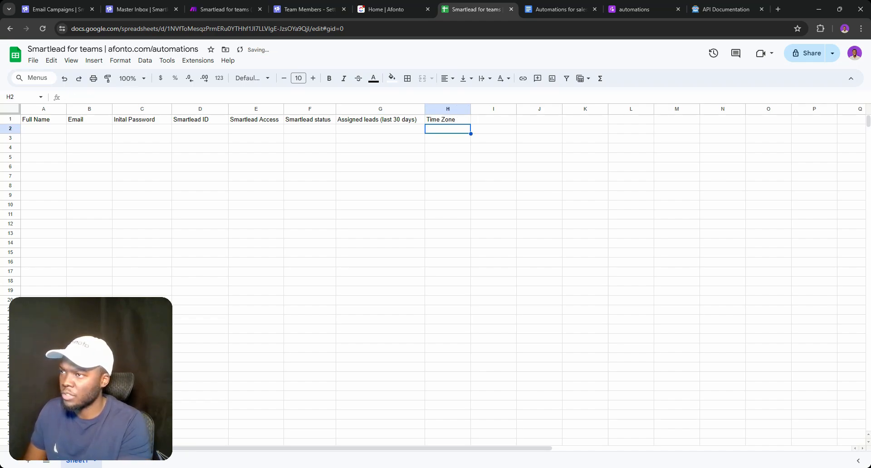
click(493, 119)
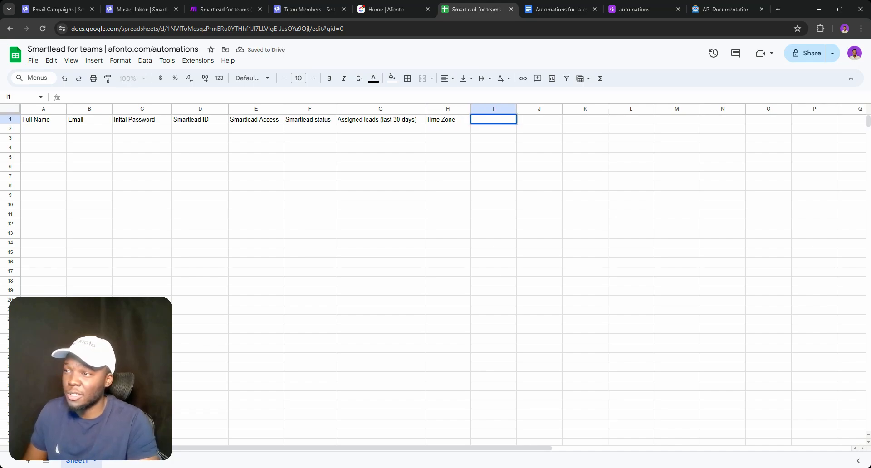
text(Work Hours)
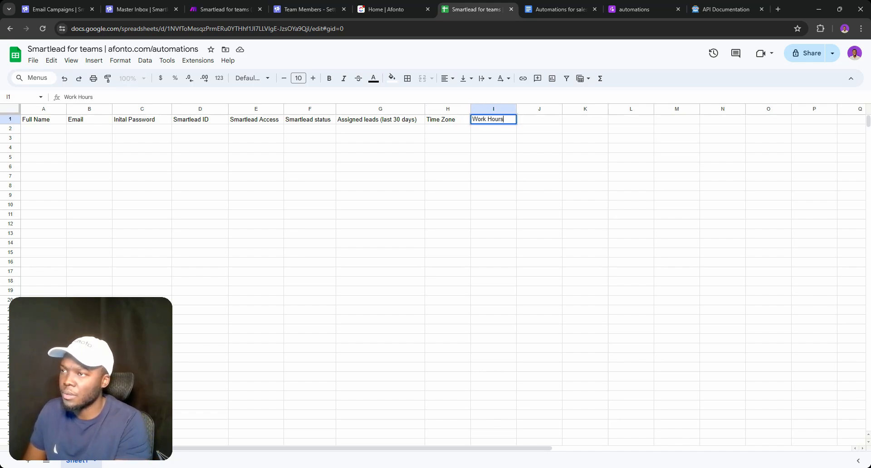
key(Return)
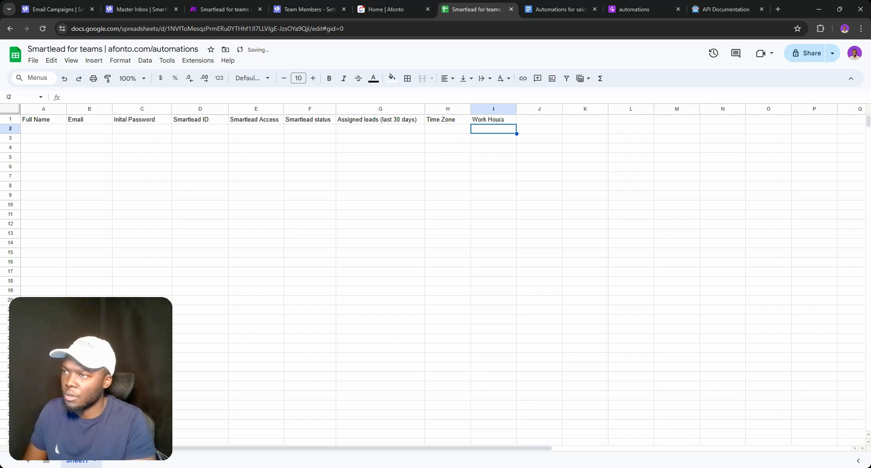
double_click(535, 119)
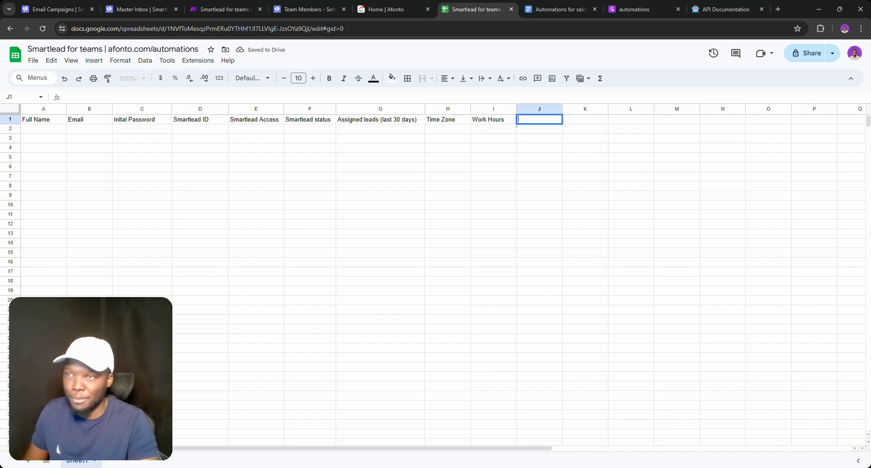
double_click(497, 119)
key(ctrl+a)
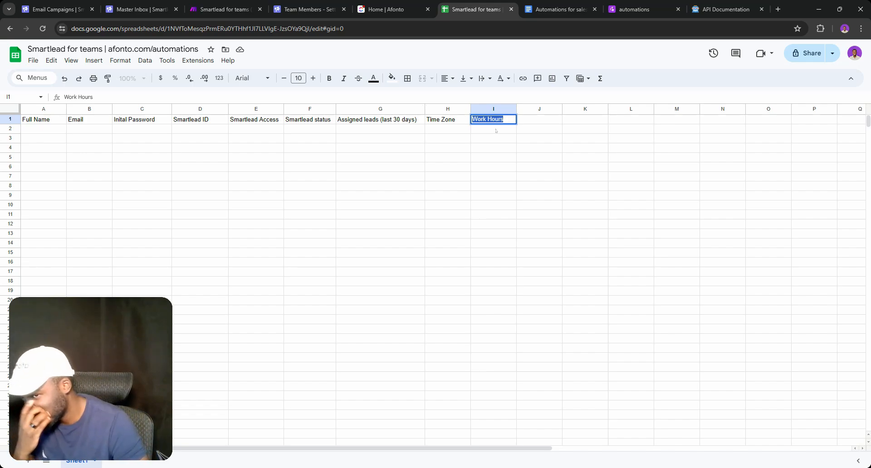
key(Return)
key(Return)
double_click(486, 119)
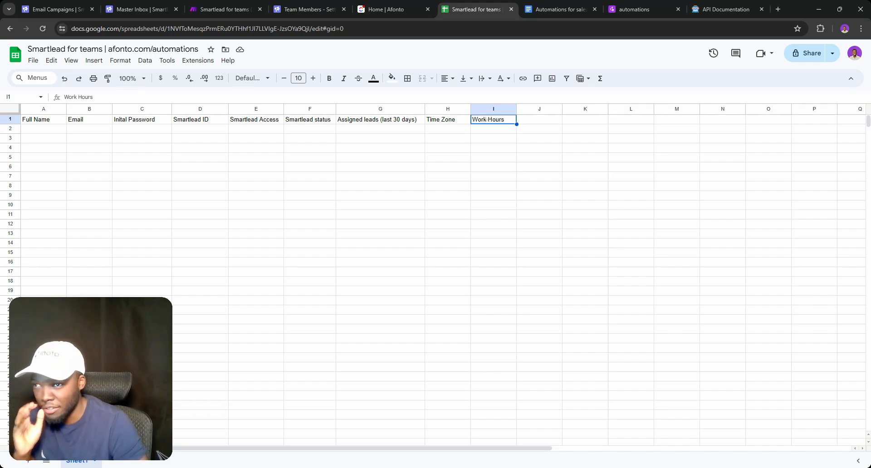
key(ctrl+a)
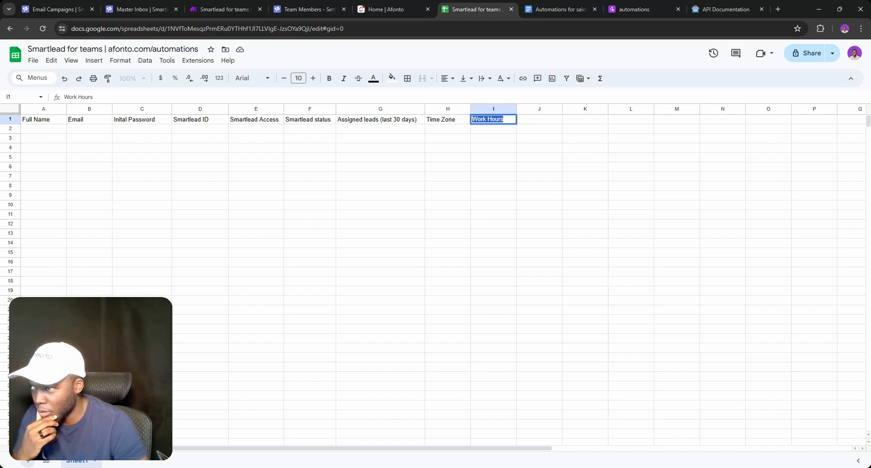
click(29, 463)
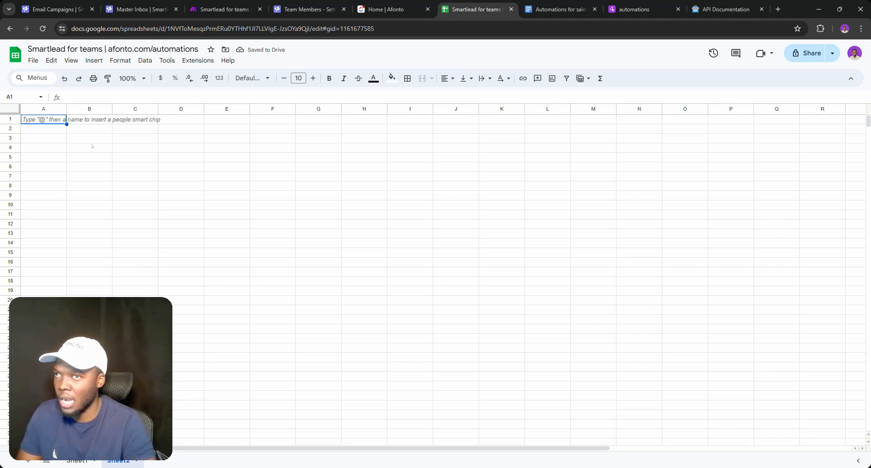
Type Sheet2 headers Full Name (A1) and Time zone (B1), fixing a capitalisation typo
double_click(60, 121)
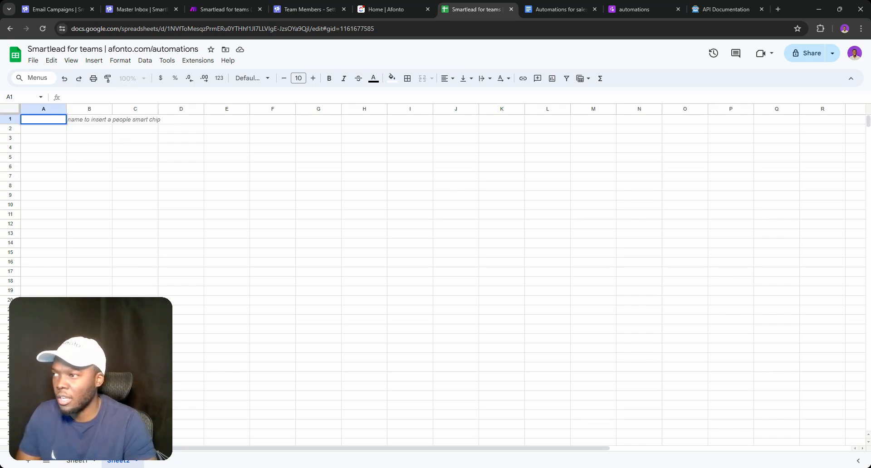
text(F)
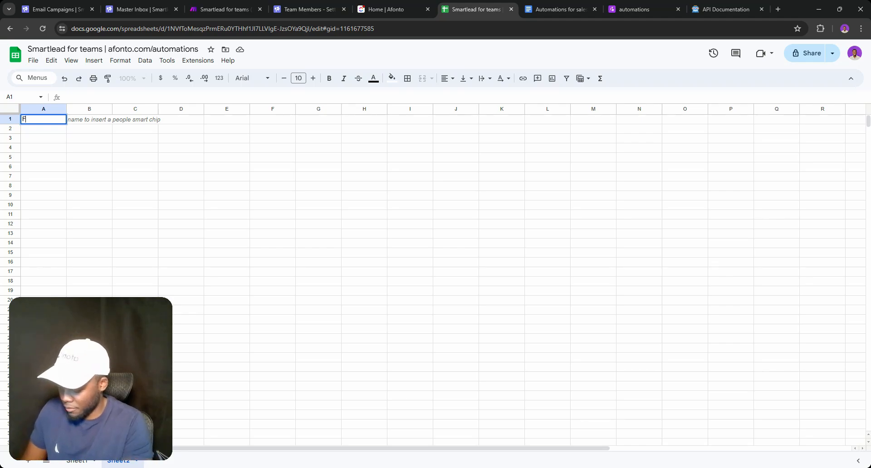
text(ull Name)
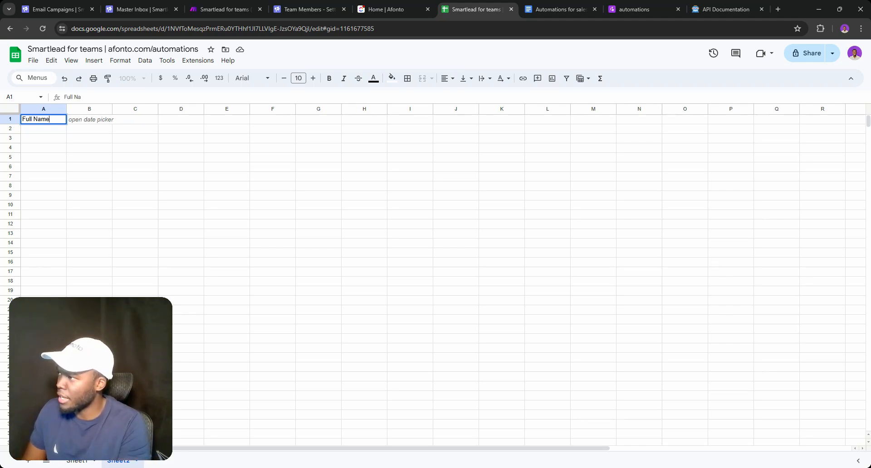
key(Return)
double_click(89, 120)
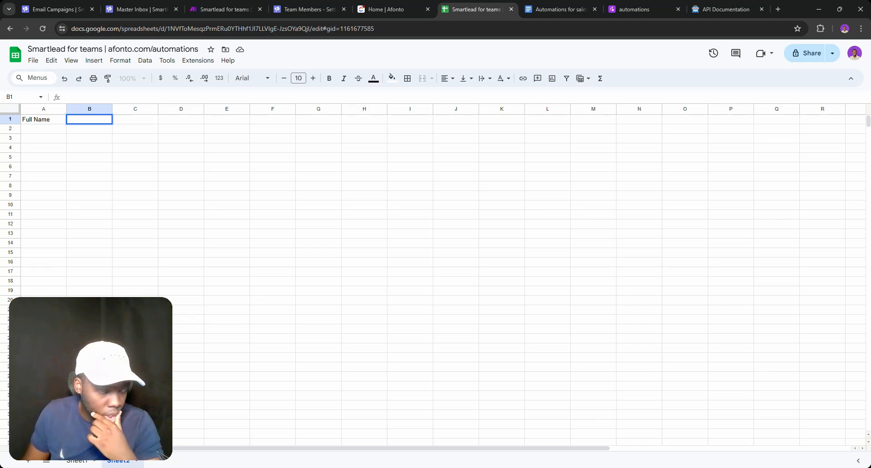
text(tIME)
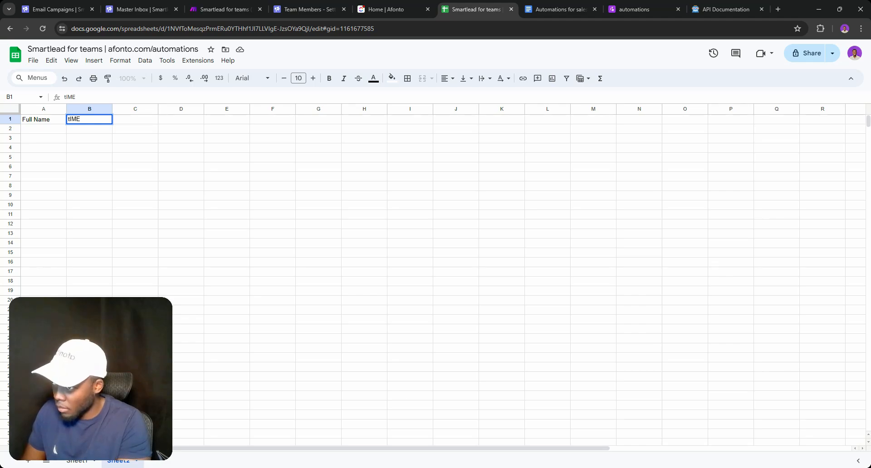
key(BackSpace)
key(BackSpace)
text(Time )
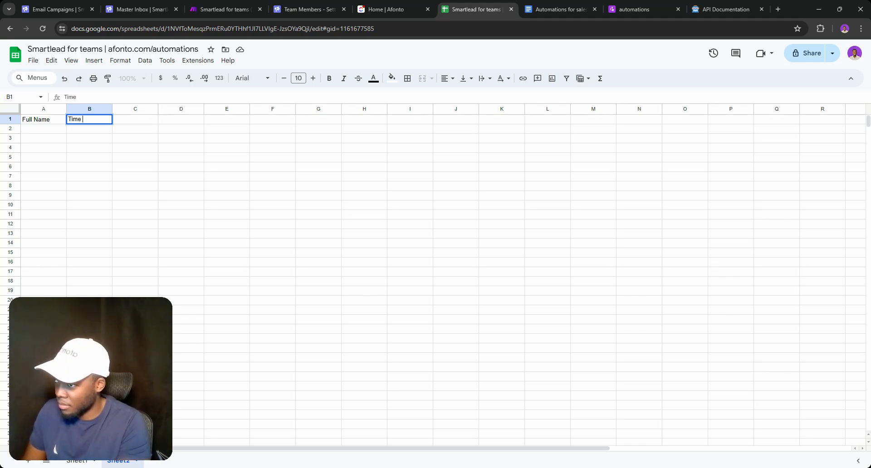
text(zone)
key(Return)
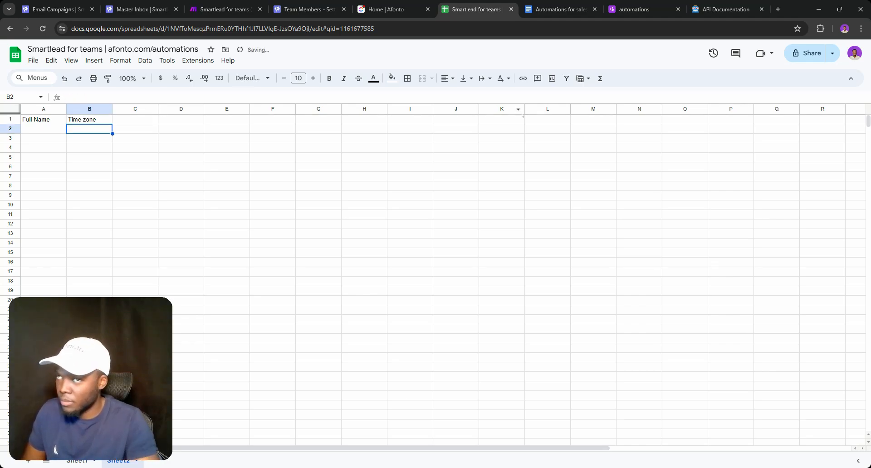
Search the web for 'google sheet timezone template team members'
click(726, 10)
key(ctrl+l)
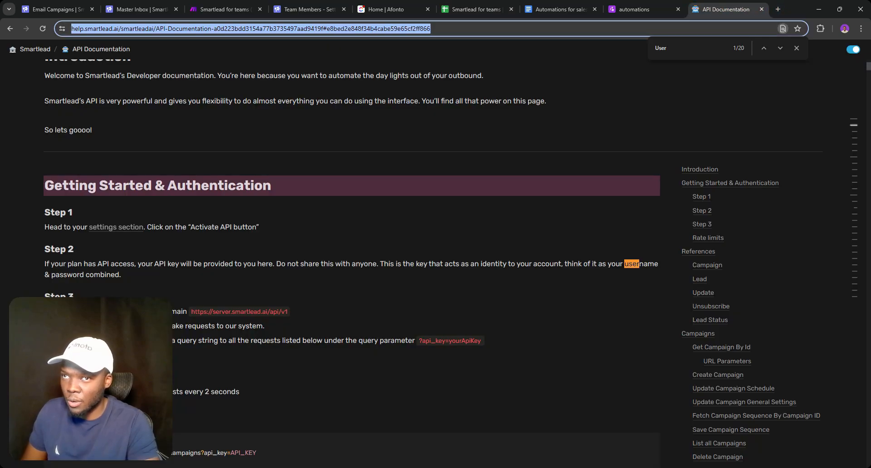
text(google )
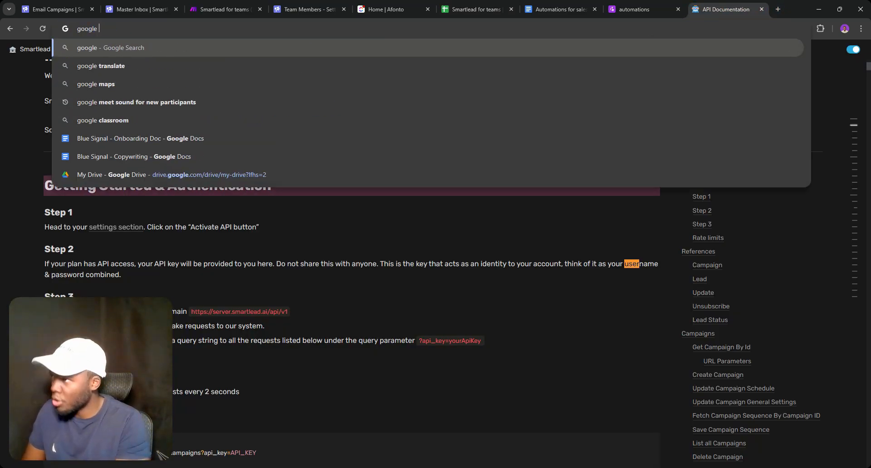
text(sheet )
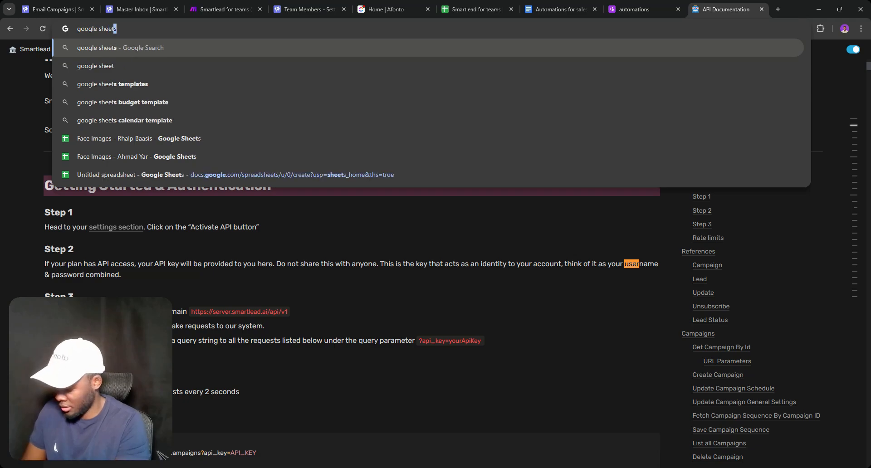
text(timezone )
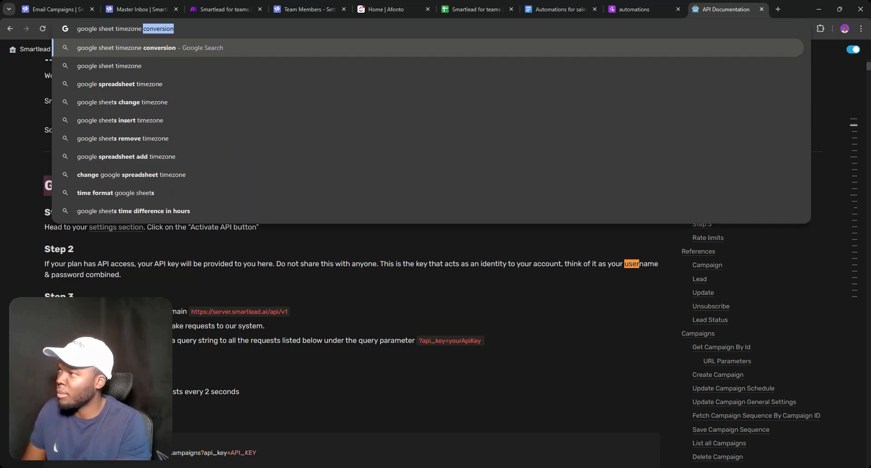
text(template)
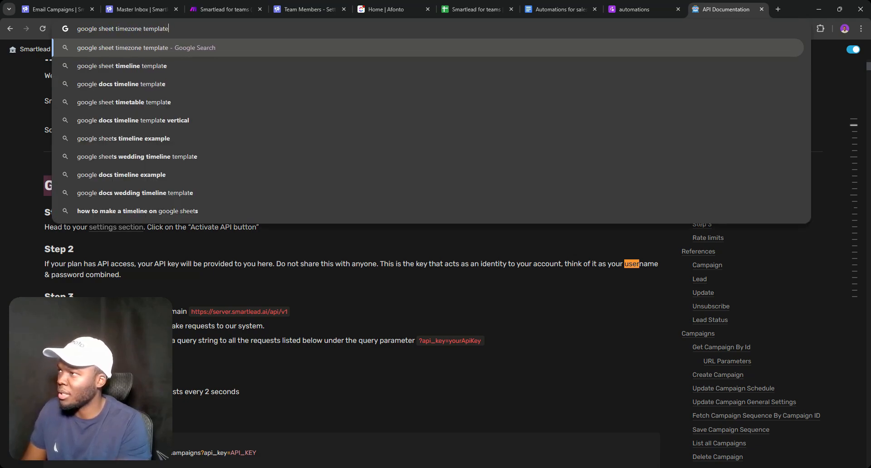
text( team)
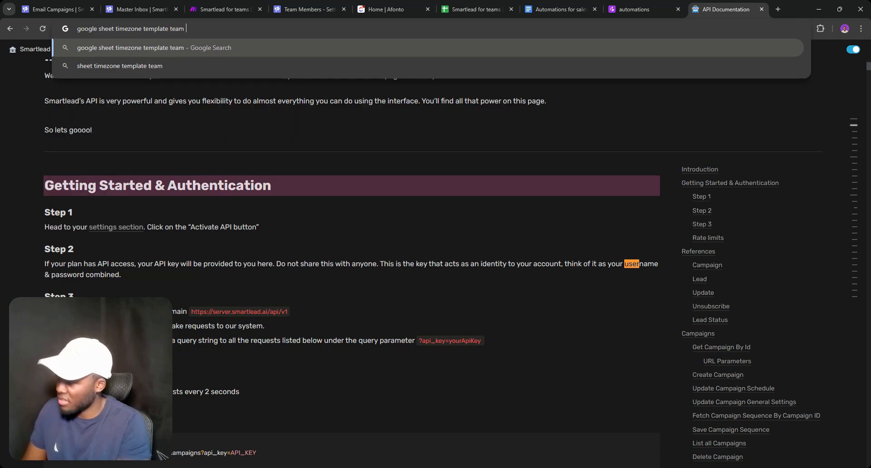
text( member)
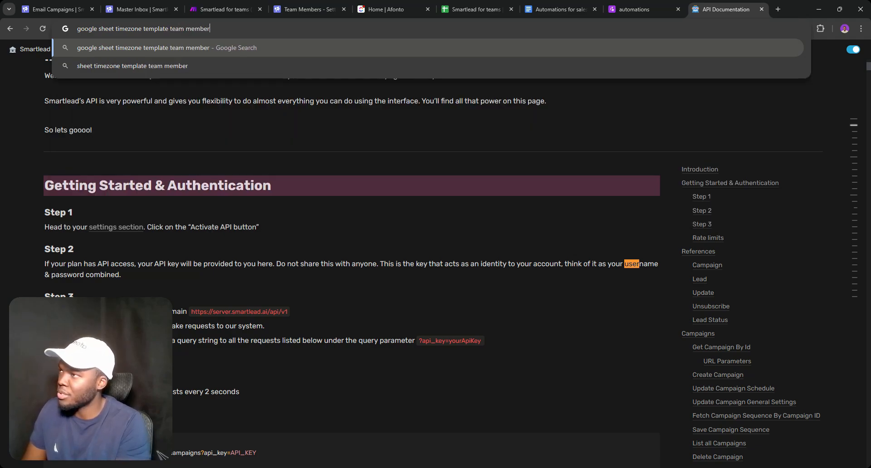
text(s)
key(Return)
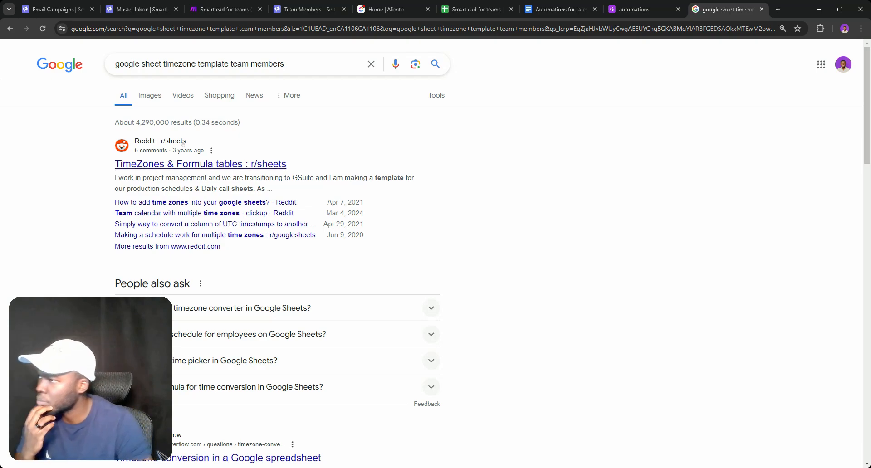
Browse the image results, previewing the Quidlo timesheet and red time-zone schedule templates
click(149, 95)
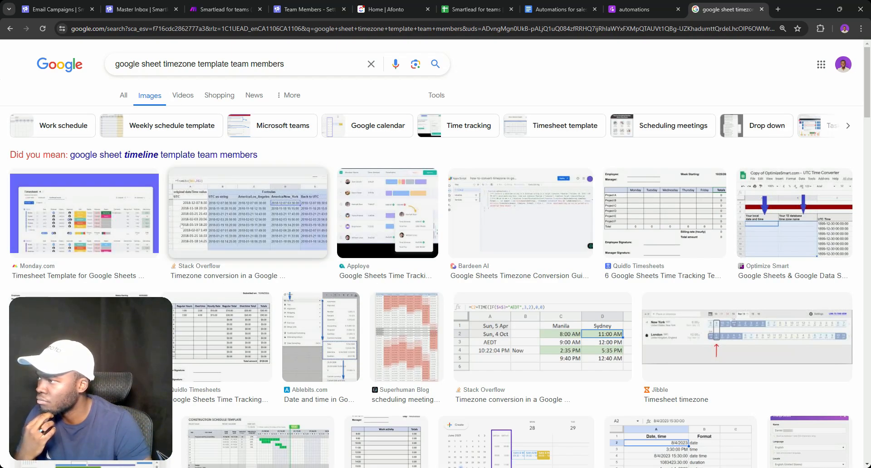
scroll(138, 239, down, 1)
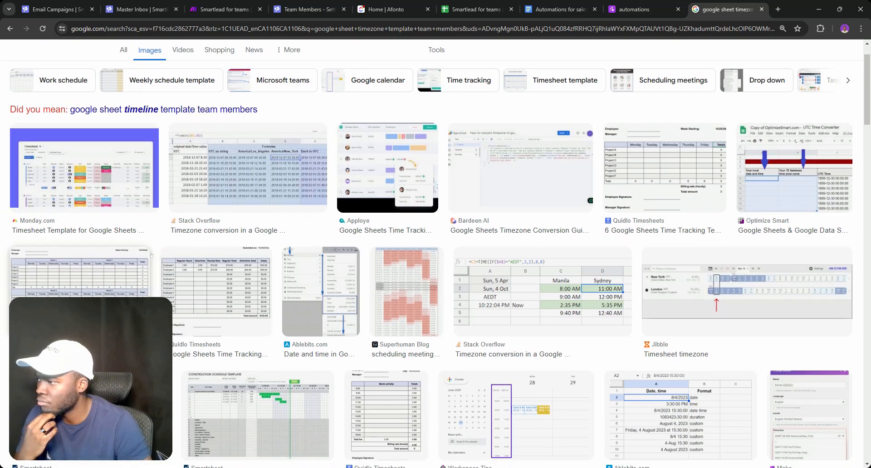
click(177, 285)
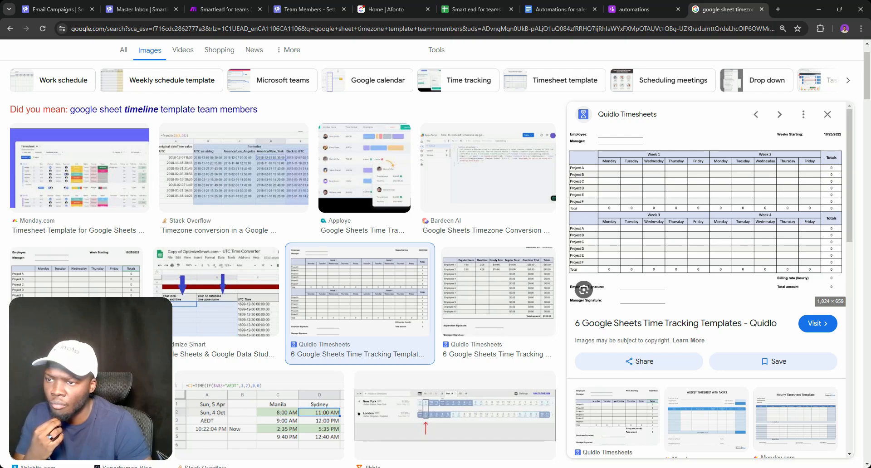
scroll(690, 289, down, 3)
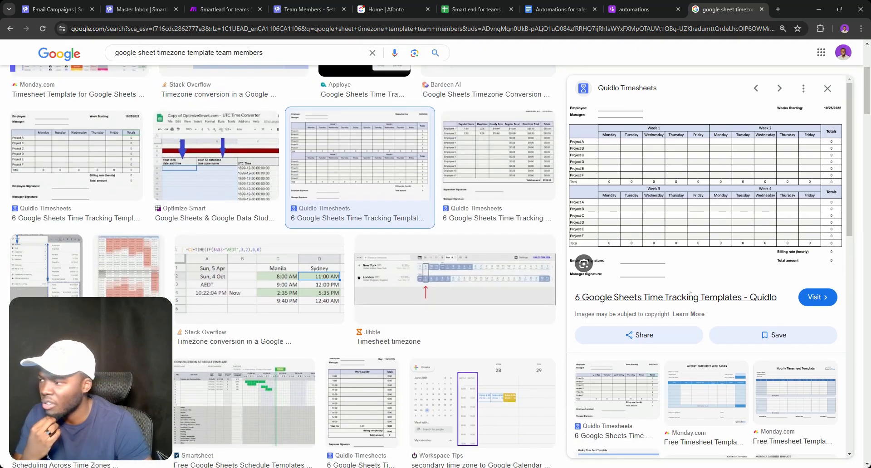
click(143, 261)
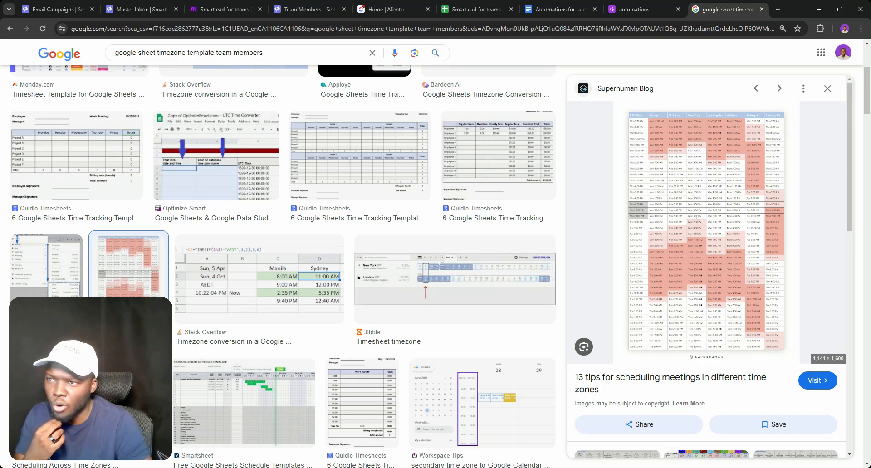
scroll(144, 112, up, 4)
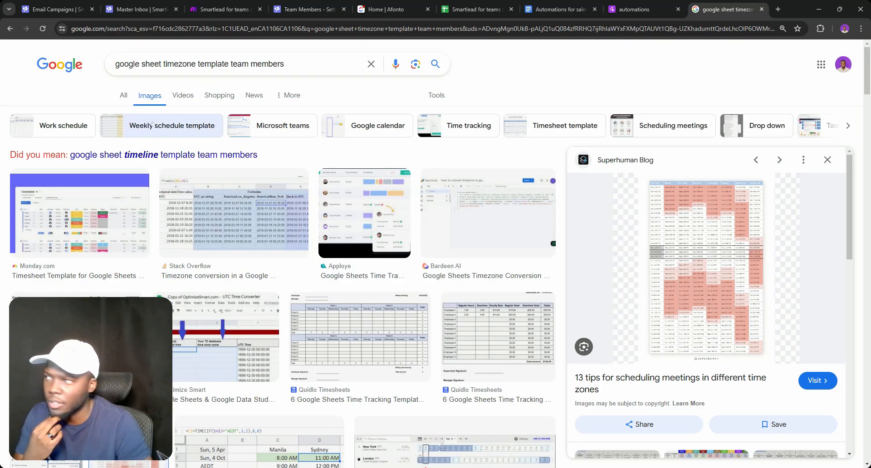
Return to All results and change 'timezone' to 'scheduling' in the query
click(129, 98)
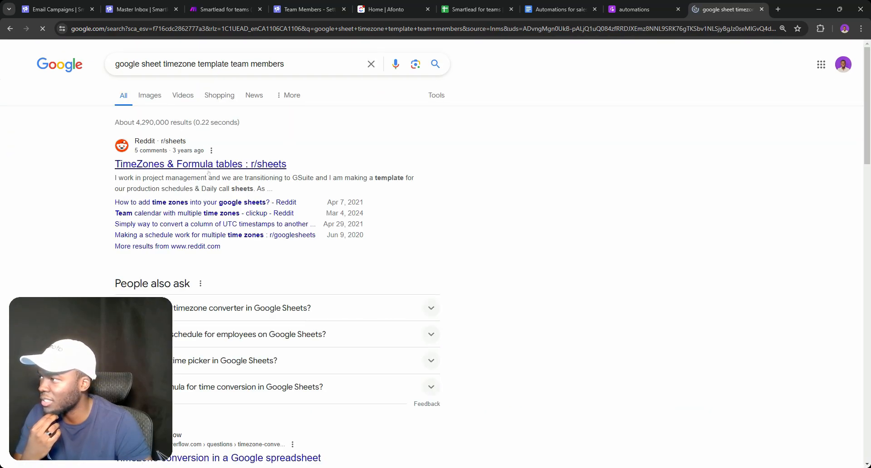
scroll(200, 186, down, 3)
scroll(200, 186, down, 5)
scroll(200, 186, up, 8)
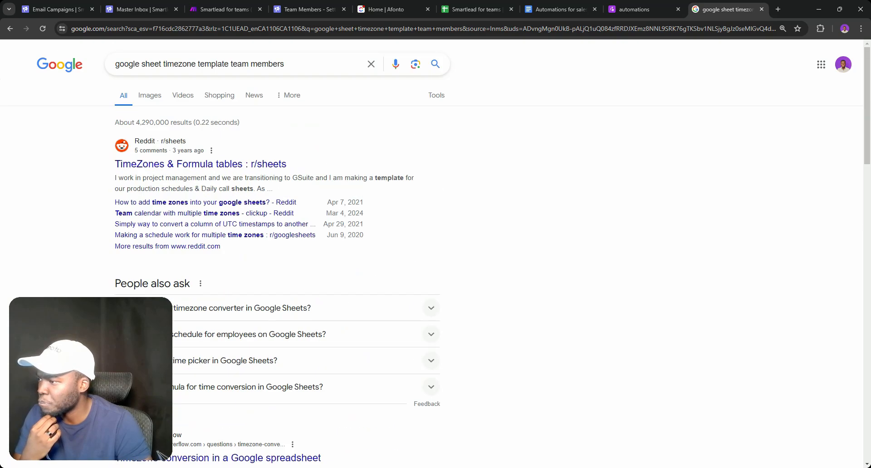
double_click(179, 63)
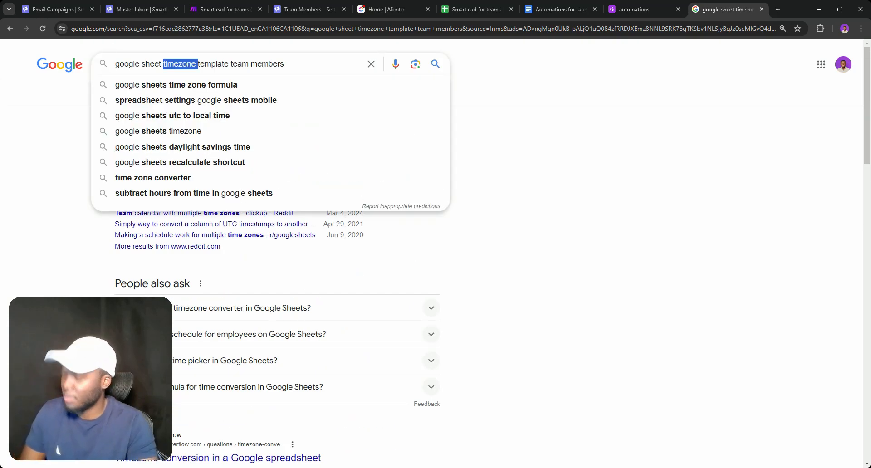
text(scheduling)
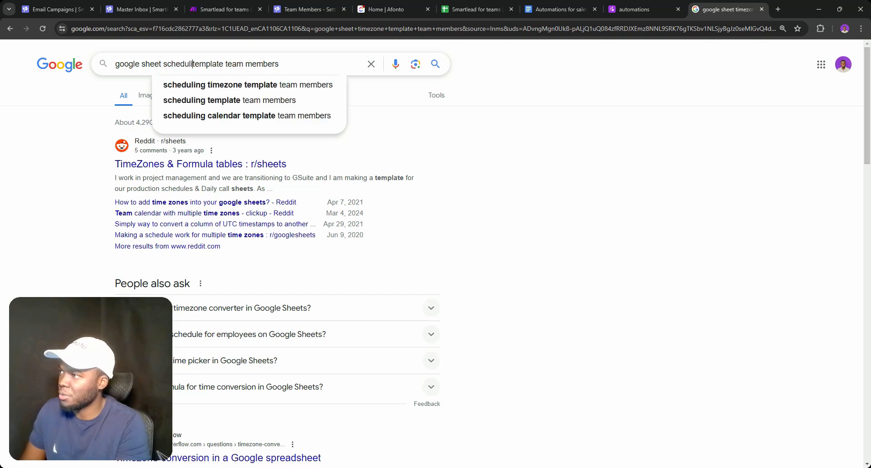
key(Return)
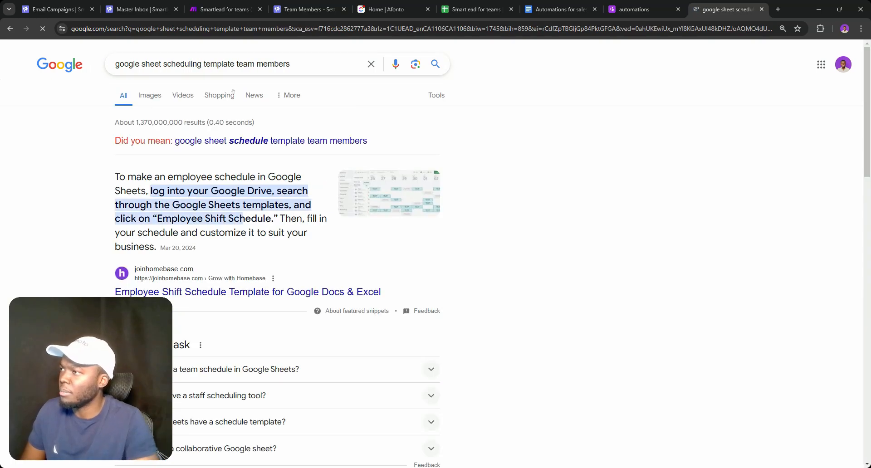
Open the Homebase result and open Smartsheet's Work Schedule Template as a Google Sheet
click(272, 291)
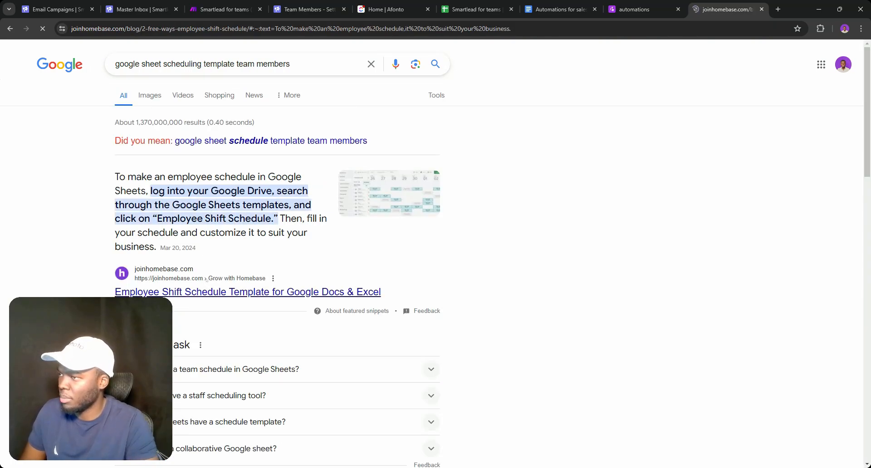
scroll(344, 255, down, 15)
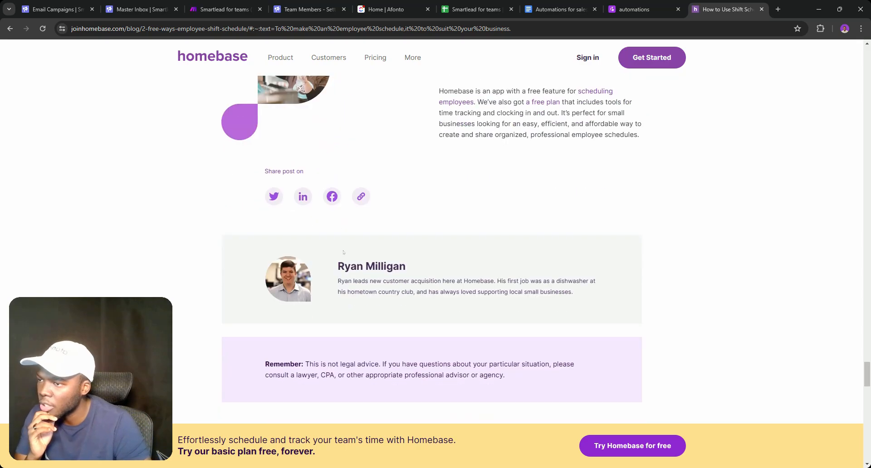
scroll(345, 254, down, 4)
scroll(344, 255, up, 15)
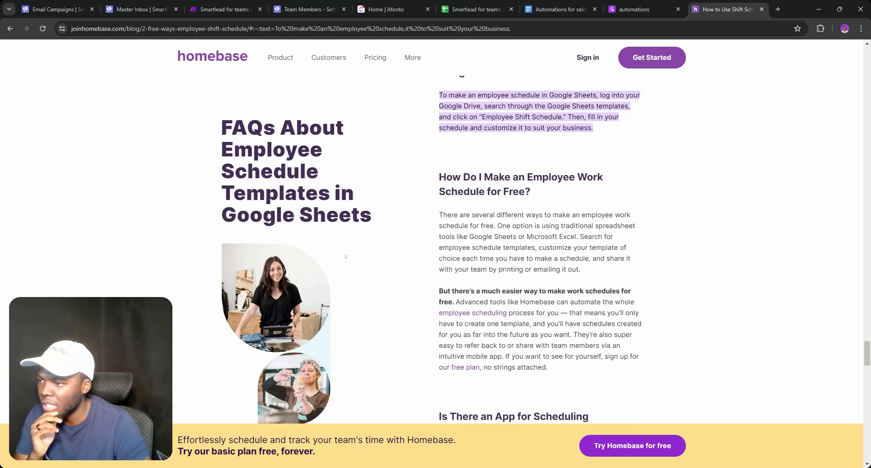
scroll(474, 232, down, 4)
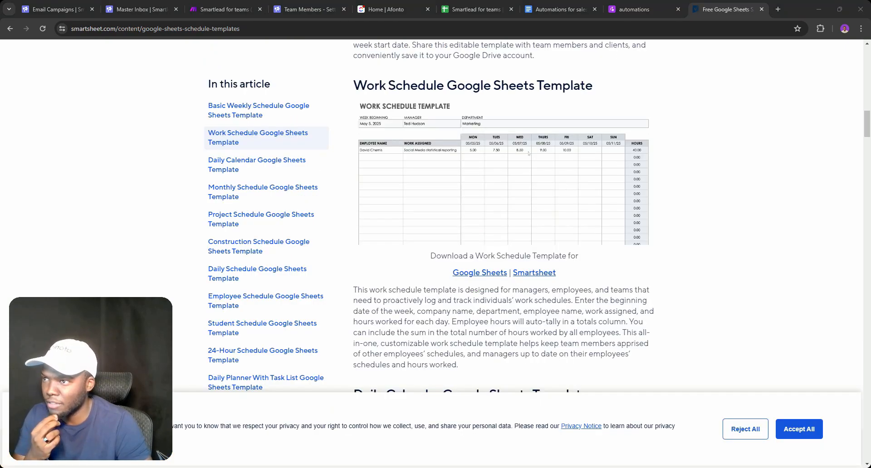
scroll(492, 159, down, 8)
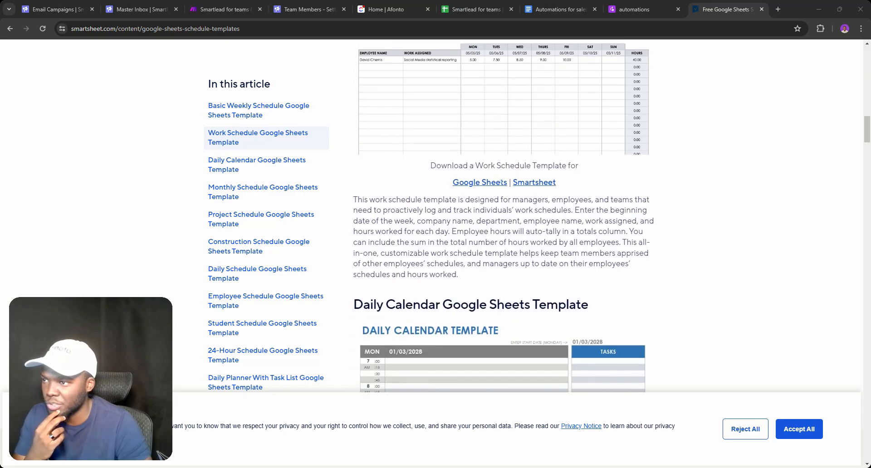
scroll(492, 173, down, 10)
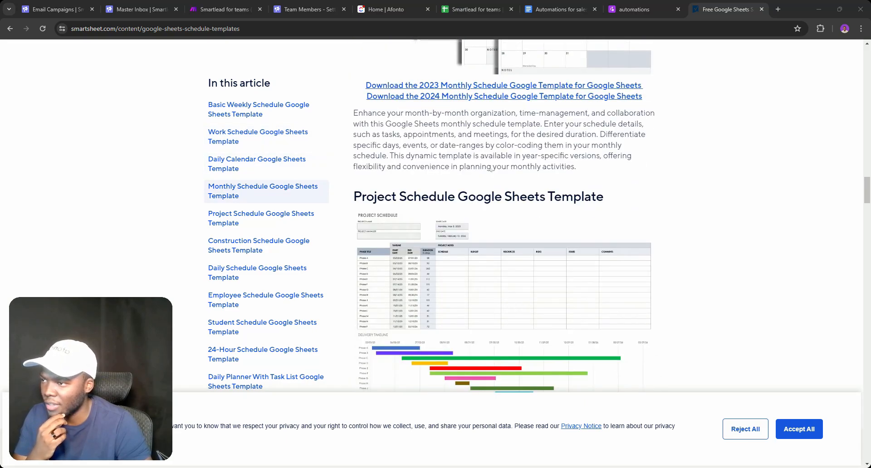
scroll(492, 170, down, 4)
scroll(426, 177, up, 3)
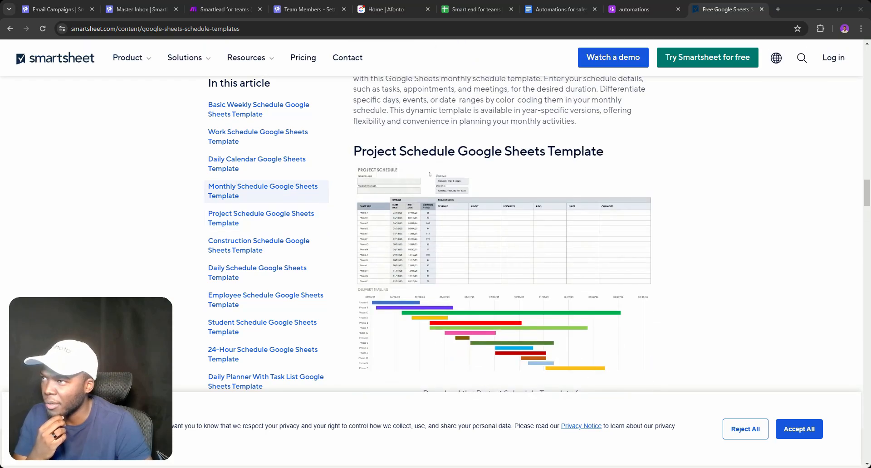
scroll(482, 171, down, 8)
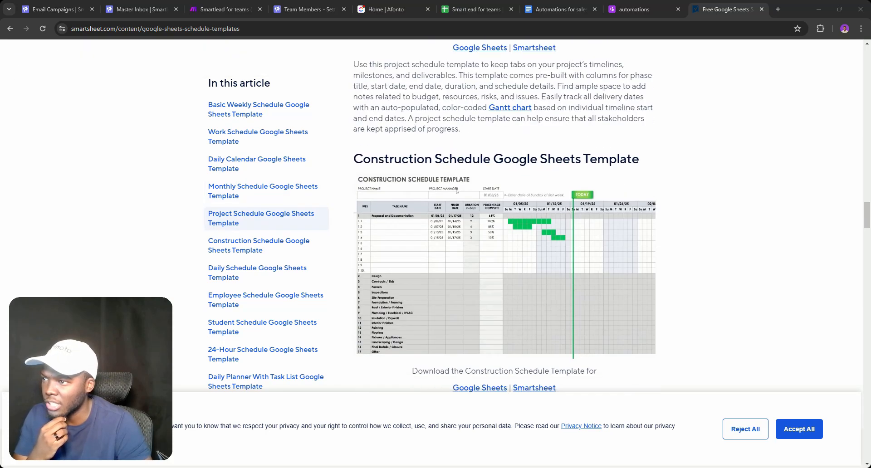
scroll(457, 190, up, 20)
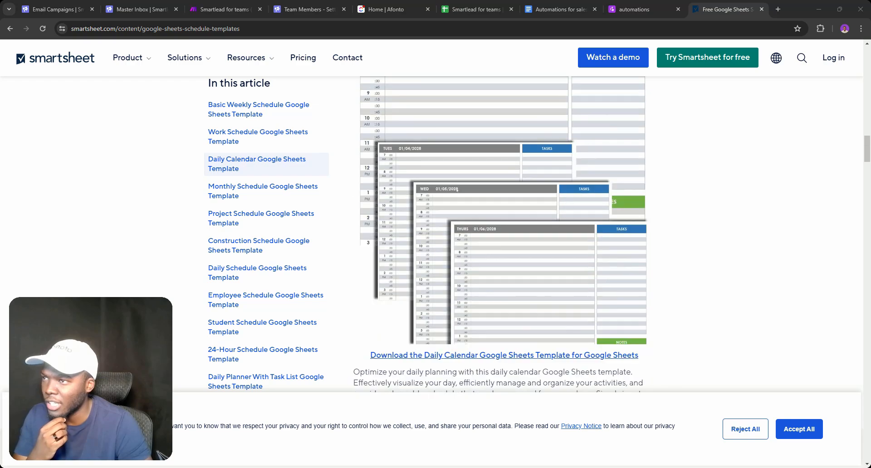
scroll(457, 190, up, 3)
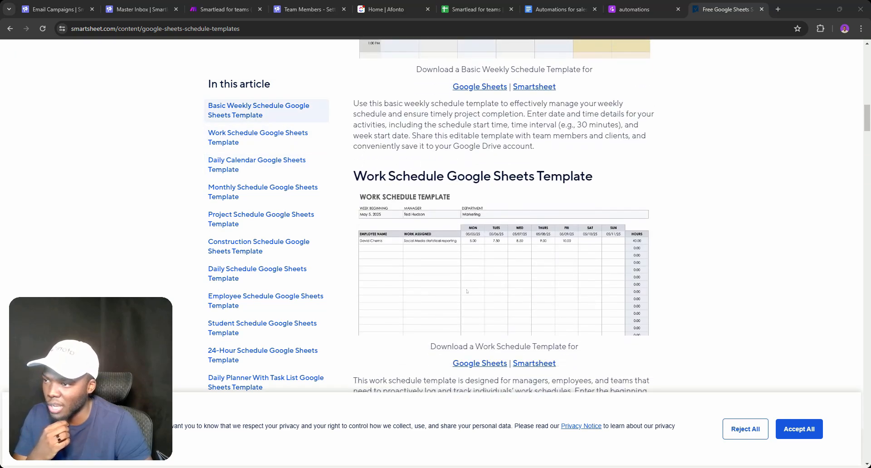
click(481, 364)
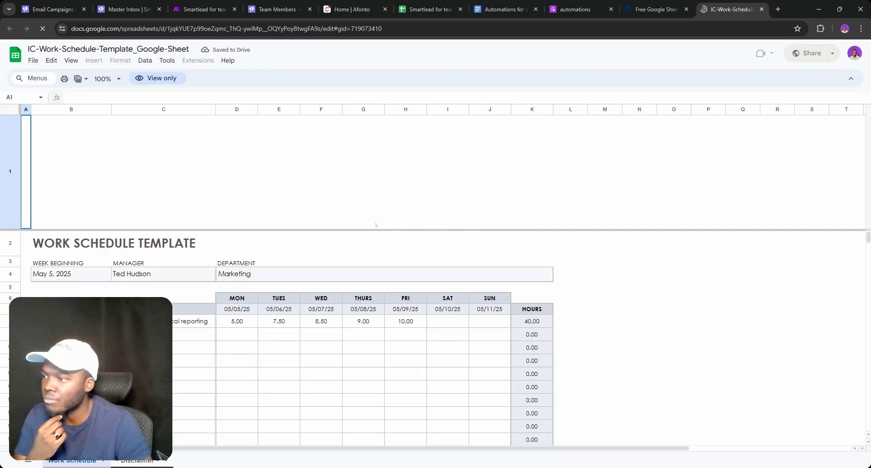
Look over the template's File options and the Saturday date formula in I7
scroll(401, 238, down, 3)
scroll(401, 238, down, 1)
scroll(401, 238, up, 4)
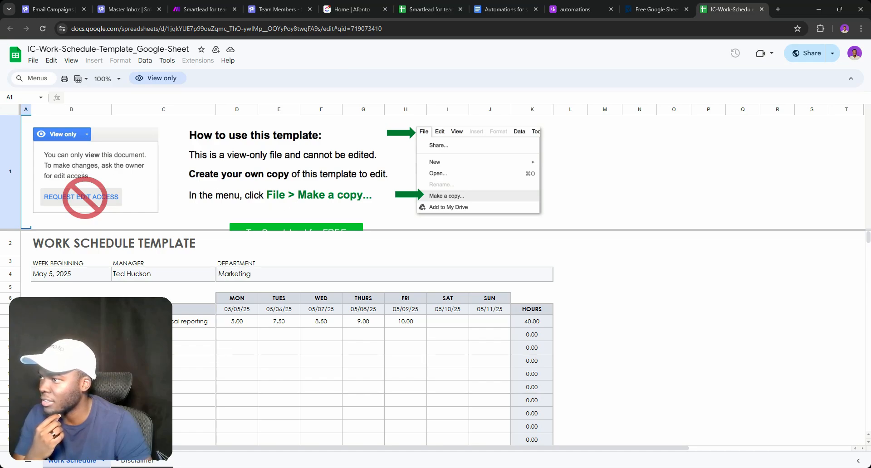
click(33, 60)
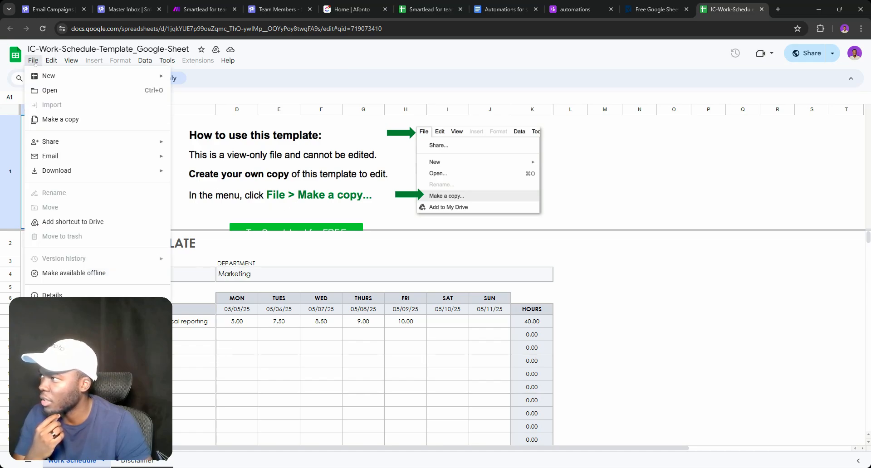
click(453, 311)
double_click(454, 311)
click(491, 359)
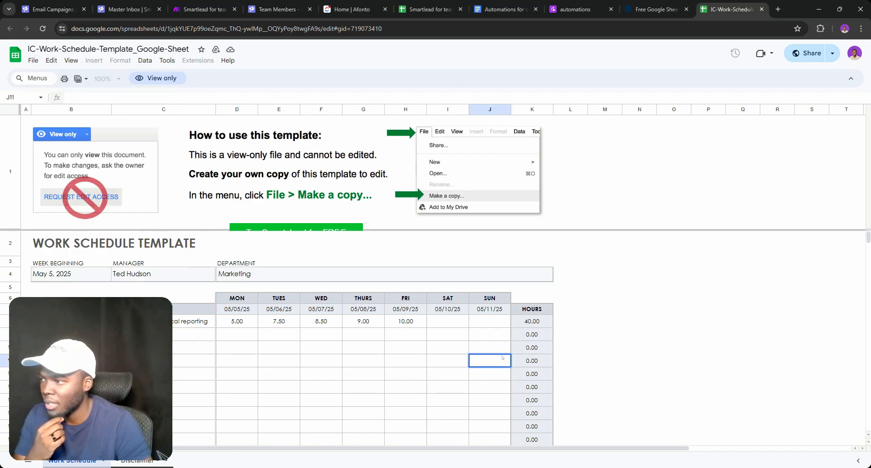
scroll(463, 345, down, 5)
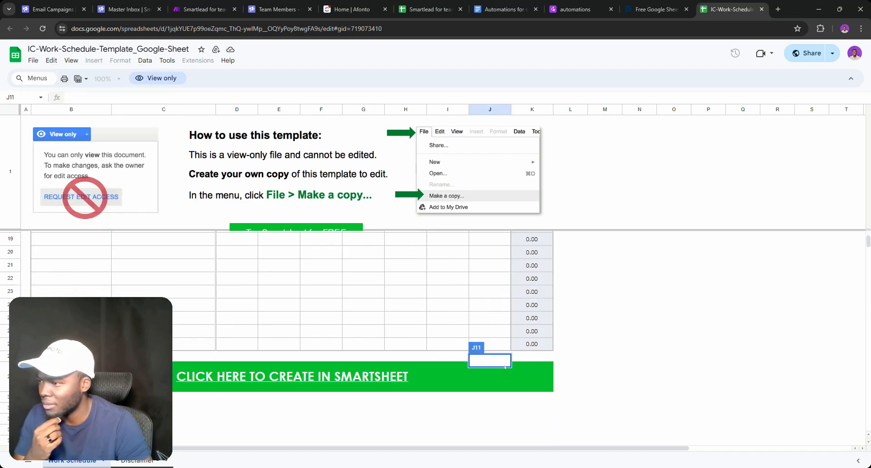
scroll(504, 367, up, 6)
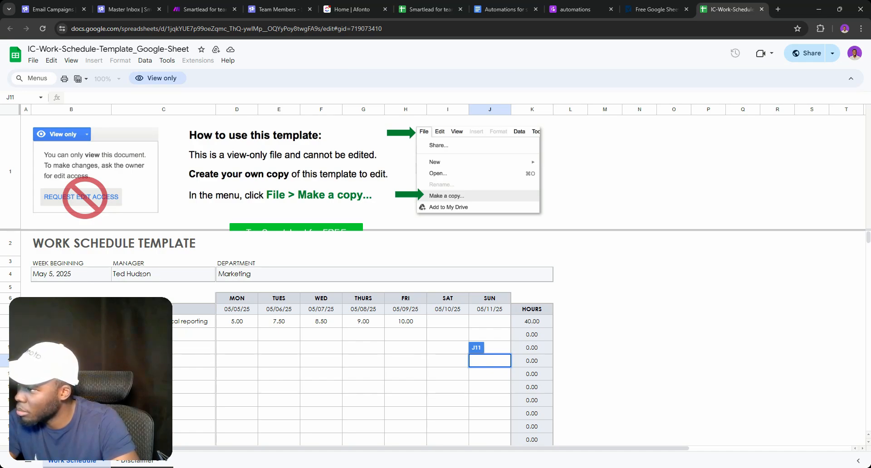
Check the Marketing, manager and week-start cells, then select the entire template sheet
click(258, 274)
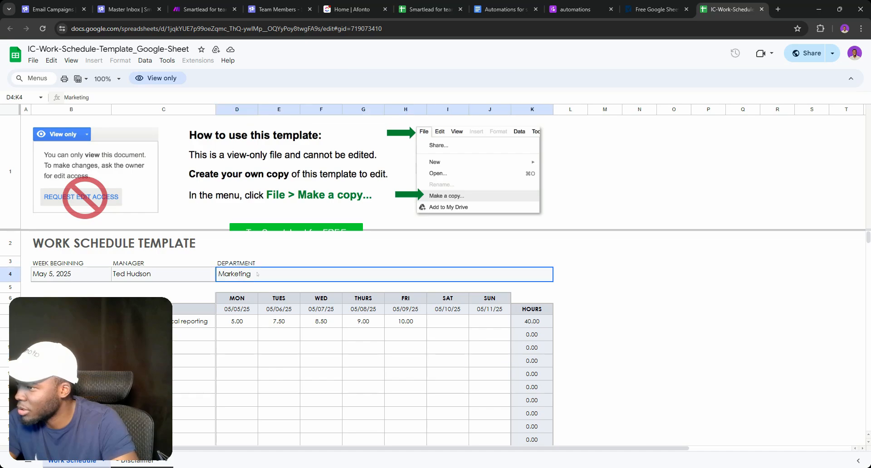
click(190, 277)
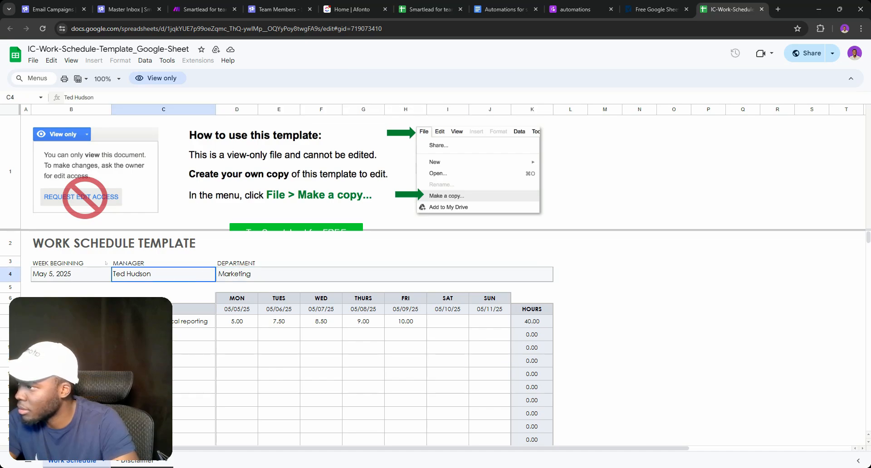
click(93, 272)
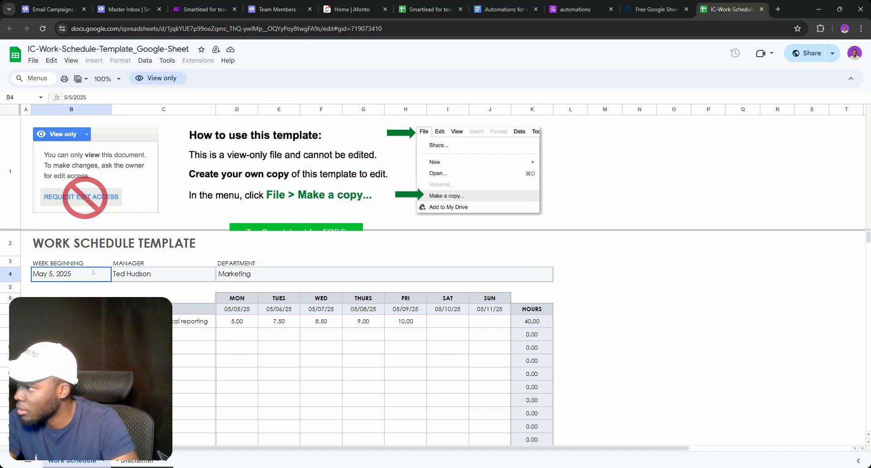
click(31, 235)
click(34, 60)
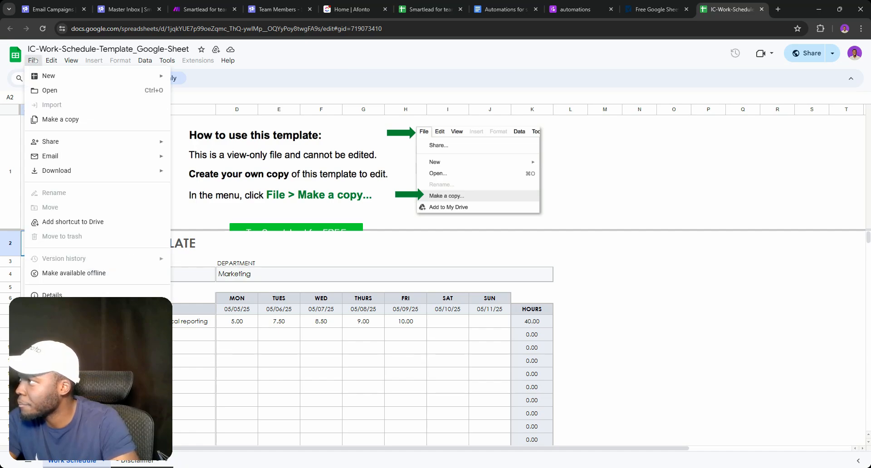
mouse_move(51, 60)
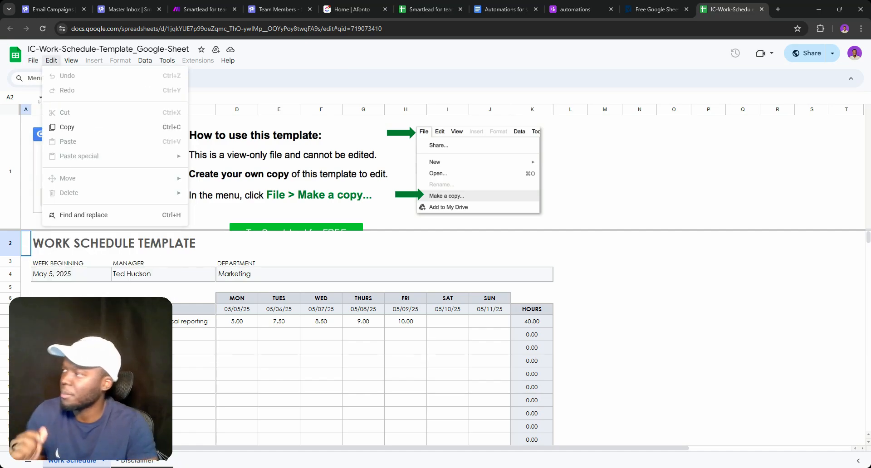
click(26, 241)
click(9, 140)
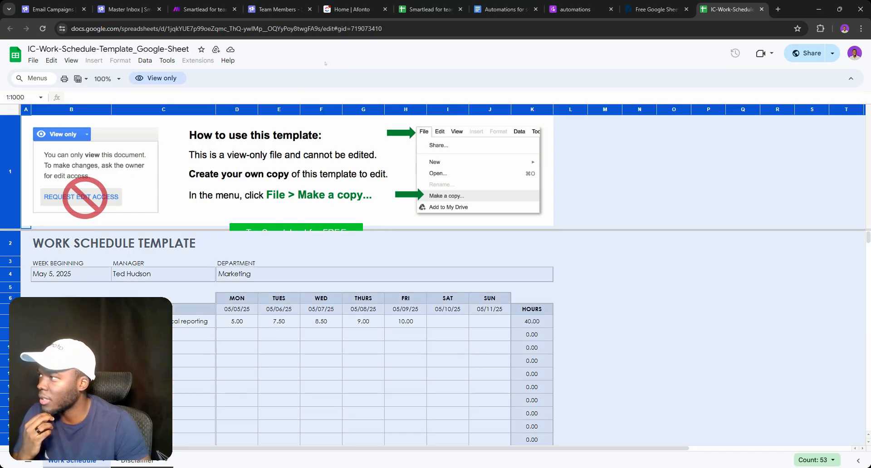
Paste the copied work schedule into the empty Sheet2 of Smartlead for teams
click(425, 4)
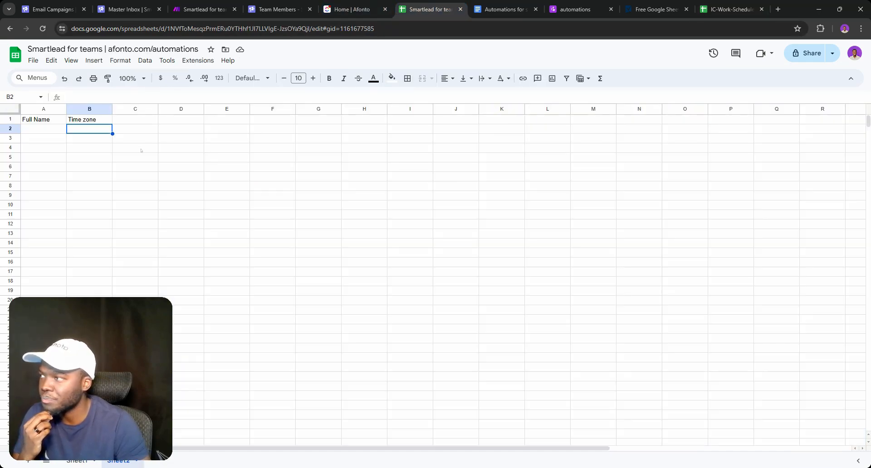
click(14, 109)
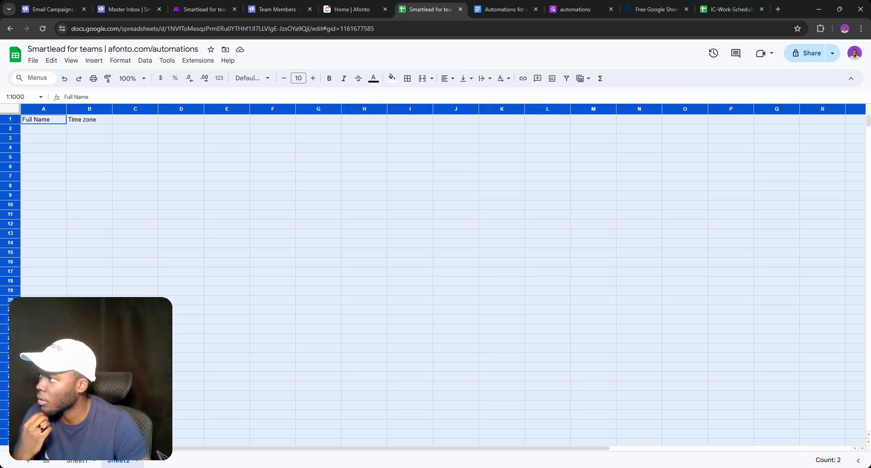
key(ctrl+v)
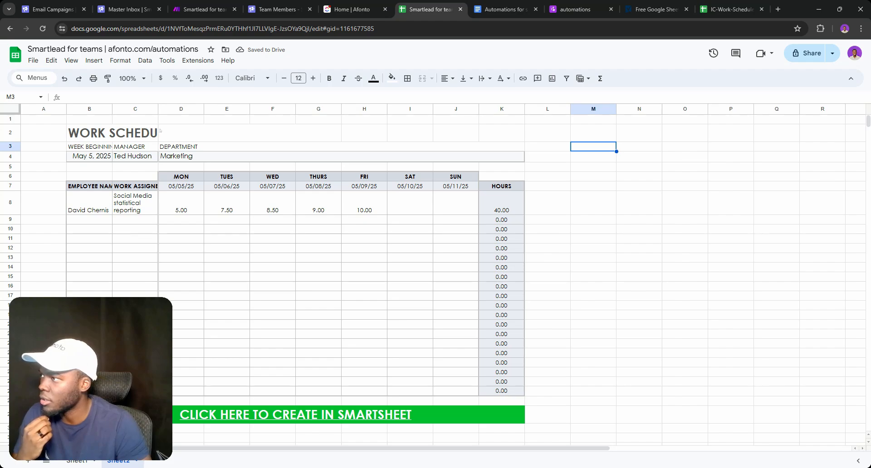
Merge B2:G2 horizontally so the WORK SCHEDULE TEMPLATE title shows in full
click(161, 133)
click(110, 132)
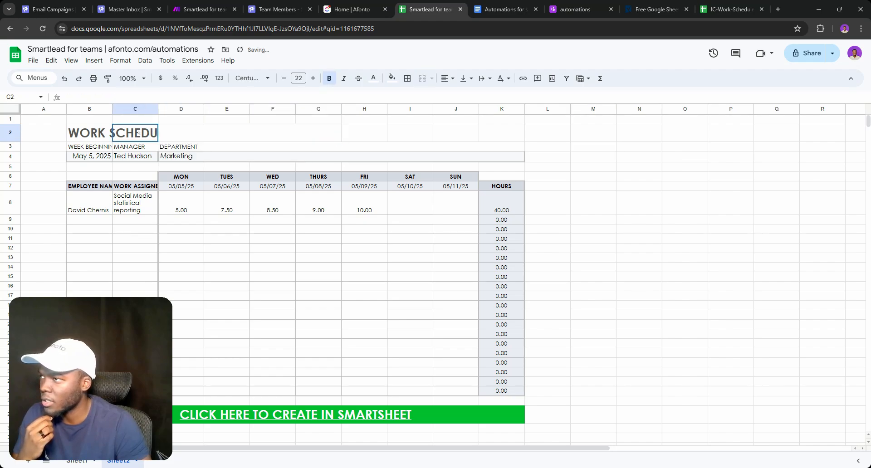
drag(109, 132, 338, 133)
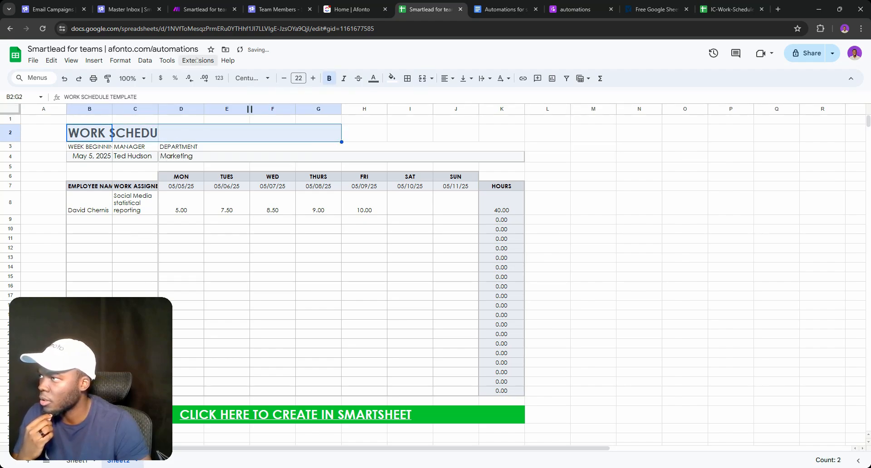
click(113, 61)
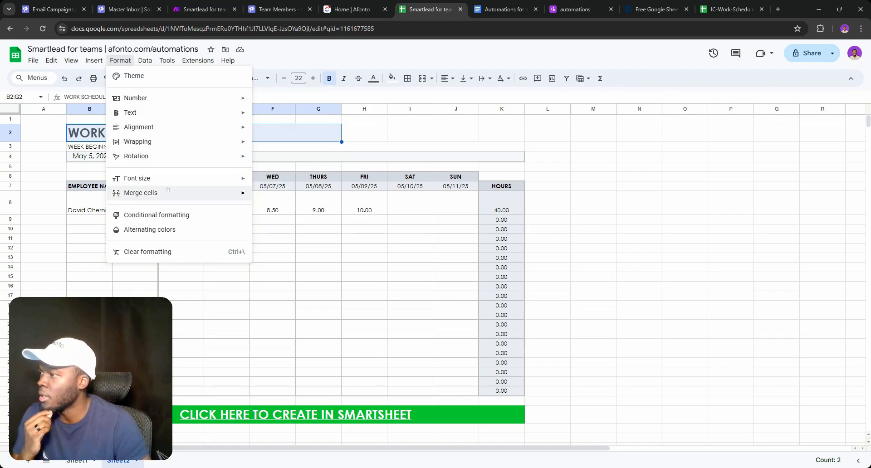
mouse_move(190, 193)
click(286, 225)
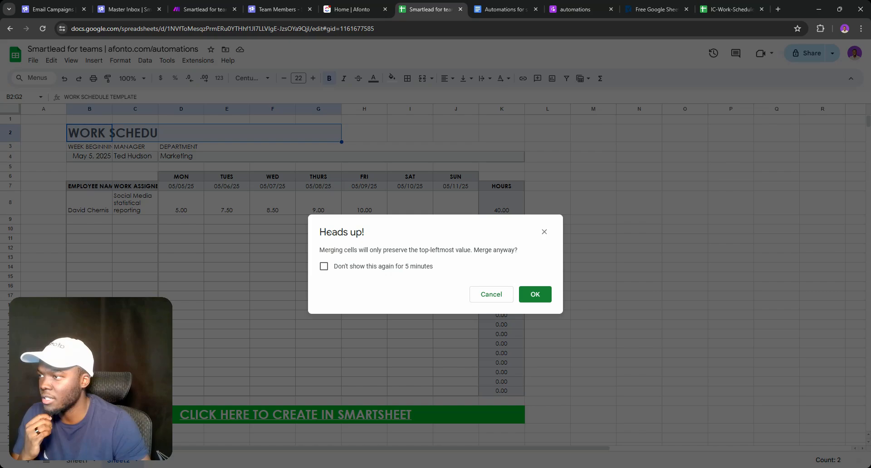
click(532, 293)
click(438, 137)
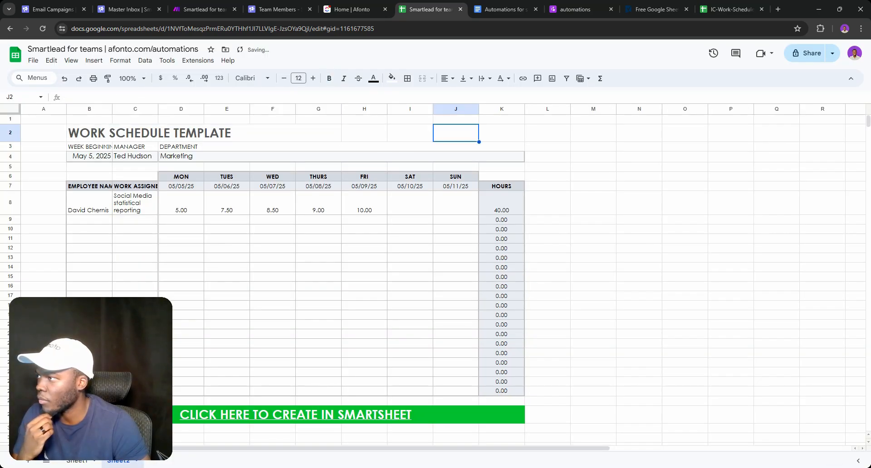
Widen column B, narrow column A, delete banner row 29, and return to Sheet1
drag(112, 109, 276, 109)
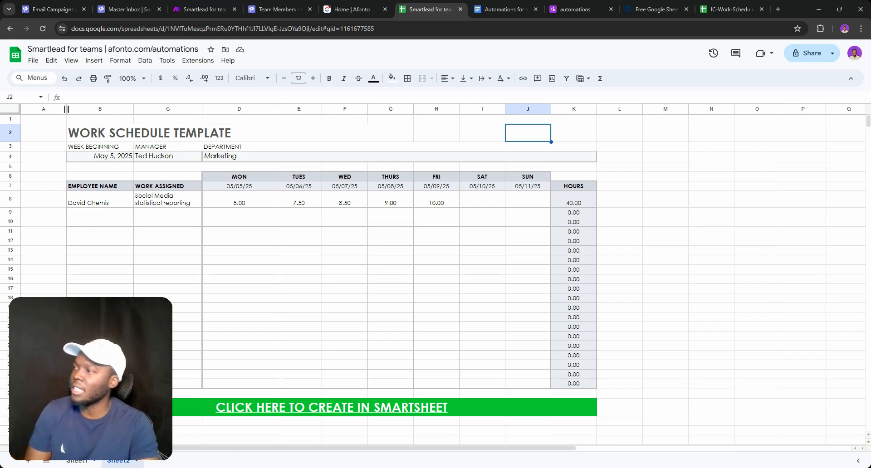
drag(66, 109, 37, 109)
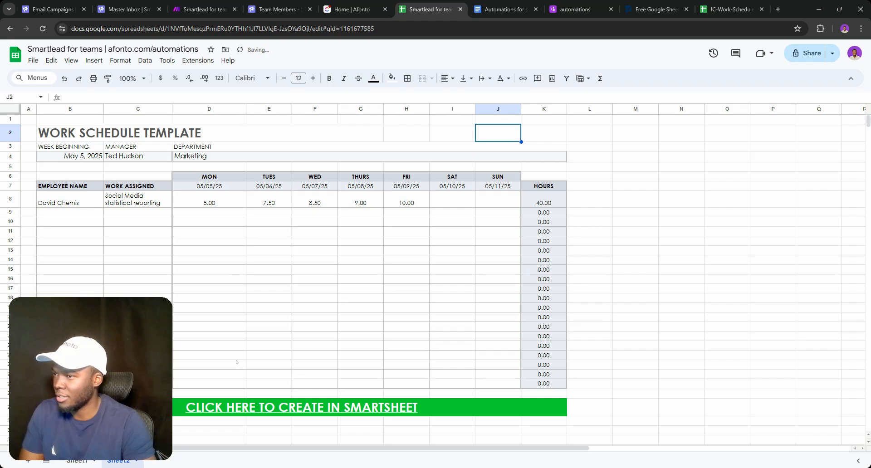
click(361, 411)
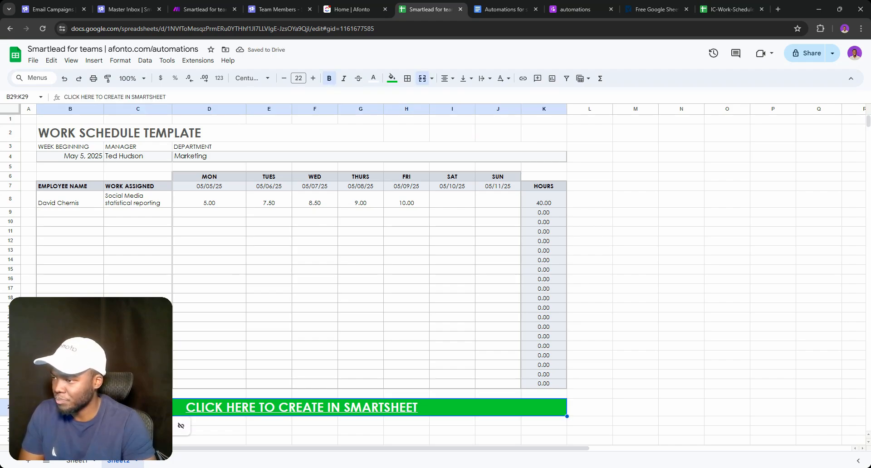
click(11, 407)
right_click(11, 407)
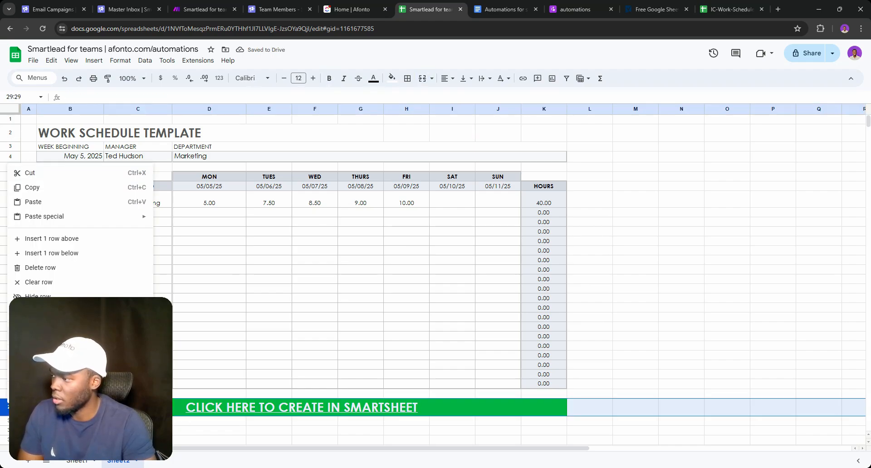
click(51, 268)
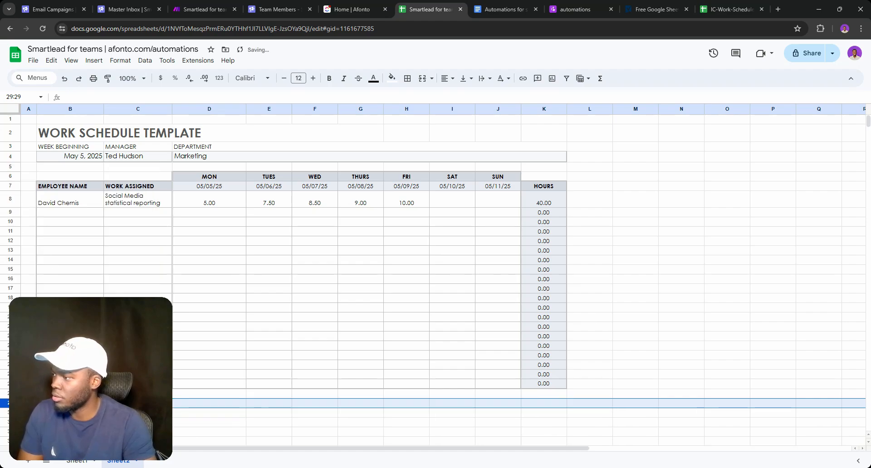
click(76, 460)
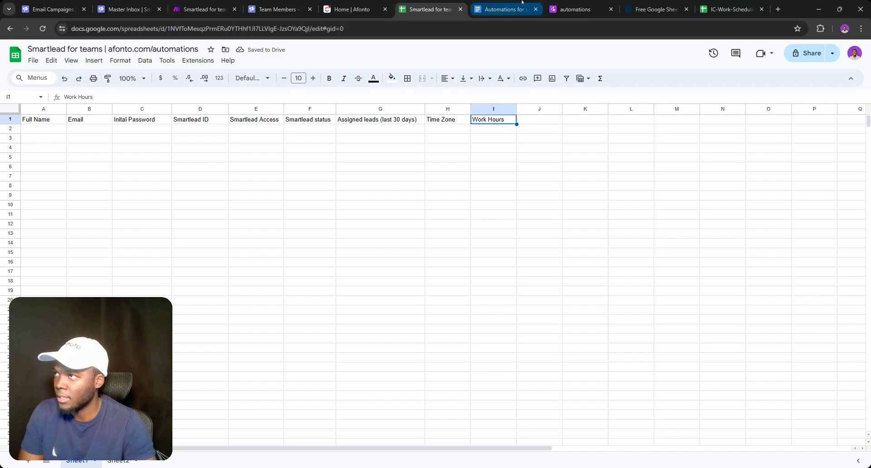
Glance at the Automations doc's notes on time zones and history, then return to the template
click(506, 9)
double_click(381, 365)
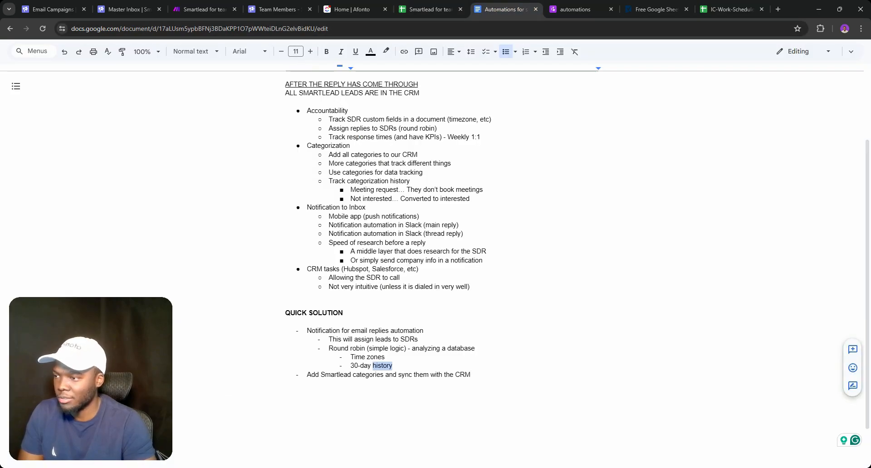
click(382, 366)
double_click(382, 365)
double_click(375, 357)
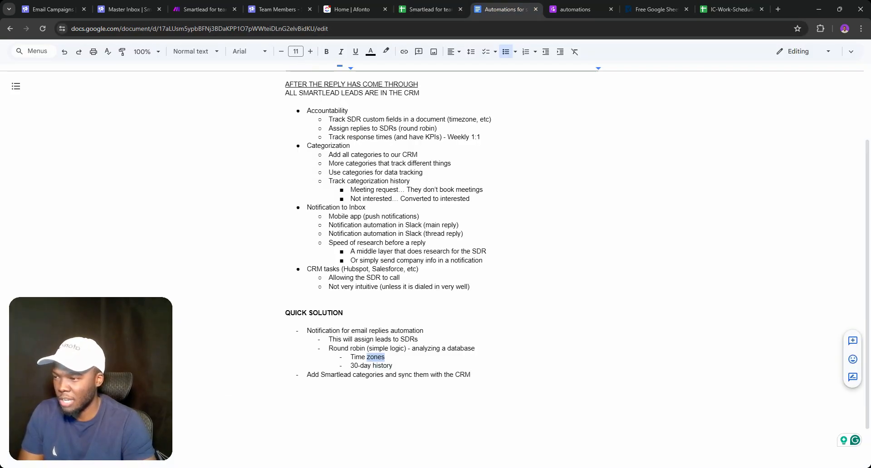
double_click(382, 365)
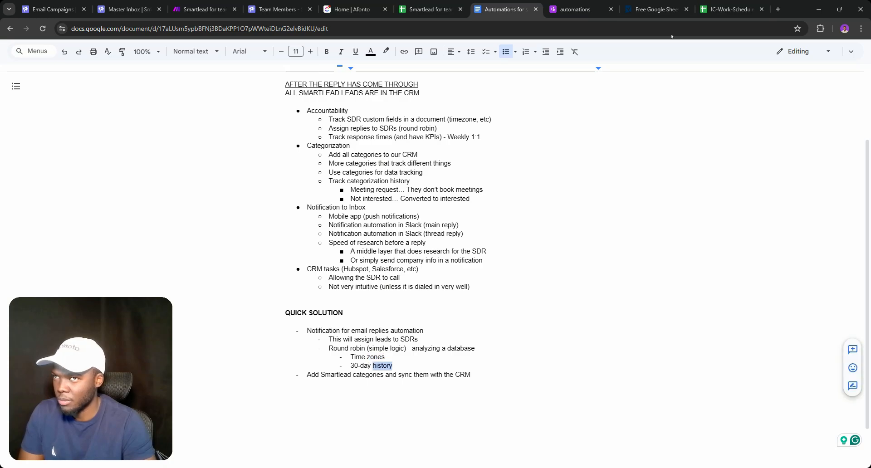
click(730, 9)
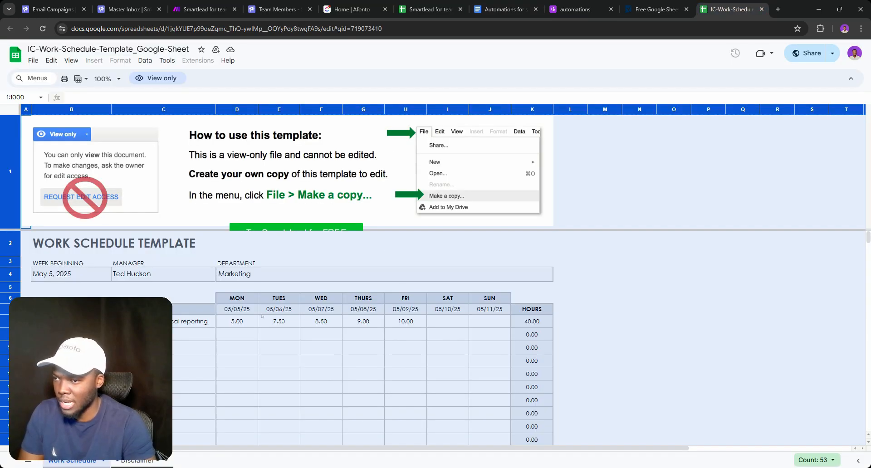
View the Disclaimer sheet, close the template and Smartsheet tabs, and return to Smartlead for teams
click(137, 461)
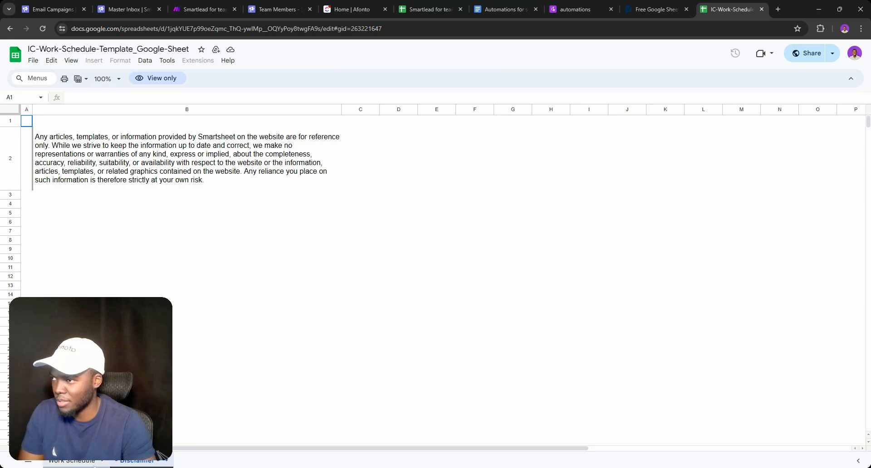
click(761, 9)
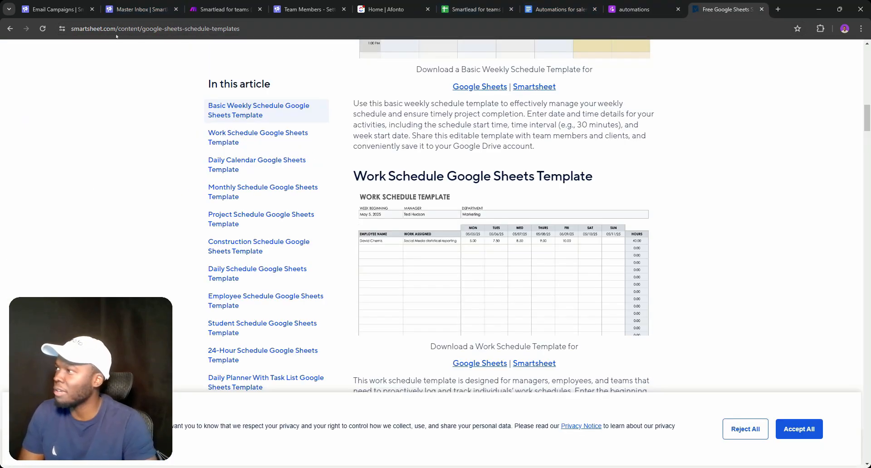
click(761, 9)
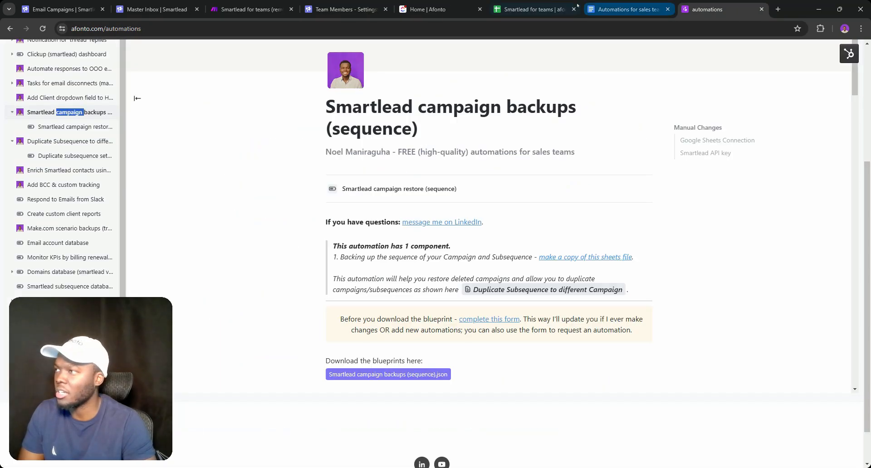
click(540, 9)
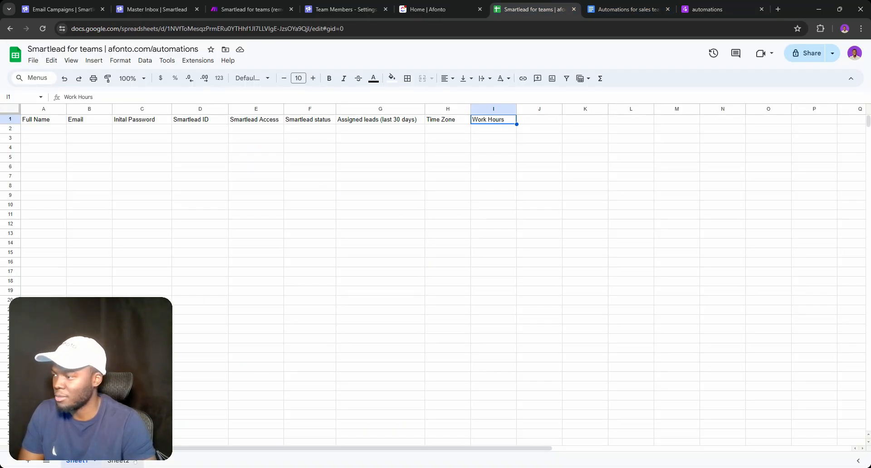
On Sheet2, replace the merged B2 title with 'POSITIVE REPLIES BY DATE AND SDR'
click(119, 460)
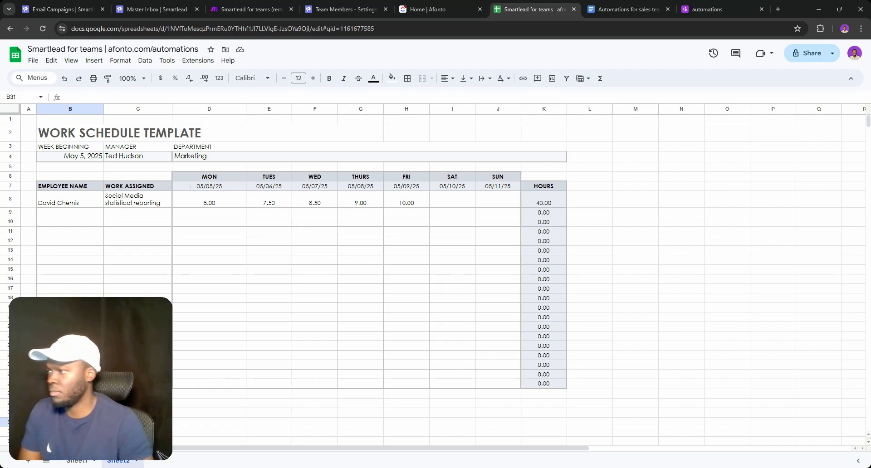
triple_click(117, 134)
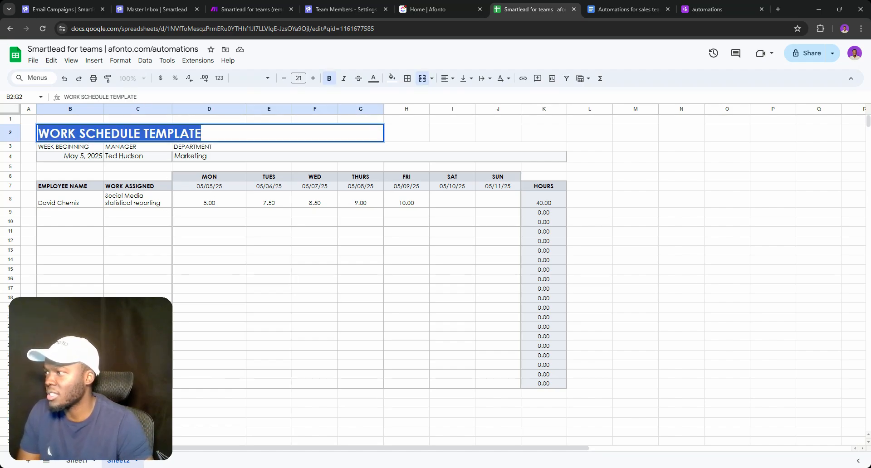
text(POSI)
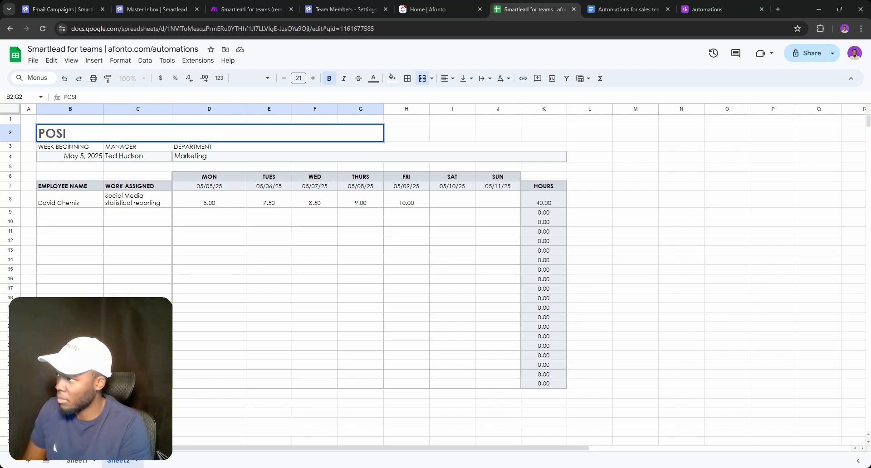
text(TIC)
key(BackSpace)
text(VE)
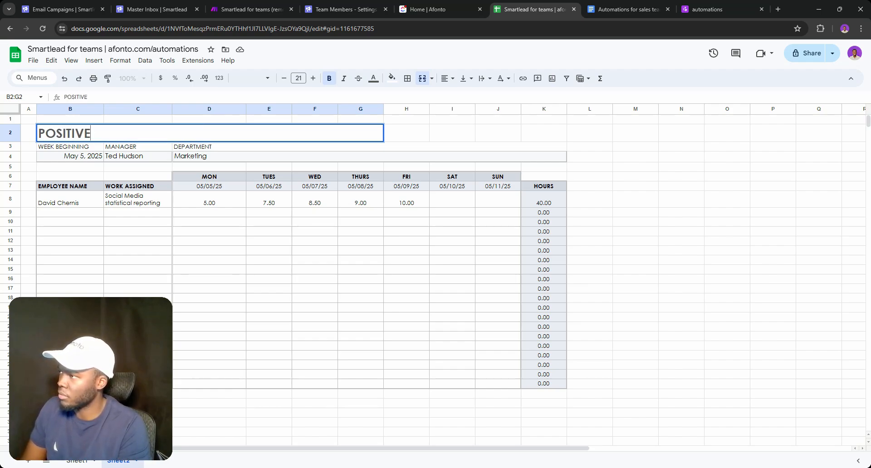
text( REPLIES )
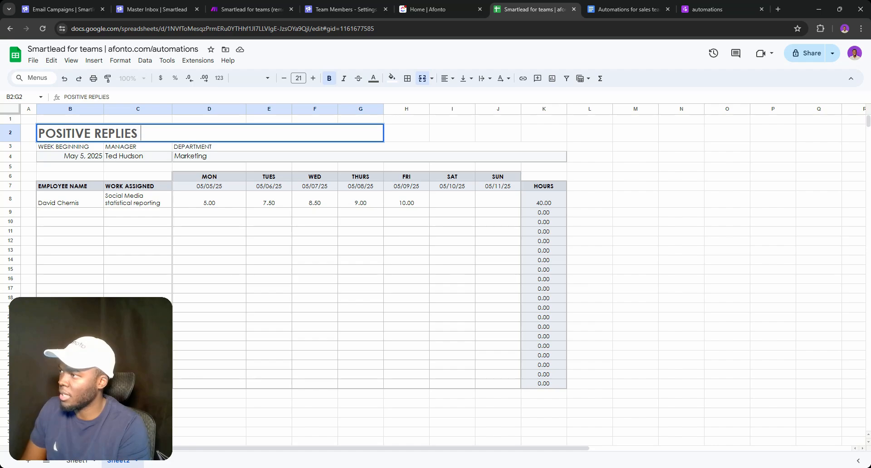
text(BY DATE)
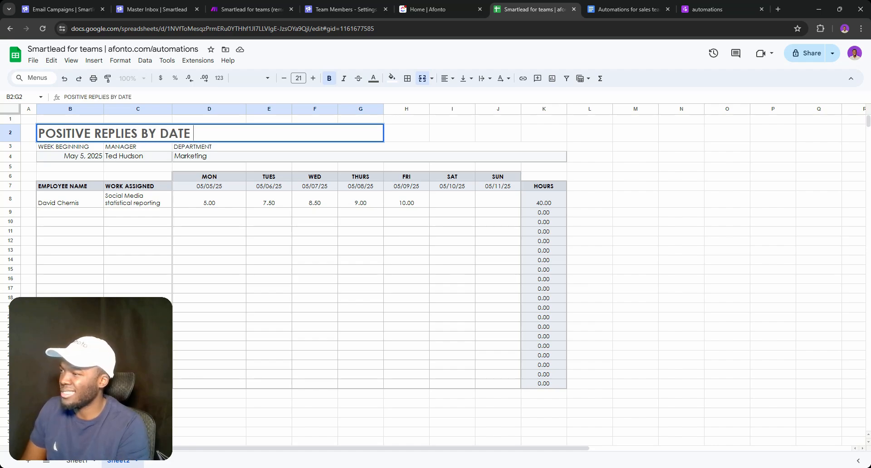
text( AND )
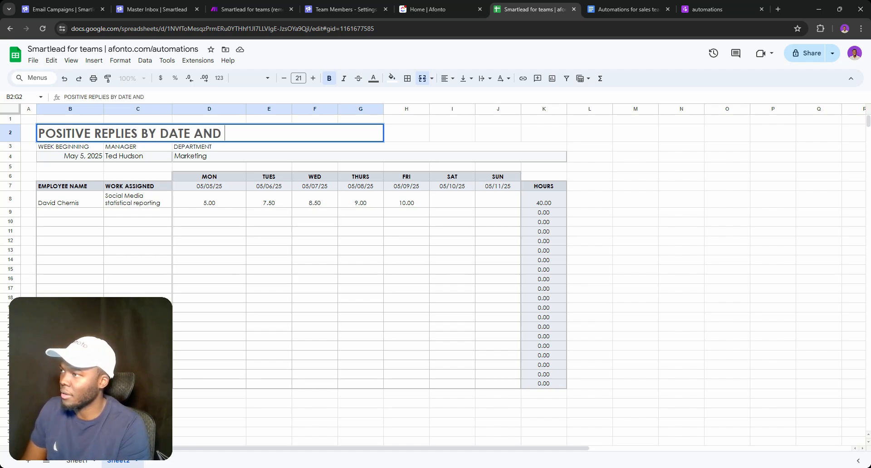
text(SDR)
key(Return)
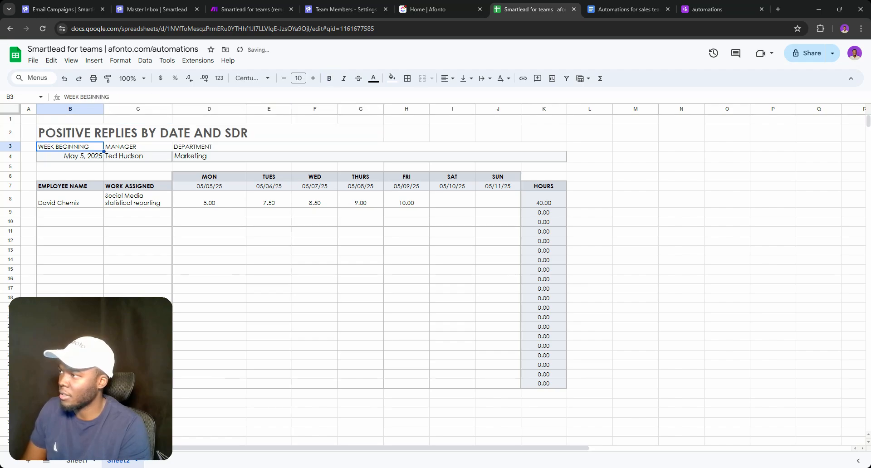
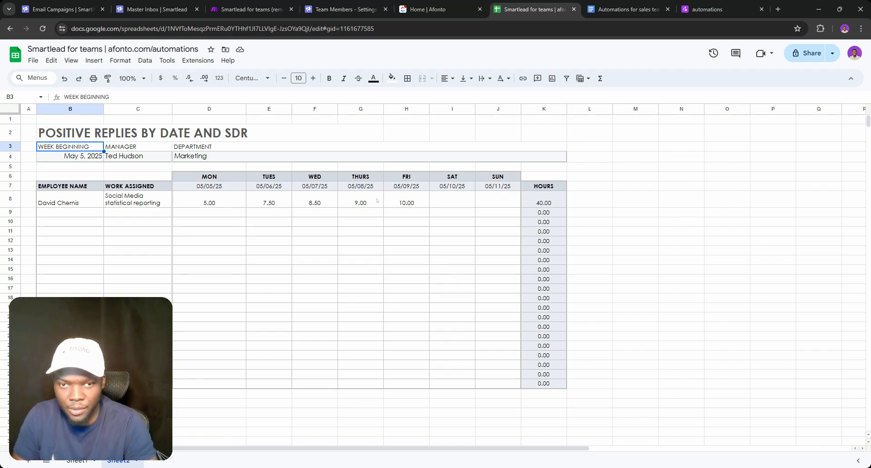
Delete column C with its work assignments
triple_click(138, 200)
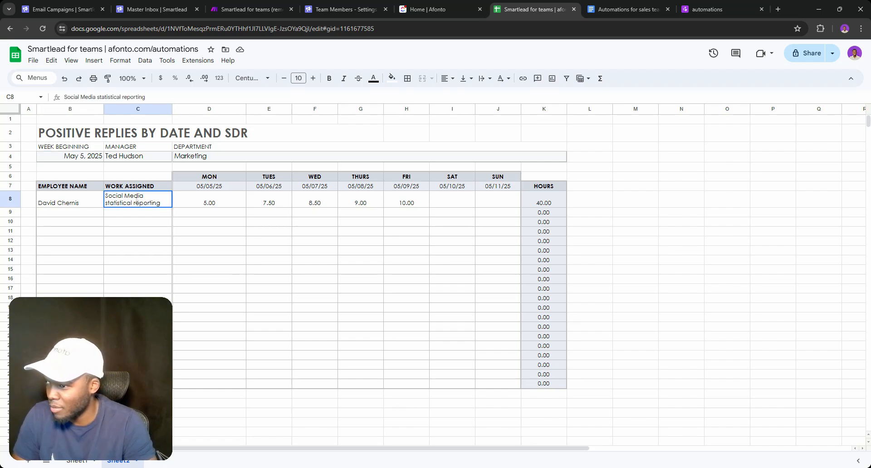
triple_click(136, 186)
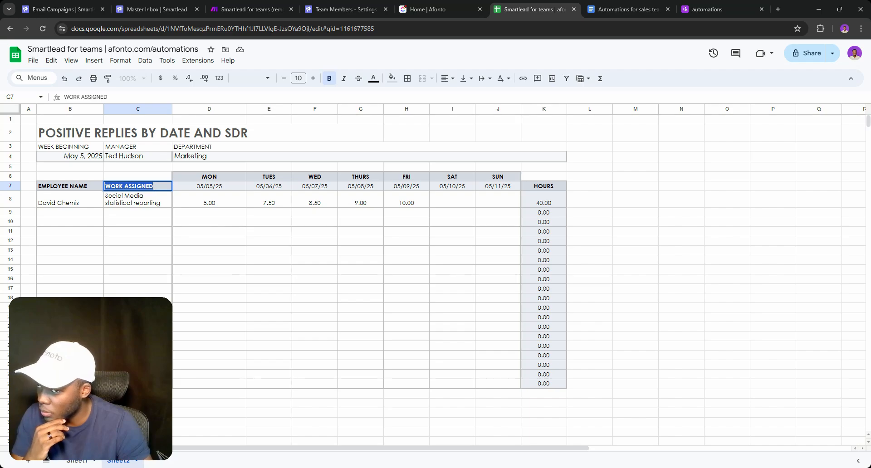
key(Return)
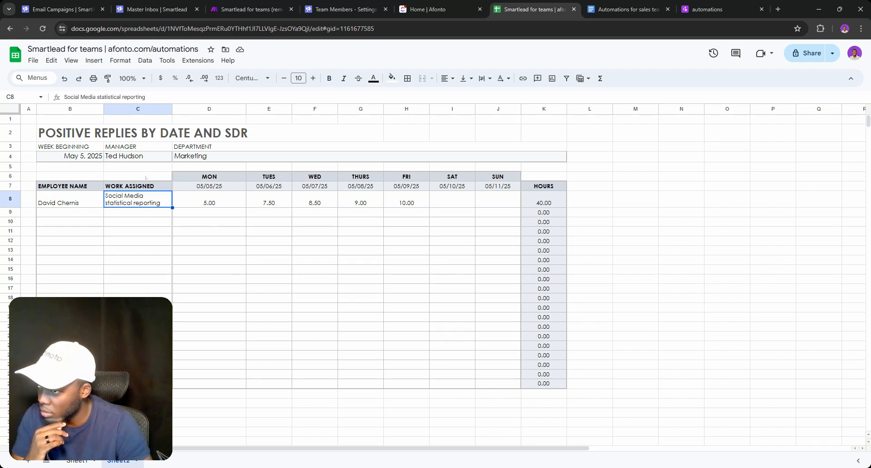
click(130, 148)
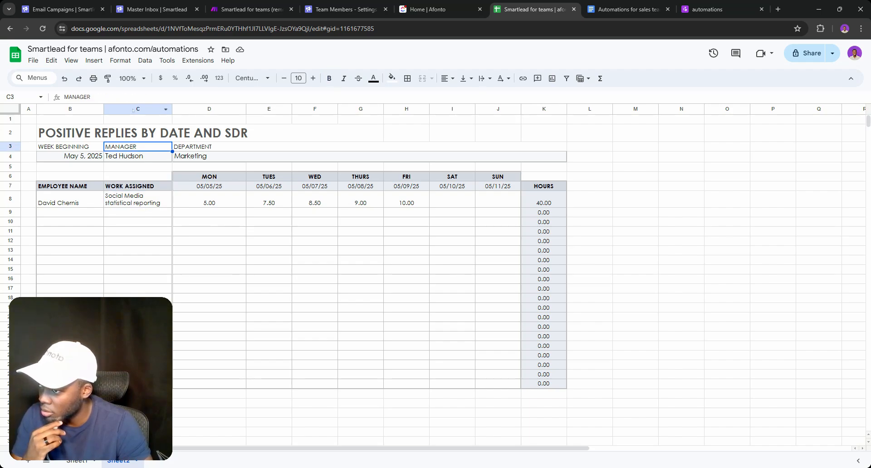
click(136, 109)
right_click(133, 109)
click(166, 212)
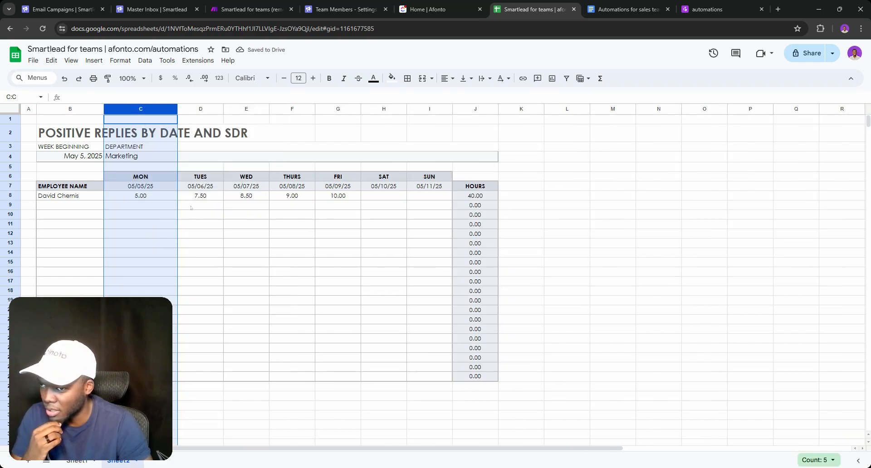
Rename the EMPLOYEE NAME heading to SDR NAME
click(88, 200)
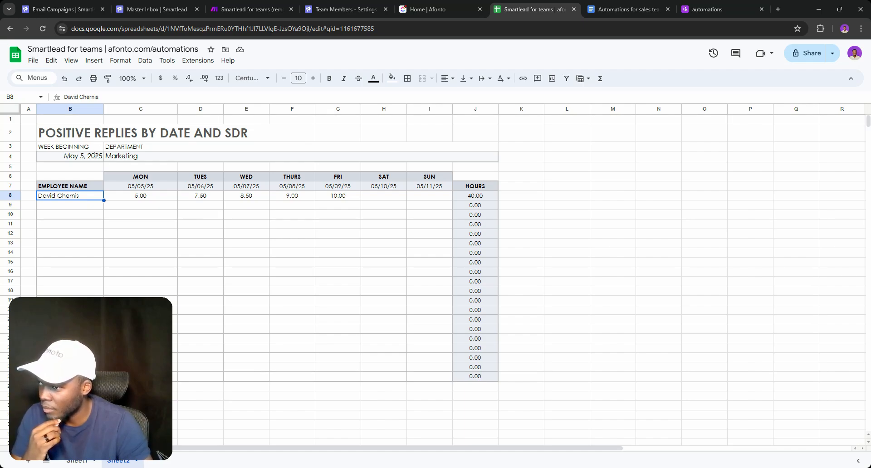
triple_click(55, 187)
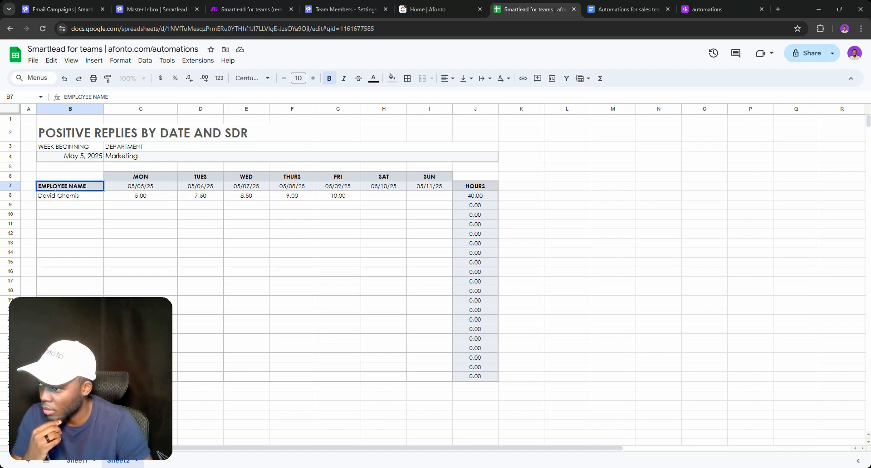
double_click(55, 187)
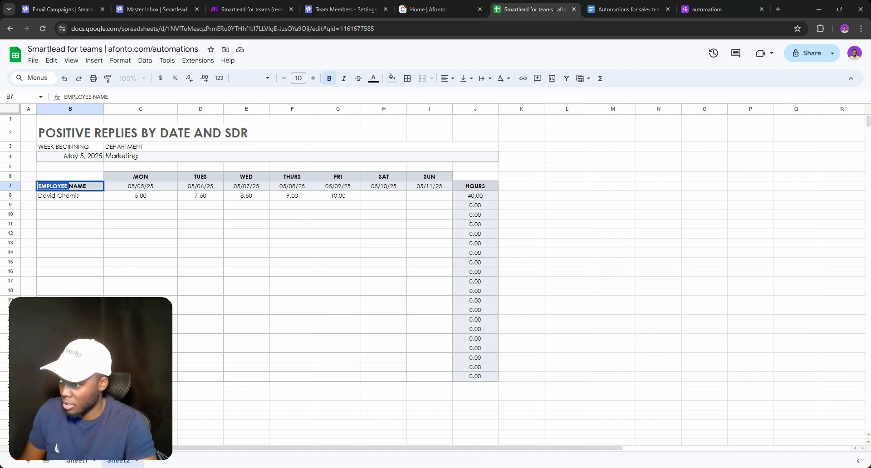
text(SDR)
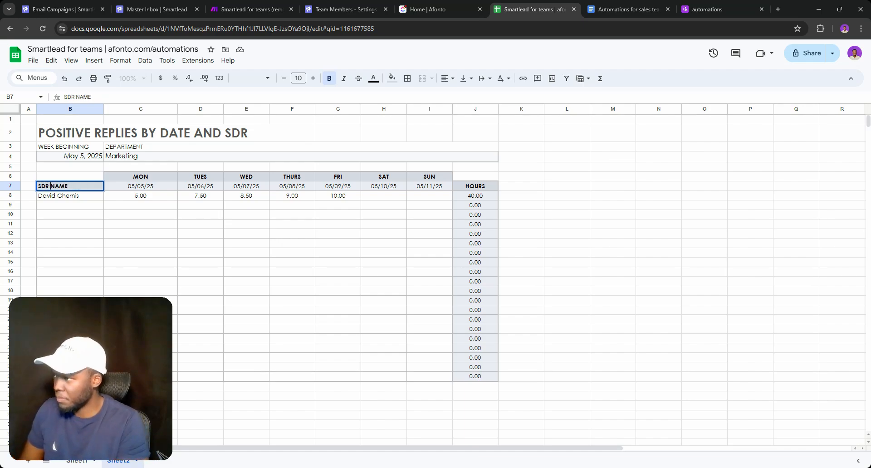
key(Return)
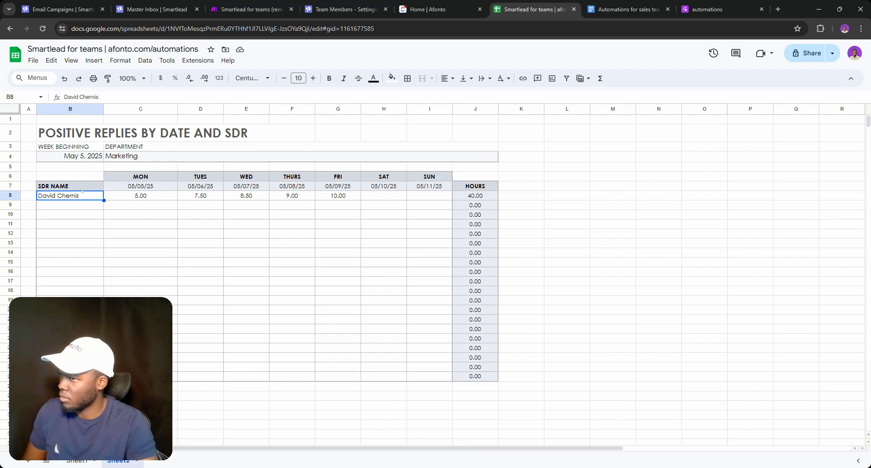
Undo the paste, rename and column deletion, then retitle WORK ASSIGNED as 'Smartlead ID'
key(ctrl+v)
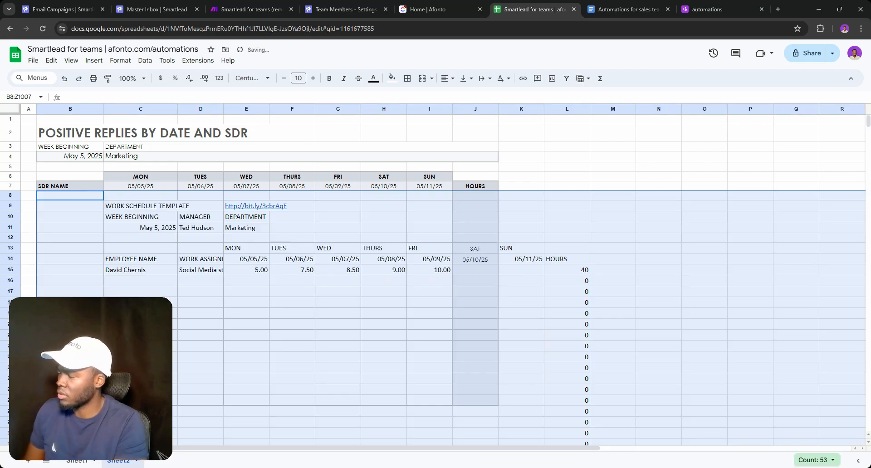
key(ctrl+z)
key(ctrl+z)
key(ctrl+z)
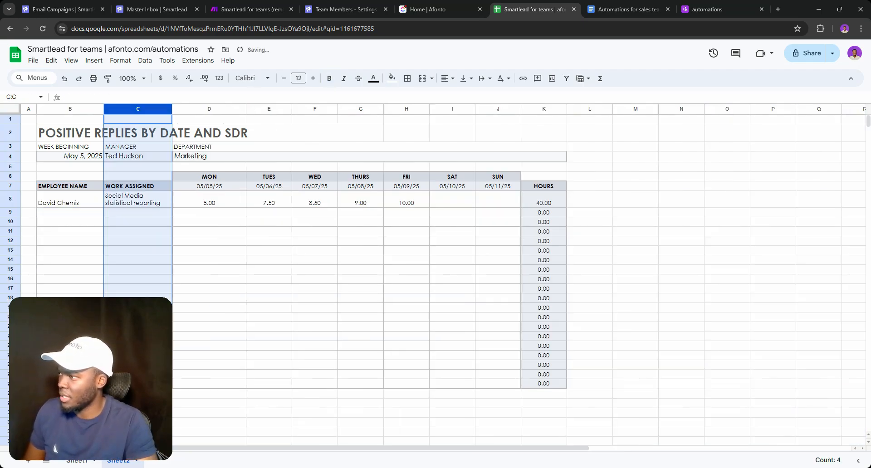
double_click(130, 186)
key(ctrl+a)
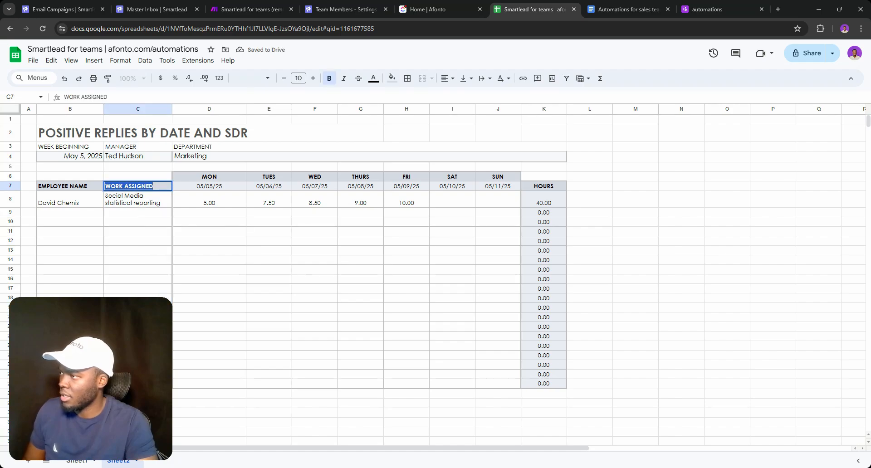
text(Smar)
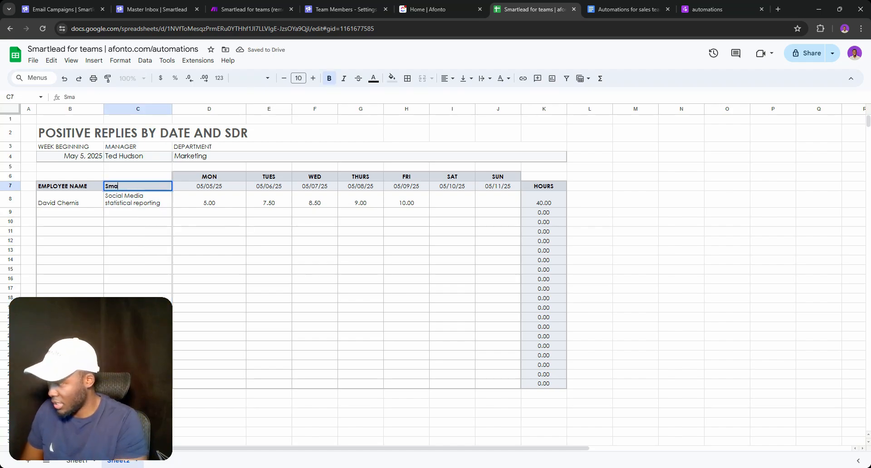
key(BackSpace)
key(BackSpace)
key(BackSpace)
key(BackSpace)
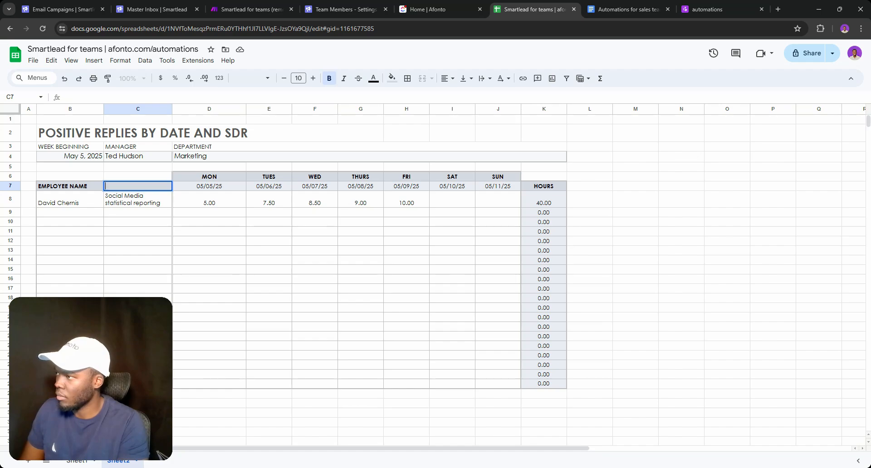
text(Smar)
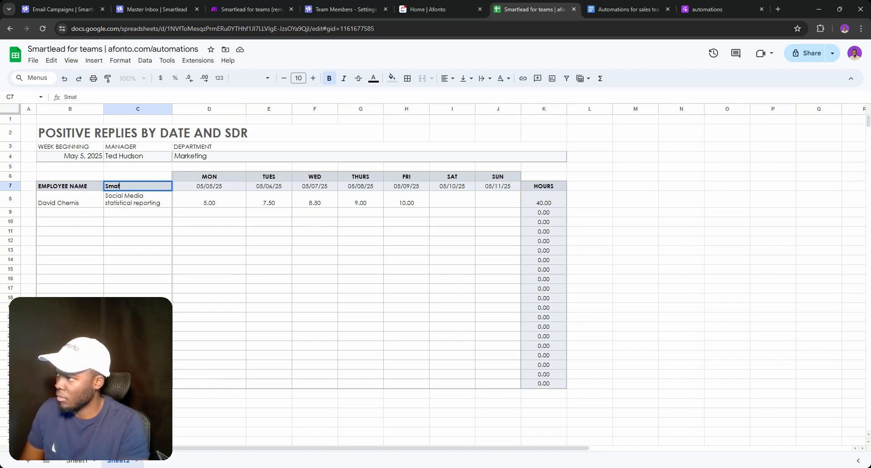
text(tlead)
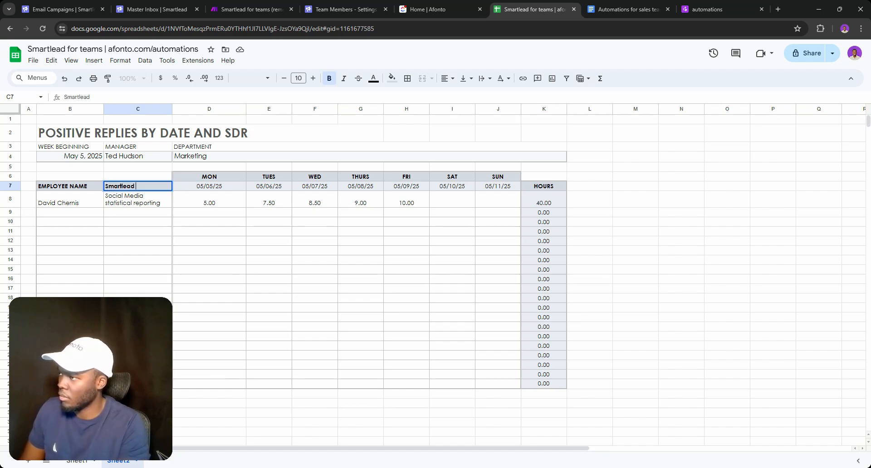
text( ID)
key(Return)
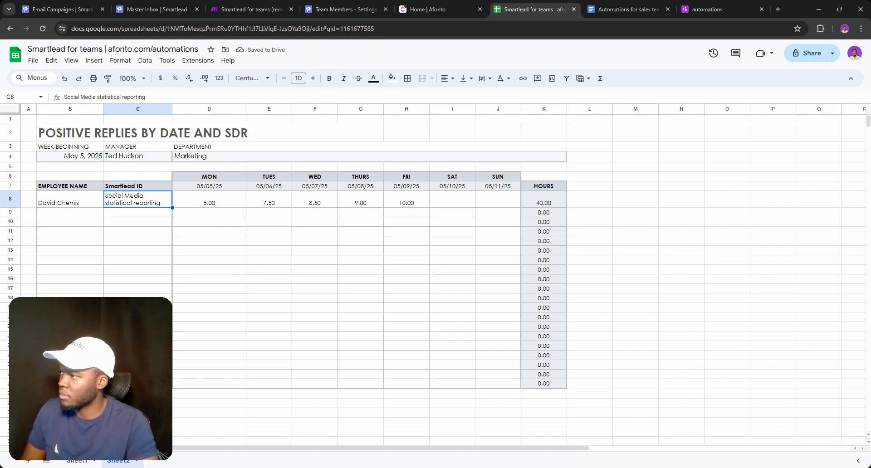
drag(55, 148, 555, 157)
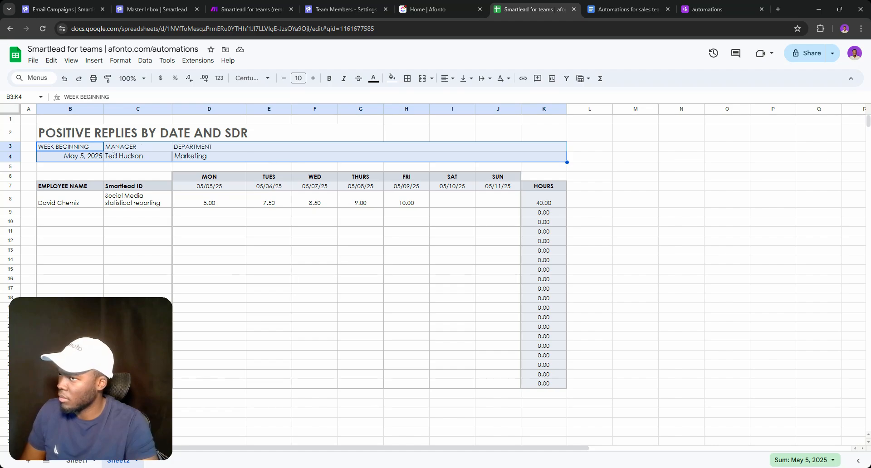
Clear the week, manager and department details and delete the emptied rows 3–4
click(138, 156)
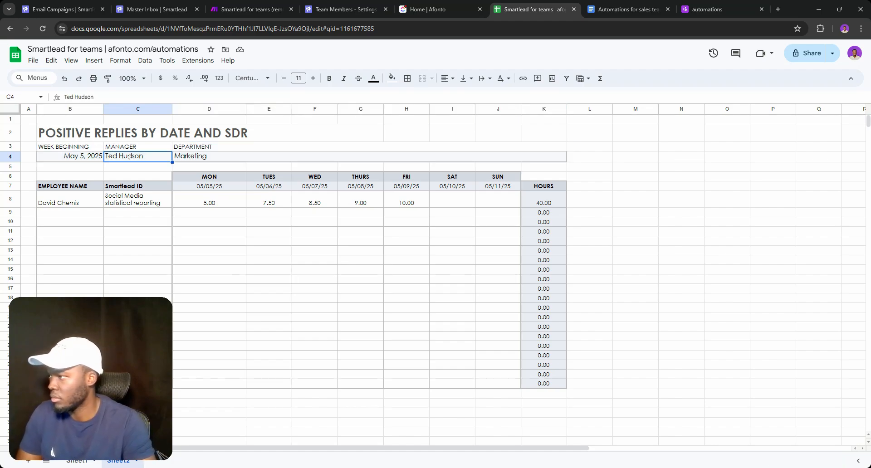
drag(14, 147, 11, 156)
right_click(13, 151)
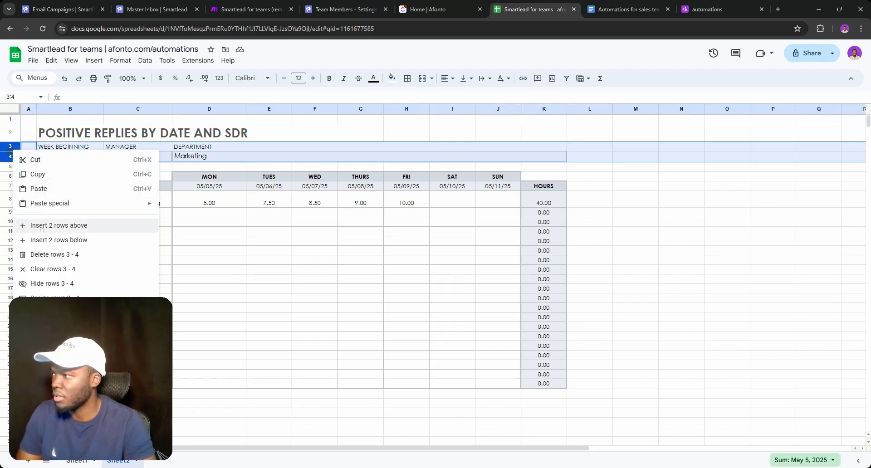
click(45, 253)
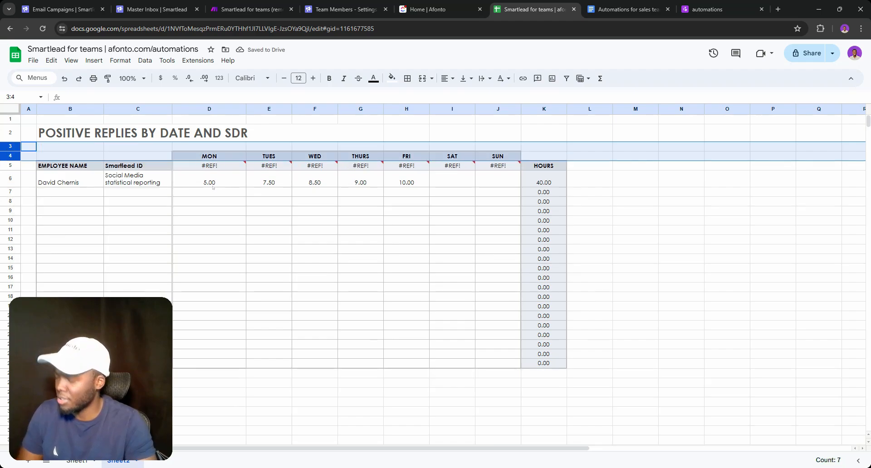
key(ctrl+z)
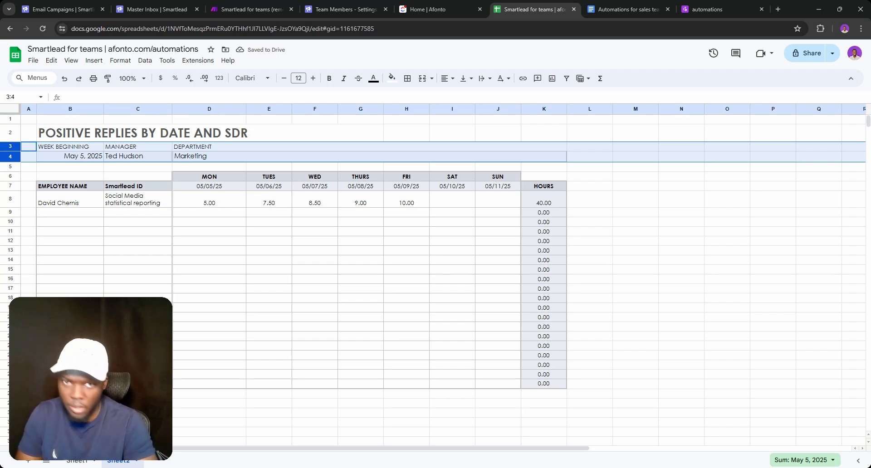
key(Delete)
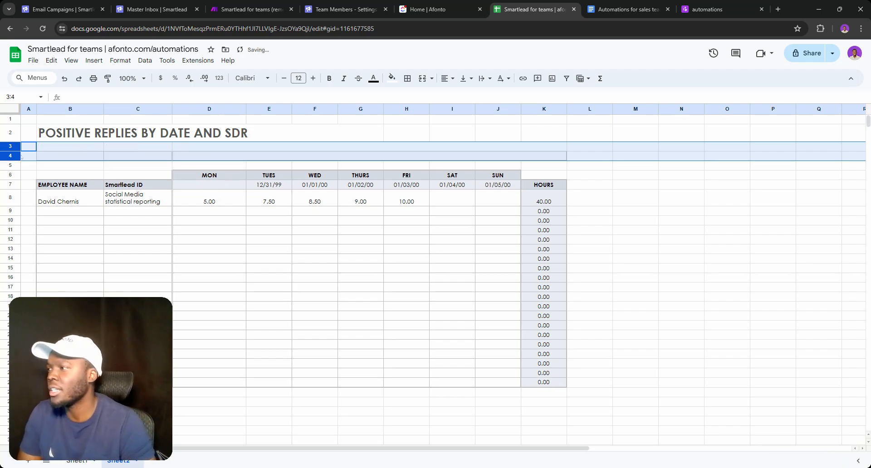
right_click(21, 156)
click(50, 251)
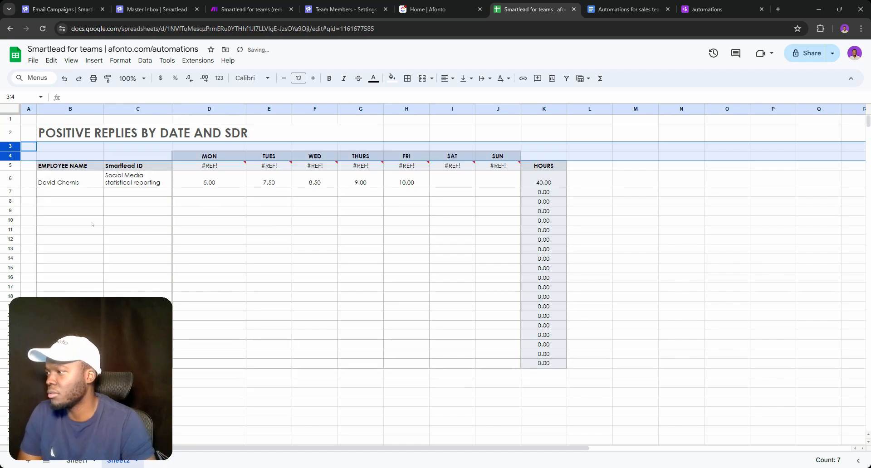
click(209, 220)
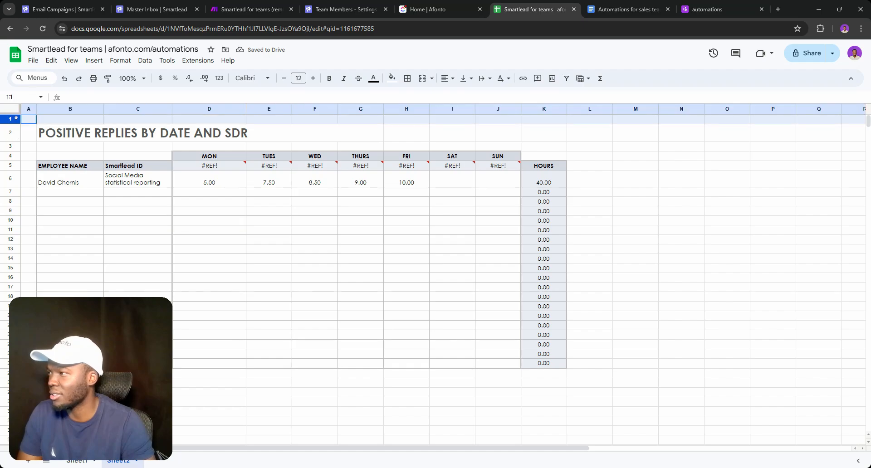
Delete the empty row above the table, keeping the title rows intact
click(10, 118)
click(54, 147)
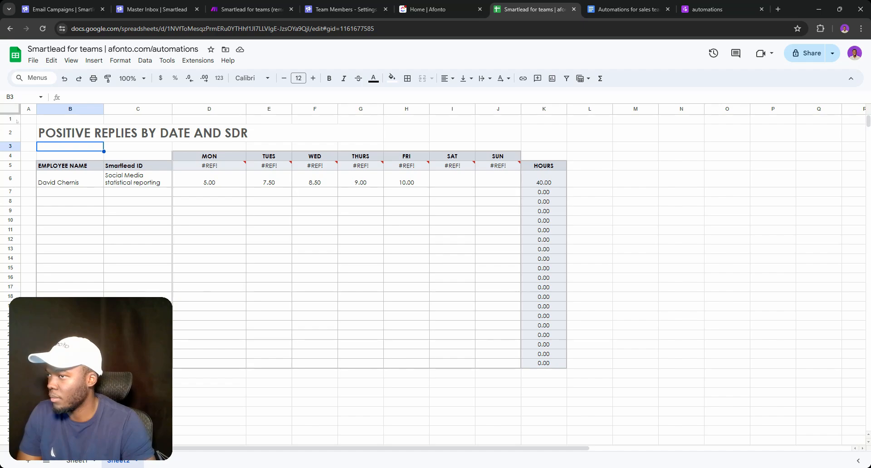
drag(17, 120, 17, 144)
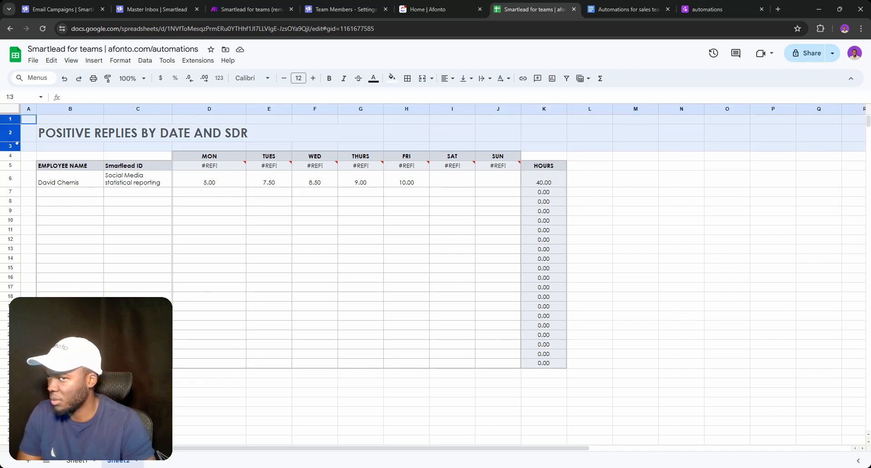
right_click(17, 144)
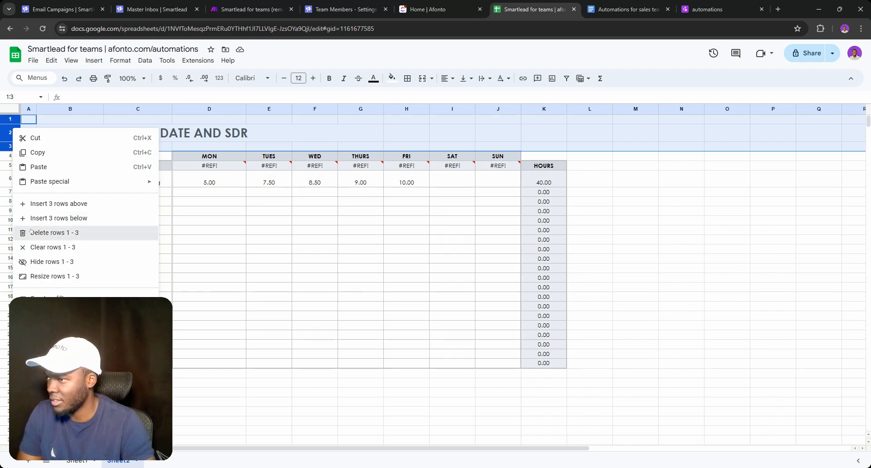
click(50, 232)
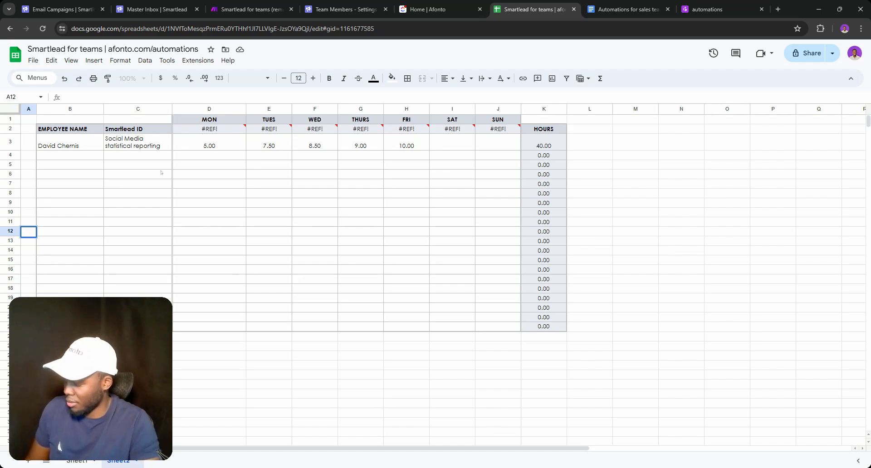
key(ctrl+z)
click(134, 178)
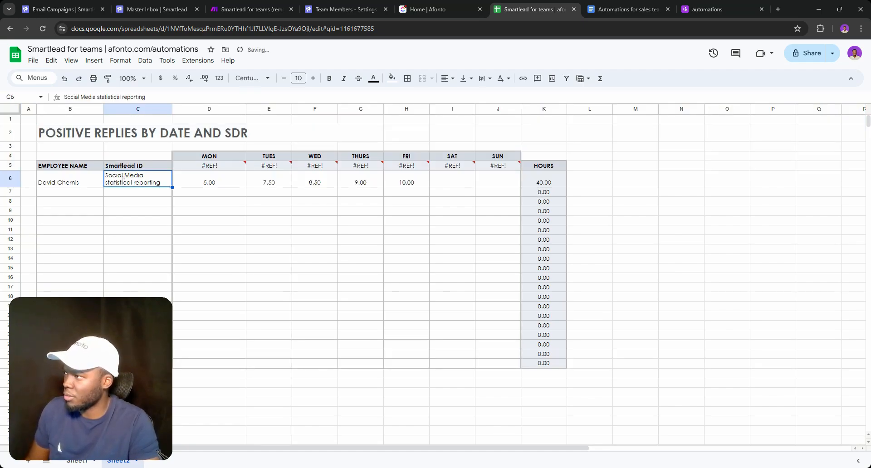
click(9, 146)
right_click(9, 146)
click(40, 251)
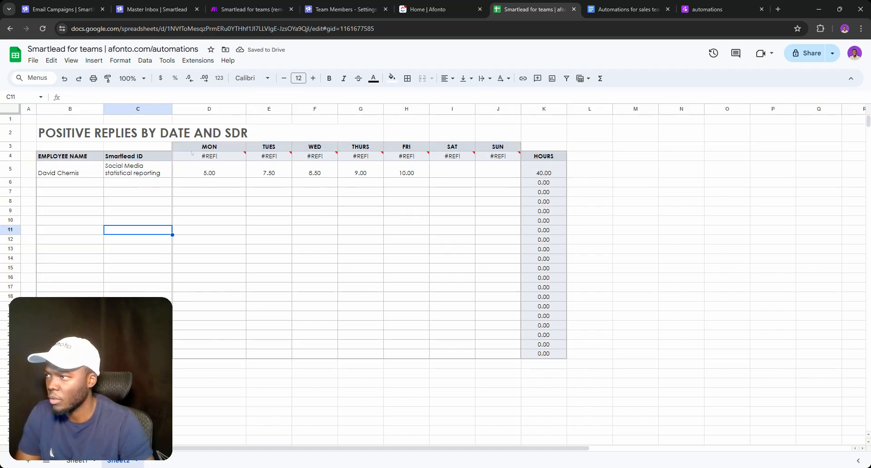
Paste the MON–SUN day names over the #REF! header cells and delete the duplicate day row
mouse_move(190, 155)
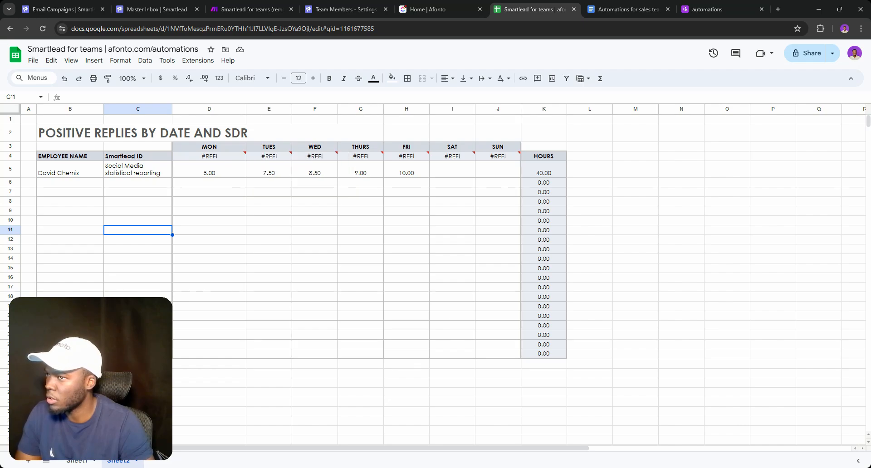
drag(209, 147, 485, 146)
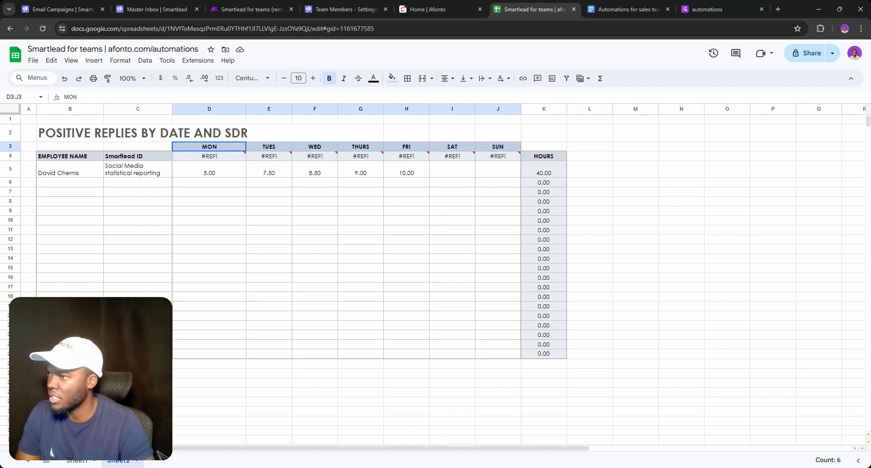
key(ctrl+c)
click(188, 156)
key(ctrl+v)
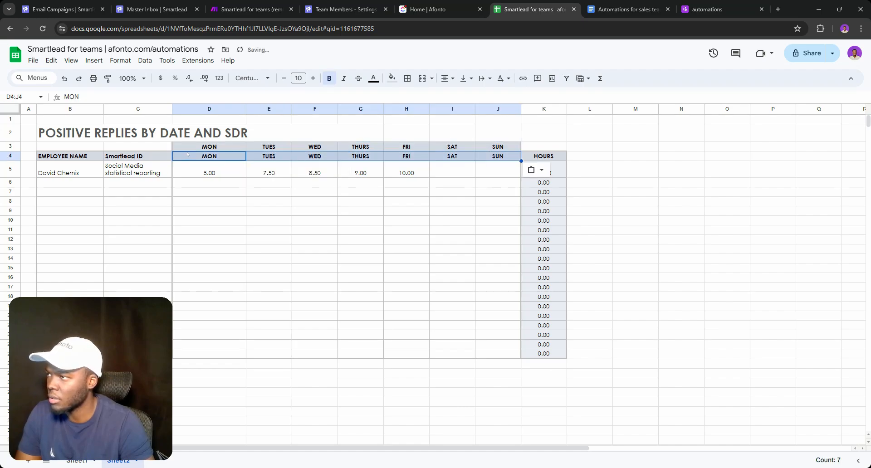
click(278, 203)
click(10, 146)
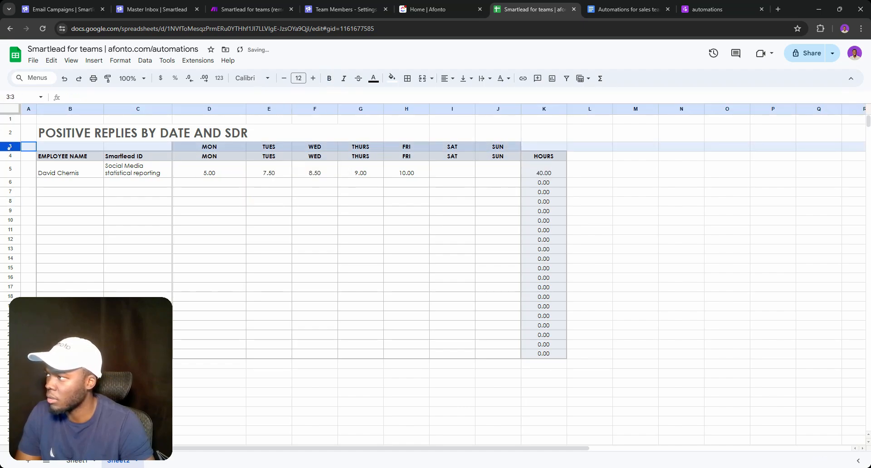
right_click(10, 146)
click(42, 253)
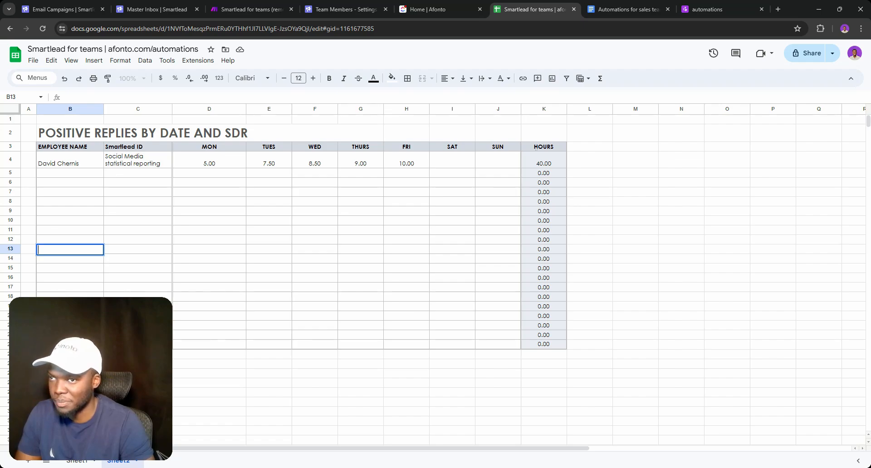
Rename the HOURS header to Total
triple_click(536, 148)
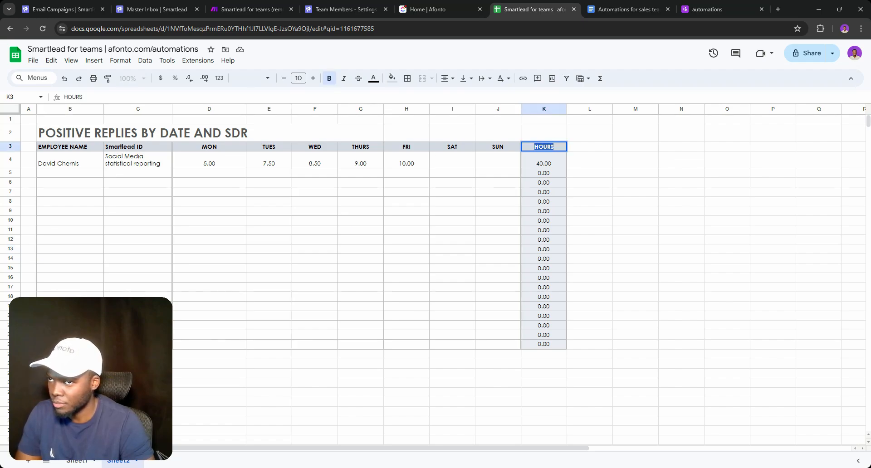
text(Totals)
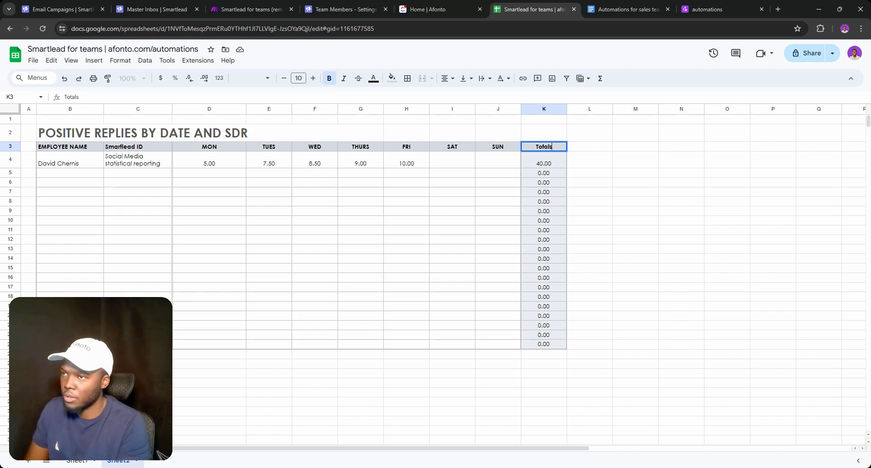
key(BackSpace)
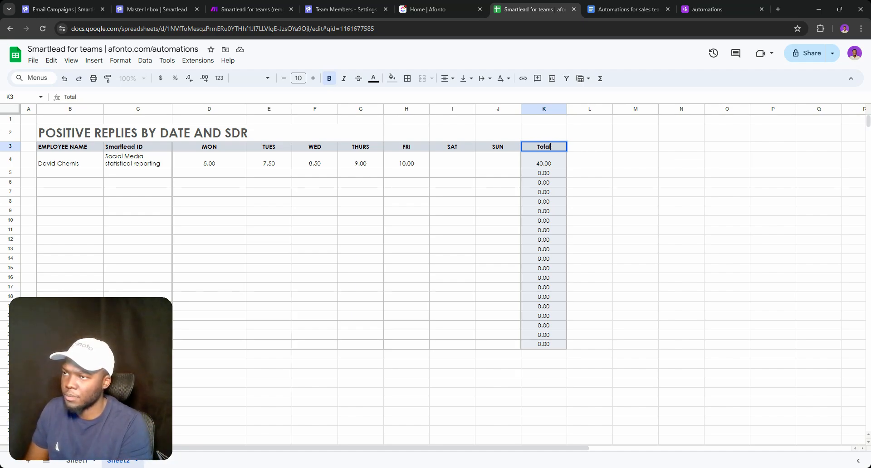
key(Return)
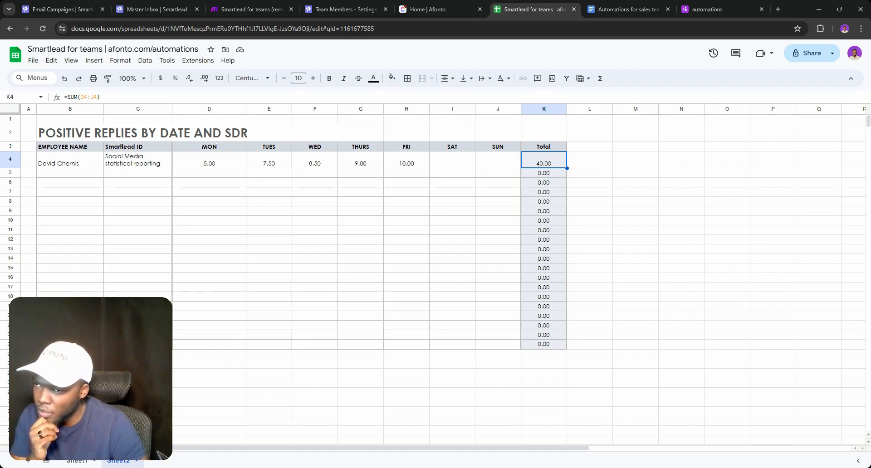
Replace the MON header with '7 days ago'
triple_click(208, 147)
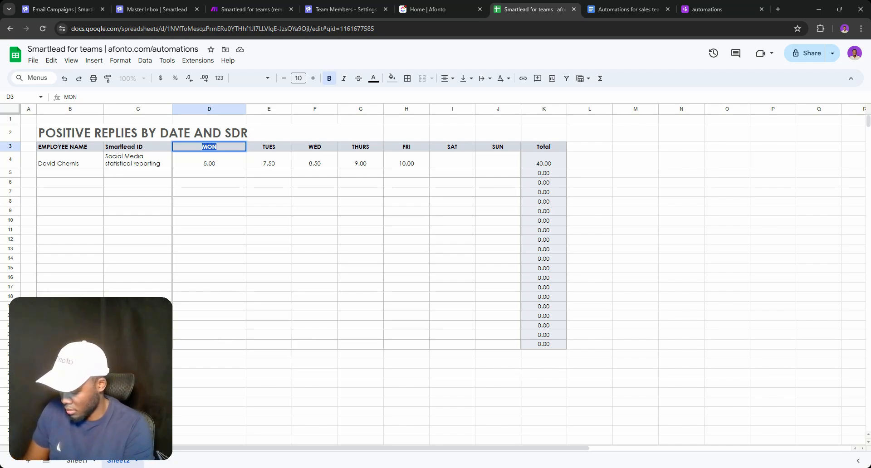
key(BackSpace)
text(7)
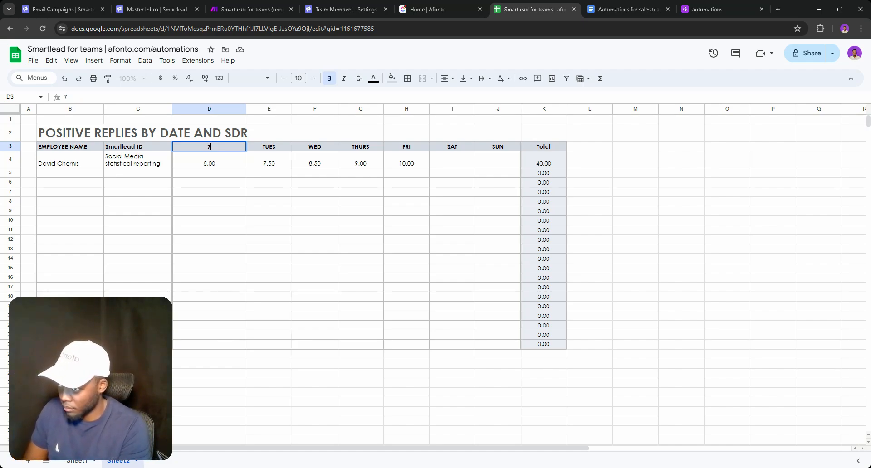
text( days)
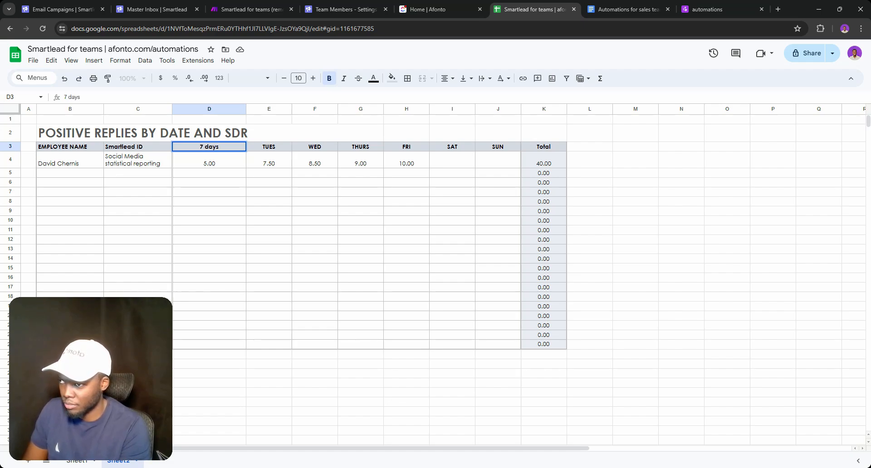
text(go)
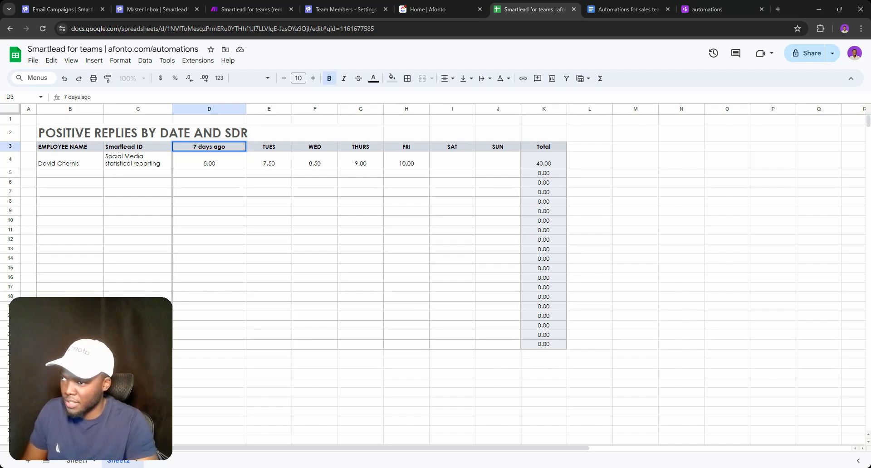
drag(193, 147, 226, 146)
key(ctrl+c)
Relabel TUES and WED as '6 days ago' and 'days ago'
click(277, 148)
double_click(277, 148)
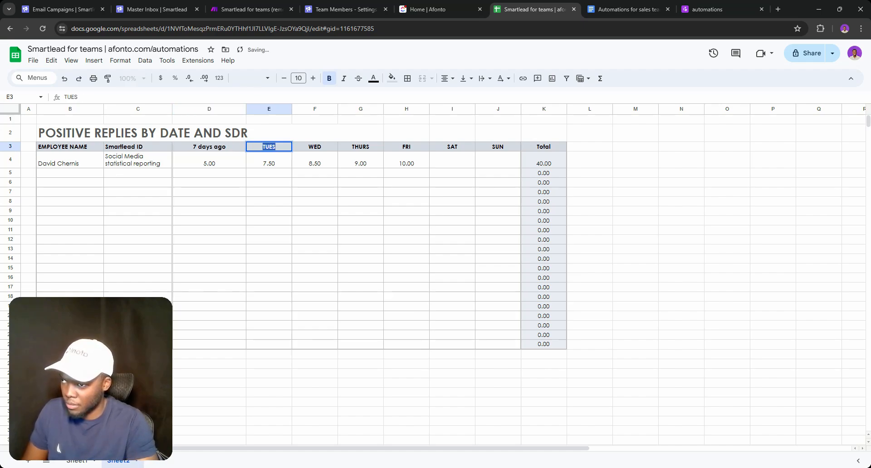
key(ctrl+v)
double_click(255, 147)
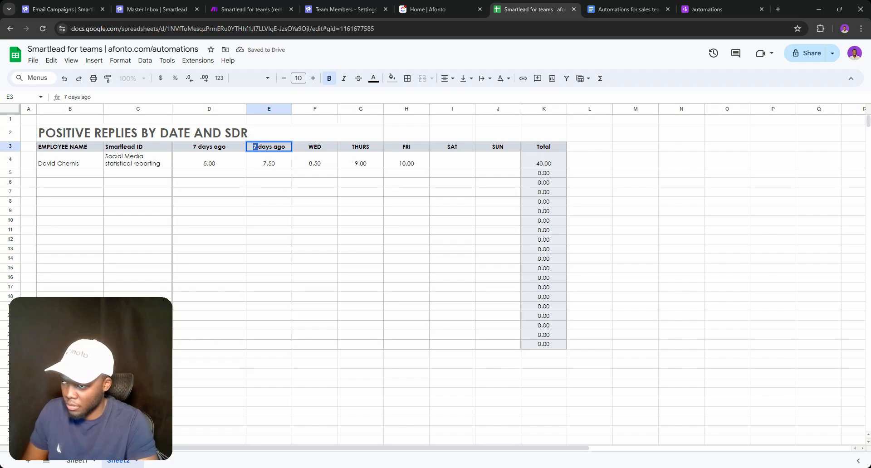
text(6)
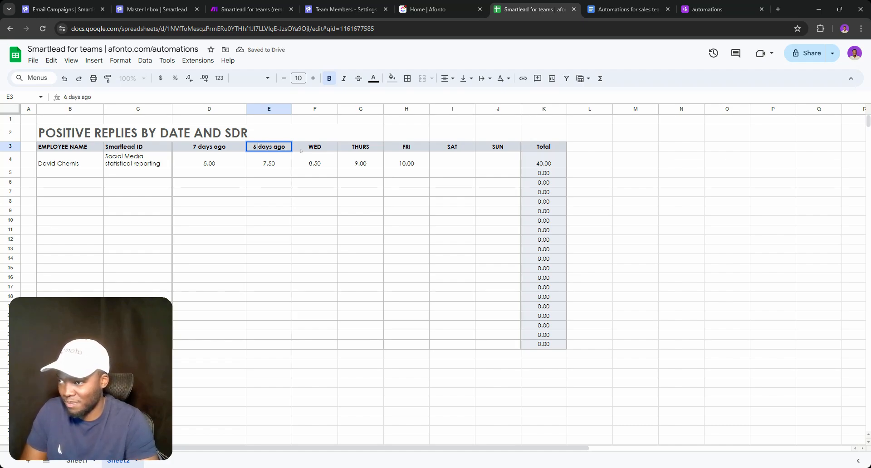
click(315, 147)
double_click(315, 147)
key(ctrl+v)
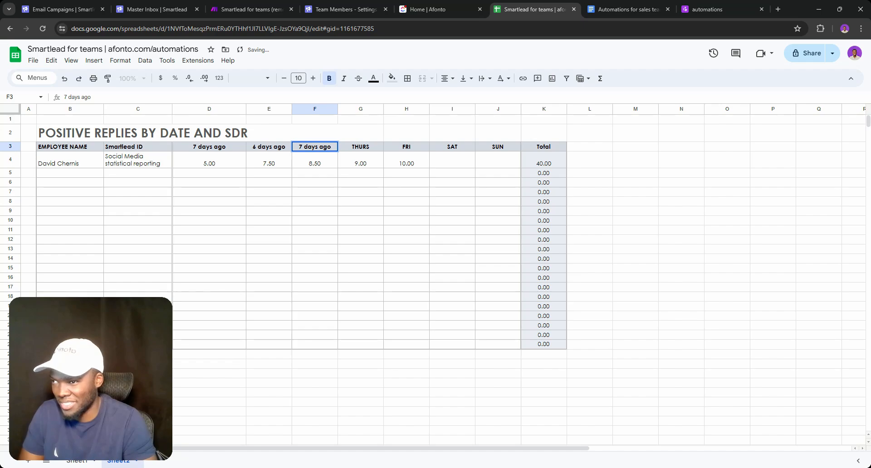
key(BackSpace)
key(BackSpace)
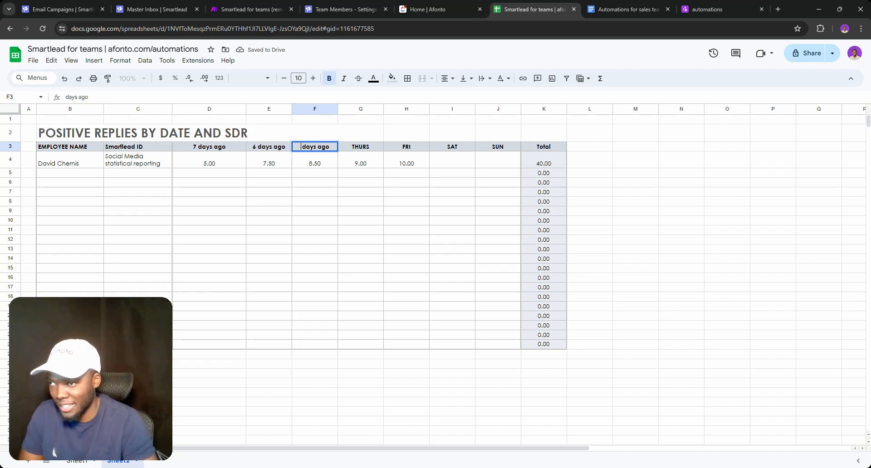
Rename the D3 and E3 headers to 'Last 30 days' and 'Last 15 days'
triple_click(209, 147)
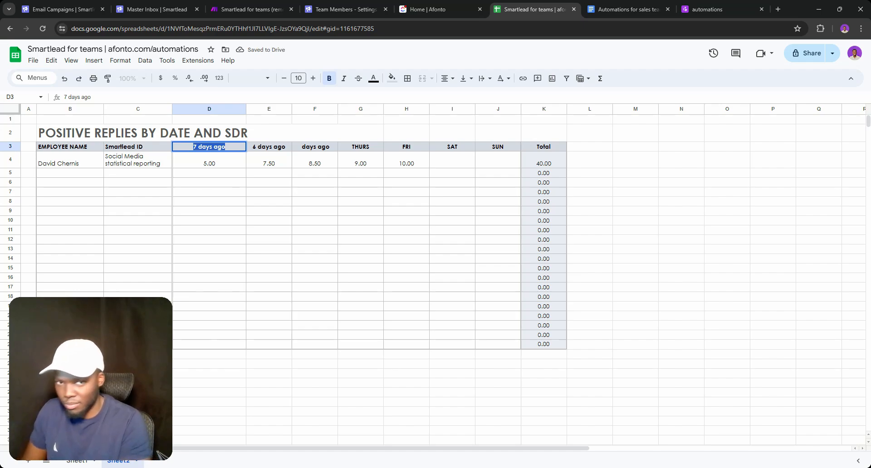
text(La)
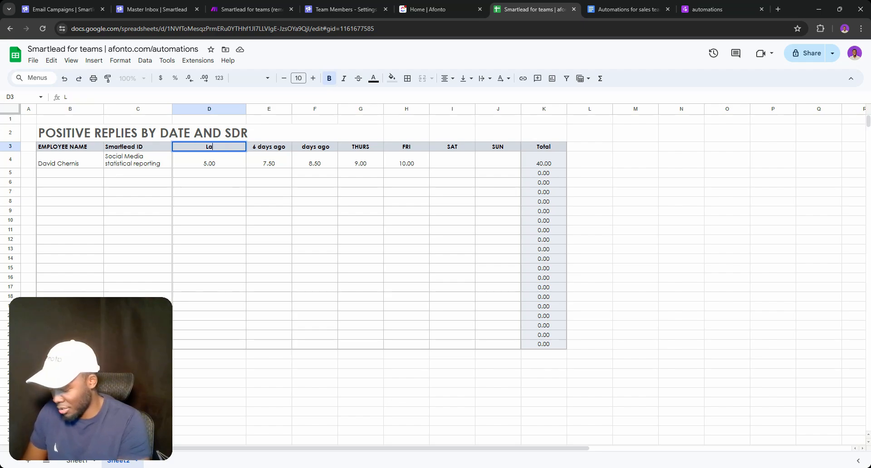
text(st)
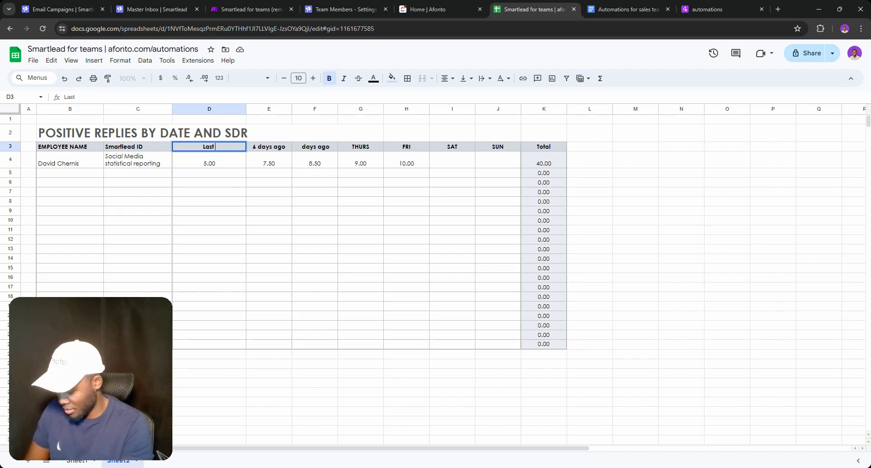
text( 40)
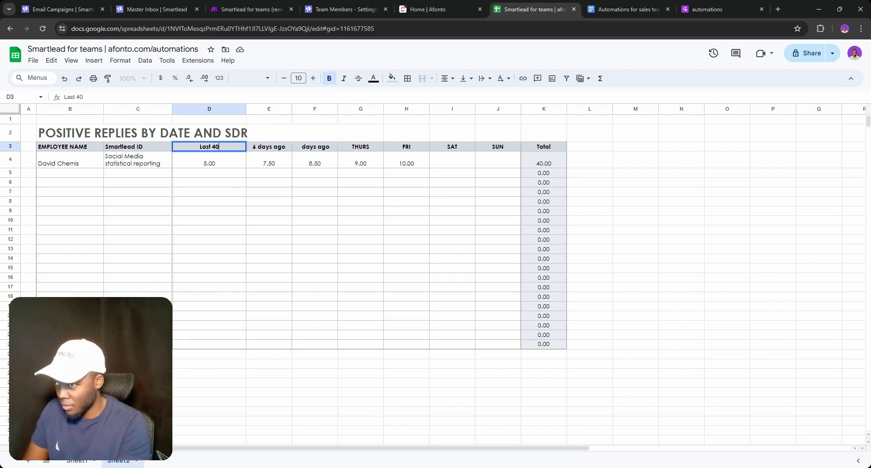
key(BackSpace)
key(BackSpace)
text(30)
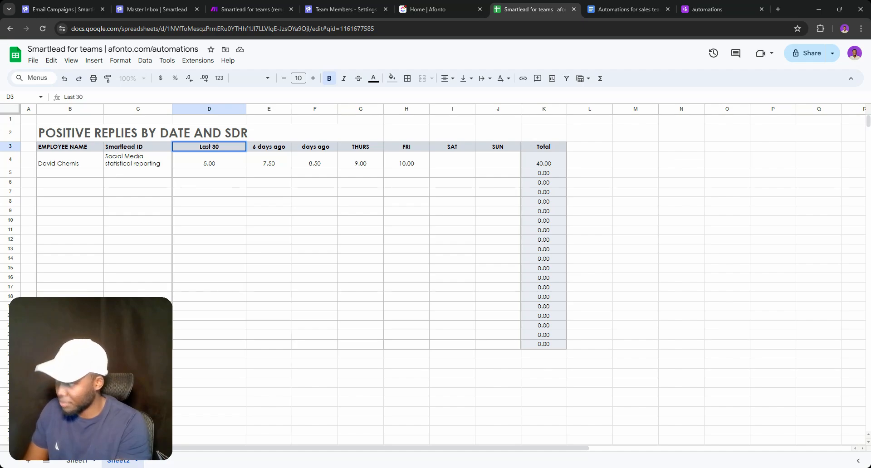
text( DA)
key(BackSpace)
key(BackSpace)
text(days)
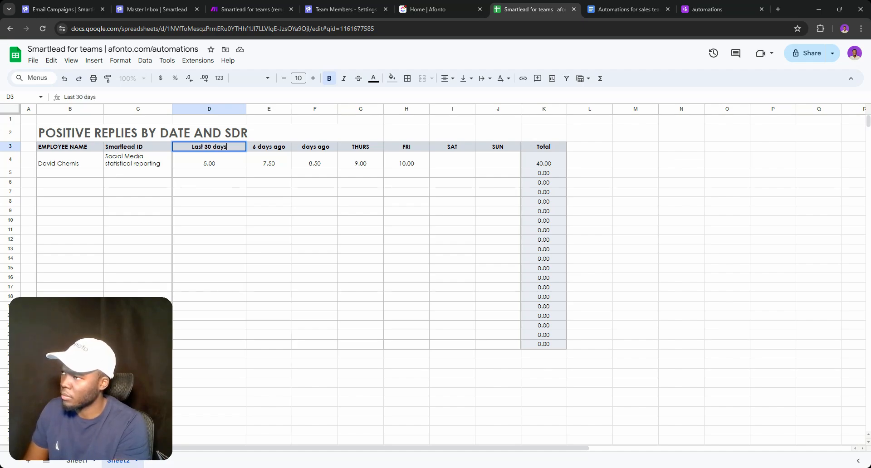
key(Return)
double_click(269, 146)
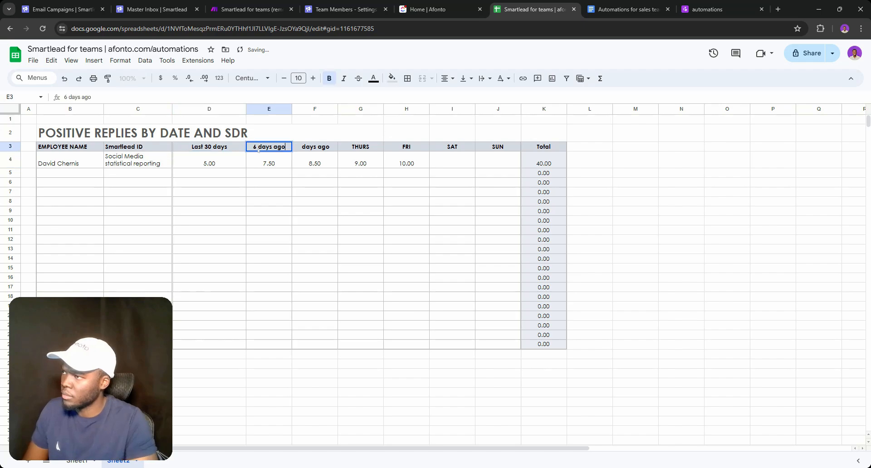
key(ctrl+a)
text(Last 1)
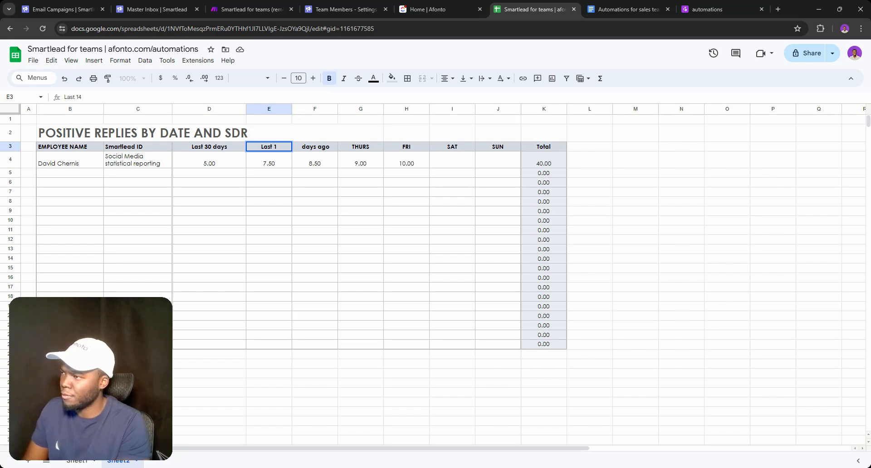
text(5 days)
key(Return)
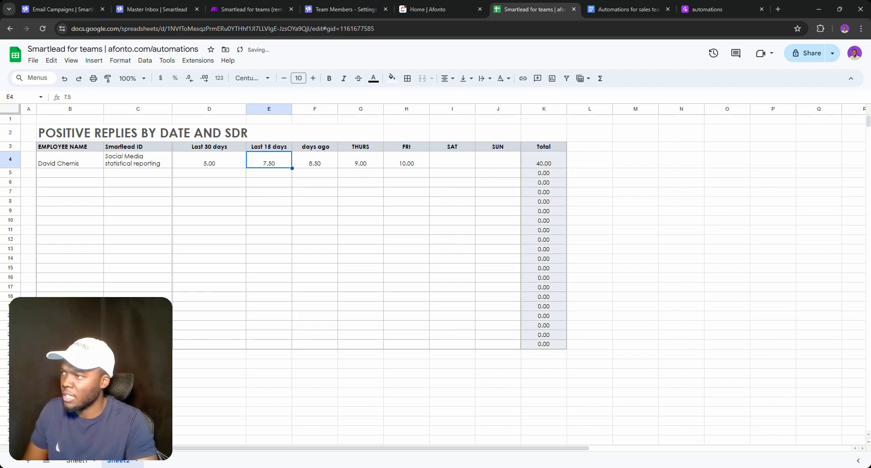
Set F3 to 'Last 7 days' and change 'Last 15 days' to 'Last 14 days'
triple_click(315, 147)
key(BackSpace)
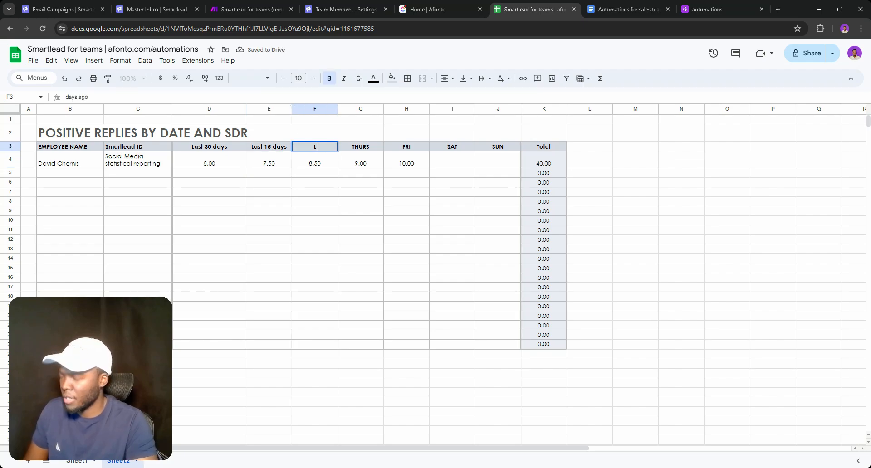
text(Last 7 days)
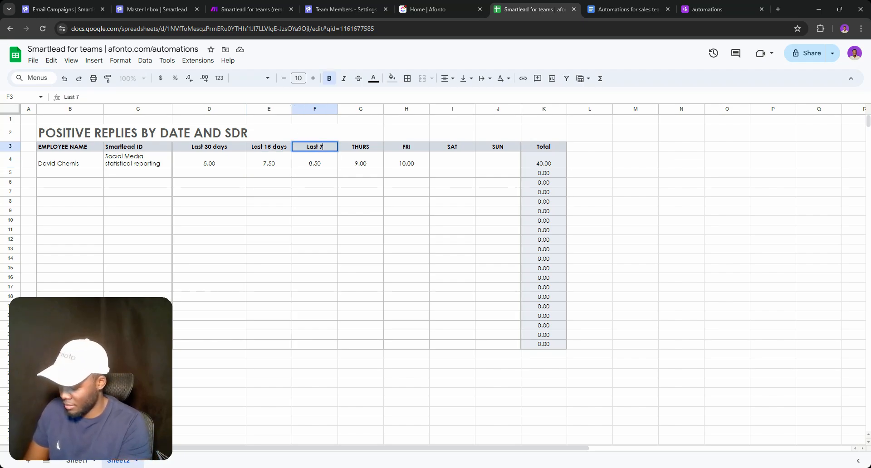
key(shift+Tab)
double_click(271, 148)
triple_click(272, 148)
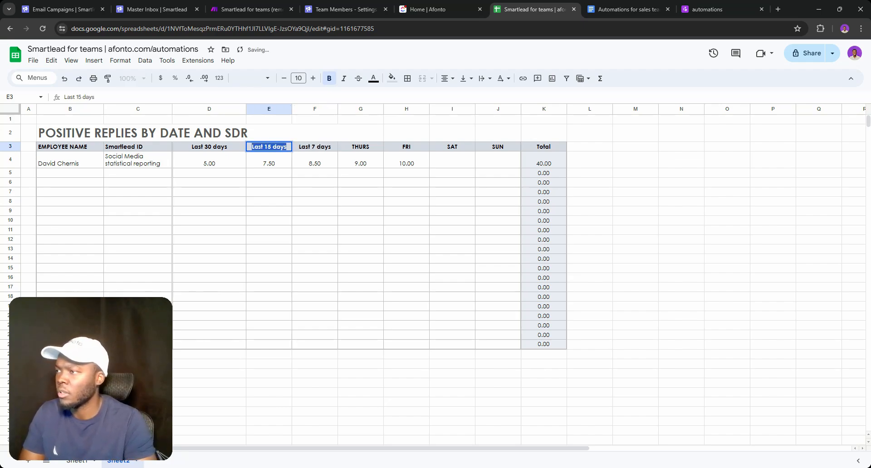
click(271, 148)
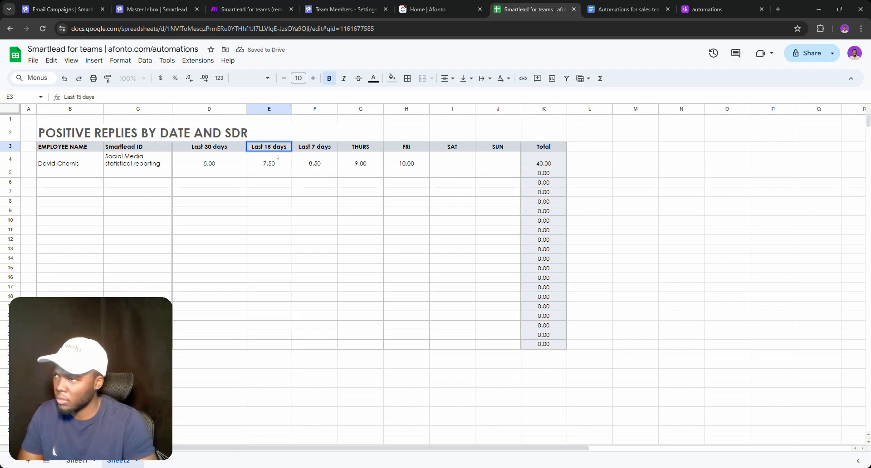
key(BackSpace)
text(4)
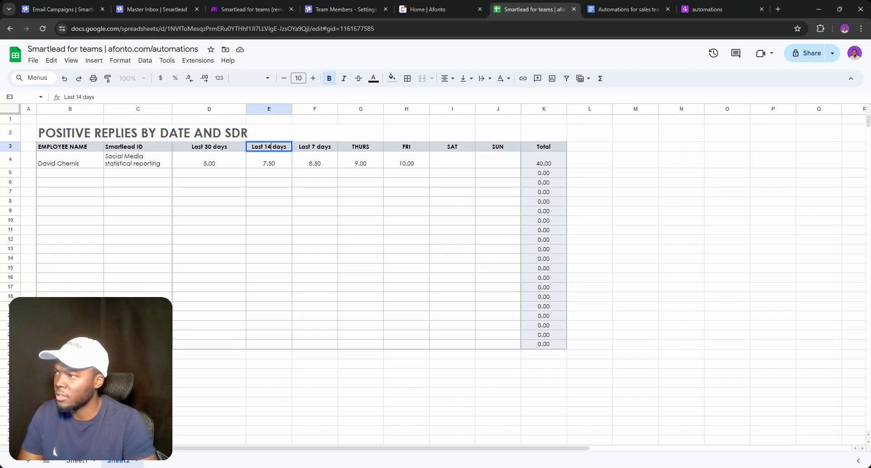
click(334, 156)
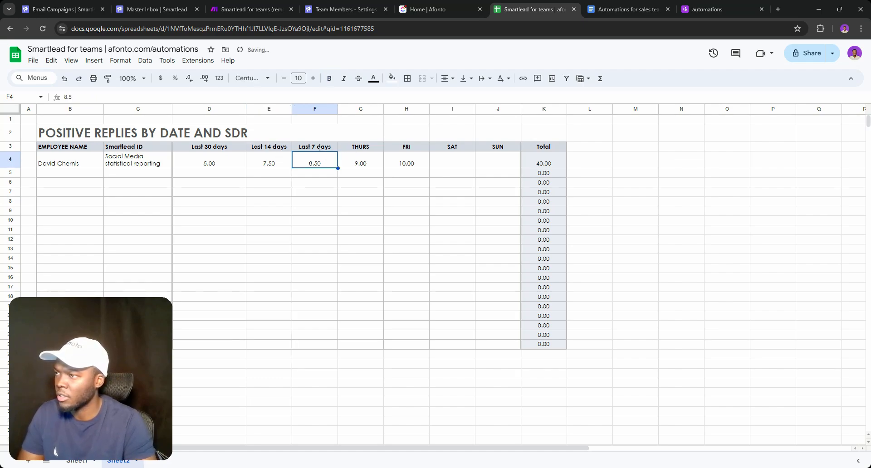
Replace the THURS header with 'Last 3 days'
triple_click(321, 147)
triple_click(364, 148)
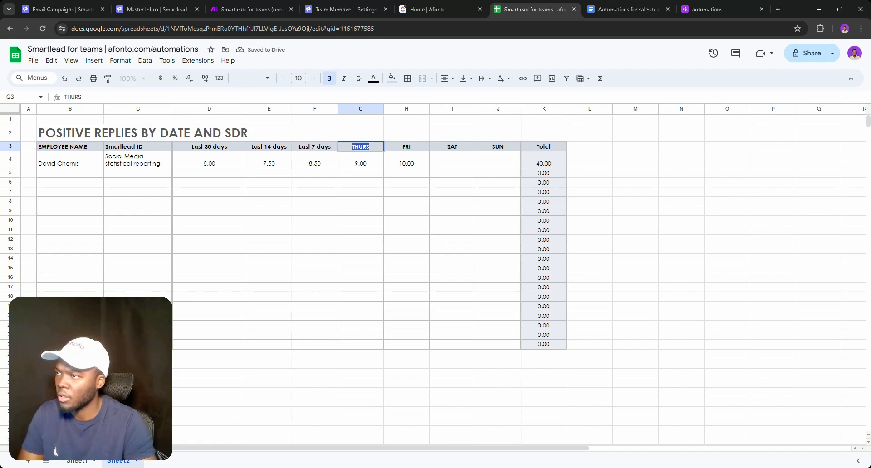
key(ctrl+v)
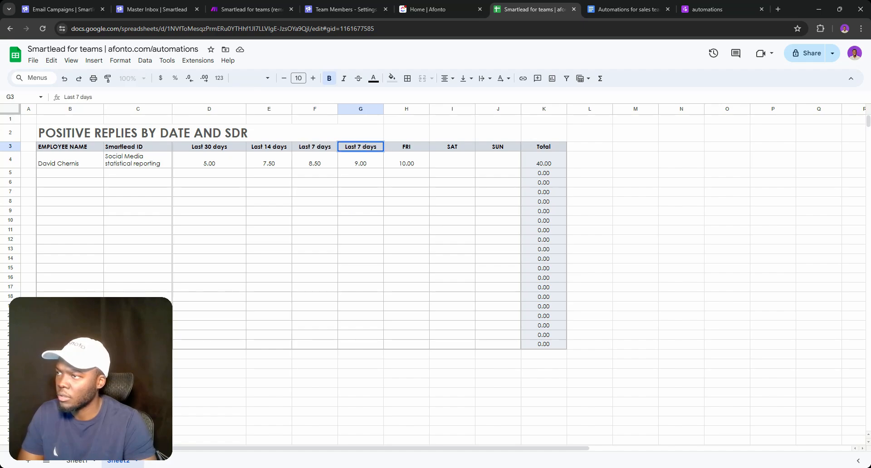
key(BackSpace)
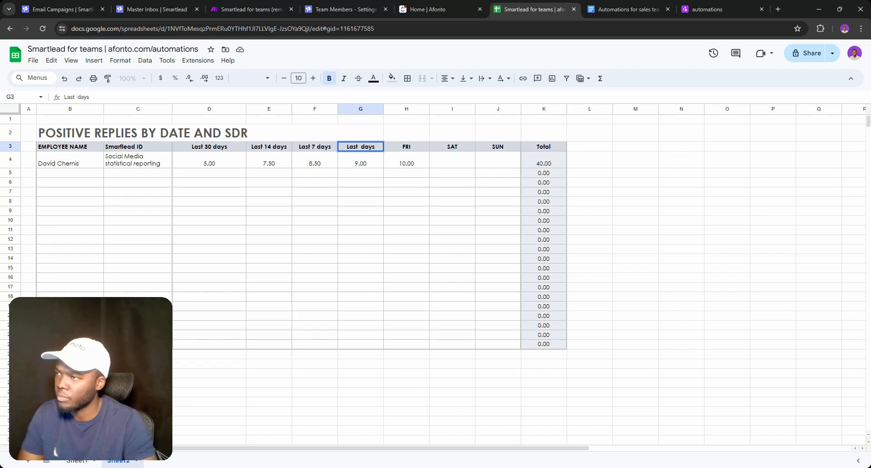
text(3)
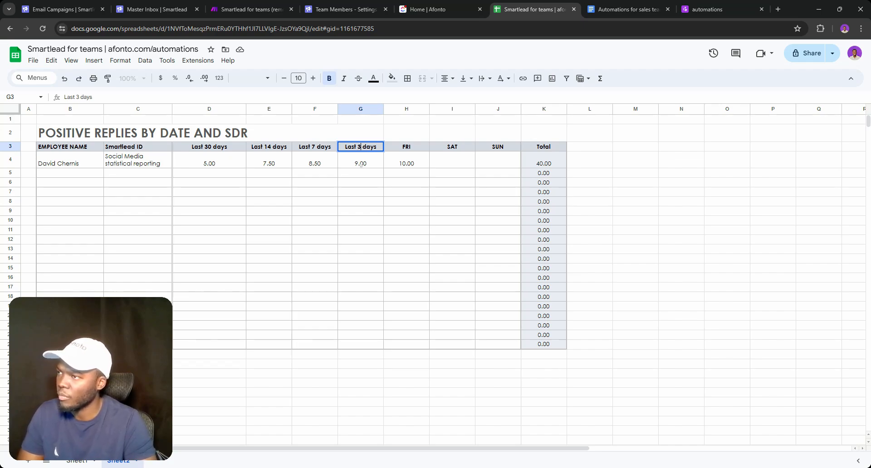
key(Return)
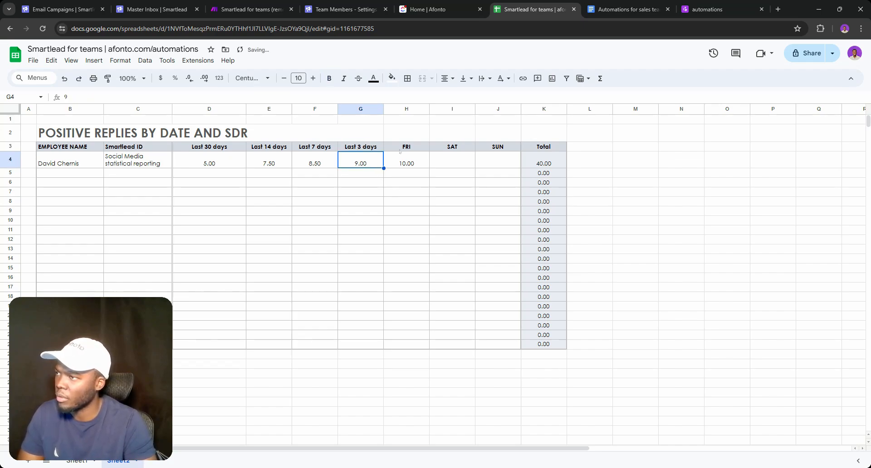
click(405, 146)
double_click(405, 147)
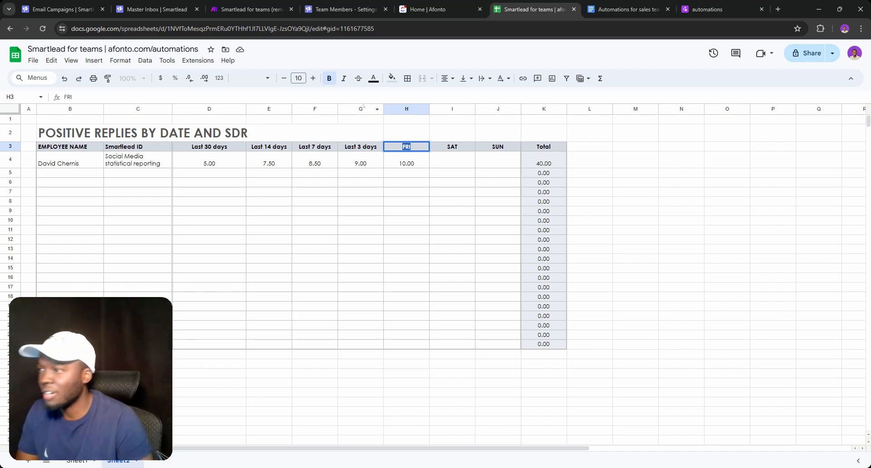
Delete columns G–J (Last 3 days, FRI, SAT, SUN)
drag(361, 108, 498, 108)
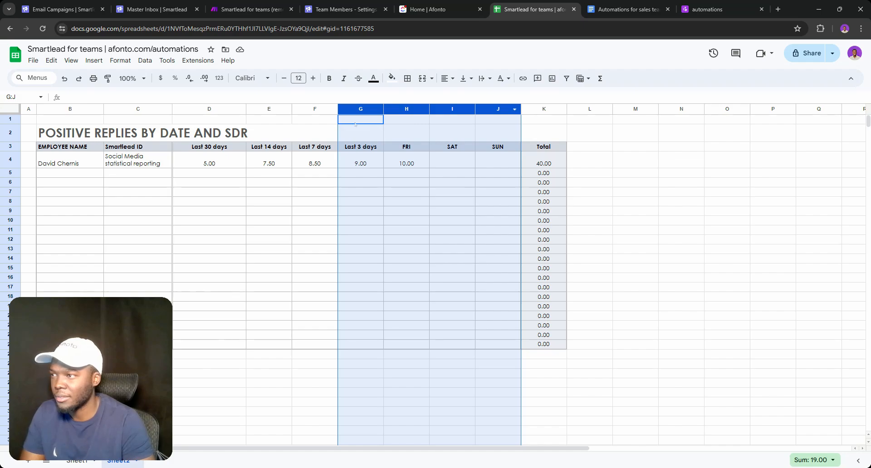
right_click(360, 106)
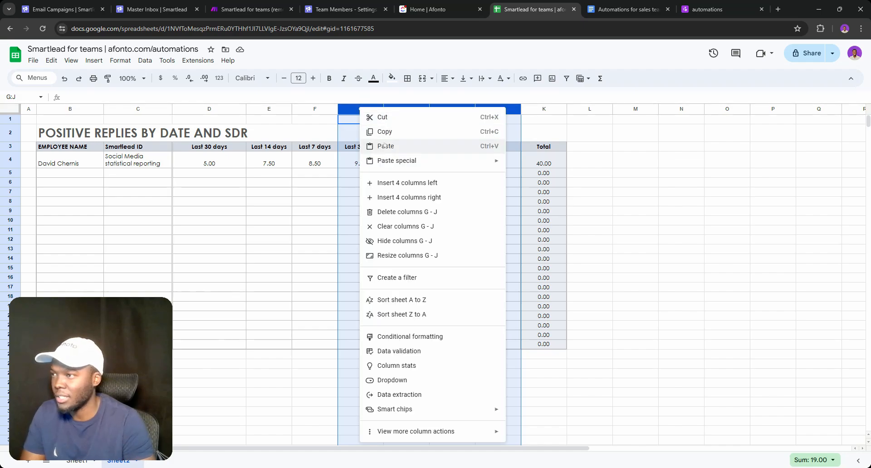
click(414, 217)
click(441, 195)
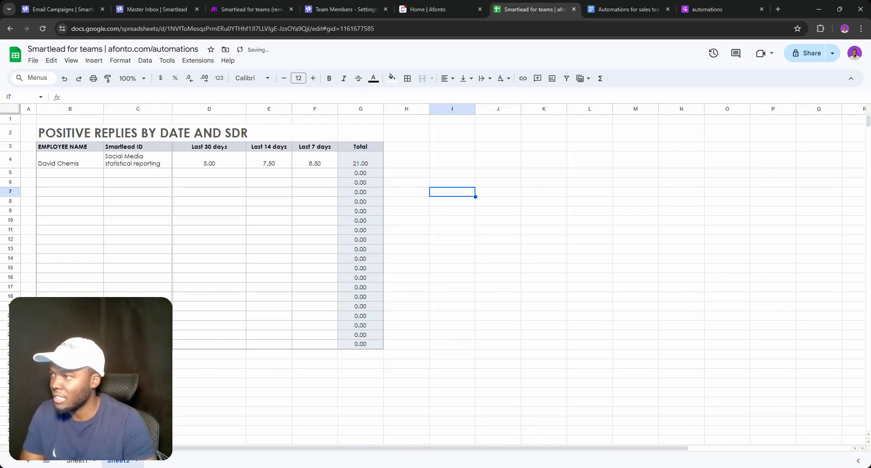
Widen the Last 30, 14 and 7 days columns D–F together
drag(210, 109, 314, 108)
right_click(309, 110)
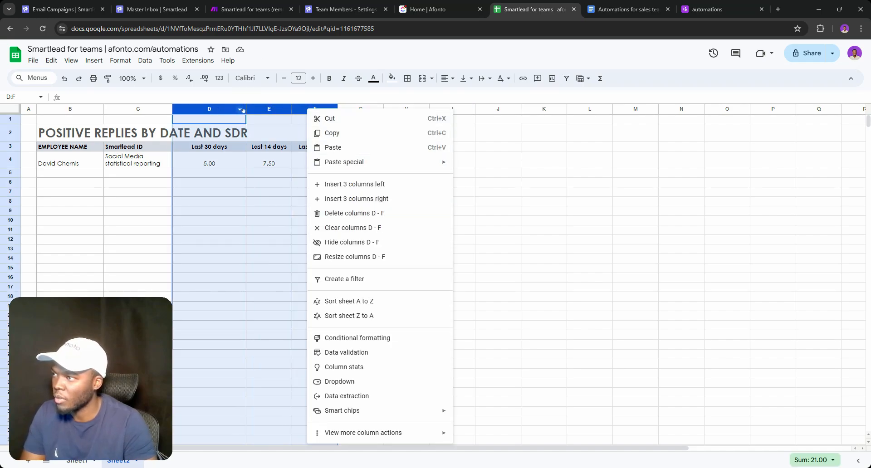
drag(246, 109, 250, 109)
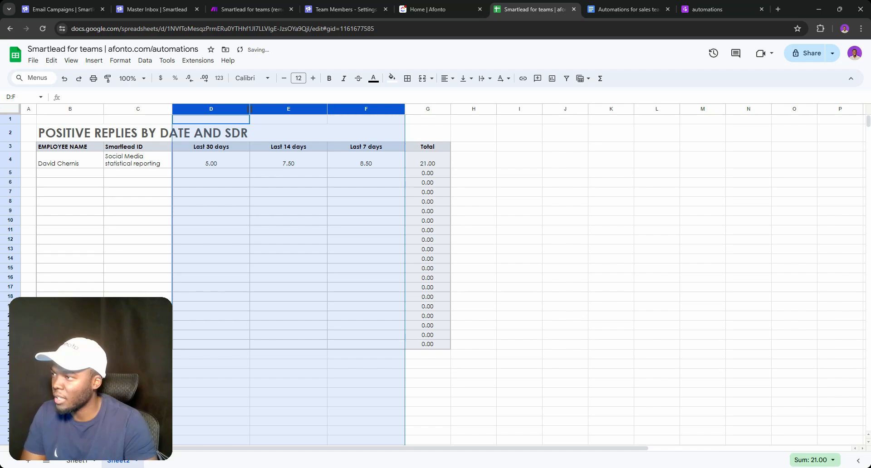
click(455, 173)
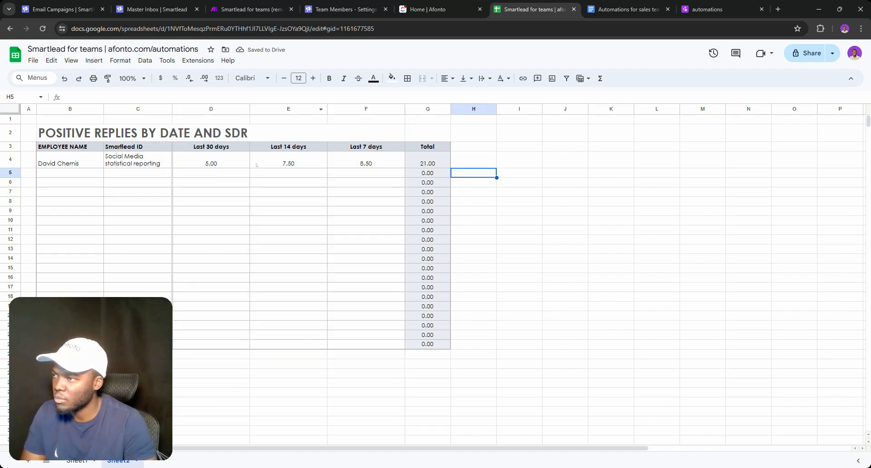
Enter a Smartlead ID in C4 and set the Last 30 days value to 50
click(223, 166)
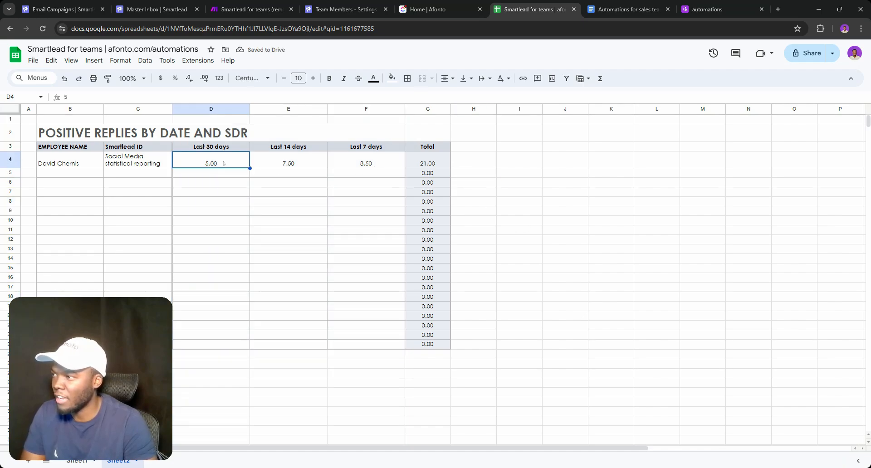
double_click(223, 163)
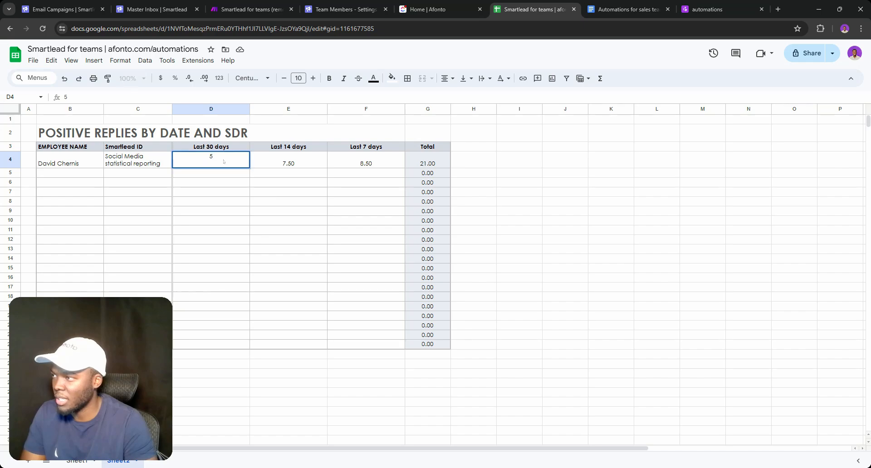
triple_click(159, 159)
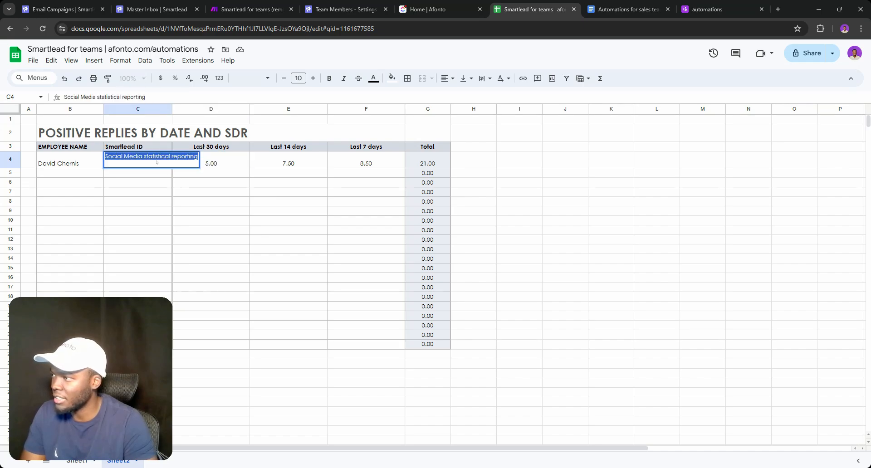
text(123144)
key(Return)
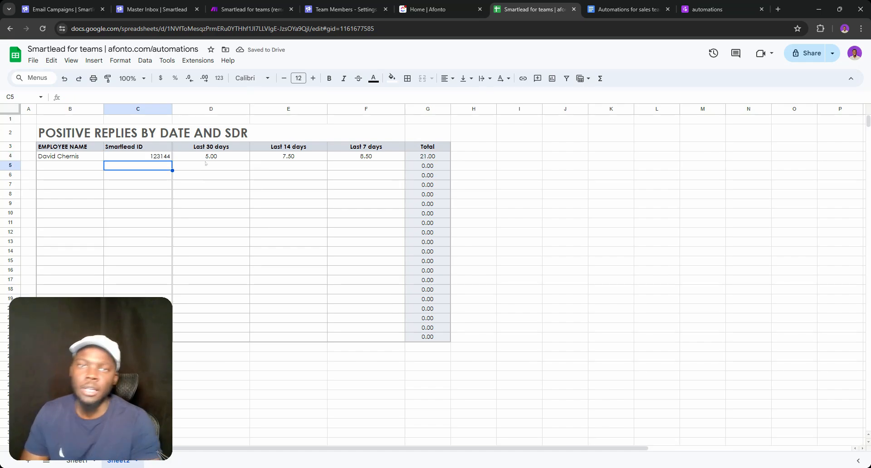
click(206, 156)
double_click(205, 156)
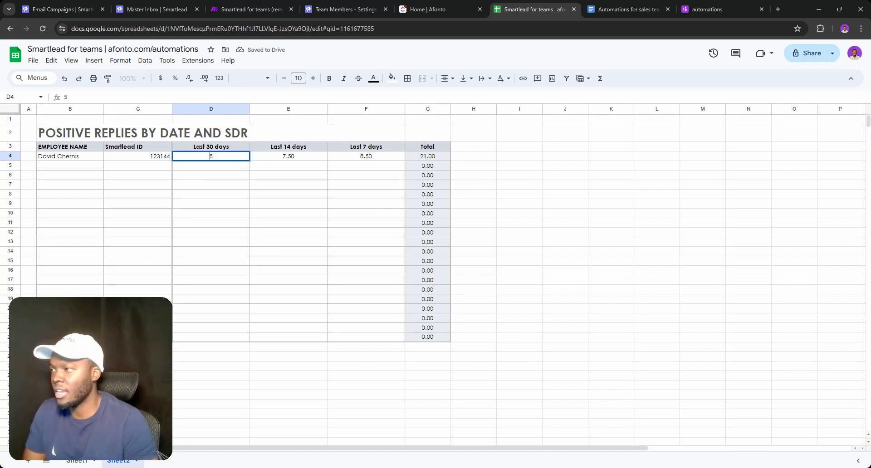
text(0)
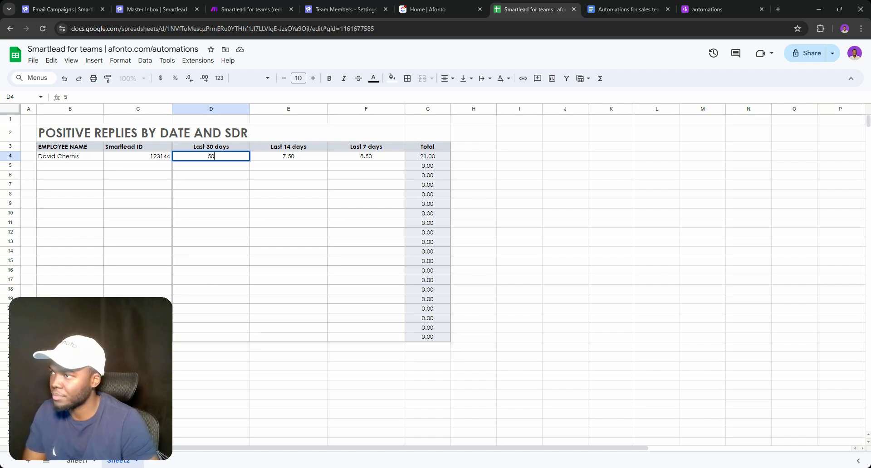
key(Return)
Remove decimals from the D4:G23 figures and set Last 14 and 7 days to 8 and 0
drag(308, 155, 335, 155)
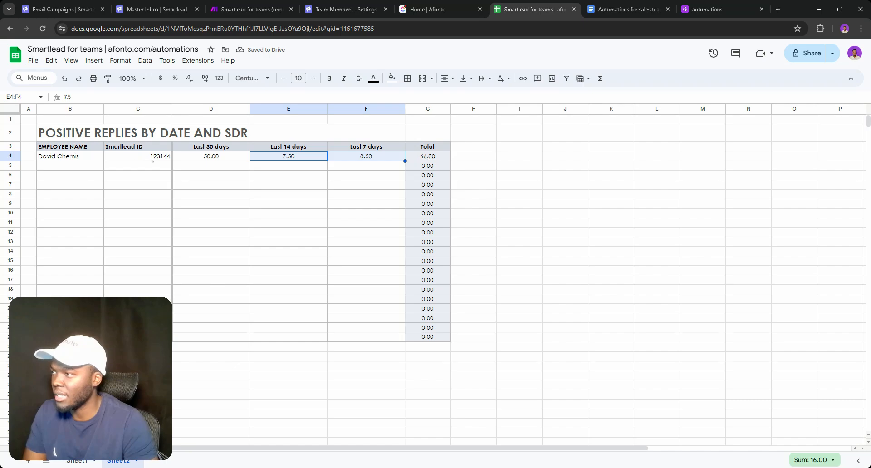
drag(184, 158, 421, 336)
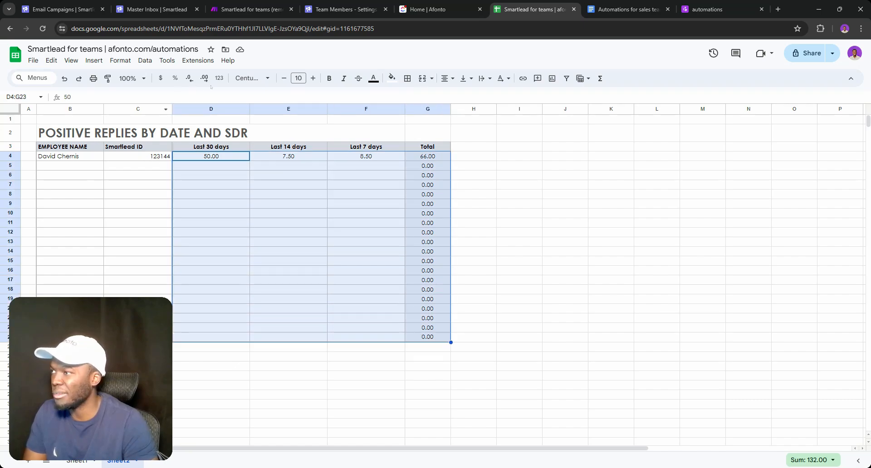
click(190, 78)
click(189, 78)
click(350, 264)
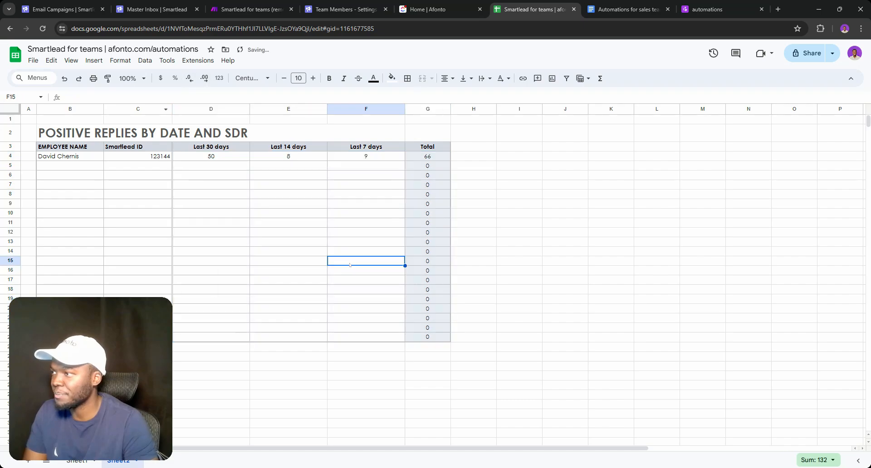
click(288, 156)
double_click(288, 156)
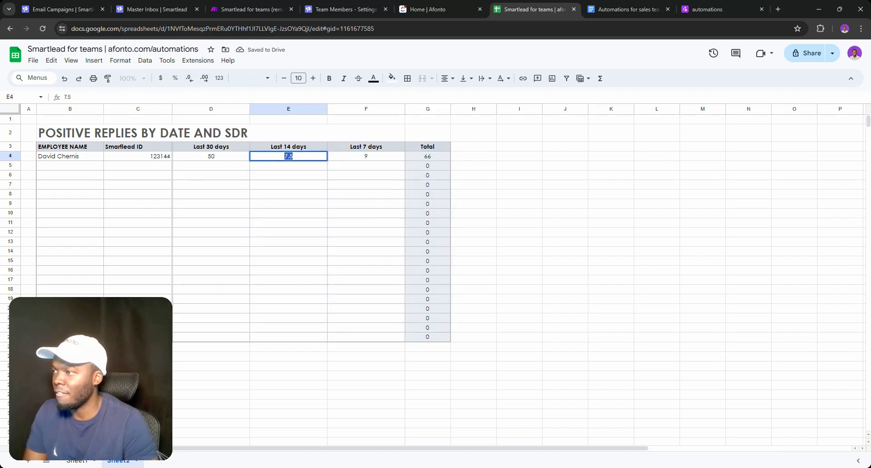
text(8)
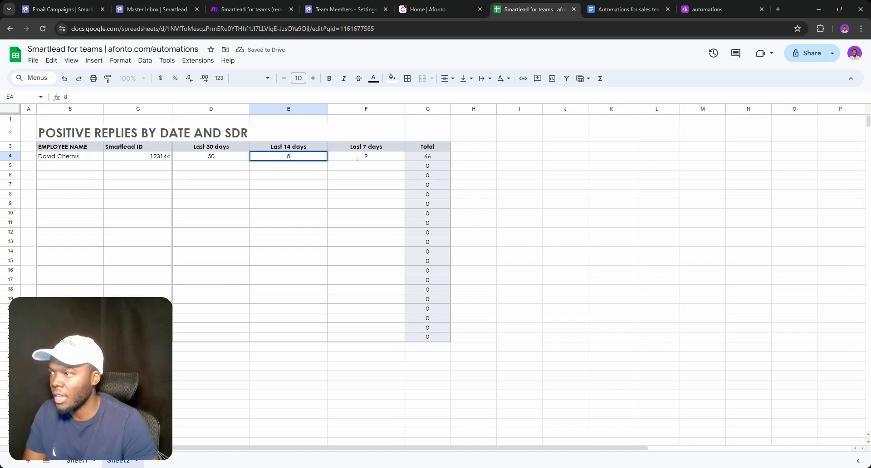
click(357, 159)
double_click(357, 158)
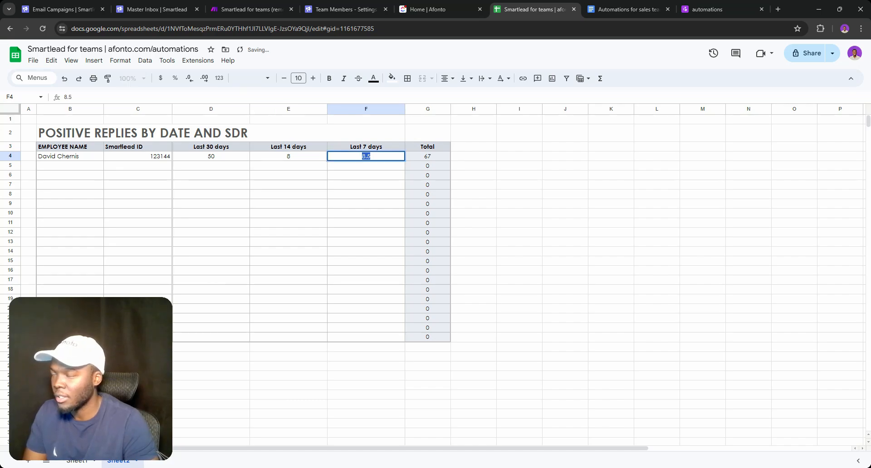
text(0)
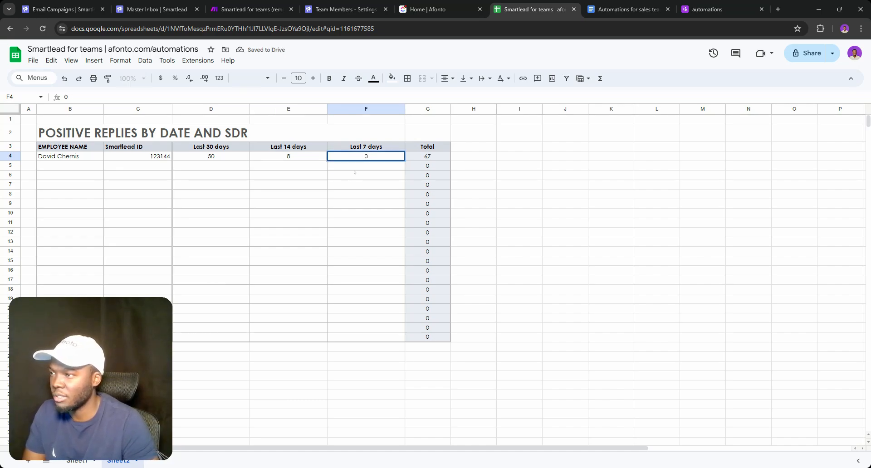
key(Return)
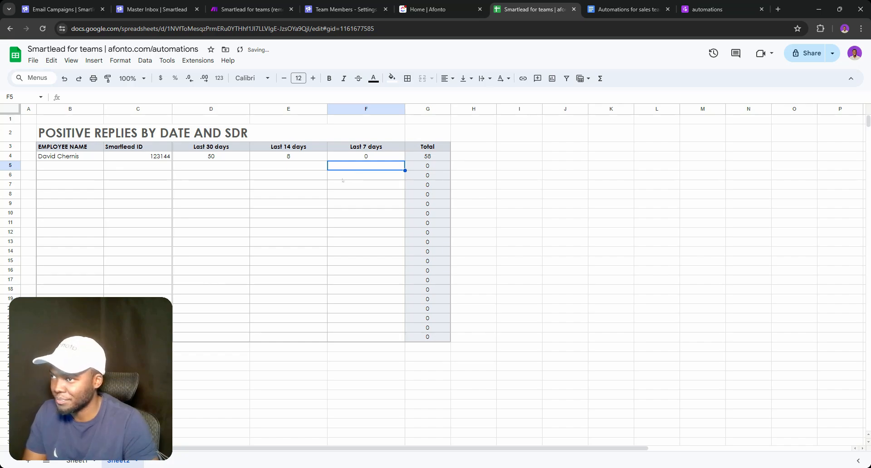
Copy the first employee's row B4:F4 and paste it into row 5
click(93, 157)
key(shift+Right)
key(shift+Right)
key(shift+Right)
key(shift+Right)
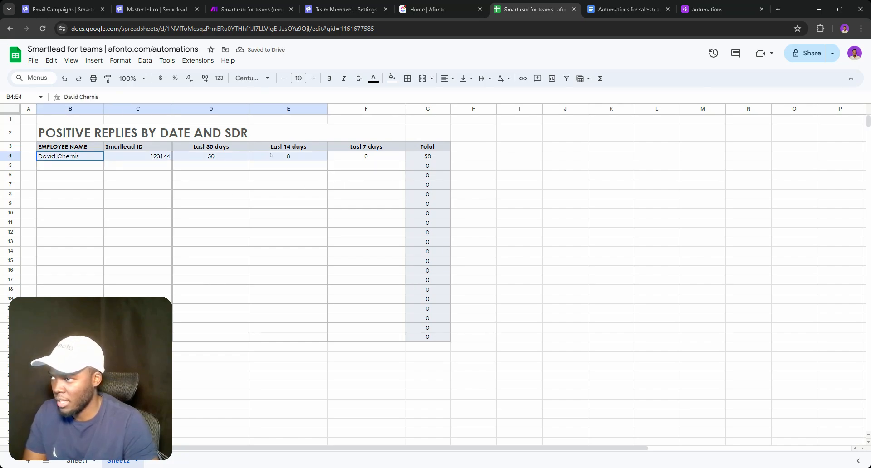
key(ctrl+c)
click(71, 166)
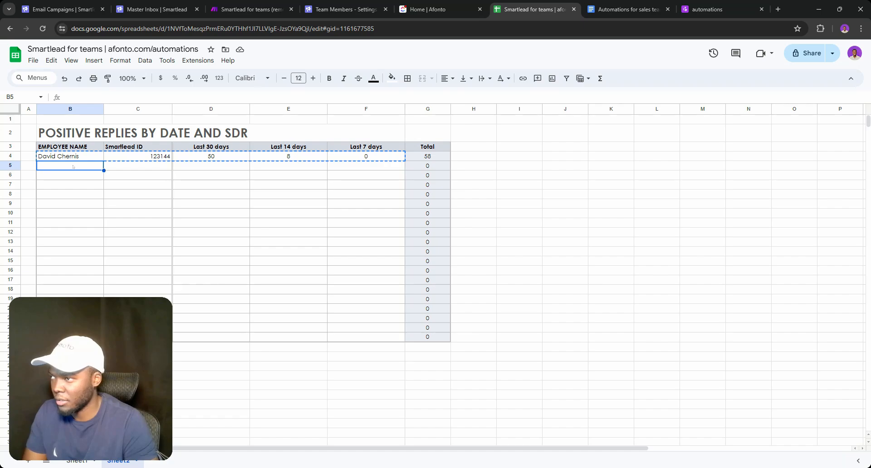
key(ctrl+v)
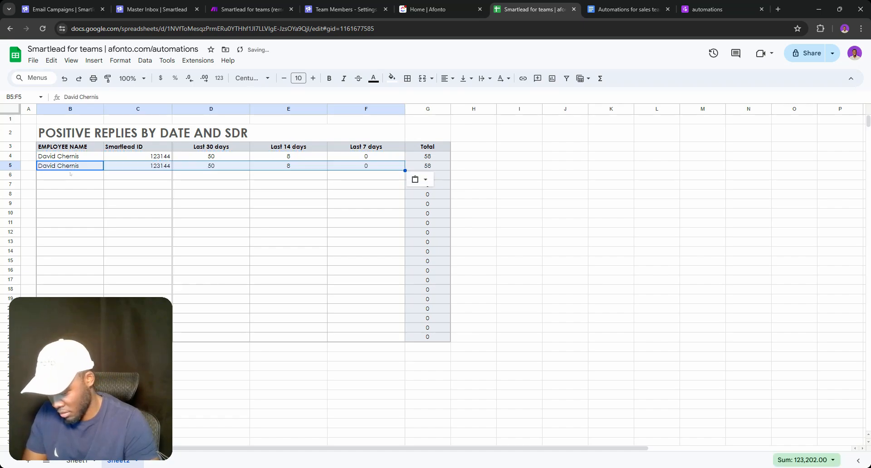
Replace the first name in the pasted B5 entry with the second employee's first name
click(68, 167)
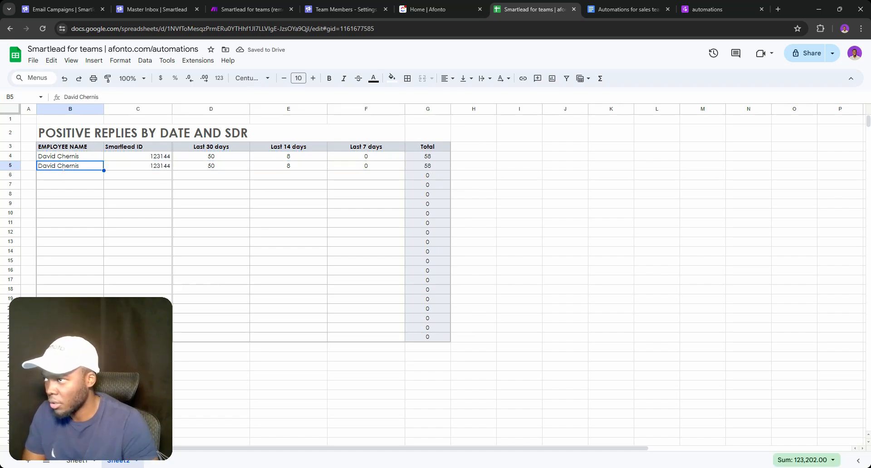
triple_click(63, 166)
click(62, 166)
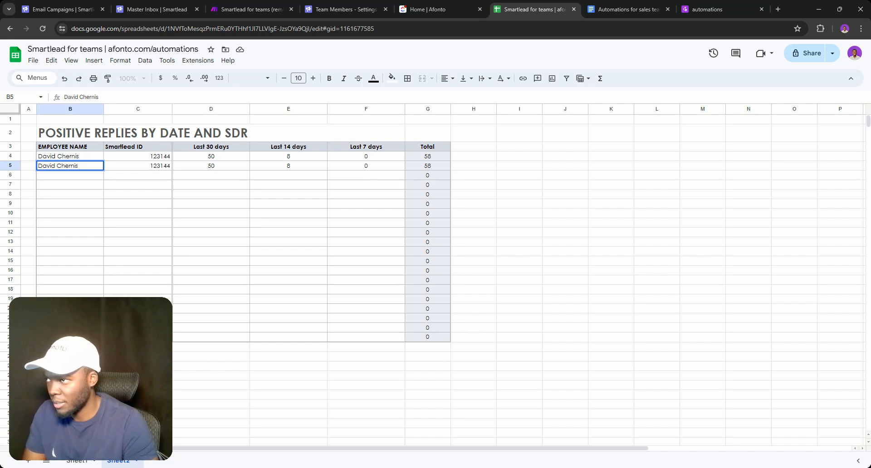
key(ctrl+a)
key(ctrl+shift+Left)
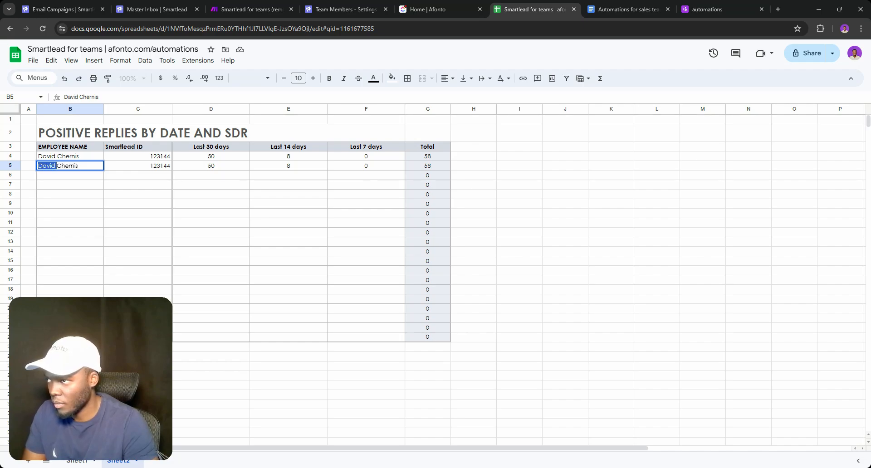
text(Jac)
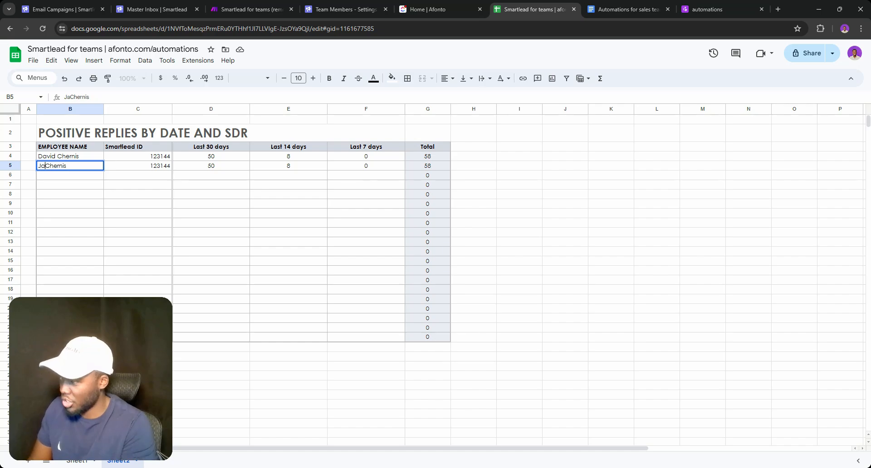
text(kie)
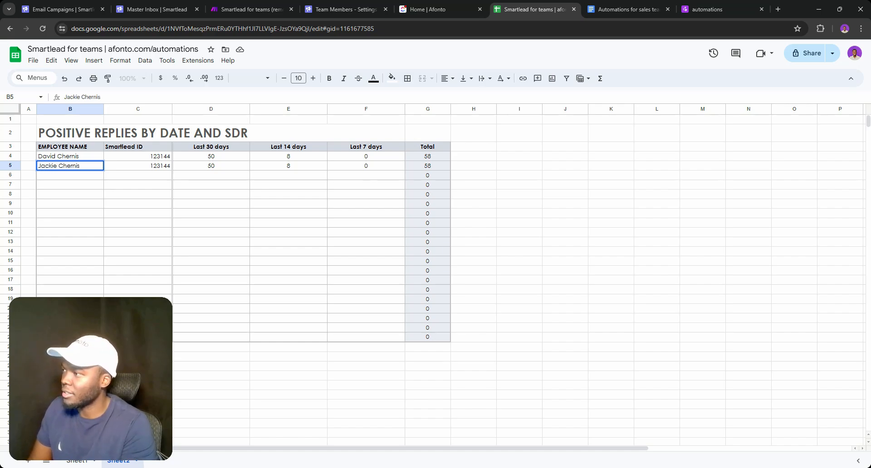
key(Tab)
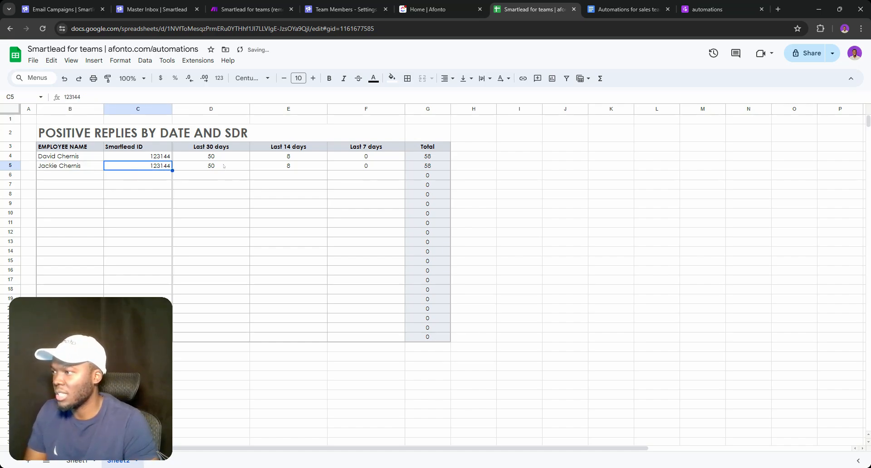
Enter reply counts 15, 15 and 7 in D5, E5 and F5
click(223, 166)
double_click(223, 166)
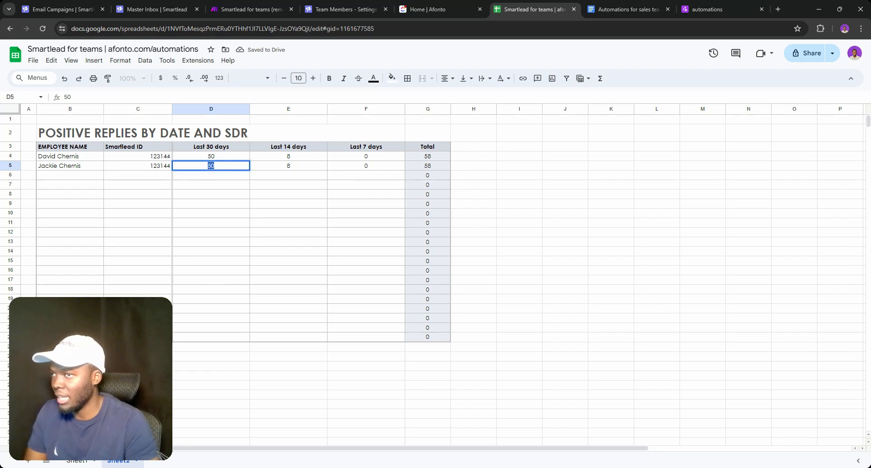
text(0)
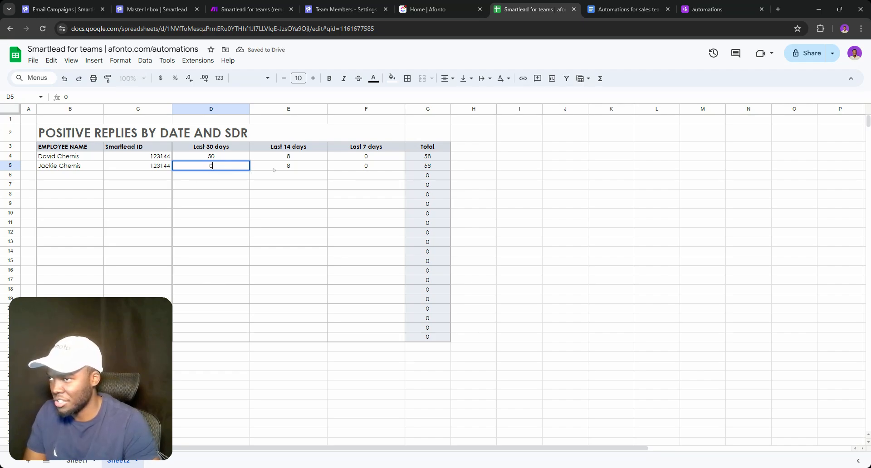
key(BackSpace)
text(1)
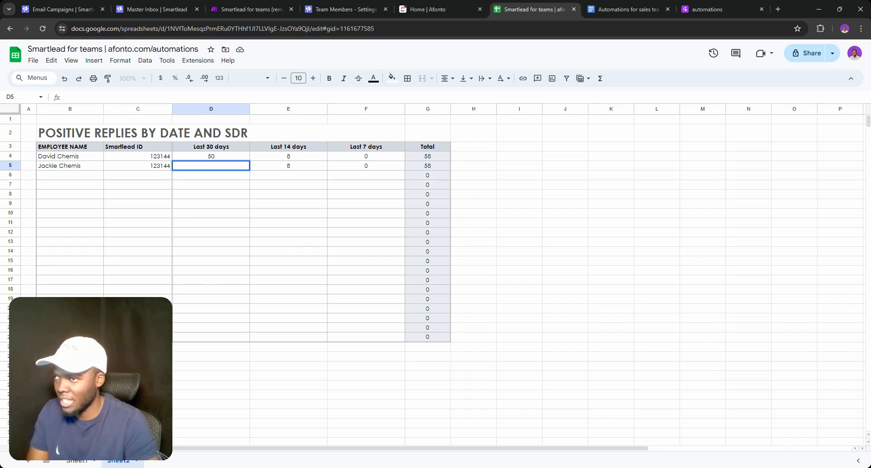
text(5)
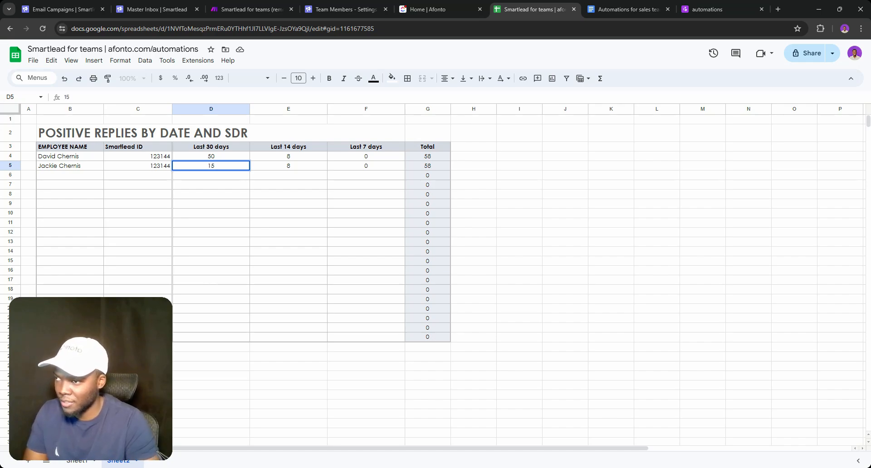
triple_click(285, 167)
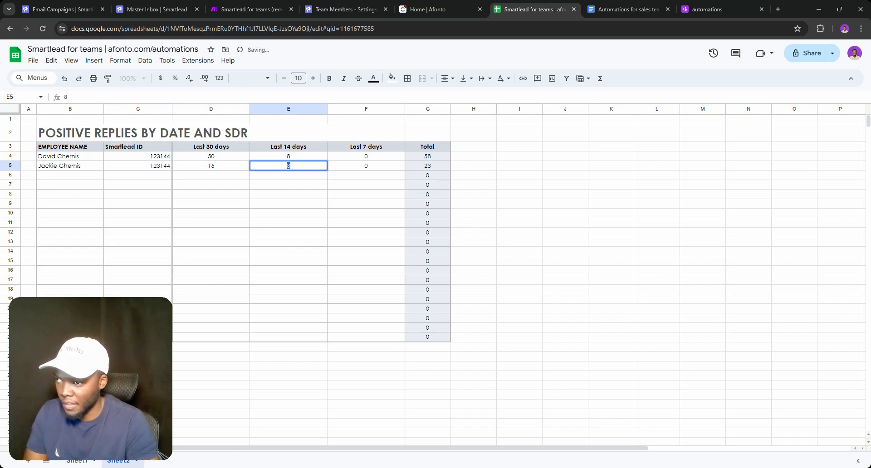
text(15)
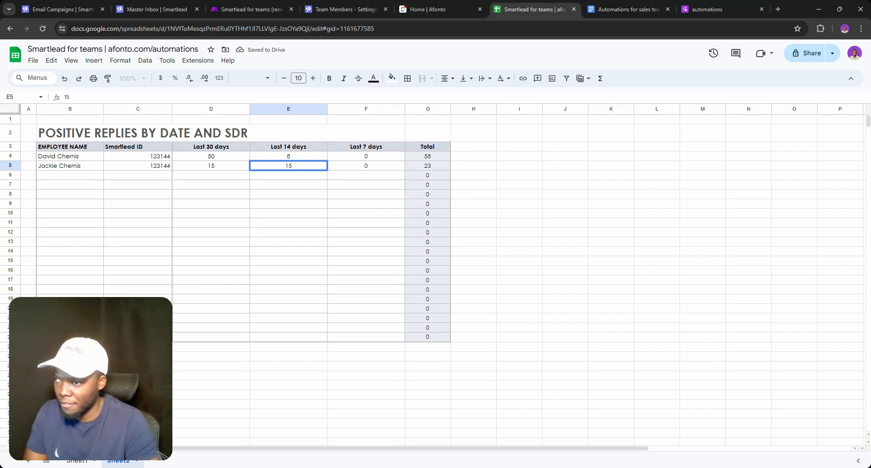
key(Return)
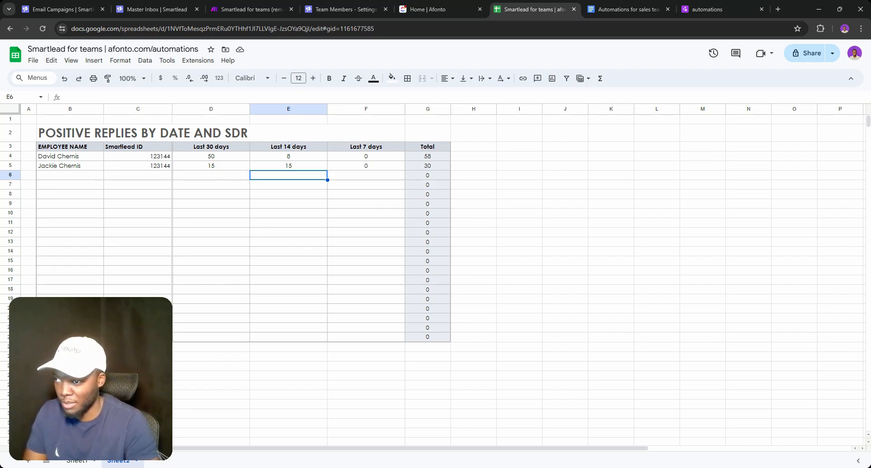
double_click(343, 167)
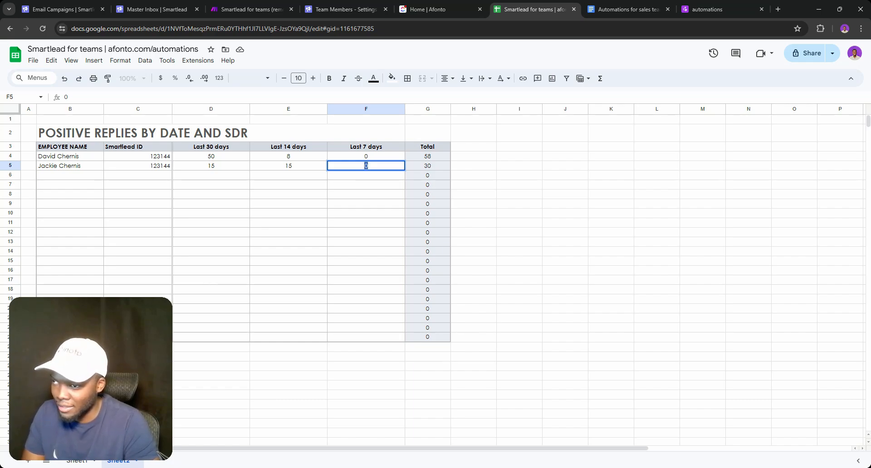
text(7)
click(364, 187)
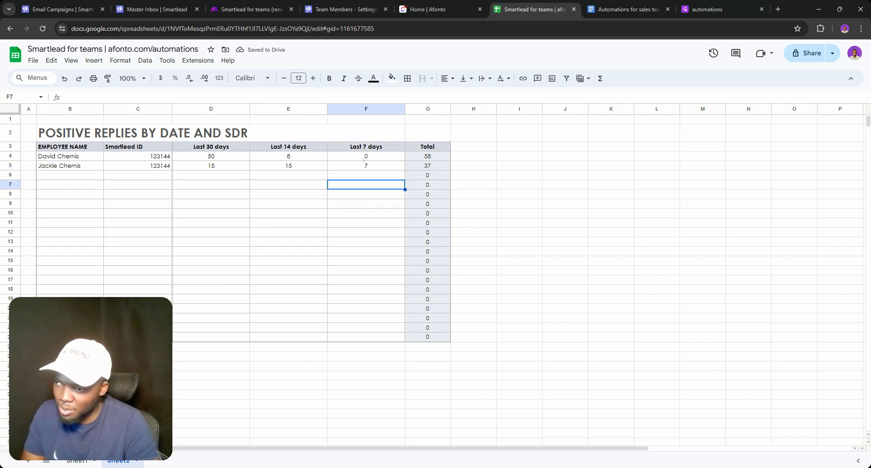
click(242, 157)
click(349, 158)
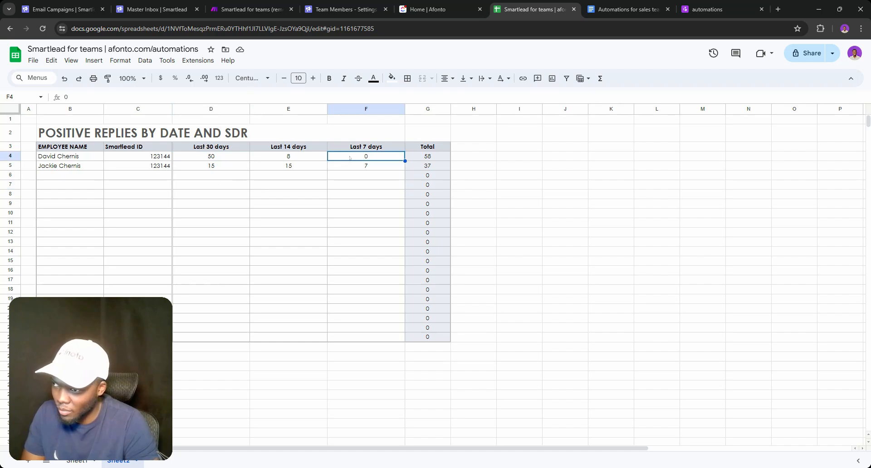
double_click(439, 156)
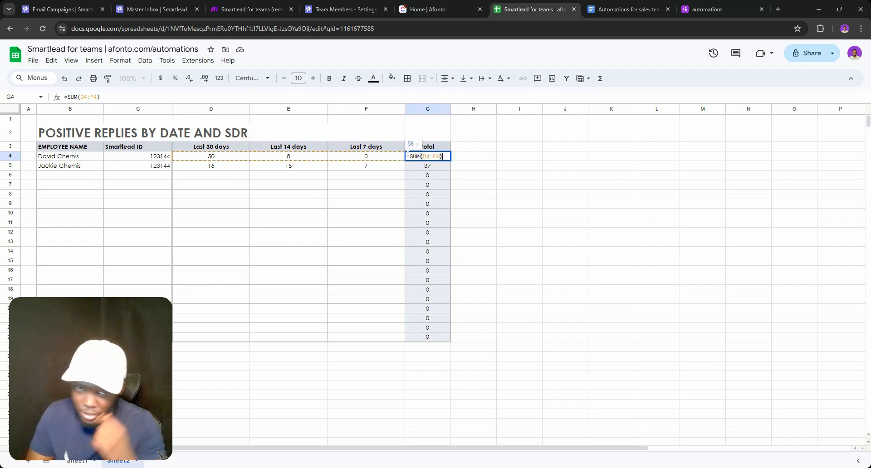
click(468, 141)
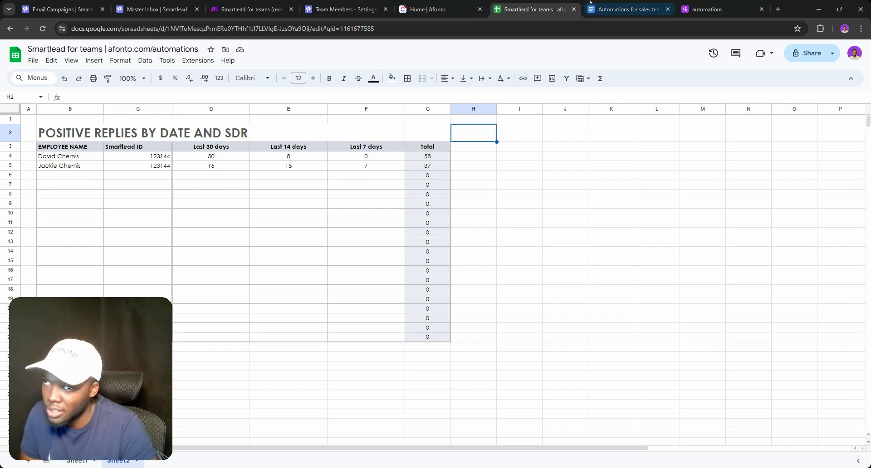
Change 'simple' to 'defined' in the Docs round robin line, then go back to Sheets
click(604, 9)
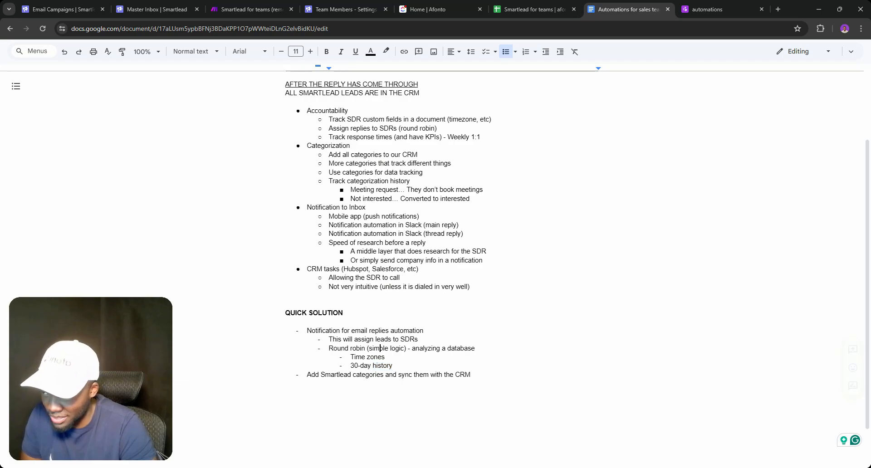
double_click(381, 349)
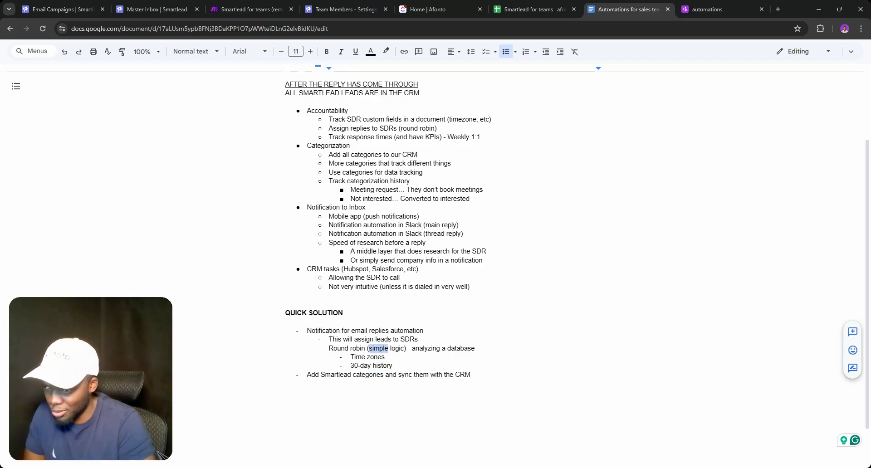
text(defined)
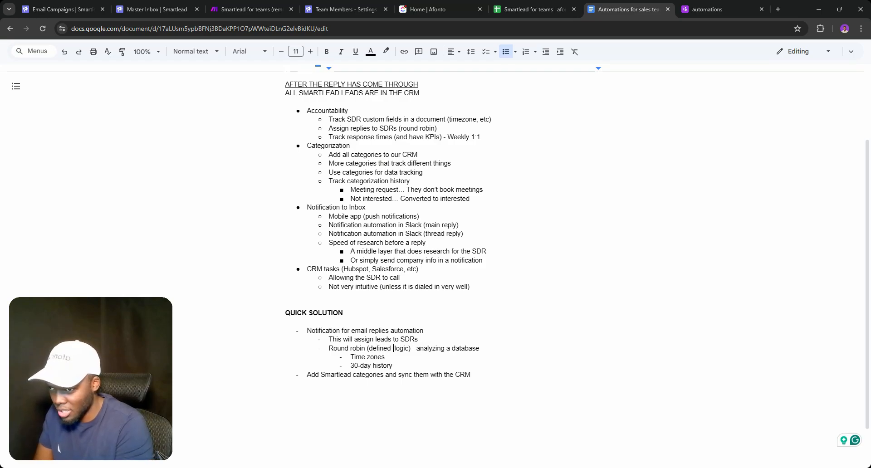
click(518, 10)
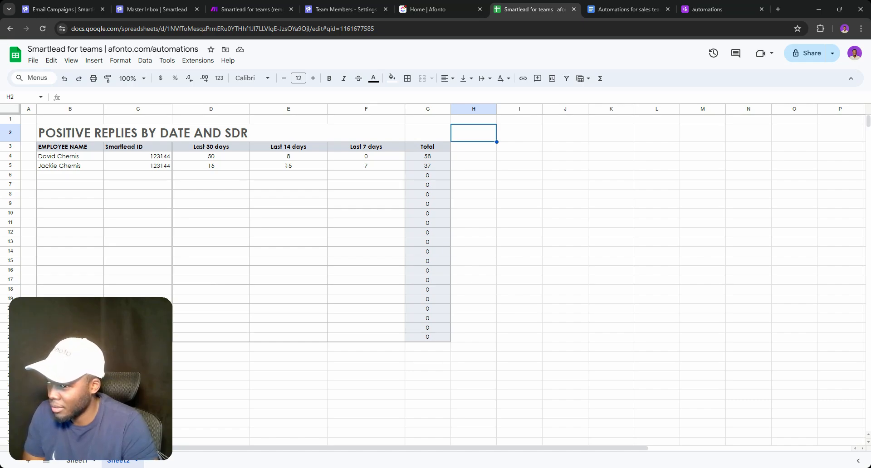
triple_click(83, 157)
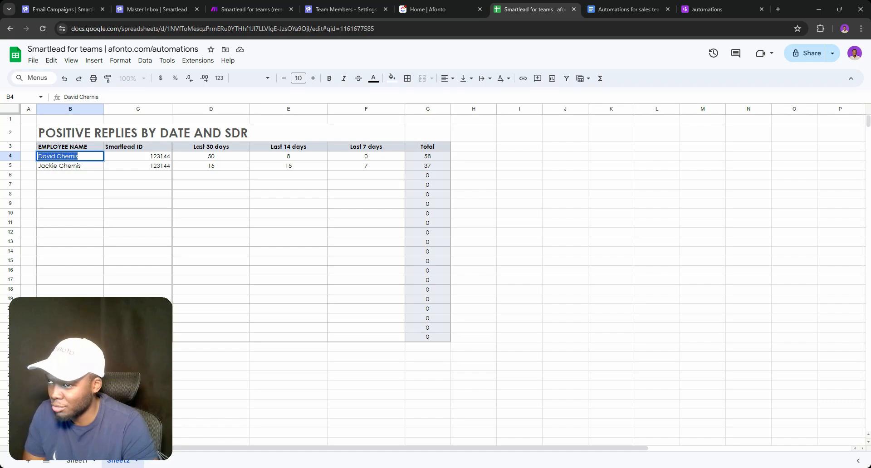
triple_click(65, 167)
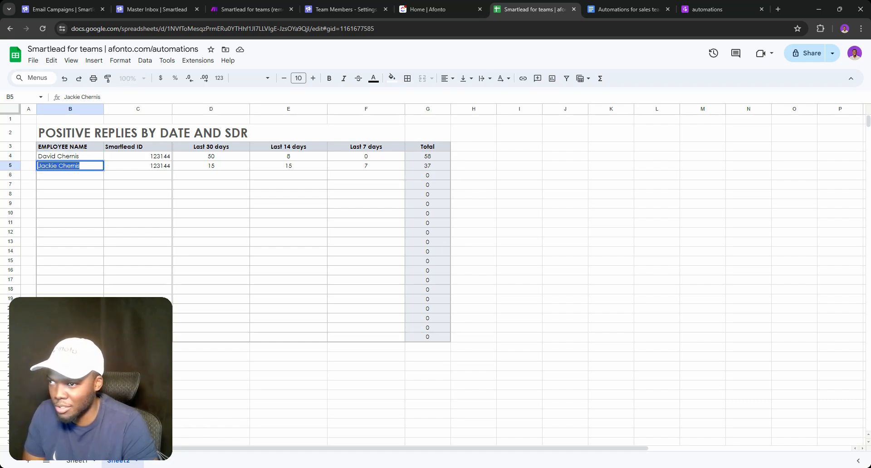
click(366, 166)
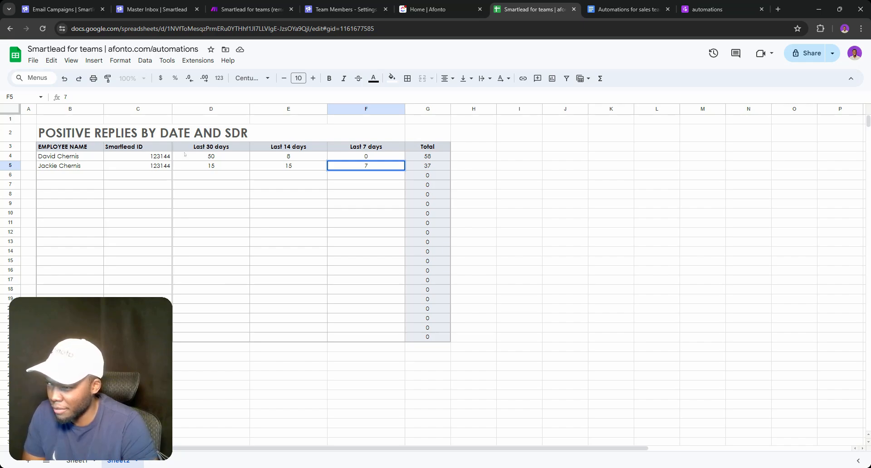
double_click(205, 157)
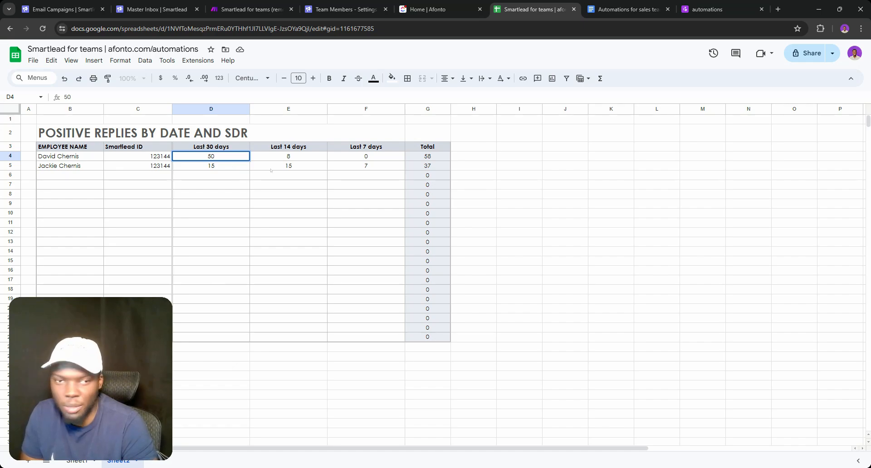
click(282, 216)
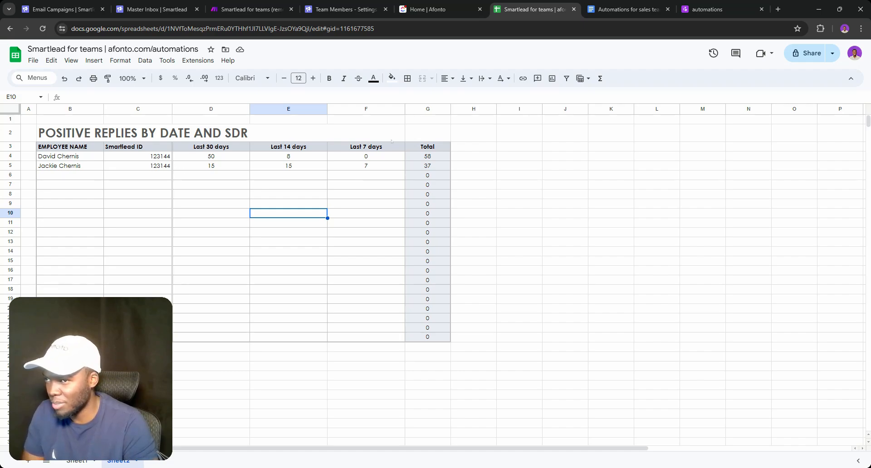
click(480, 147)
click(480, 156)
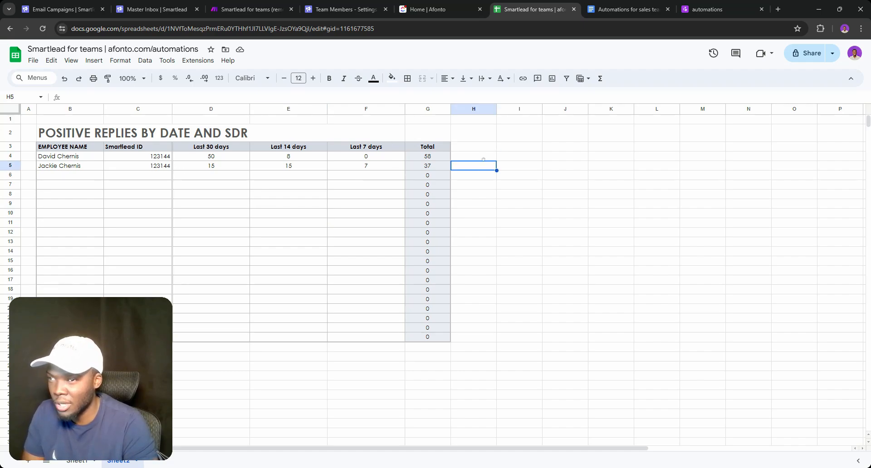
click(480, 147)
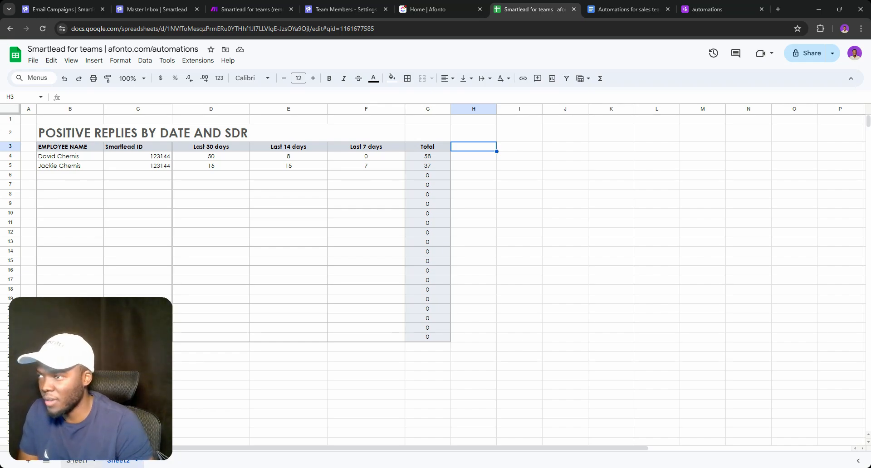
Delete column G, Assigned leads (last 30 days), from Sheet1, then move to Sheet2
click(66, 461)
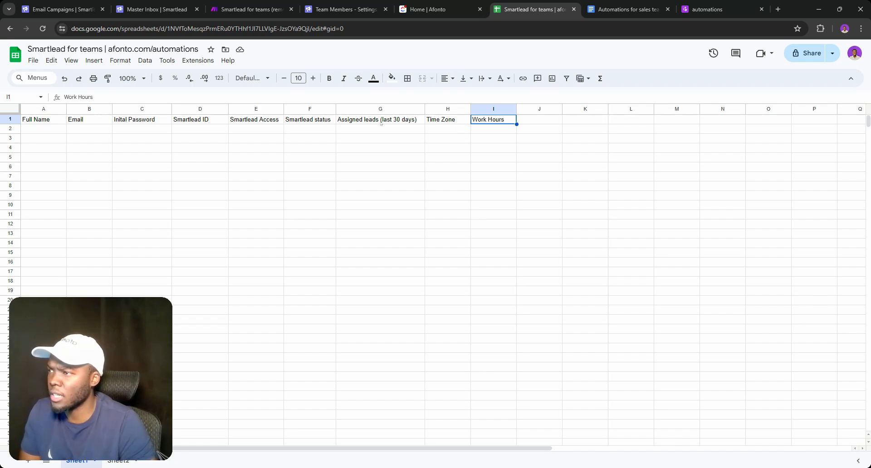
drag(367, 113, 485, 119)
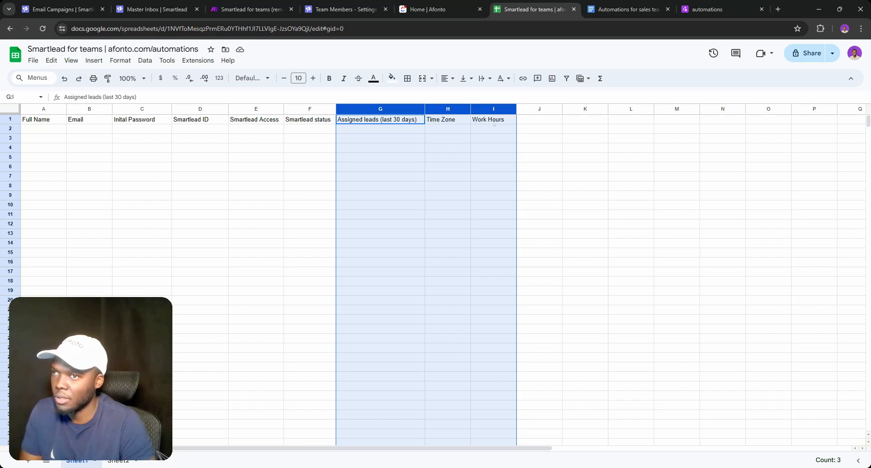
right_click(440, 111)
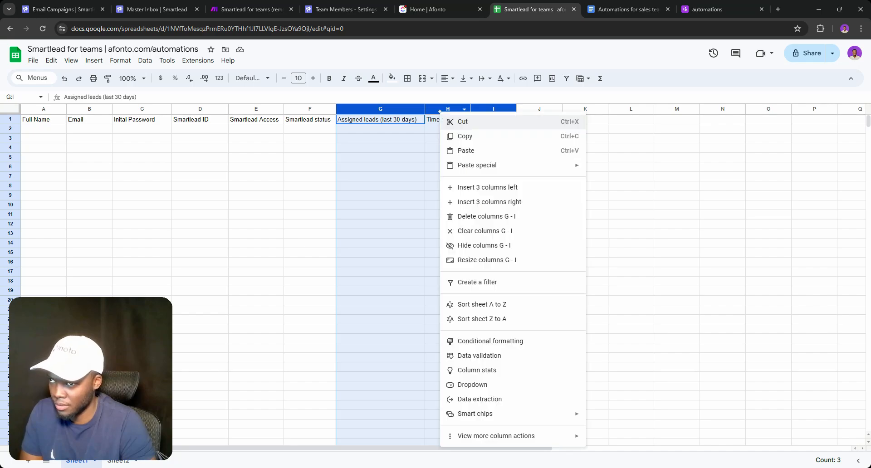
click(406, 131)
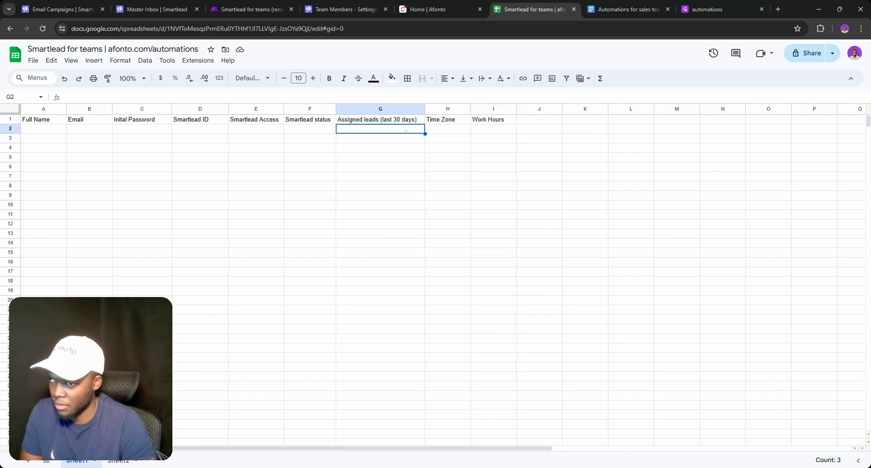
click(362, 108)
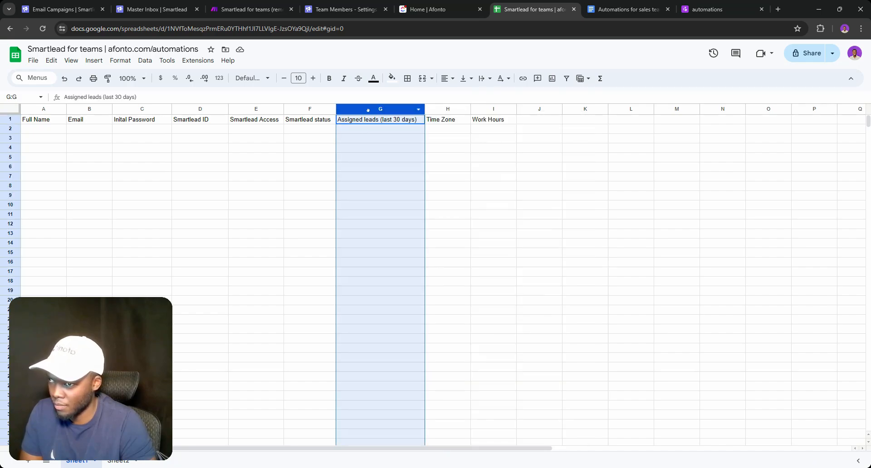
right_click(367, 110)
click(394, 212)
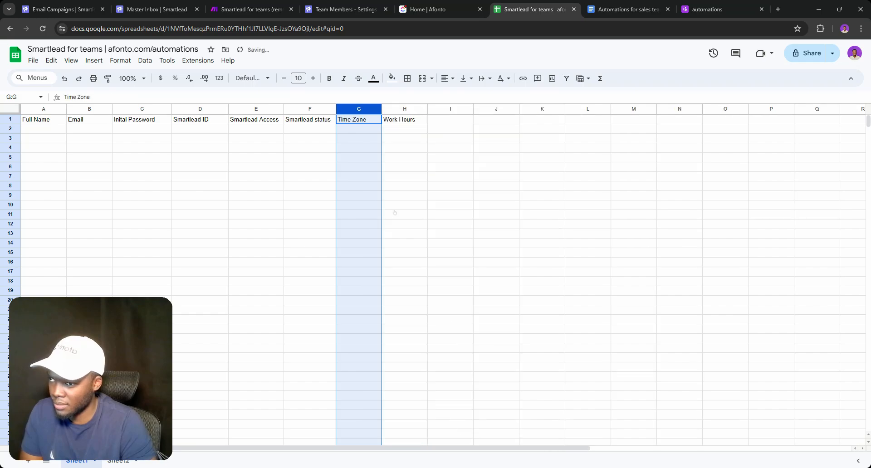
click(364, 131)
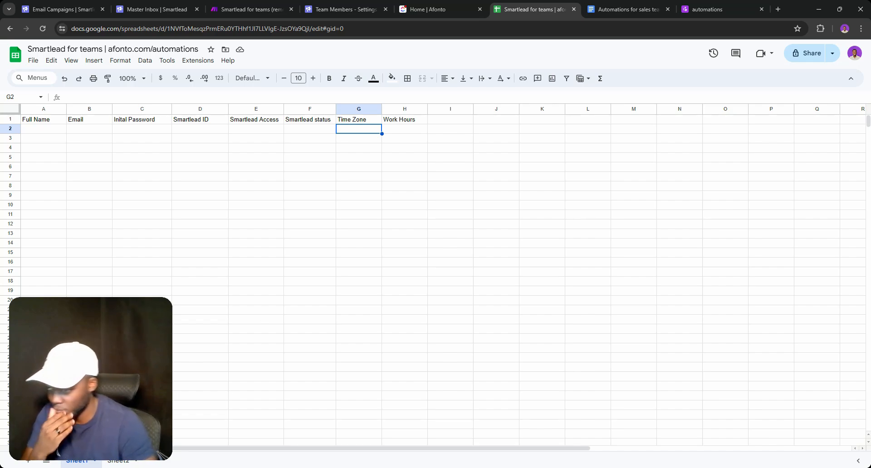
click(111, 460)
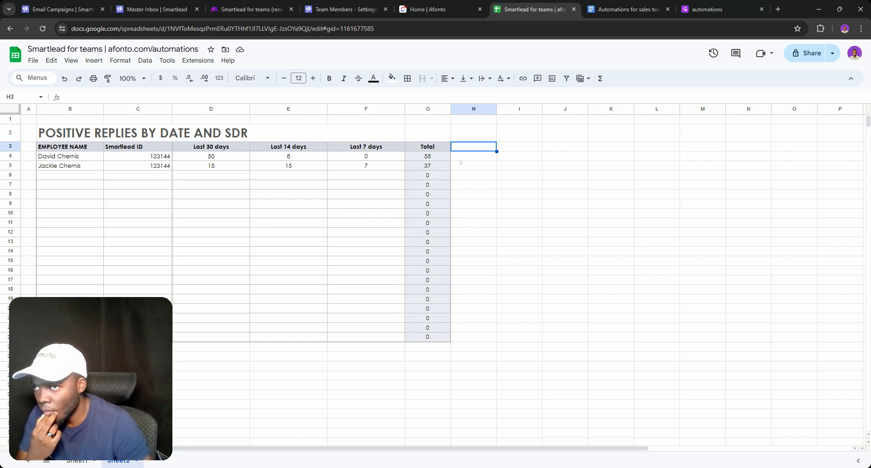
Type an Availability header into H3, then clear it again
key(Return)
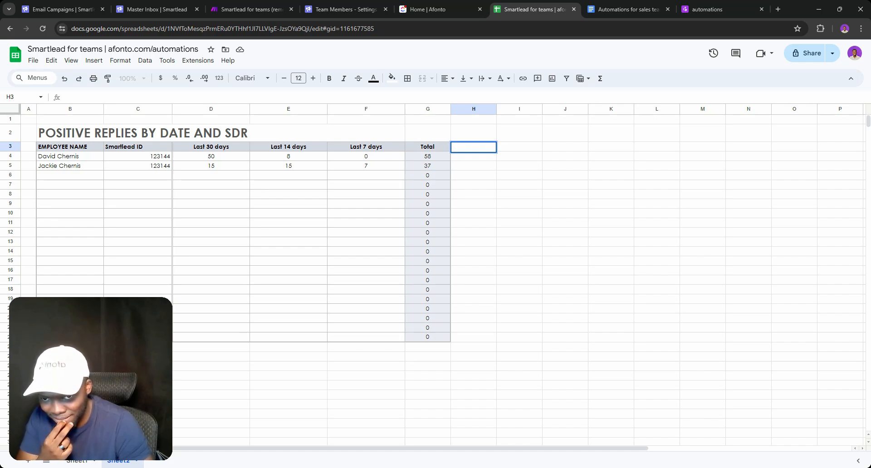
text(Status)
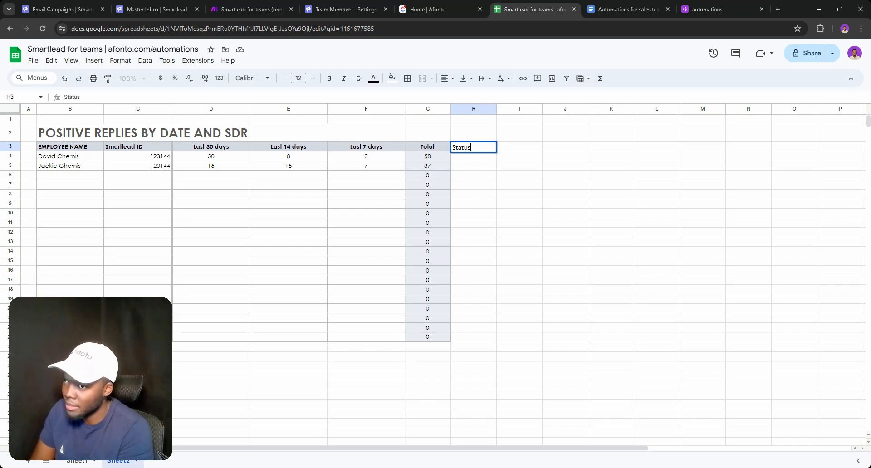
key(BackSpace)
key(BackSpace)
key(BackSpace)
key(BackSpace)
key(BackSpace)
key(BackSpace)
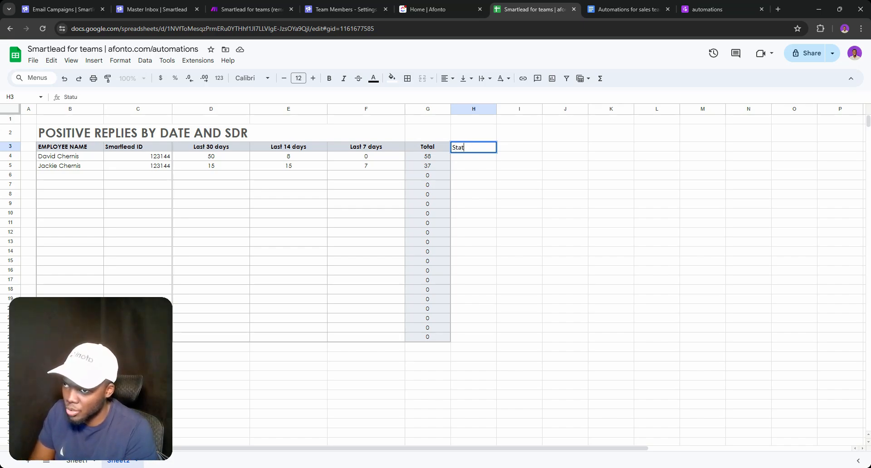
text(Avil)
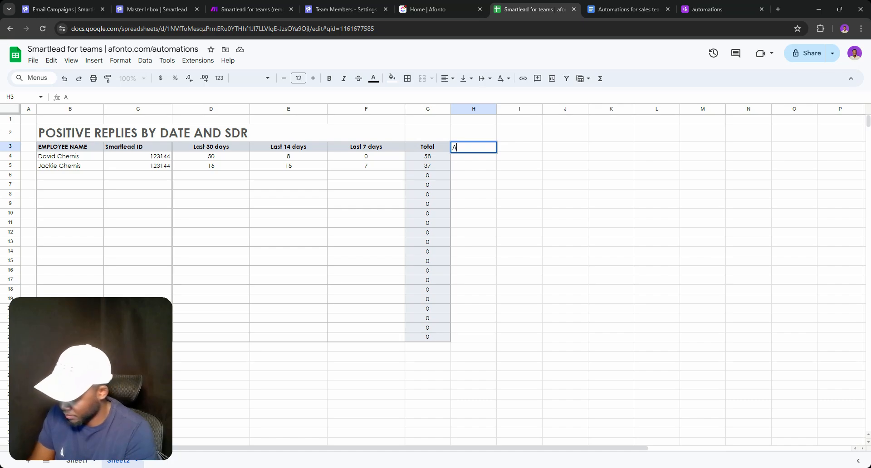
key(BackSpace)
key(BackSpace)
text(a)
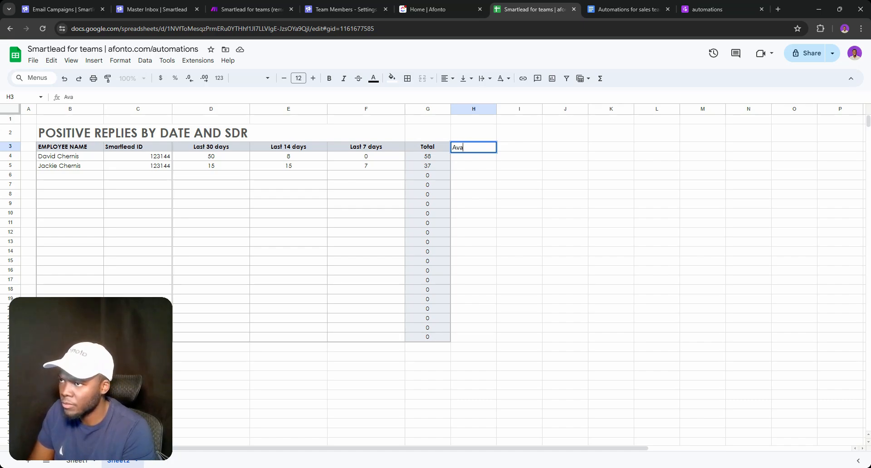
text(ilability)
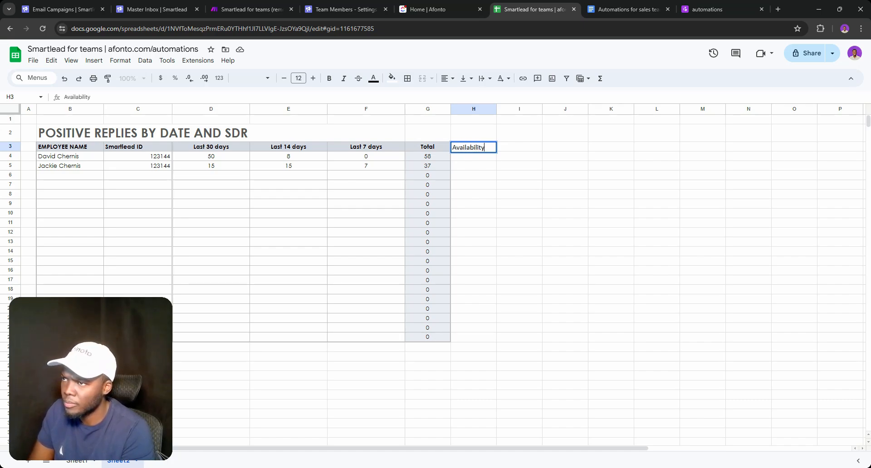
key(Return)
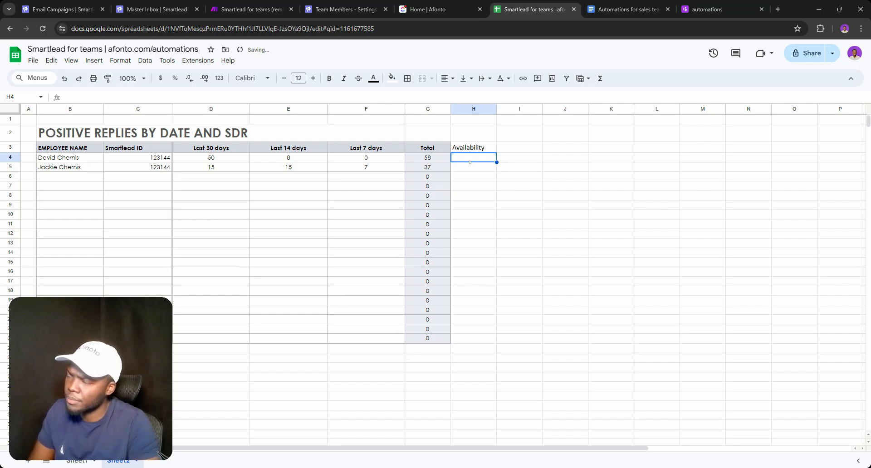
key(Return)
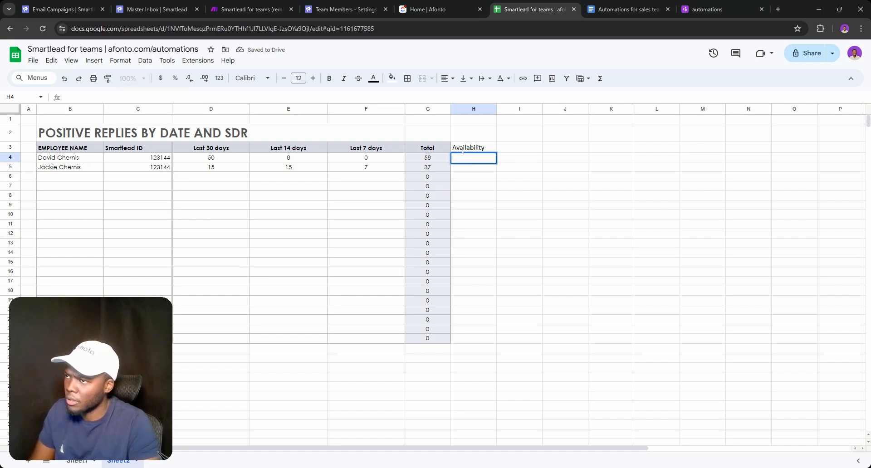
click(466, 149)
key(Delete)
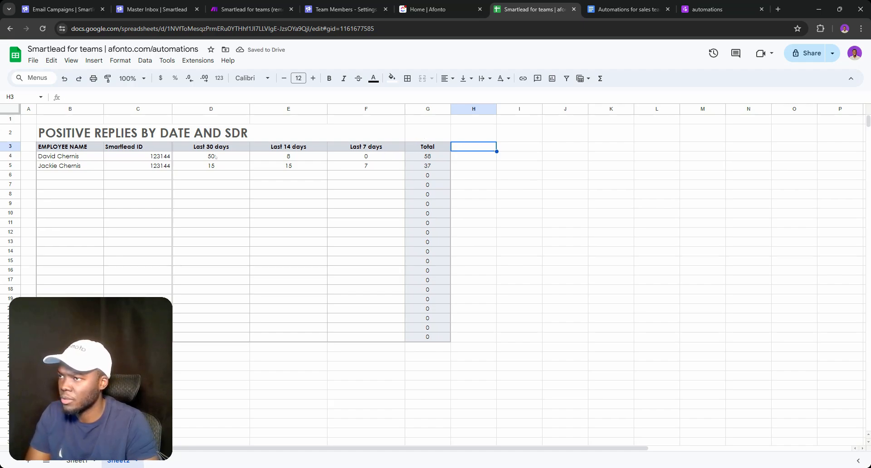
Copy the formatted Smartlead ID column into column H, retitled Availability and centred
drag(131, 184, 138, 281)
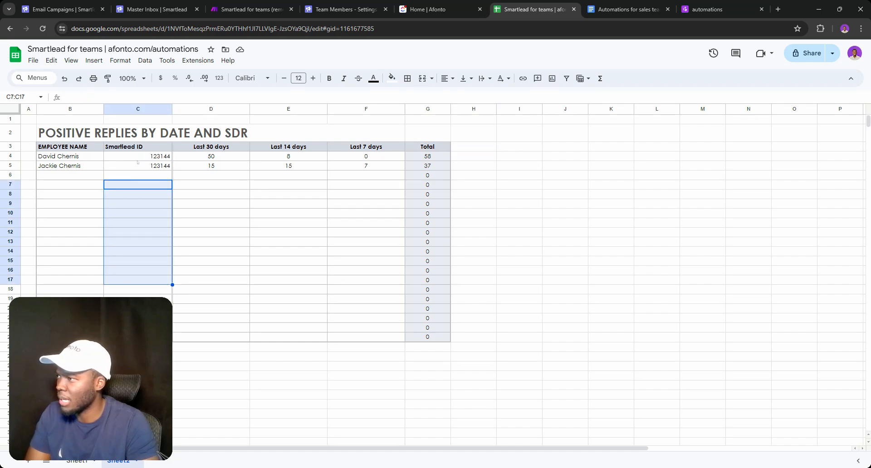
drag(133, 146, 141, 337)
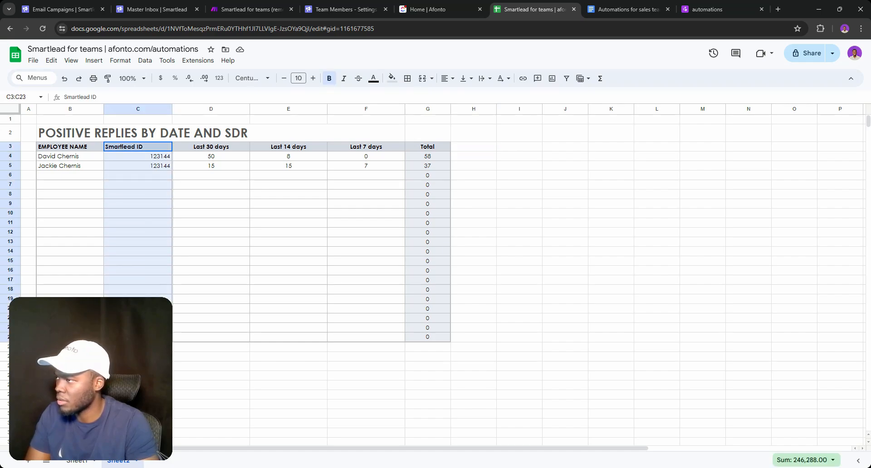
key(ctrl+c)
click(474, 146)
key(ctrl+v)
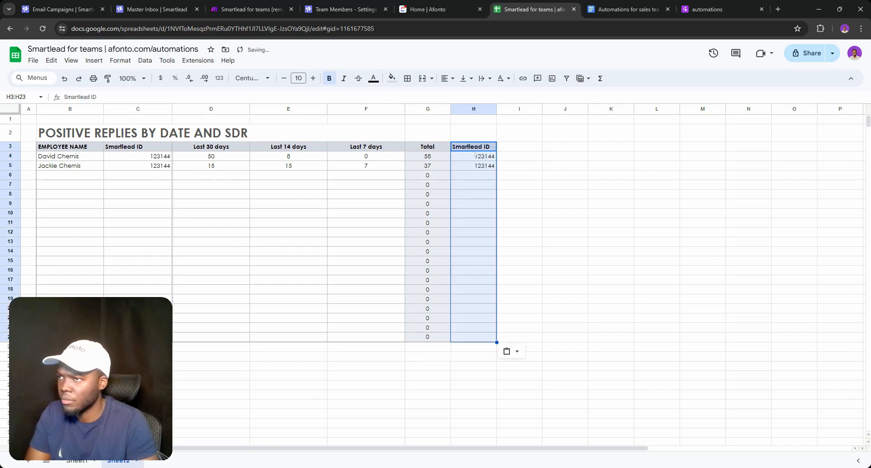
click(489, 181)
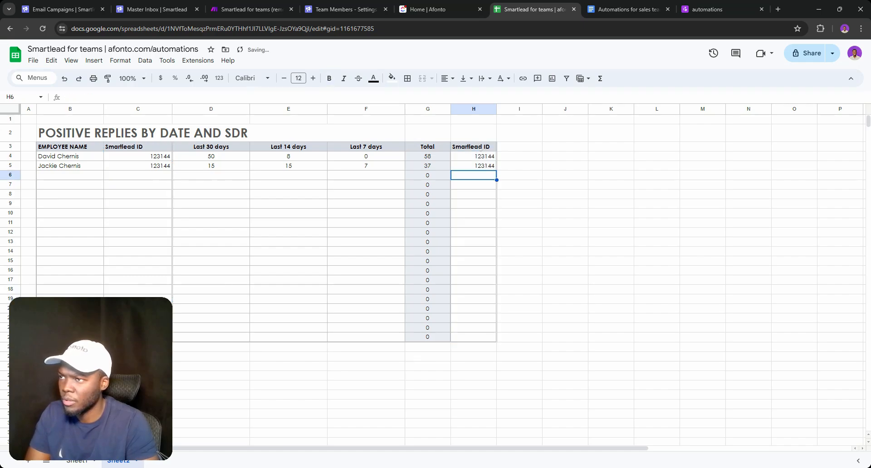
triple_click(481, 148)
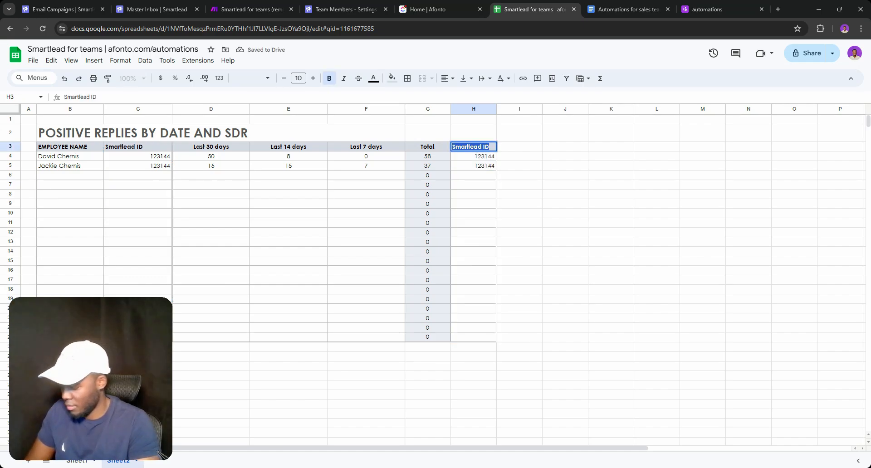
text(Availa)
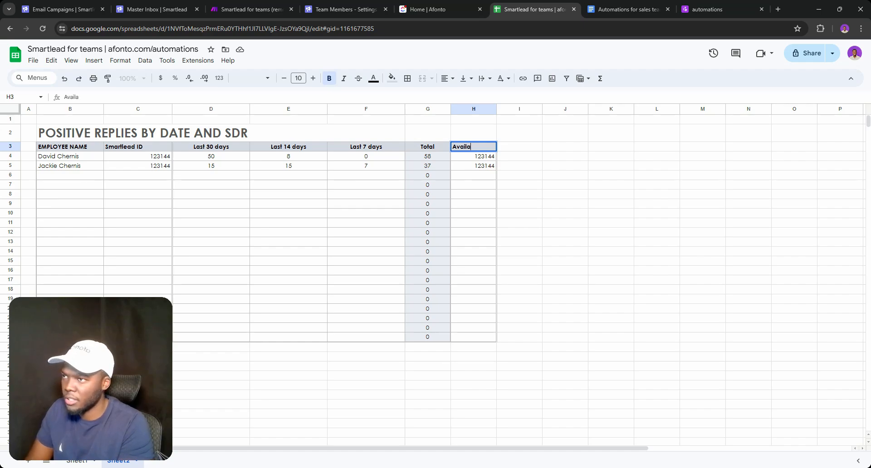
text(bility)
key(Return)
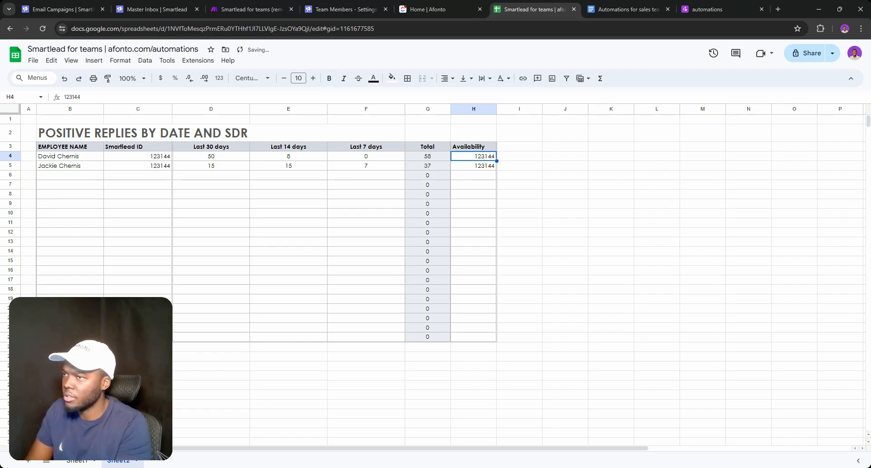
click(474, 149)
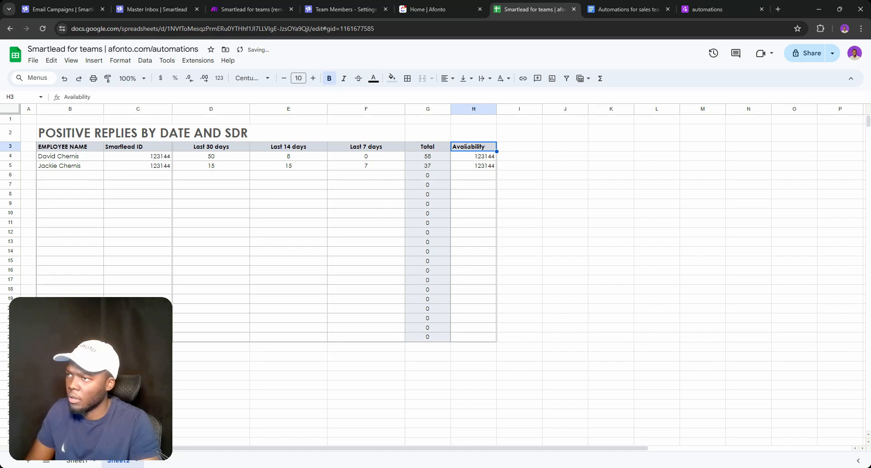
click(445, 78)
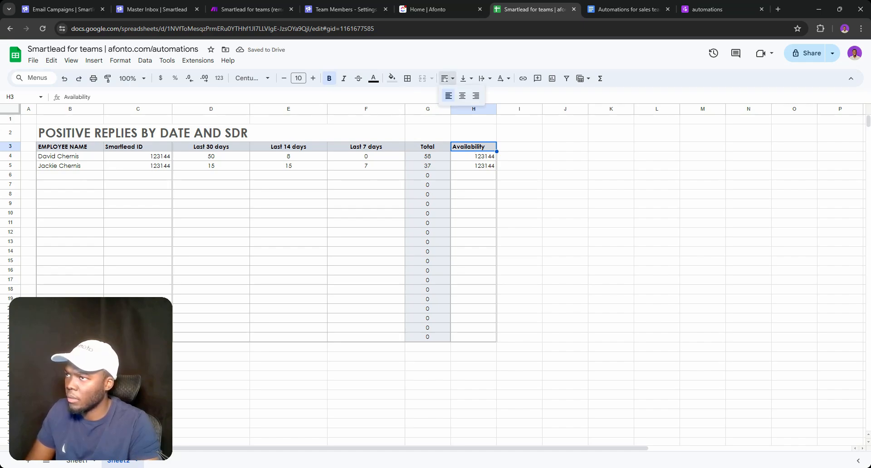
click(461, 96)
Enter Available in cell H4
click(475, 156)
double_click(475, 156)
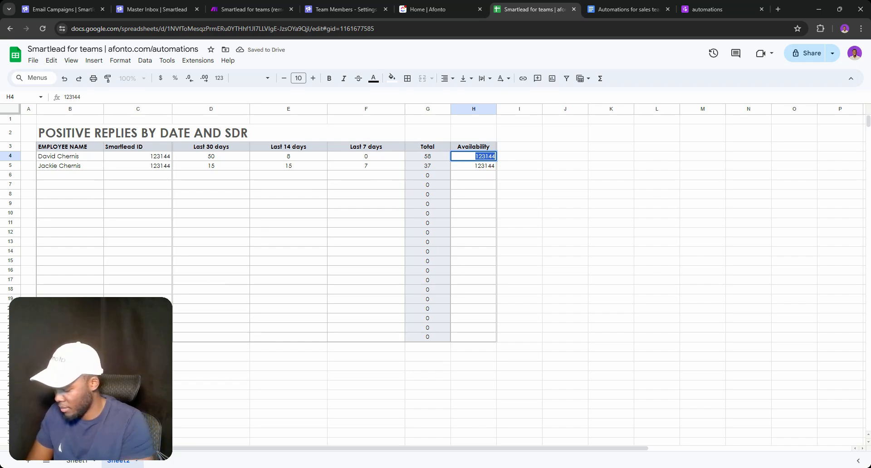
text(Av)
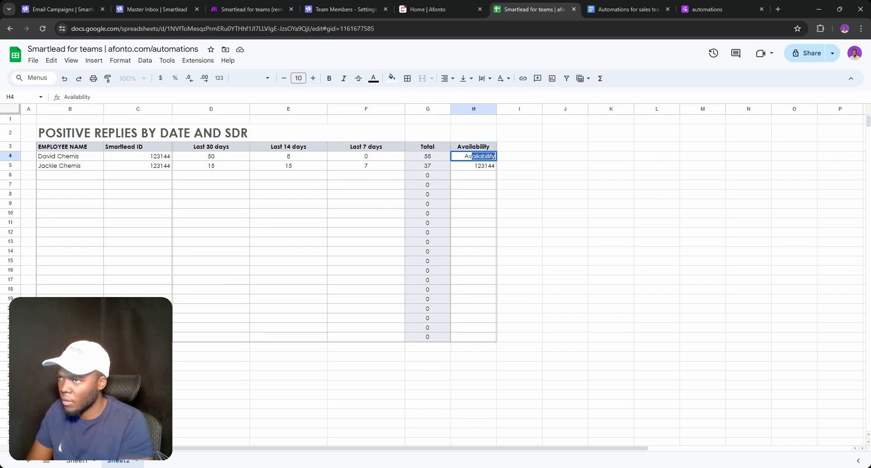
key(Tab)
key(Left)
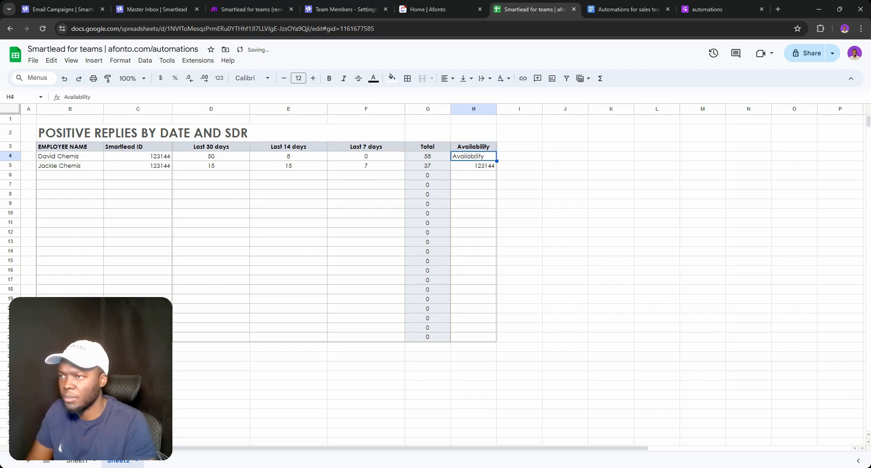
key(Return)
key(BackSpace)
key(BackSpace)
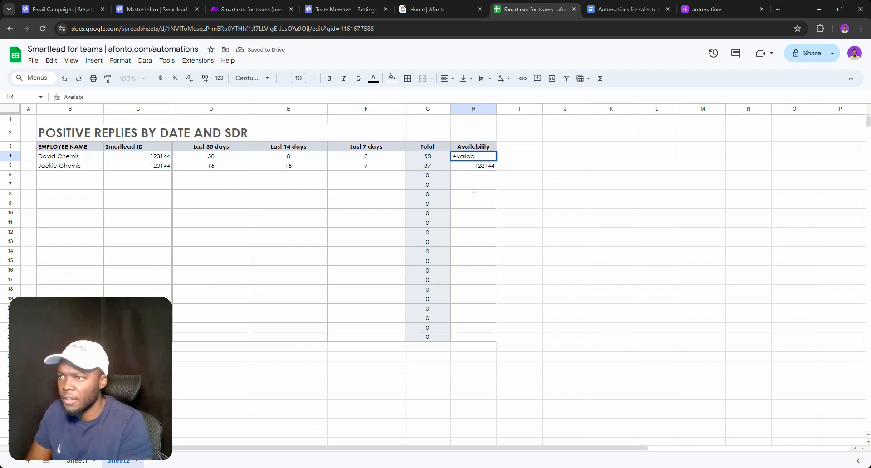
key(BackSpace)
key(BackSpace)
key(BackSpace)
text(le)
key(Return)
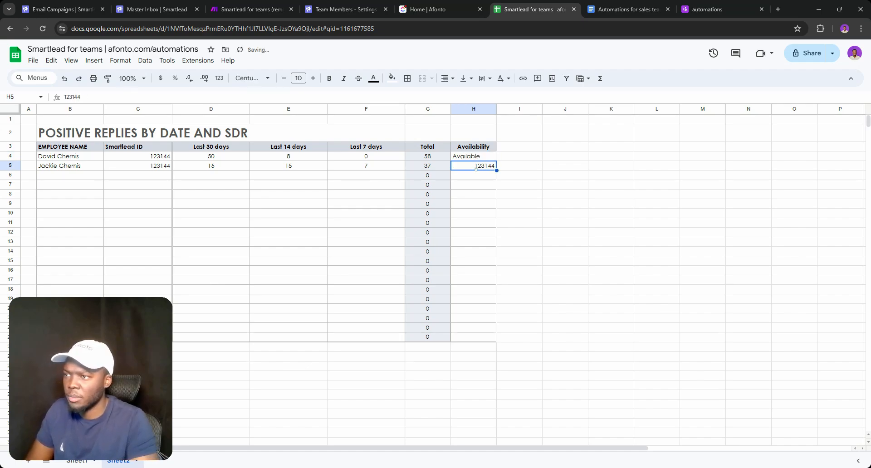
Copy Available from H4 into H5, replacing 123144
key(Return)
key(ctrl+a)
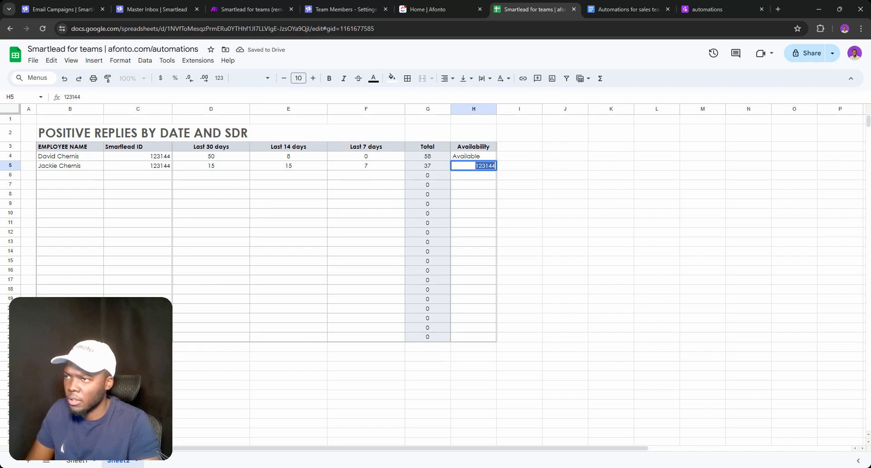
double_click(477, 159)
key(ctrl+a)
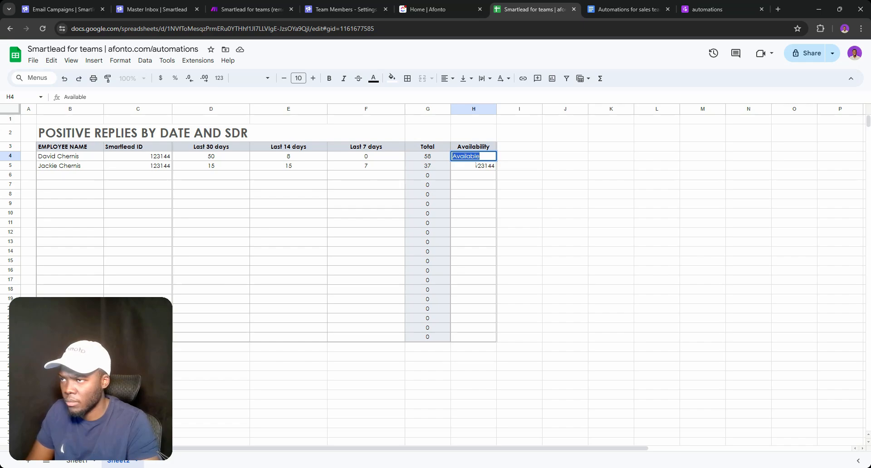
key(ctrl+c)
click(475, 166)
key(ctrl+v)
click(473, 173)
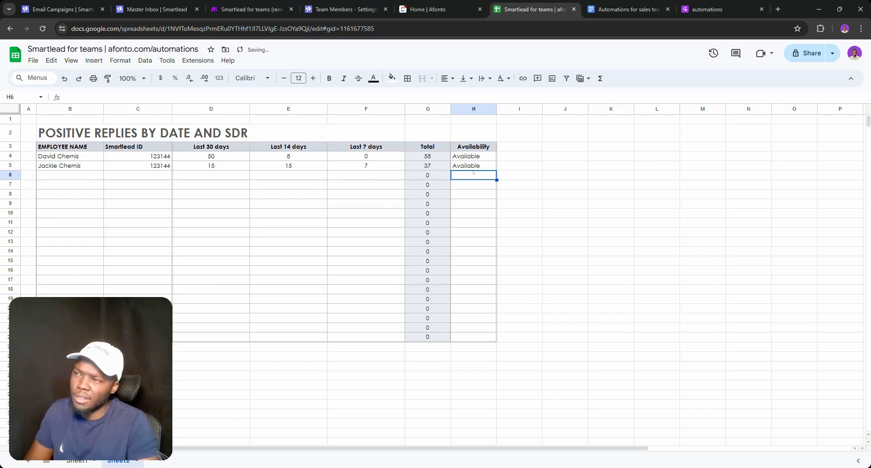
Centre-align the Availability cells H4:H23
click(474, 156)
drag(477, 203, 476, 232)
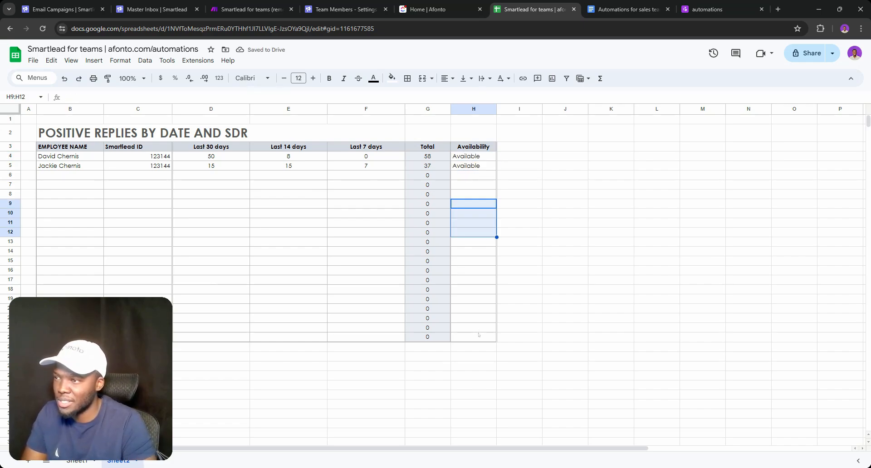
click(479, 336)
drag(465, 156, 481, 337)
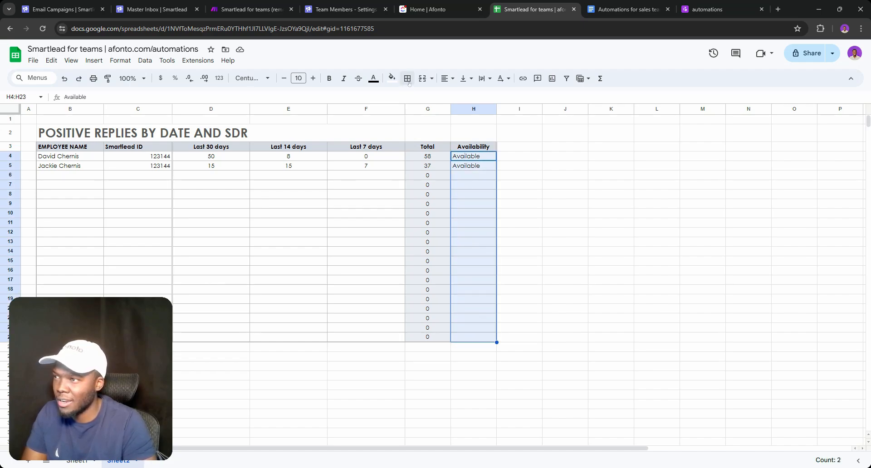
click(446, 78)
click(460, 96)
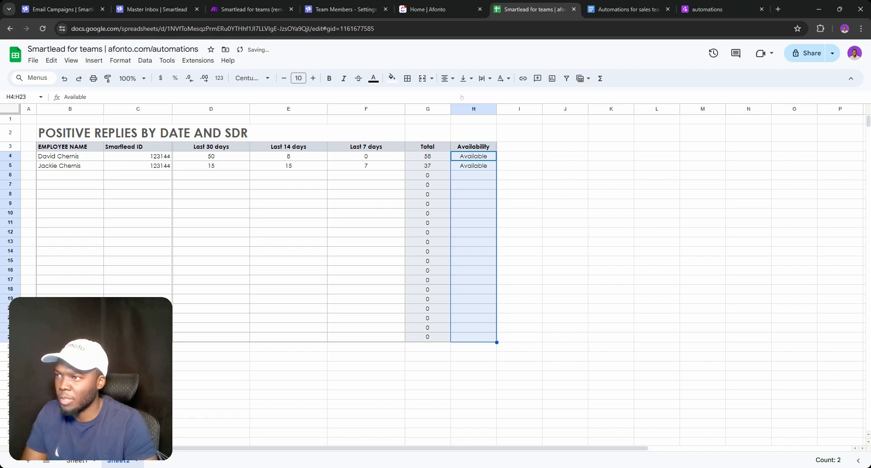
click(547, 185)
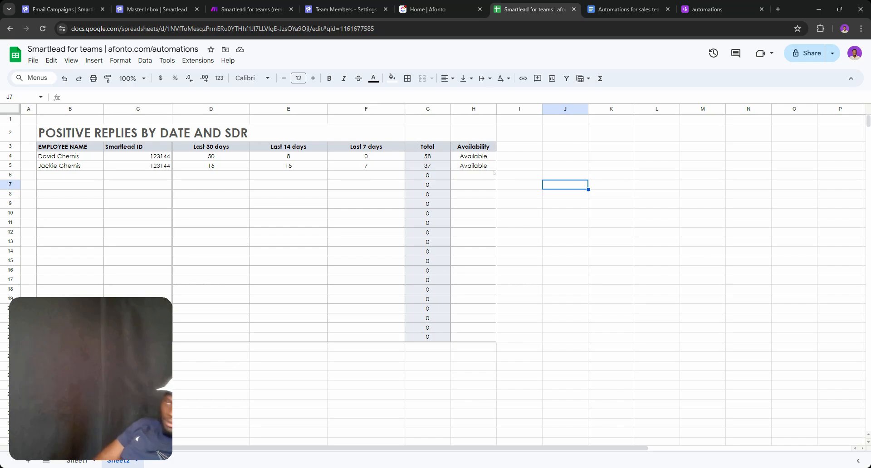
Check the Available entries in H4 and H5, then switch to Sheet1
double_click(486, 156)
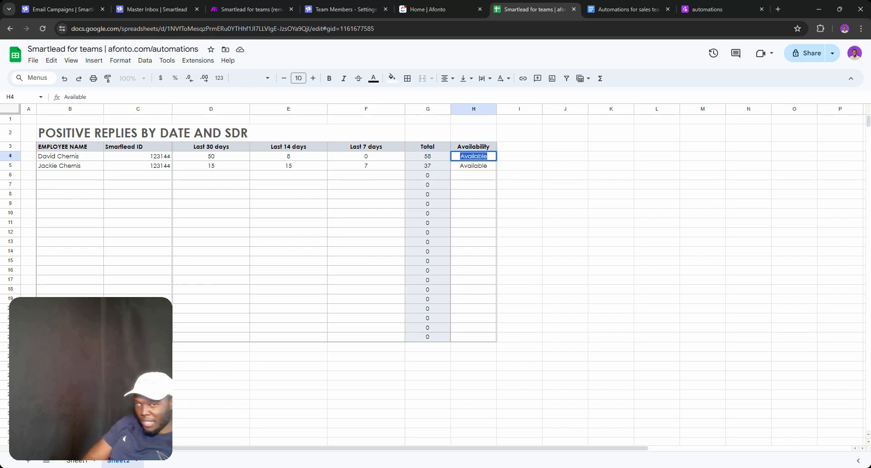
click(479, 157)
click(478, 166)
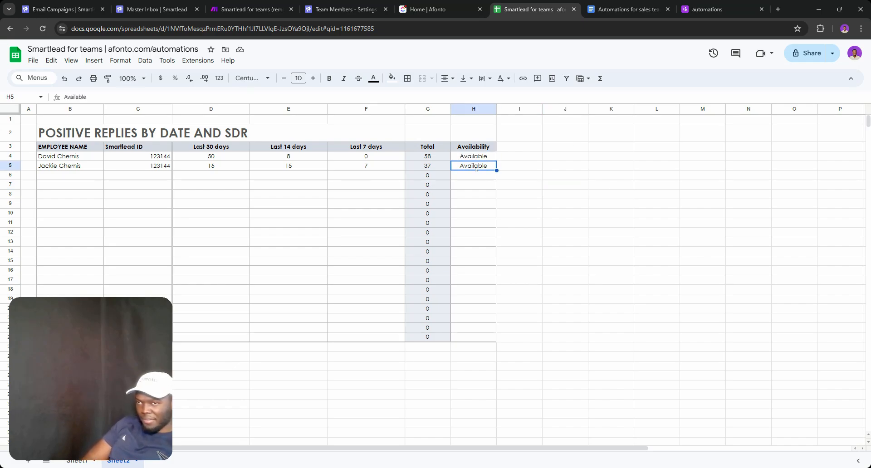
double_click(478, 166)
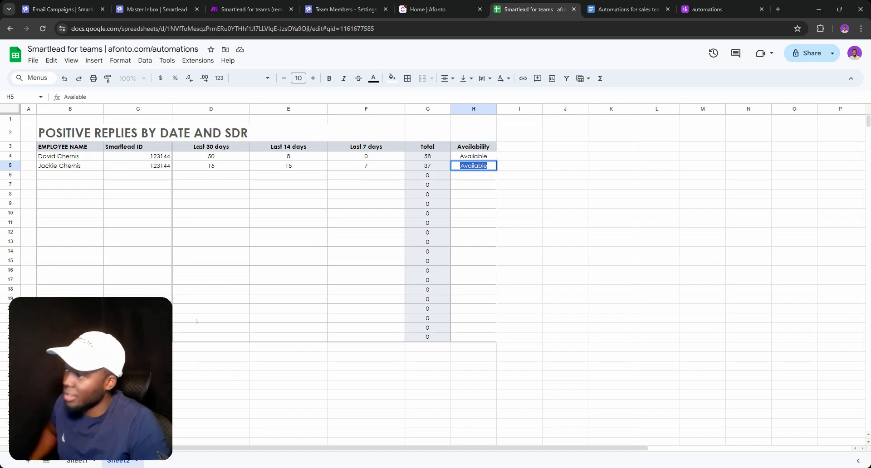
double_click(78, 460)
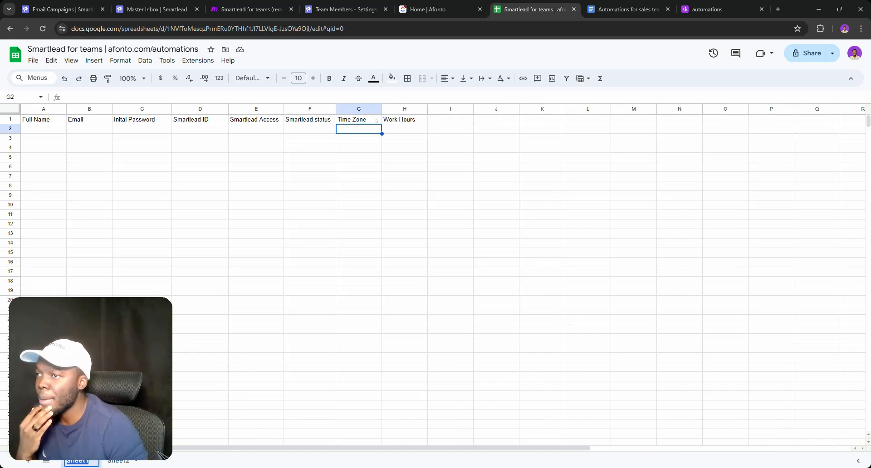
Delete the Work Hours column, undoing an accidental Time Zone column deletion first
click(361, 110)
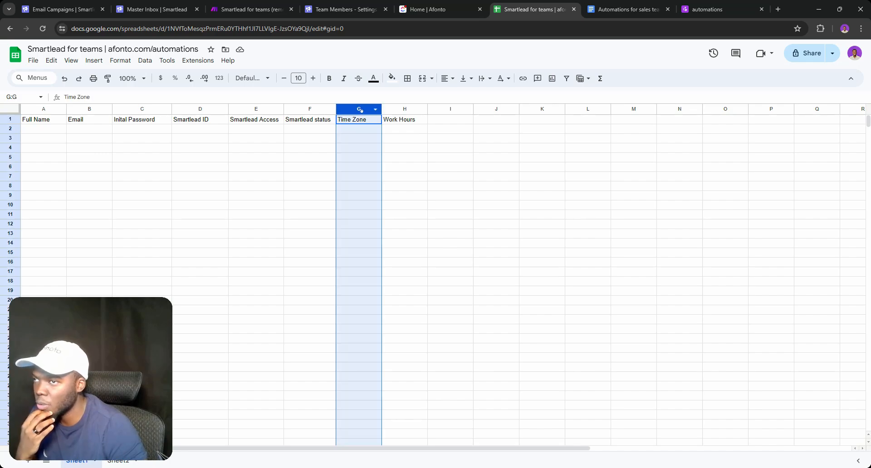
right_click(361, 110)
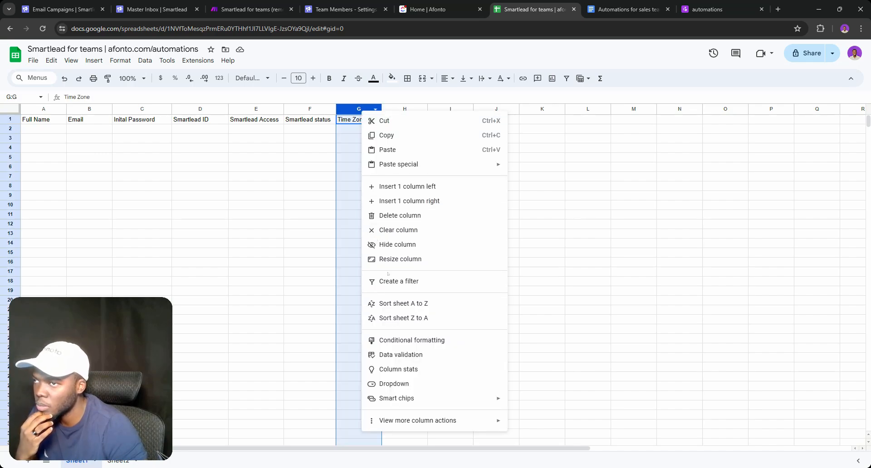
click(395, 216)
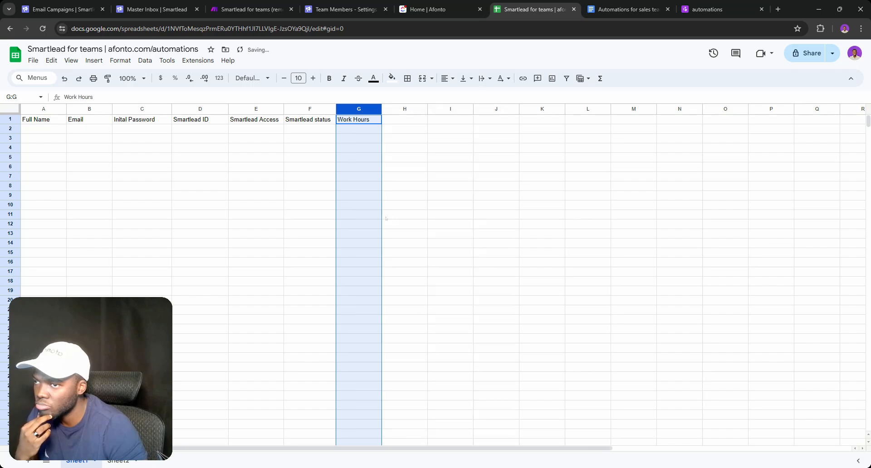
key(ctrl+z)
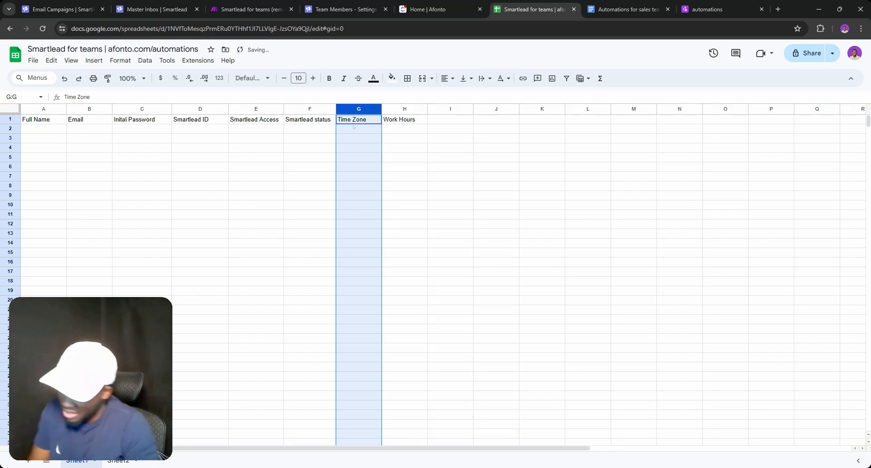
click(395, 130)
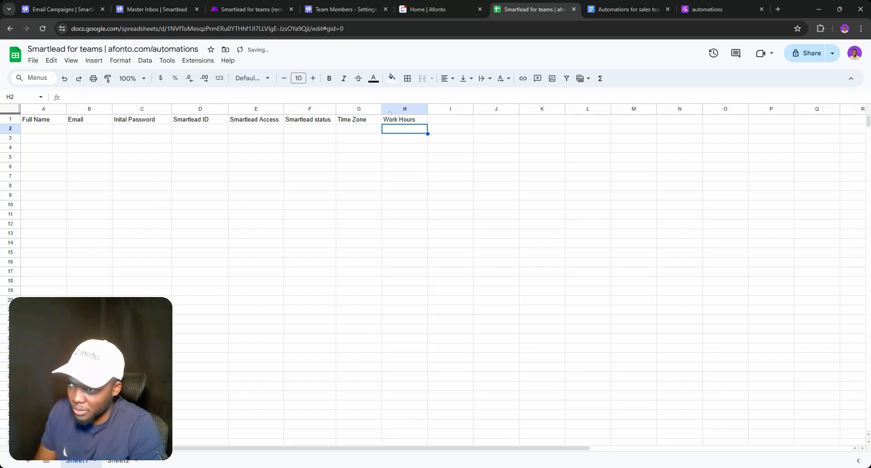
click(403, 110)
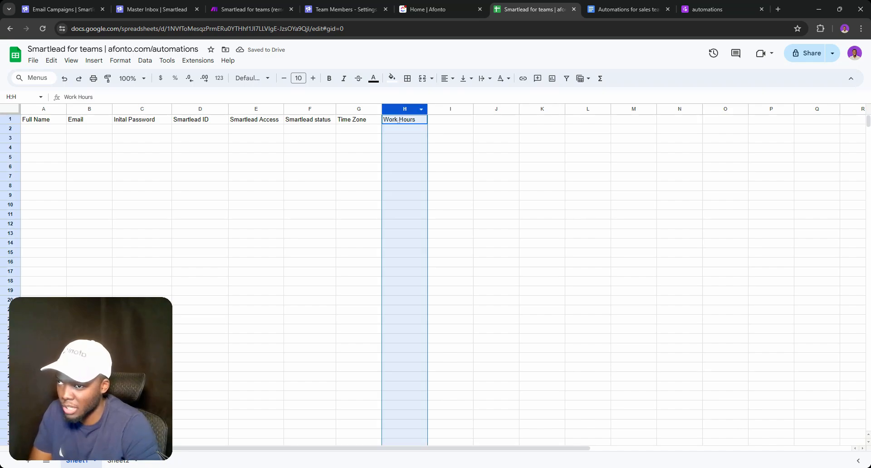
triple_click(398, 120)
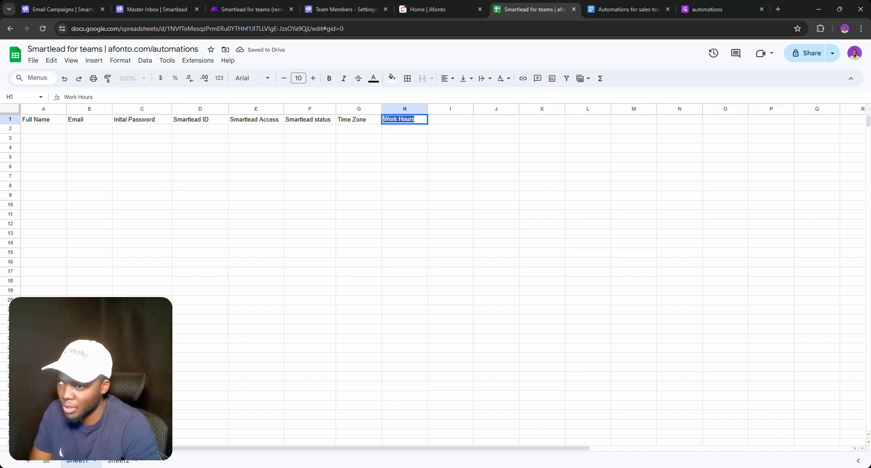
click(400, 109)
right_click(400, 109)
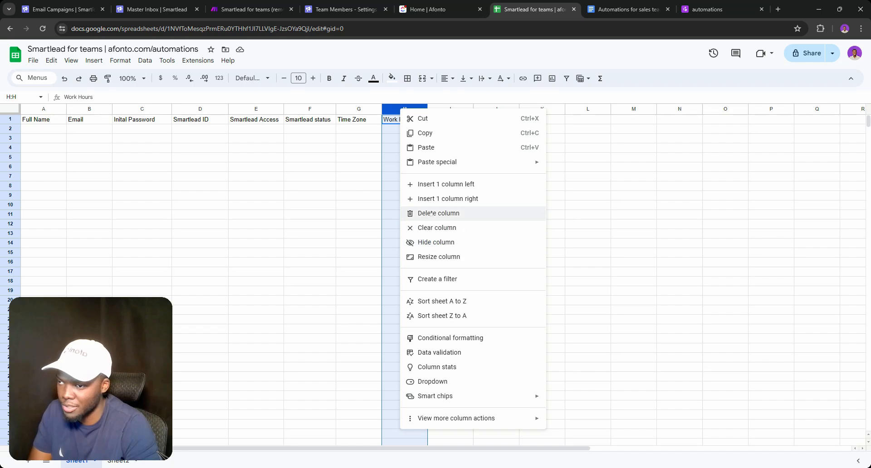
click(382, 209)
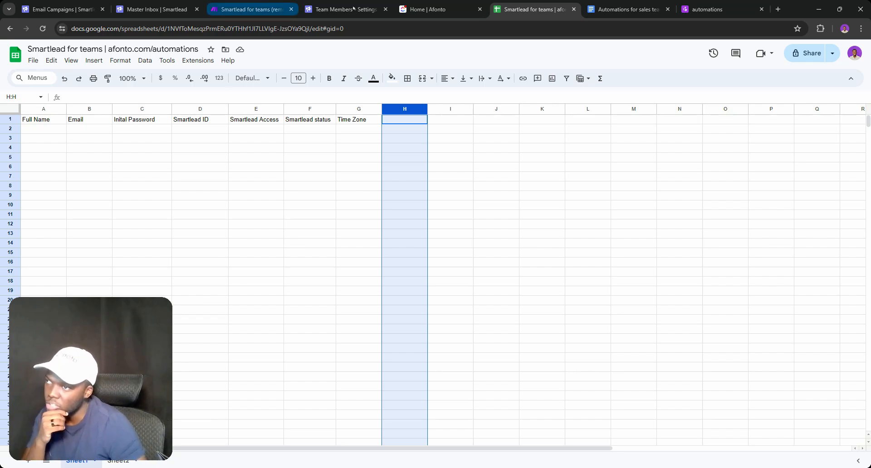
Add an indented note under the assign-leads-to-SDRs bullet saying they must be in smart lead
click(619, 2)
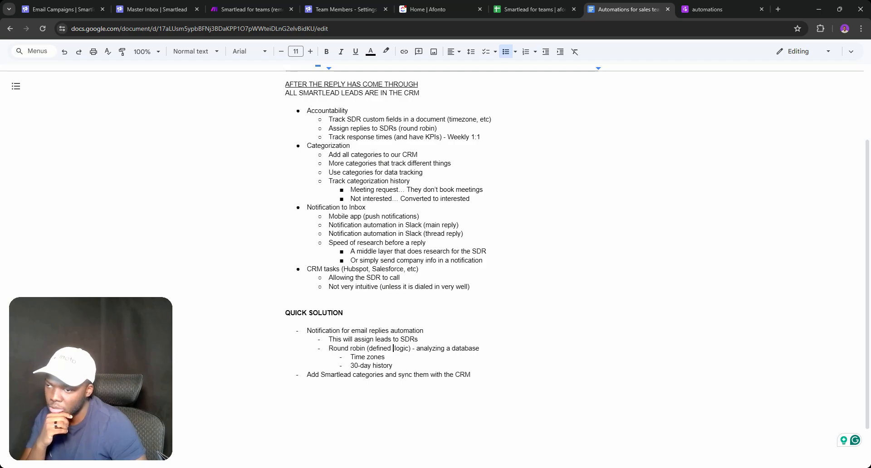
double_click(333, 339)
click(418, 339)
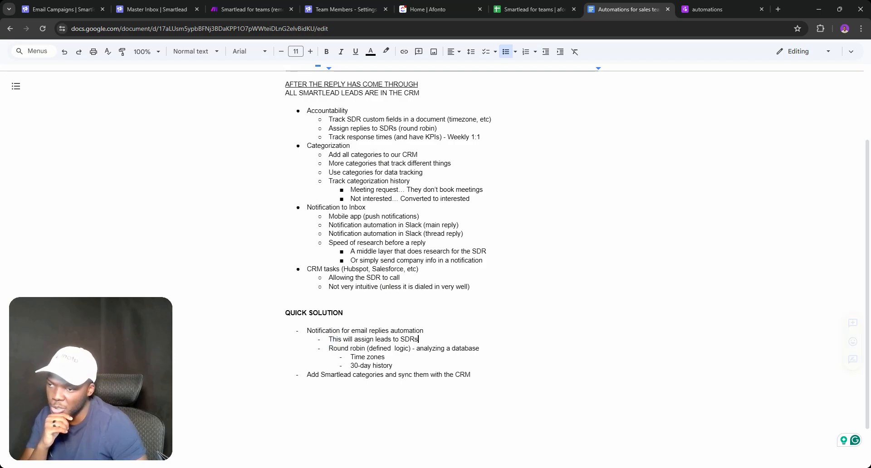
key(Return)
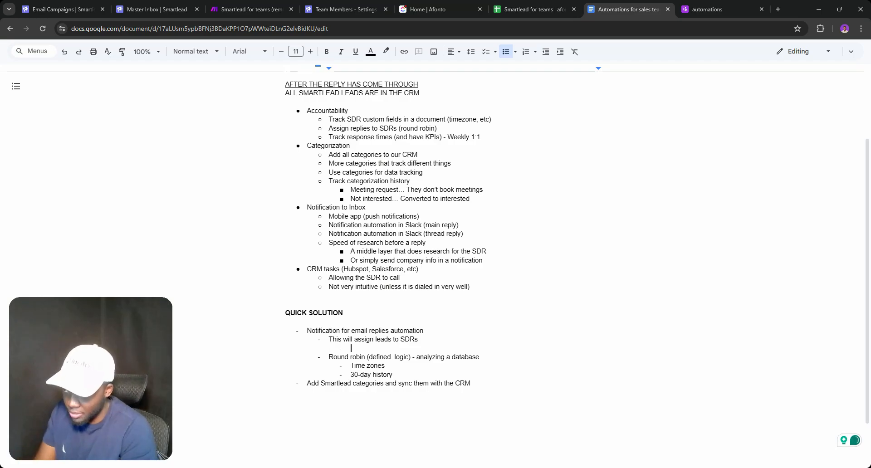
key(Tab)
text(tHE T)
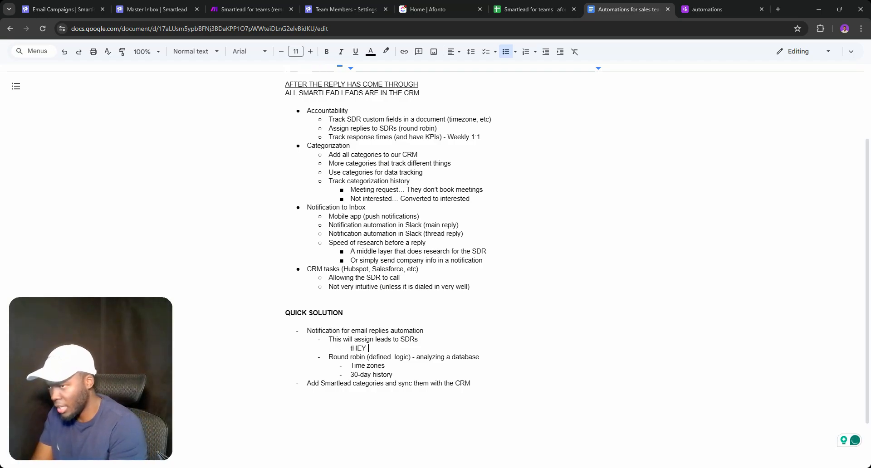
key(BackSpace)
key(BackSpace)
key(BackSpace)
key(BackSpace)
key(BackSpace)
text(They mis)
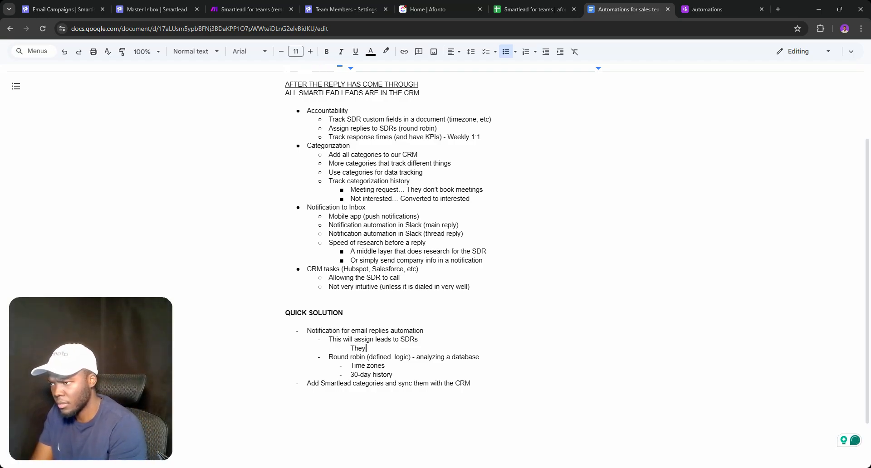
key(BackSpace)
key(BackSpace)
text(ust be wi)
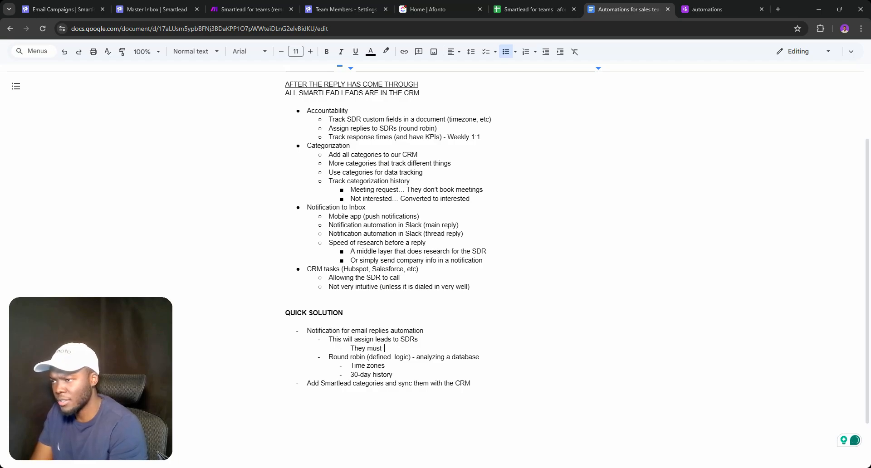
key(BackSpace)
key(BackSpace)
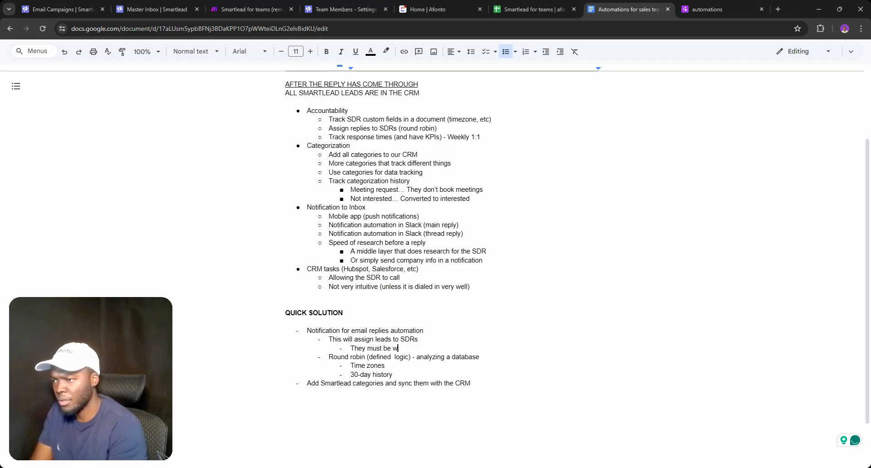
text(in sma)
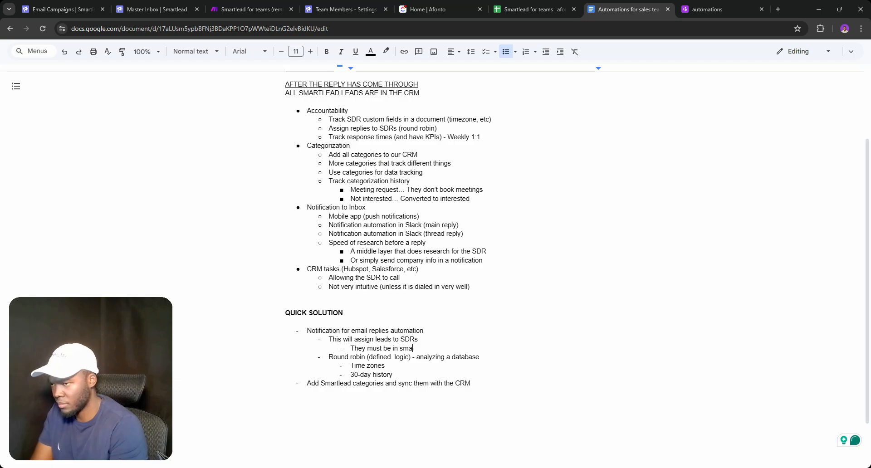
text(rtlead)
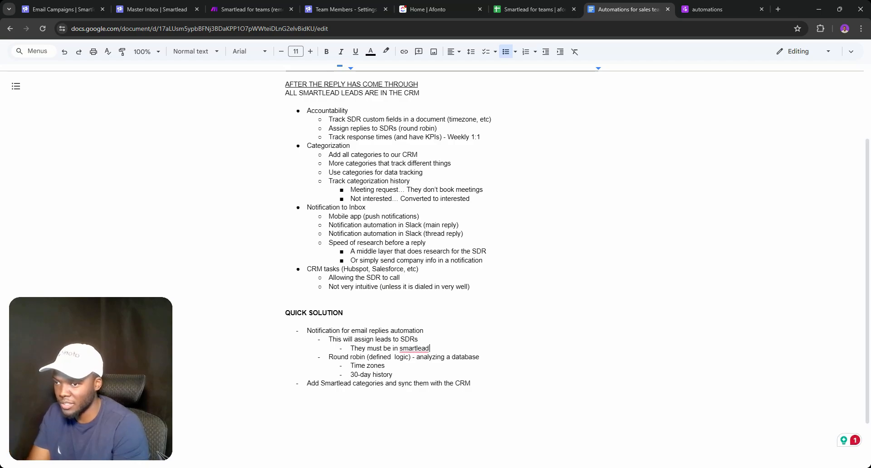
right_click(414, 348)
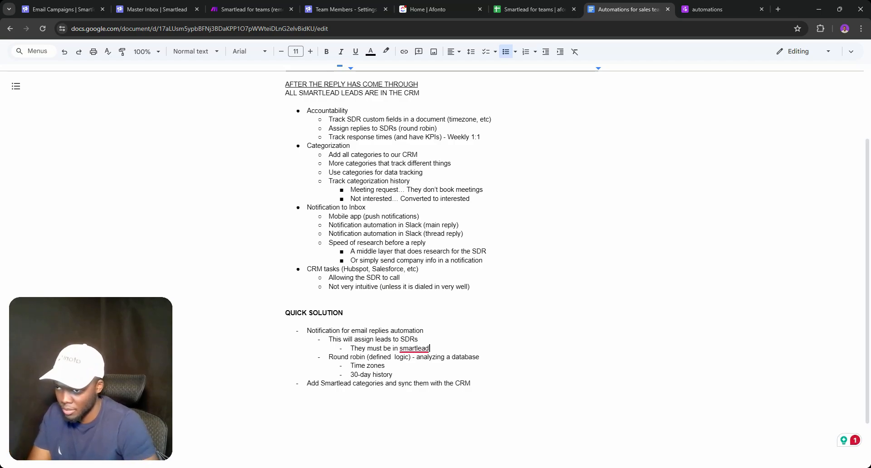
click(416, 371)
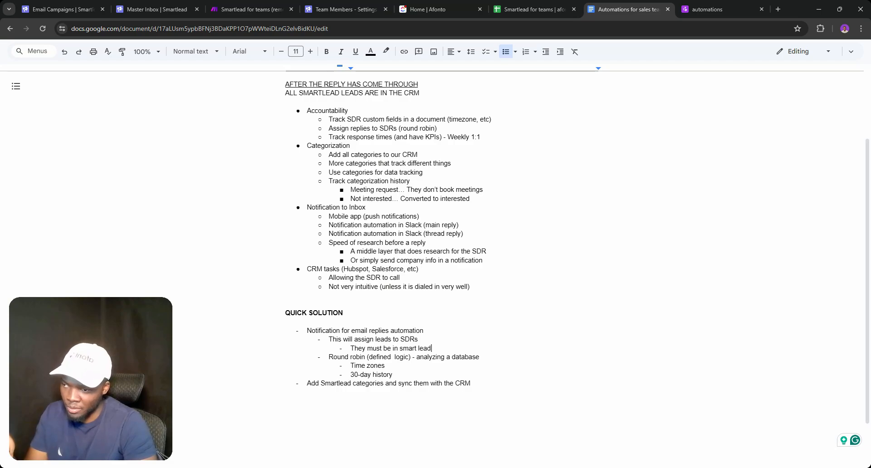
Append ' / Availability' to the Time zones bullet
click(385, 365)
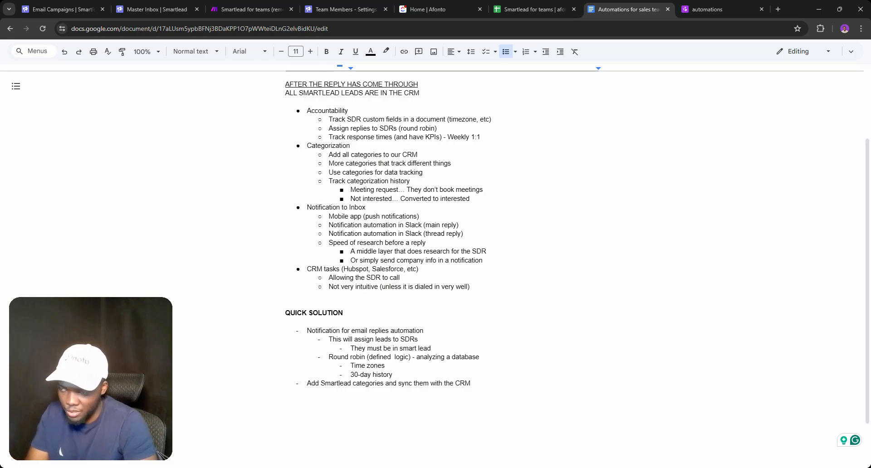
text(/ A)
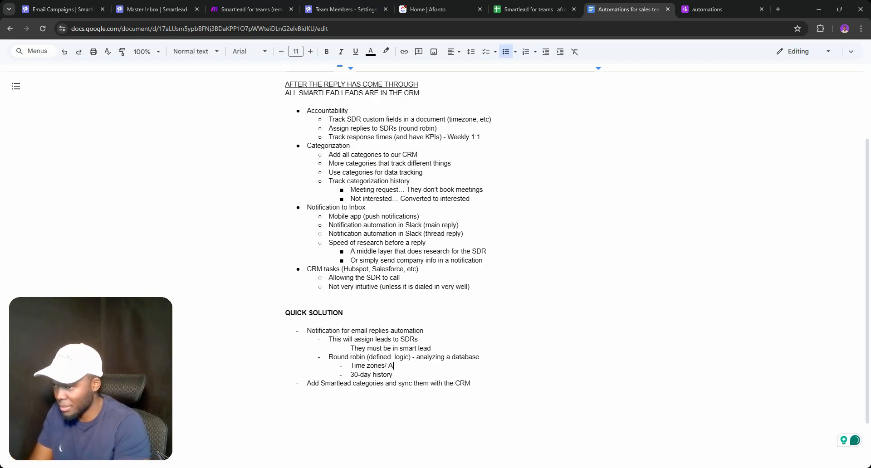
key(BackSpace)
key(BackSpace)
text(/ Av)
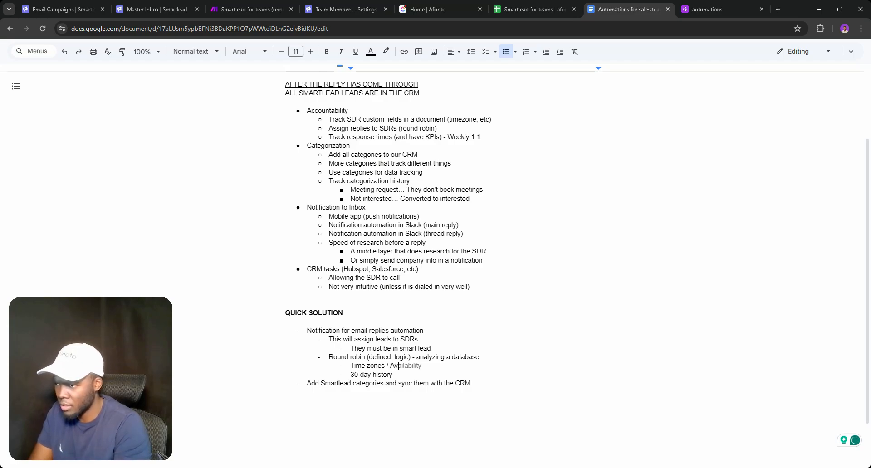
key(Tab)
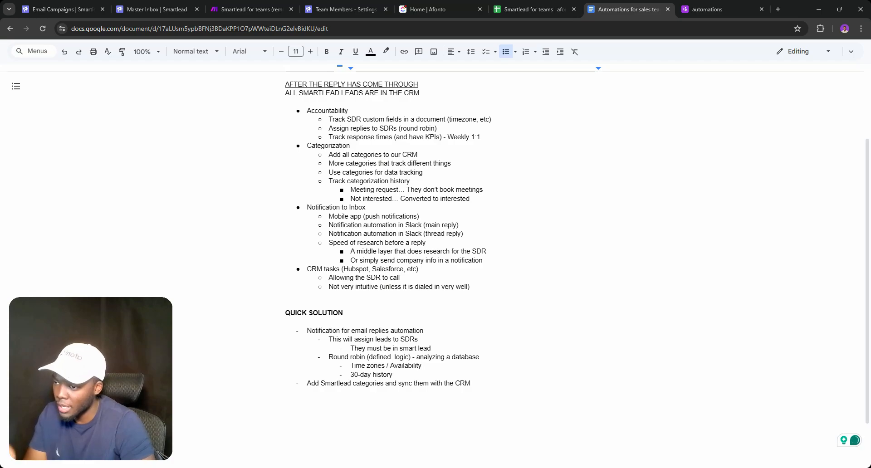
key(Right)
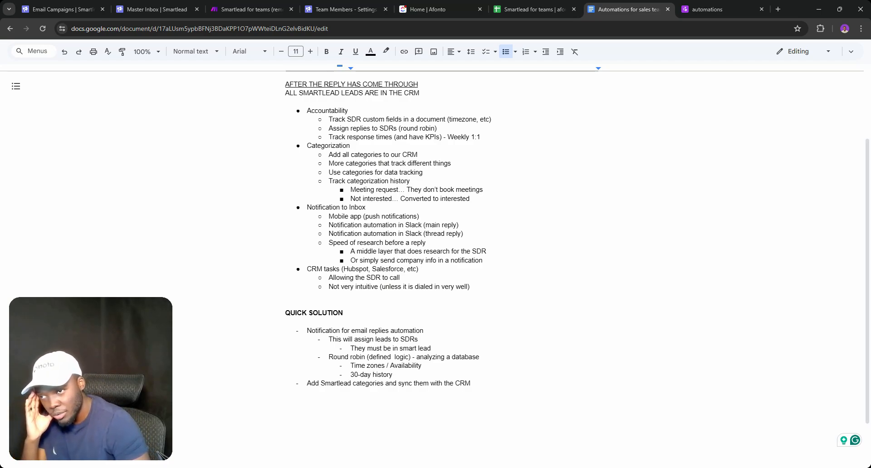
Save the Smartlead for teams scenario in Make and return to its overview
click(250, 9)
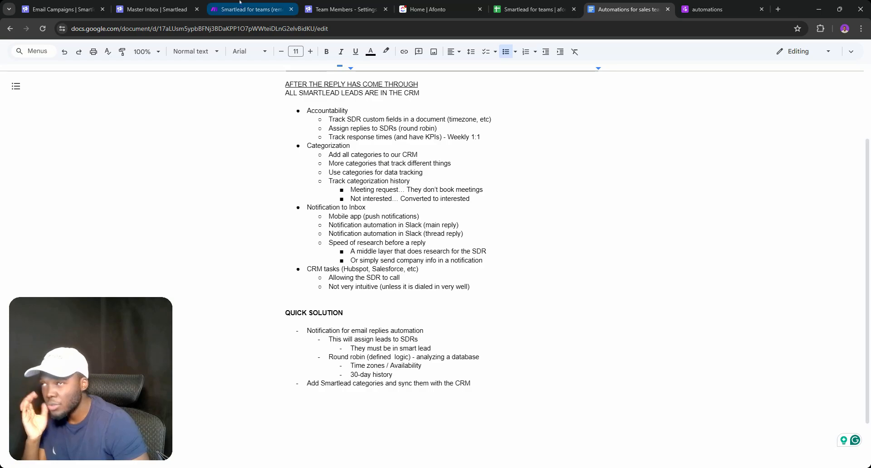
click(192, 444)
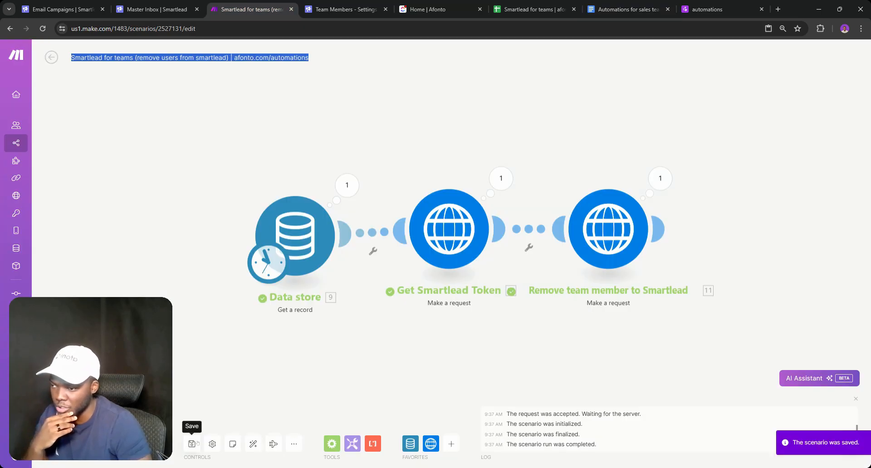
click(51, 57)
Download the Notification for replies (simplest) blueprint JSON from the afonto library
click(714, 9)
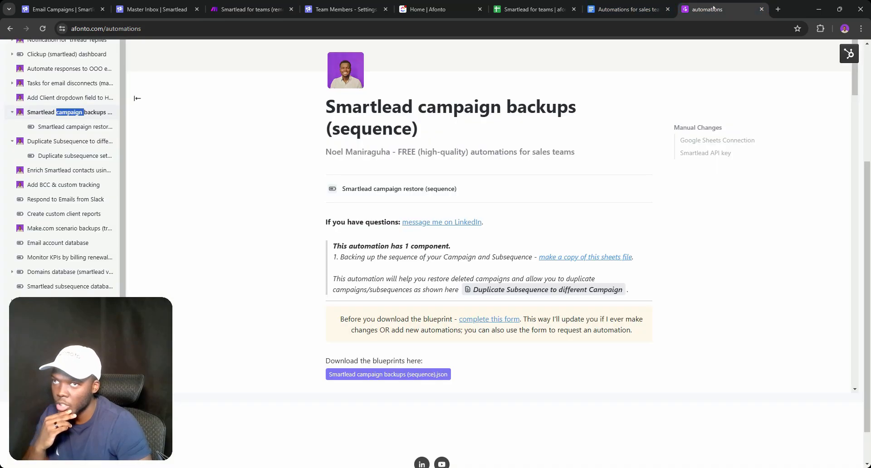
scroll(95, 146, up, 1)
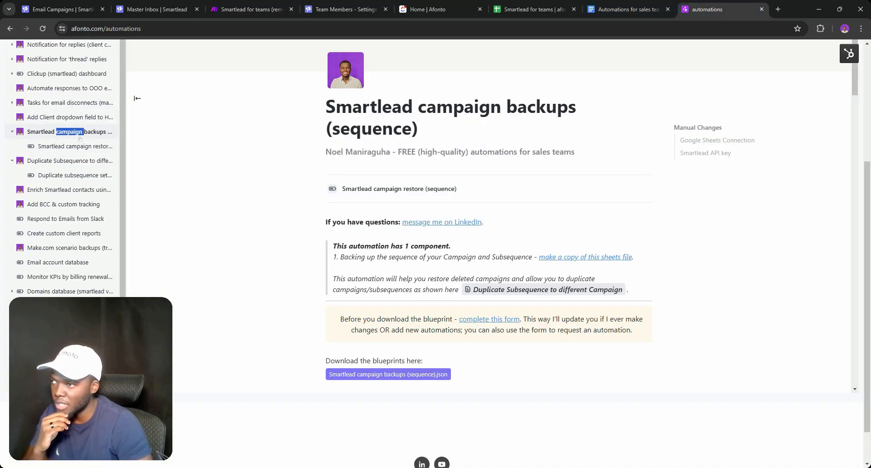
scroll(81, 150, up, 4)
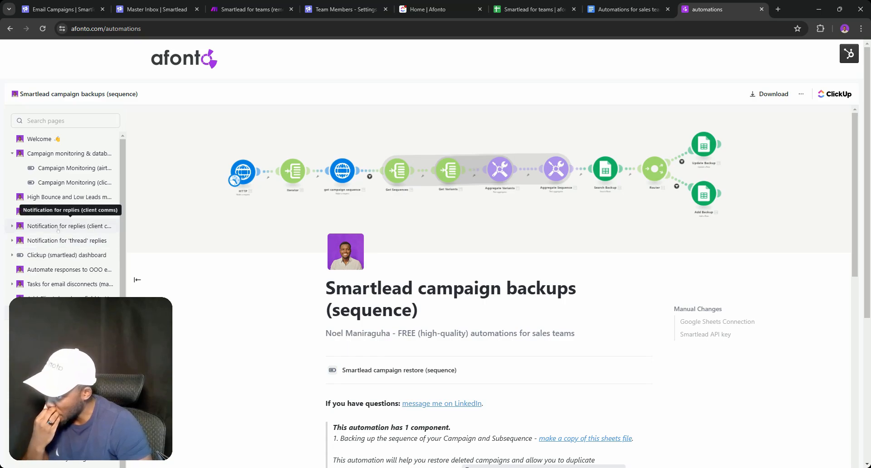
click(14, 226)
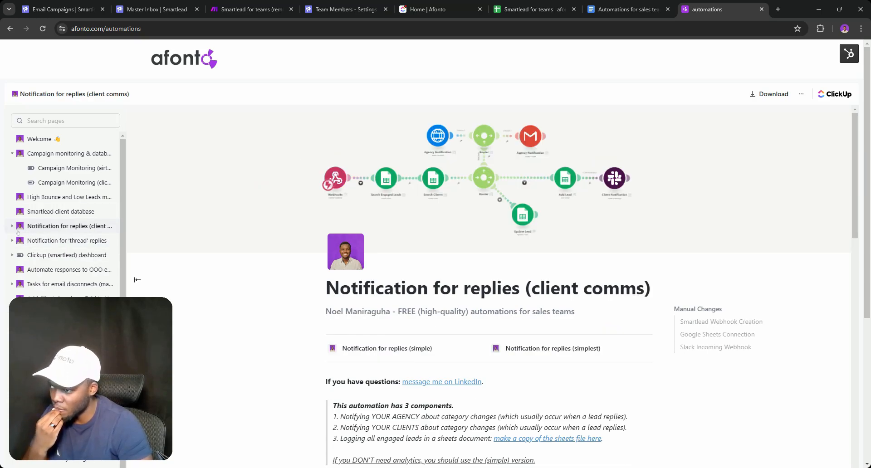
click(68, 255)
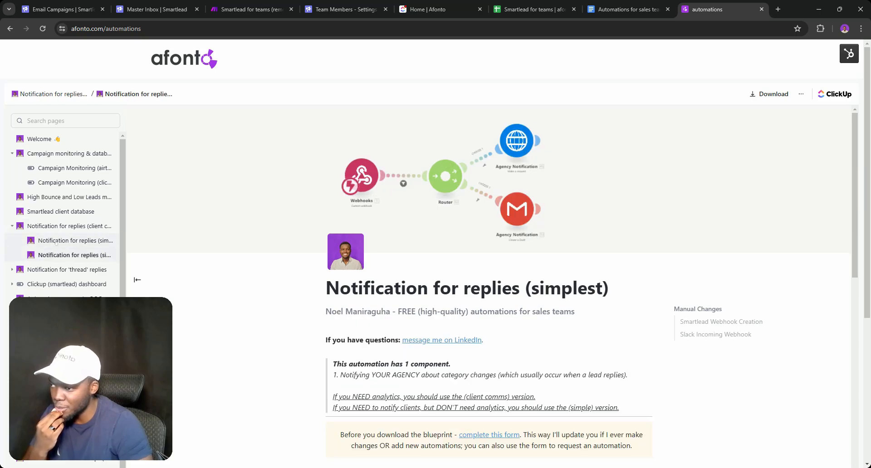
click(61, 240)
click(59, 225)
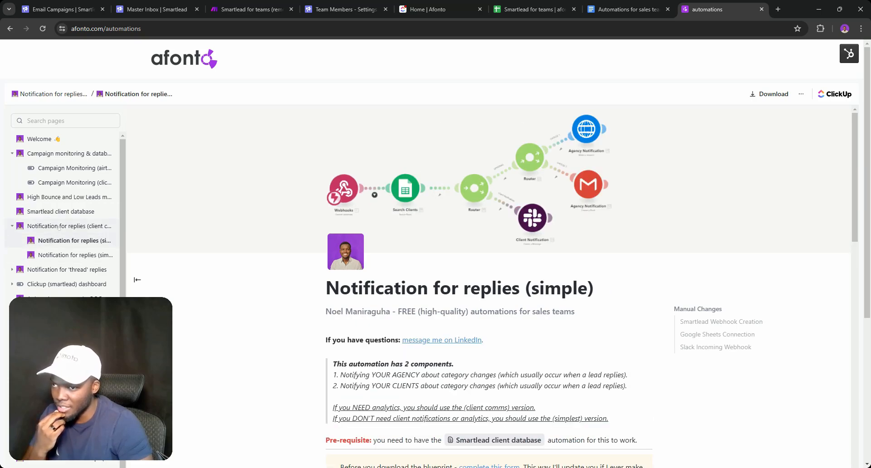
click(52, 255)
scroll(307, 272, down, 4)
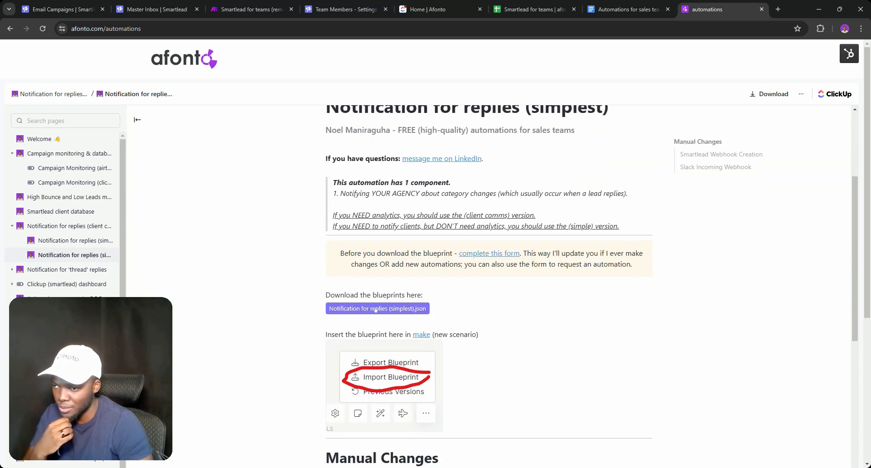
click(375, 310)
click(249, 9)
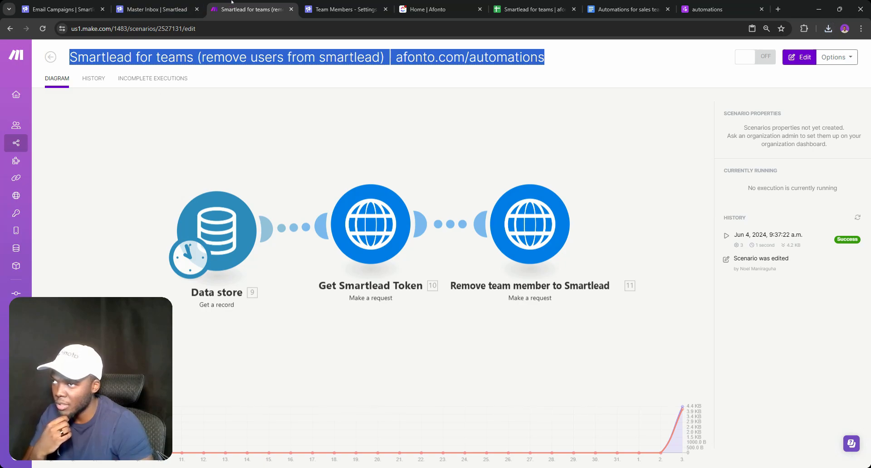
Import the Notification for replies (simplest) .json blueprint into a new scenario and open its Agency Notification HTTP module
click(50, 57)
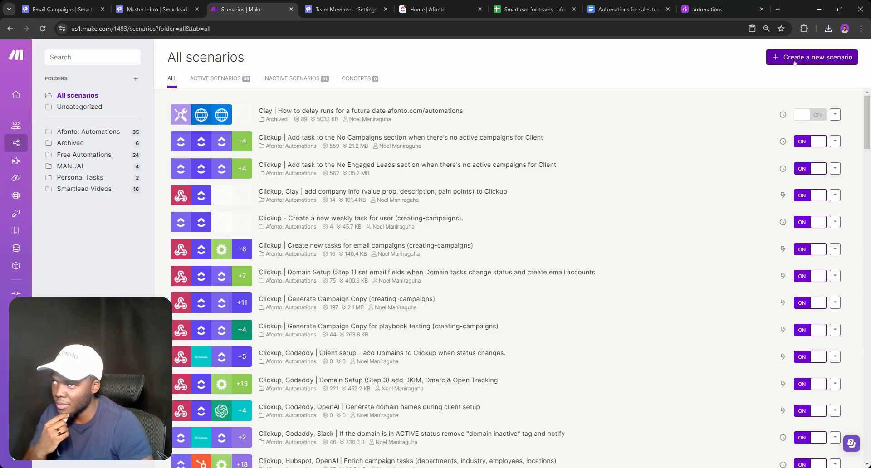
click(809, 57)
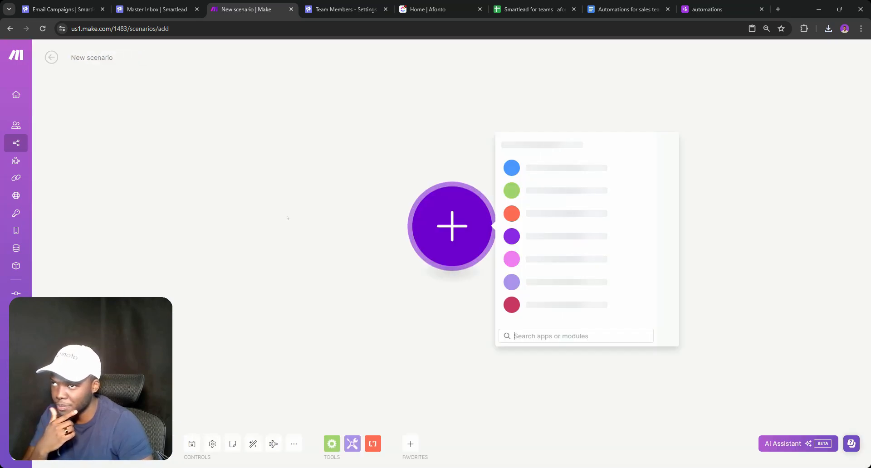
click(315, 350)
click(293, 444)
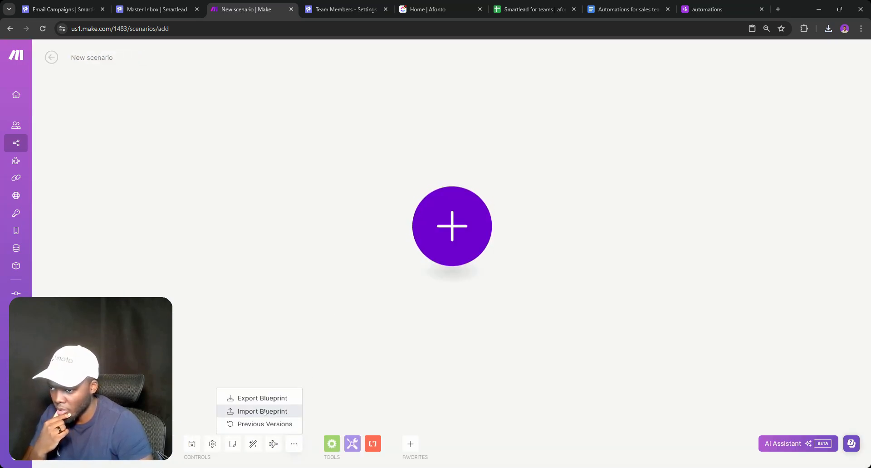
click(260, 411)
click(387, 256)
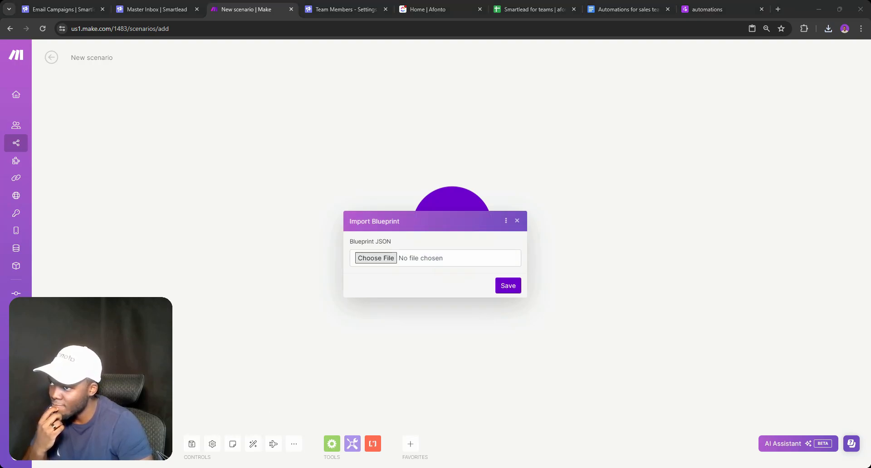
key(Return)
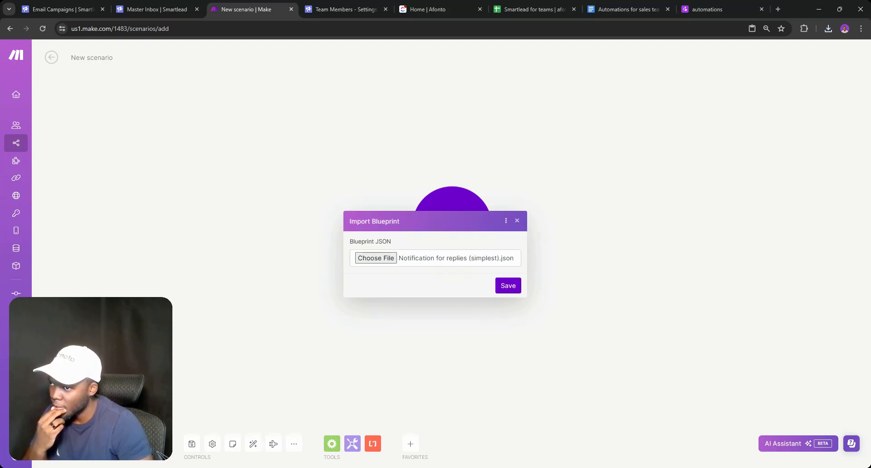
click(508, 291)
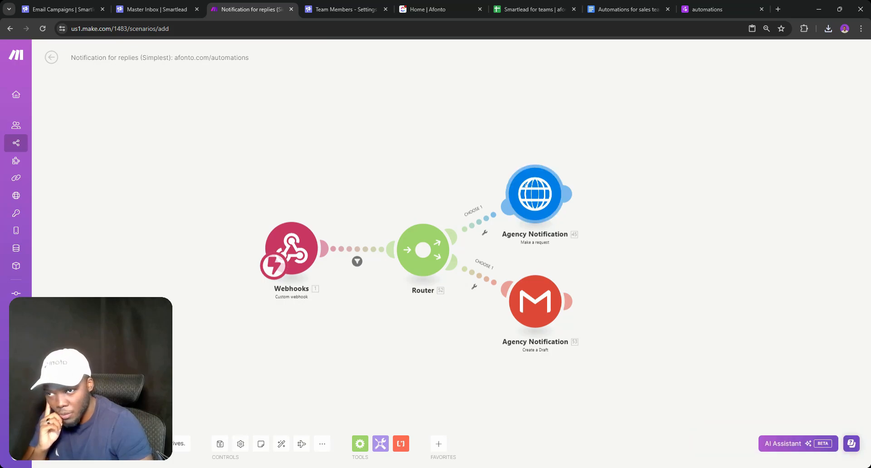
click(535, 194)
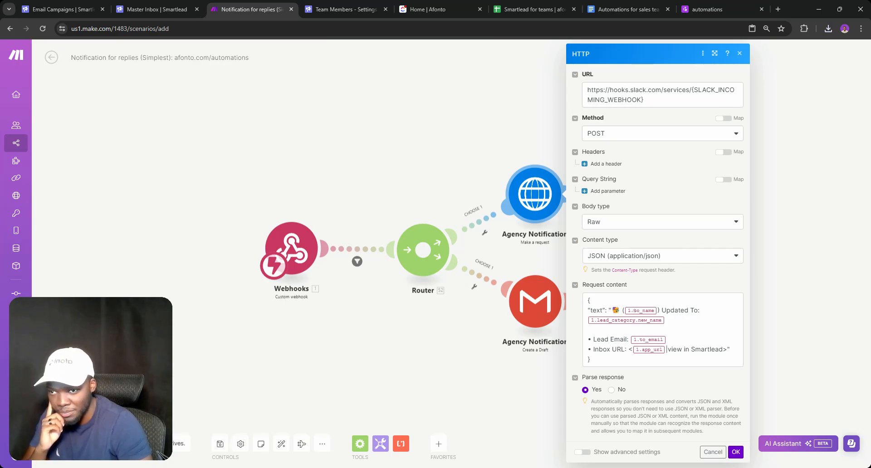
Add a 'Slack Channel ID' header in cell H1 of the Smartlead for teams sheet and autofit column H
click(506, 2)
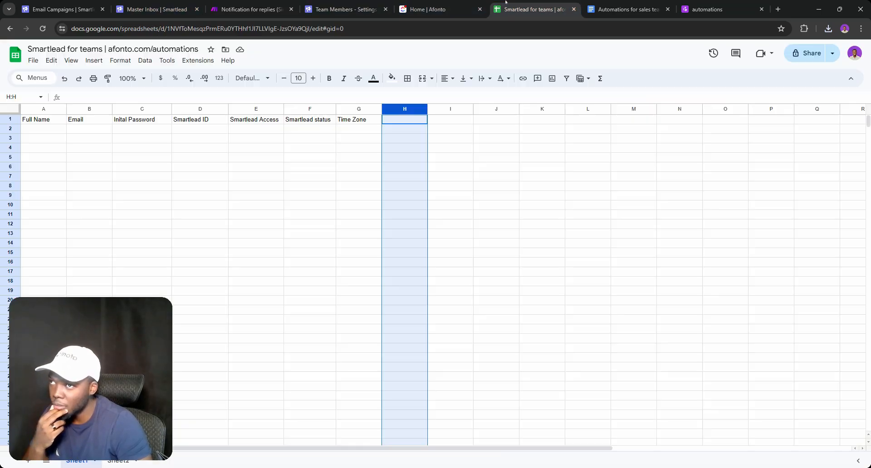
click(398, 120)
text(S)
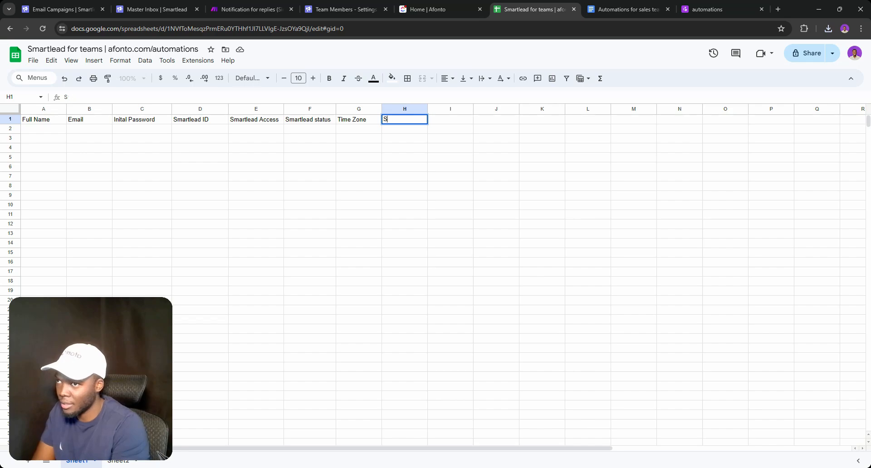
text(lack Channel ID)
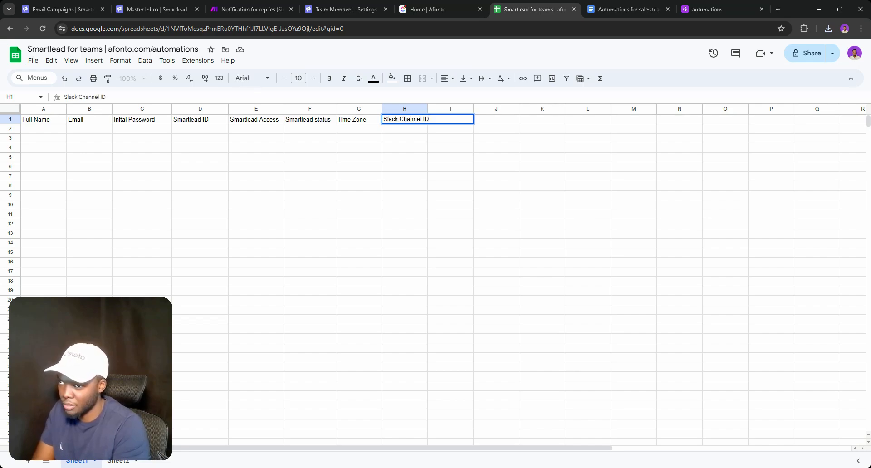
key(Return)
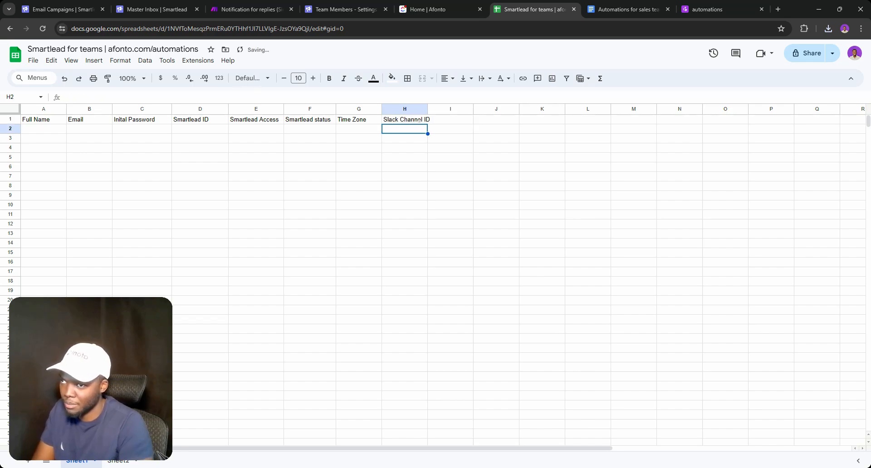
double_click(432, 109)
click(409, 166)
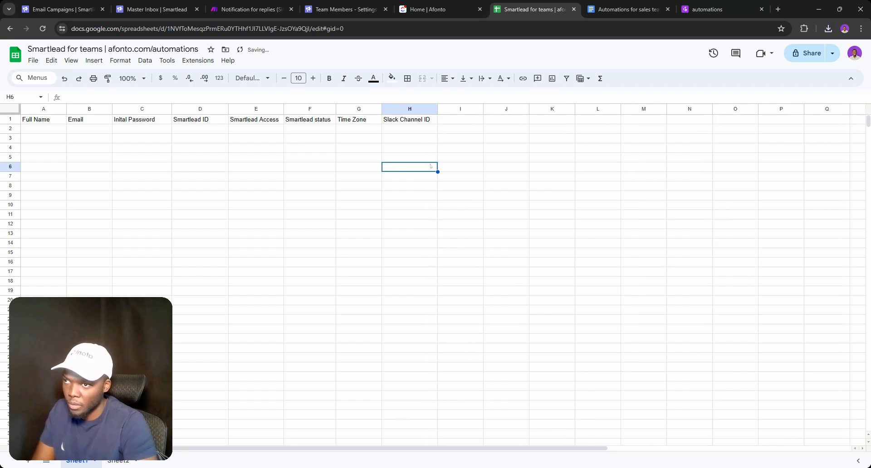
click(251, 4)
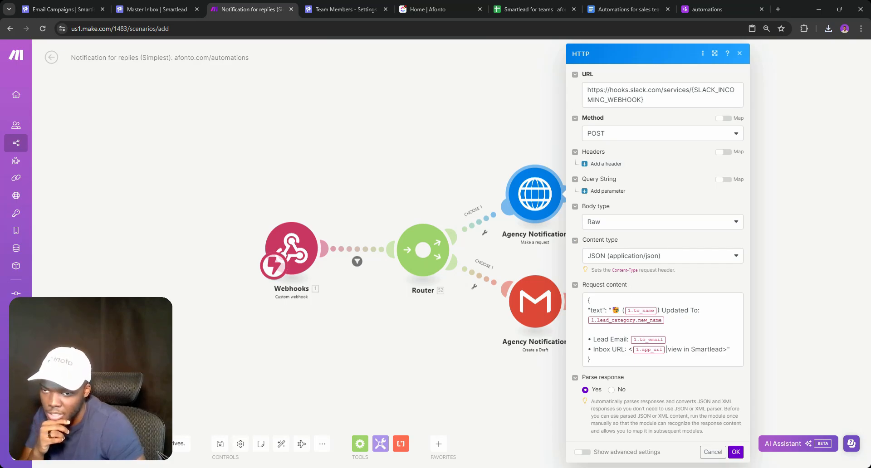
Append a "channel": "ABCD" entry to the Agency Notification request body JSON
click(731, 350)
text(,)
key(Return)
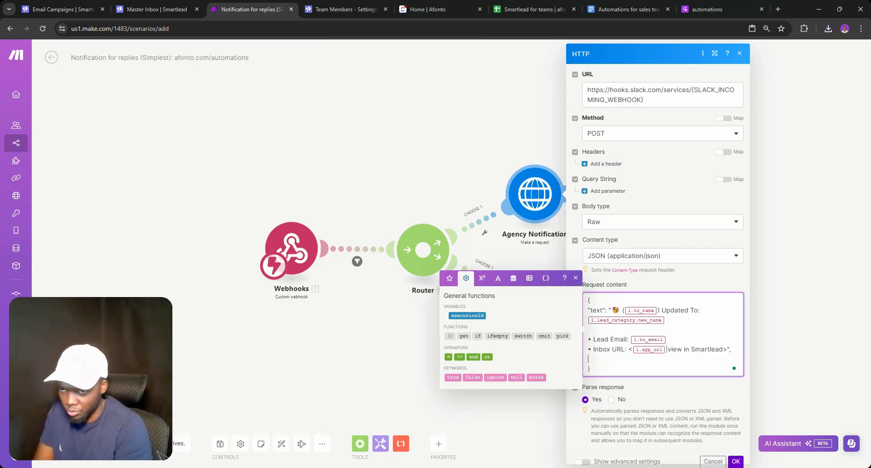
text("cha)
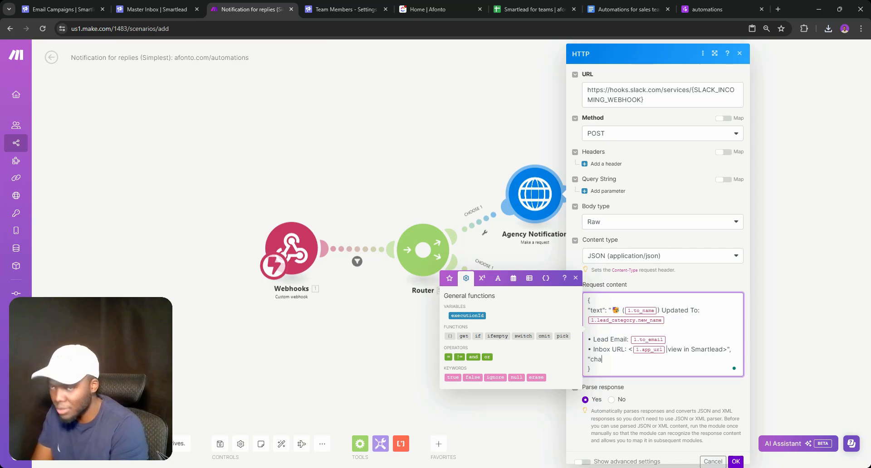
text(nnel)
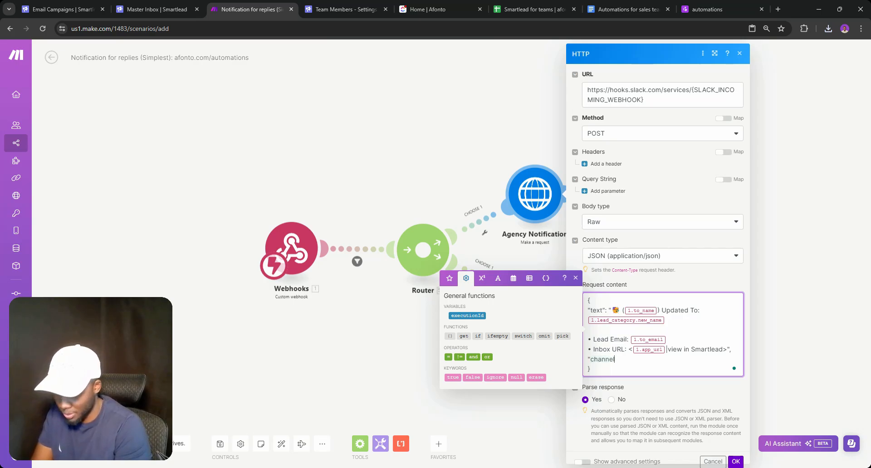
text(")
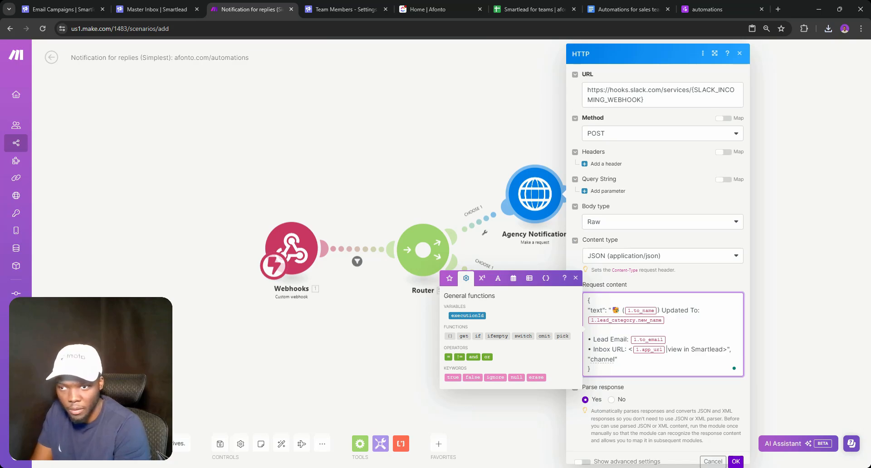
text(:")
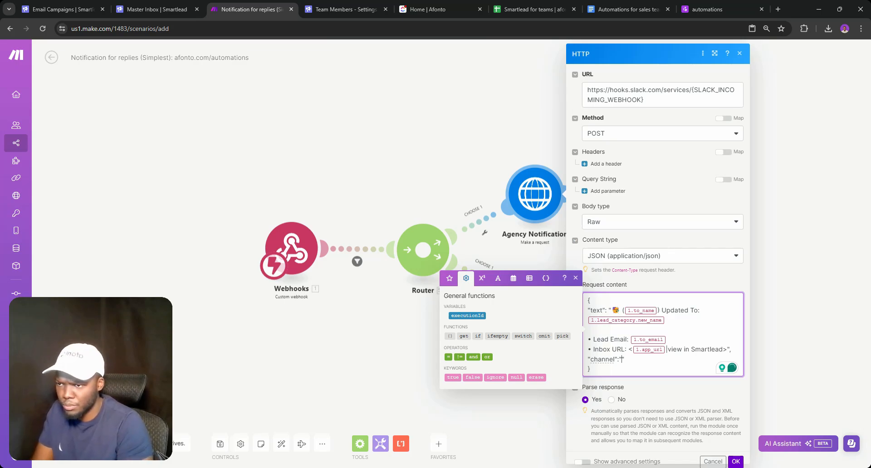
text(ABCDE)
key(BackSpace)
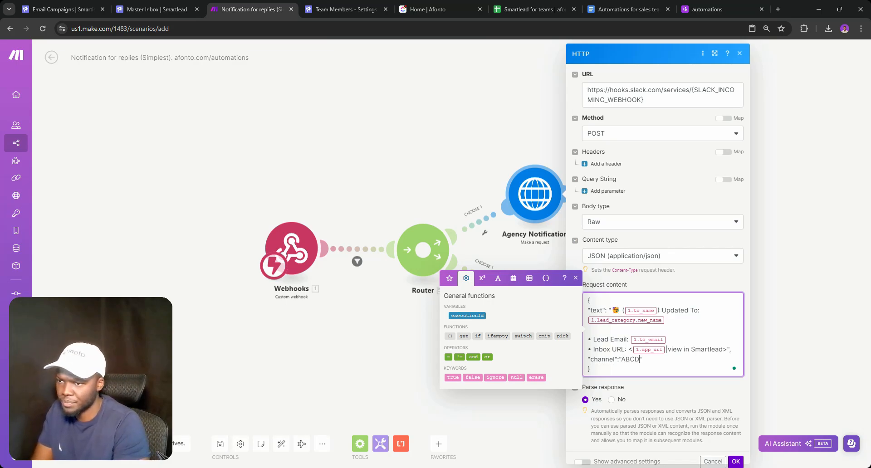
Confirm the HTTP request settings and delete the Gmail module from the scenario
click(735, 460)
right_click(548, 298)
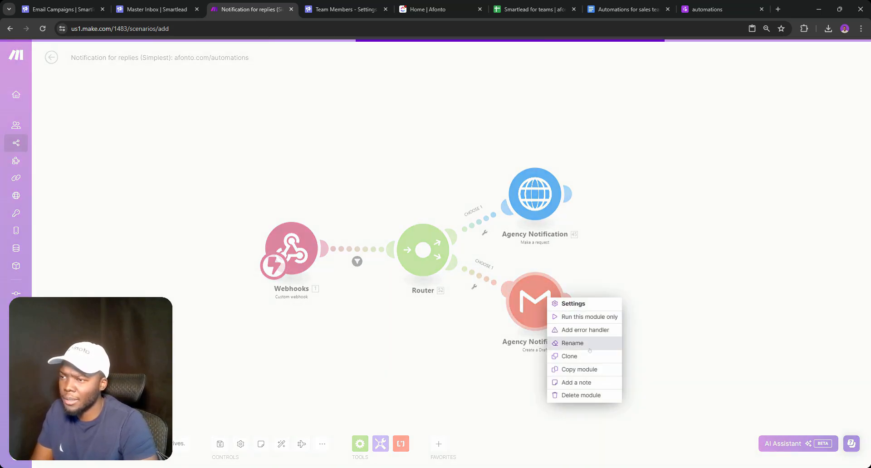
click(588, 395)
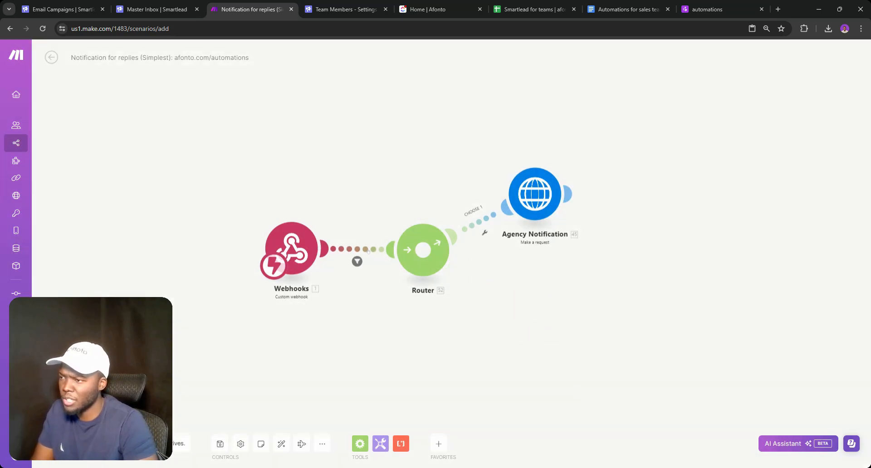
click(474, 220)
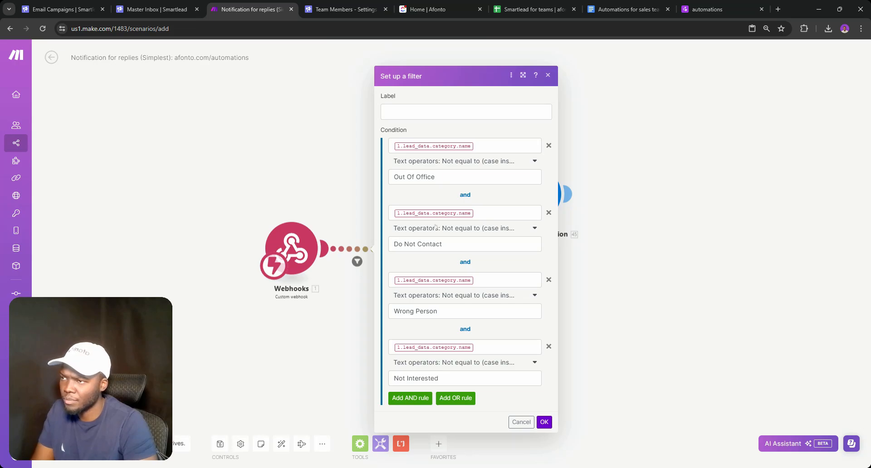
click(367, 288)
Remove the Router so Webhooks links directly to Agency Notification
right_click(373, 248)
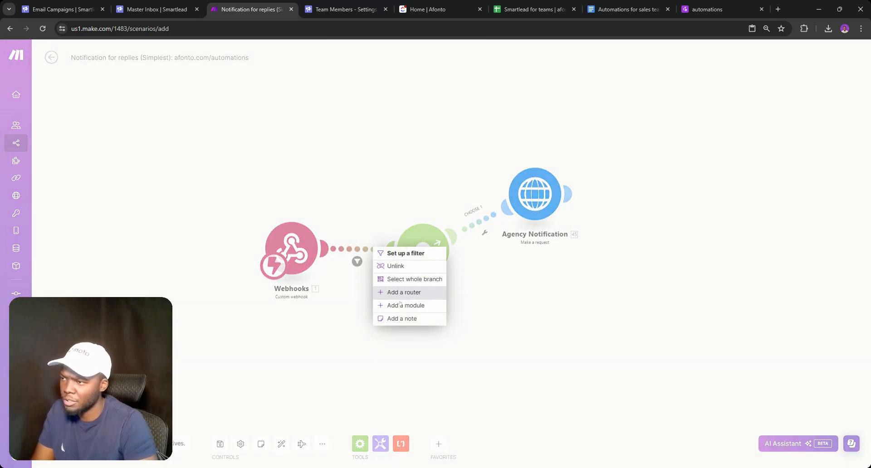
click(397, 309)
click(416, 319)
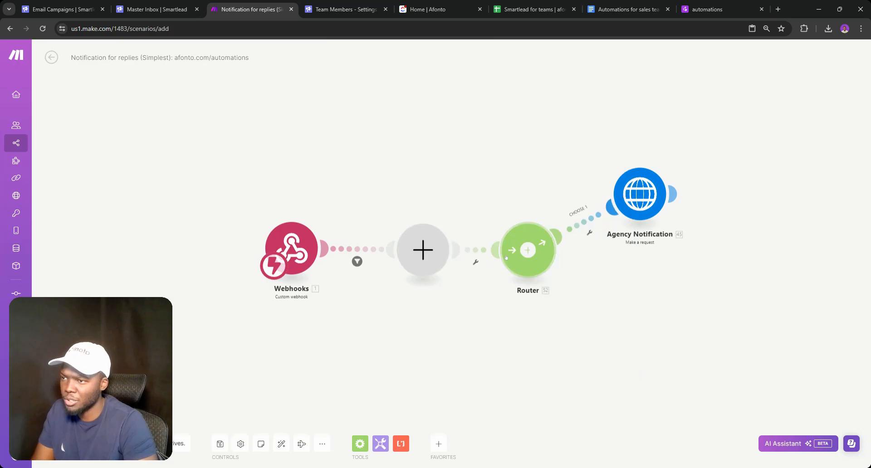
right_click(511, 256)
click(530, 315)
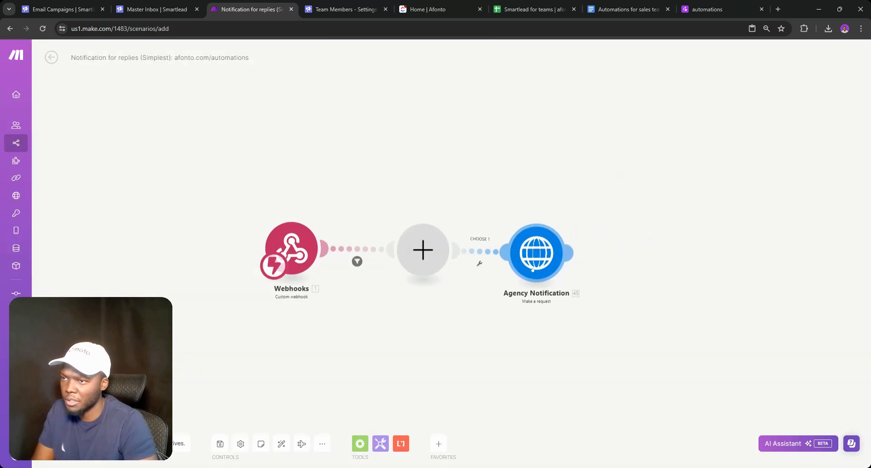
right_click(424, 252)
click(446, 269)
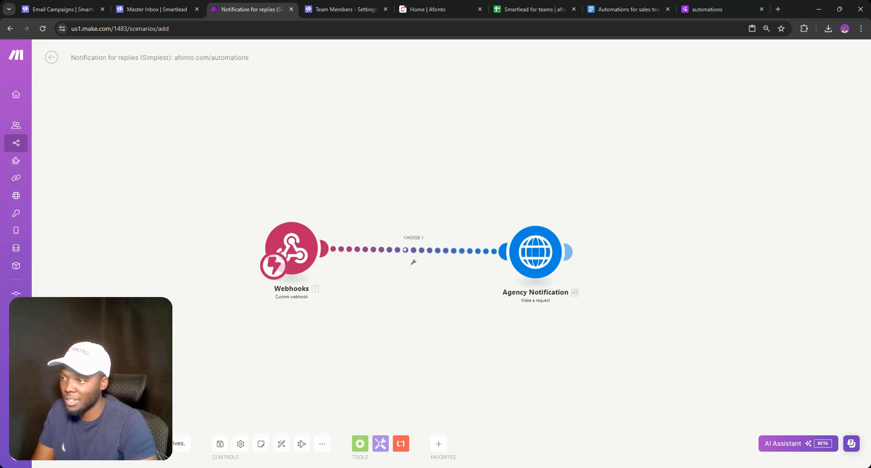
Clear the filter label and condition from the Webhooks–Agency Notification link
click(452, 247)
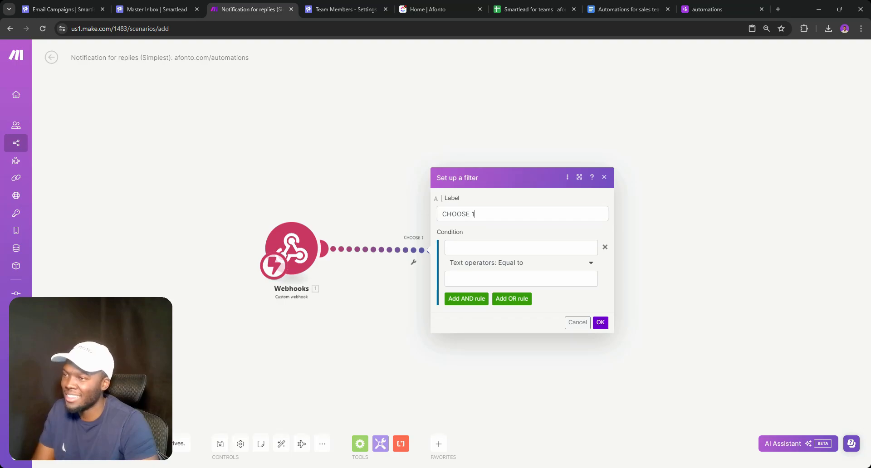
key(ctrl+a)
key(BackSpace)
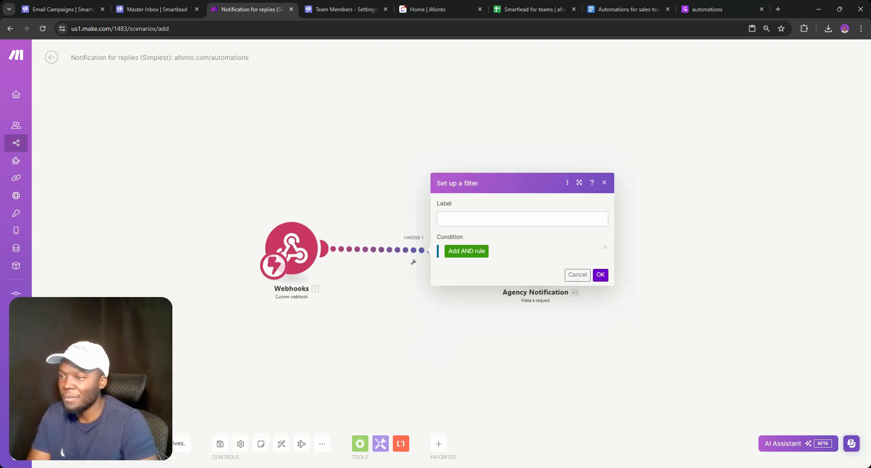
click(604, 247)
click(600, 275)
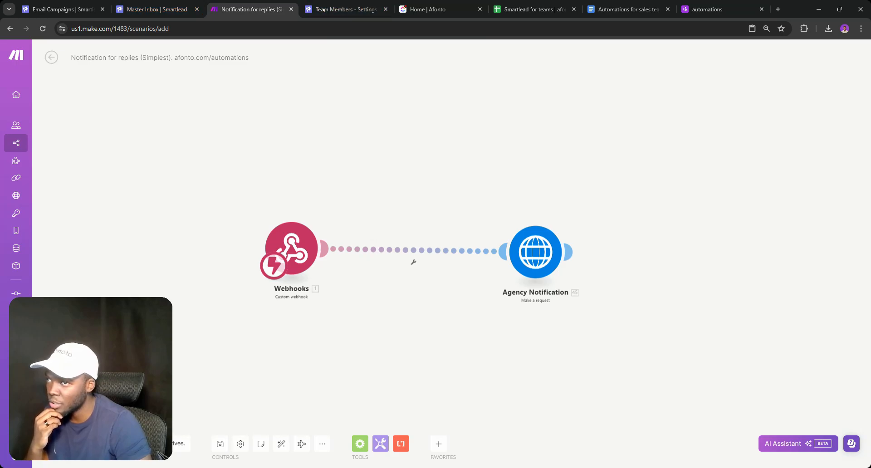
click(323, 10)
Add a Smartlead webhook named 'Sample Webhook', then open Make's Webhooks trigger settings
click(62, 158)
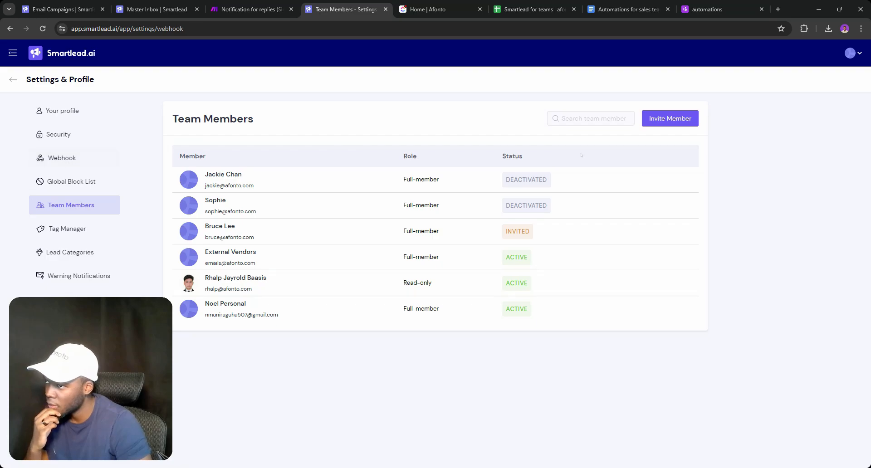
click(671, 122)
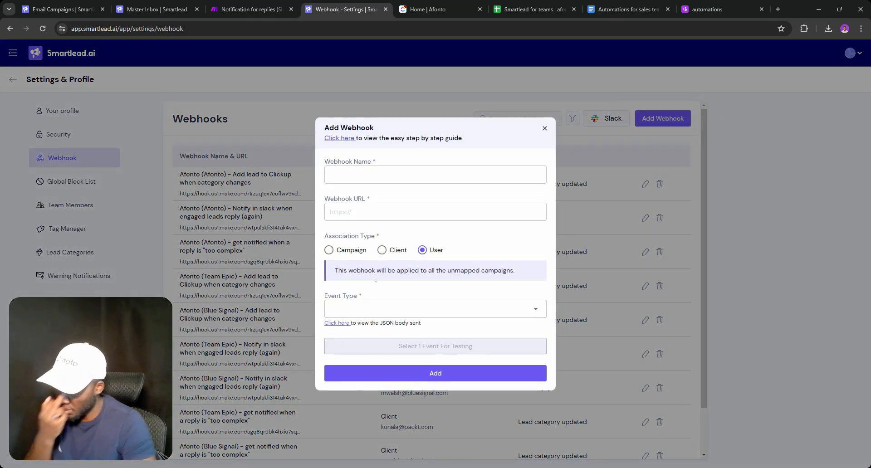
click(370, 175)
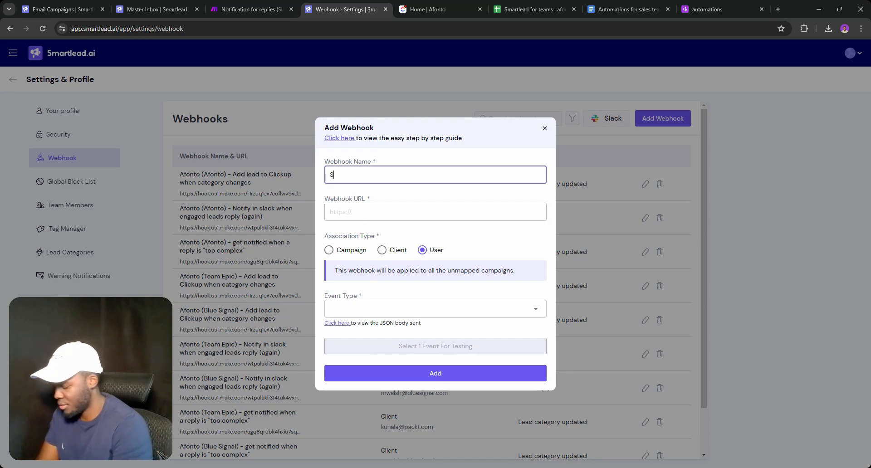
text(Sample W)
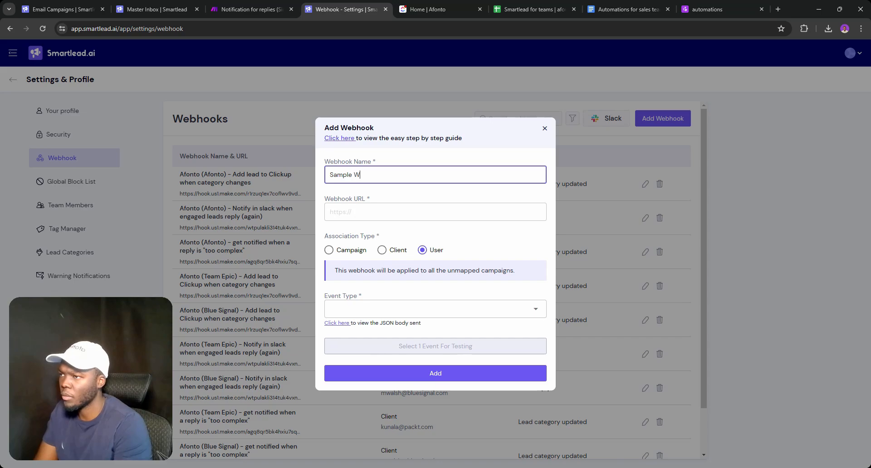
text(ebhook)
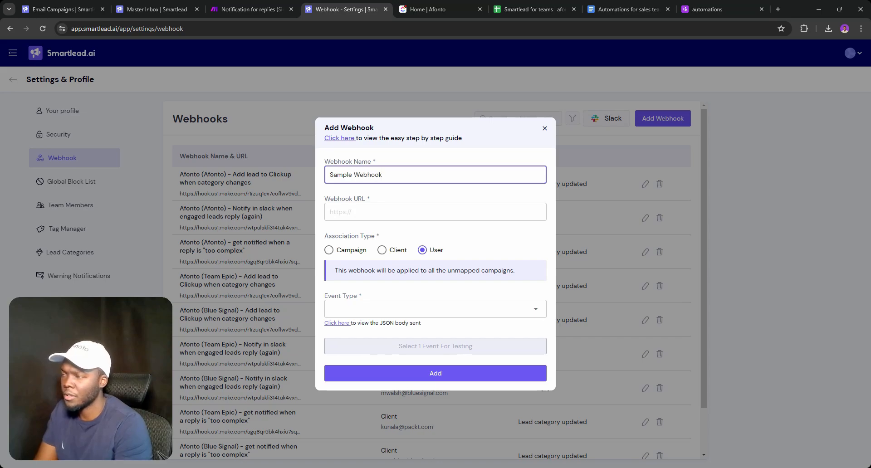
key(Tab)
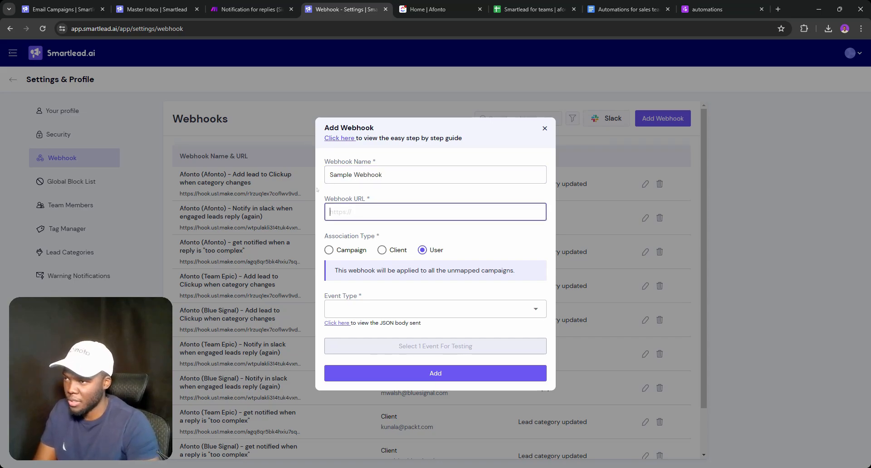
click(235, 3)
click(291, 240)
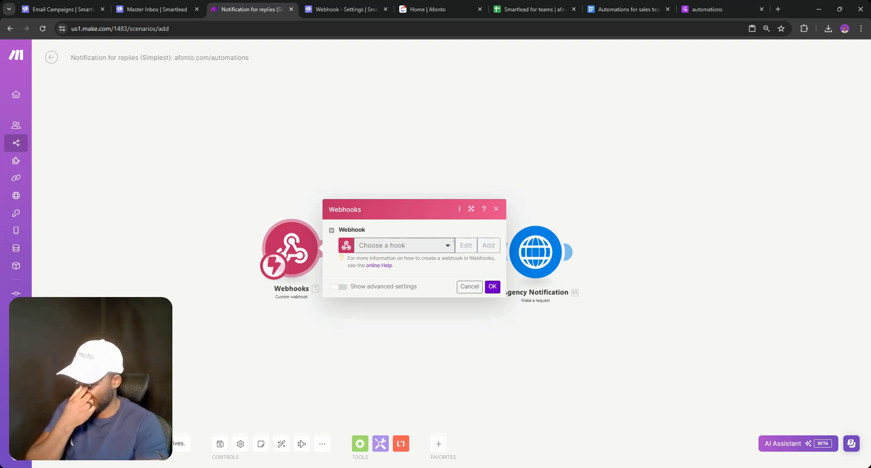
Create a Make webhook named 'DELETE (free automations)' and copy its address
click(481, 249)
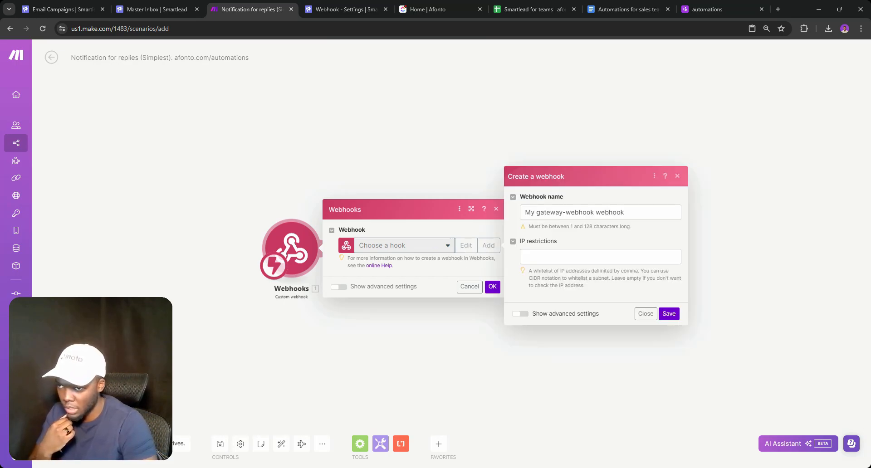
drag(637, 212, 507, 217)
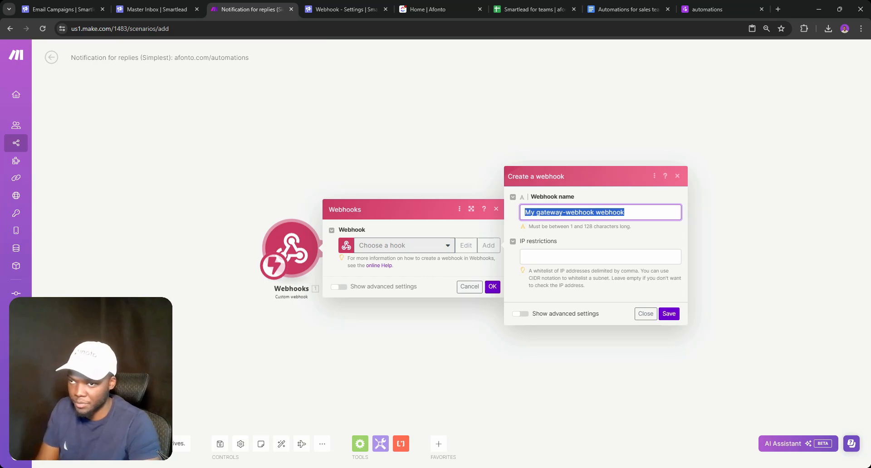
text(DELETE (free automations))
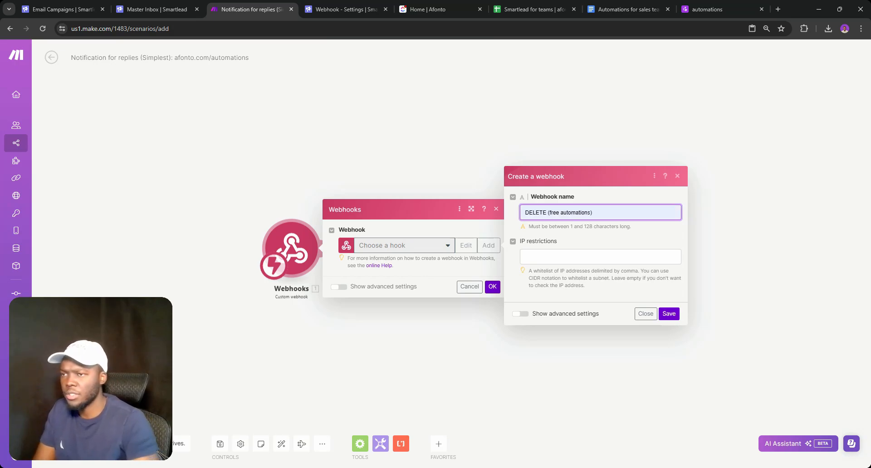
click(665, 314)
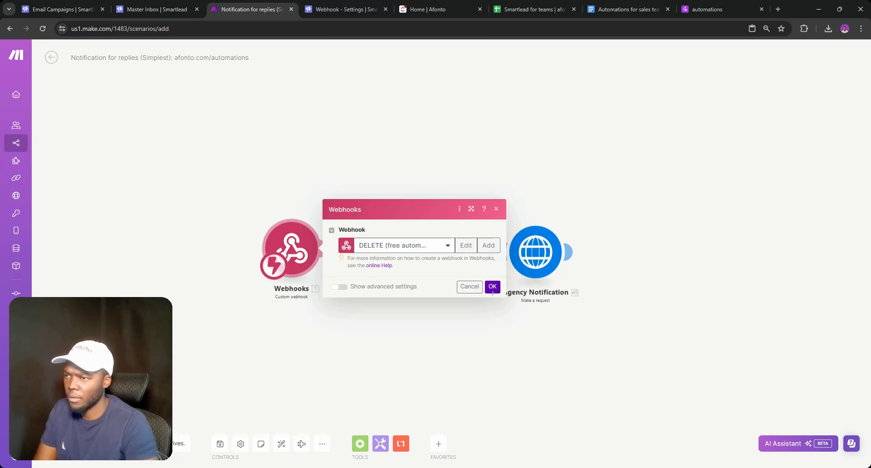
click(467, 279)
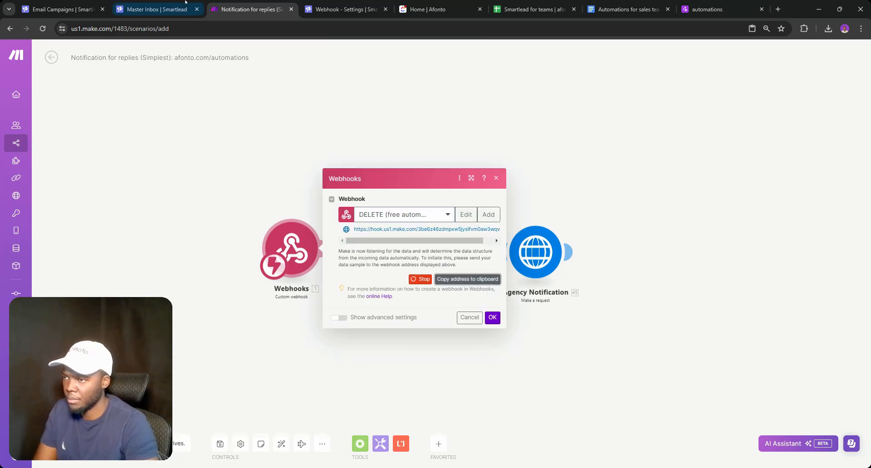
Paste the Make hook address as the Smartlead webhook URL, keeping the User association
click(331, 10)
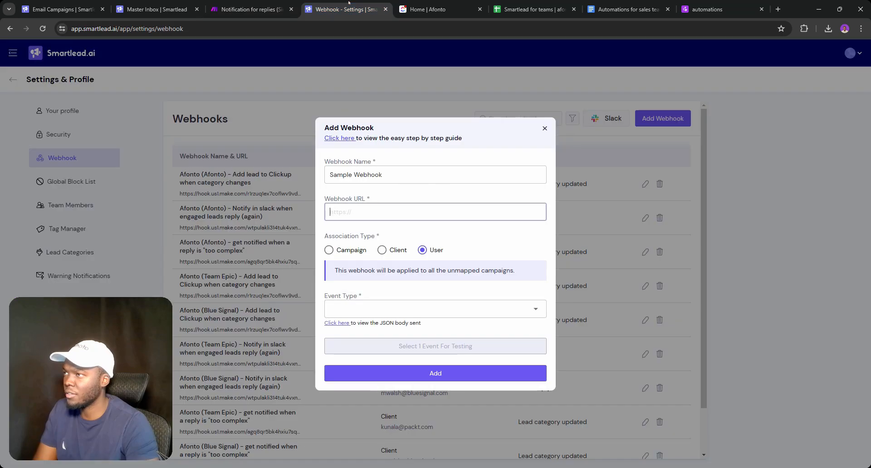
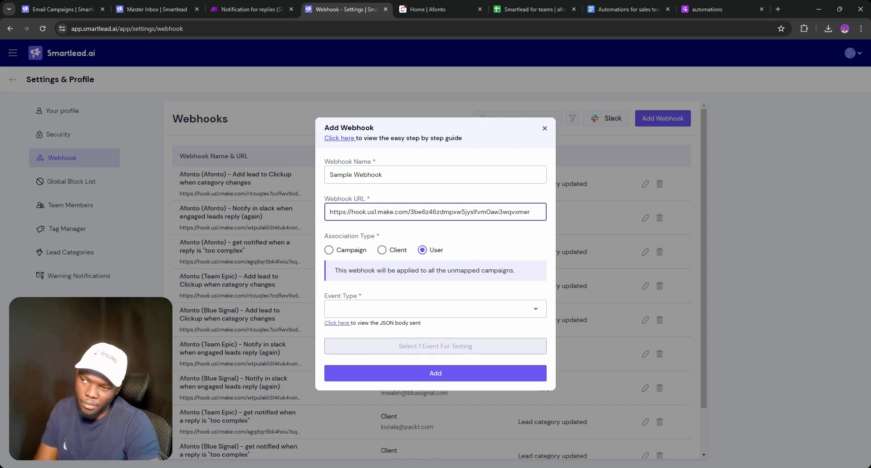
click(393, 252)
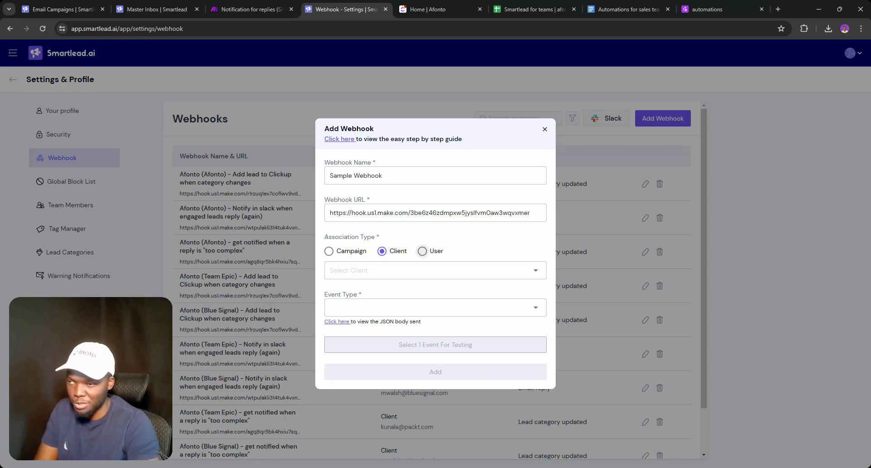
click(422, 251)
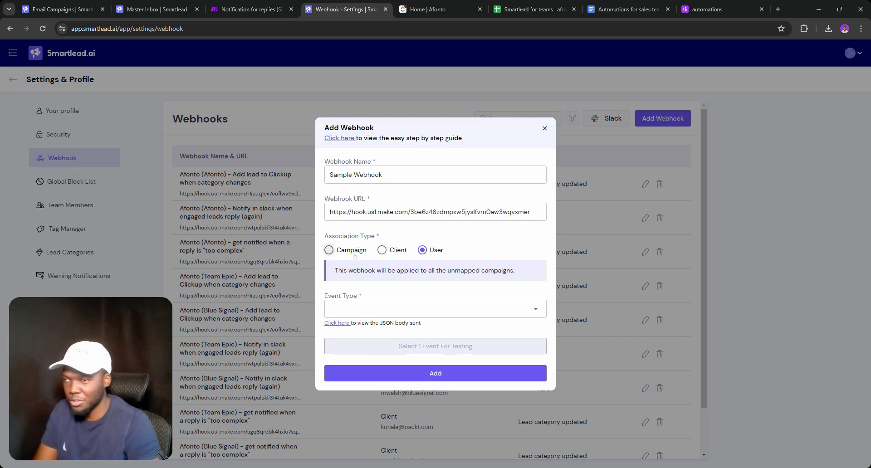
click(377, 309)
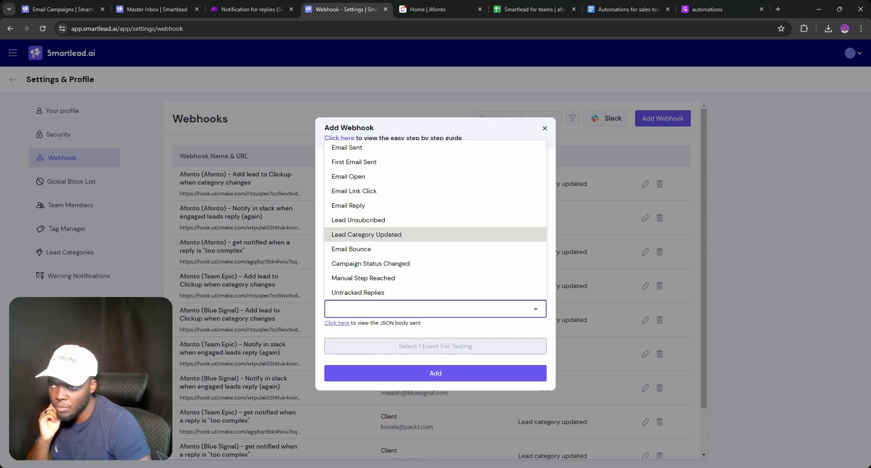
Pick Lead Category Updated with Information Request, Interested and Meeting Request categories
click(367, 235)
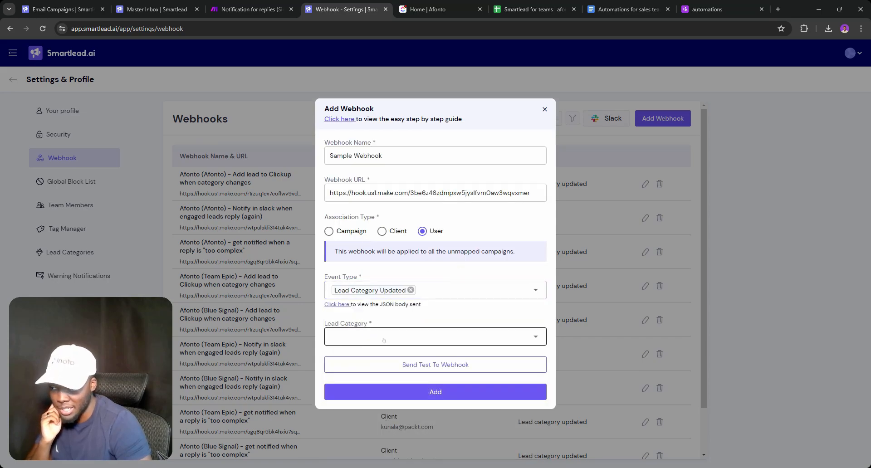
click(383, 339)
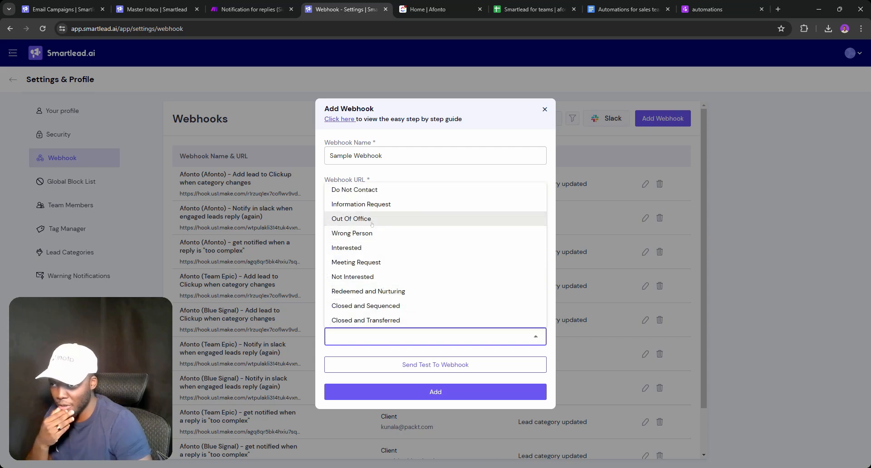
click(381, 204)
click(383, 248)
click(385, 263)
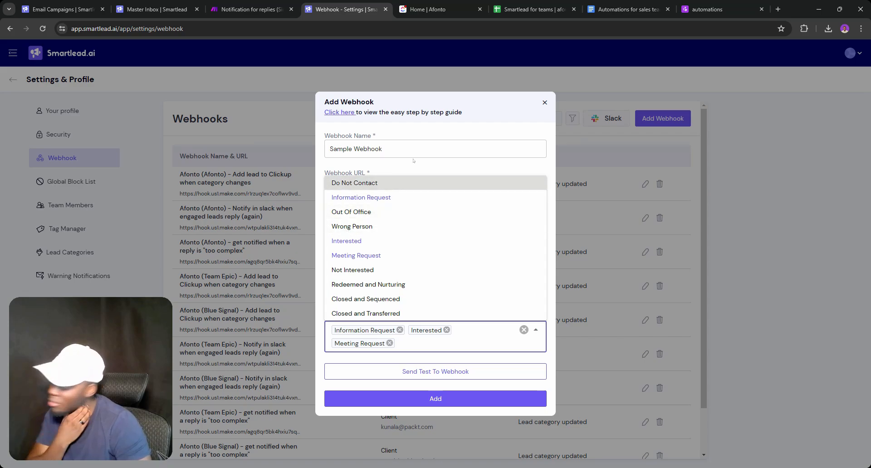
click(447, 132)
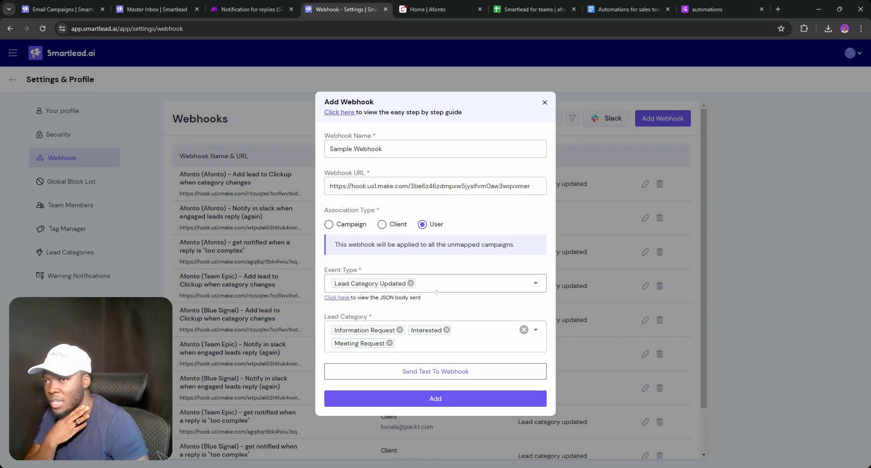
Replace the Lead Category Updated event type with Email Reply
click(423, 284)
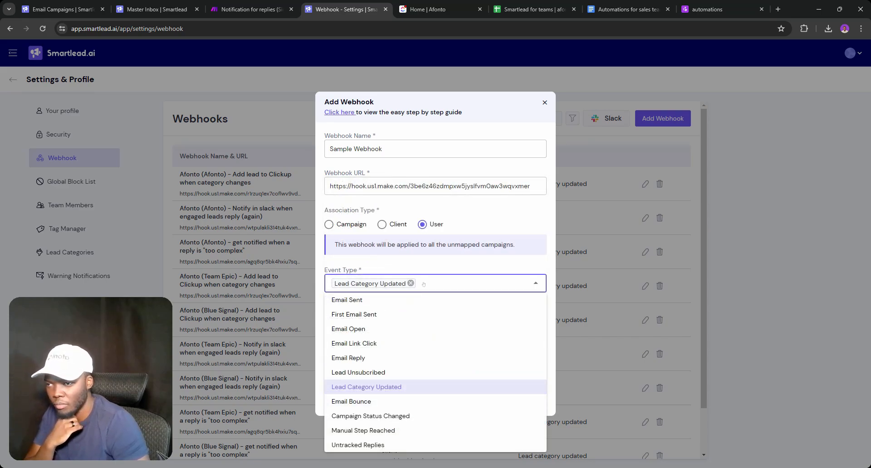
click(356, 359)
click(411, 283)
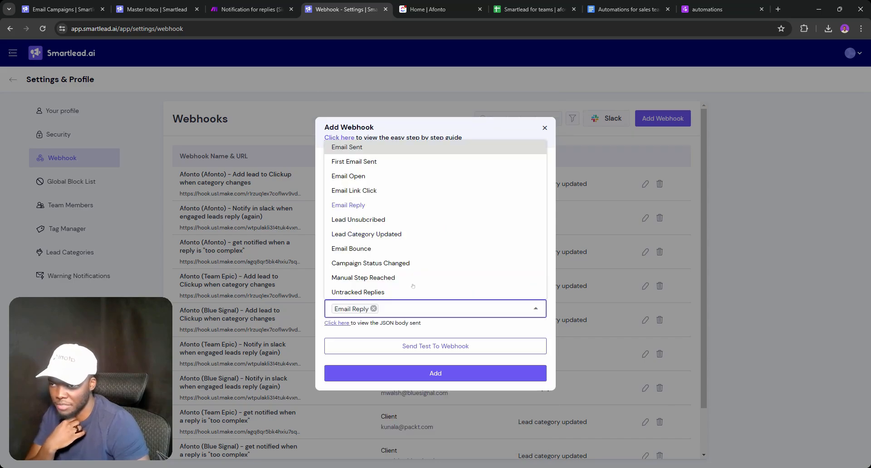
click(428, 329)
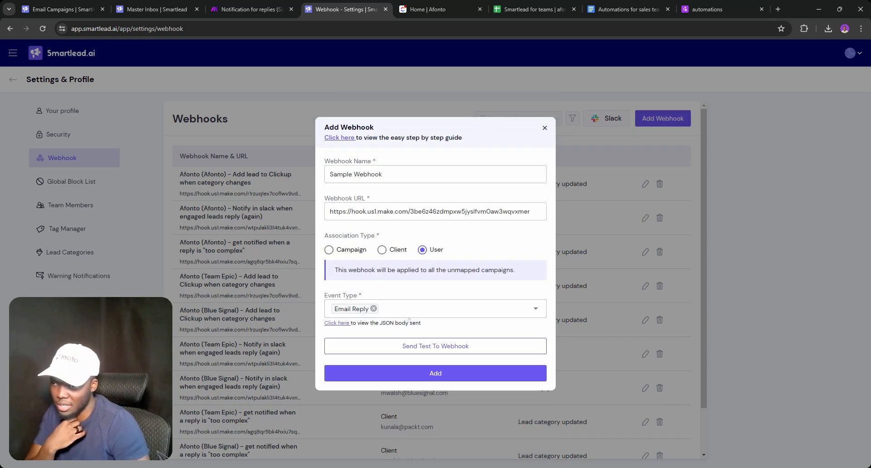
click(405, 313)
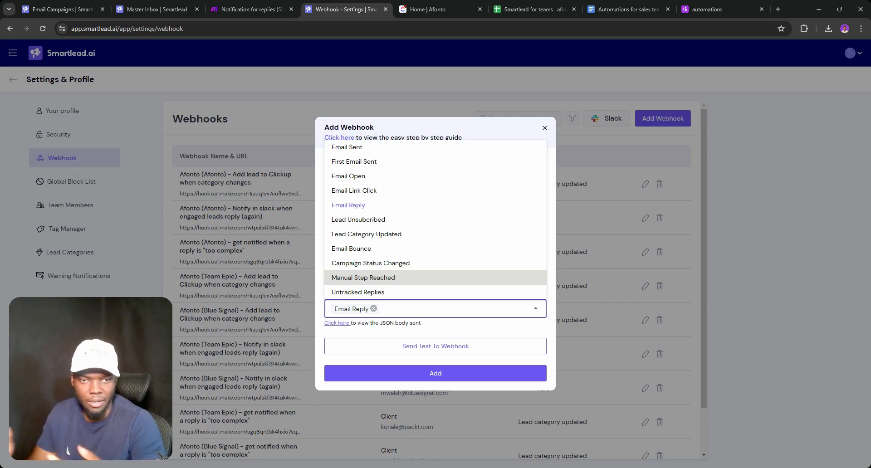
click(426, 329)
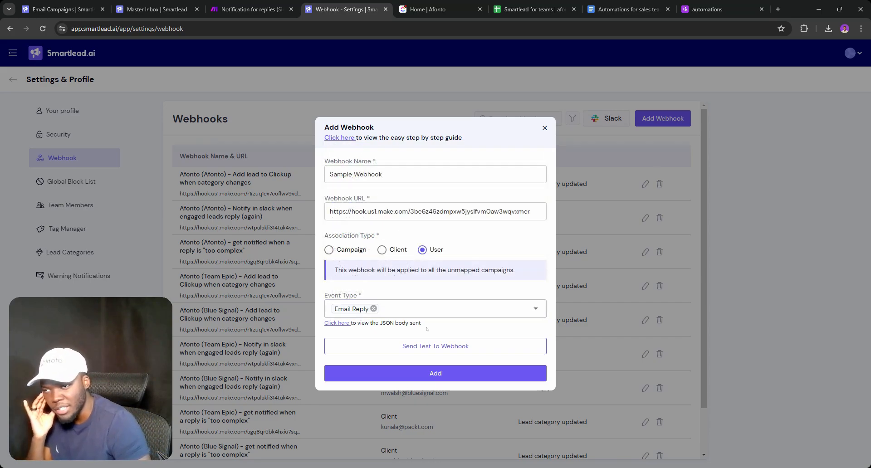
Send a Smartlead test event, then run only the Webhooks module in Make
click(431, 346)
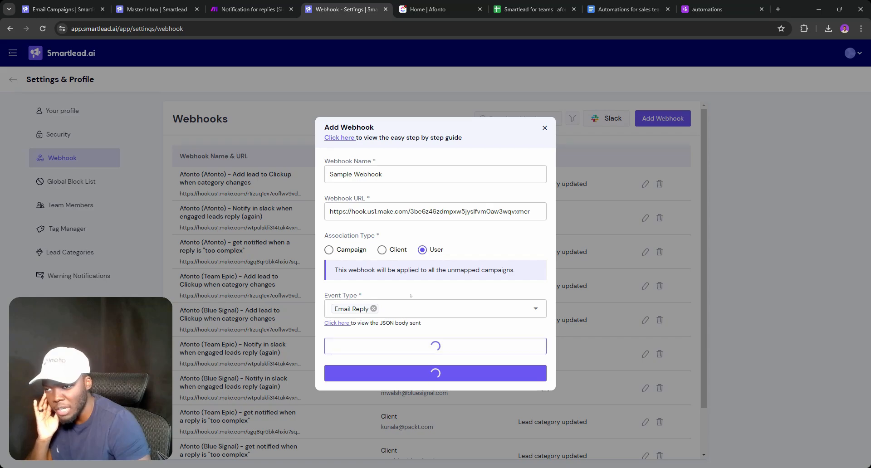
click(234, 1)
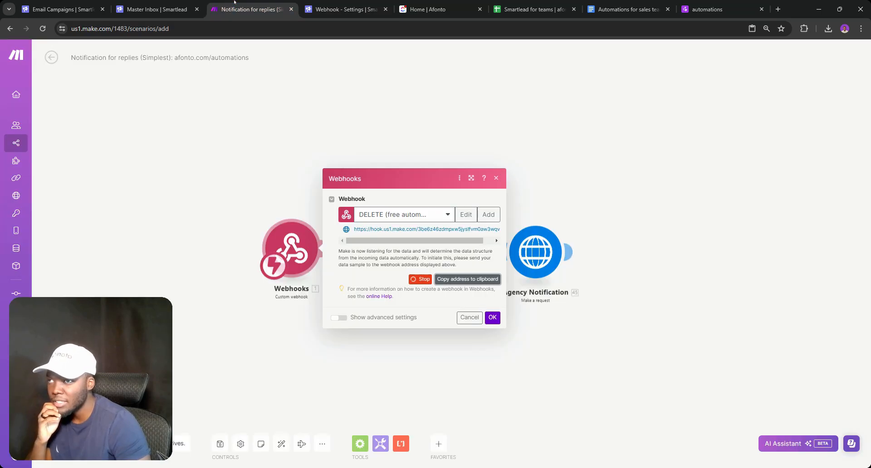
click(340, 145)
right_click(293, 249)
click(325, 269)
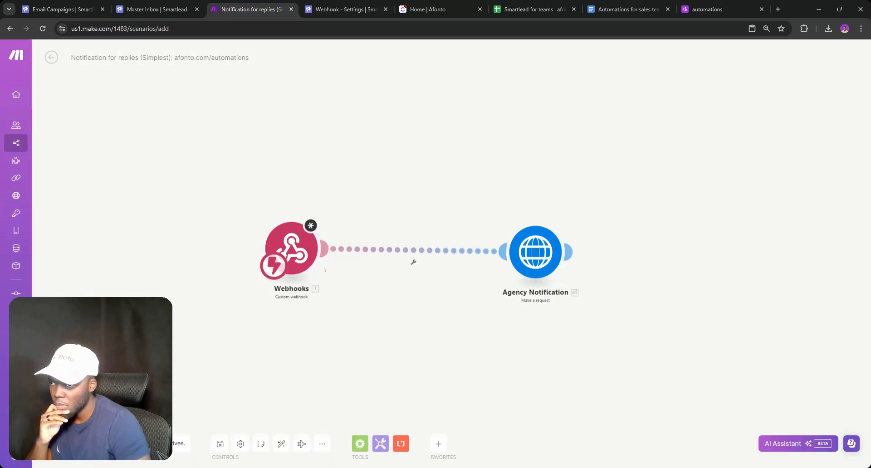
right_click(295, 248)
click(318, 262)
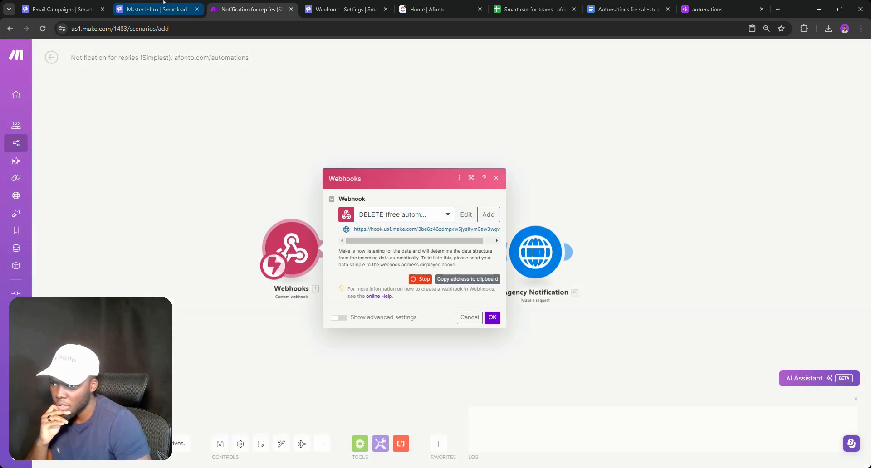
click(487, 308)
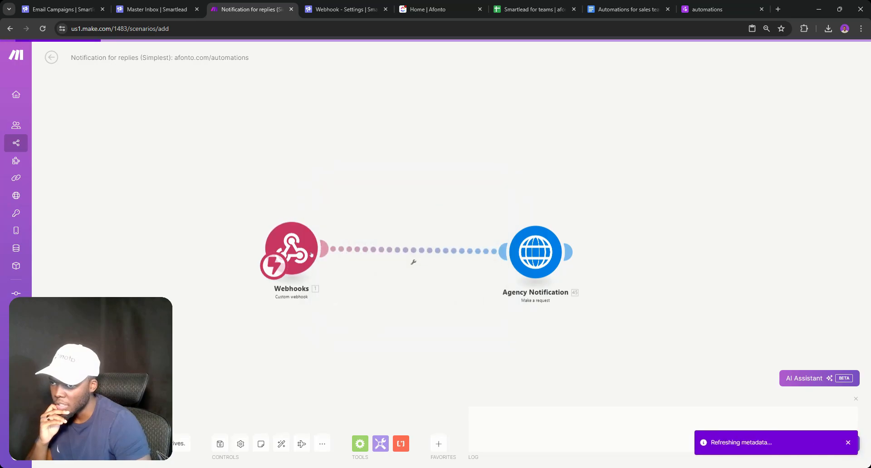
Retry running only the Webhooks module after dismissing the hook-already-assigned error
right_click(289, 243)
click(321, 266)
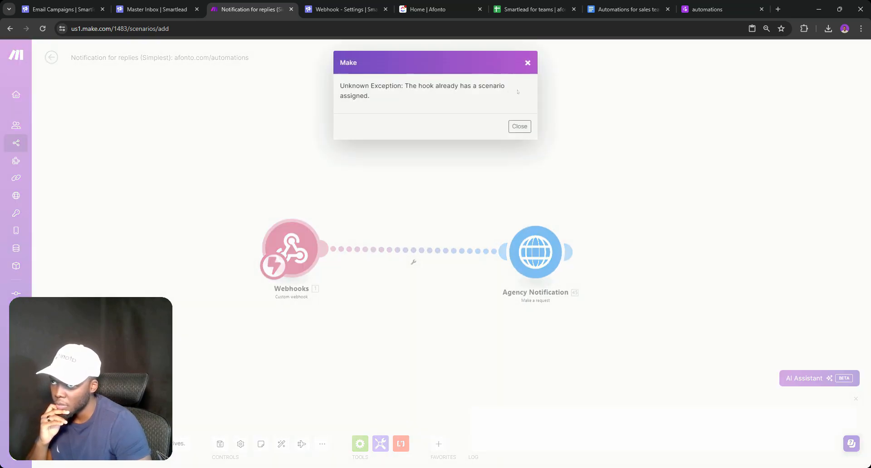
click(527, 62)
right_click(300, 244)
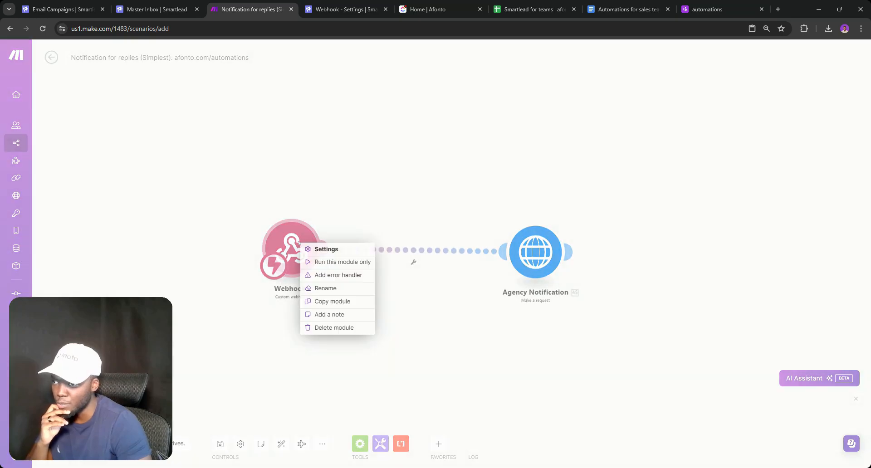
click(319, 262)
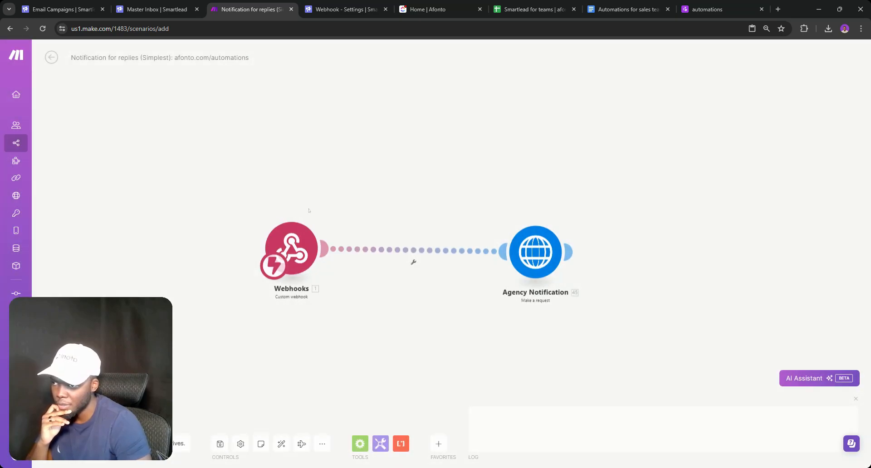
drag(309, 211, 256, 182)
right_click(234, 211)
click(253, 231)
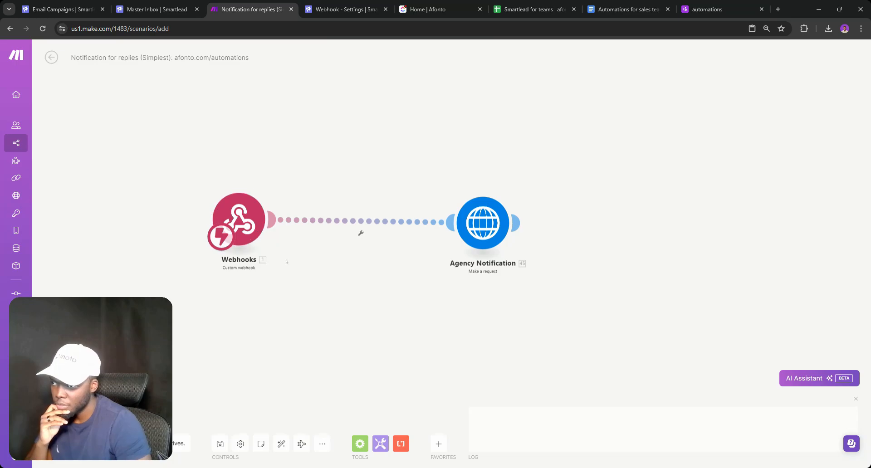
Delete the Webhooks–Agency Notification link and save the scenario
right_click(419, 235)
click(426, 241)
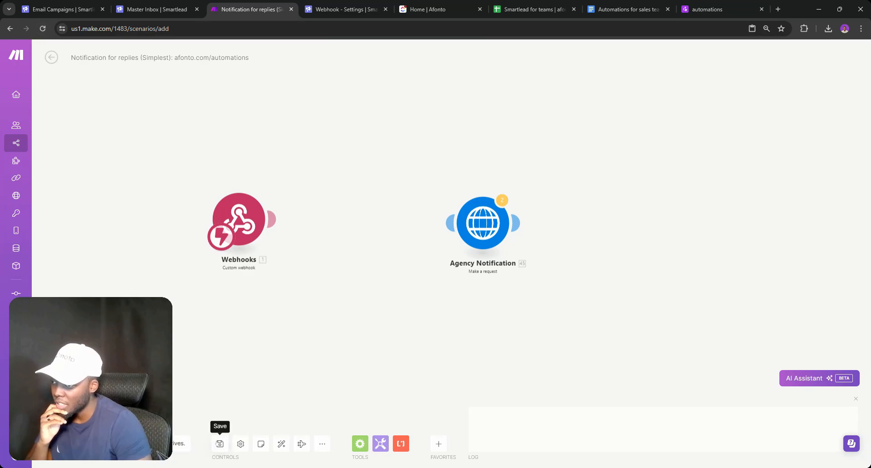
click(219, 445)
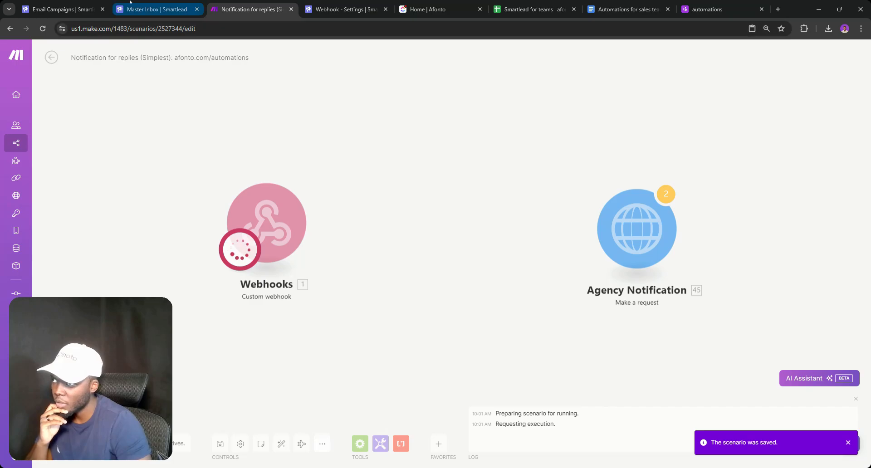
click(324, 4)
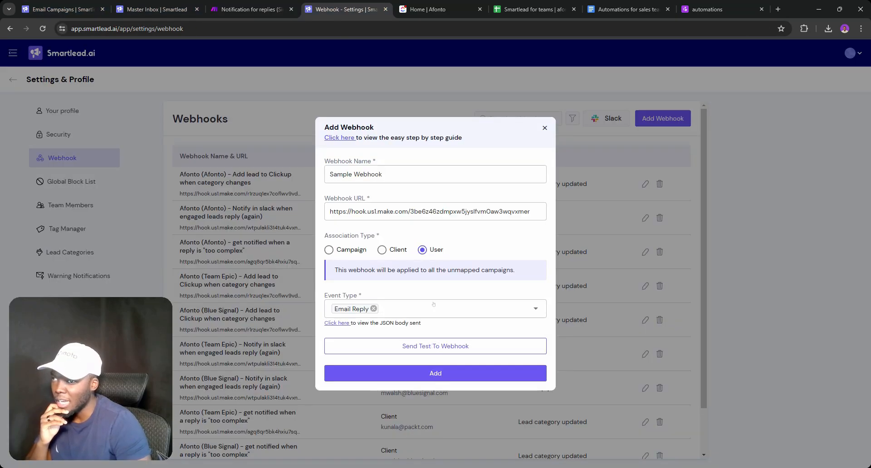
Reload the Make scenario and Run once using the existing queued webhook data
click(230, 2)
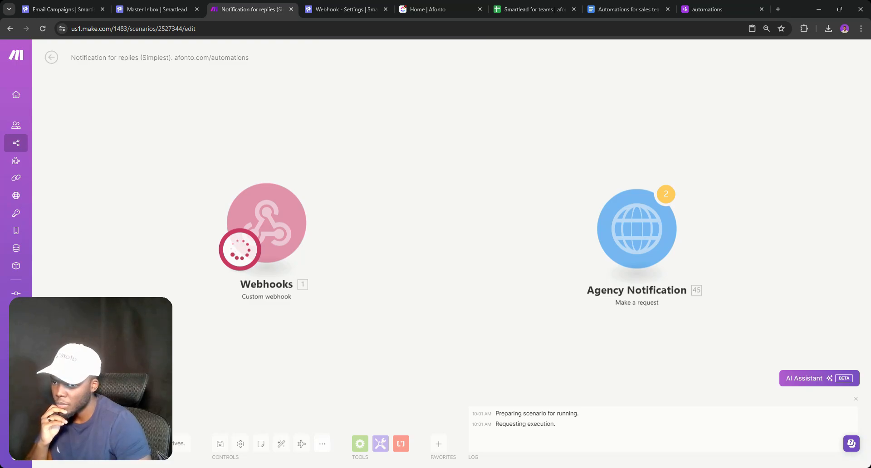
click(330, 10)
click(267, 5)
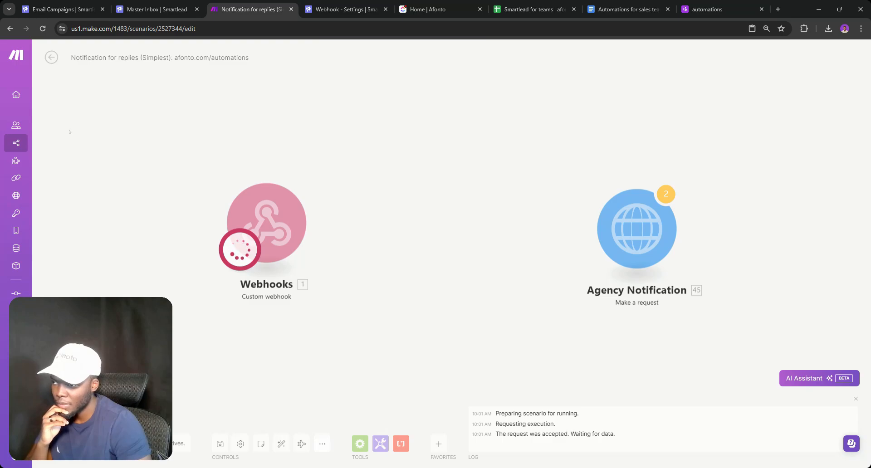
click(42, 28)
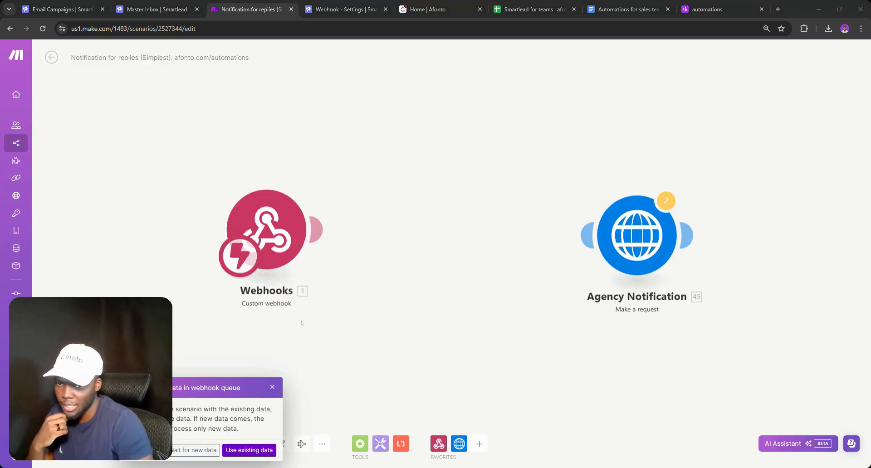
click(260, 449)
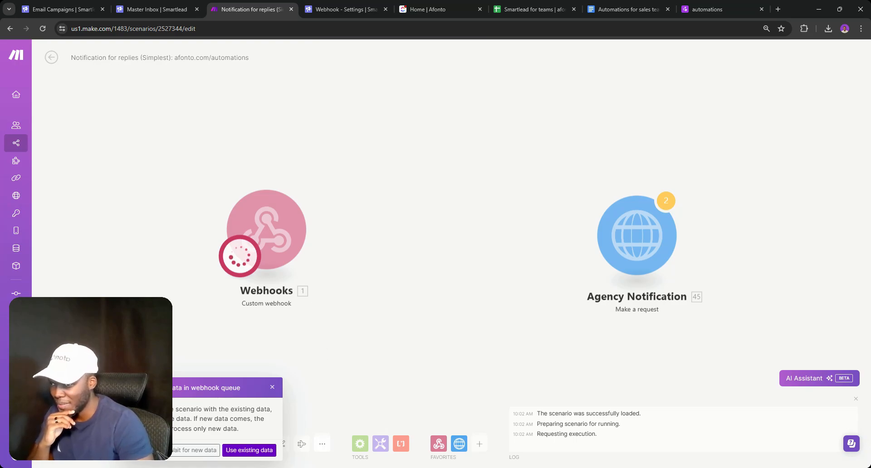
click(247, 450)
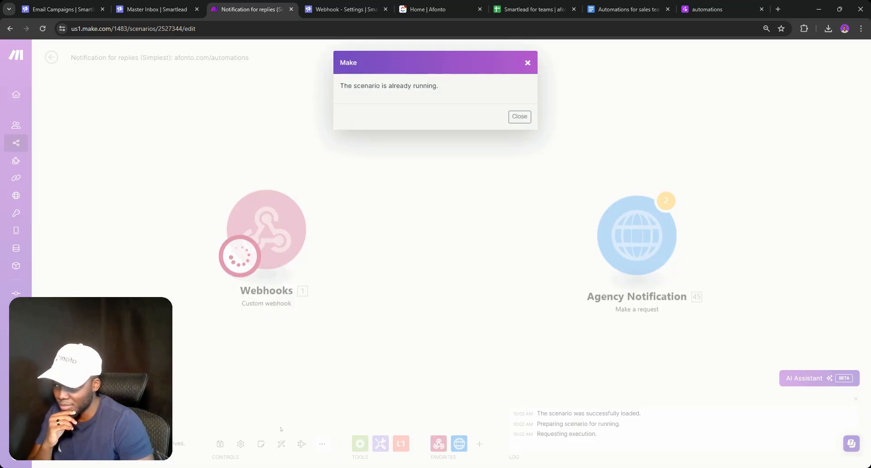
click(529, 63)
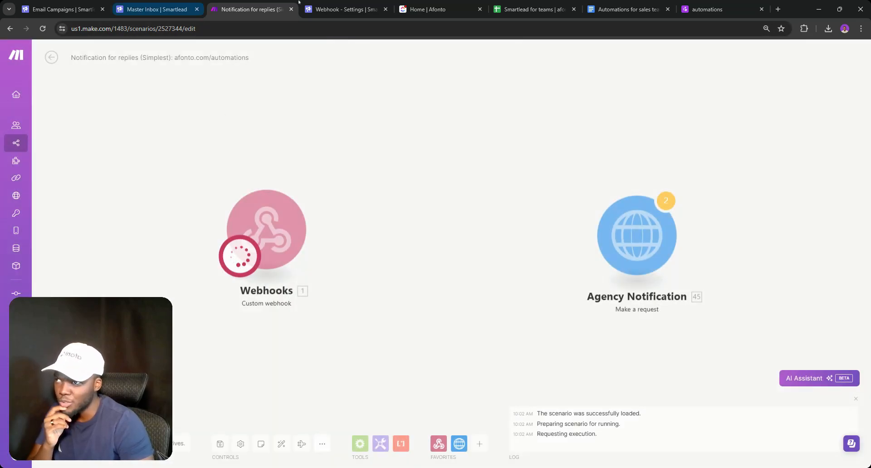
click(344, 9)
Send another Smartlead test event, then reload the stalled Make scenario editor
click(461, 341)
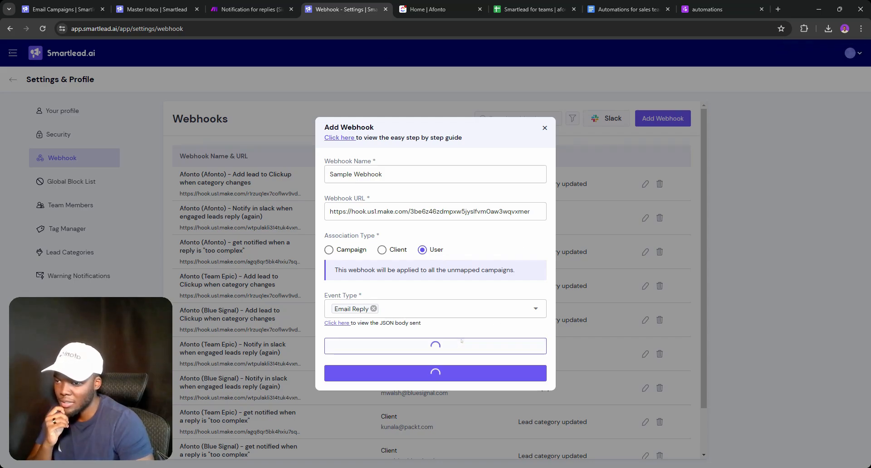
click(298, 7)
click(303, 7)
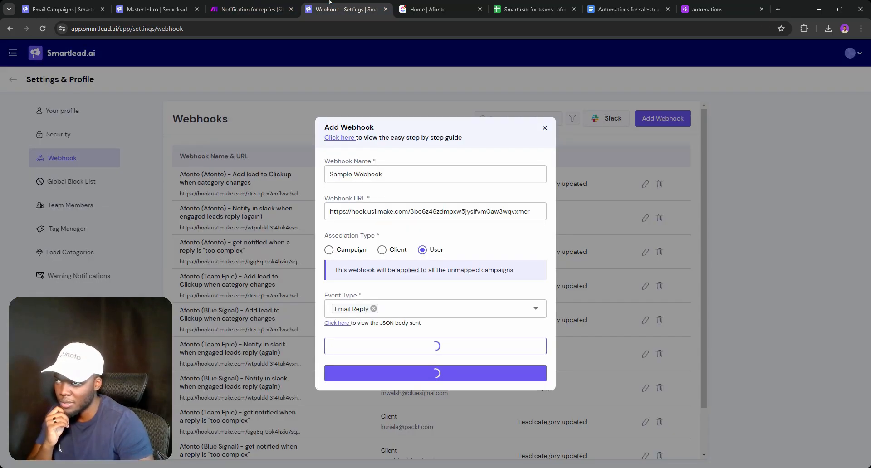
click(263, 5)
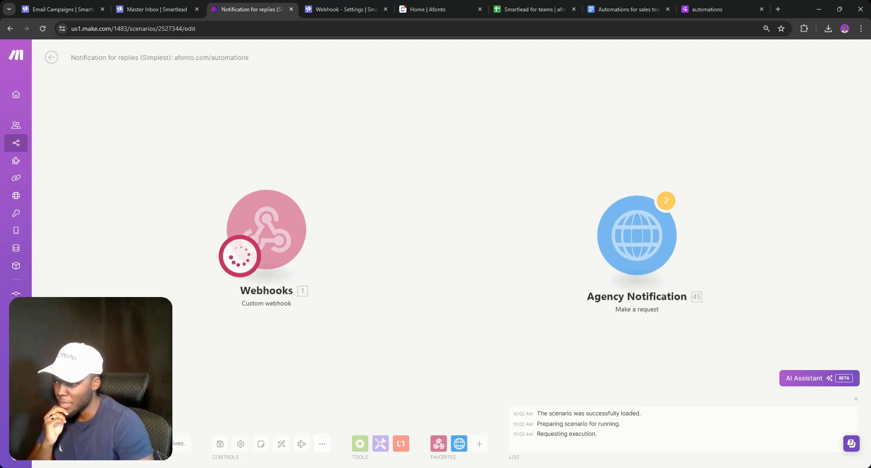
click(43, 29)
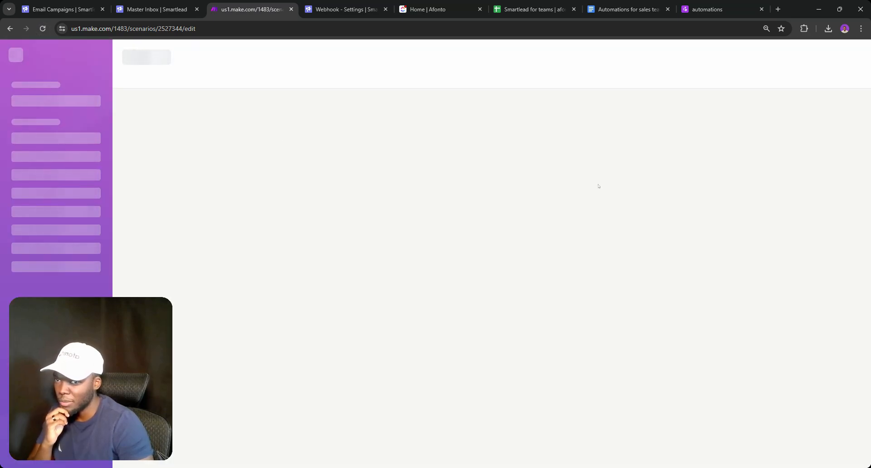
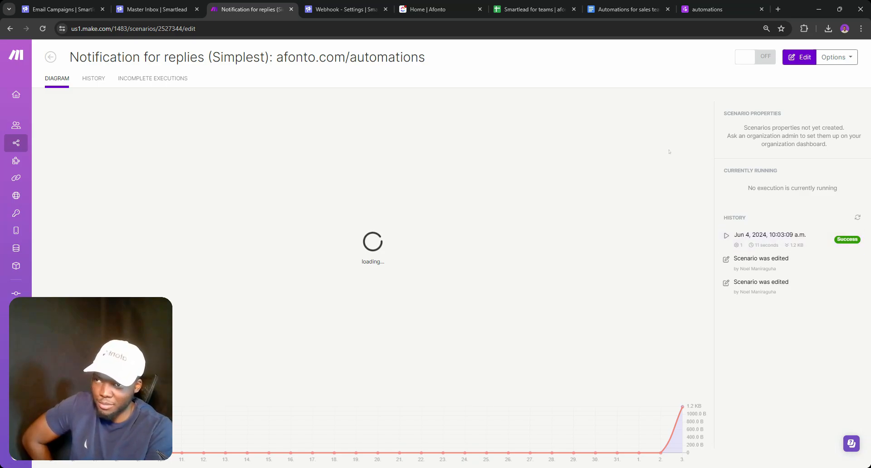
Rename the second sheet of the Smartlead for teams spreadsheet to 'SDR assignments'
click(533, 1)
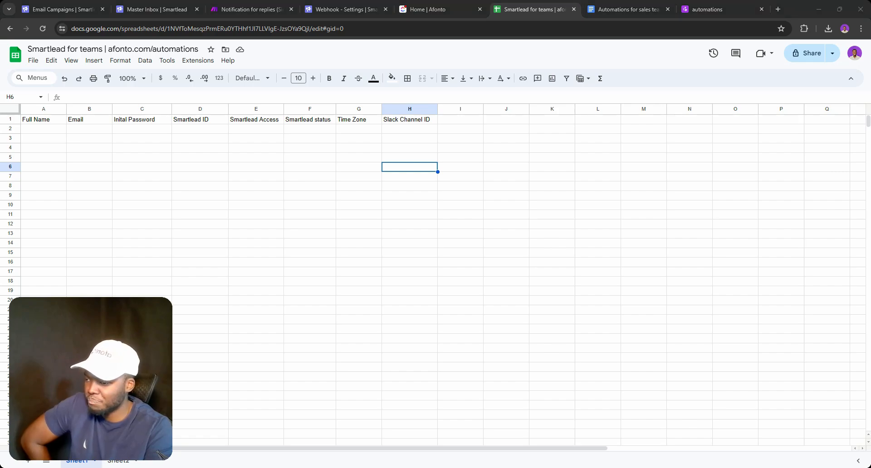
click(119, 463)
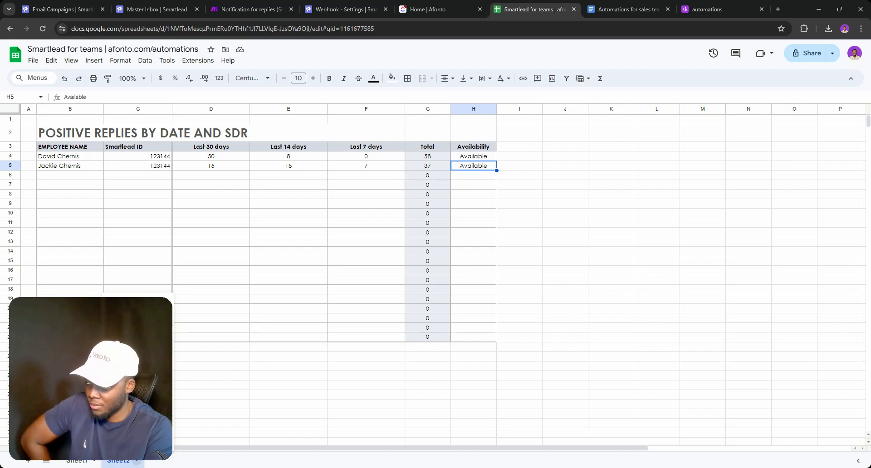
double_click(118, 461)
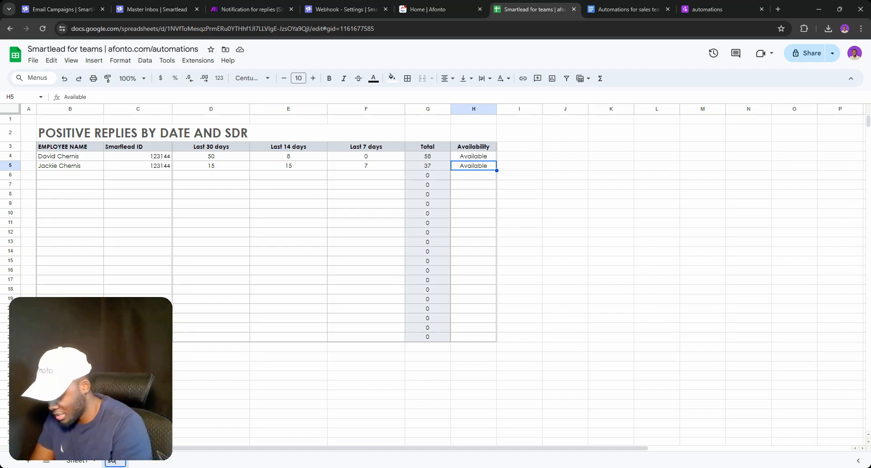
text(SDR)
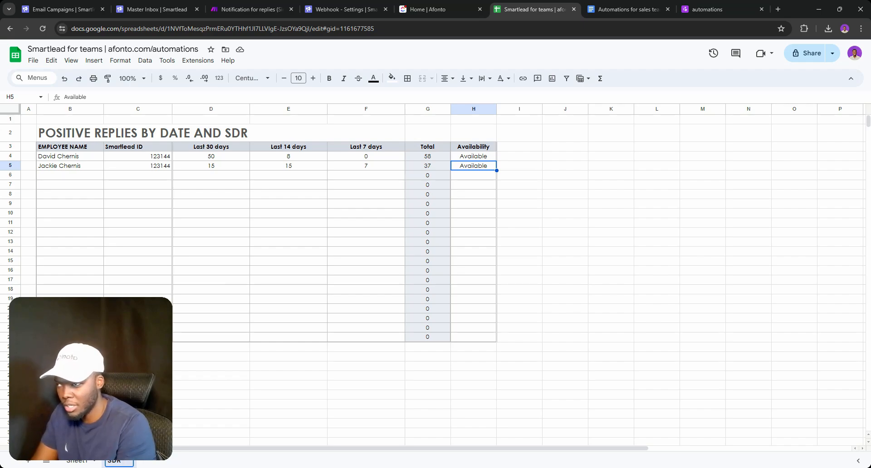
text( Te)
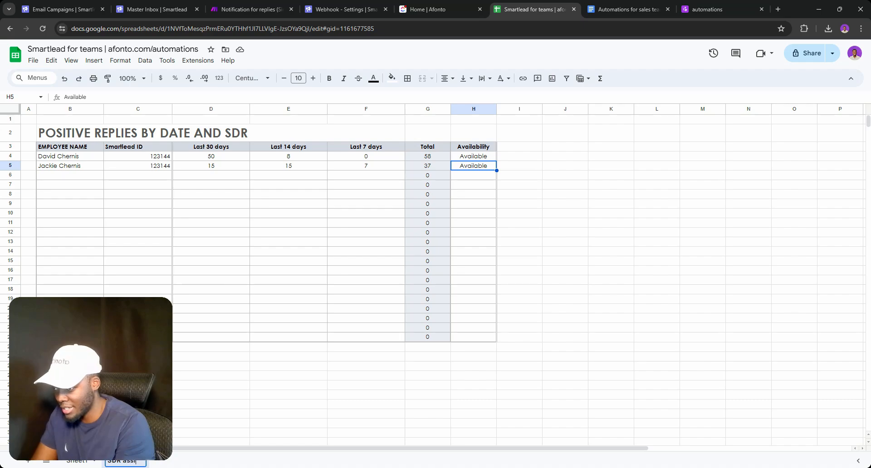
text(signments)
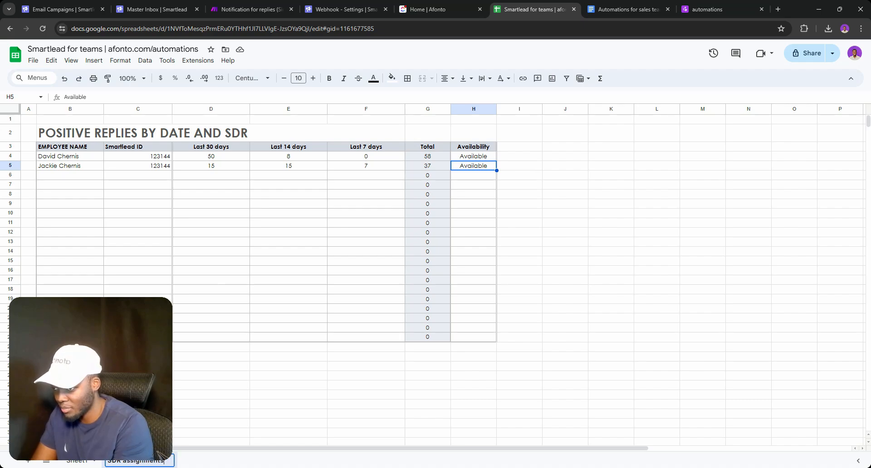
key(Return)
Replace the word POSITIVE in the B2 table title with ASSIGNED
double_click(144, 133)
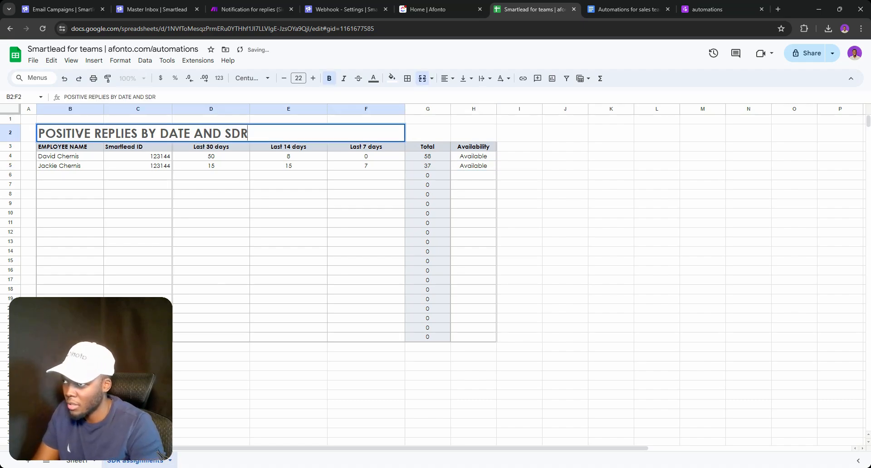
key(ctrl+a)
click(76, 133)
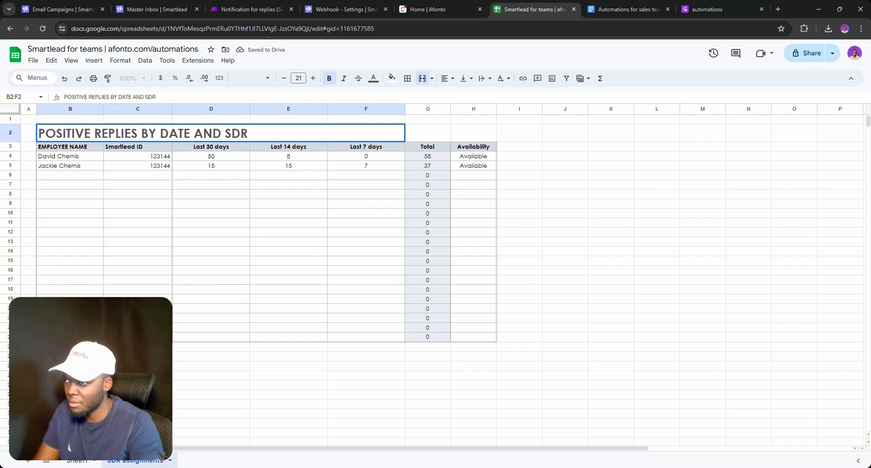
double_click(75, 134)
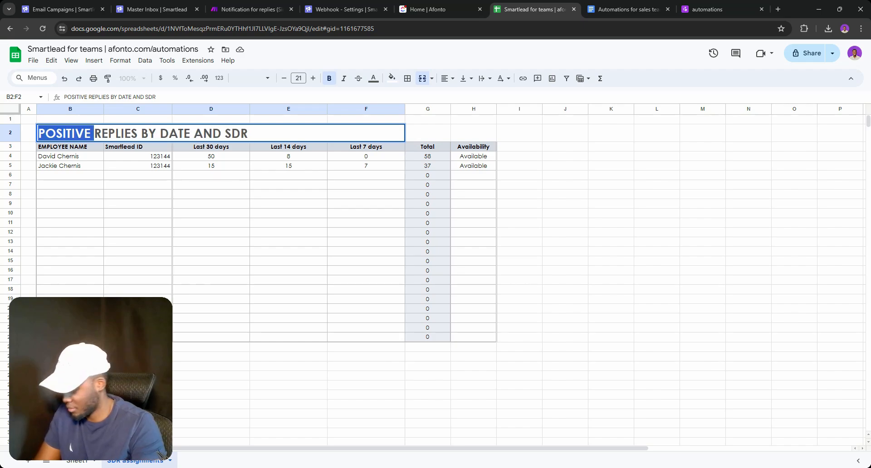
text(ASSIGNED)
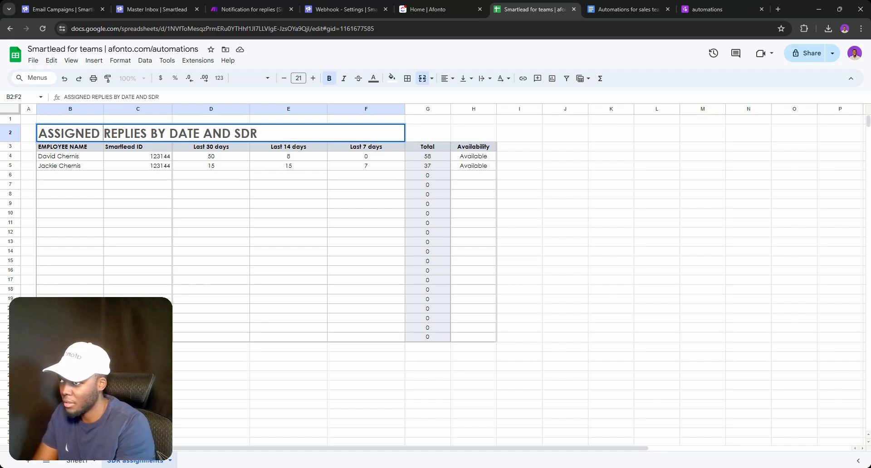
key(Return)
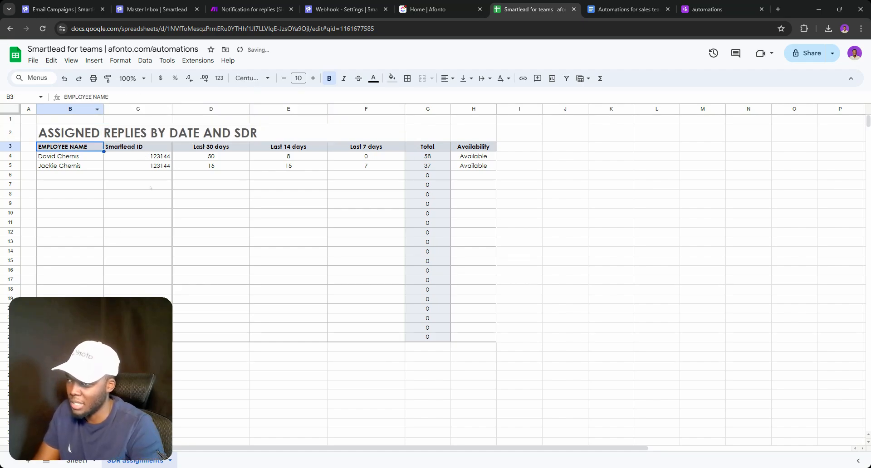
Remove the date wording so the title reads 'ASSIGNED REPLIES BY SDR'
double_click(158, 134)
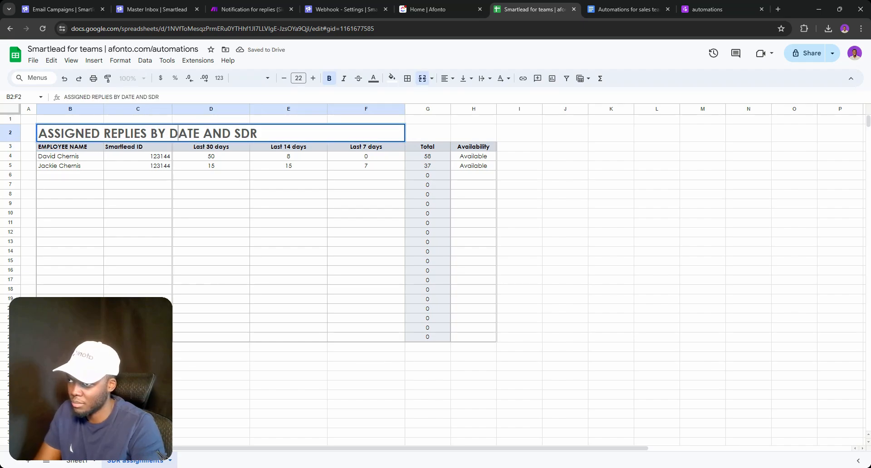
double_click(178, 133)
text(TI)
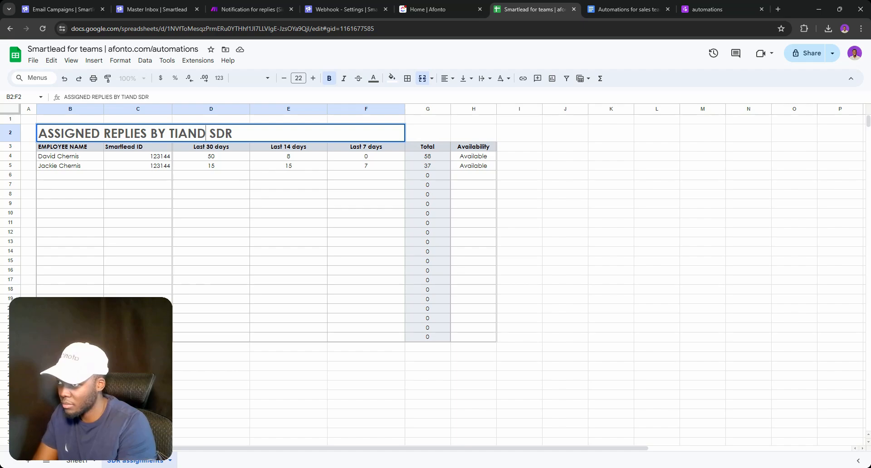
key(BackSpace)
key(BackSpace)
key(BackSpace)
key(BackSpace)
key(BackSpace)
key(BackSpace)
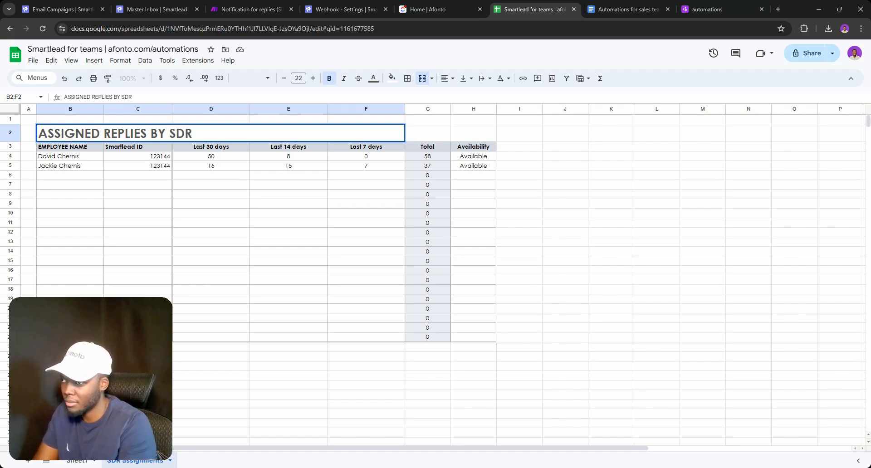
key(Return)
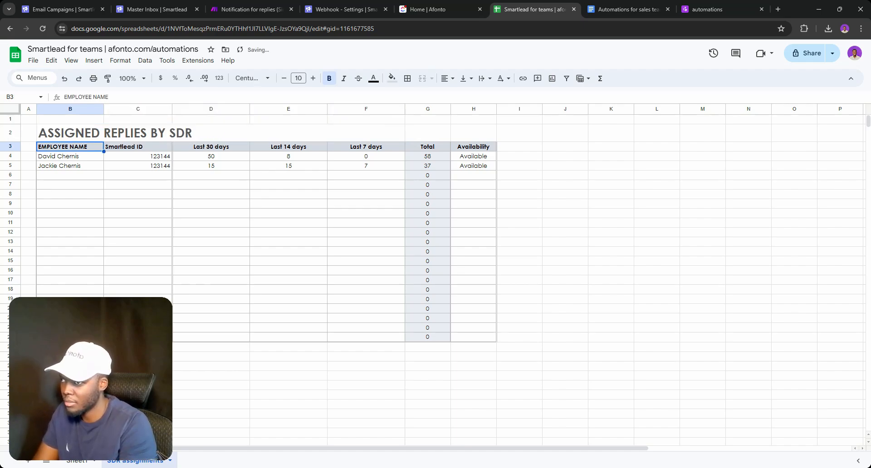
click(77, 463)
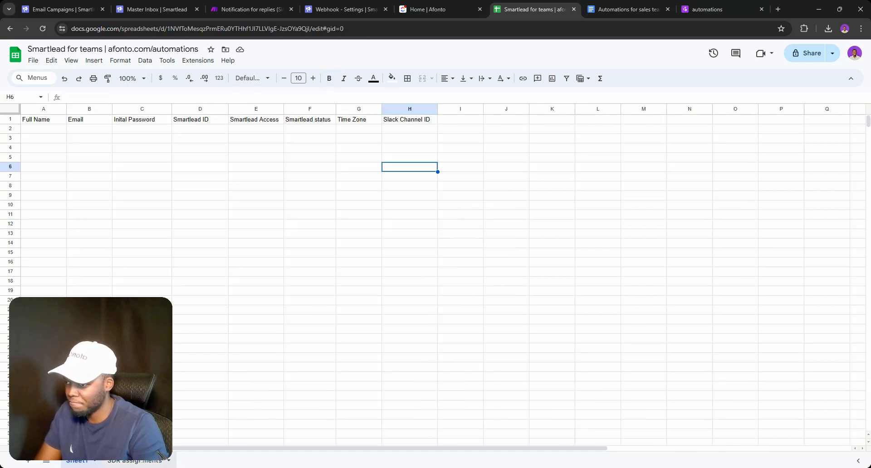
click(142, 463)
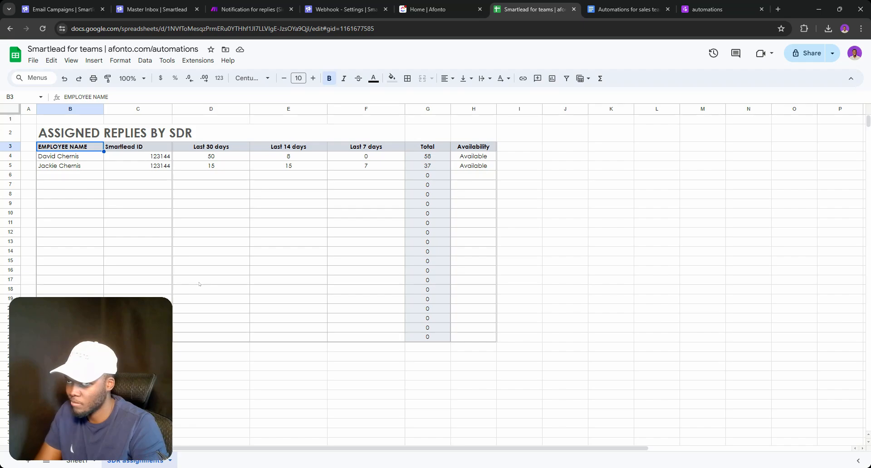
Add a Google Sheets Search Rows module after the Webhooks trigger, found by searching 'search'
click(252, 7)
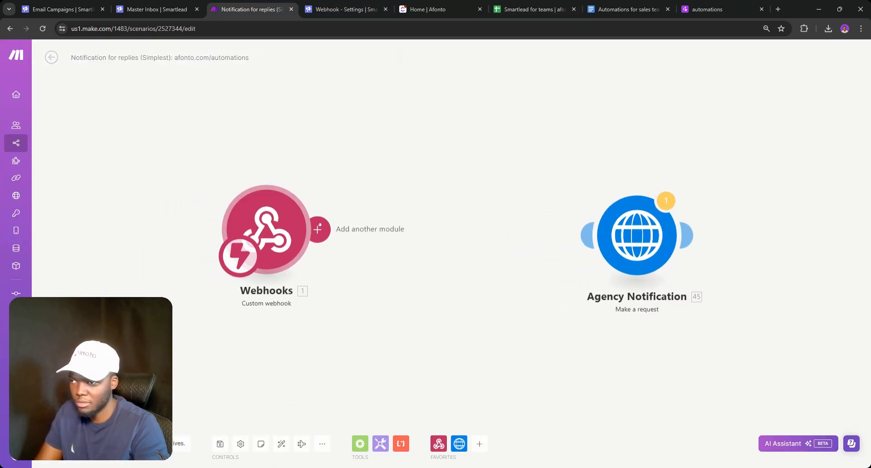
click(319, 229)
click(369, 264)
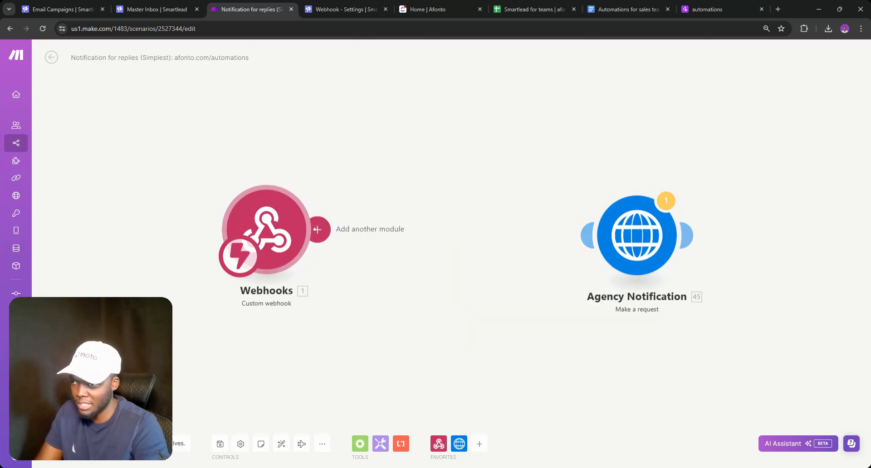
click(319, 229)
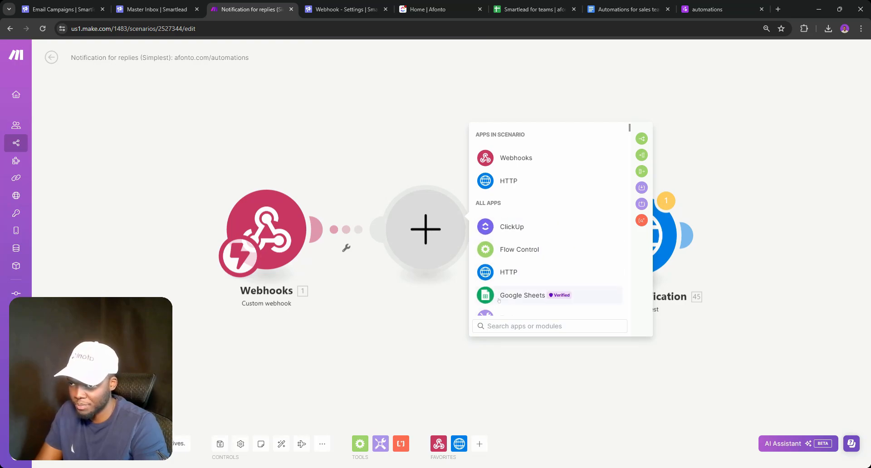
click(504, 297)
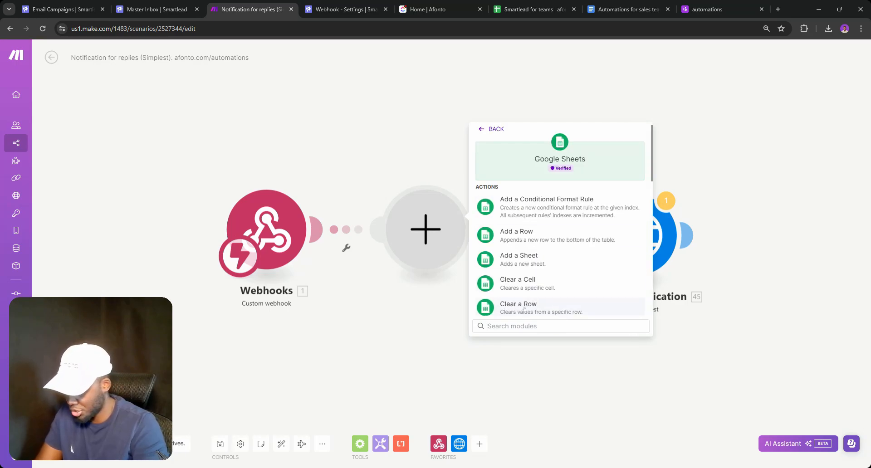
text(SEARCH)
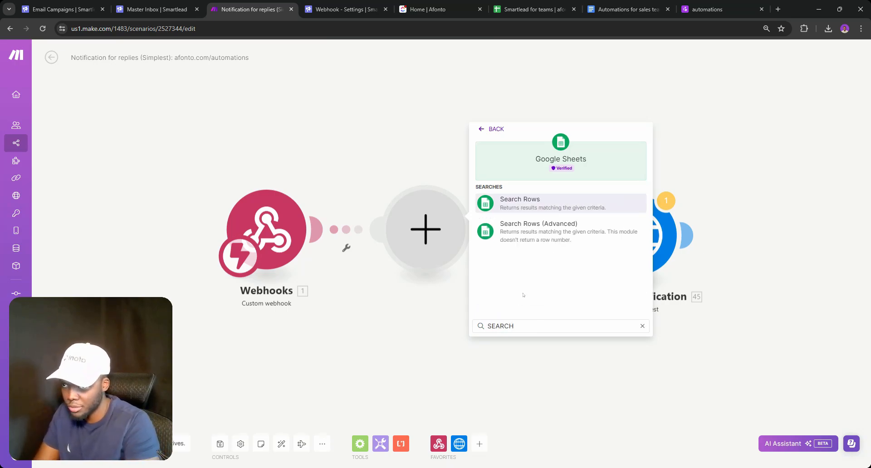
click(518, 205)
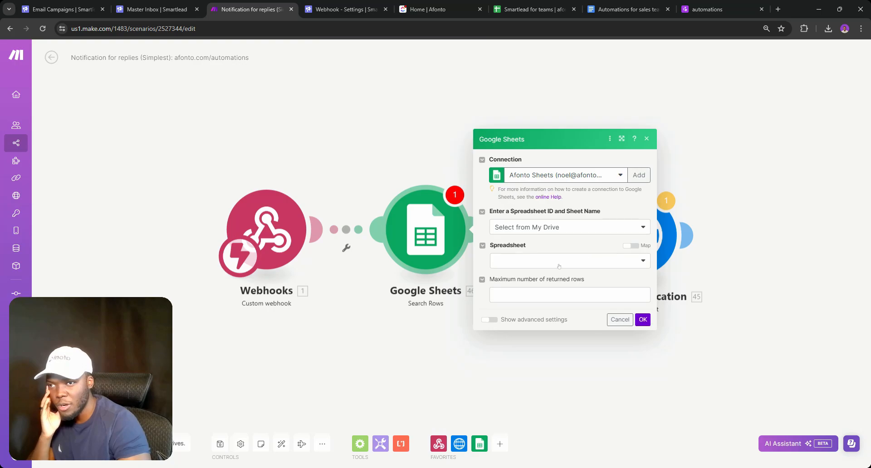
Point Search Rows at the Smartlead for teams spreadsheet and its SDR assignments sheet
click(553, 263)
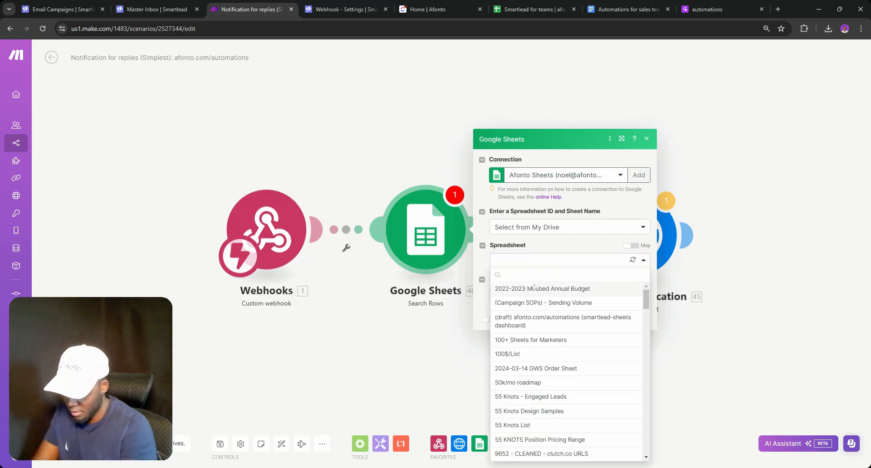
text(SMART)
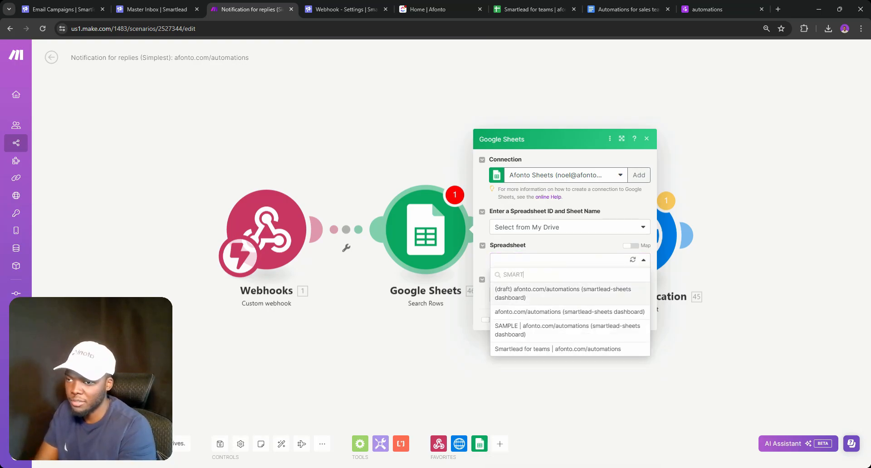
click(626, 350)
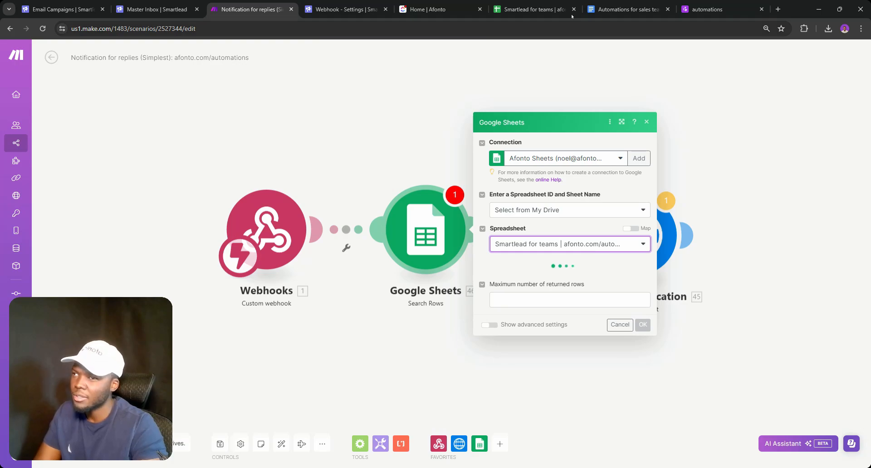
click(531, 9)
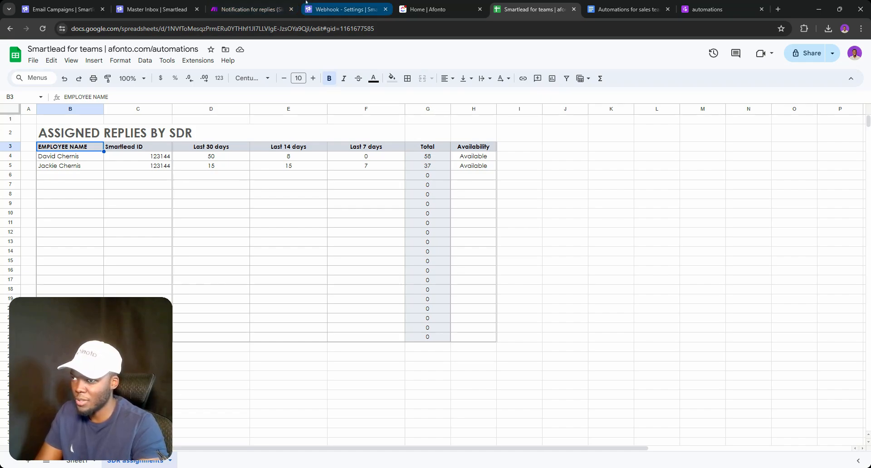
click(254, 9)
click(534, 267)
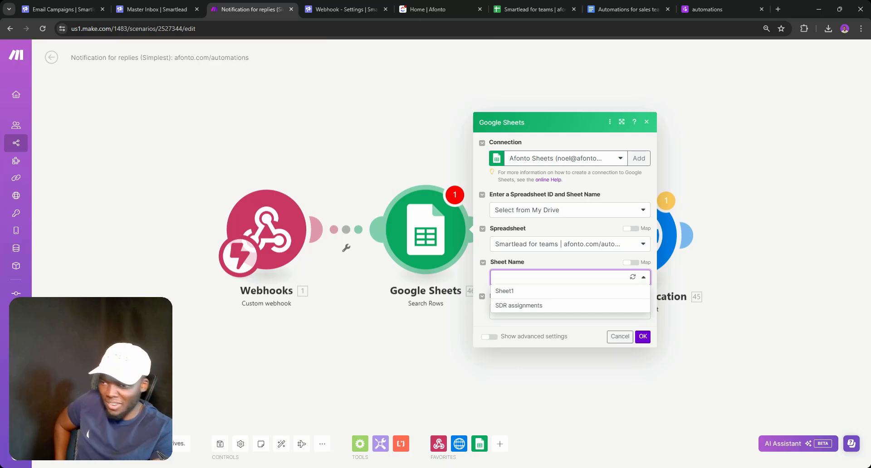
click(519, 305)
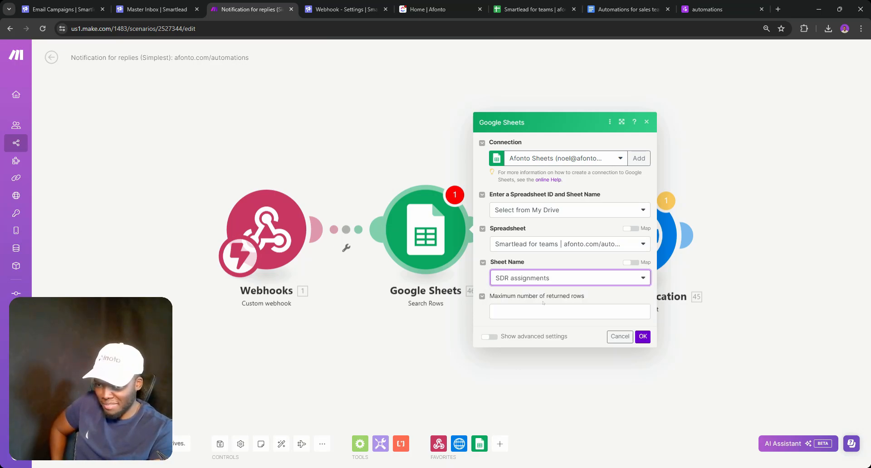
Save the Sheets module and run it alone, confirming it returns 23 rows
click(642, 336)
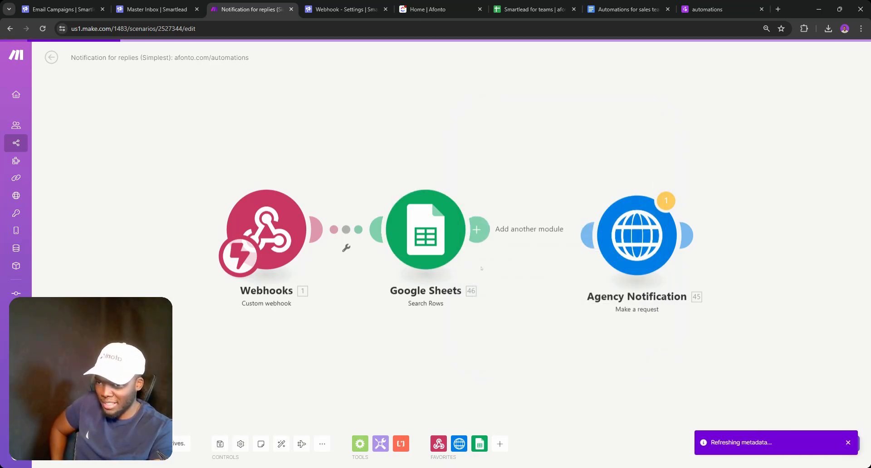
right_click(440, 237)
click(469, 256)
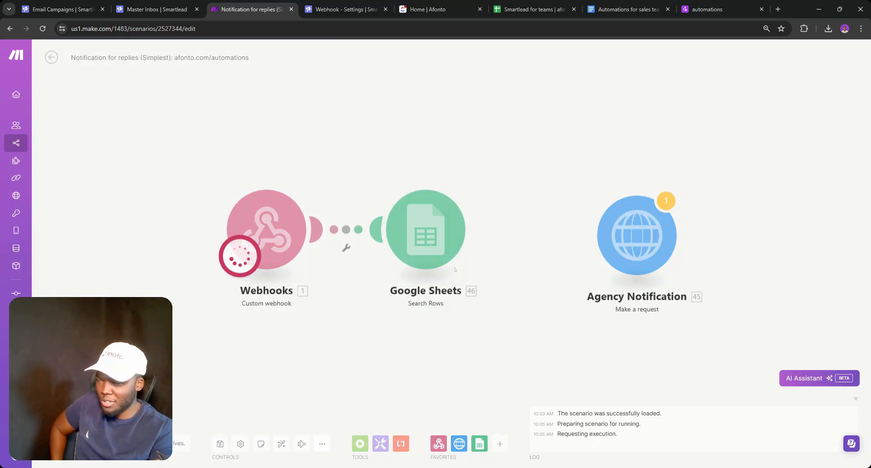
click(480, 179)
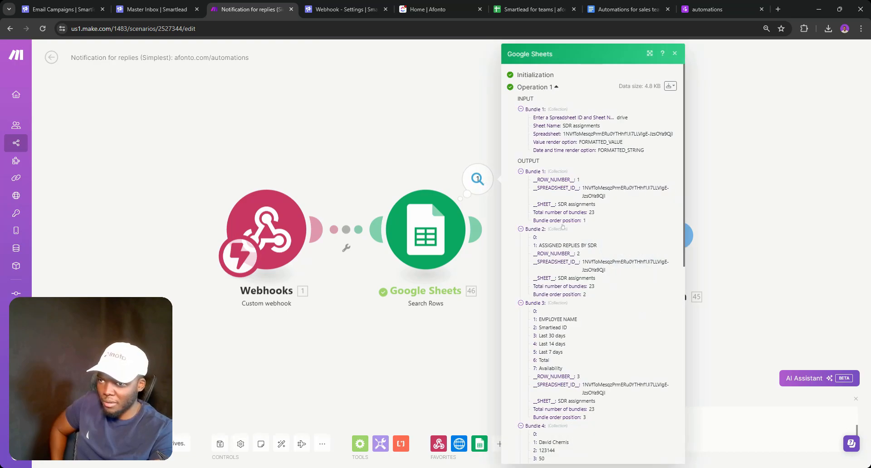
click(444, 233)
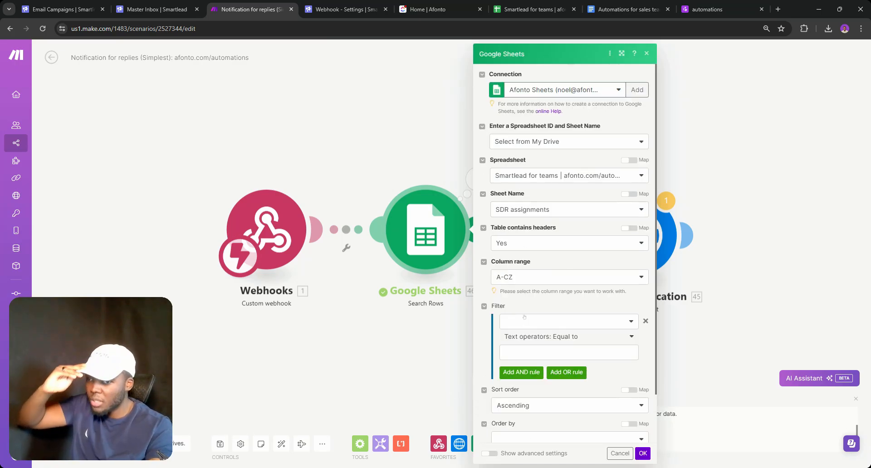
Add a Search Rows filter rule requiring column C to exist
click(524, 320)
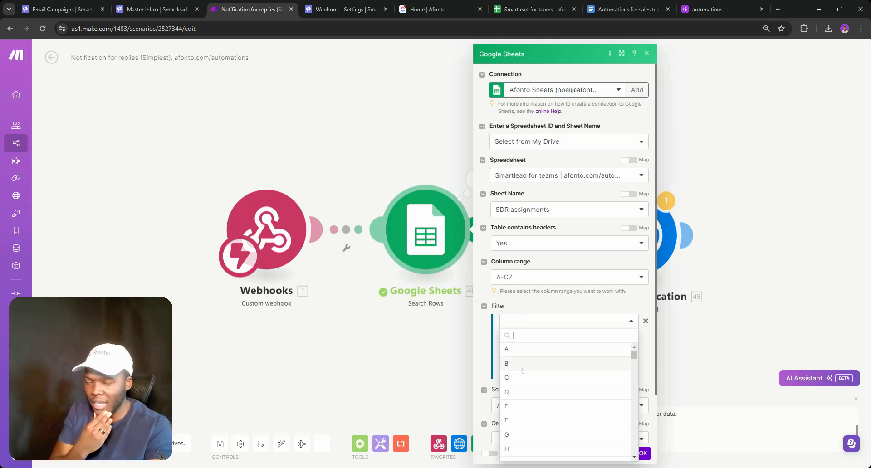
scroll(528, 315, down, 1)
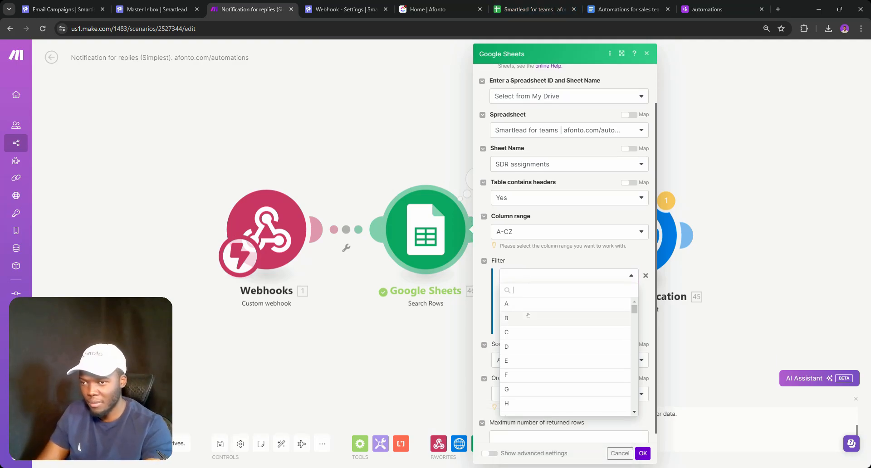
click(540, 4)
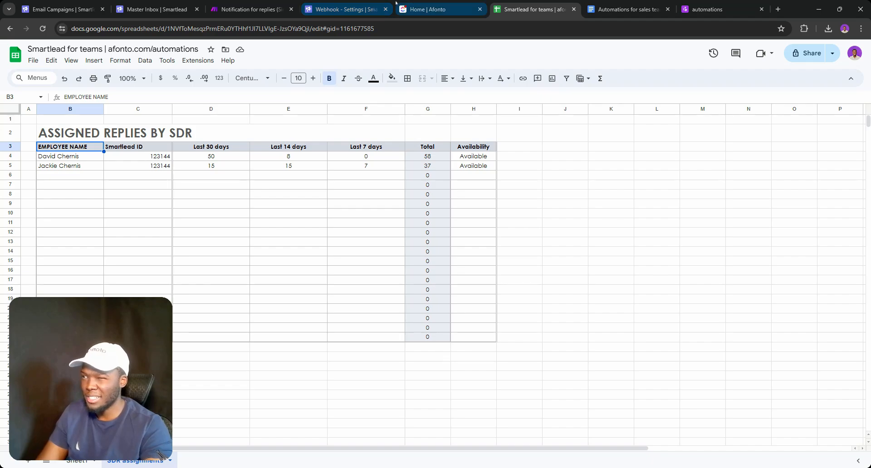
click(246, 6)
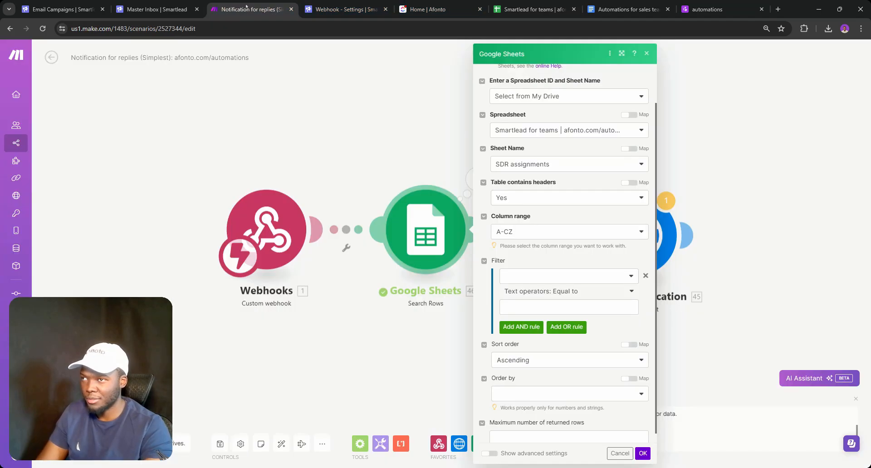
click(549, 276)
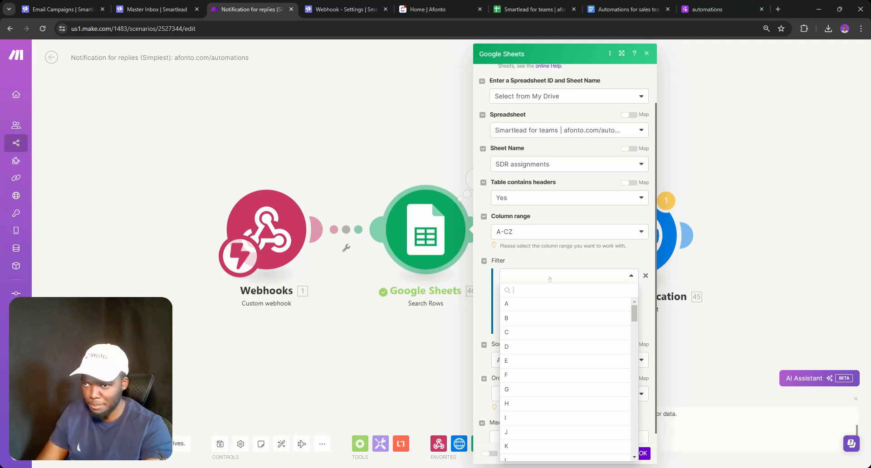
click(537, 322)
click(532, 9)
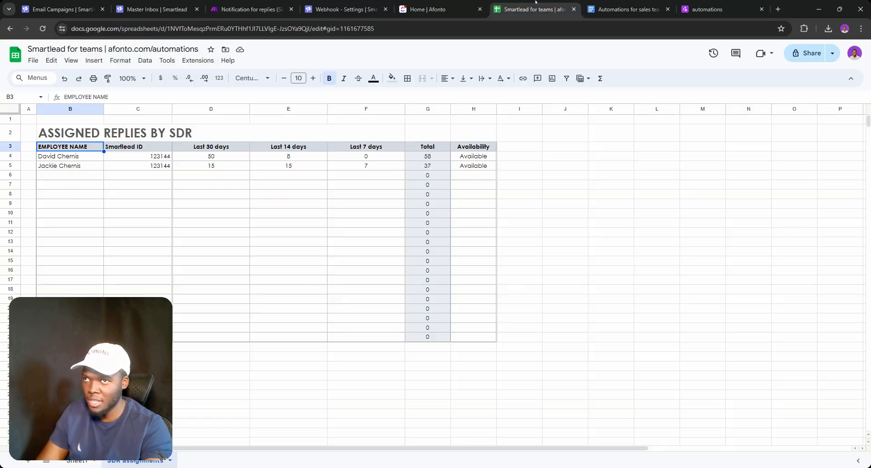
click(251, 9)
click(541, 280)
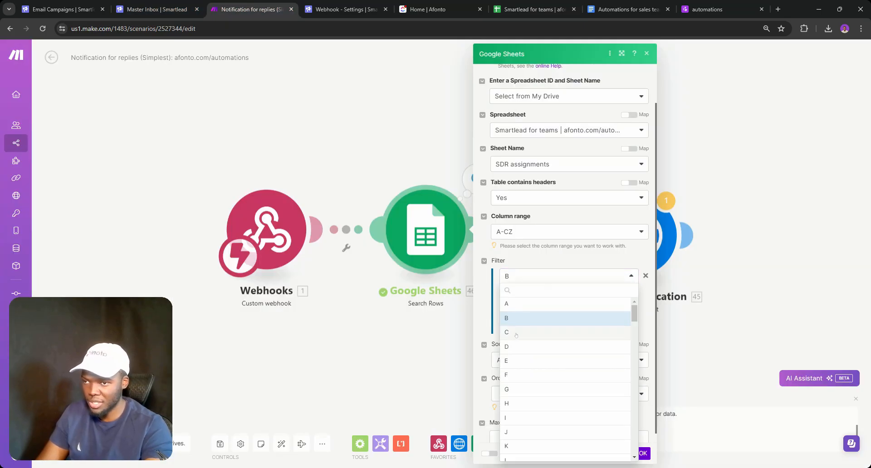
click(517, 335)
click(548, 293)
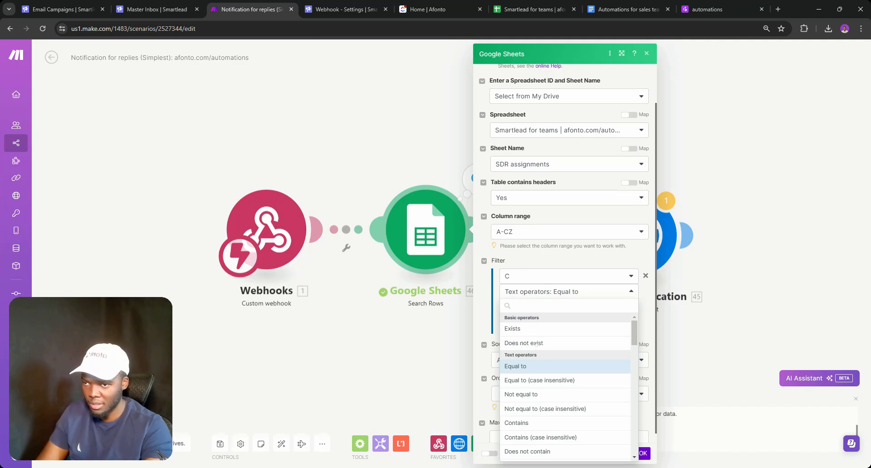
click(535, 328)
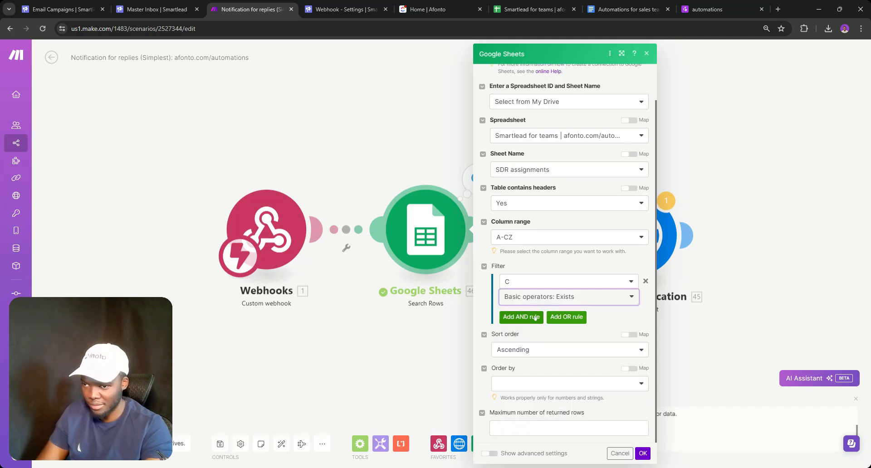
click(555, 298)
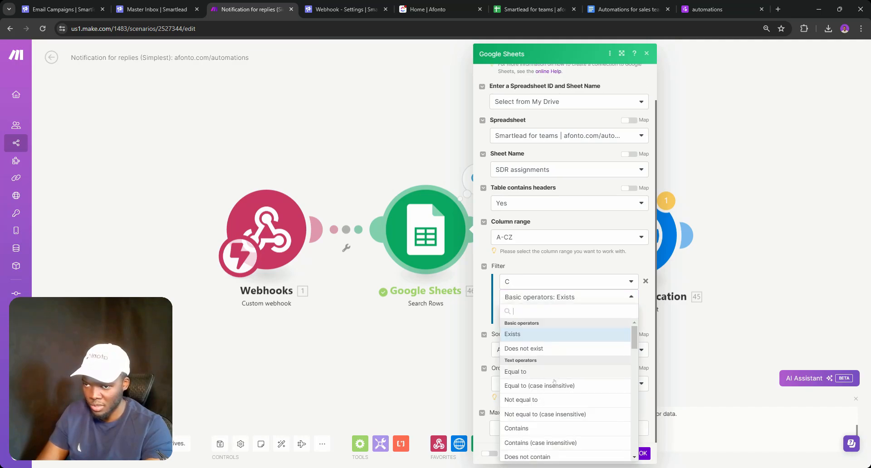
scroll(554, 381, down, 3)
scroll(558, 371, down, 3)
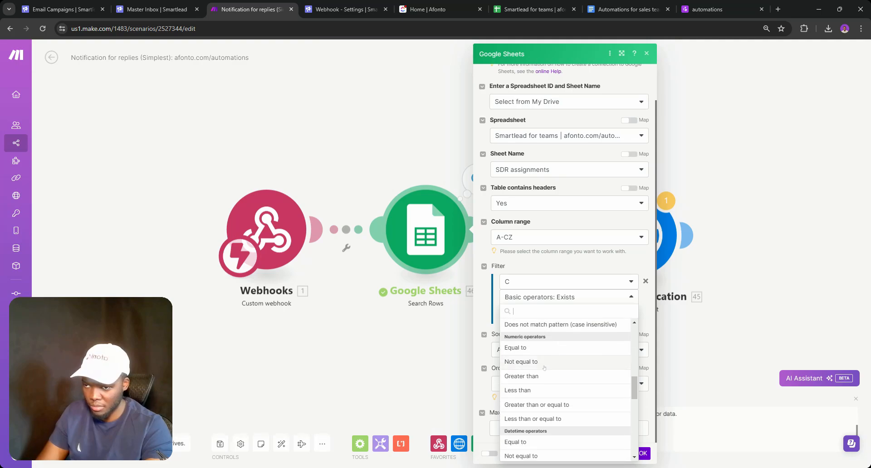
click(560, 269)
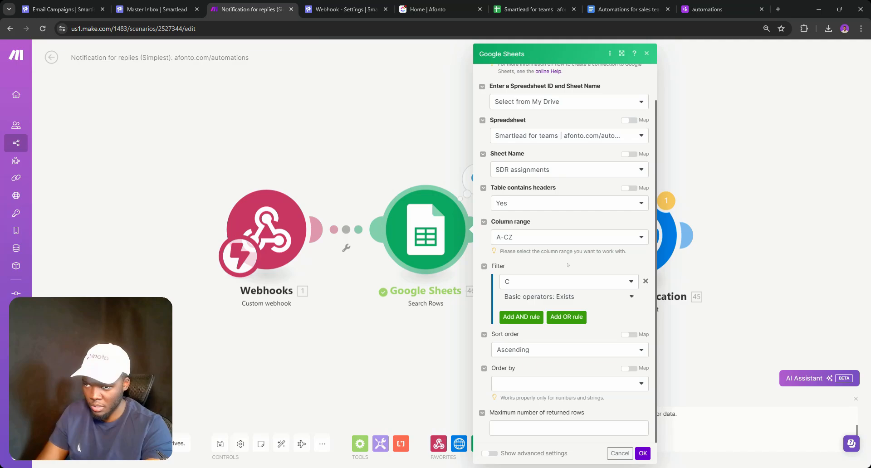
Add an AND rule requiring column C to be greater than 0, then save the module
click(531, 319)
click(533, 329)
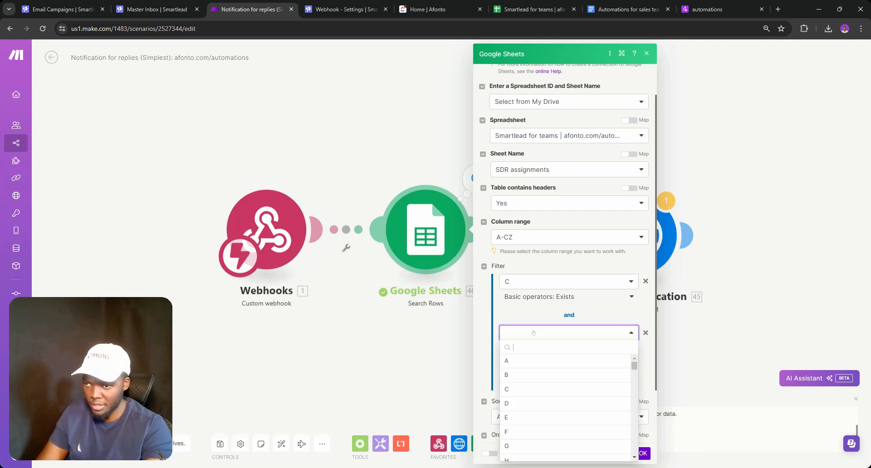
click(526, 389)
click(535, 364)
click(539, 350)
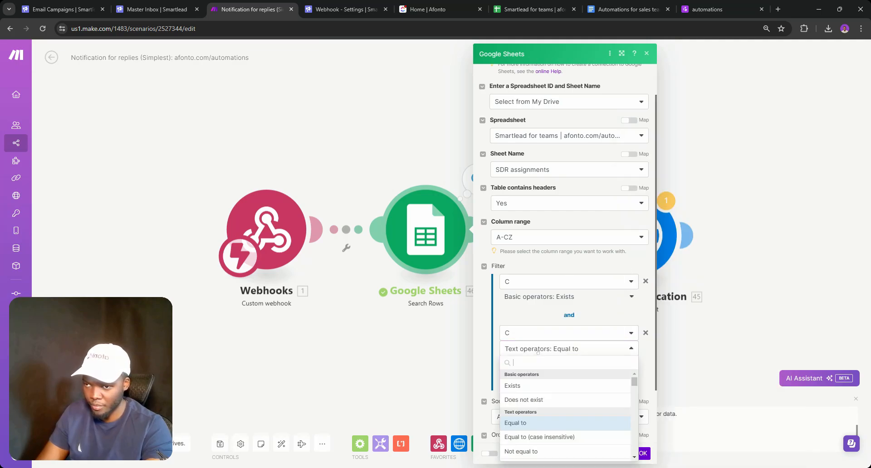
click(539, 350)
click(539, 350)
scroll(537, 413, down, 10)
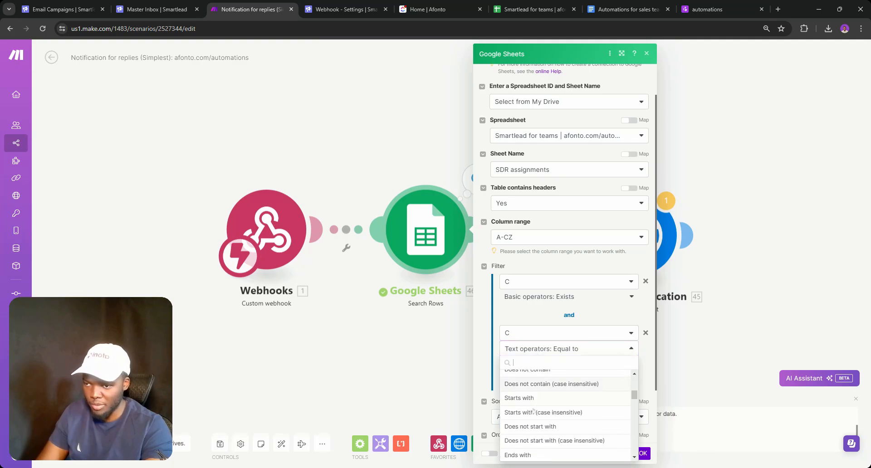
scroll(537, 414, down, 3)
scroll(536, 413, up, 3)
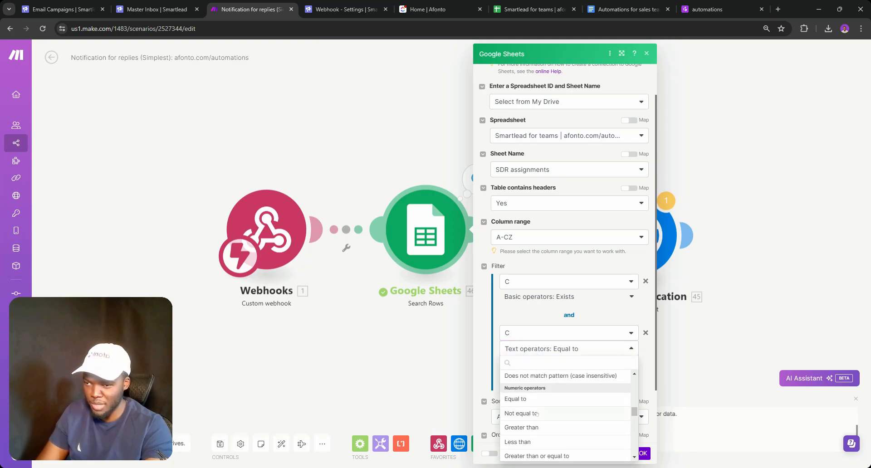
click(537, 427)
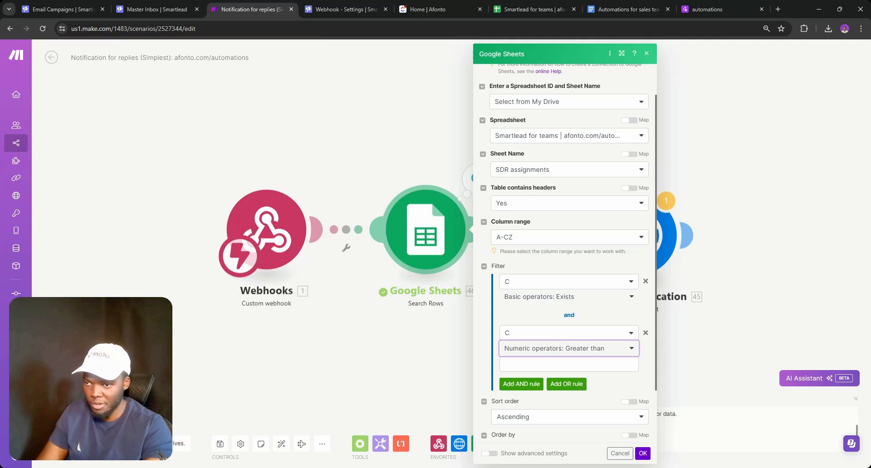
click(598, 365)
text(0)
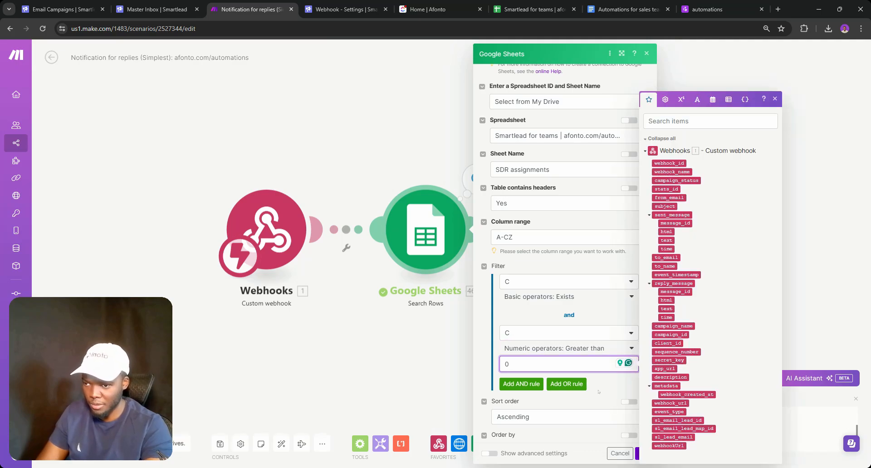
click(599, 391)
click(431, 222)
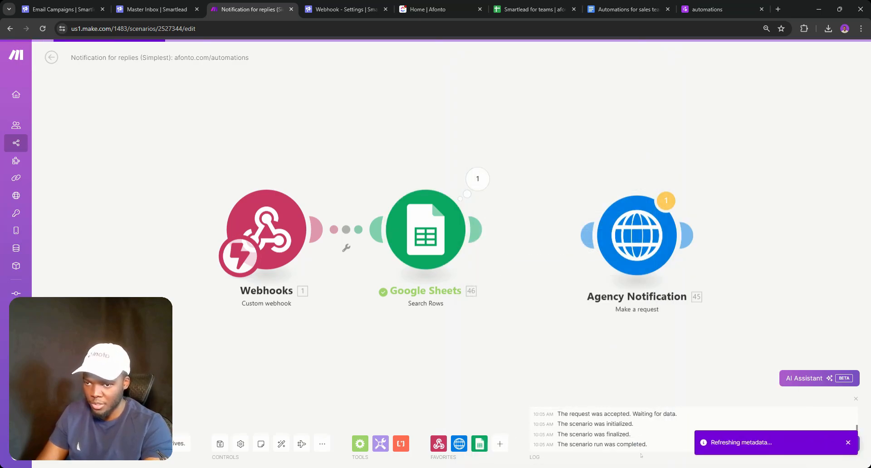
right_click(431, 222)
Rerun the filtered module, check the Smartlead ID header in C3, and view the two returned rows
click(453, 243)
click(529, 7)
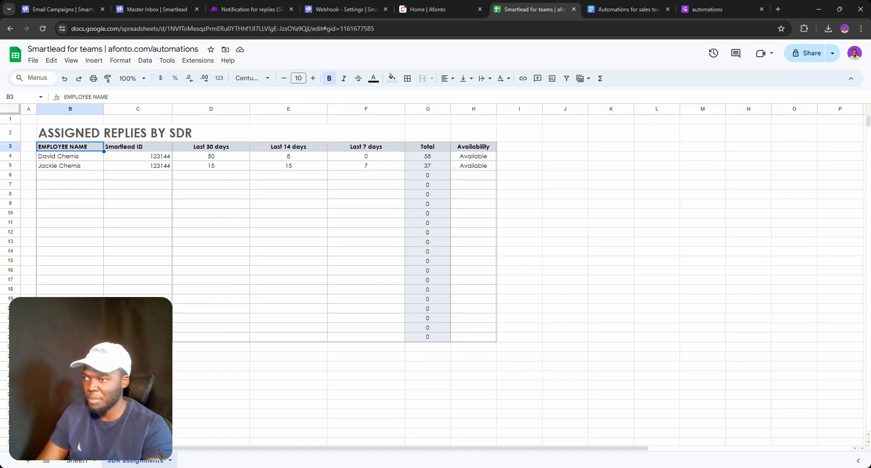
double_click(129, 148)
triple_click(130, 147)
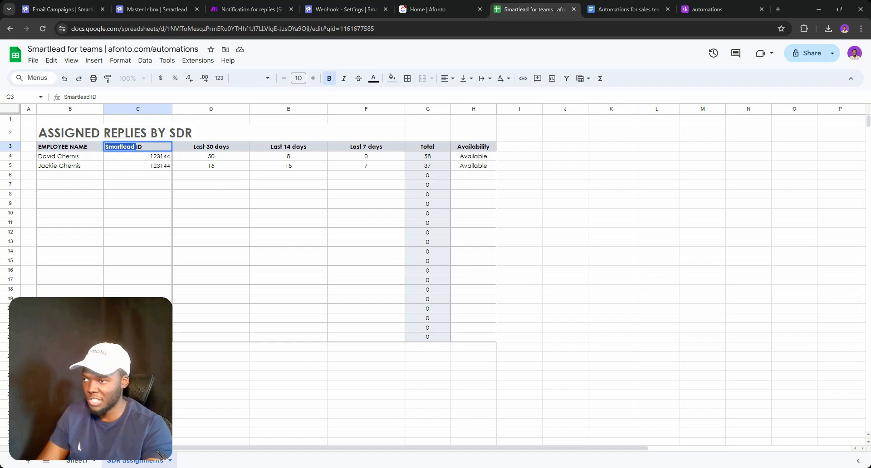
click(137, 136)
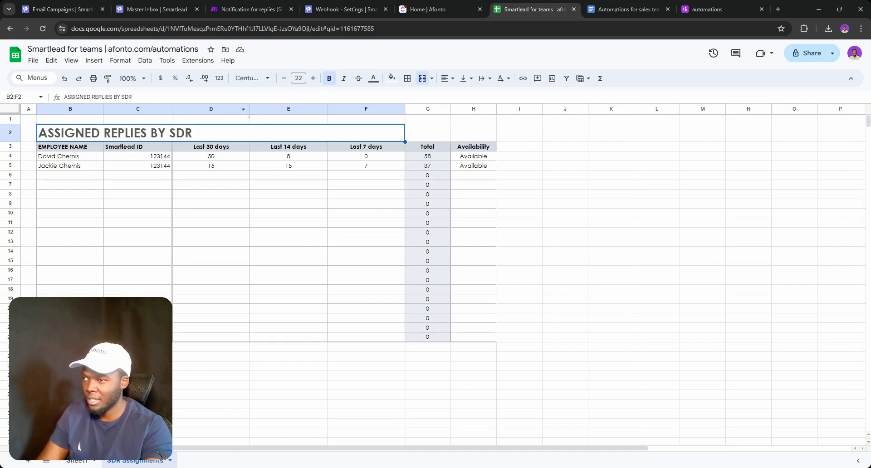
click(263, 4)
click(477, 179)
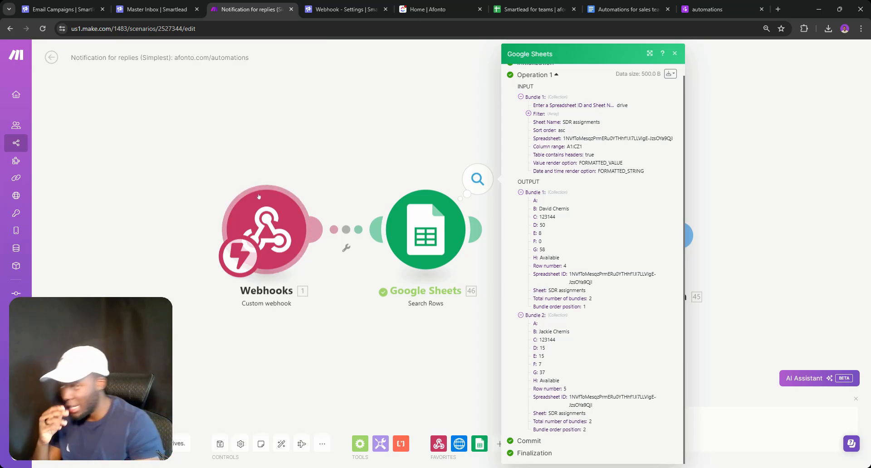
Run the scenario once using the existing queued webhook data
right_click(265, 218)
click(288, 234)
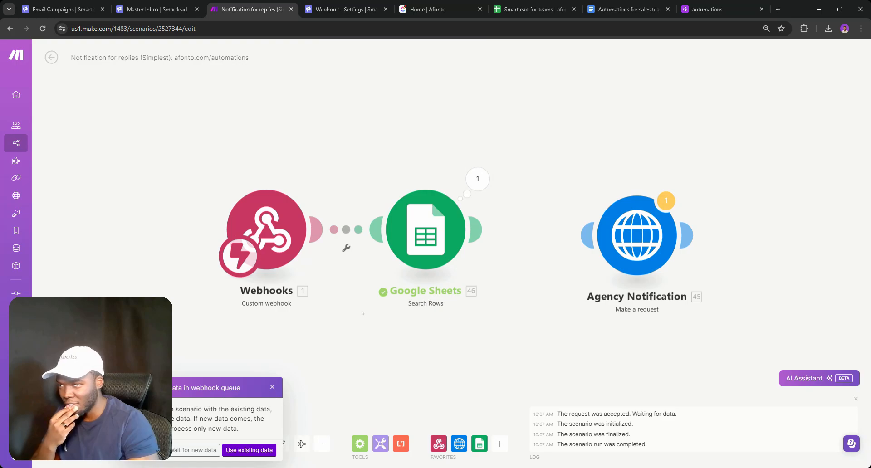
click(273, 388)
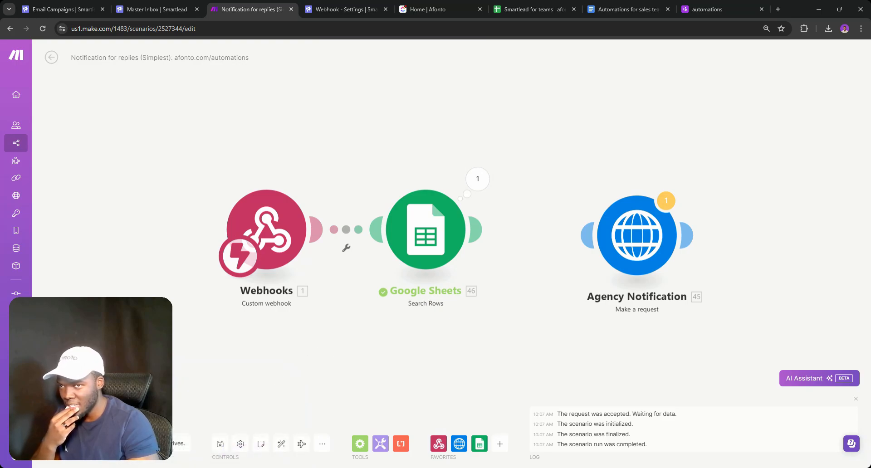
click(241, 450)
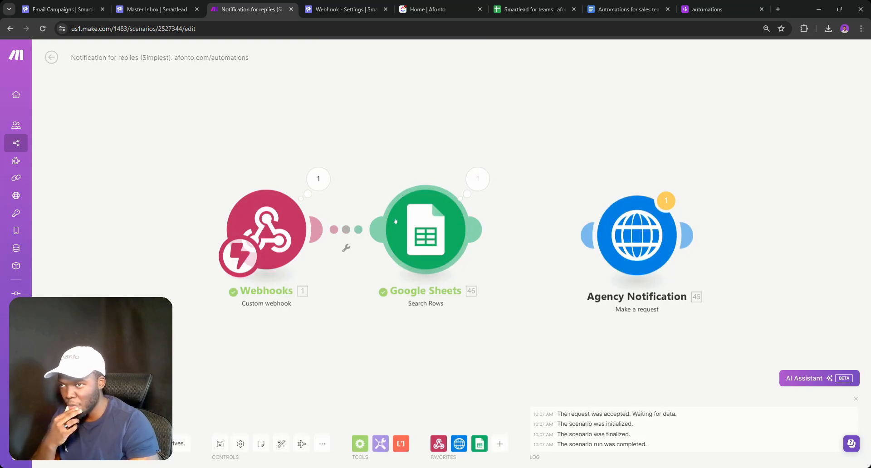
Inspect the Webhooks output bundle, expanding reply_message and metadata
click(319, 179)
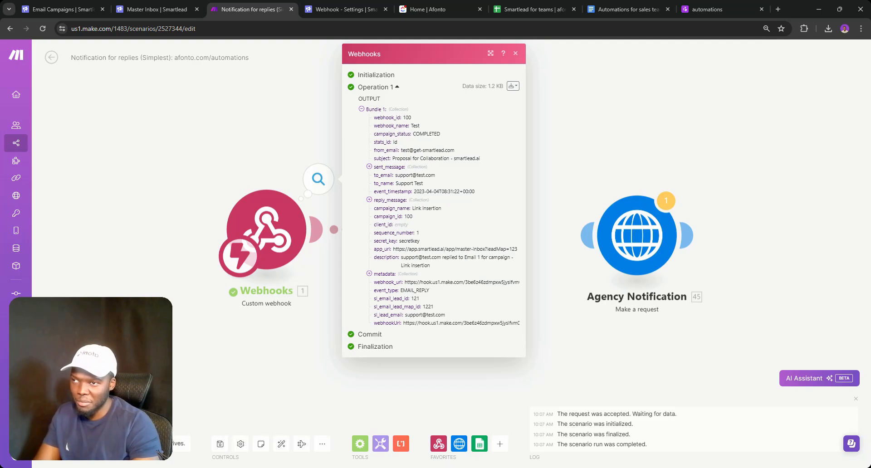
click(382, 200)
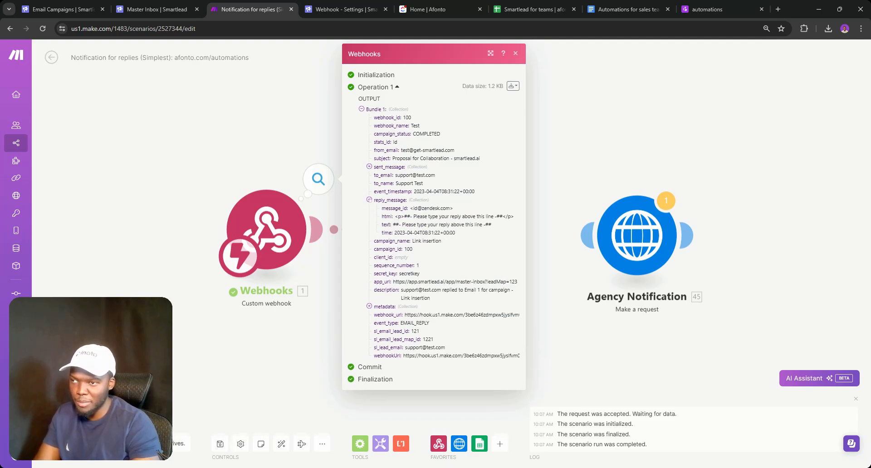
double_click(382, 200)
click(381, 200)
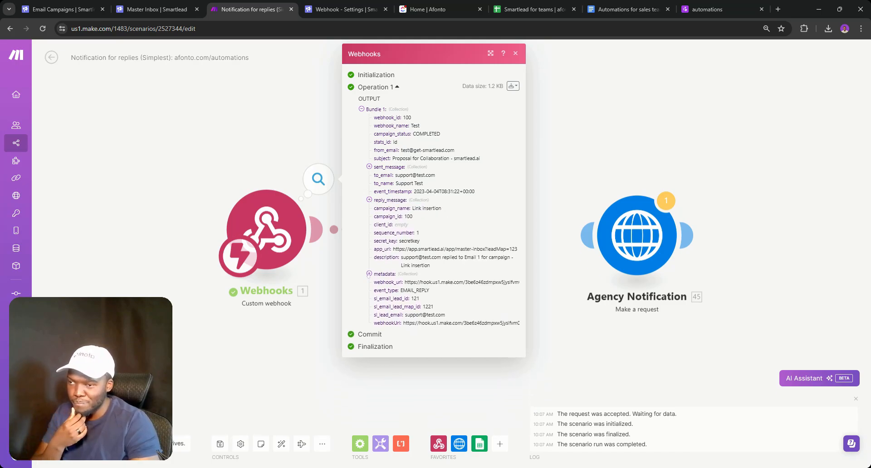
click(370, 273)
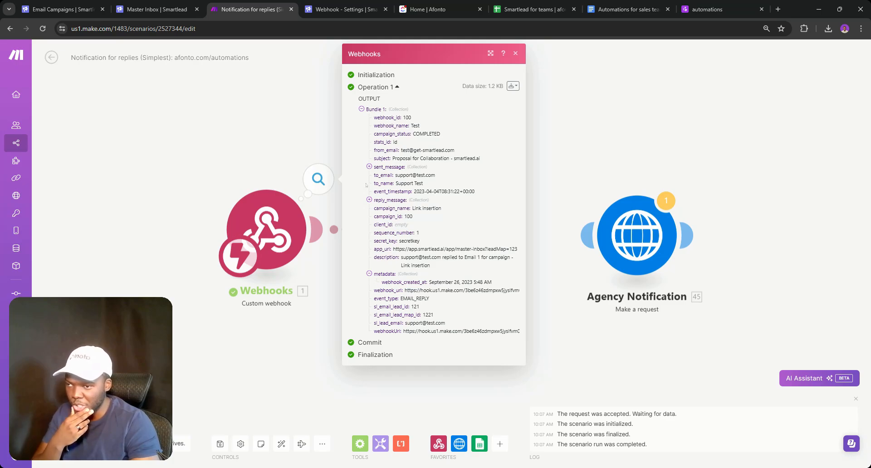
click(369, 200)
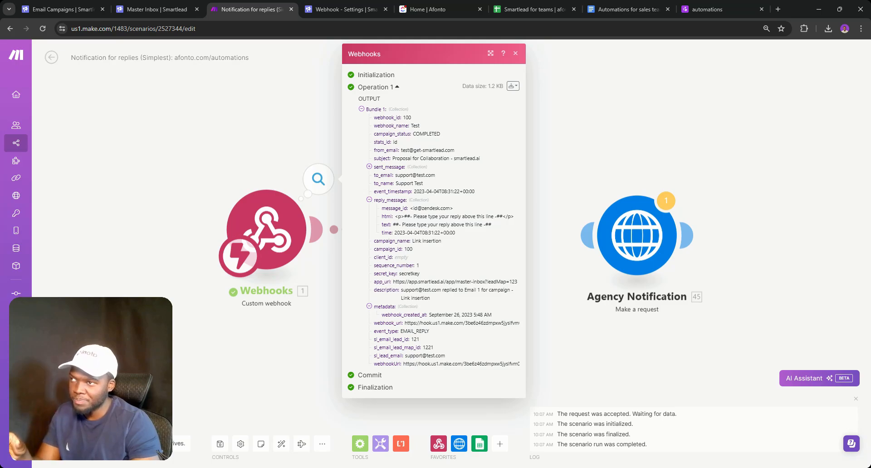
Confirm both returned SDR rows show Available in column H, then reopen Search Rows
click(288, 155)
click(476, 185)
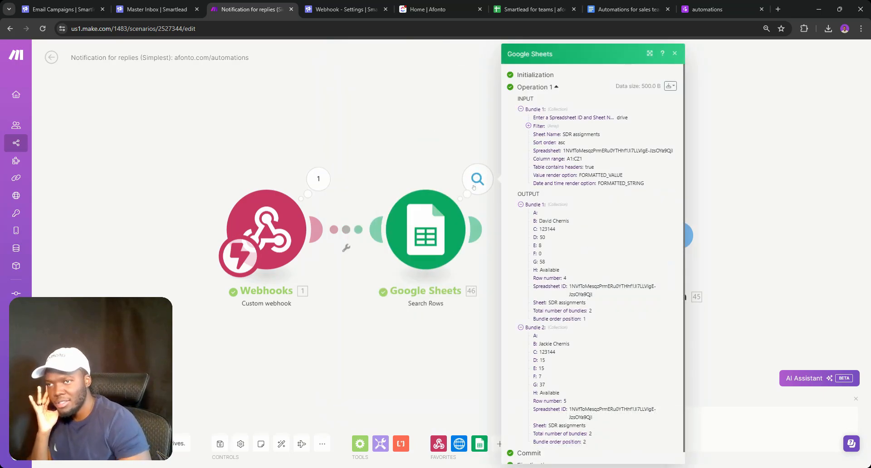
scroll(573, 228, down, 1)
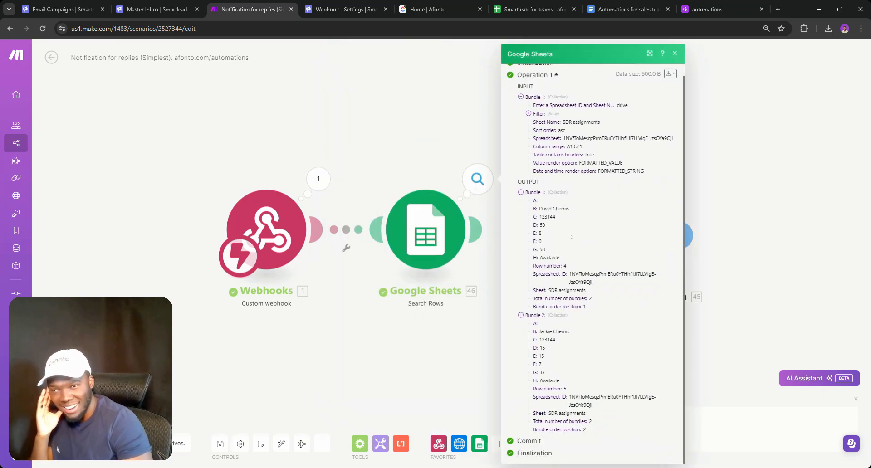
double_click(549, 258)
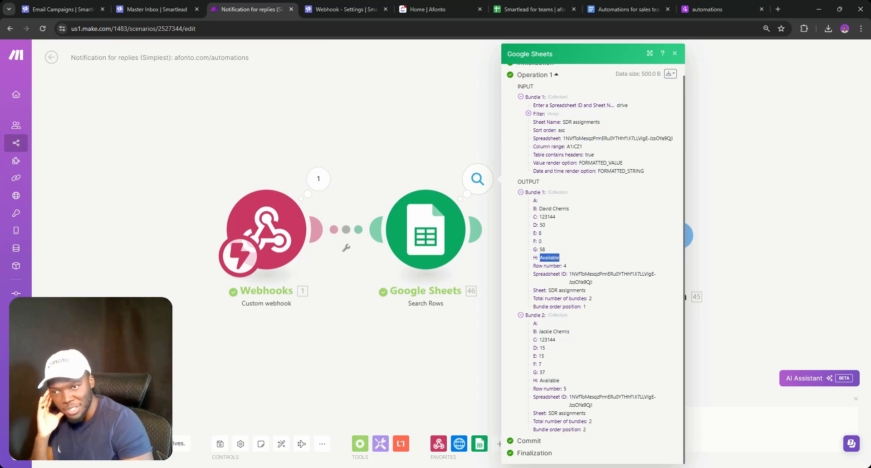
double_click(550, 380)
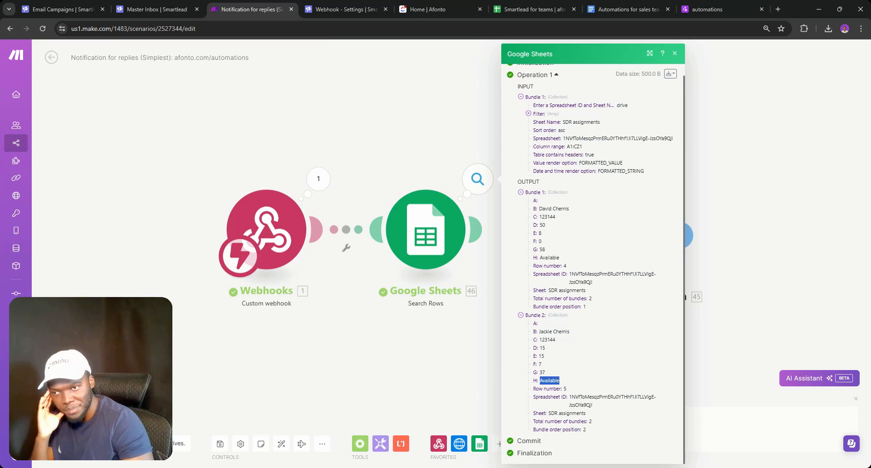
double_click(550, 258)
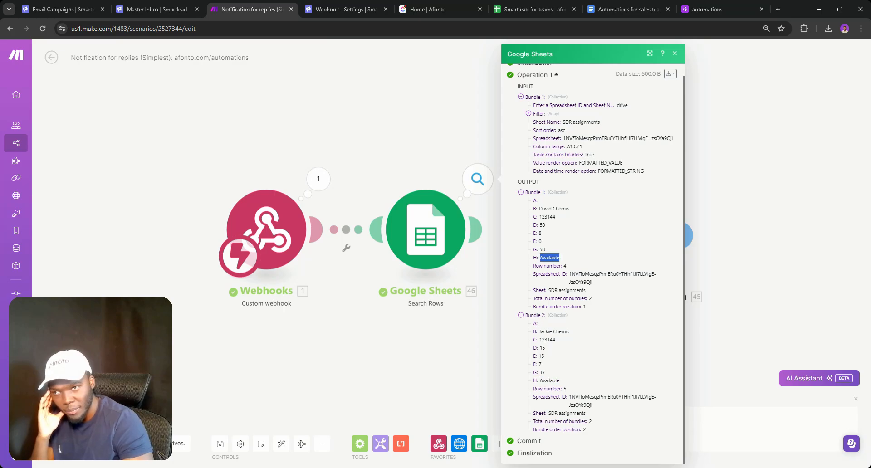
click(431, 231)
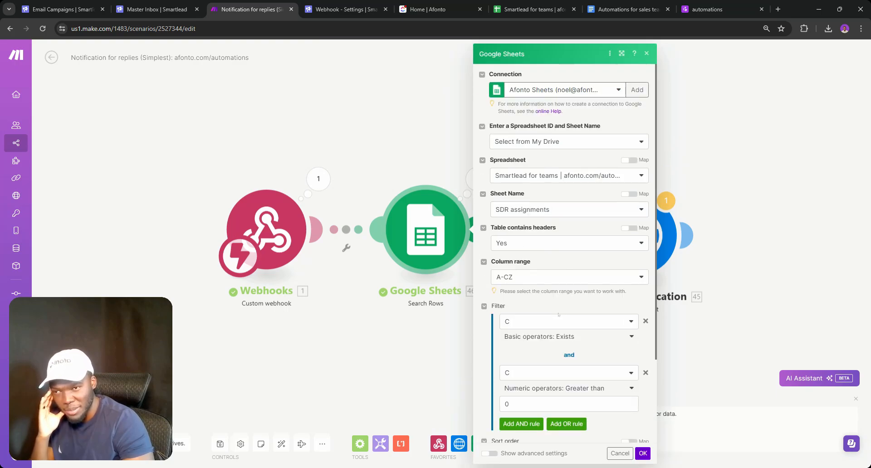
Add an AND filter rule requiring column H to equal 'Available' and save the module
click(522, 424)
scroll(547, 322, down, 4)
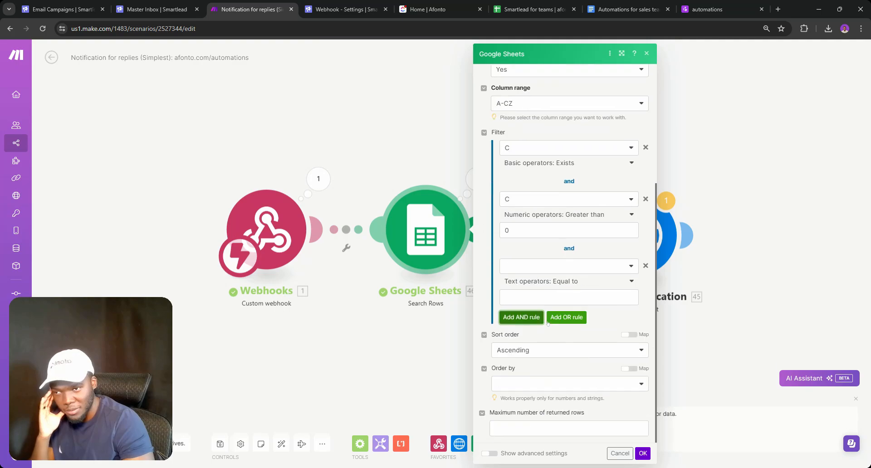
click(530, 268)
click(530, 3)
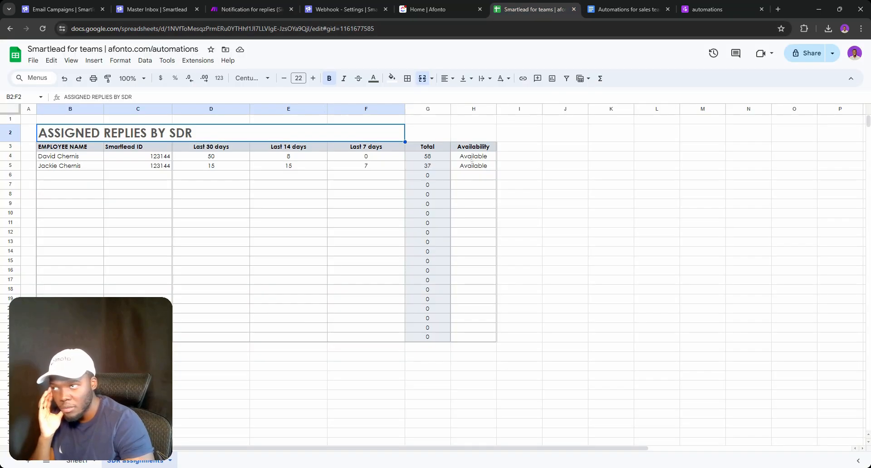
click(252, 9)
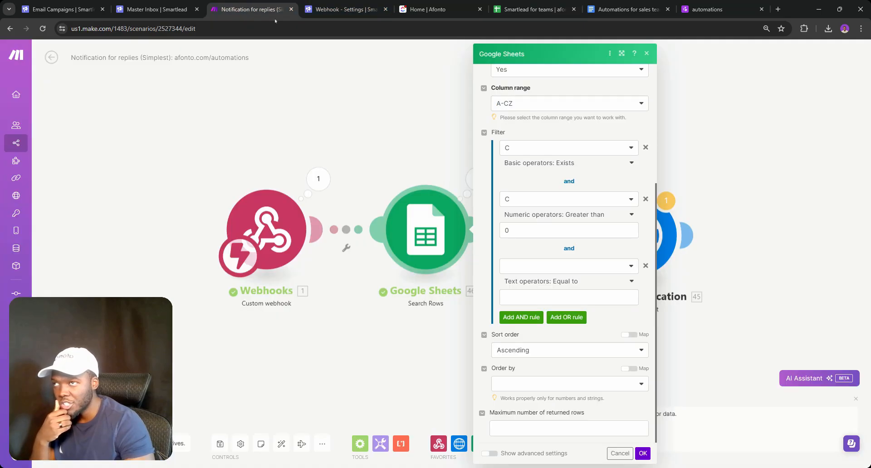
click(531, 272)
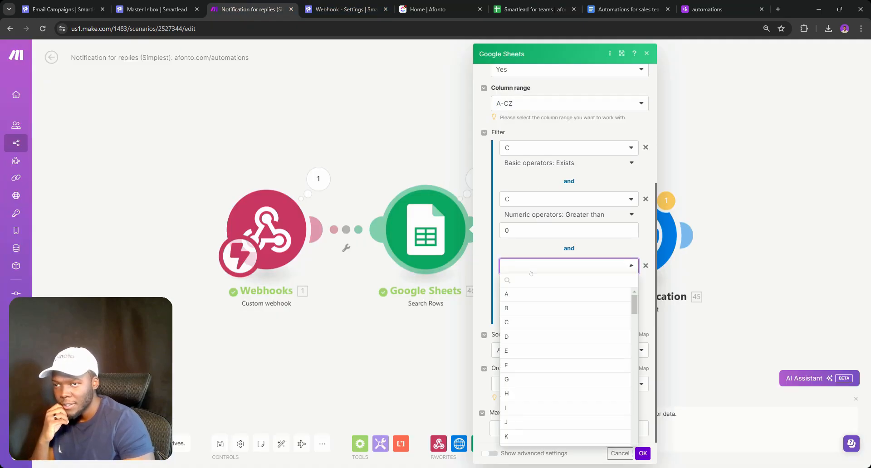
scroll(521, 363, down, 1)
click(523, 349)
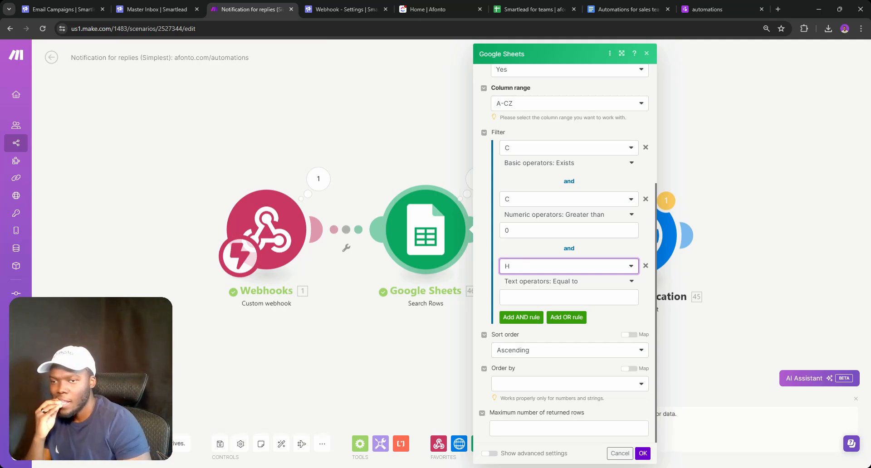
click(557, 297)
text(Available)
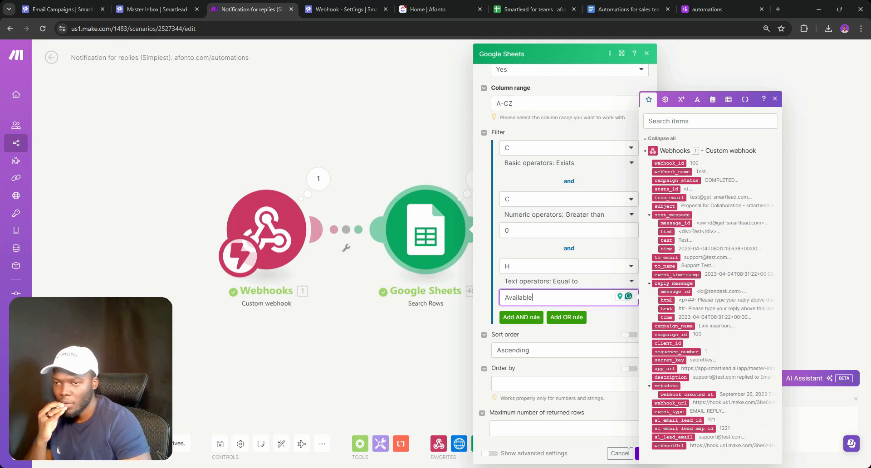
click(637, 452)
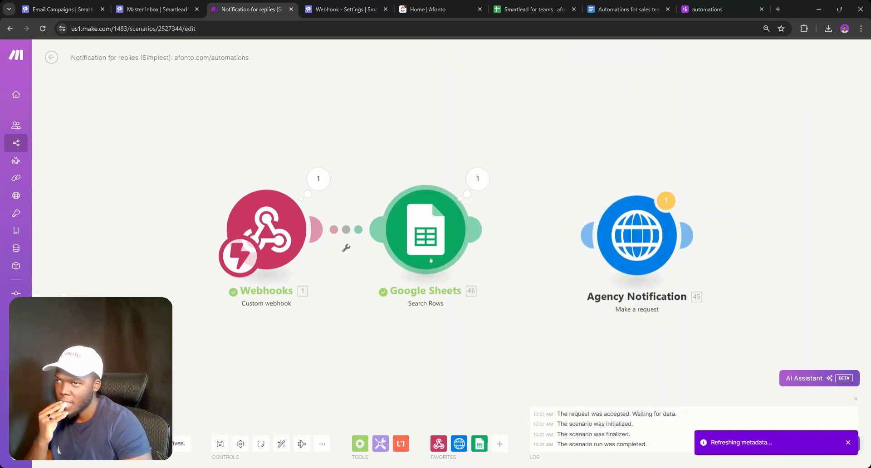
click(470, 187)
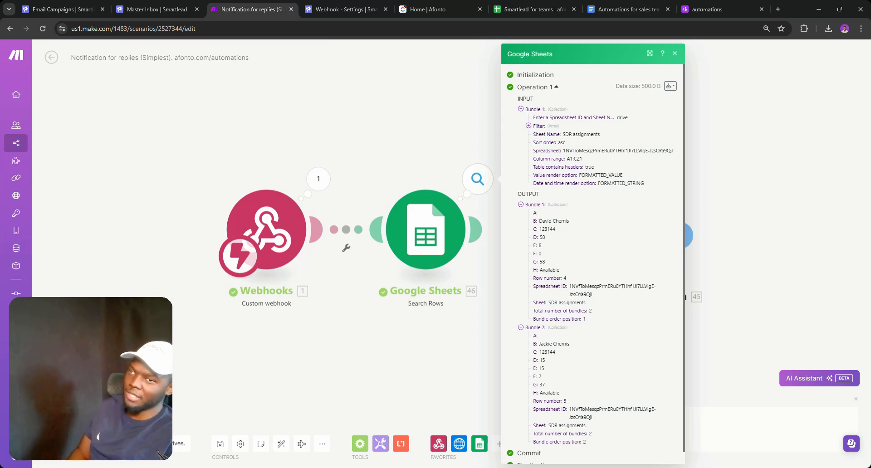
click(511, 2)
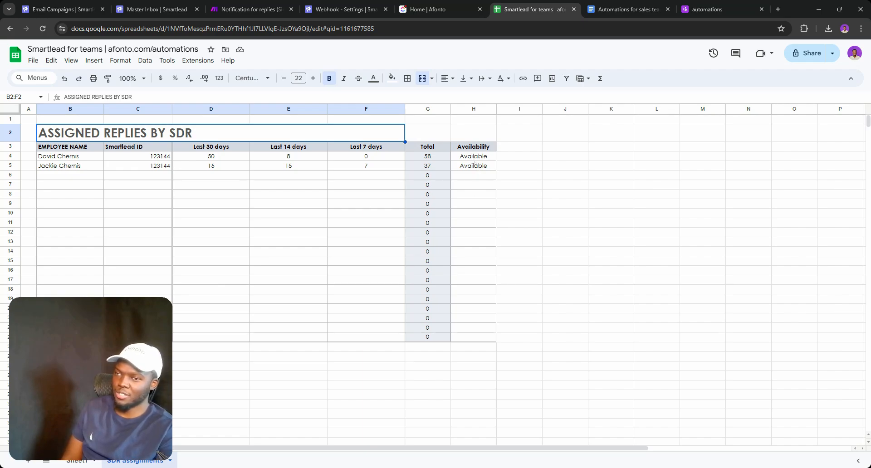
Go back to the Make scenario after reviewing the SDR availability table
click(271, 13)
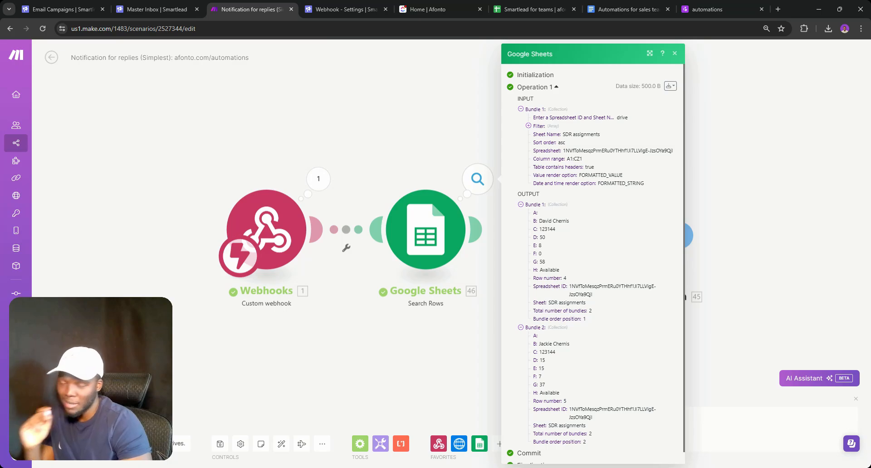
Link Google Sheets to Agency Notification, insert an empty module on that link, then go to the afonto automations page
click(479, 278)
drag(626, 247, 646, 241)
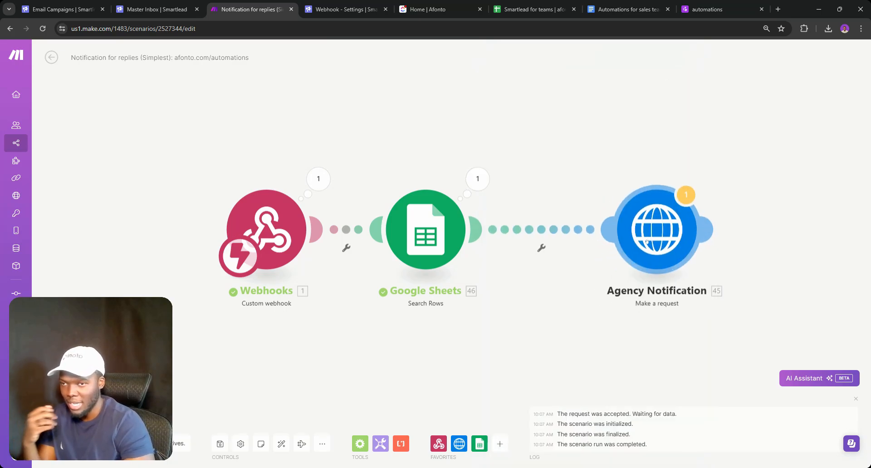
right_click(526, 236)
click(564, 294)
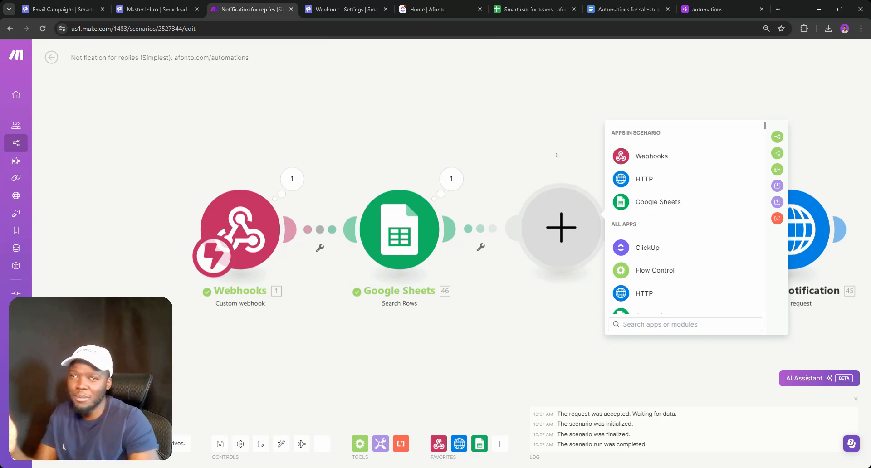
click(689, 9)
click(660, 27)
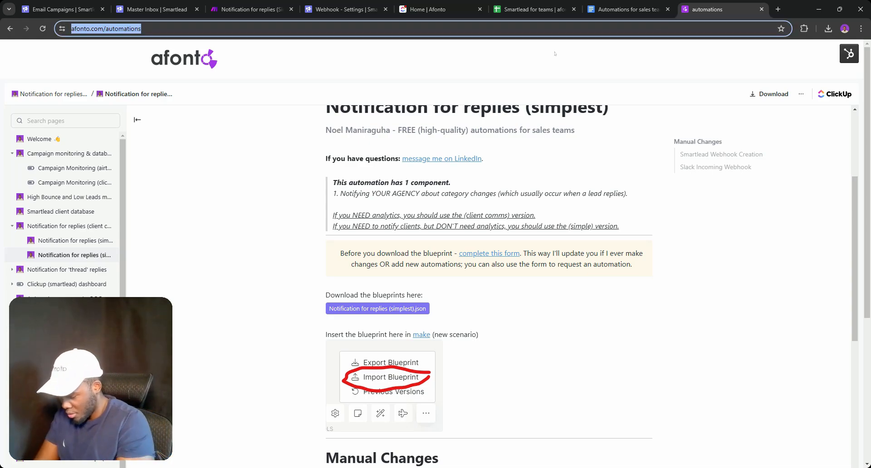
Start a web search reading 'Round robin for', then delete the last word
text(Round robin )
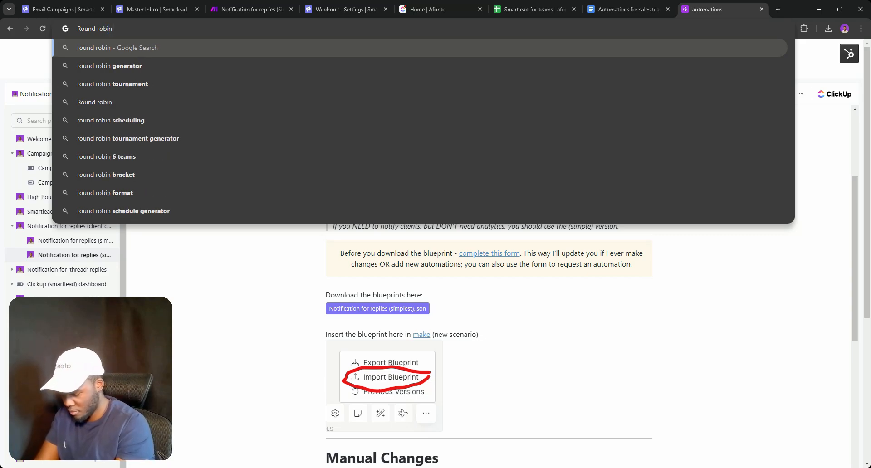
text(for)
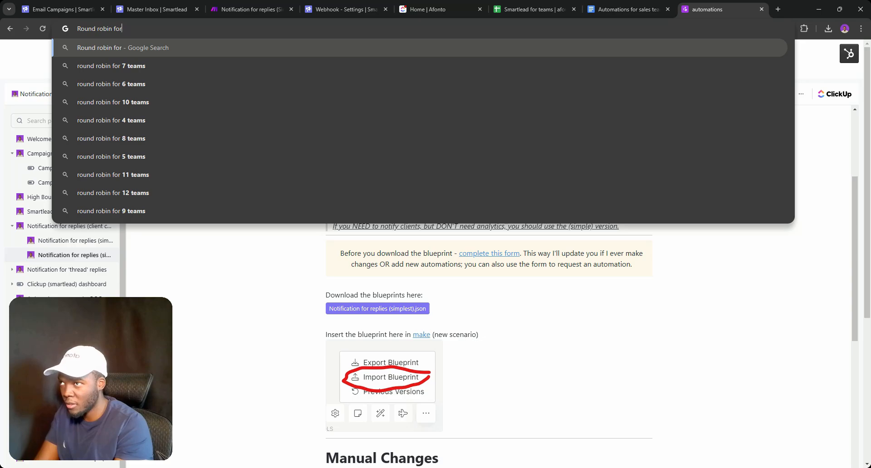
key(BackSpace)
key(BackSpace)
key(BackSpace)
Search 'Round robin rules to assign leads' and open the Syncari guide result in a new tab
text(rules)
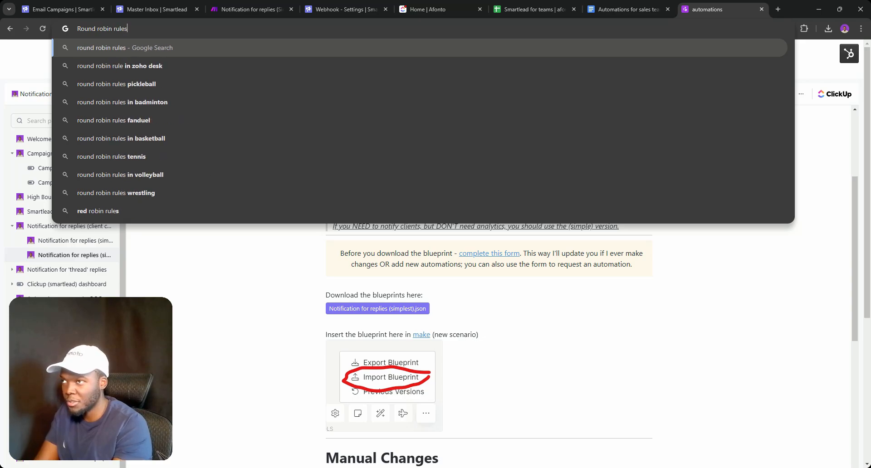
text( to assig)
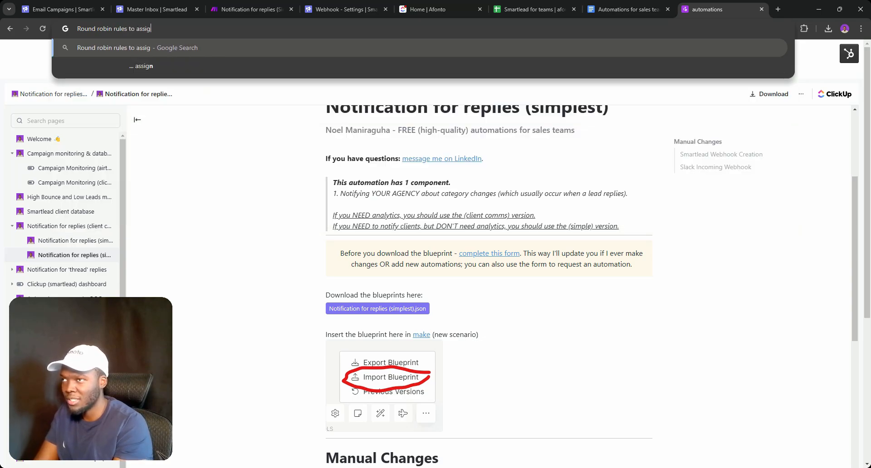
text(n leads)
key(Return)
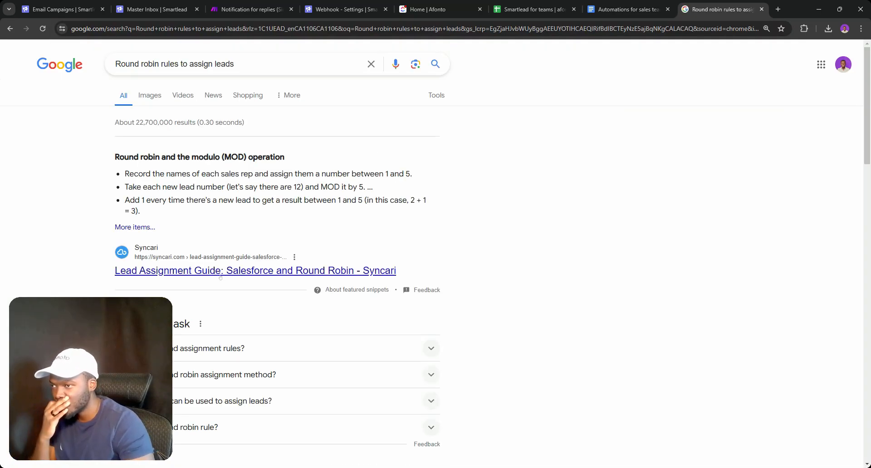
middle_click(221, 271)
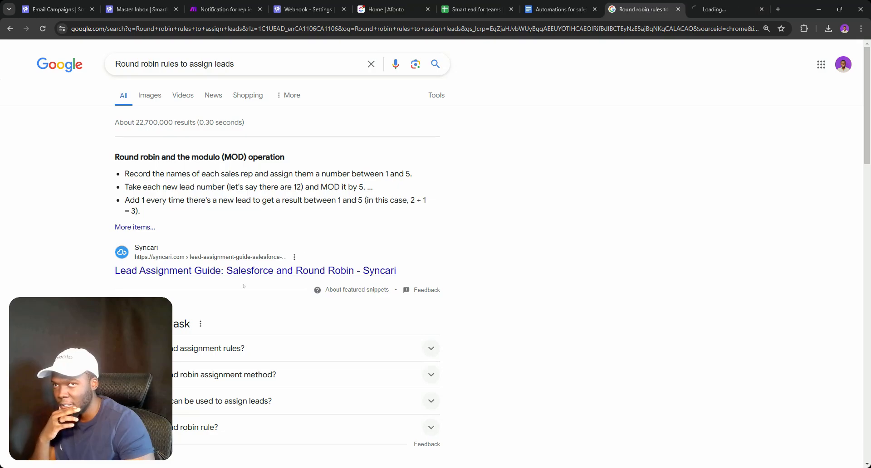
Open the Syncari article tab and scroll through its round robin lead assignment sections
click(715, 3)
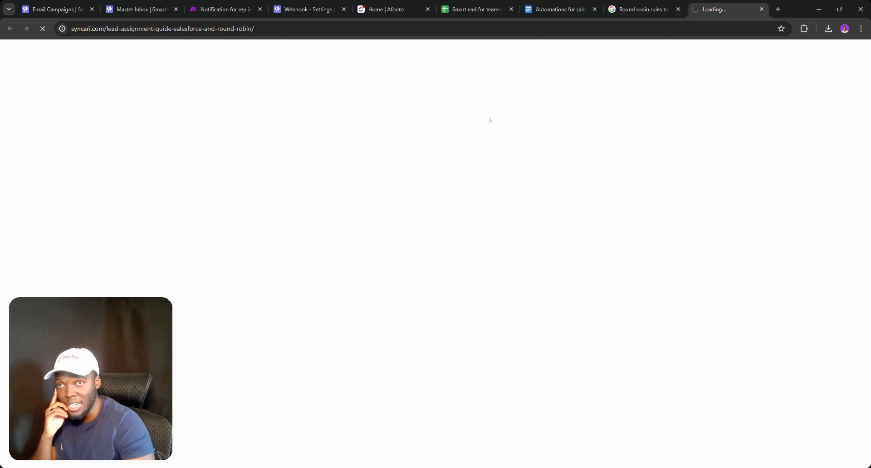
scroll(299, 233, down, 5)
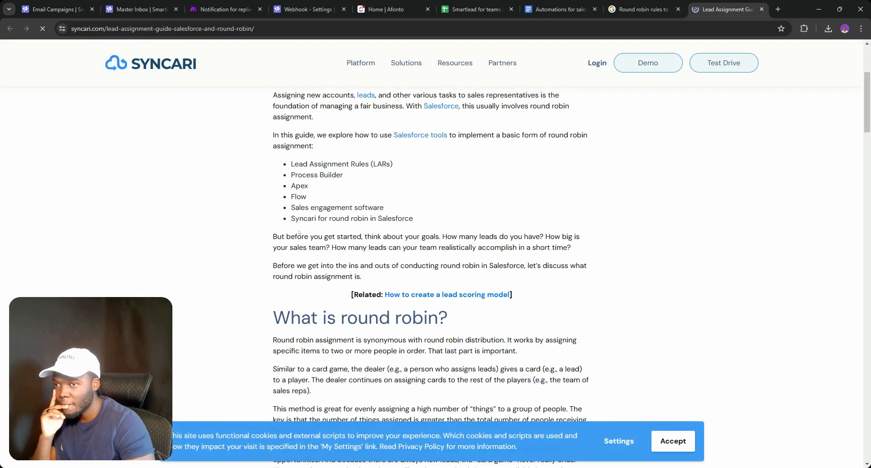
scroll(298, 233, down, 10)
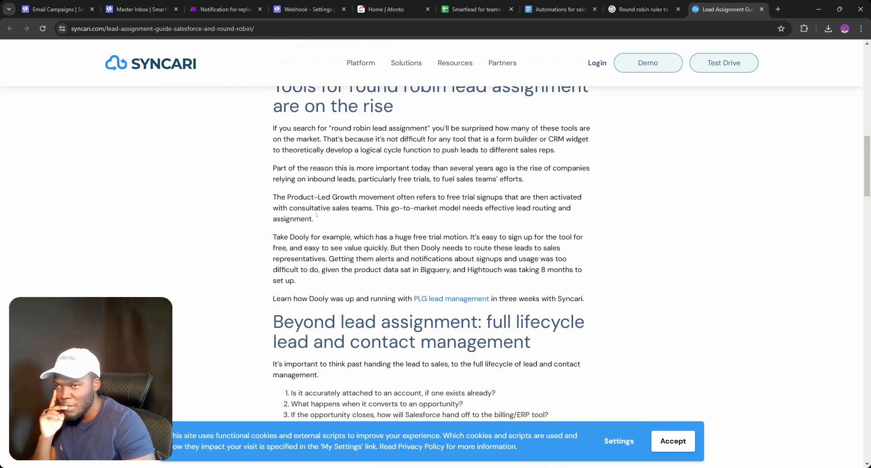
scroll(316, 215, down, 10)
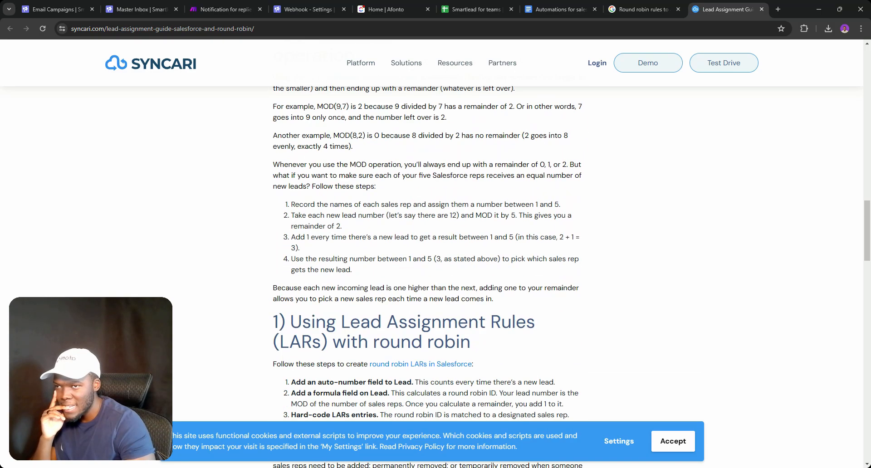
scroll(429, 254, down, 4)
scroll(428, 254, down, 2)
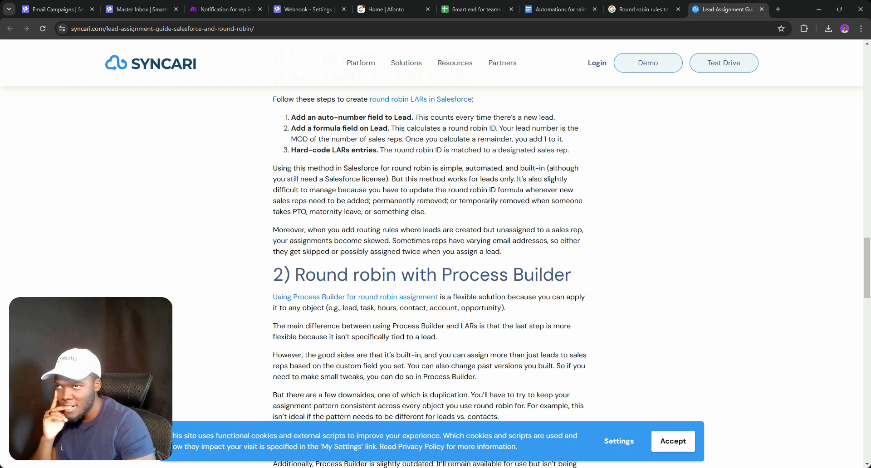
scroll(428, 254, up, 1)
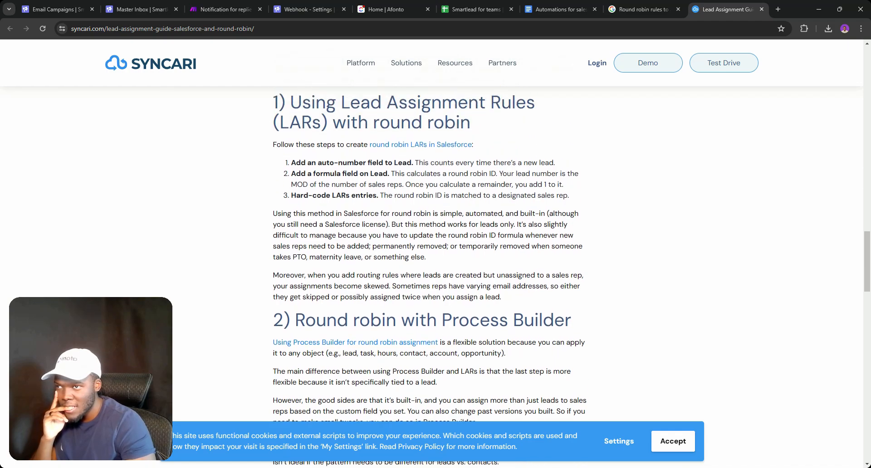
scroll(429, 254, down, 2)
scroll(372, 166, down, 3)
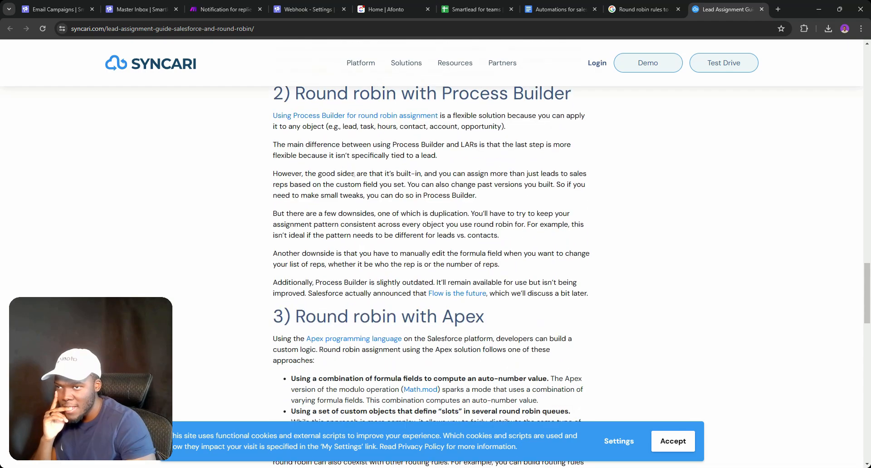
scroll(430, 254, down, 3)
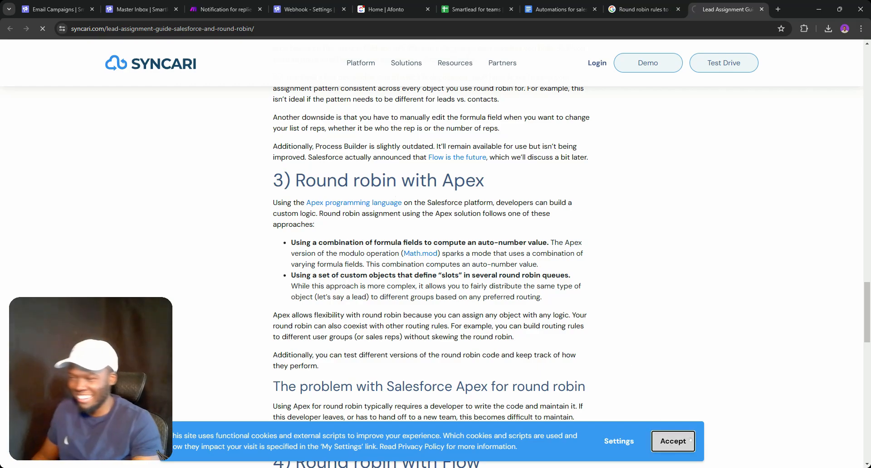
Accept the cookie notice and settle on the '3) Round robin with Apex' section
click(685, 440)
scroll(690, 439, down, 15)
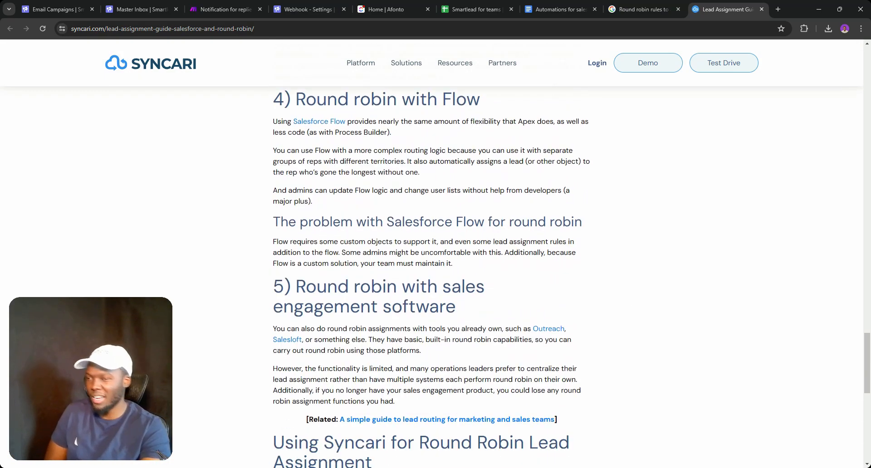
scroll(432, 277, up, 13)
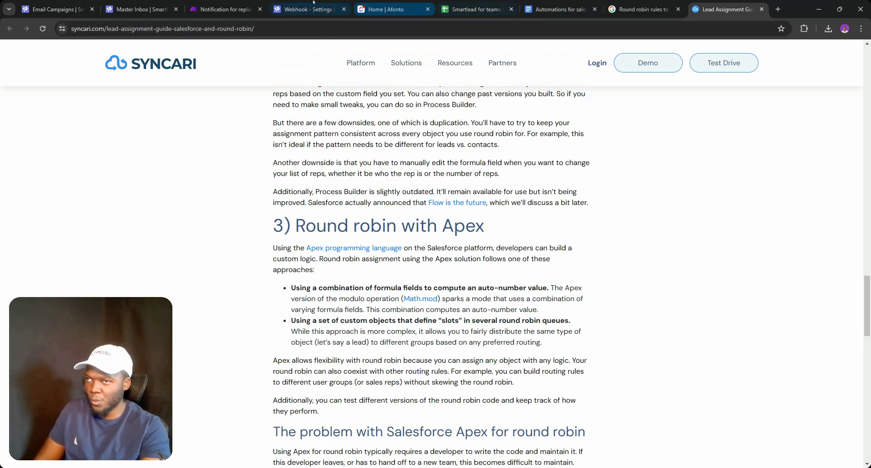
Fill the empty module with OpenAI's Create a Completion action, then close its settings panel
click(228, 2)
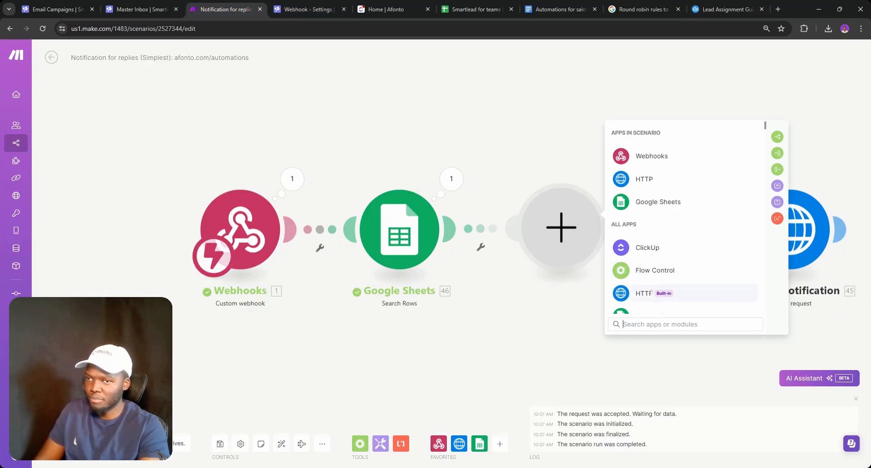
text(ai)
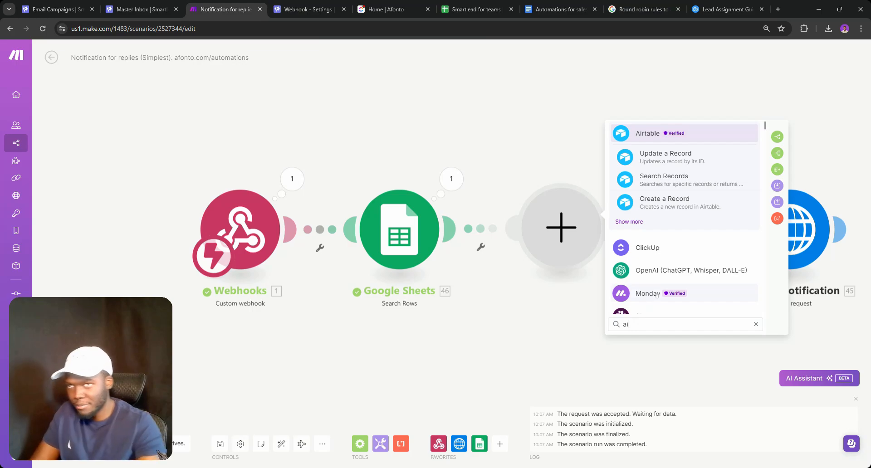
click(681, 270)
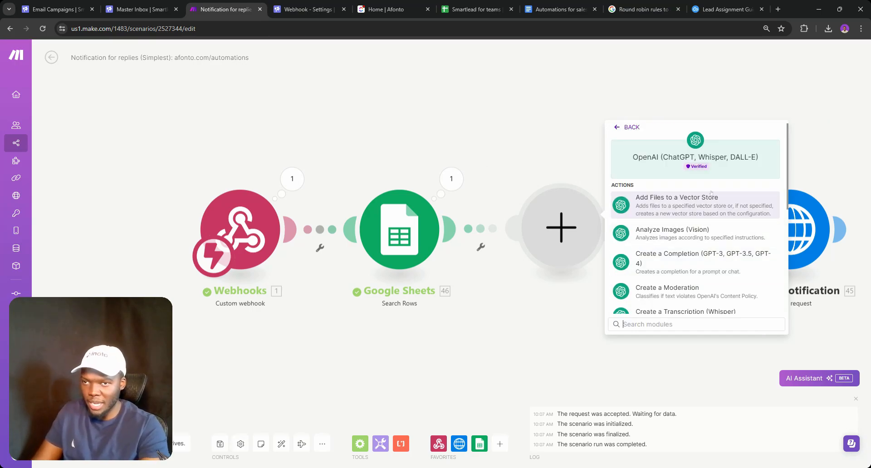
click(690, 260)
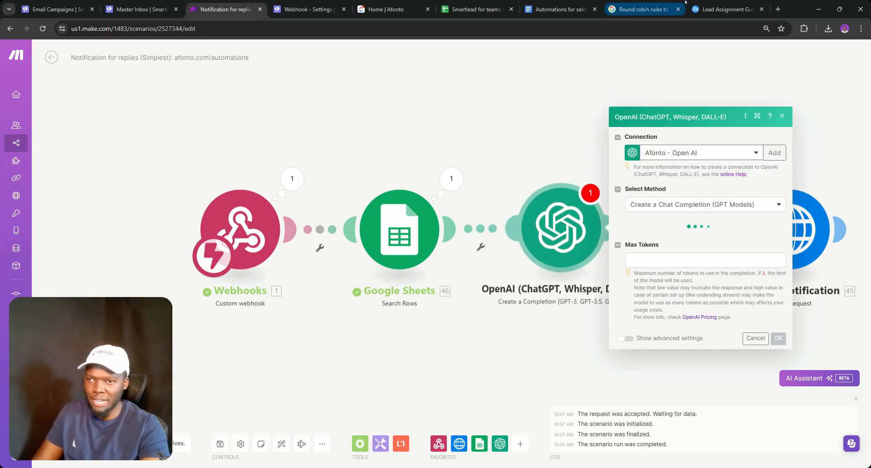
click(702, 4)
scroll(430, 277, up, 8)
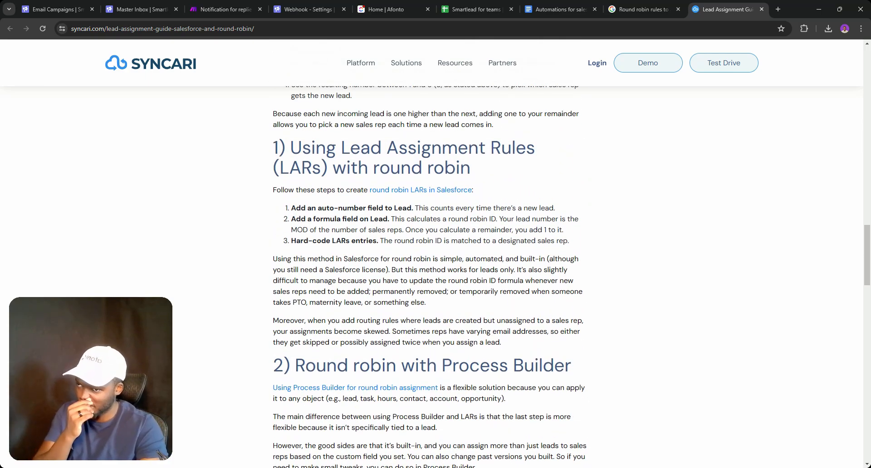
click(212, 4)
click(503, 141)
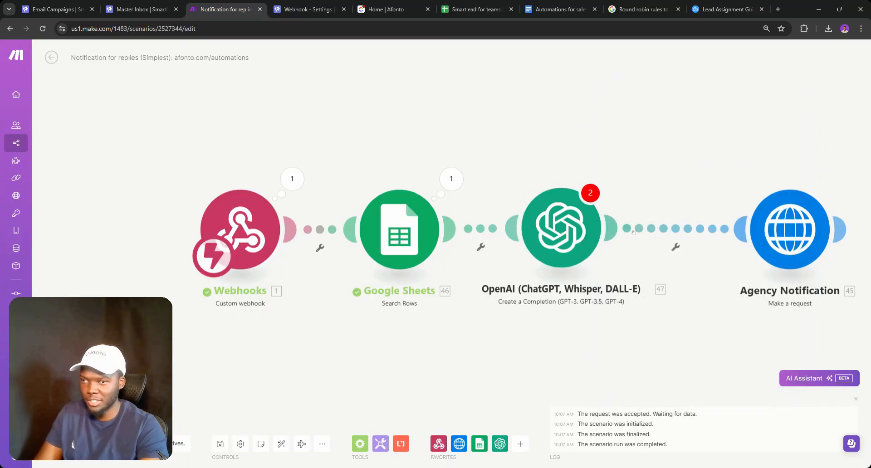
Replace the ABCD channel placeholder in Agency Notification's request content with Google Sheets value 46. G
click(799, 249)
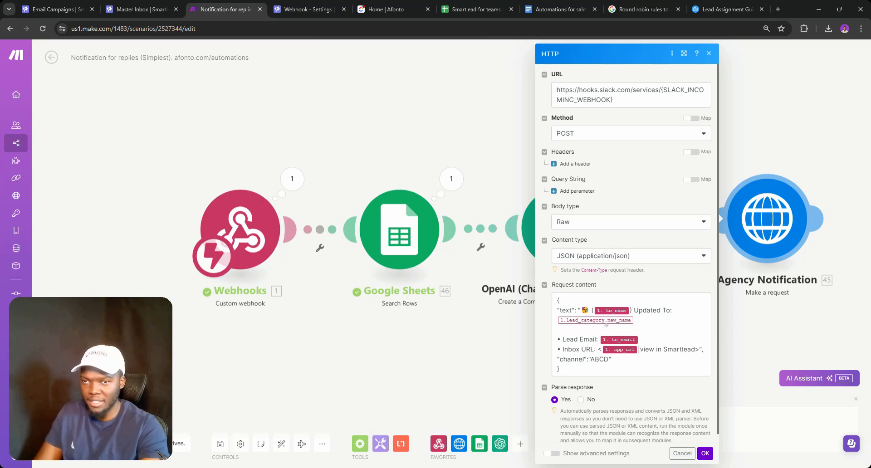
double_click(599, 359)
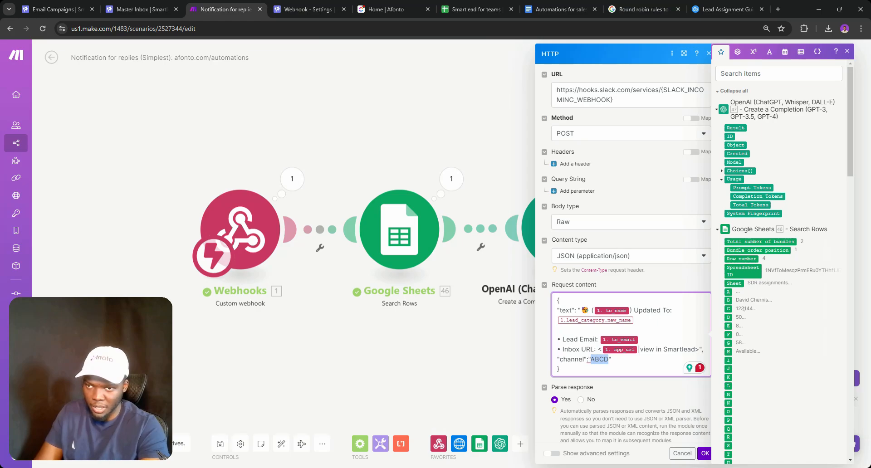
click(728, 342)
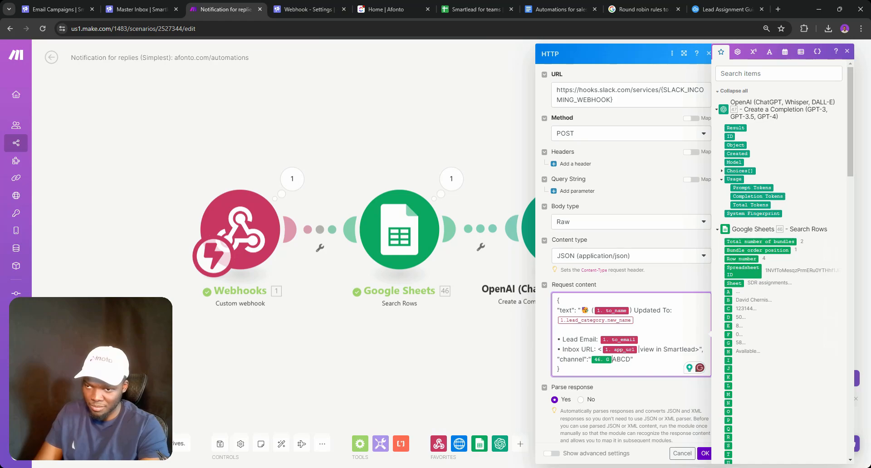
double_click(616, 359)
key(Right)
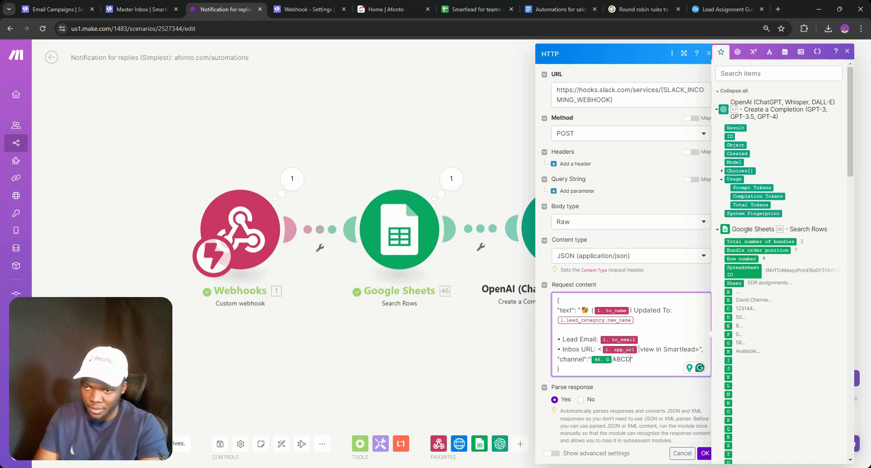
key(BackSpace)
key(BackSpace)
key(BackSpace)
key(BackSpace)
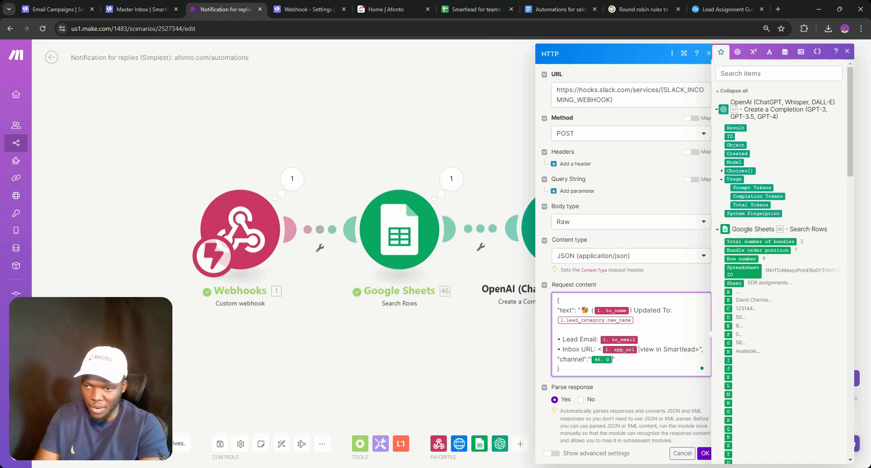
click(705, 454)
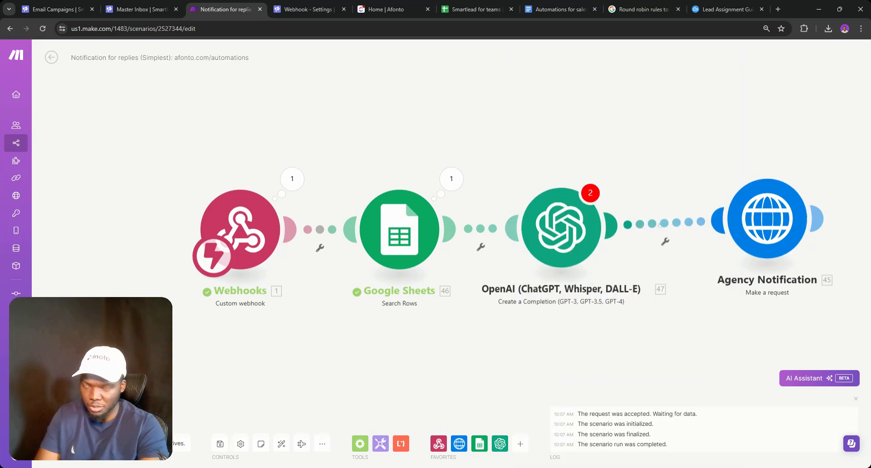
Insert a Router between OpenAI and Agency Notification, deleting a stray empty module first
click(661, 223)
click(686, 285)
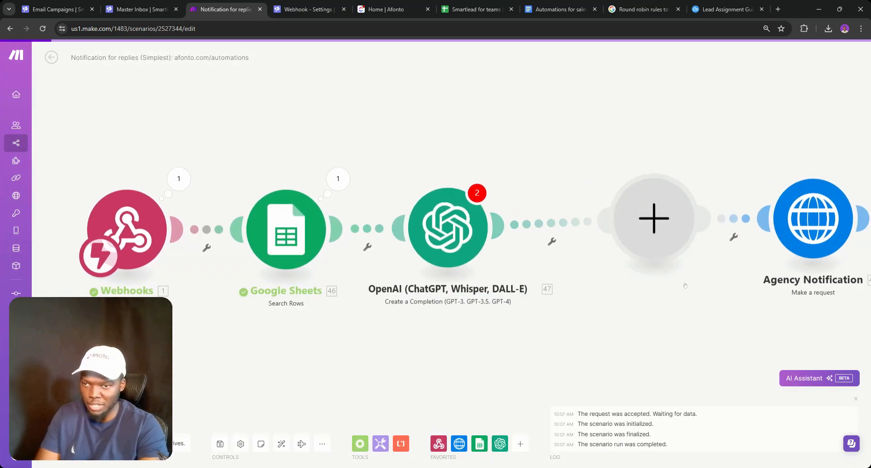
click(646, 282)
right_click(618, 237)
click(646, 255)
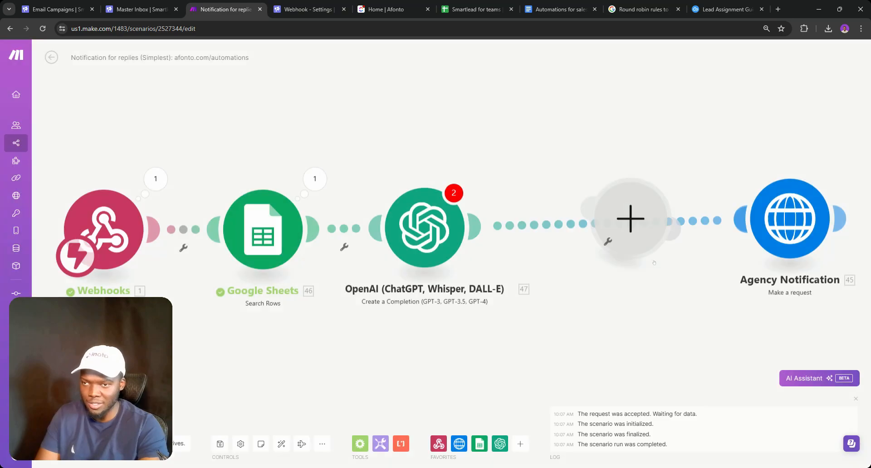
click(579, 225)
click(598, 273)
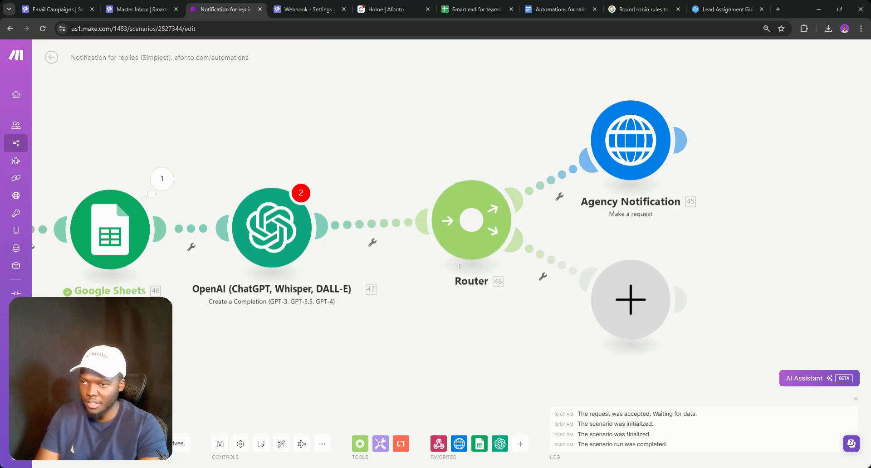
drag(456, 262, 443, 271)
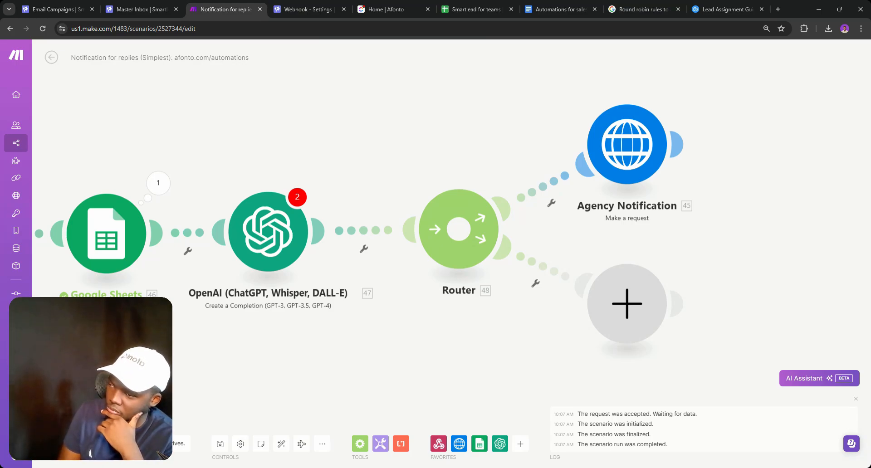
Open the lead's reply conversation in the Smartlead master inbox, then return to the round robin search results
drag(308, 147, 461, 121)
scroll(463, 116, down, 2)
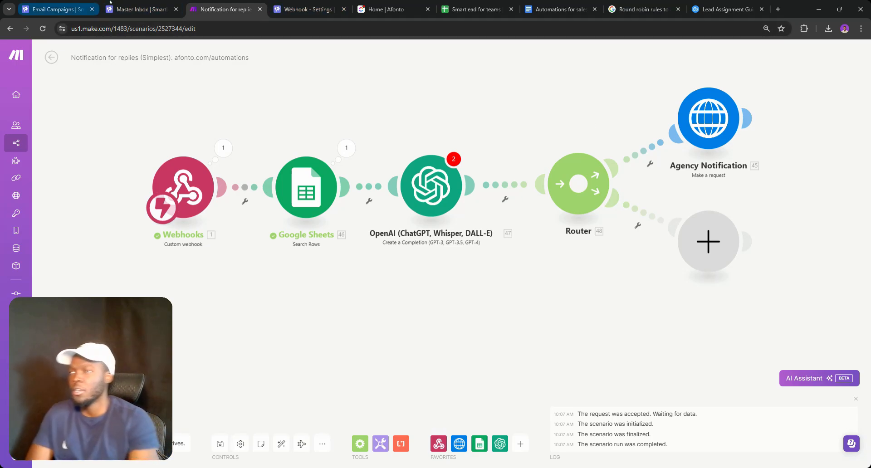
click(123, 3)
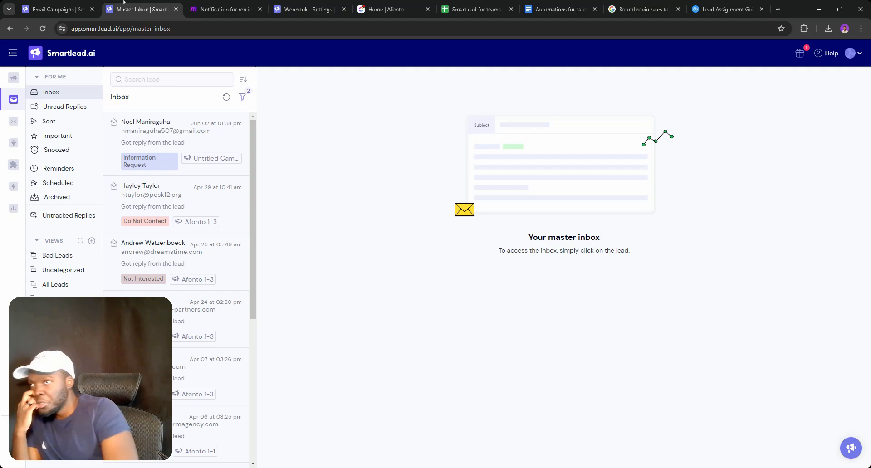
click(160, 157)
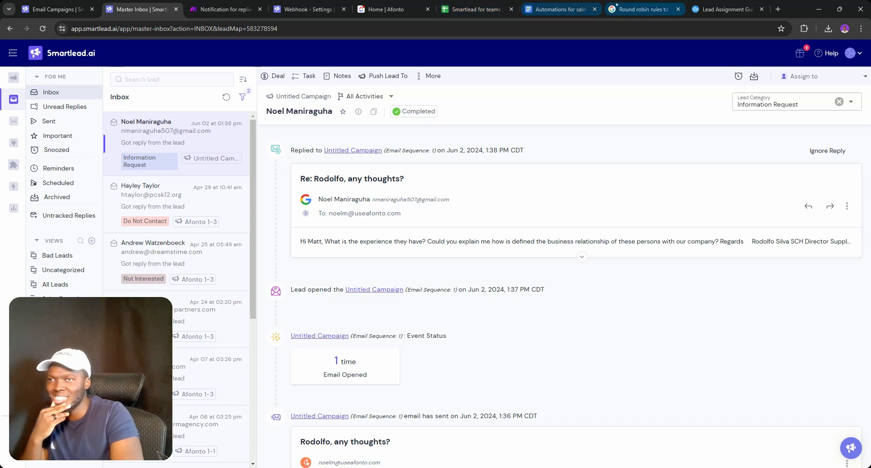
click(644, 9)
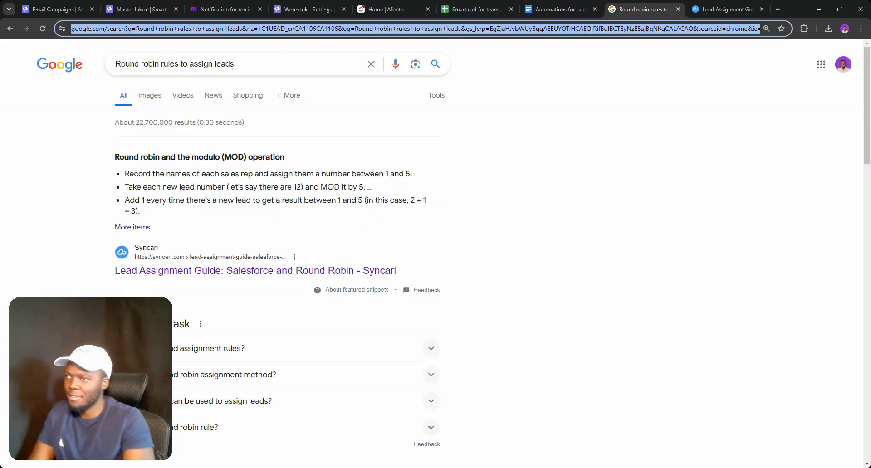
Filter the Smartlead API reference endpoints for 'USER', then go back to the inbox conversation
text(api)
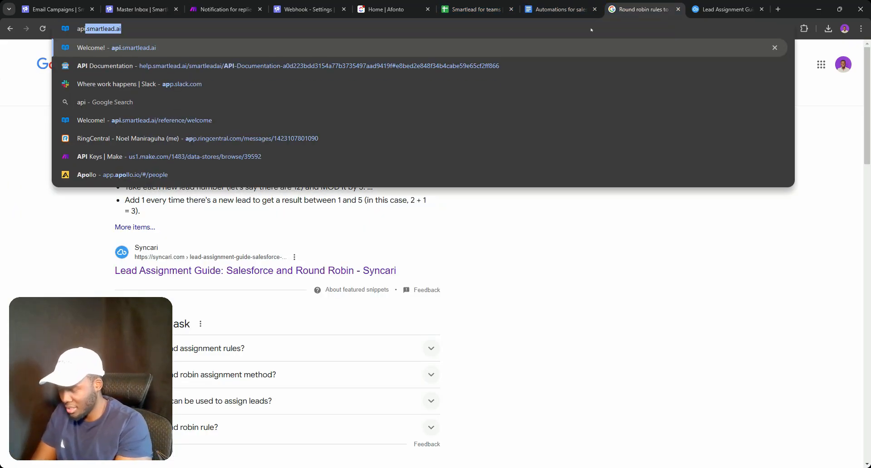
key(Return)
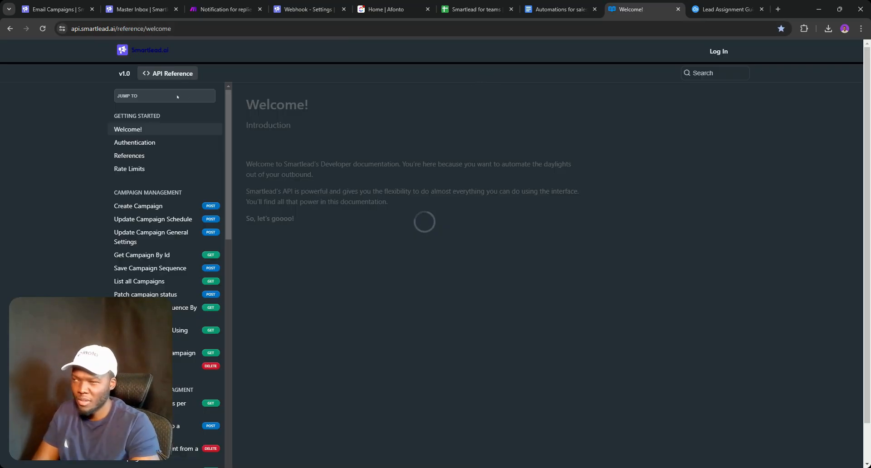
click(177, 96)
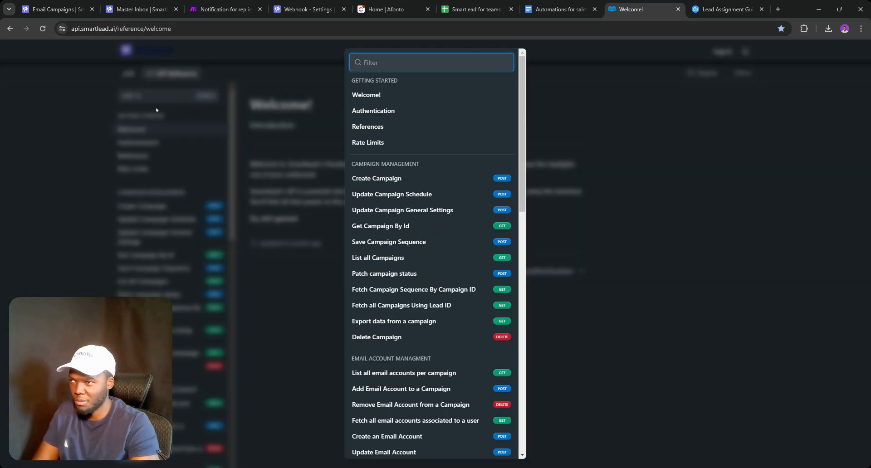
text(USER)
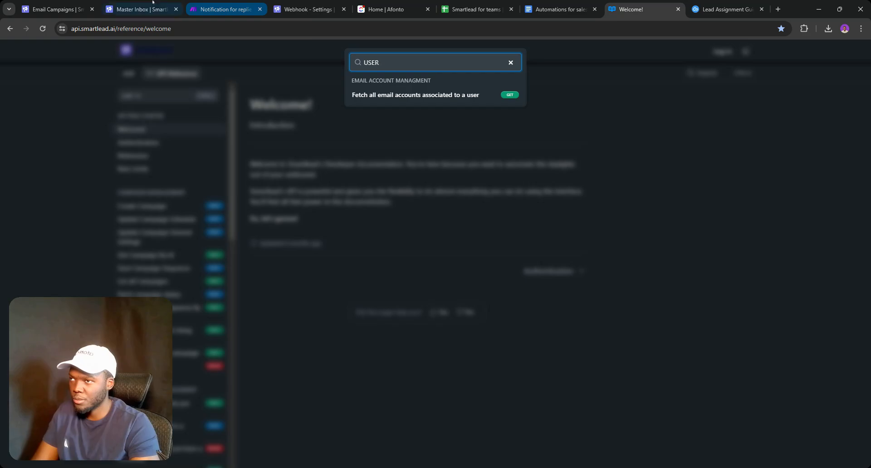
click(141, 9)
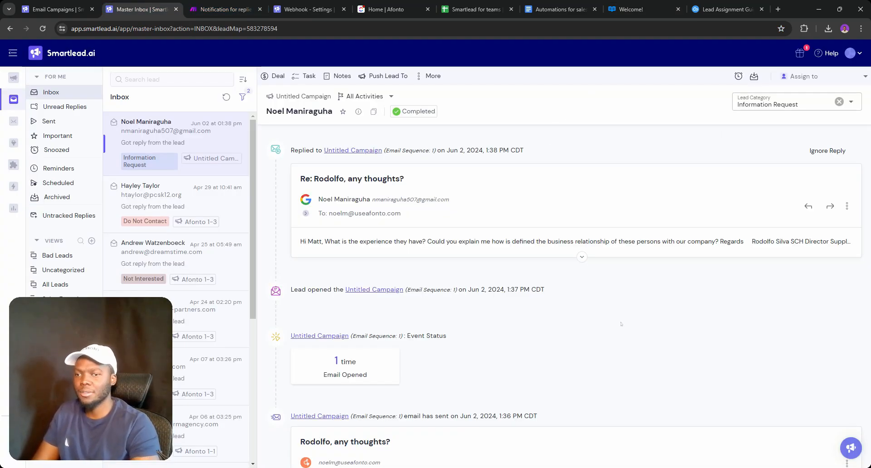
With DevTools showing Network requests, assign the lead to a team member
key(F12)
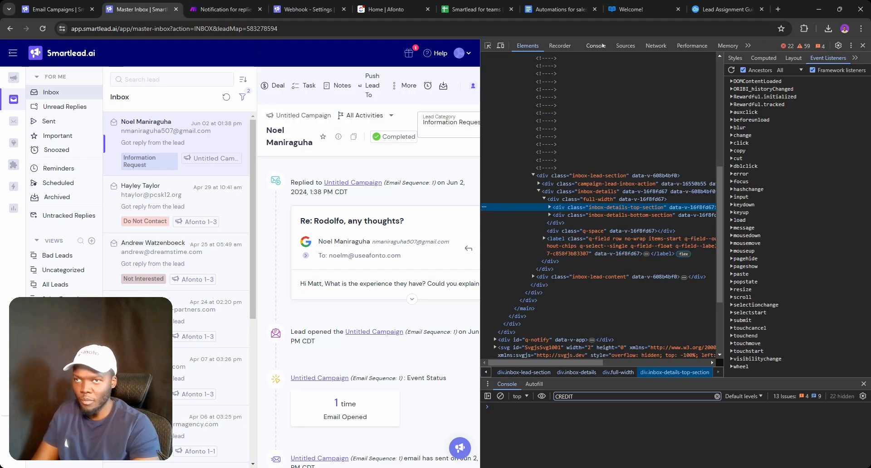
click(595, 46)
click(626, 45)
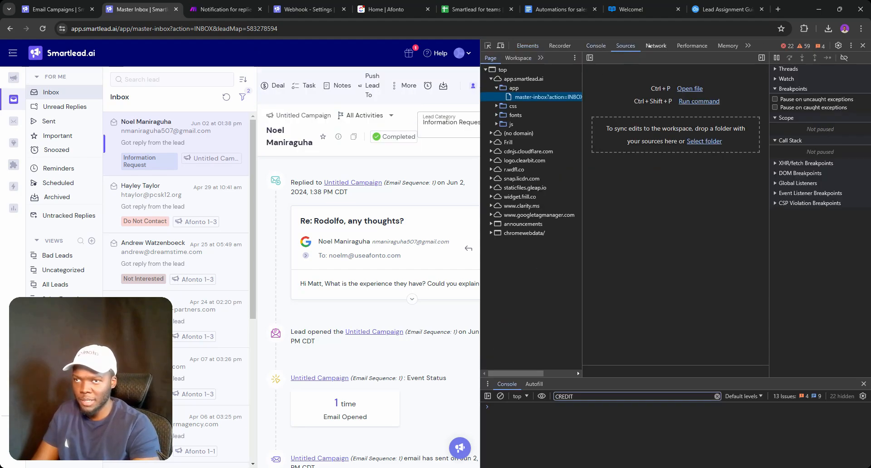
click(646, 45)
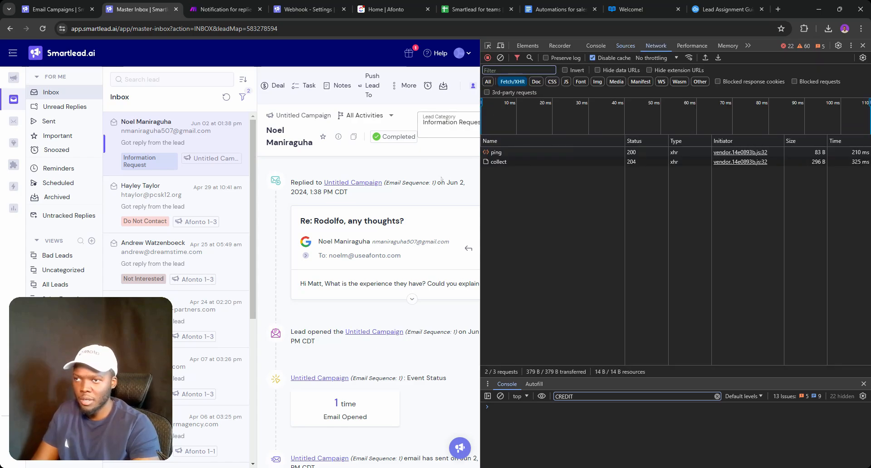
drag(482, 187, 692, 187)
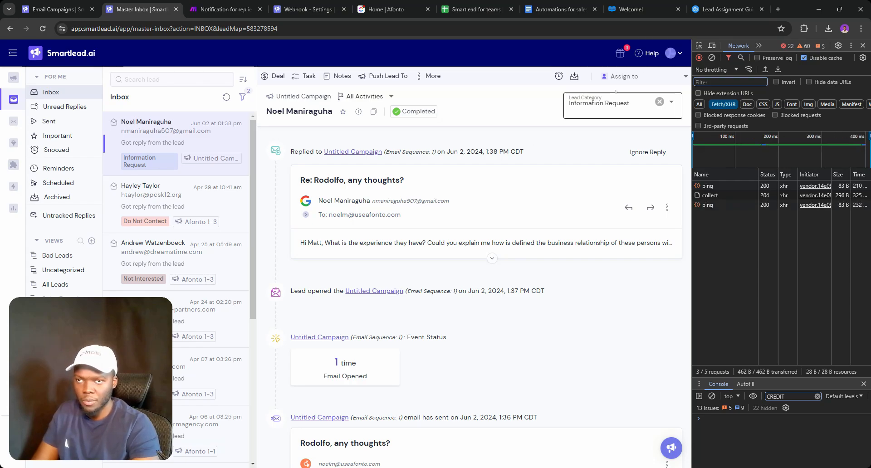
click(624, 77)
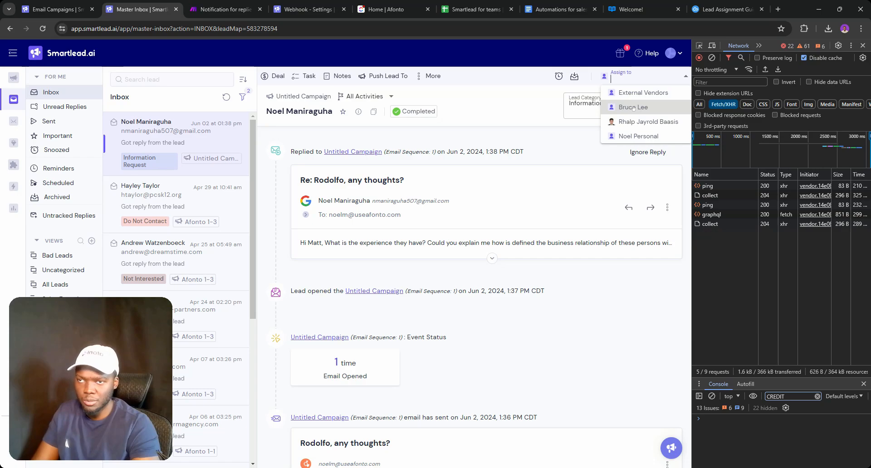
click(633, 108)
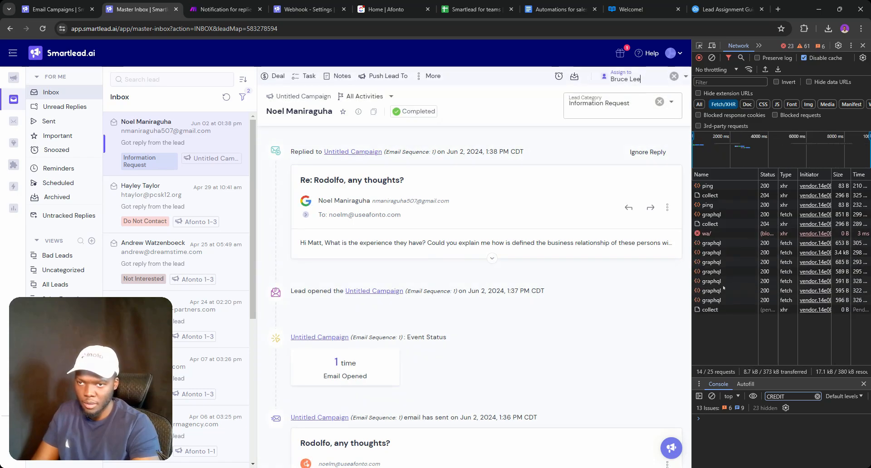
Inspect the assignment GraphQL request's payload and headers and select its full Request URL
click(711, 243)
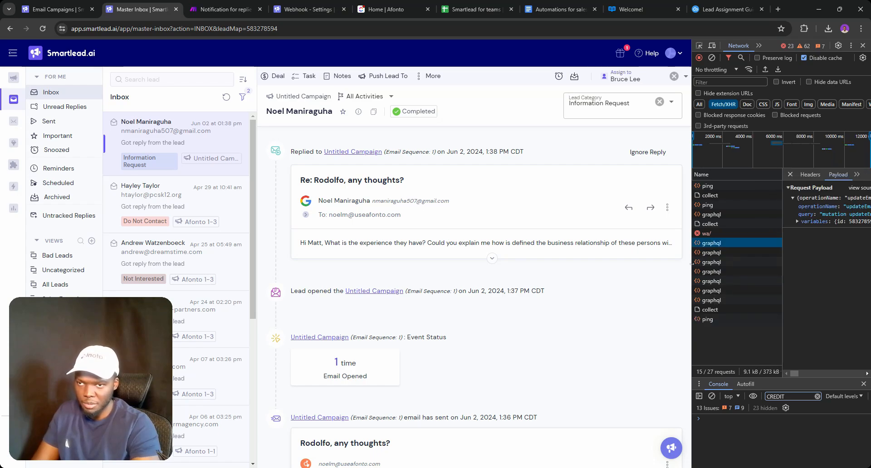
drag(691, 264, 632, 267)
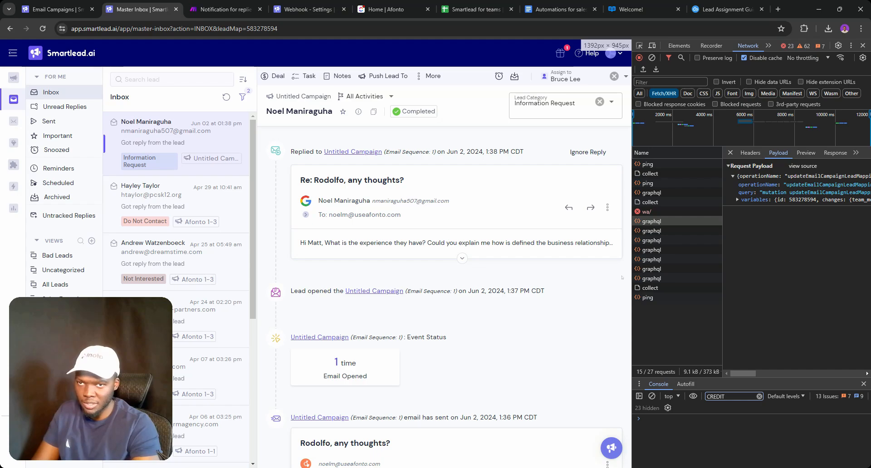
triple_click(605, 280)
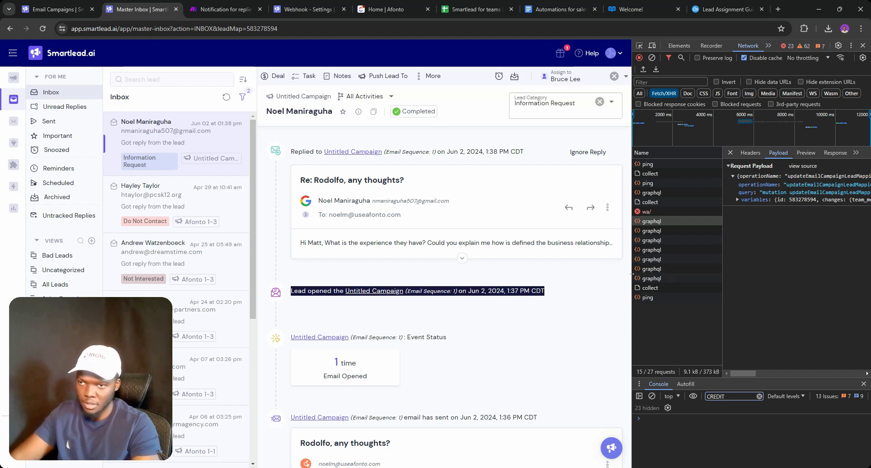
drag(633, 275, 505, 274)
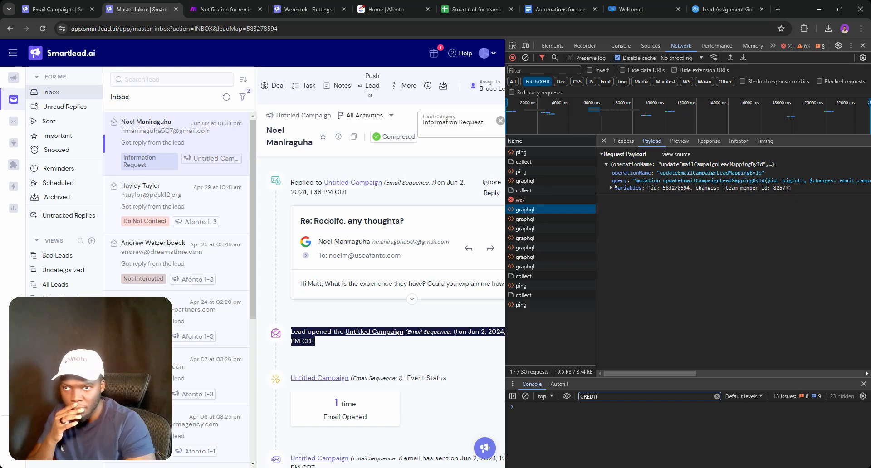
click(624, 141)
triple_click(696, 165)
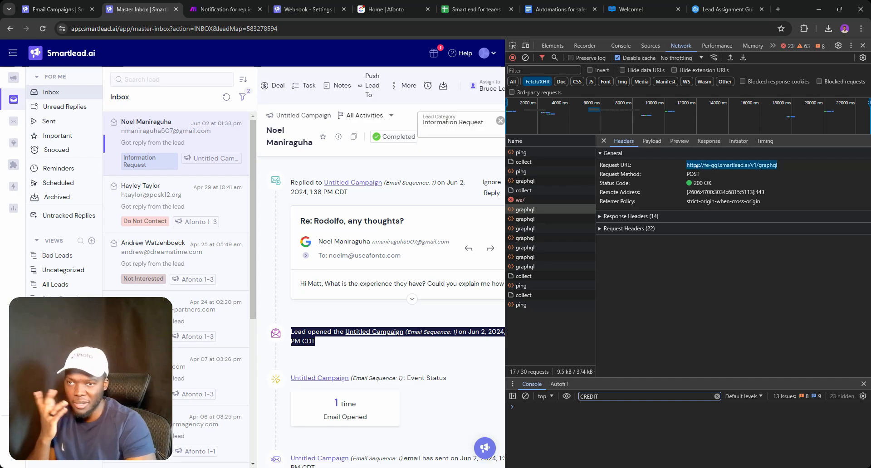
Save the reply-notification scenario, accepting the OpenAI warnings
click(244, 5)
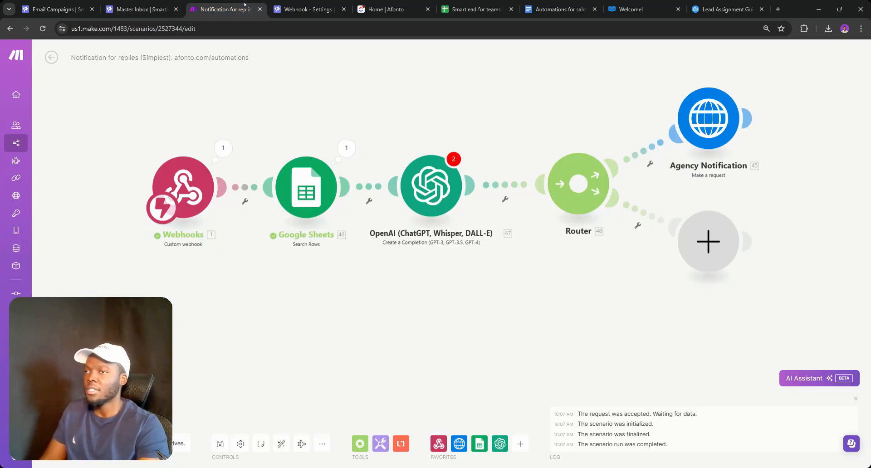
click(698, 244)
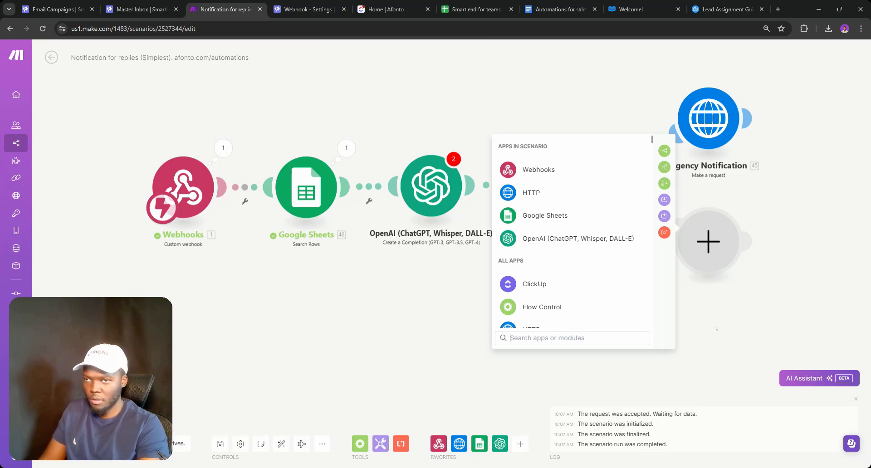
click(298, 309)
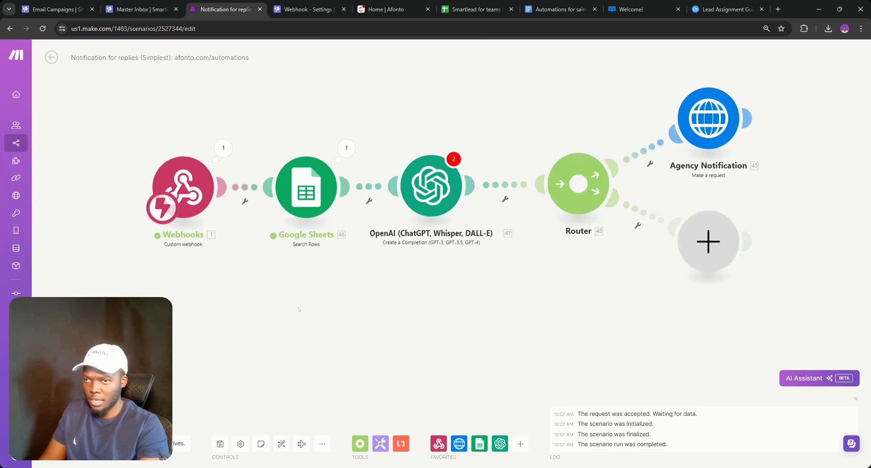
click(220, 443)
click(364, 453)
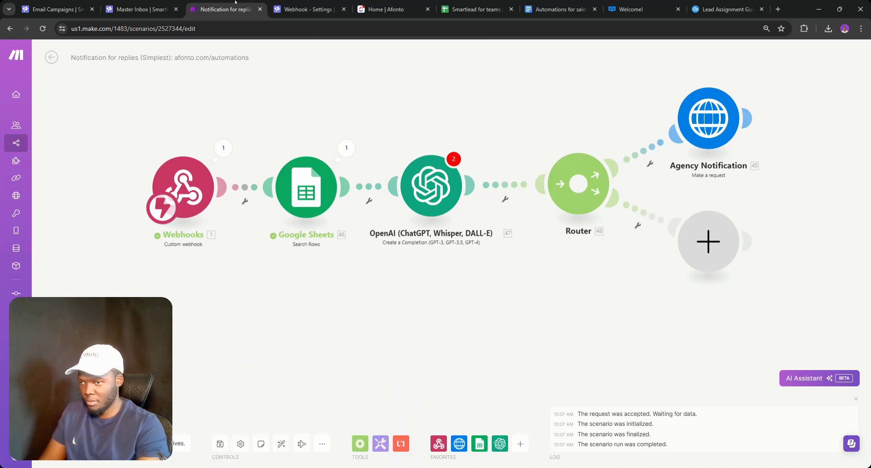
In a duplicated tab, search scenarios for 'Team' and open 'Smartlead for teams (add users to smartlead)'
right_click(235, 2)
click(259, 80)
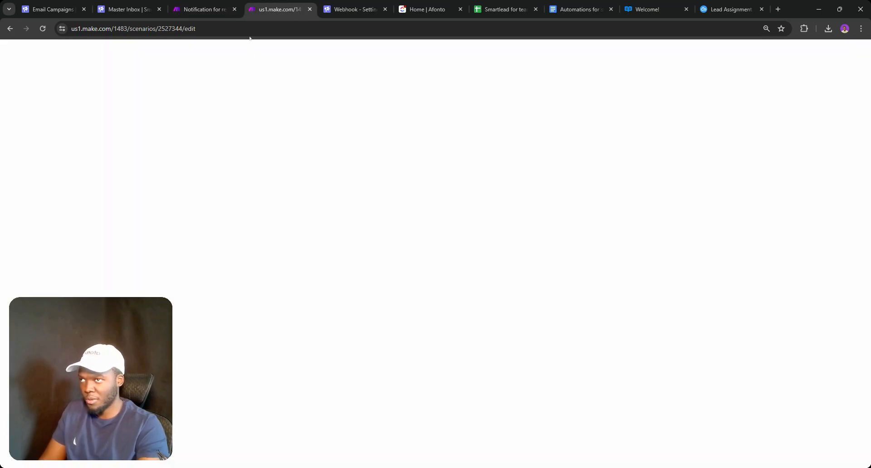
click(204, 9)
click(278, 9)
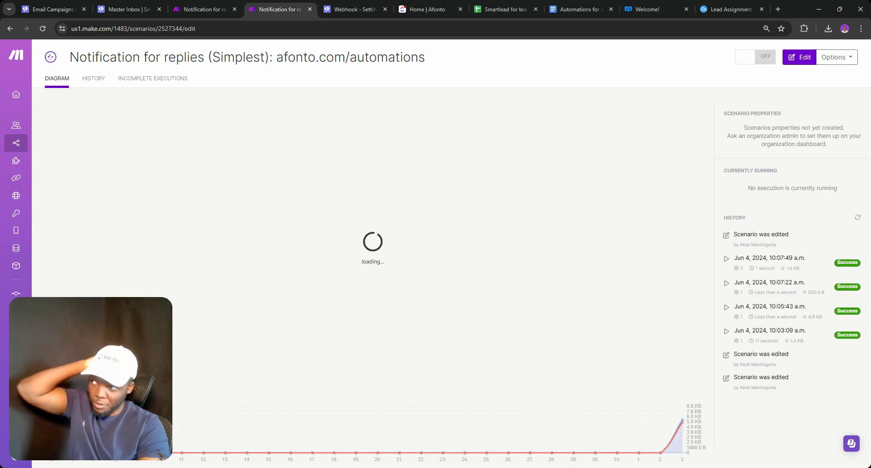
click(50, 58)
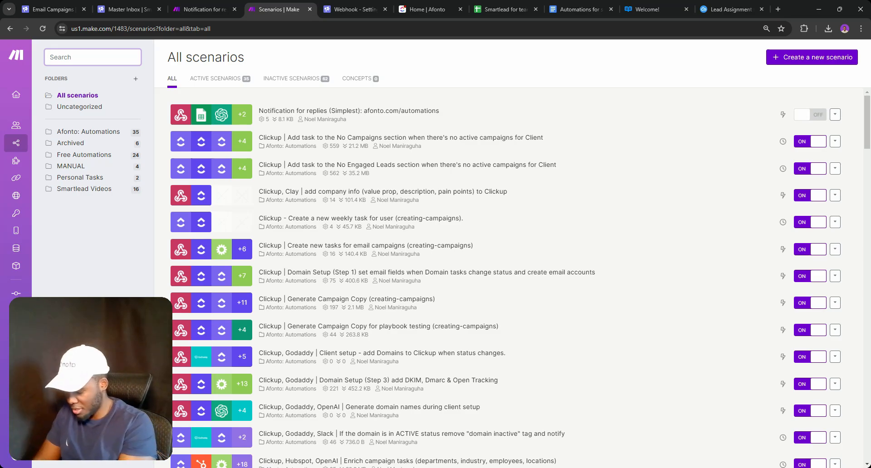
text(Teams)
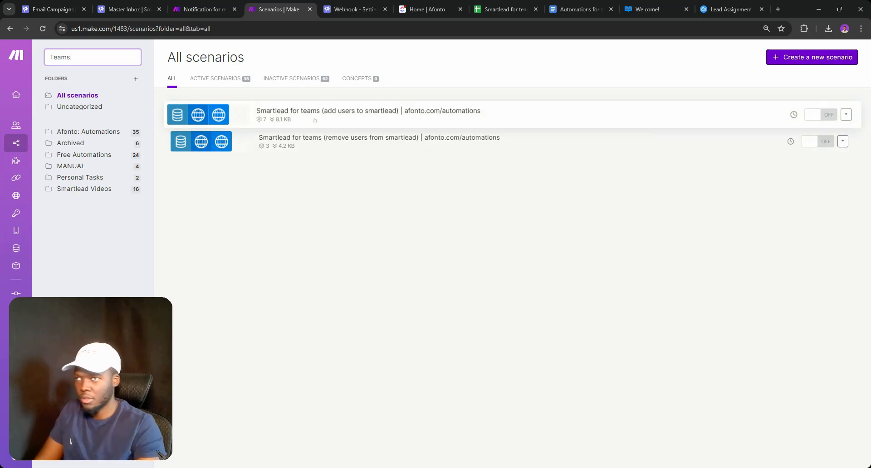
click(316, 119)
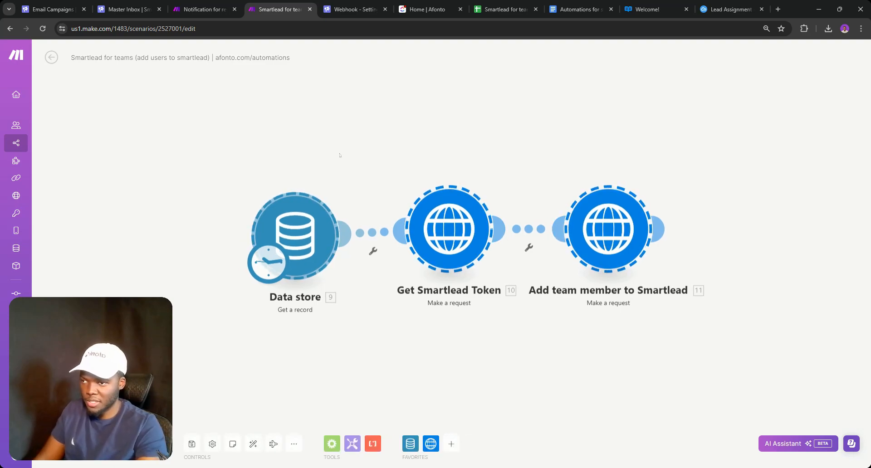
Swap the router's empty placeholder for the pasted Data store, token and Add team member chain
click(205, 9)
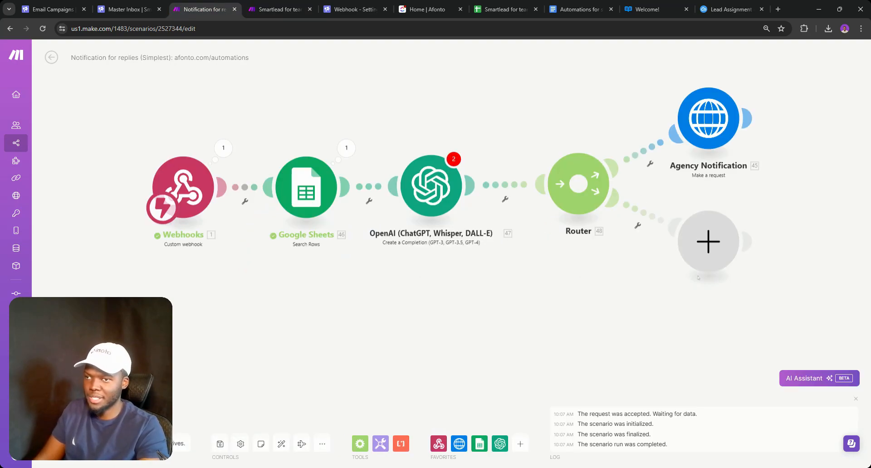
right_click(706, 249)
click(719, 272)
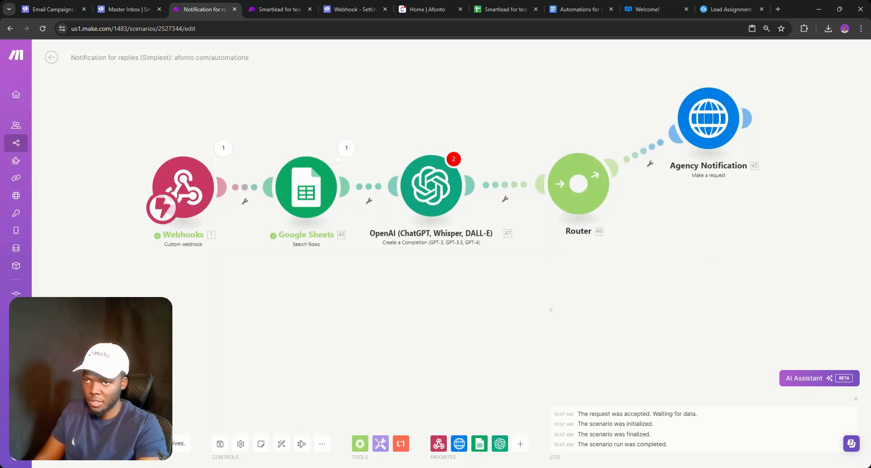
drag(508, 300, 494, 297)
key(ctrl+v)
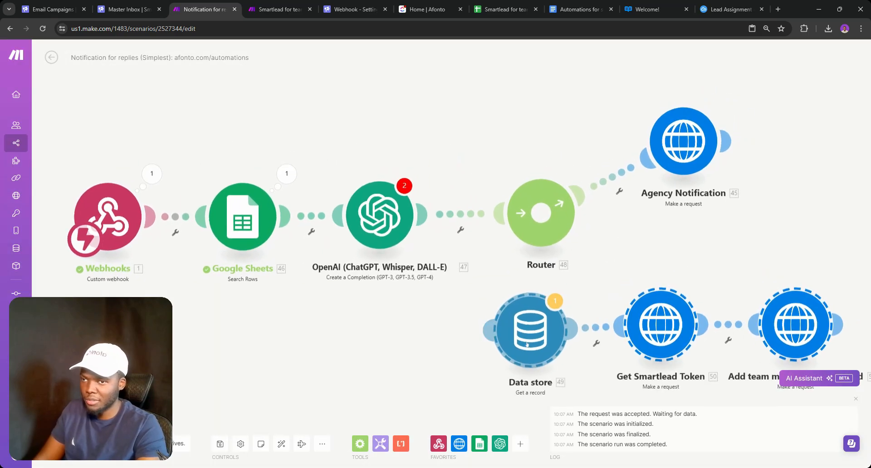
drag(533, 340, 662, 298)
drag(519, 326, 277, 302)
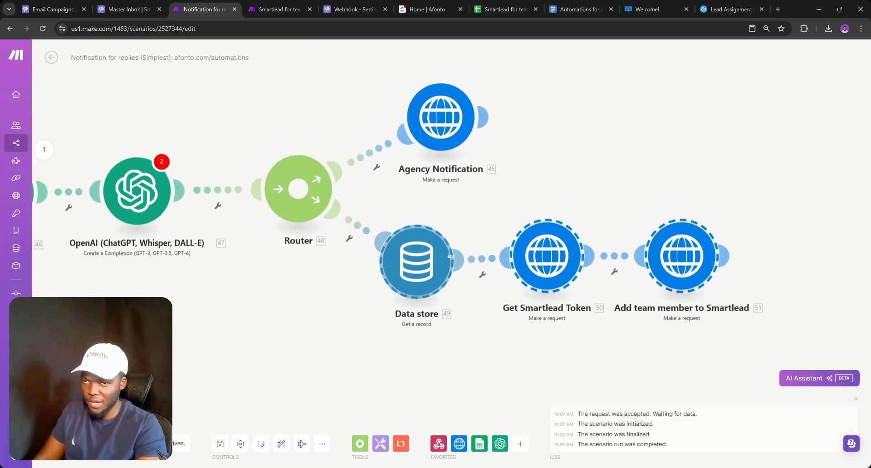
drag(427, 271, 462, 270)
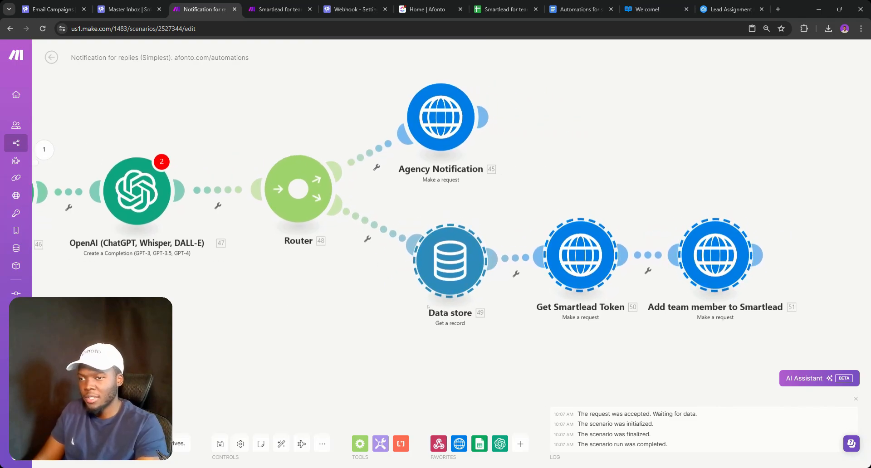
Review the Data store and Get Smartlead Token settings, then delete the stray placeholder module
click(423, 247)
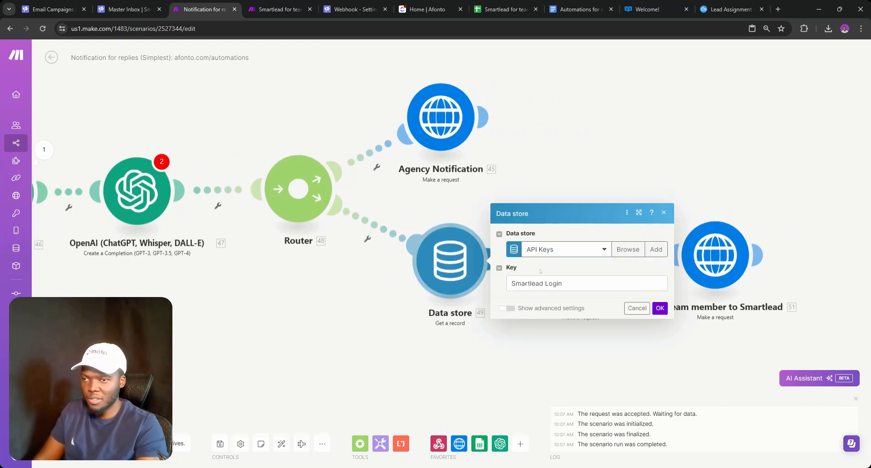
click(464, 369)
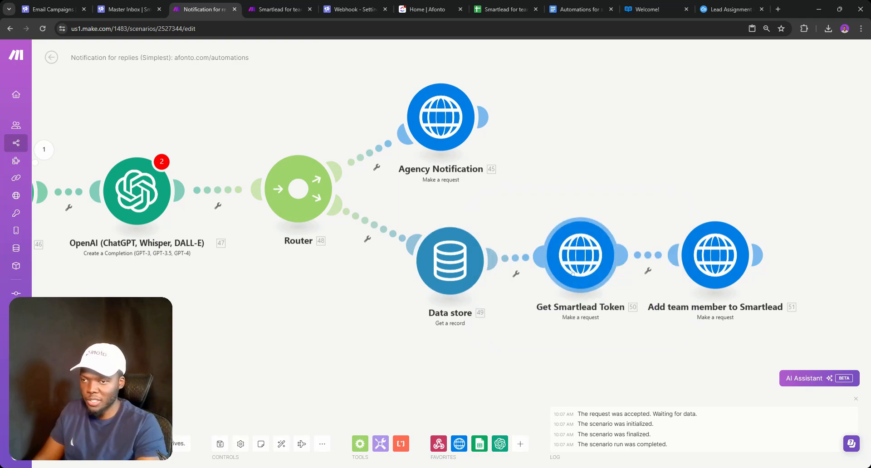
click(581, 255)
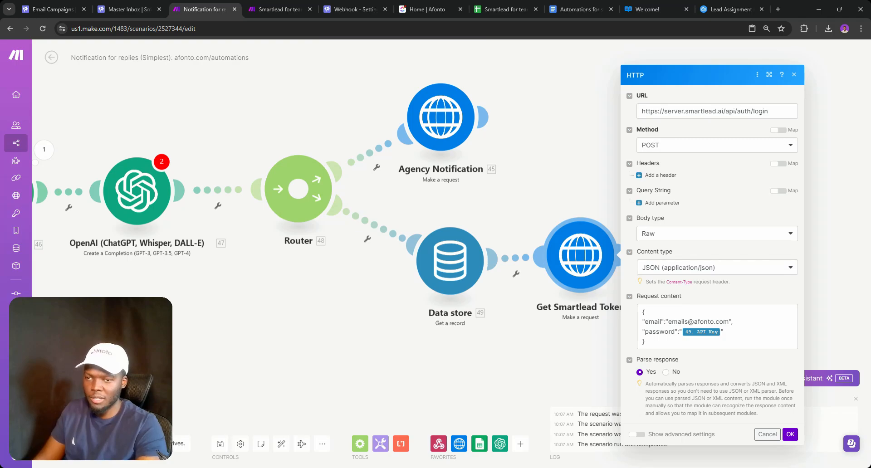
double_click(552, 331)
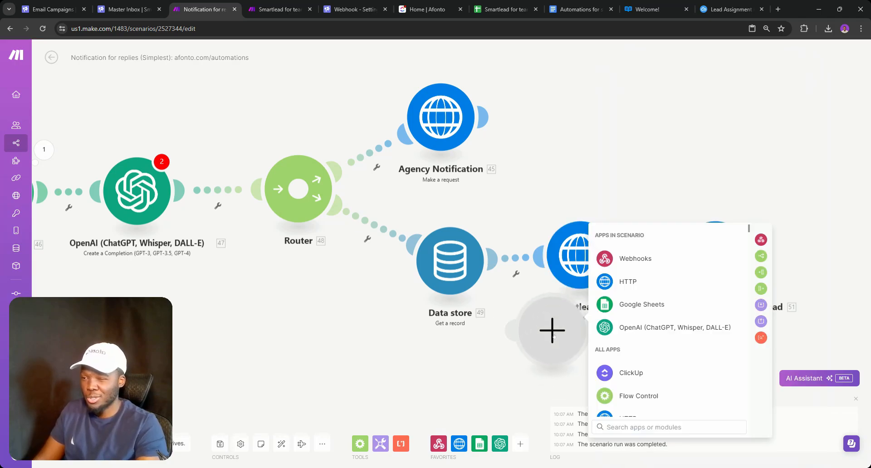
right_click(554, 336)
click(570, 355)
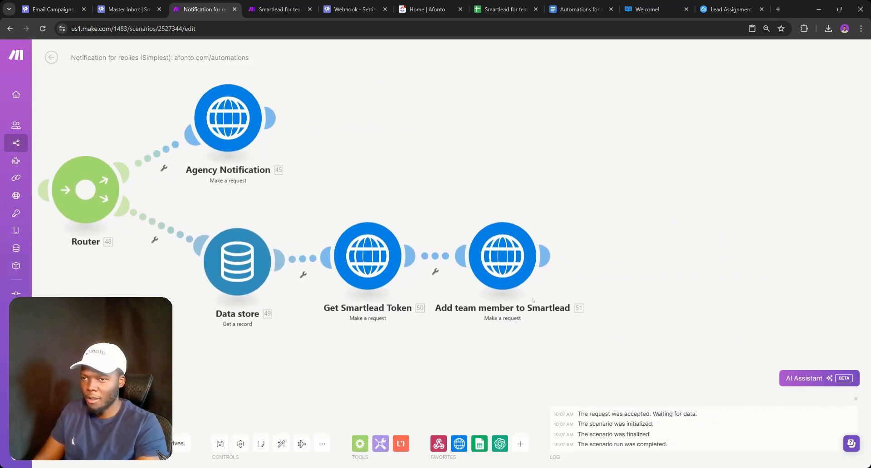
click(360, 281)
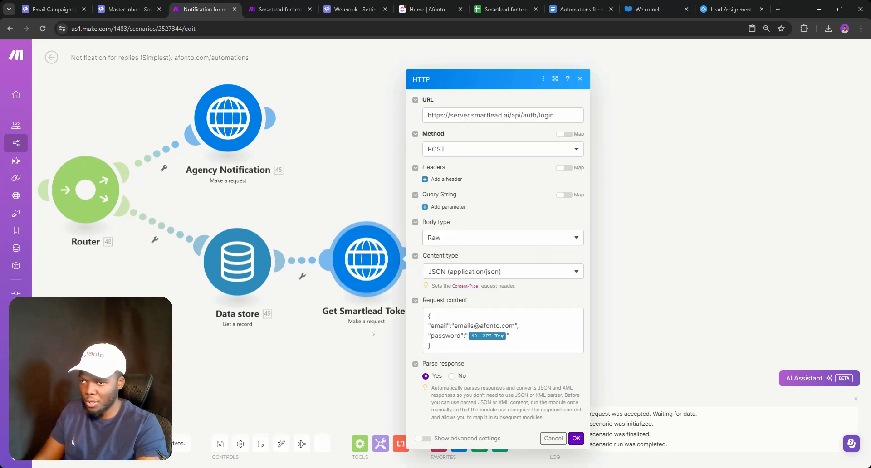
click(391, 213)
click(482, 267)
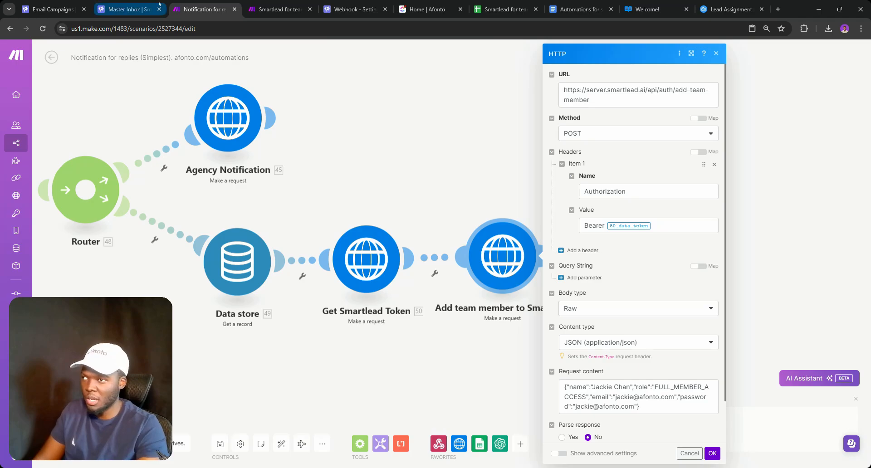
click(127, 9)
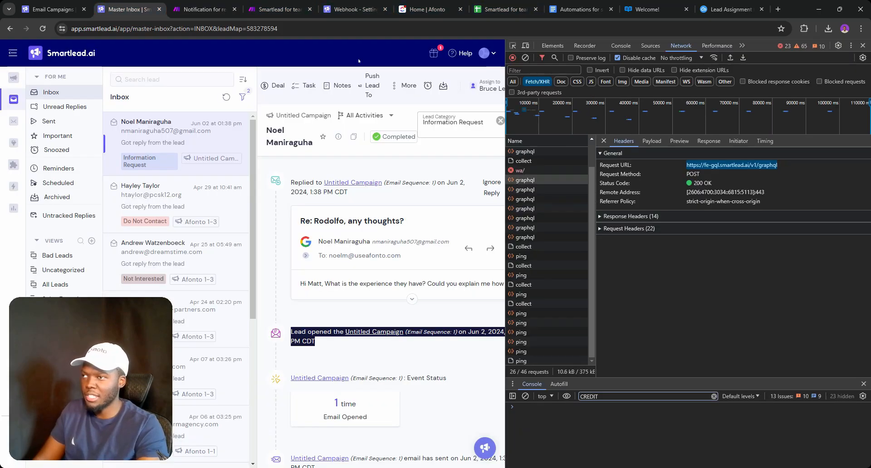
click(238, 6)
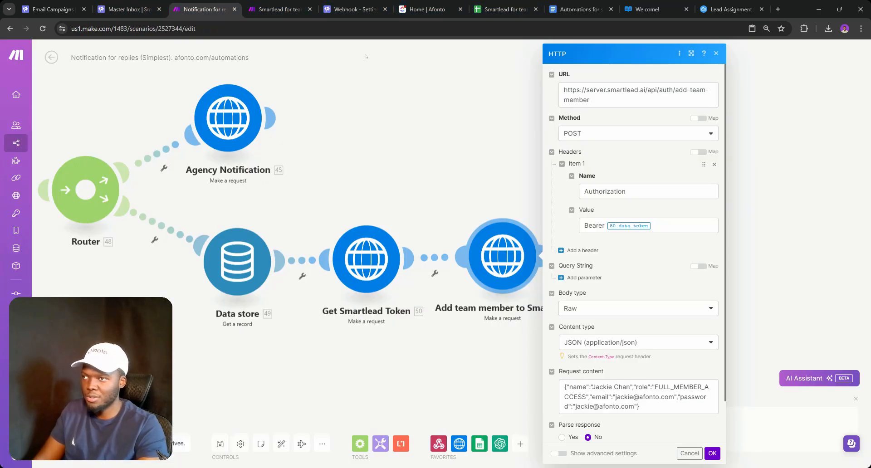
triple_click(635, 94)
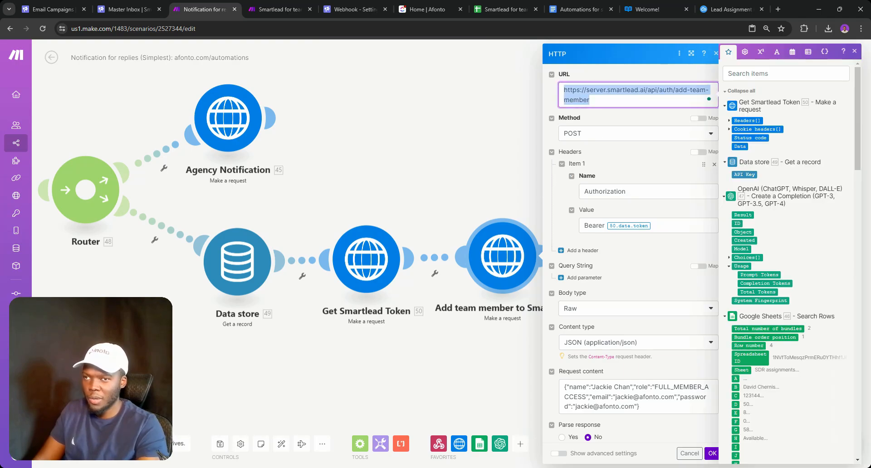
text(https://fe-gql.smartlead.ai/v1/graphql)
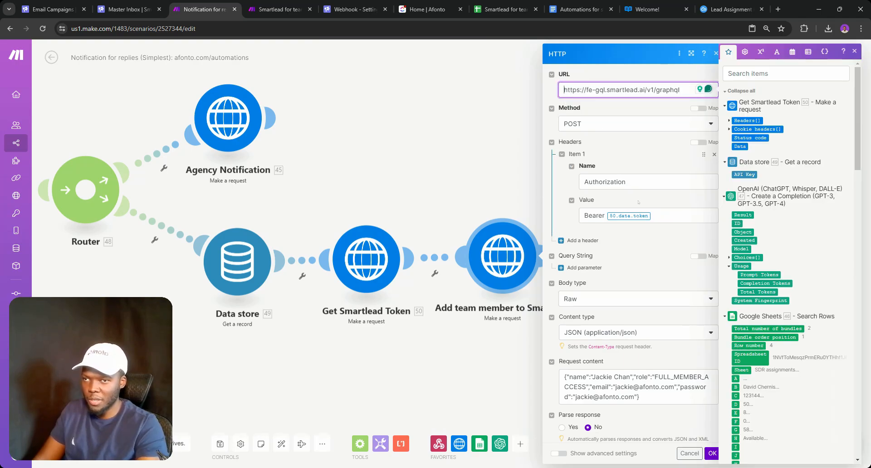
scroll(617, 243, down, 1)
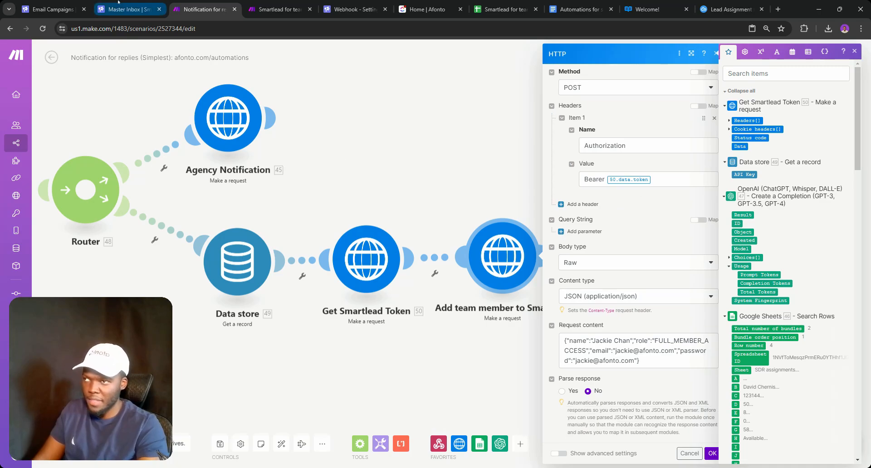
Replace the request body with the raw updateEmailCampaignLeadMappingById payload copied from DevTools and save
click(129, 9)
click(658, 141)
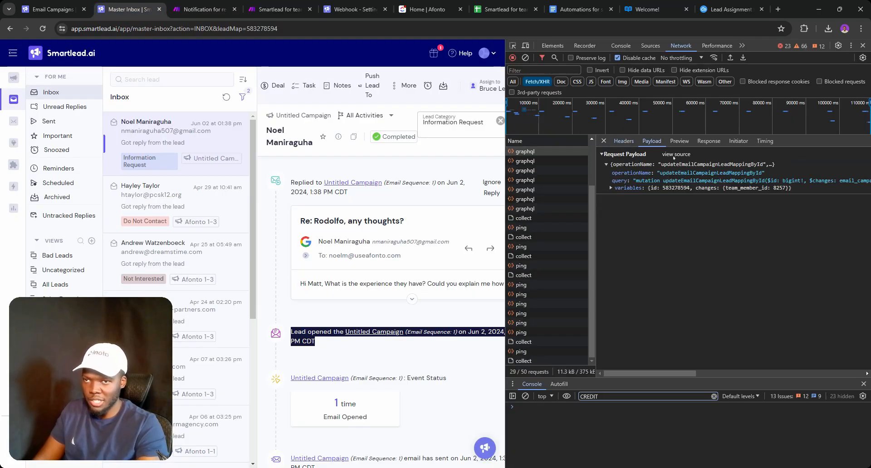
click(675, 155)
drag(669, 201, 604, 164)
key(ctrl+c)
click(204, 9)
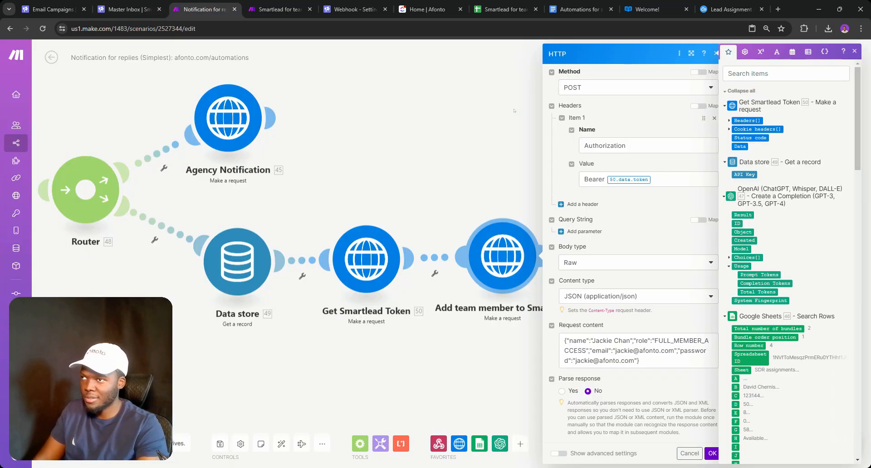
click(680, 353)
key(ctrl+a)
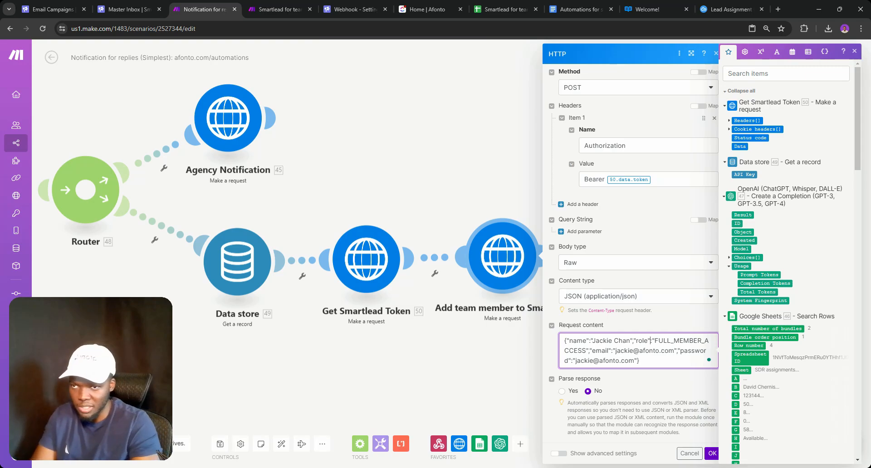
key(BackSpace)
key(ctrl+v)
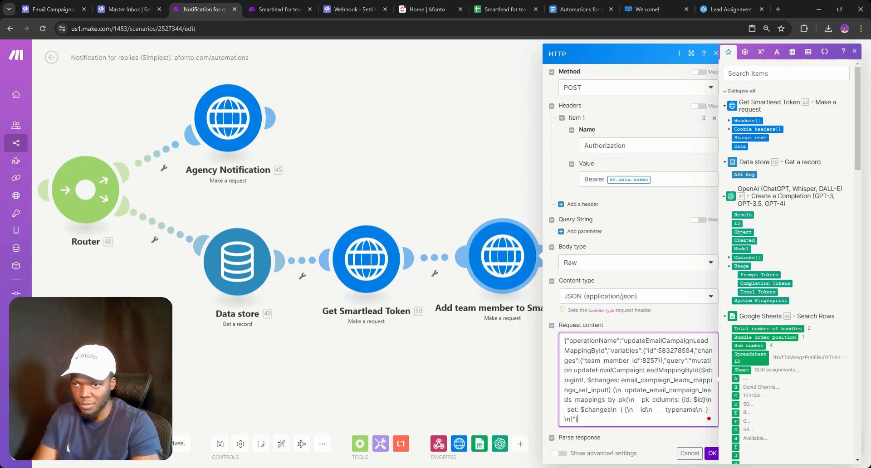
click(712, 454)
right_click(512, 274)
Rename the Add team member to Smartlead module to 'Assign lead to team member'
click(539, 317)
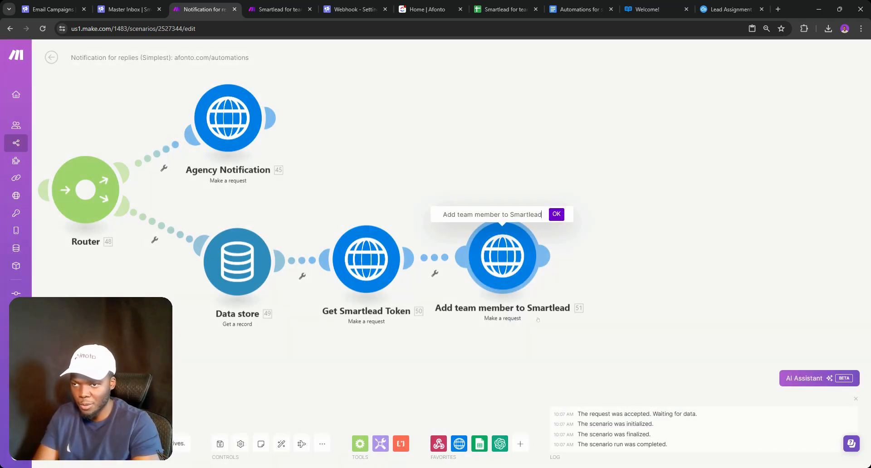
double_click(449, 214)
key(ctrl+a)
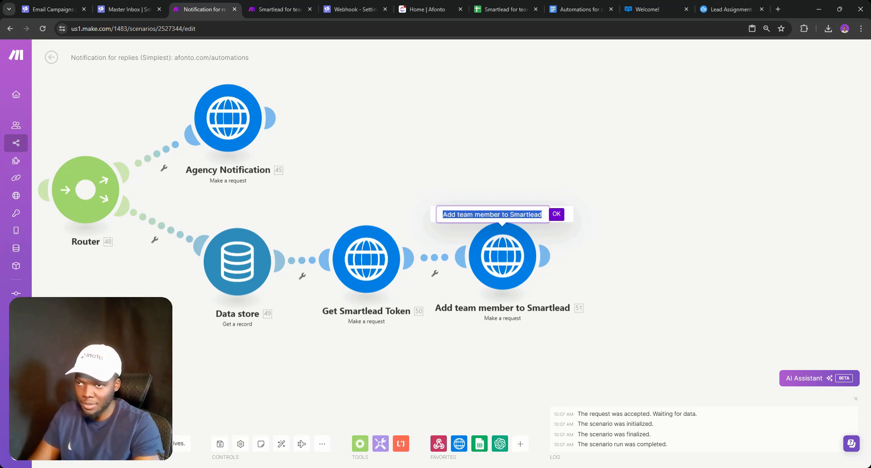
text(Assign lead to)
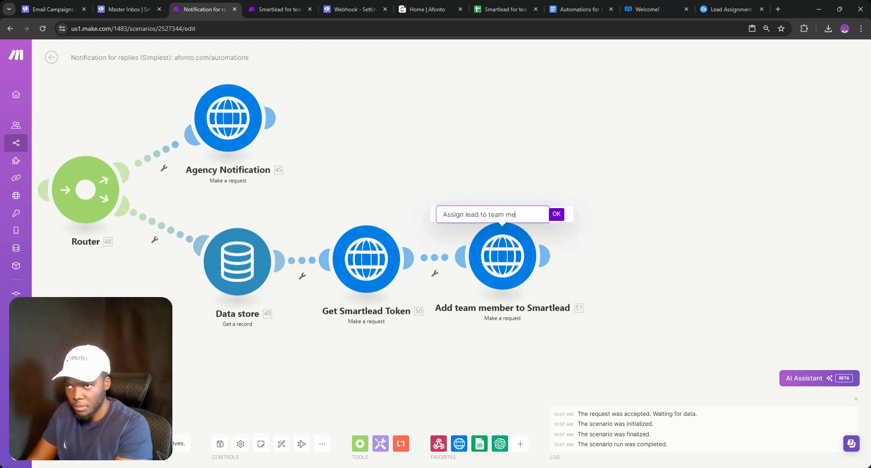
key(Return)
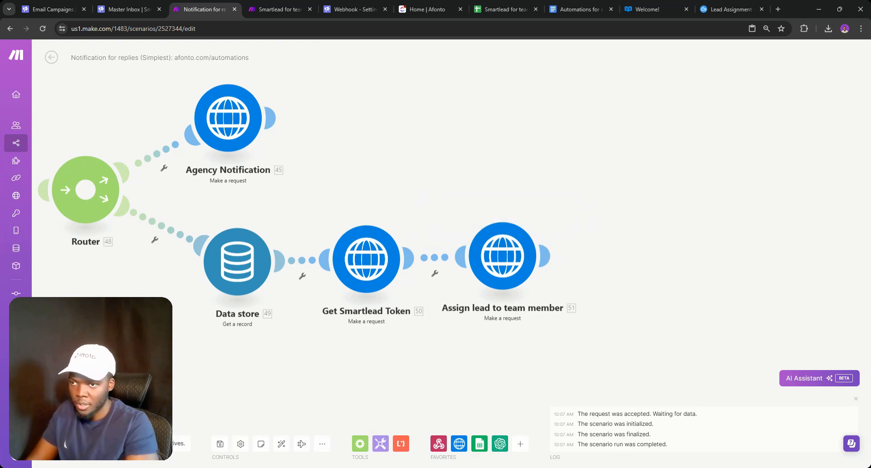
click(515, 290)
click(475, 316)
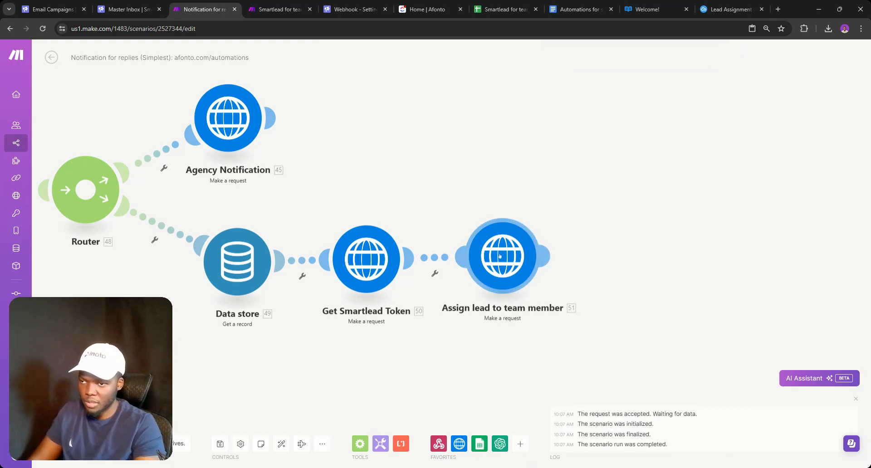
right_click(501, 253)
click(519, 301)
double_click(519, 215)
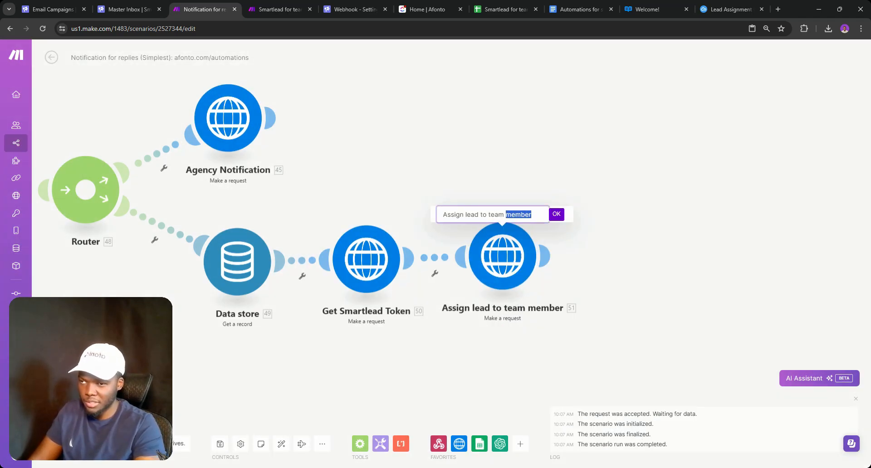
Compare the lead ID 583278594 in the request body with the captured GraphQL payload
click(517, 279)
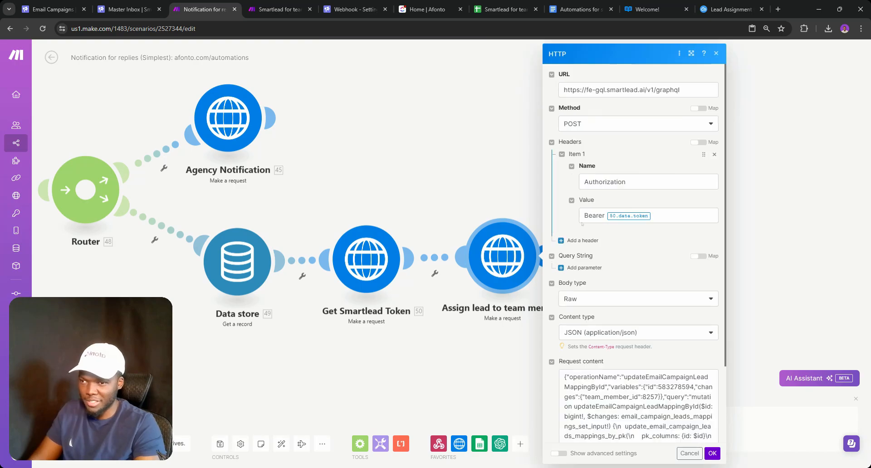
scroll(653, 281, down, 2)
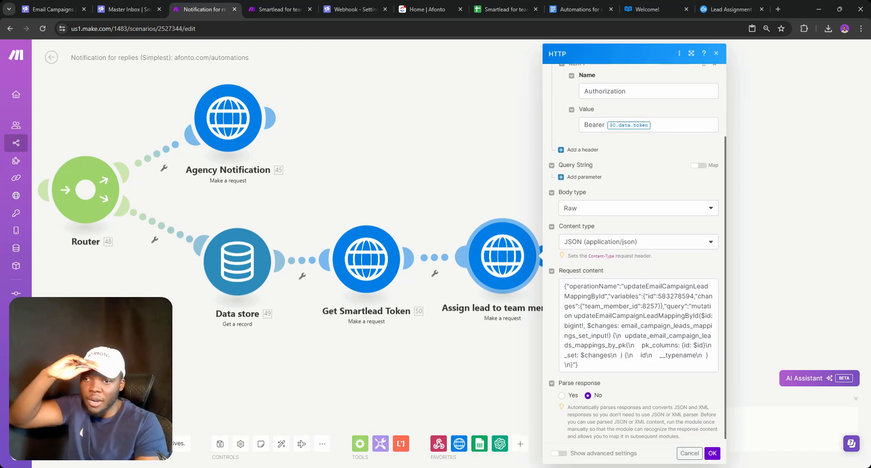
double_click(675, 296)
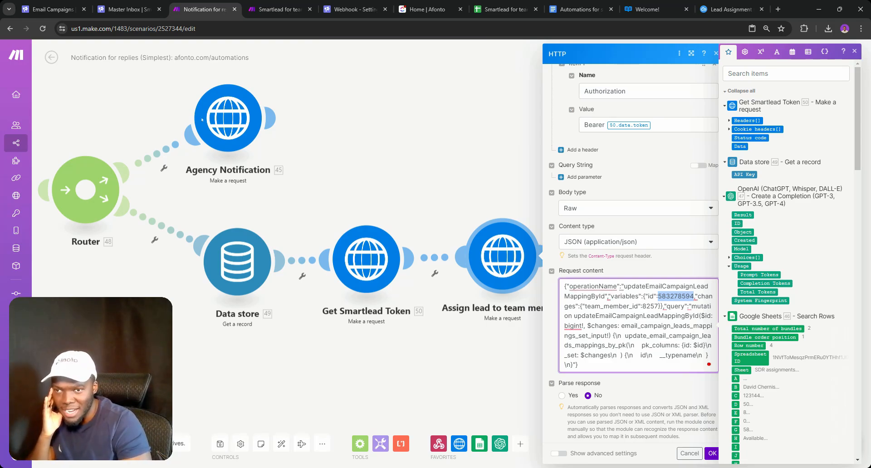
click(129, 2)
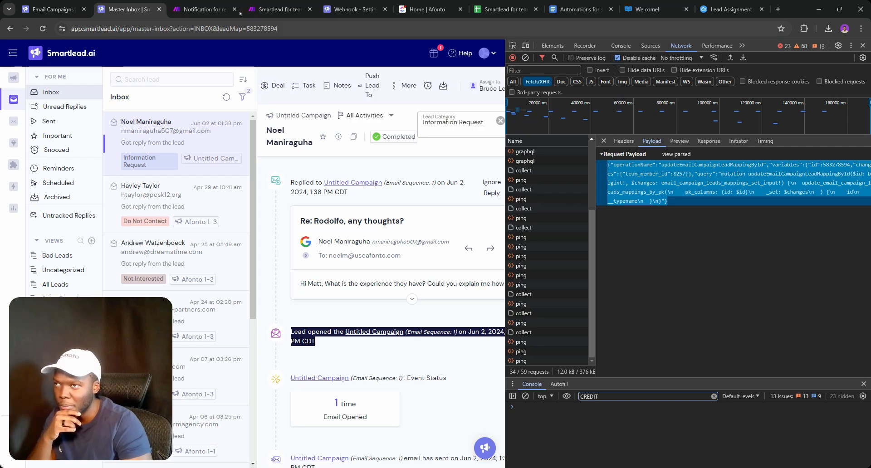
click(218, 5)
scroll(789, 255, down, 20)
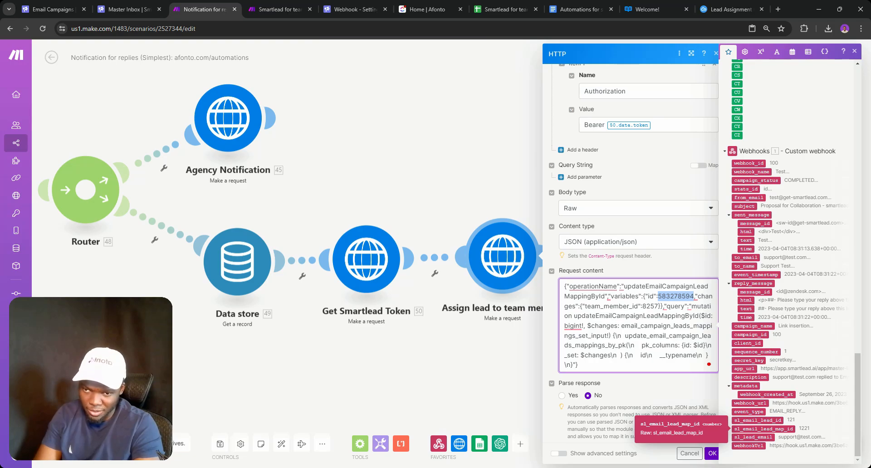
Close the HTTP settings and save the scenario despite the OpenAI empty-field warnings
click(447, 200)
scroll(447, 307, down, 5)
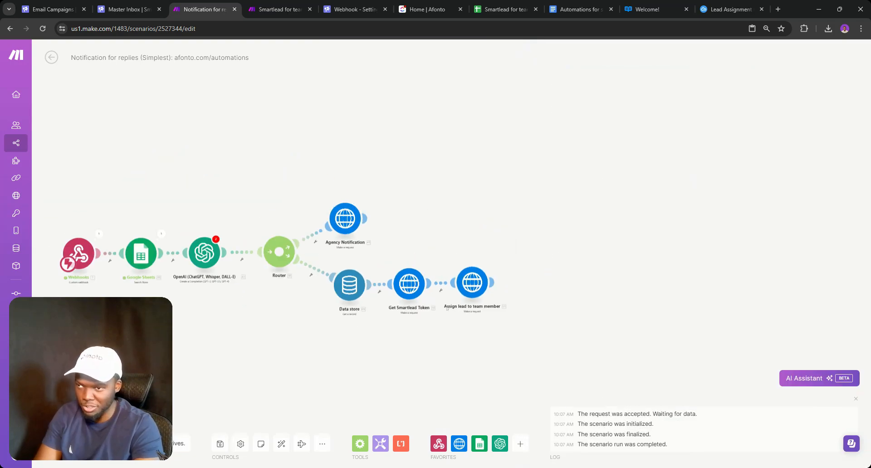
drag(280, 318, 329, 314)
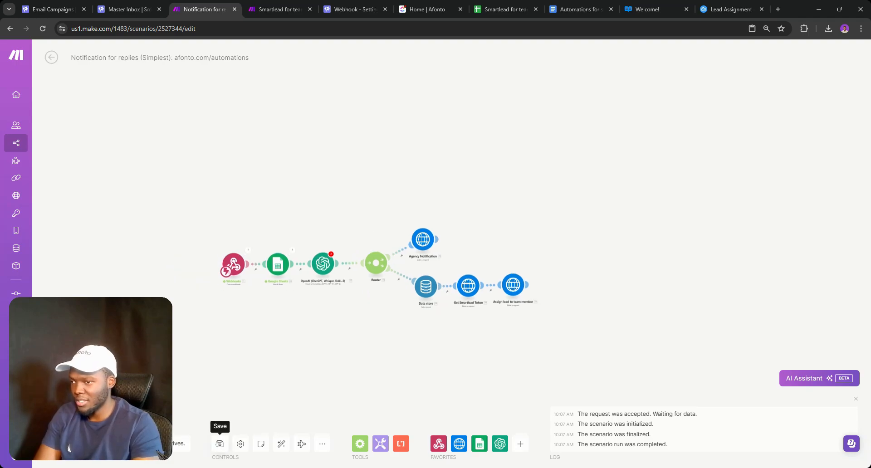
click(224, 439)
click(365, 452)
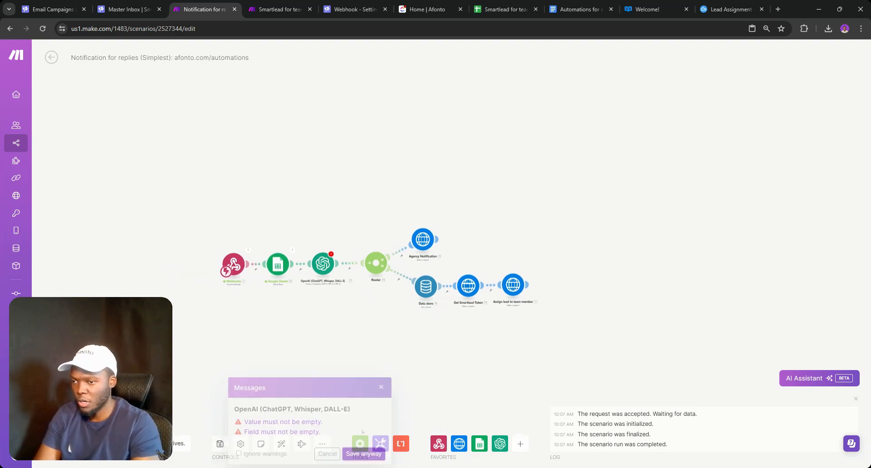
key(ctrl+5)
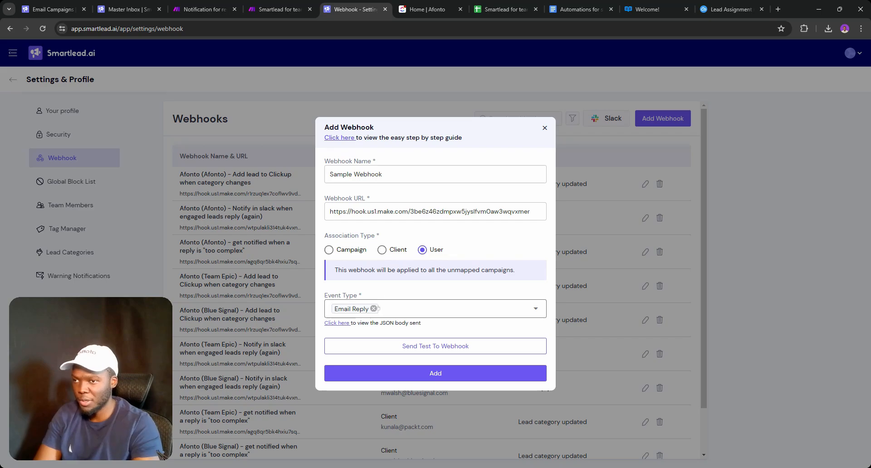
Change the webhook's event type from Email Reply to Lead Category Updated
click(373, 308)
click(376, 309)
click(391, 240)
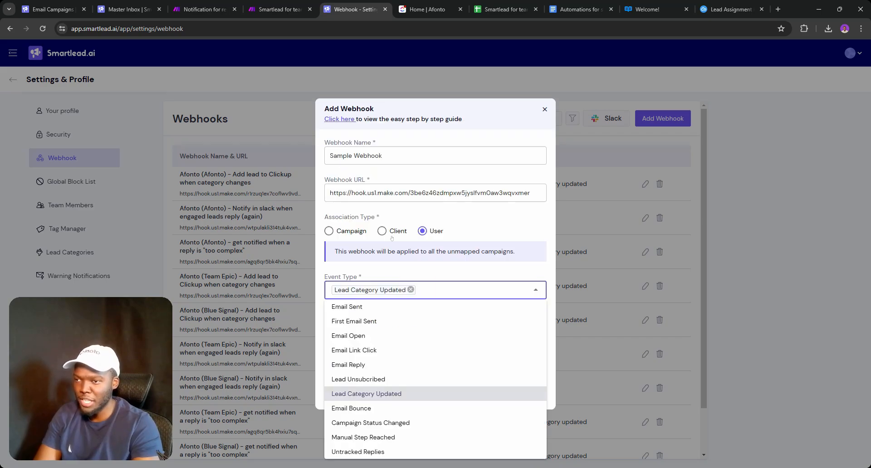
click(463, 265)
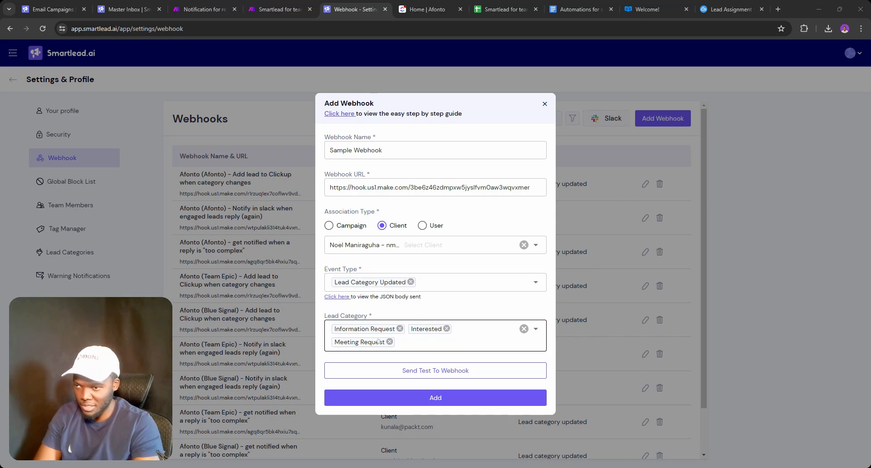
Filter the webhook to the Wrong Person category, add Sample Webhook, and reopen it
click(524, 329)
click(409, 336)
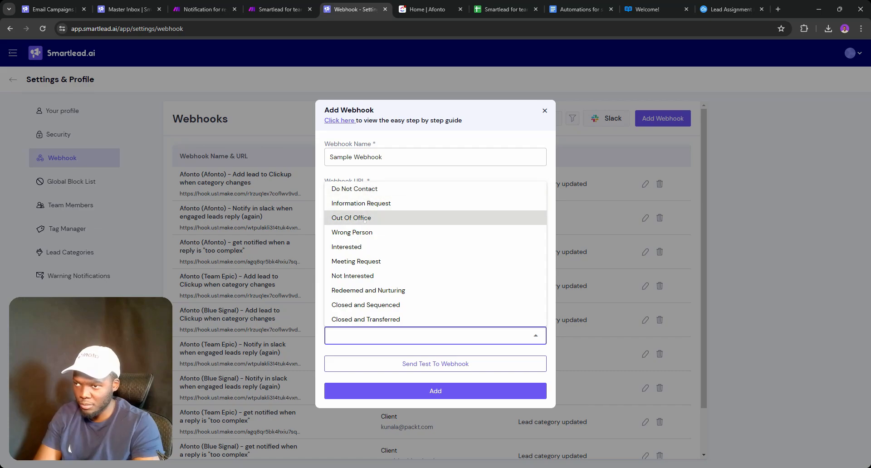
click(356, 231)
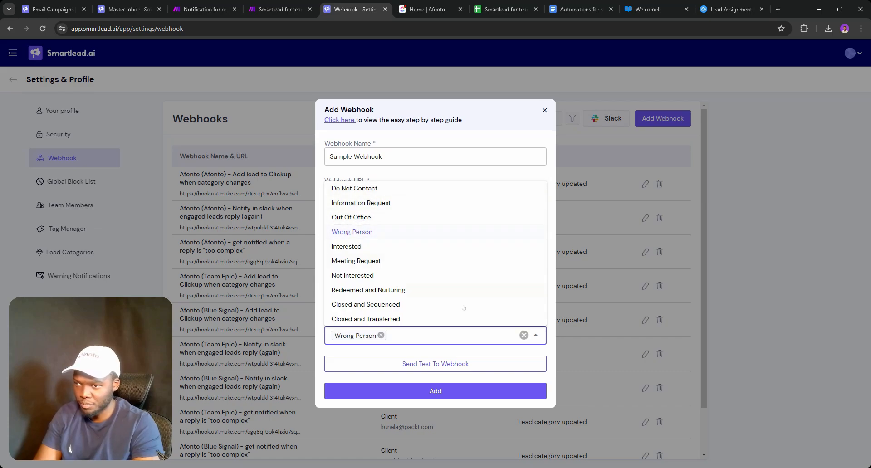
click(434, 391)
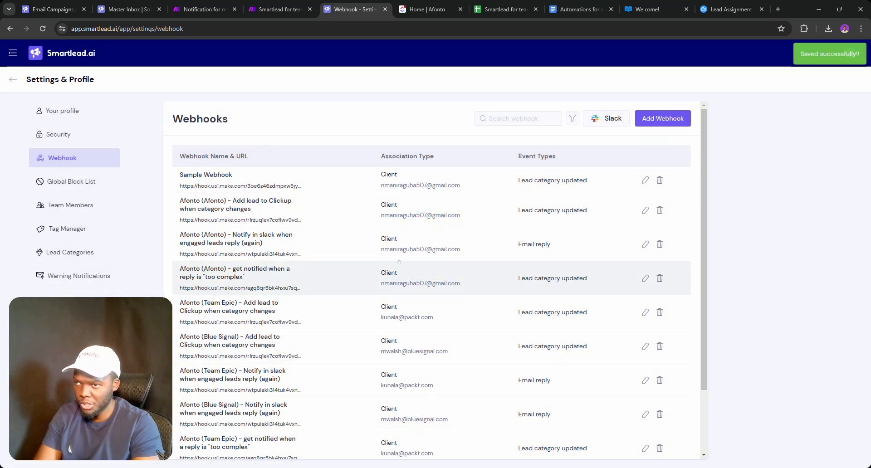
click(645, 179)
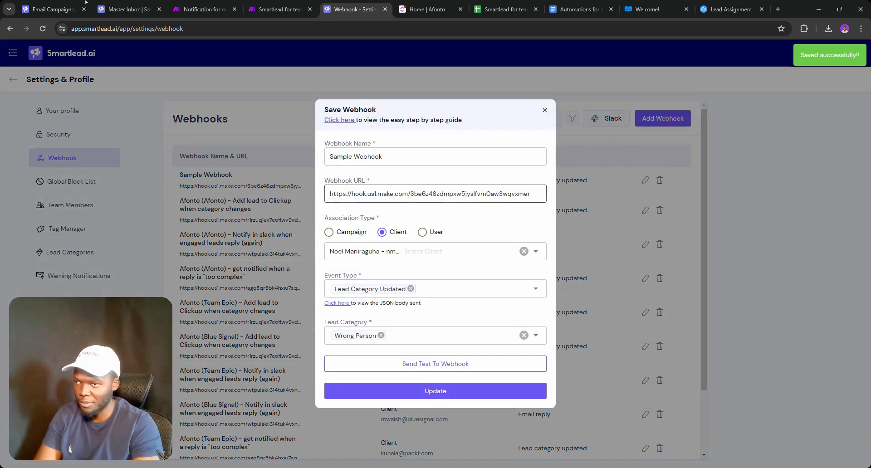
Close Smartlead's DevTools and run only Make's Webhooks module to await data
click(142, 3)
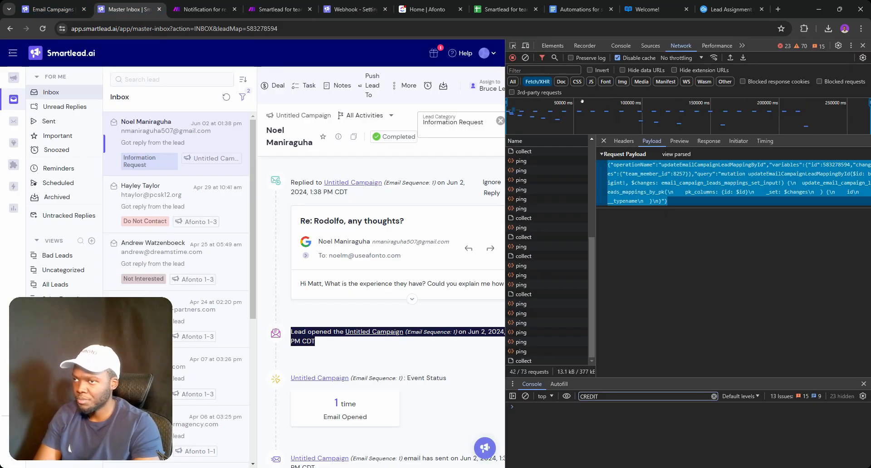
key(F12)
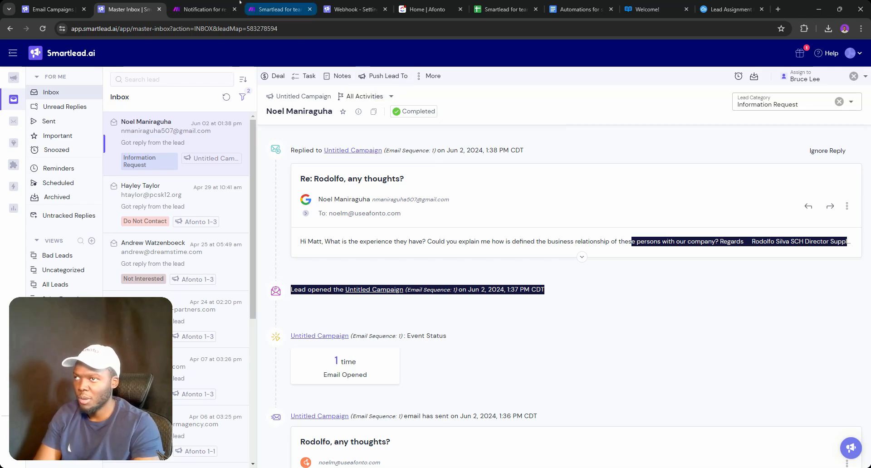
click(212, 4)
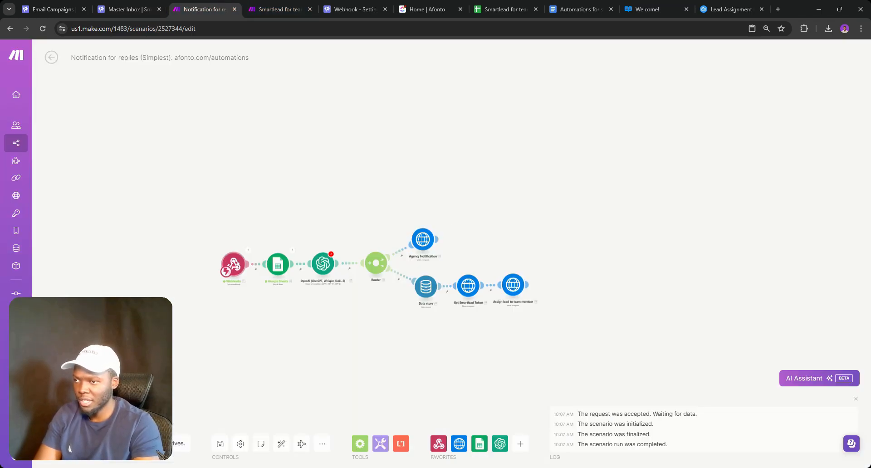
right_click(234, 264)
click(257, 282)
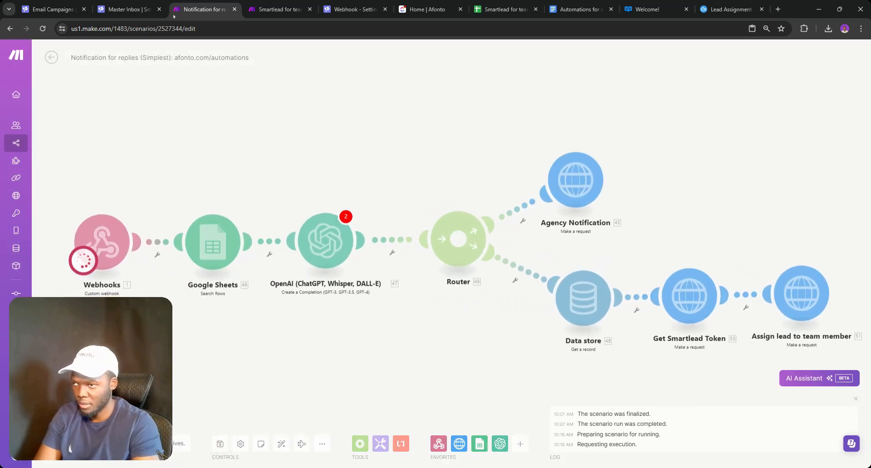
Mark the Smartlead lead as Wrong Person and check whether Make received the webhook
click(130, 5)
click(823, 105)
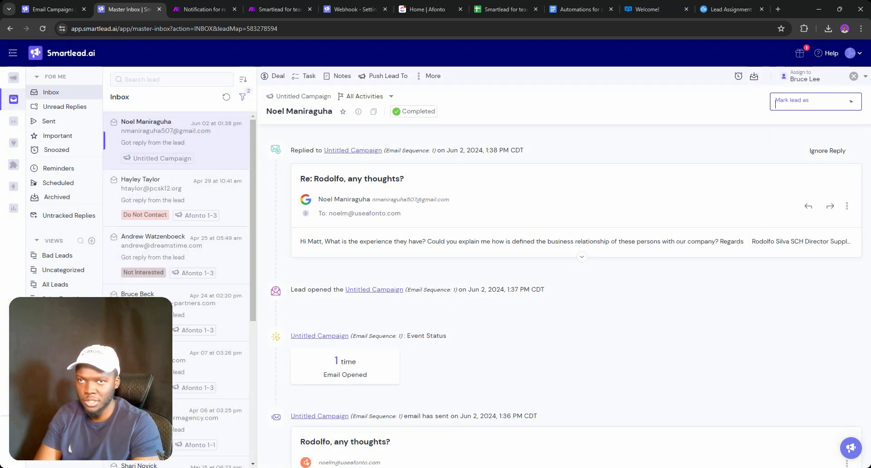
click(823, 105)
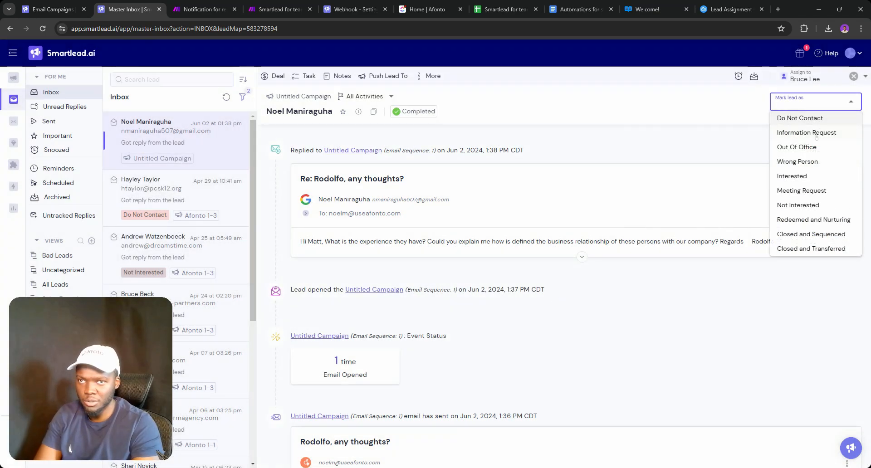
click(798, 161)
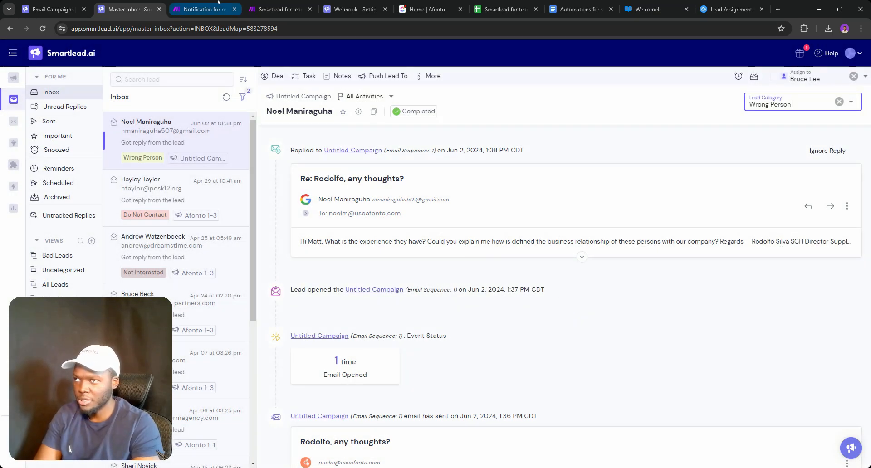
click(217, 3)
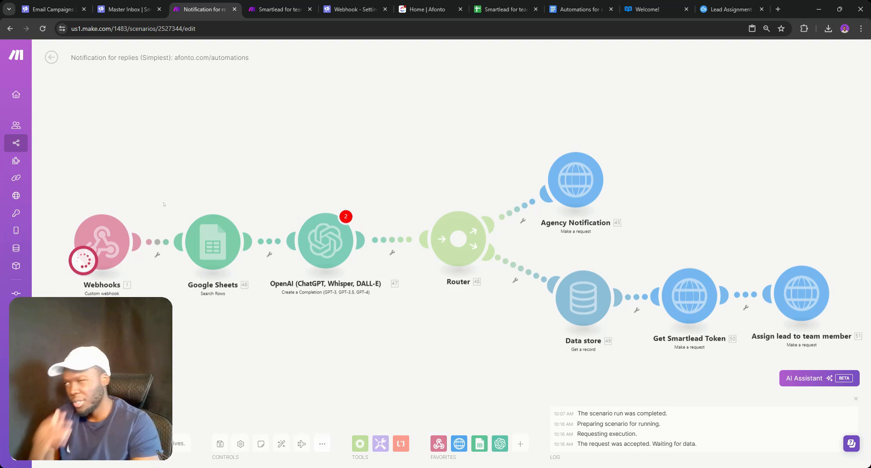
click(138, 3)
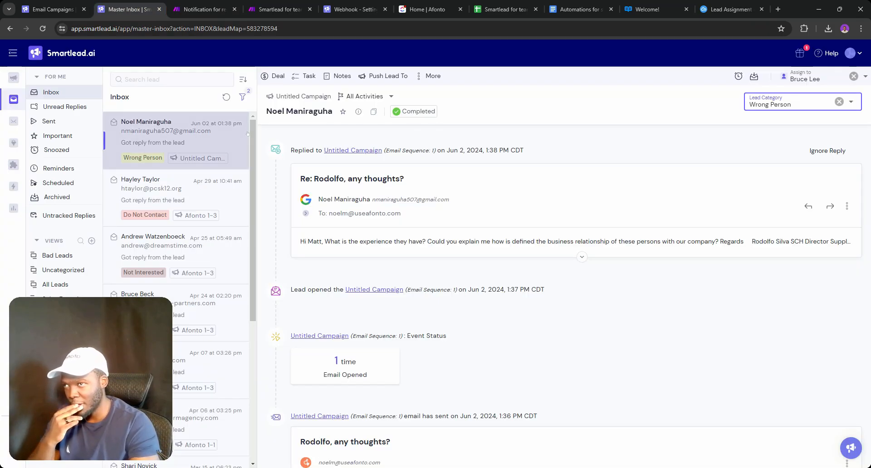
click(242, 97)
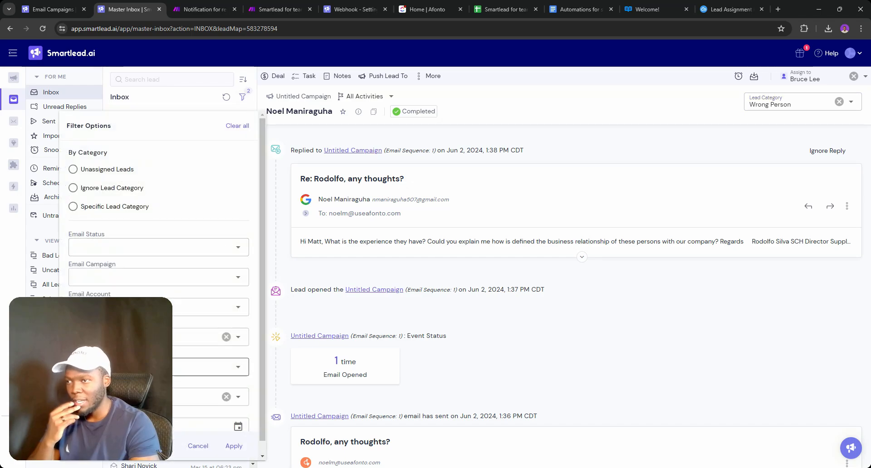
scroll(159, 272, down, 1)
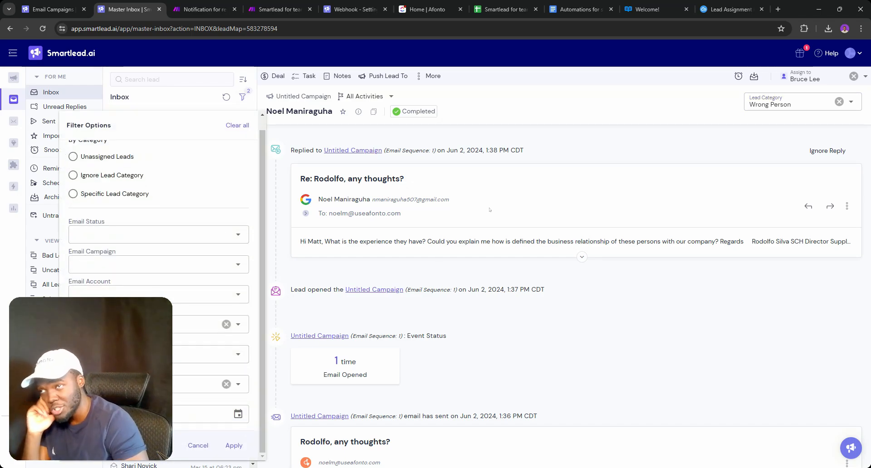
click(550, 110)
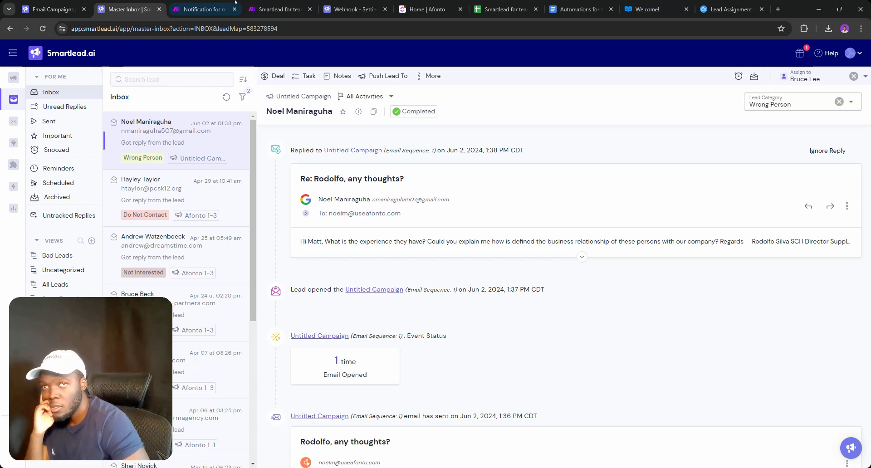
click(208, 1)
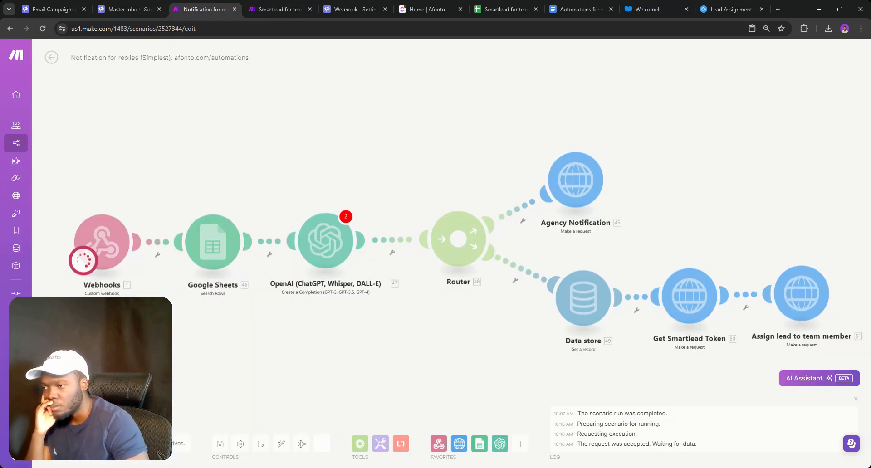
Stop the run, save the scenario anyway, and run only the Webhooks module again
click(68, 443)
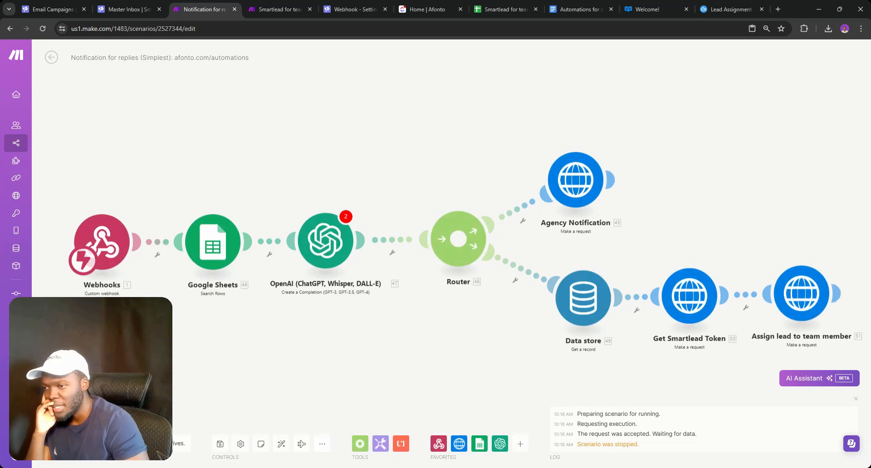
click(220, 443)
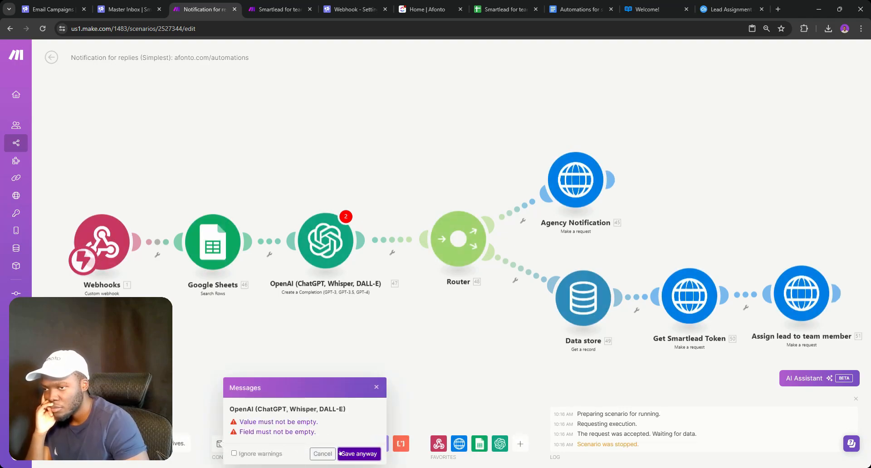
click(359, 453)
click(51, 57)
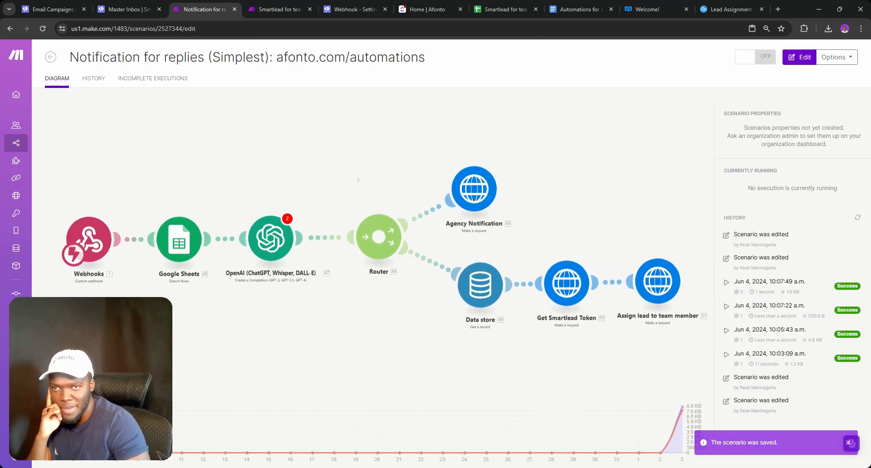
click(188, 165)
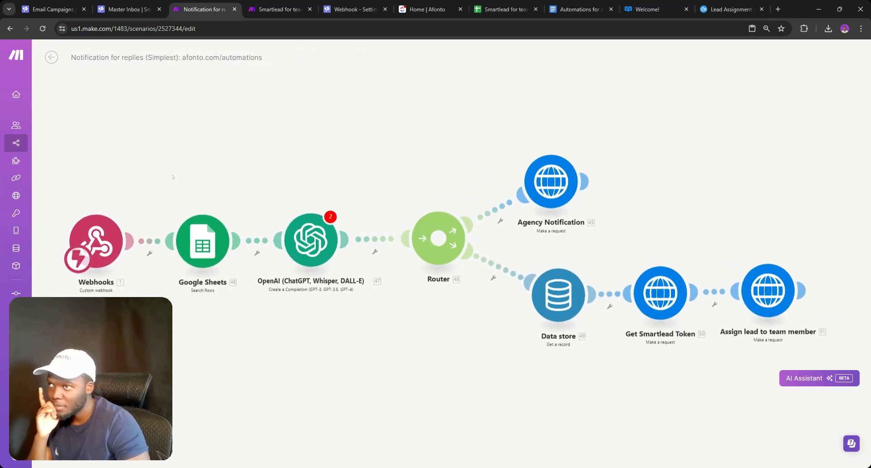
right_click(109, 232)
click(136, 249)
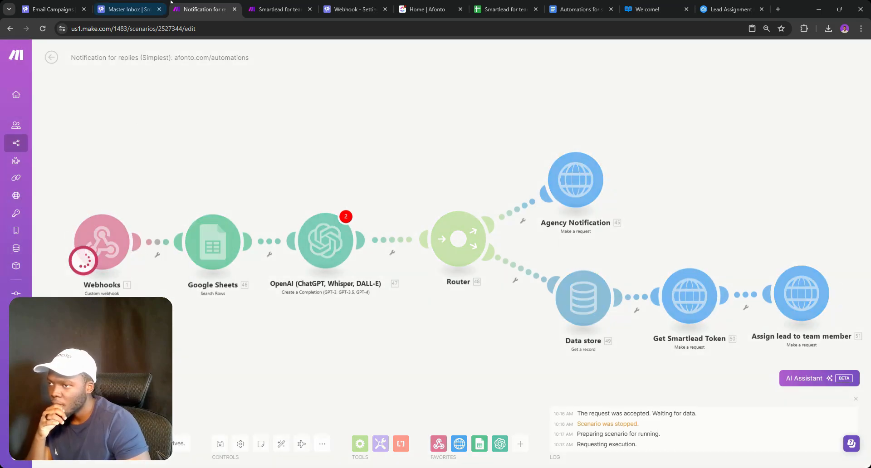
Re-mark the Smartlead lead as Wrong Person, then return to the webhook settings
click(125, 9)
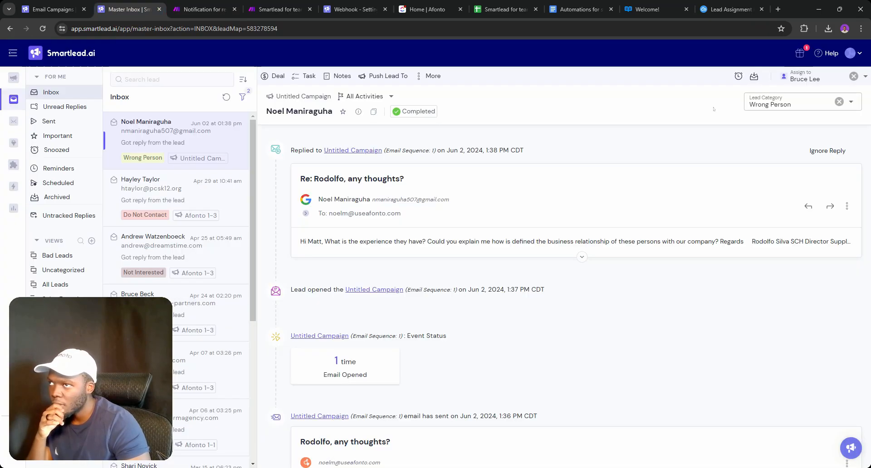
click(838, 101)
click(827, 104)
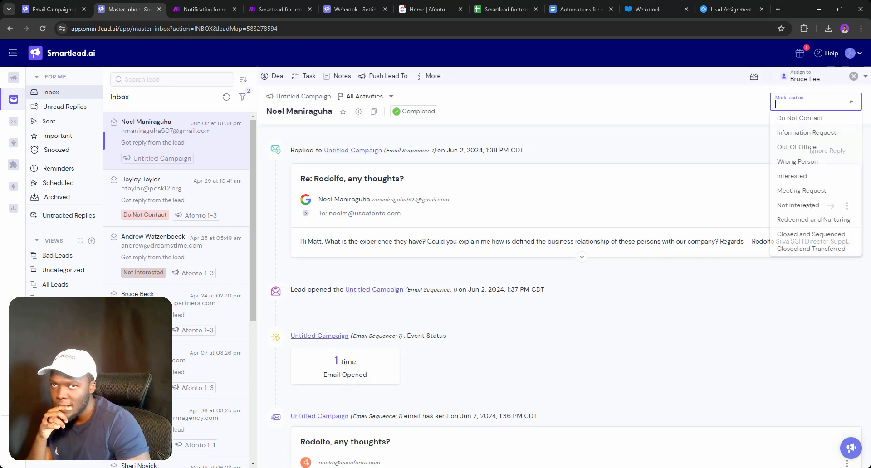
click(801, 160)
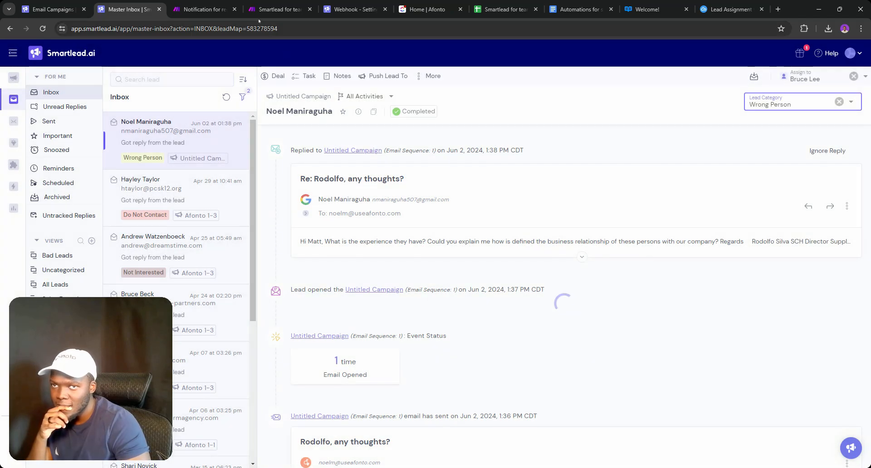
click(204, 9)
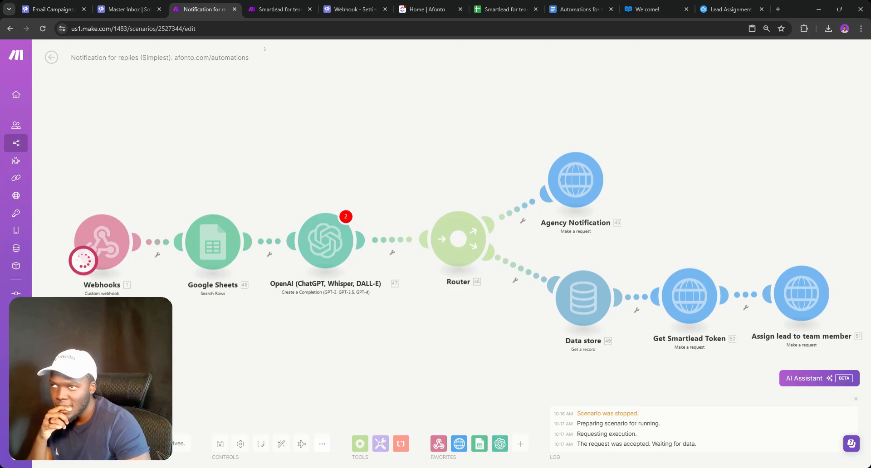
click(349, 9)
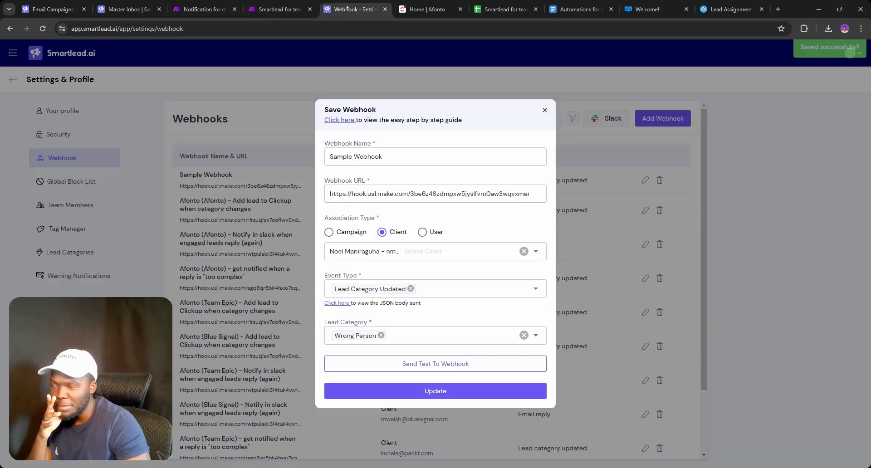
Send a test event from Sample Webhook and return to Make to check the received bundle
click(420, 360)
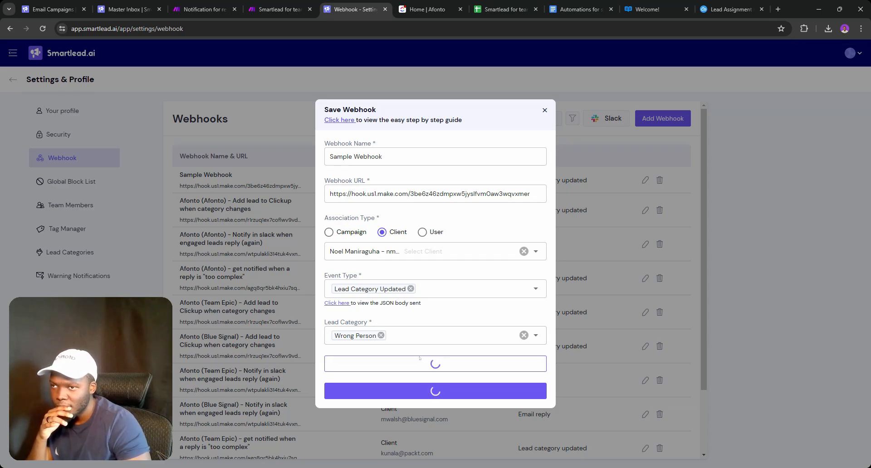
click(204, 9)
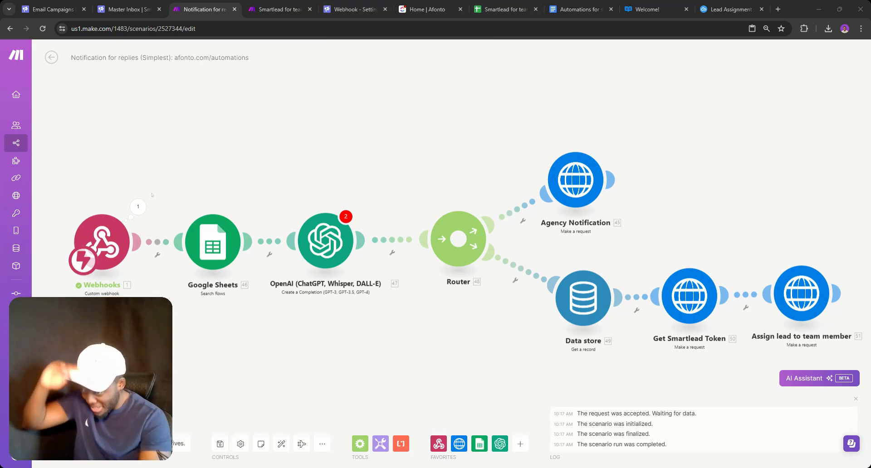
Open the Webhooks output bundle and select its app_url inbox link to read the lead ID
click(138, 206)
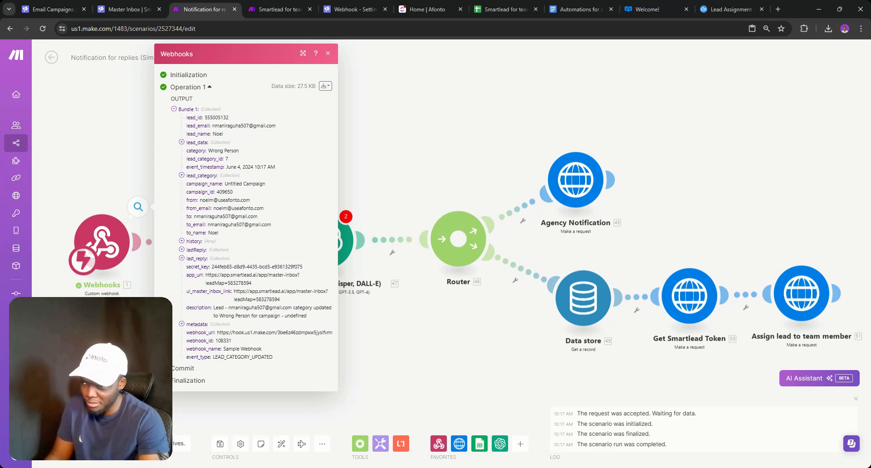
triple_click(252, 275)
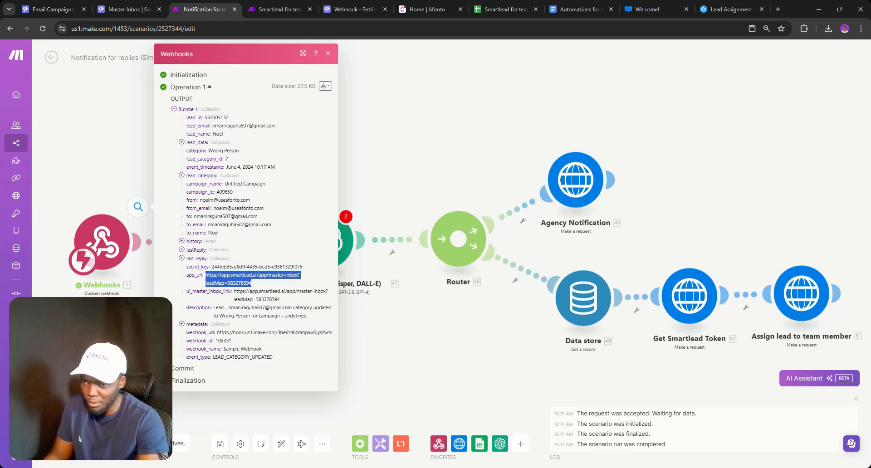
click(252, 276)
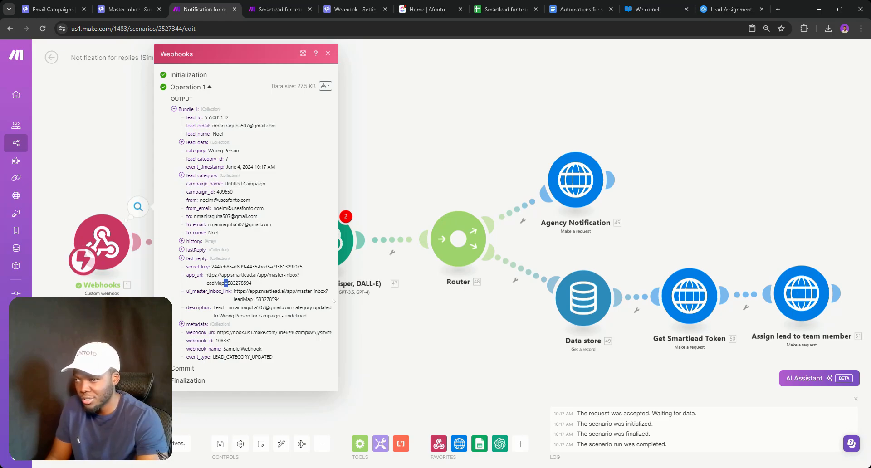
Delete the hard-coded lead ID 583278594 from the Assign lead request body
click(461, 318)
drag(523, 340, 304, 313)
click(582, 266)
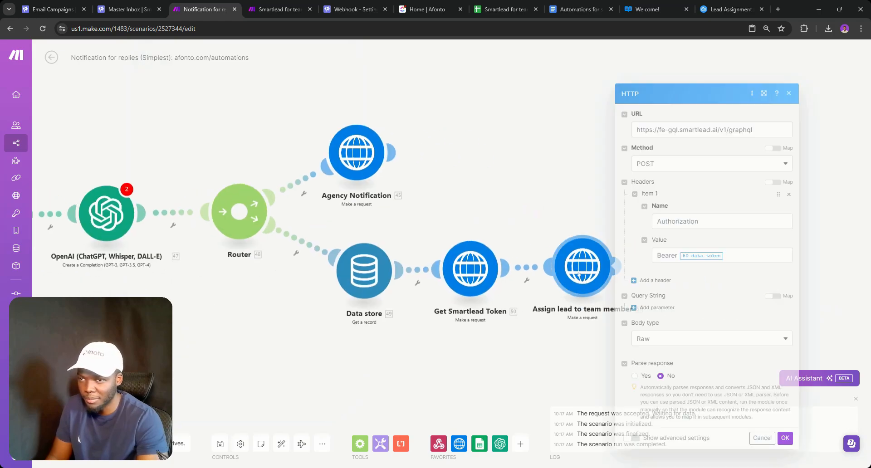
scroll(683, 311, down, 2)
double_click(748, 292)
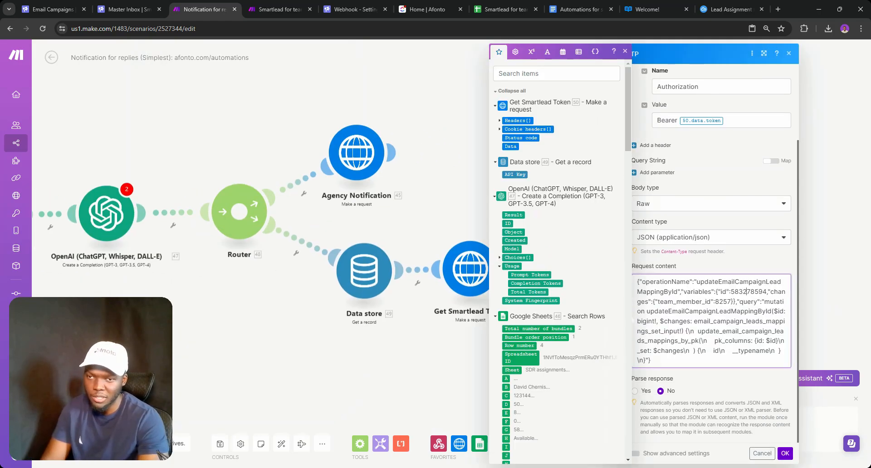
key(BackSpace)
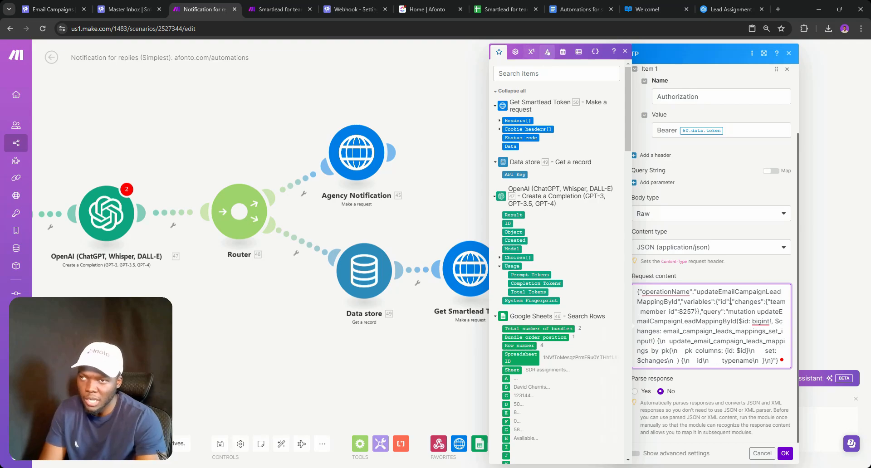
Insert an indexOf function on the webhook's app_url in place of the id
click(550, 55)
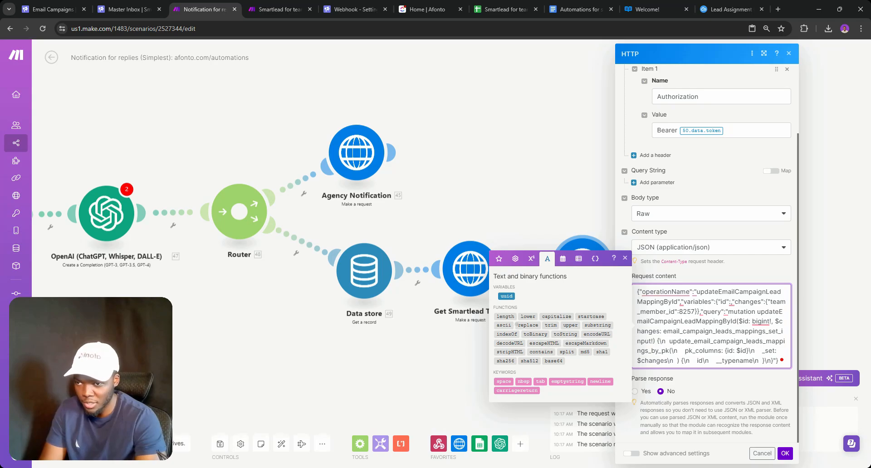
click(508, 334)
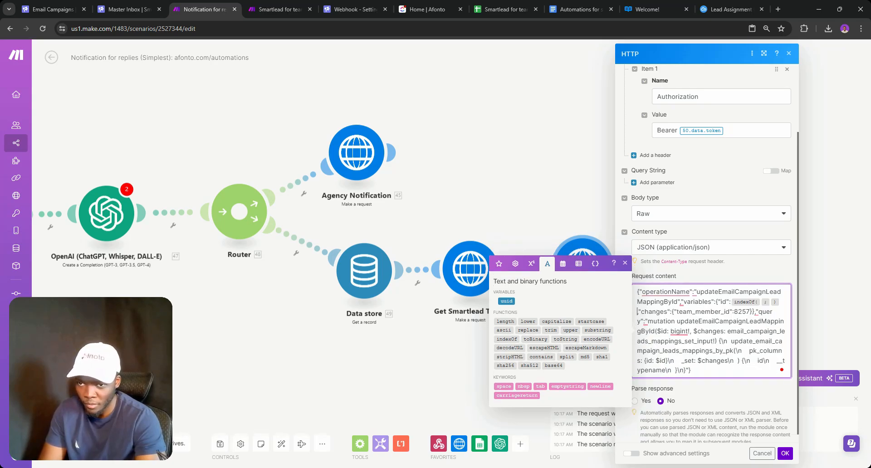
click(759, 302)
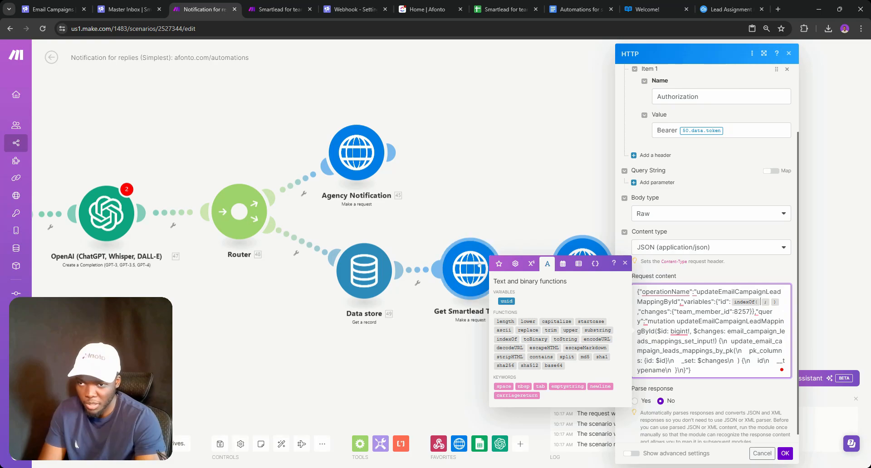
click(499, 264)
scroll(566, 344, down, 10)
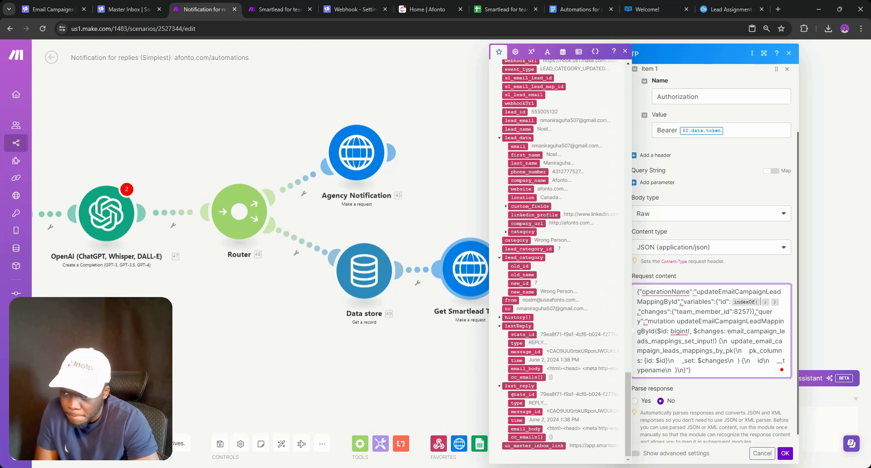
scroll(527, 368, up, 5)
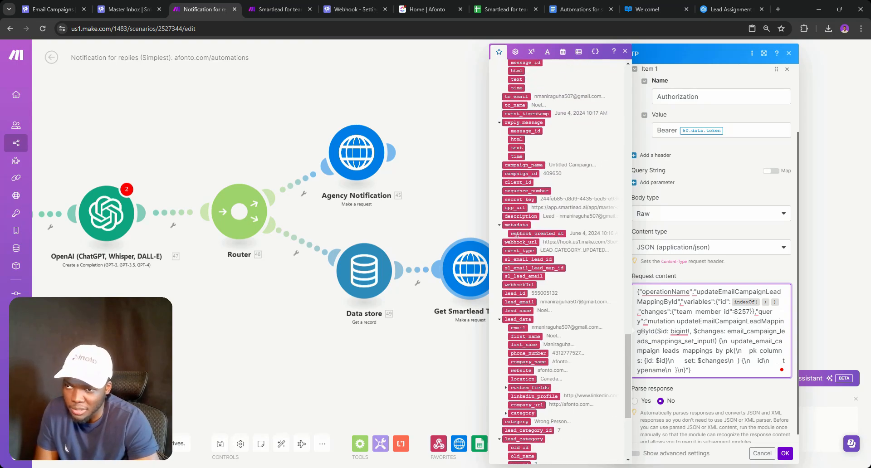
click(515, 208)
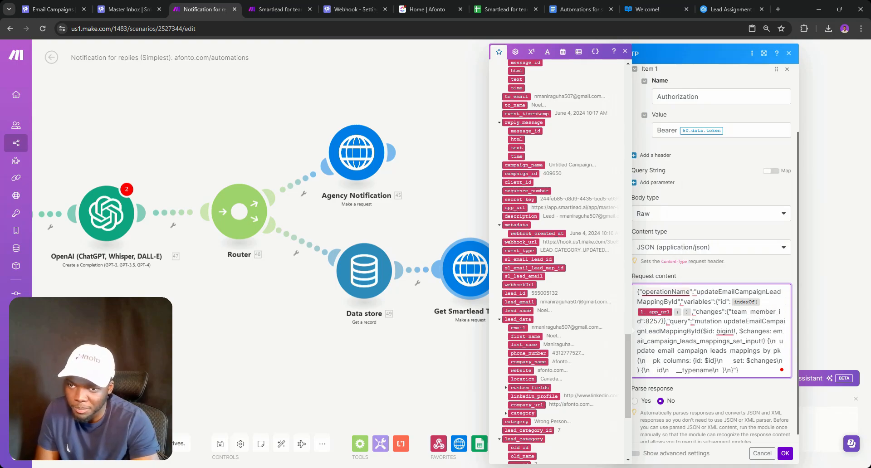
Give indexOf '=' as its second argument and wrap it in a substring function
click(681, 312)
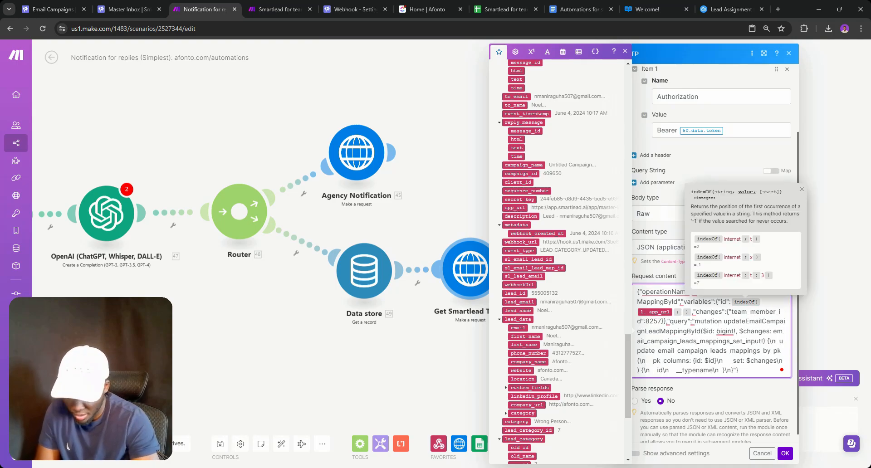
key(Return)
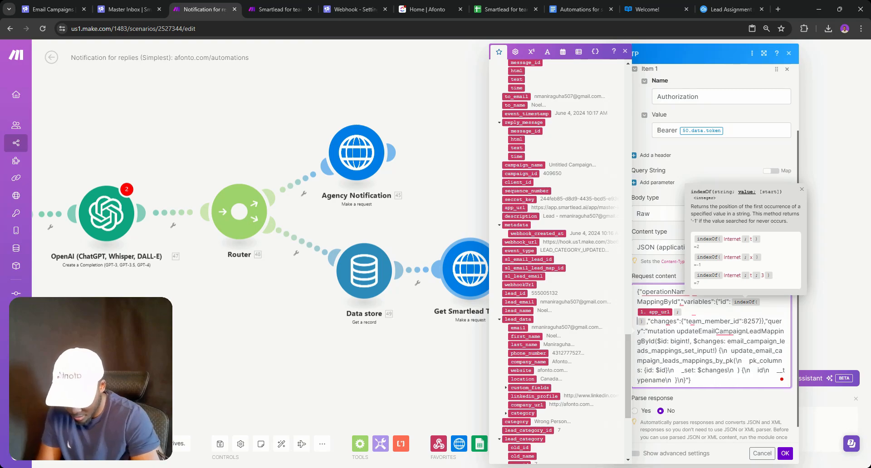
key(BackSpace)
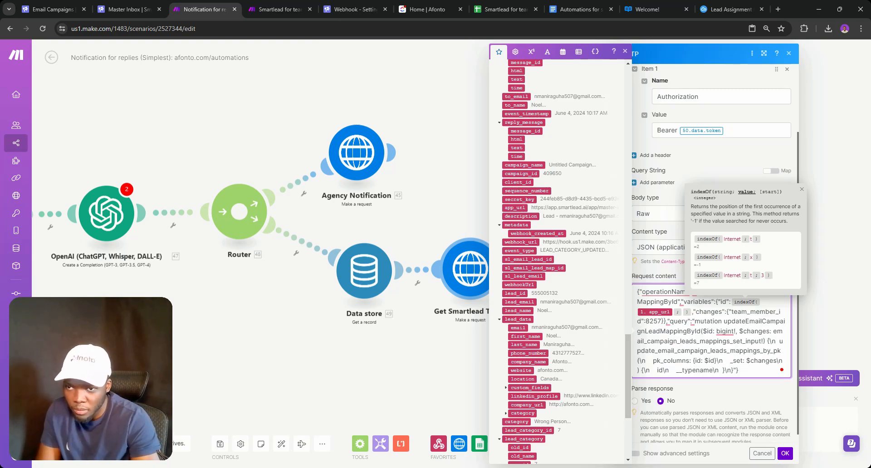
text(=)
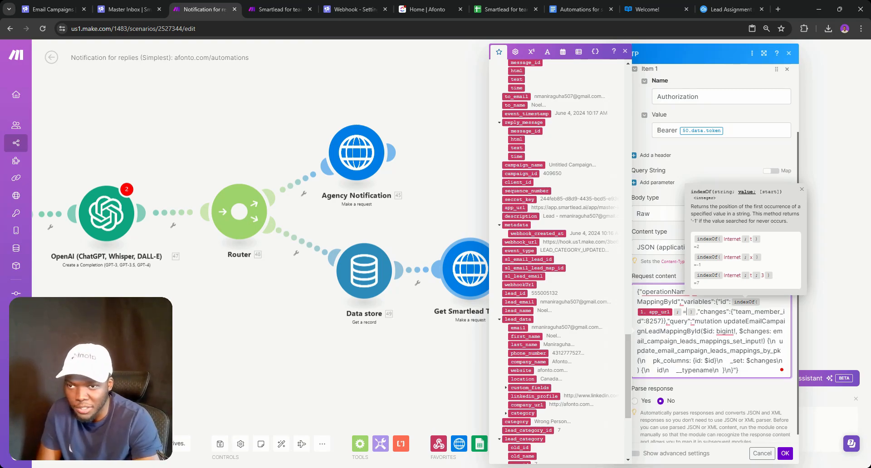
click(730, 302)
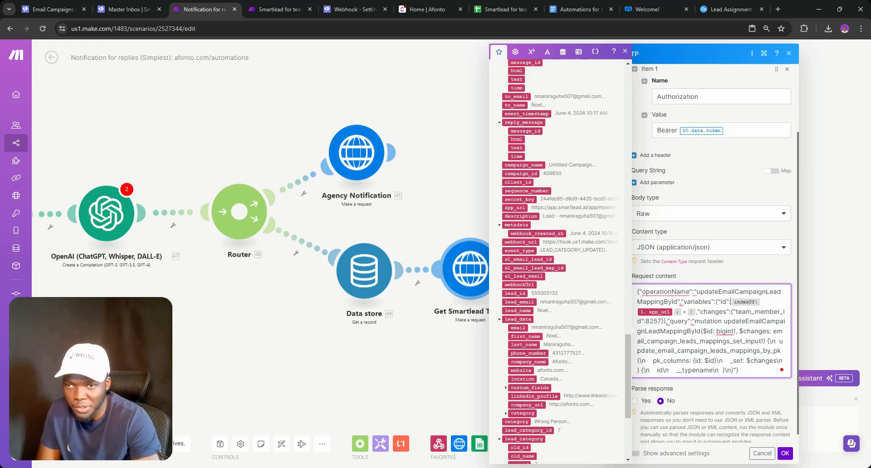
click(547, 51)
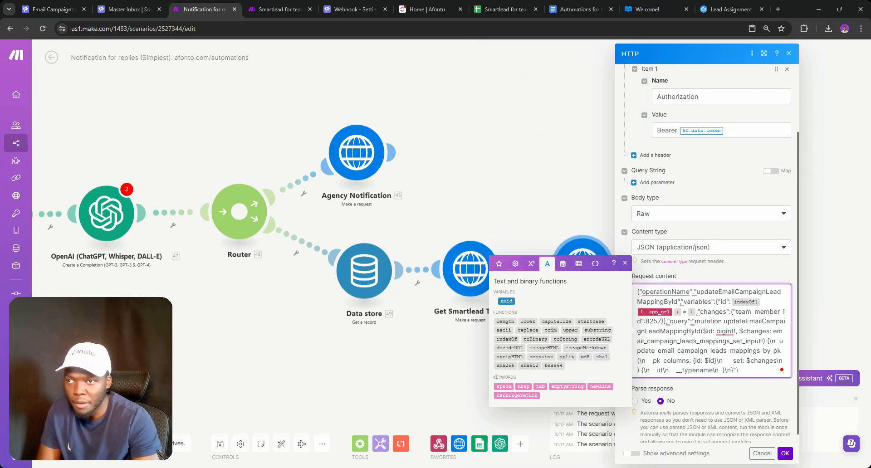
click(596, 330)
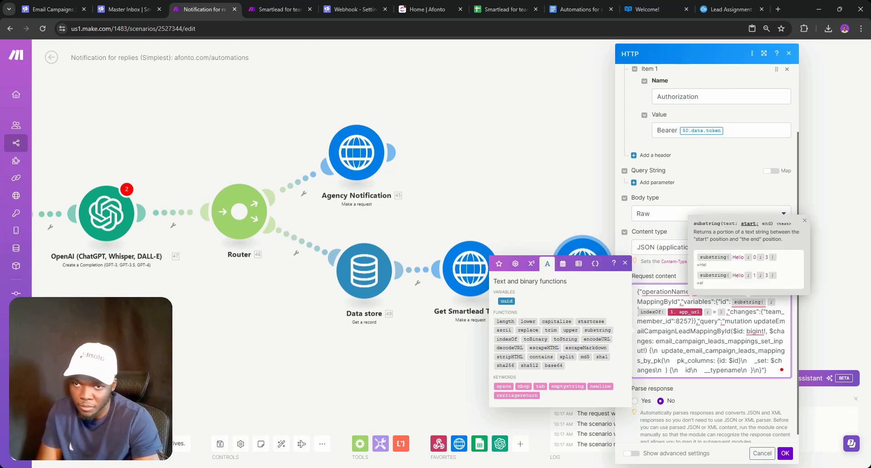
Insert app_url as the substring's text argument, followed by a ';' separator
click(499, 263)
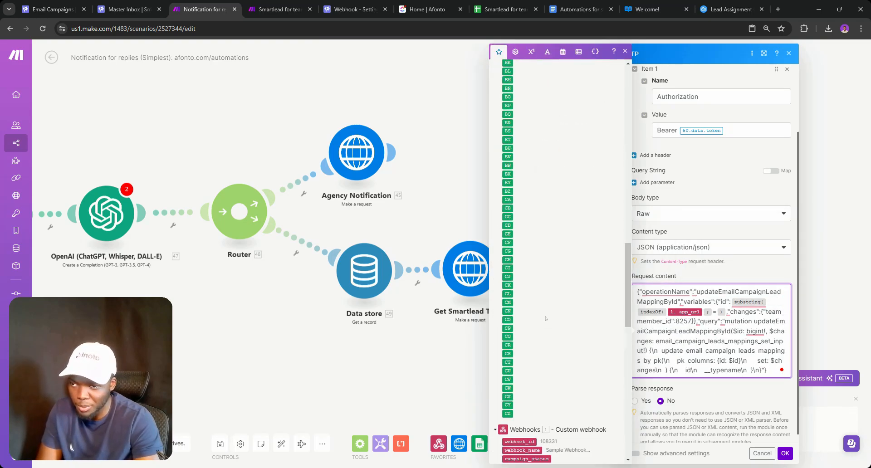
scroll(546, 319, down, 10)
scroll(512, 297, up, 3)
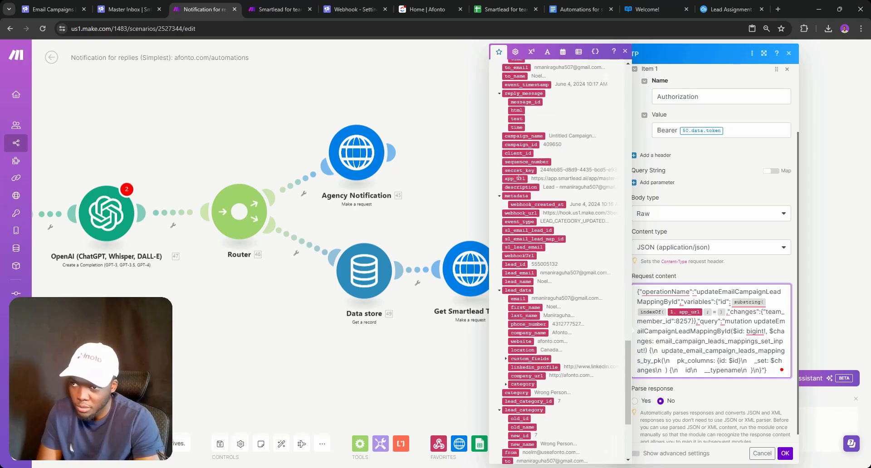
click(518, 178)
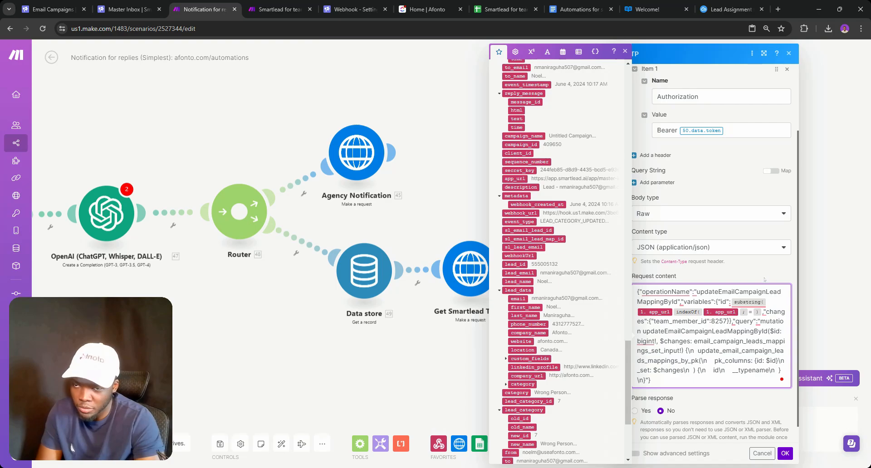
text(;)
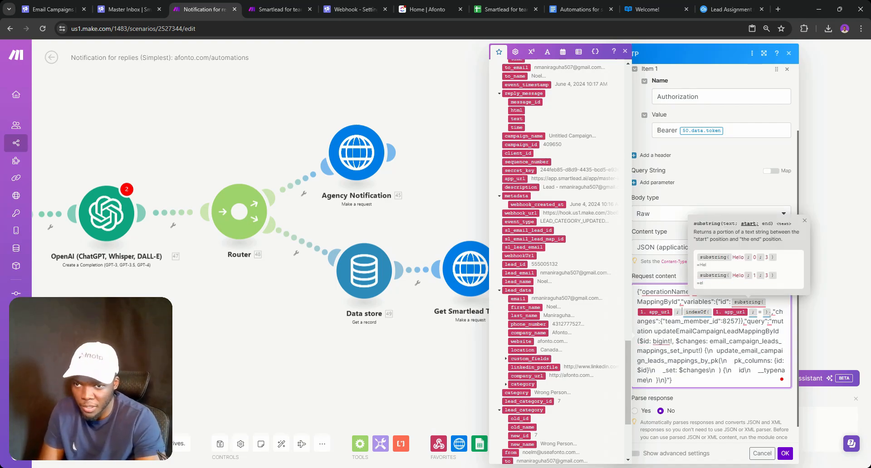
Add '+ 1' after the indexOf "=" expression so the substring starts past the '=' sign
click(531, 51)
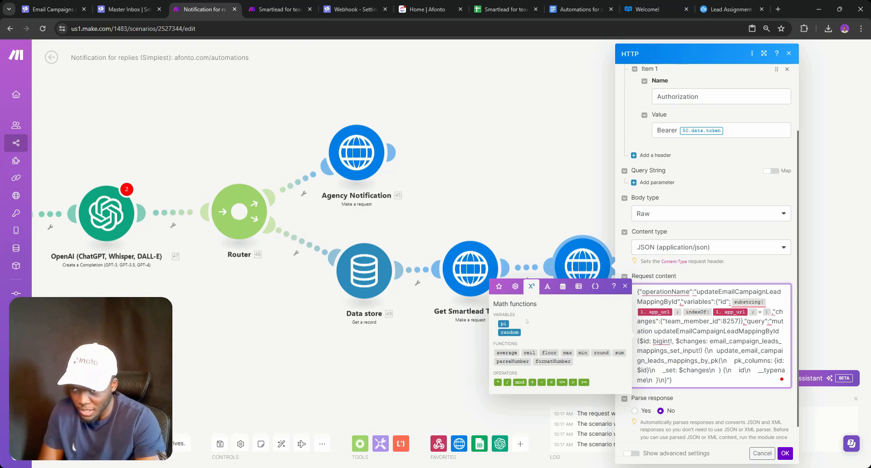
click(514, 286)
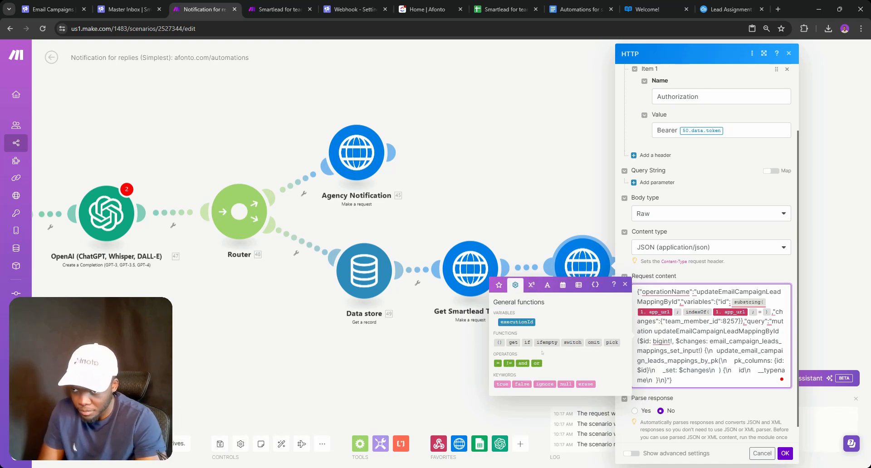
click(531, 284)
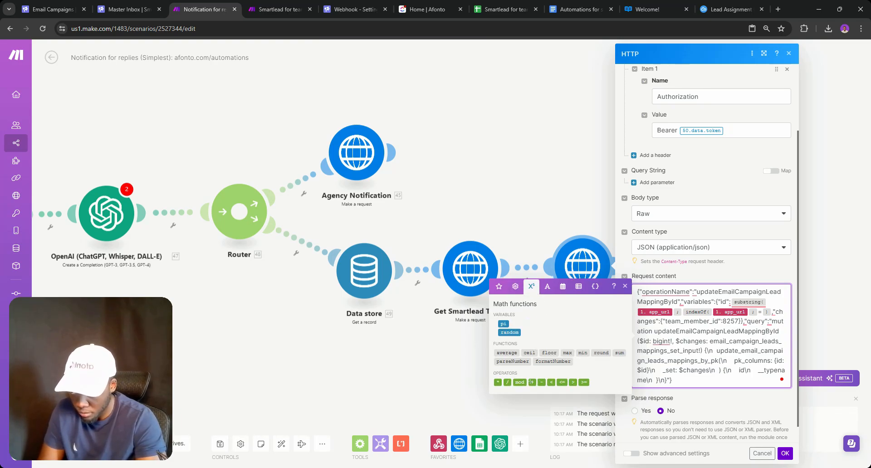
click(532, 381)
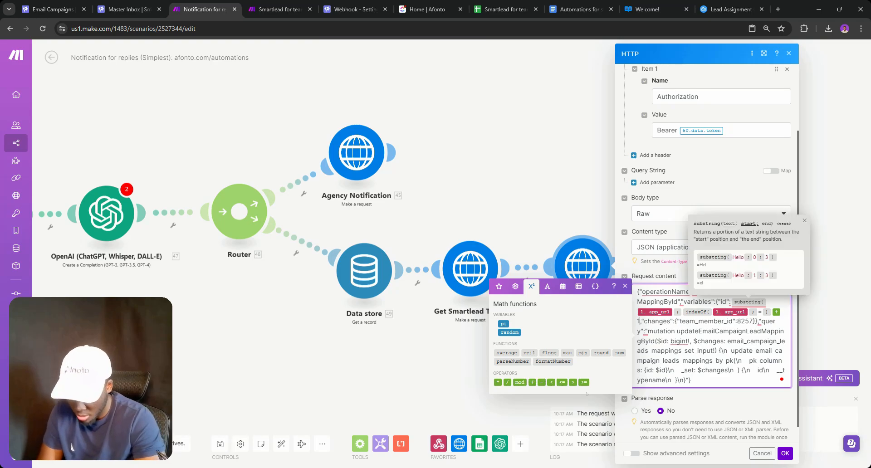
text(1;)
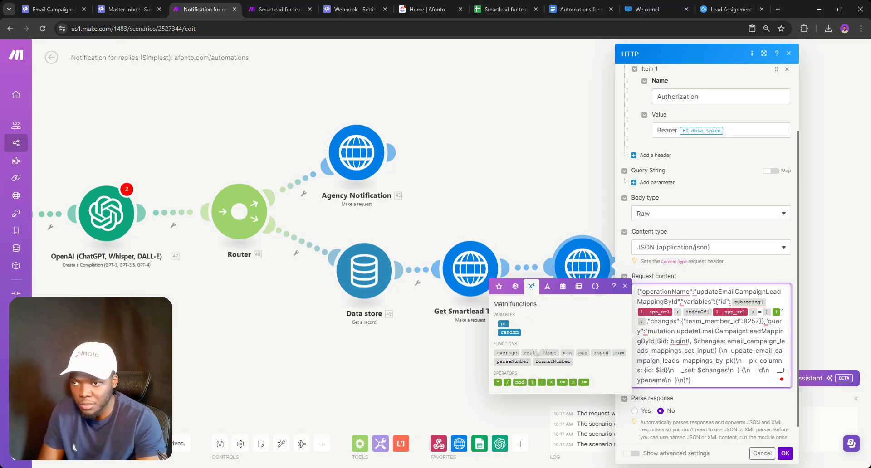
Insert an empty length() function as the substring's end position
click(547, 287)
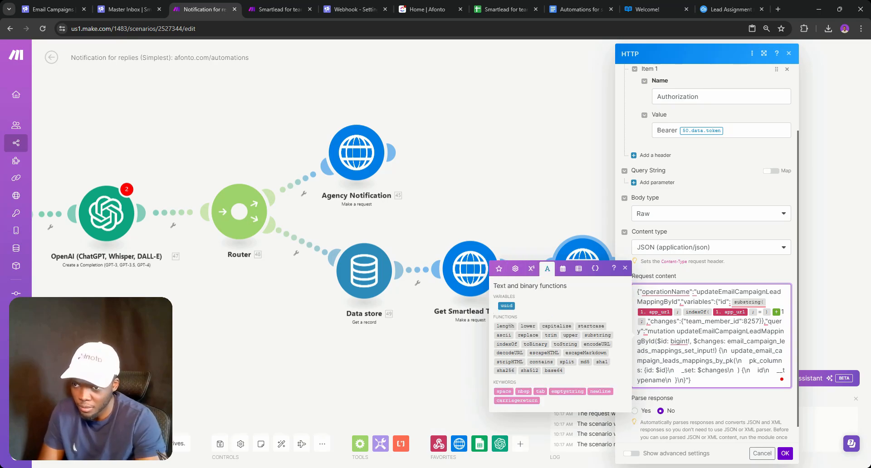
click(505, 326)
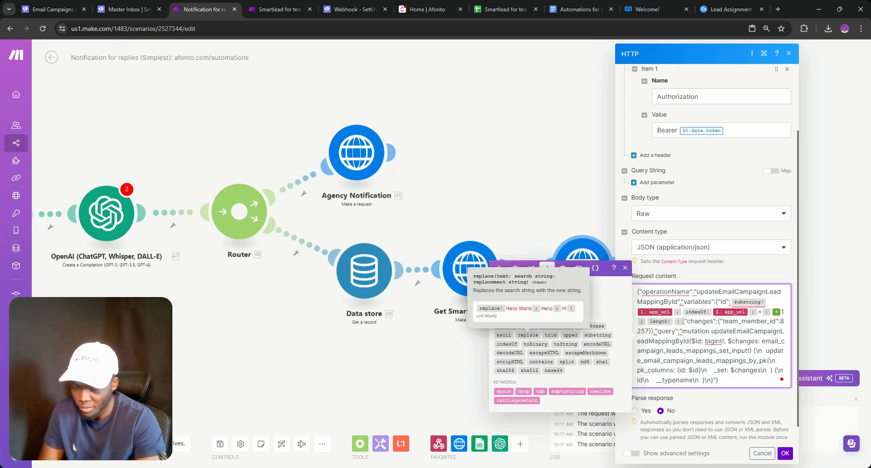
text())
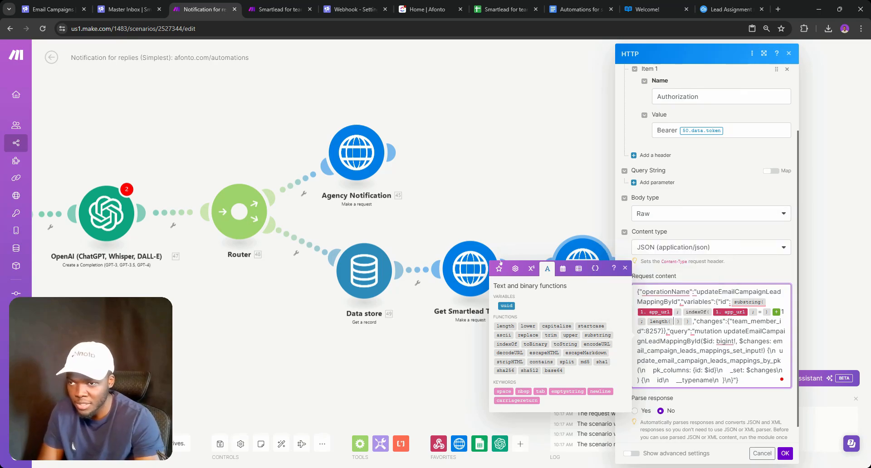
click(499, 268)
scroll(539, 279, down, 10)
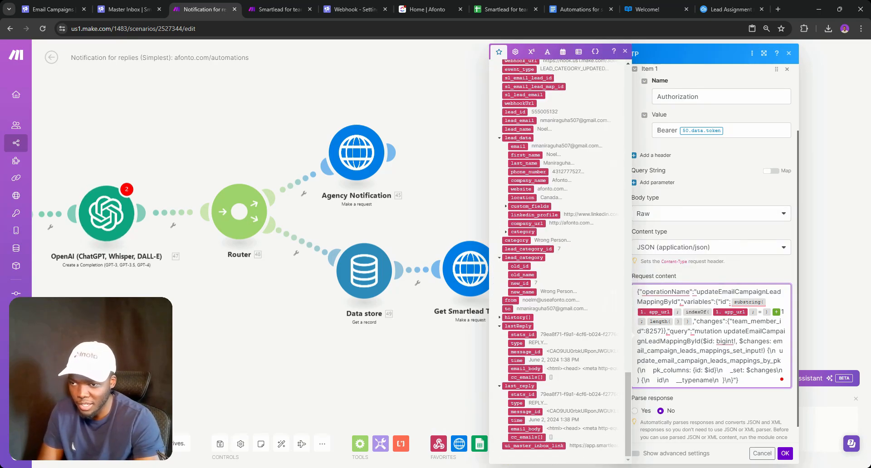
Map app_url into length(), replace team_member_id 8257 with Sheets column C, and save the module
scroll(518, 254, up, 3)
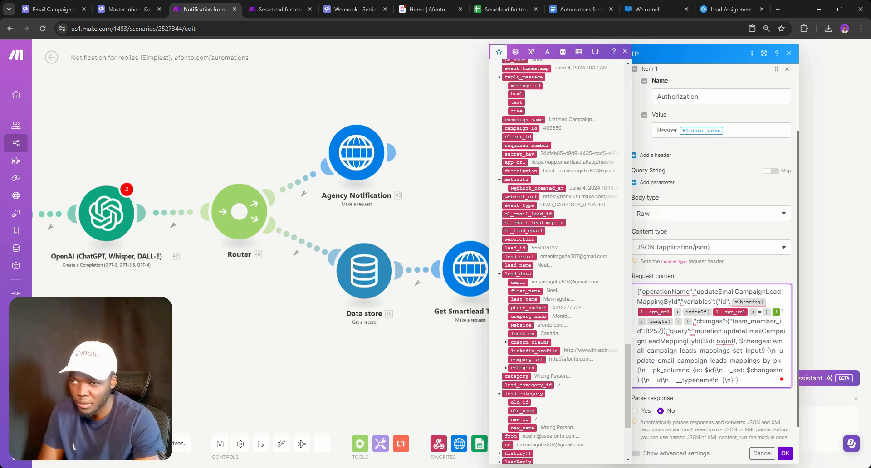
click(511, 162)
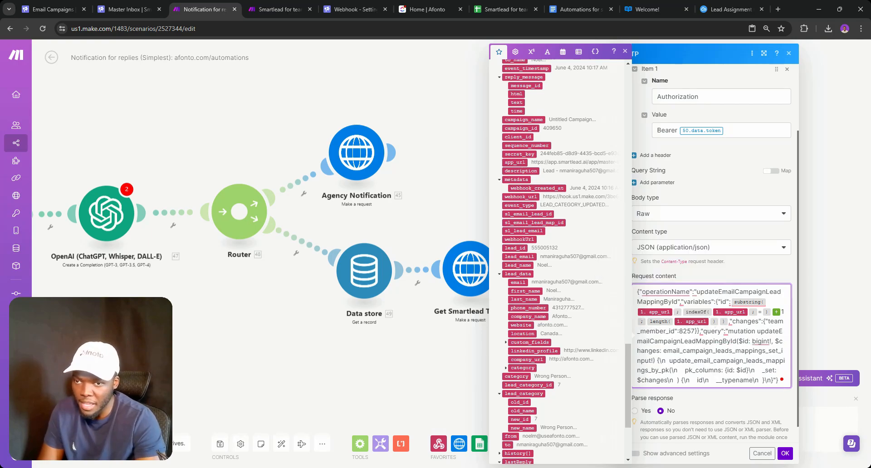
double_click(691, 331)
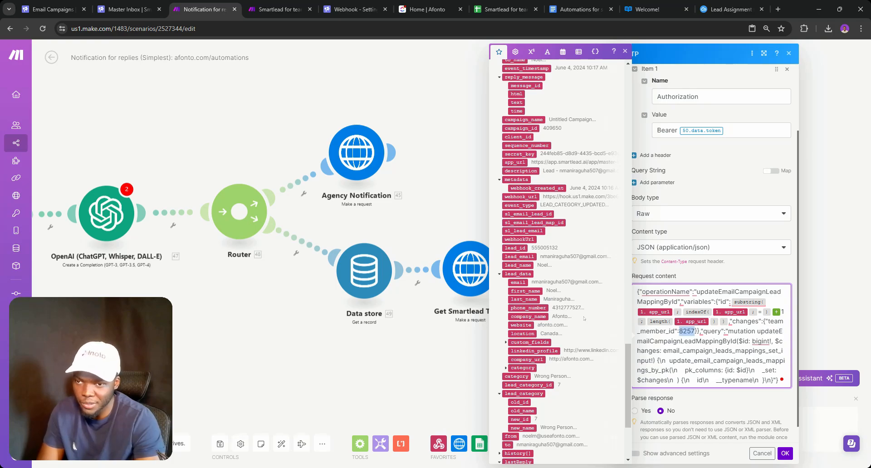
key(BackSpace)
scroll(563, 272, down, 3)
scroll(557, 261, up, 15)
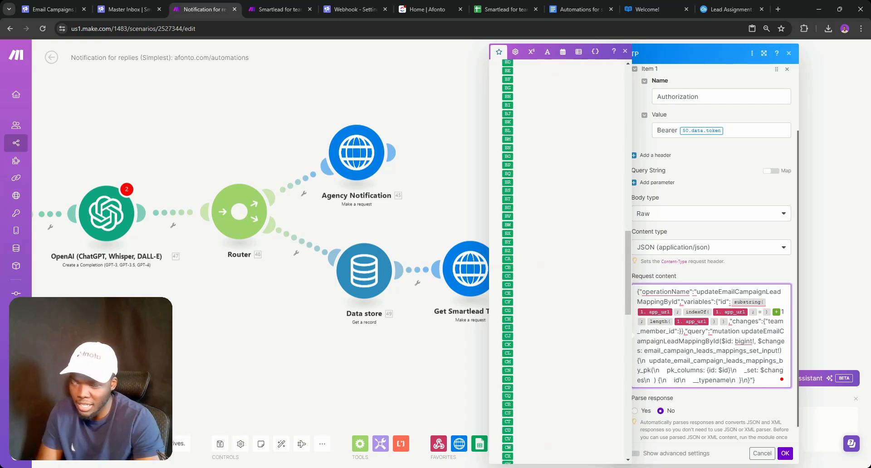
scroll(553, 310, up, 4)
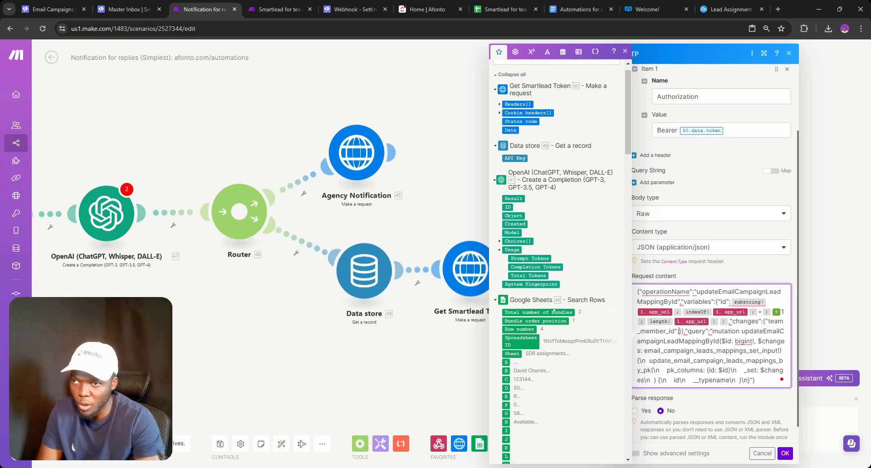
click(506, 379)
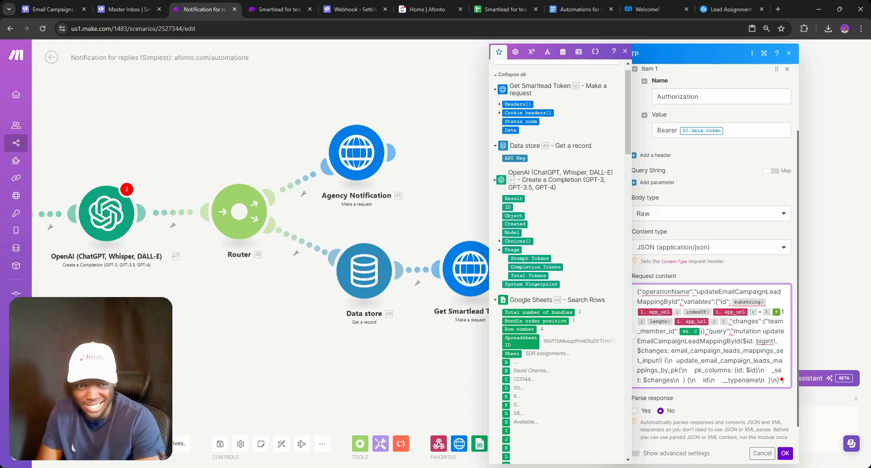
click(785, 453)
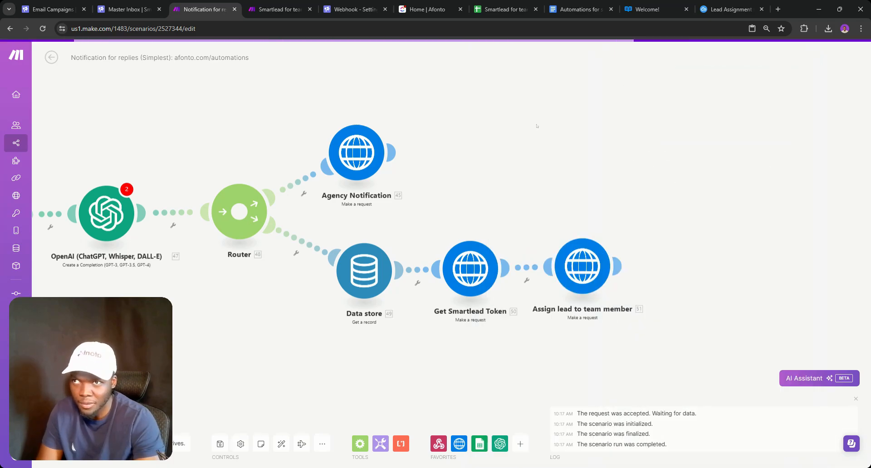
Switch to the 'Automations for…' Google Docs planning notes
click(579, 9)
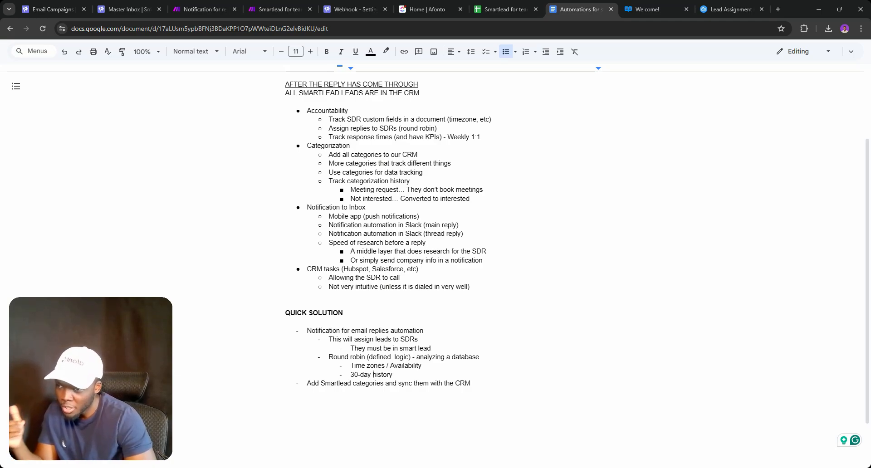
click(713, 1)
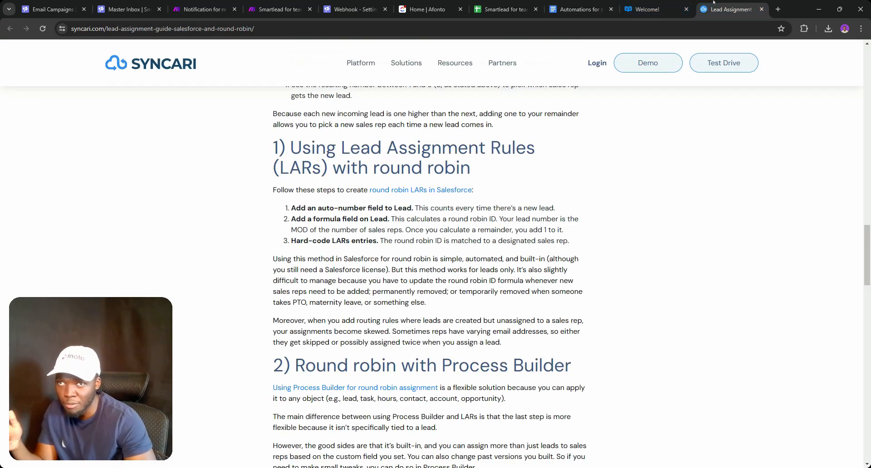
scroll(429, 272, down, 5)
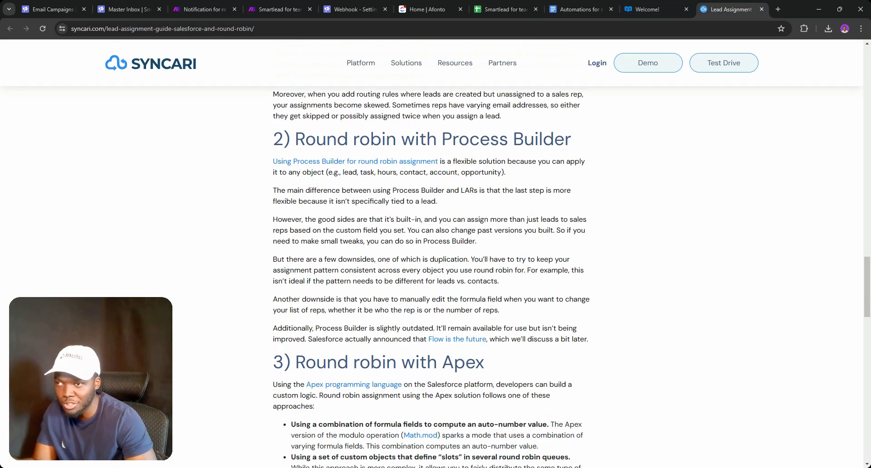
scroll(428, 272, up, 7)
scroll(429, 272, down, 3)
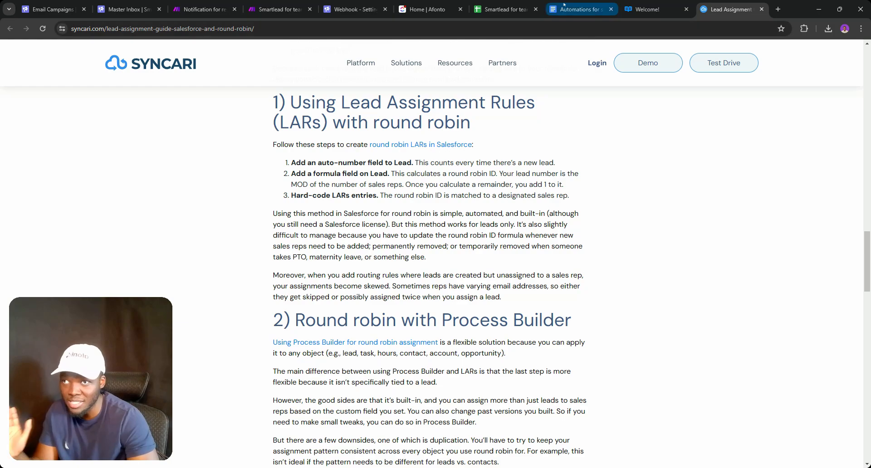
click(563, 4)
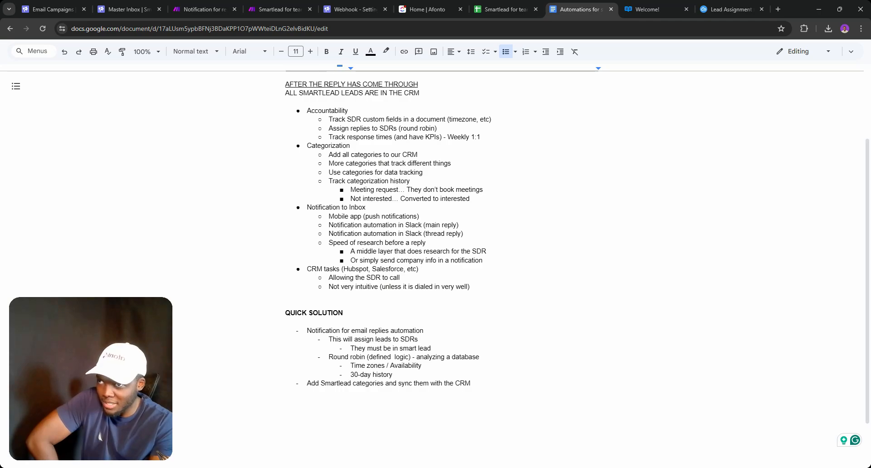
Open the 'Smartlead for teams' spreadsheet and check both SDRs' availability in cells H4 and H5
click(505, 9)
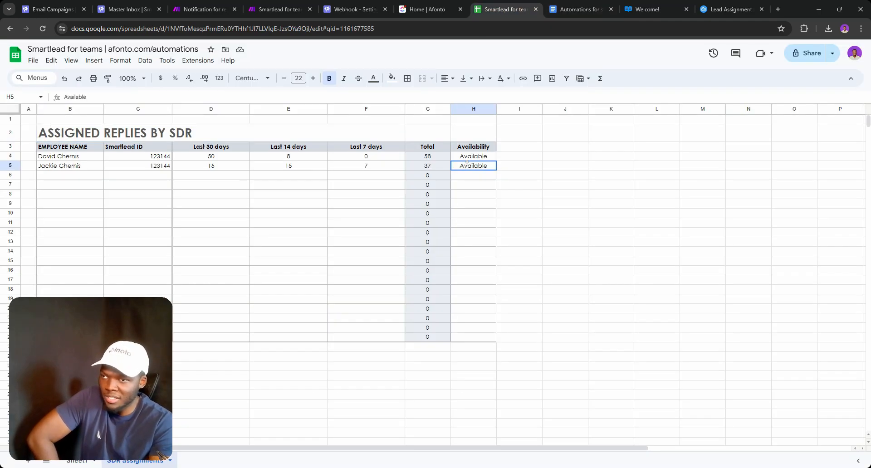
click(468, 156)
click(468, 166)
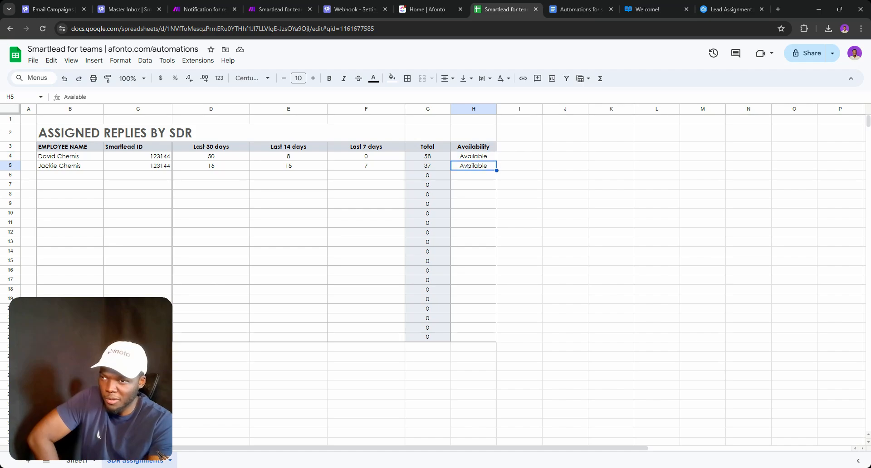
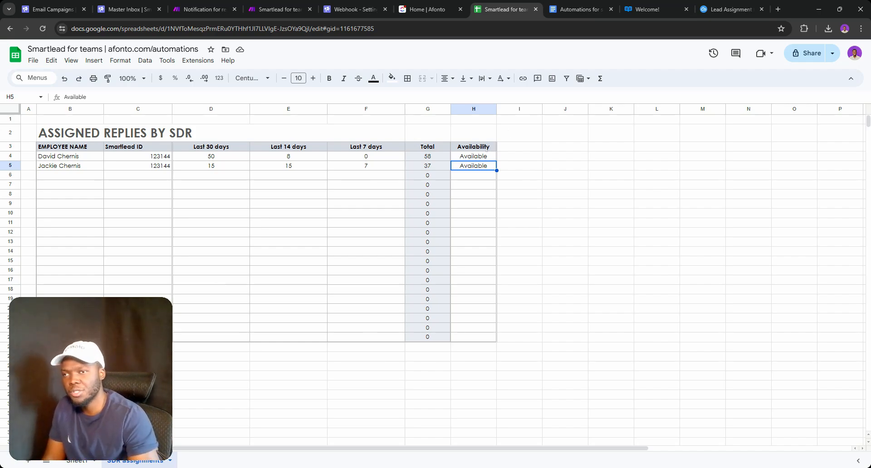
Undo an accidental drag of the Availability cells down to rows 18–19
drag(486, 147, 481, 157)
drag(477, 161, 476, 302)
click(476, 299)
key(ctrl+z)
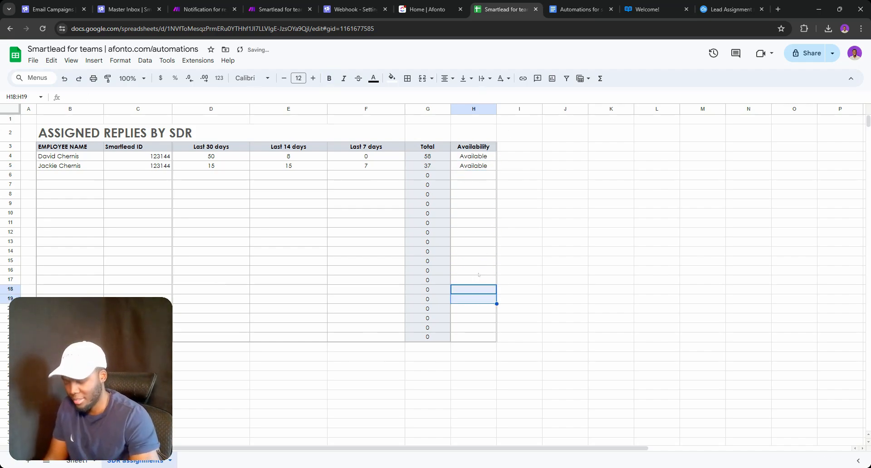
Insert empty columns to the left of the Availability column
right_click(459, 145)
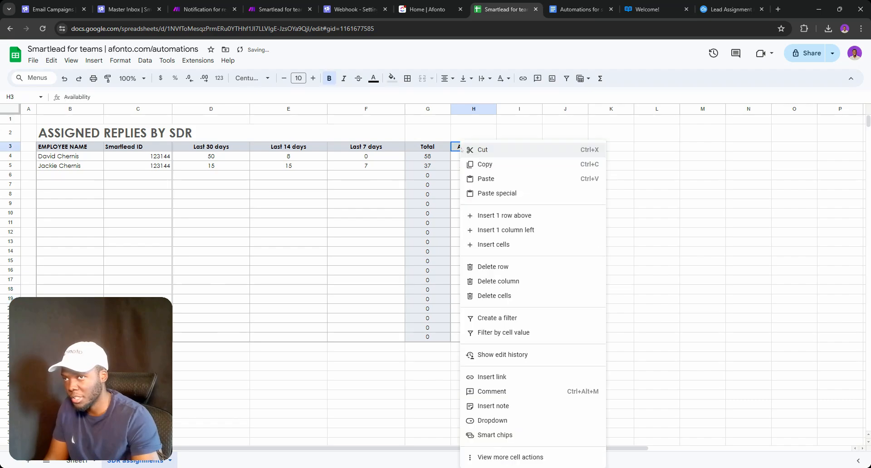
click(543, 231)
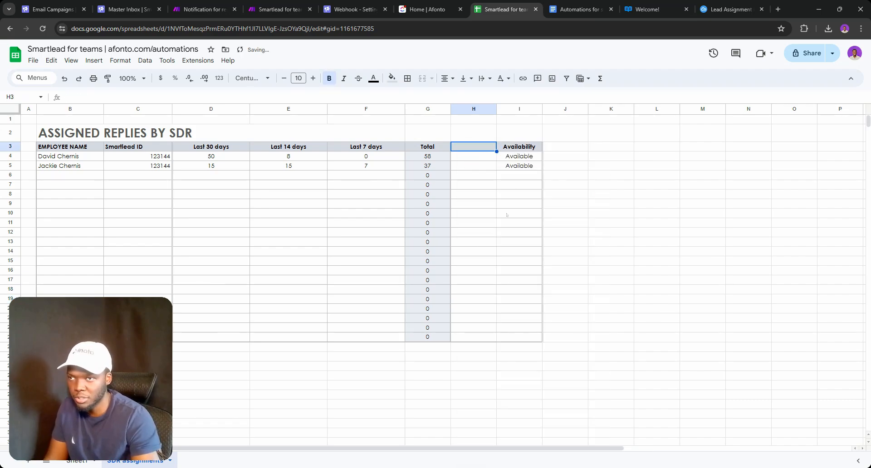
double_click(474, 147)
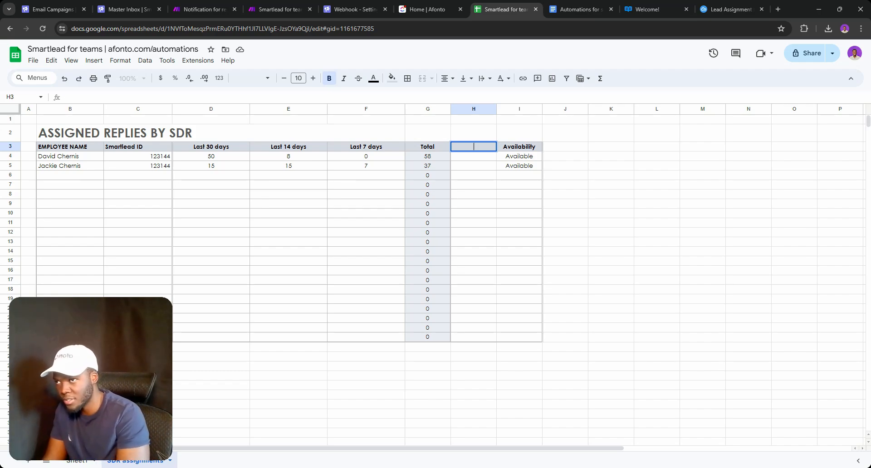
click(512, 146)
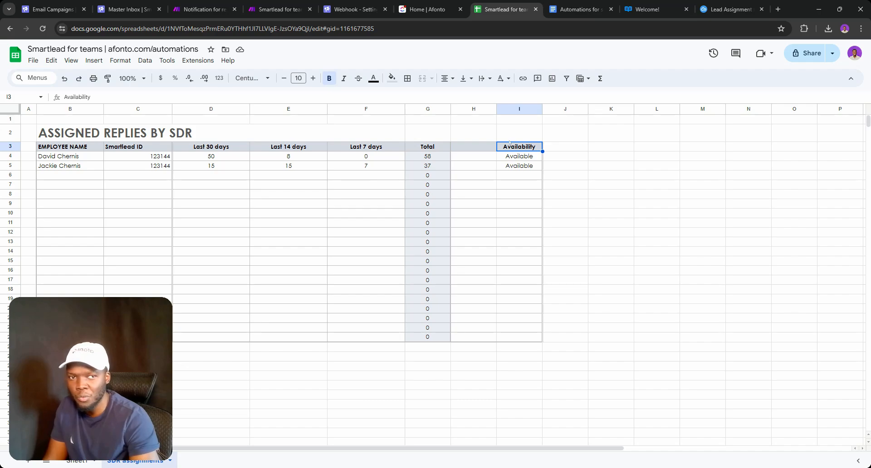
right_click(509, 143)
click(540, 229)
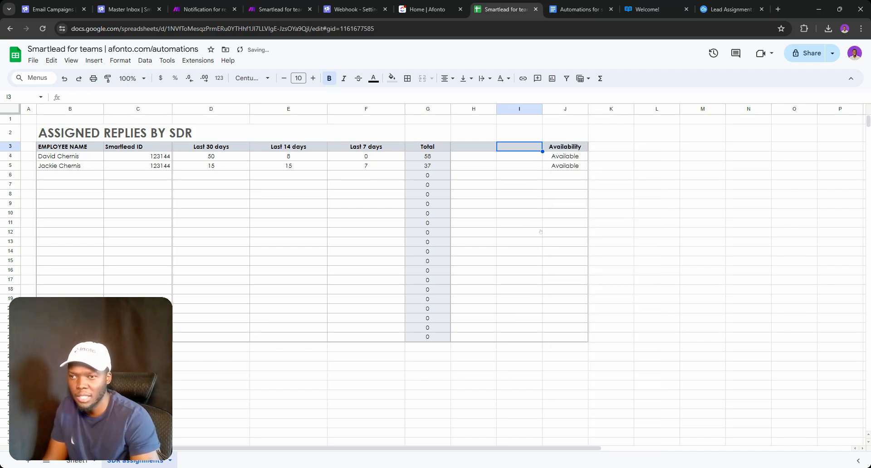
right_click(551, 146)
click(581, 228)
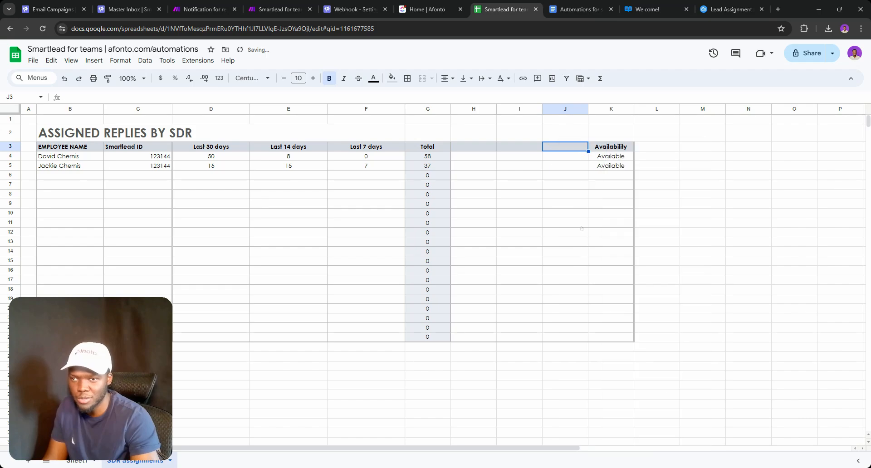
double_click(470, 148)
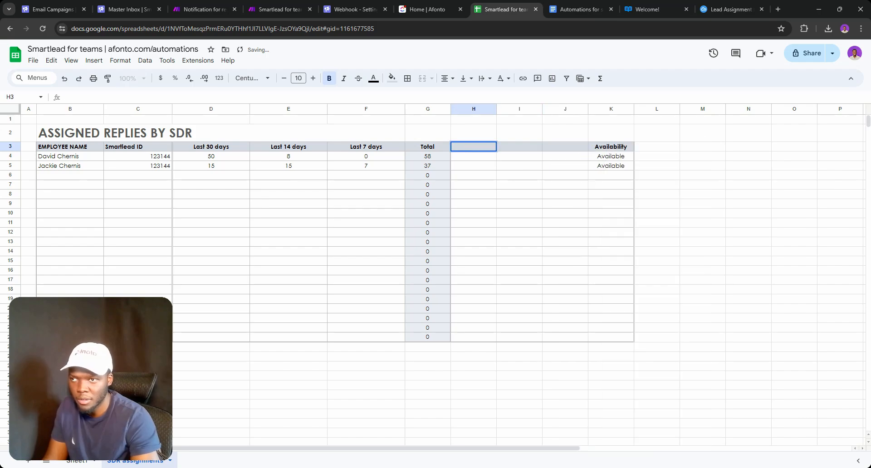
Delete the two extra empty columns, keeping one blank column H
right_click(523, 110)
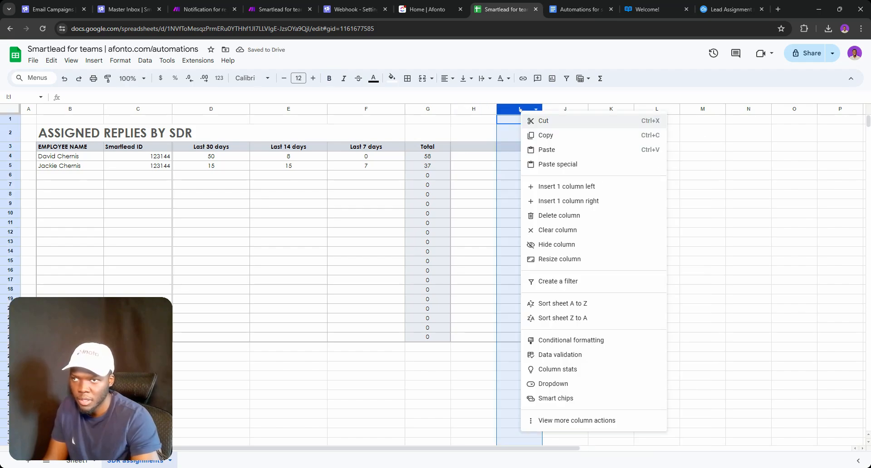
click(554, 216)
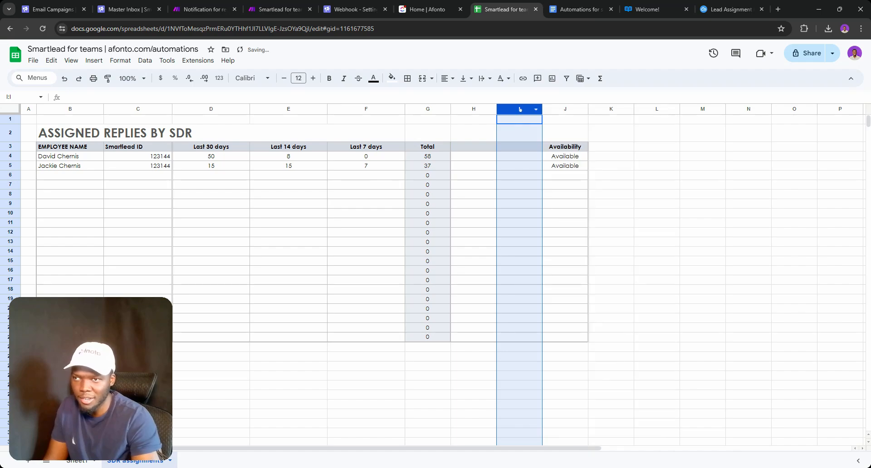
right_click(520, 109)
click(563, 216)
click(473, 146)
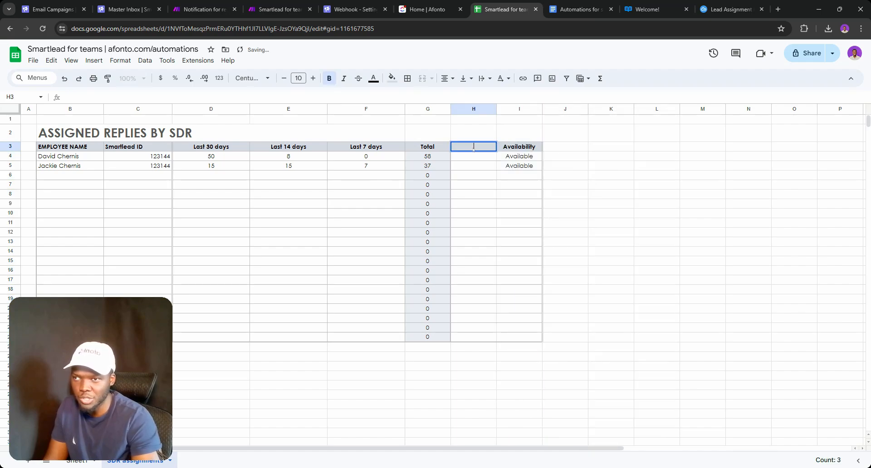
Enter the header 'Avaibility, Last 30 days' in H3 and widen column H to fit it
key(Return)
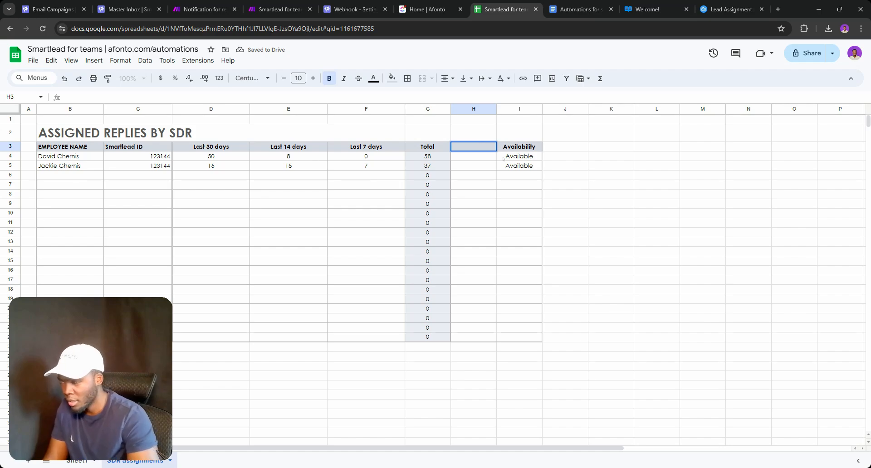
text(A)
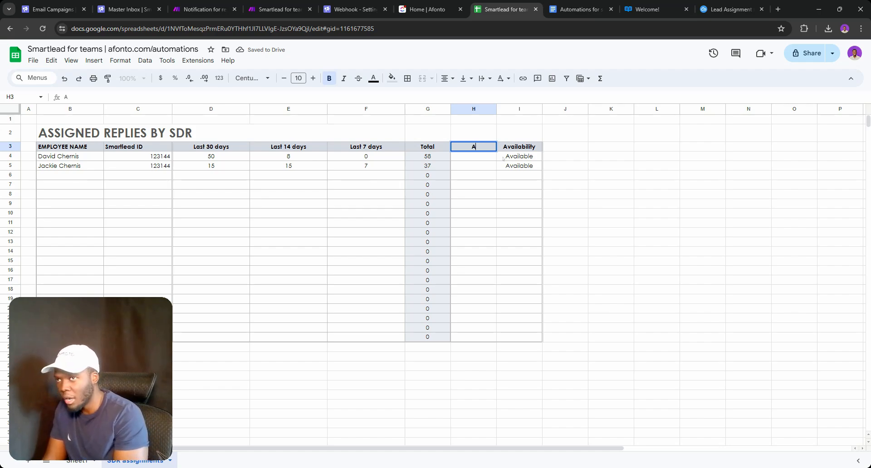
text(vai)
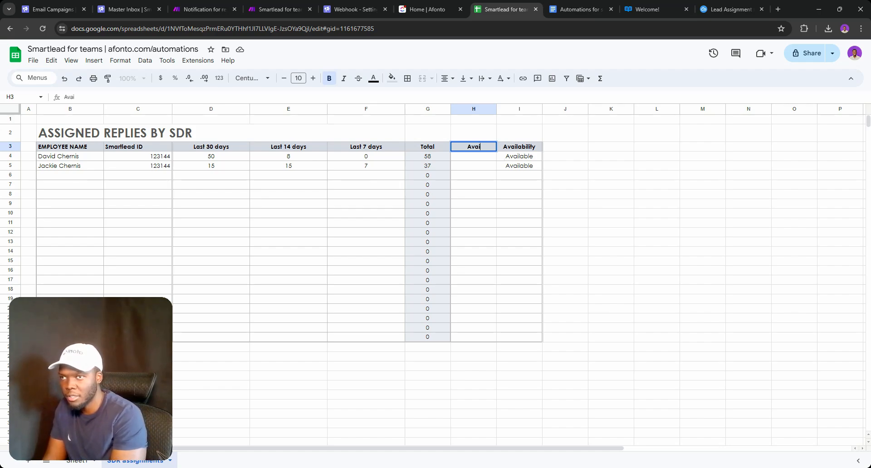
text(bility t)
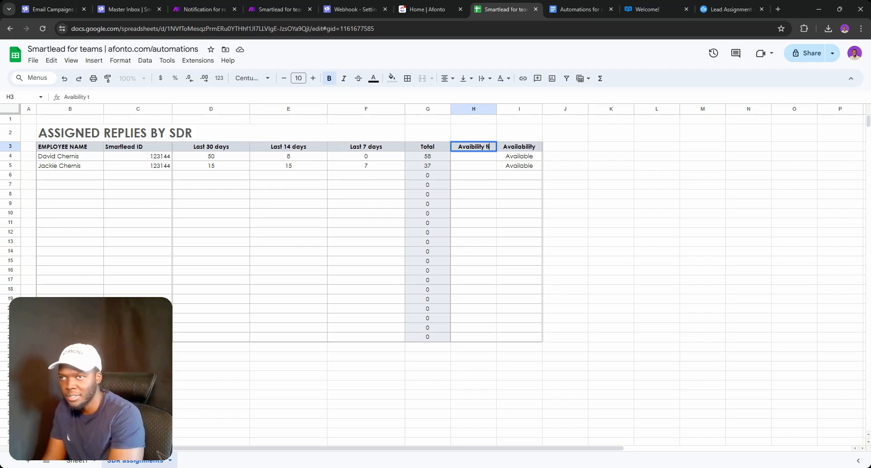
text(ime, L)
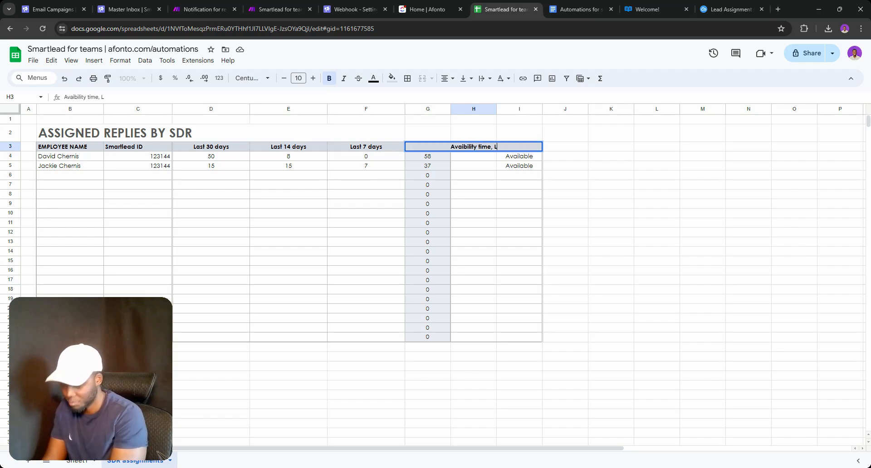
text(ast)
text(30 days)
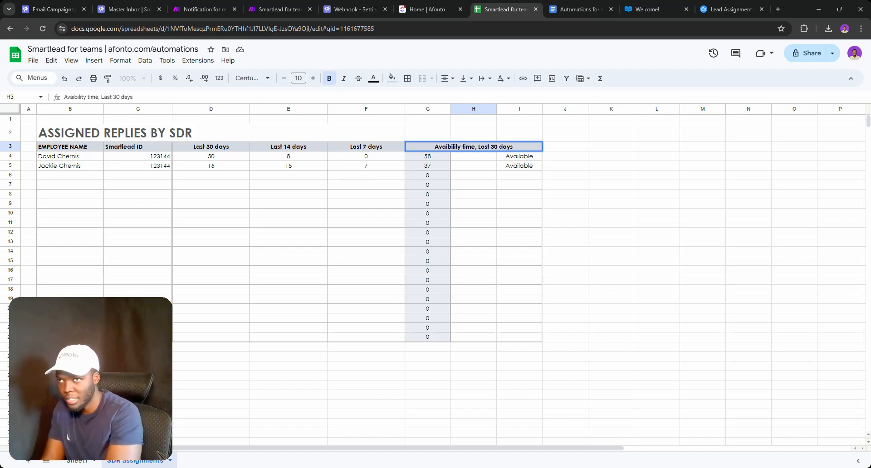
key(Return)
drag(498, 109, 542, 109)
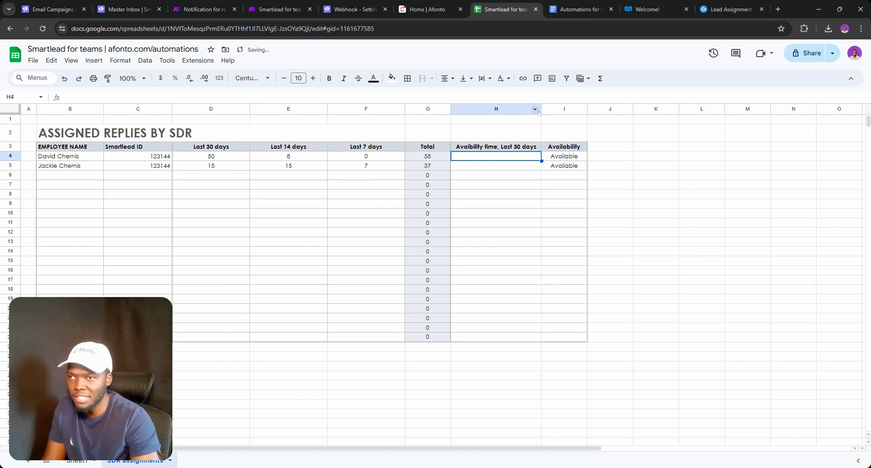
click(484, 149)
double_click(485, 147)
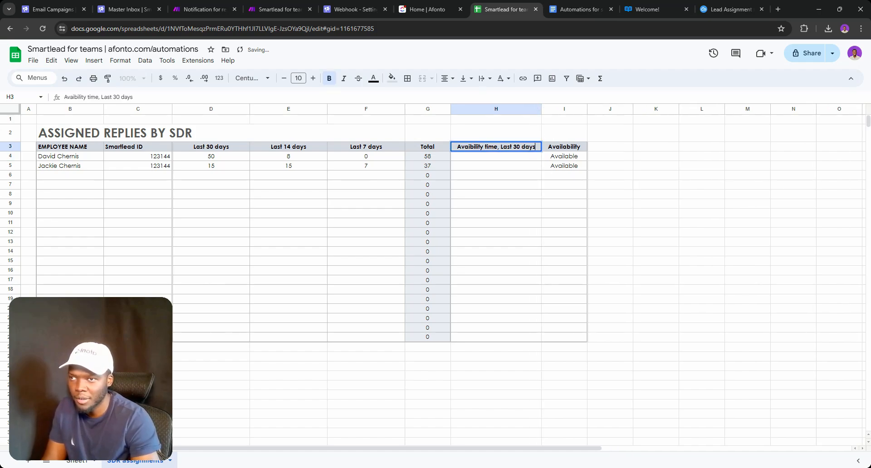
double_click(492, 147)
key(BackSpace)
key(BackSpace)
key(Return)
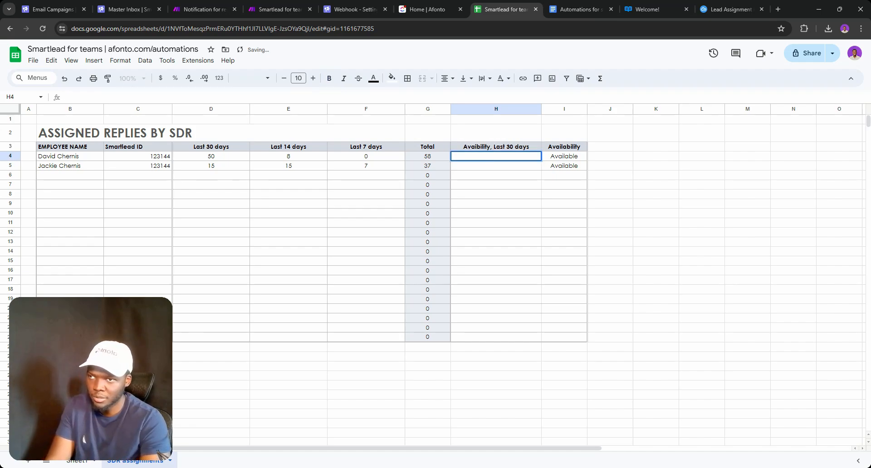
Enter 64 hours in H4 and 80 hours in H5
text(64)
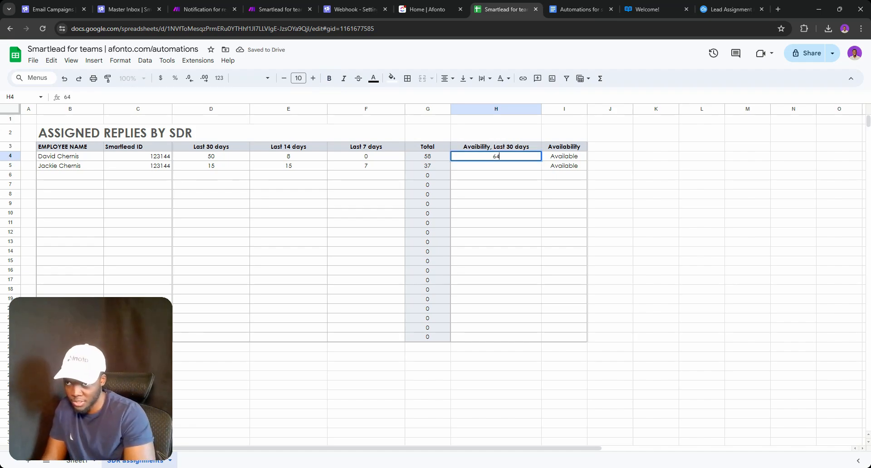
text( hp)
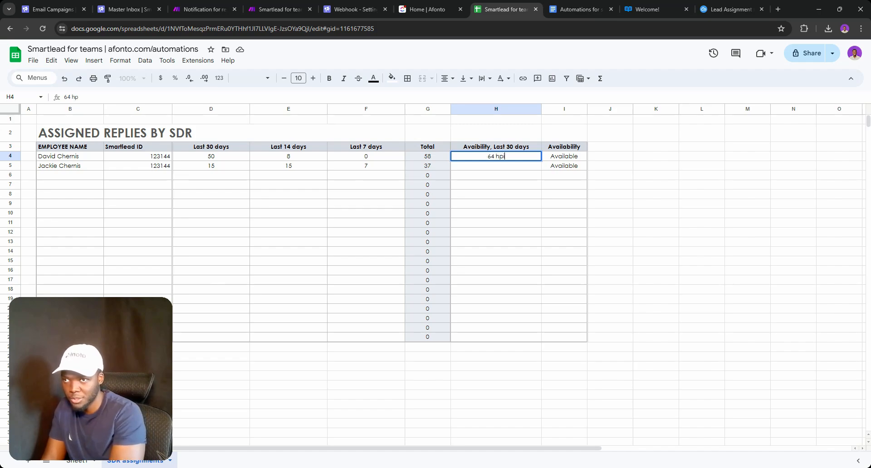
text(i)
key(BackSpace)
key(BackSpace)
text(ours)
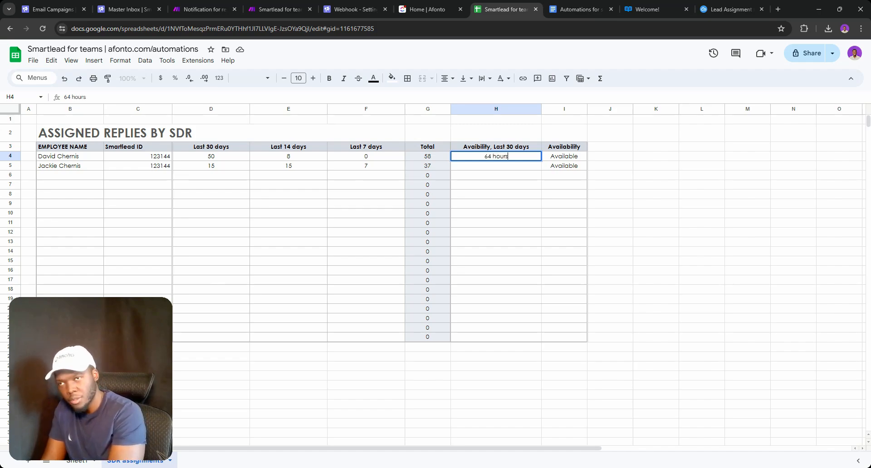
double_click(486, 167)
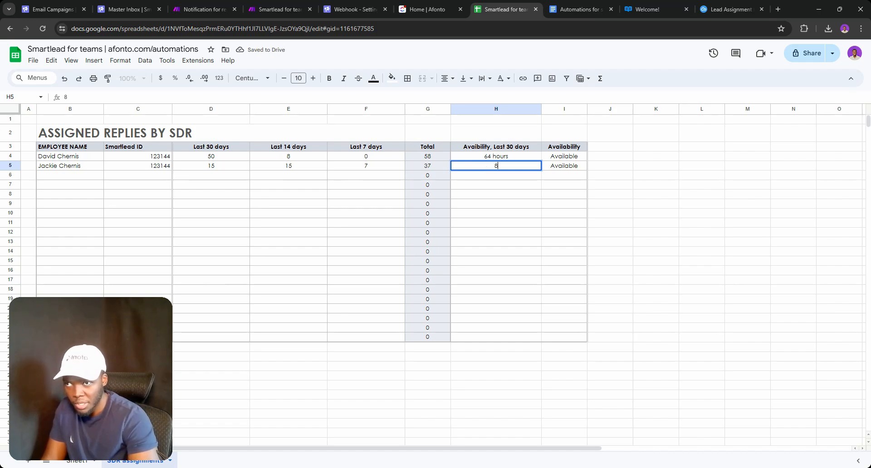
text(80 hours)
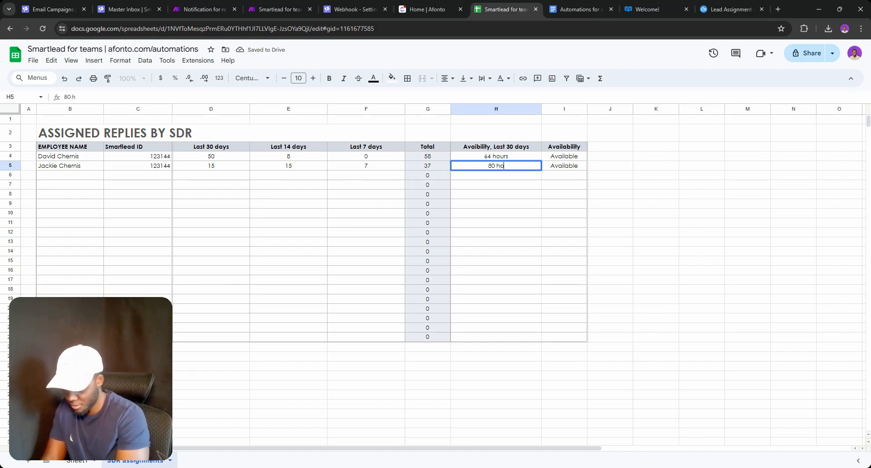
click(485, 186)
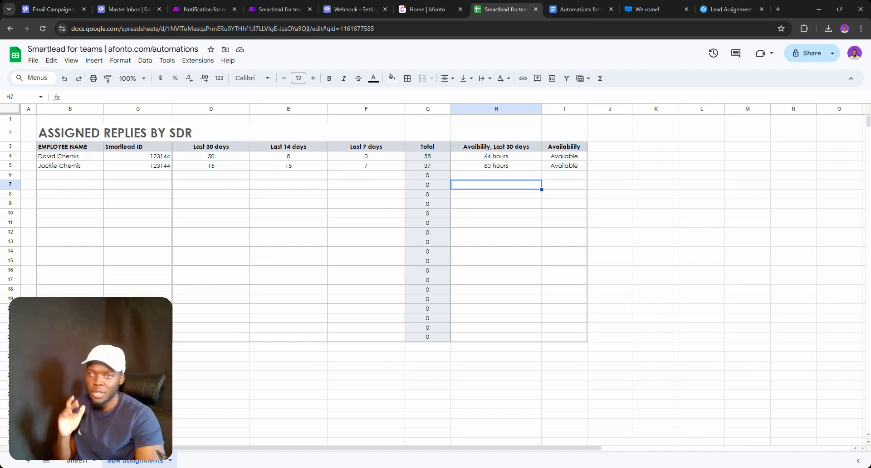
double_click(563, 156)
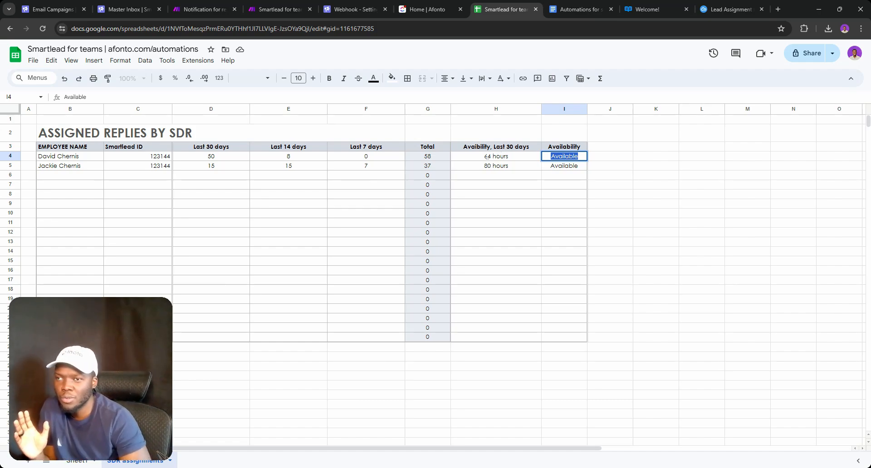
triple_click(496, 156)
click(487, 167)
triple_click(487, 166)
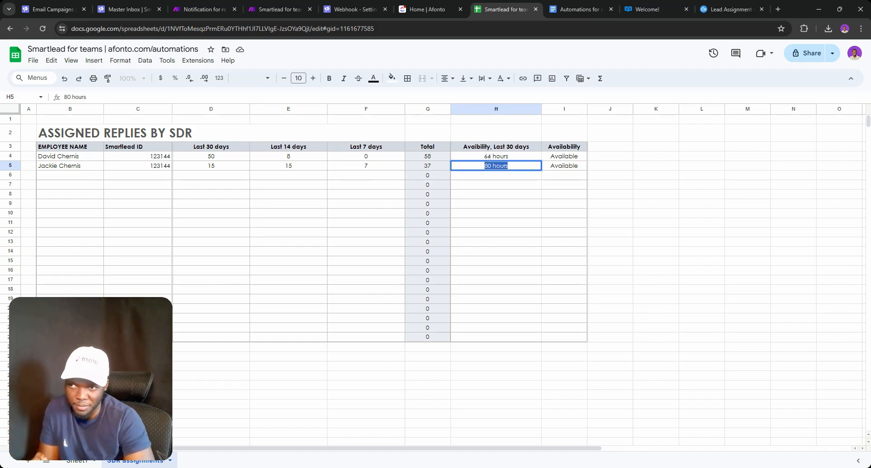
triple_click(489, 157)
triple_click(489, 166)
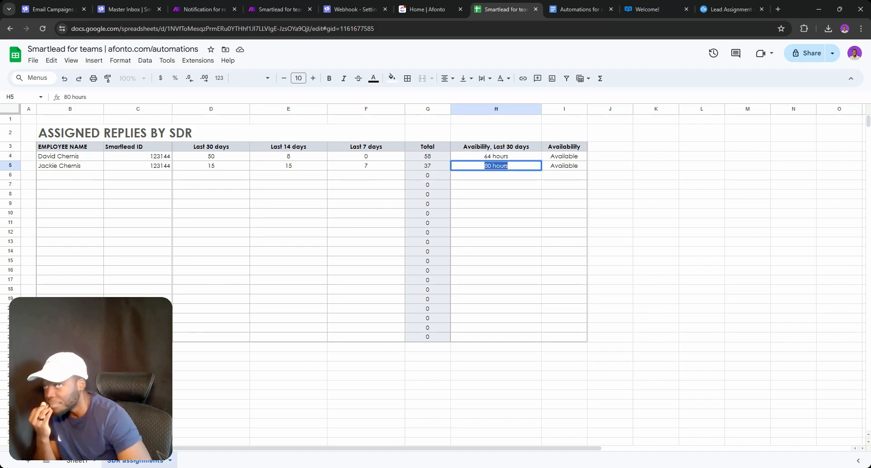
triple_click(490, 156)
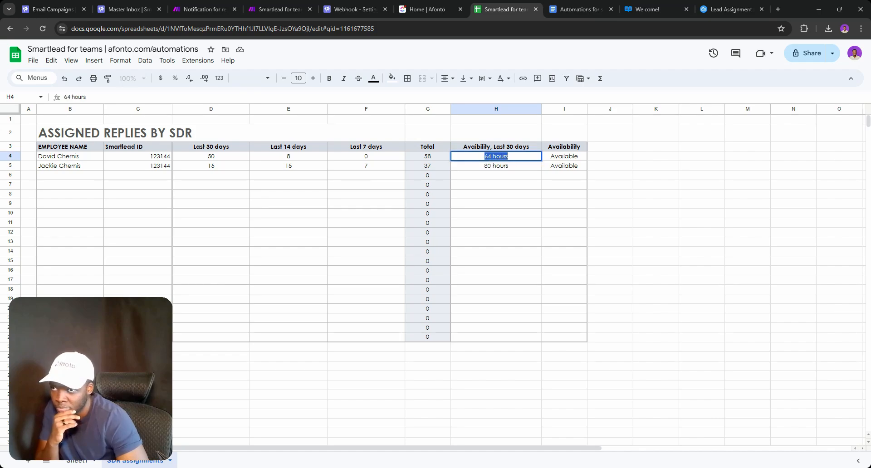
click(487, 172)
triple_click(488, 167)
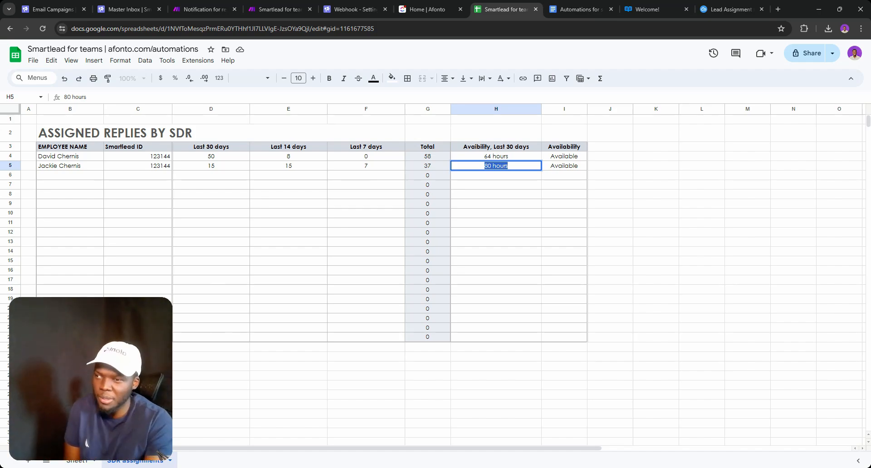
double_click(366, 156)
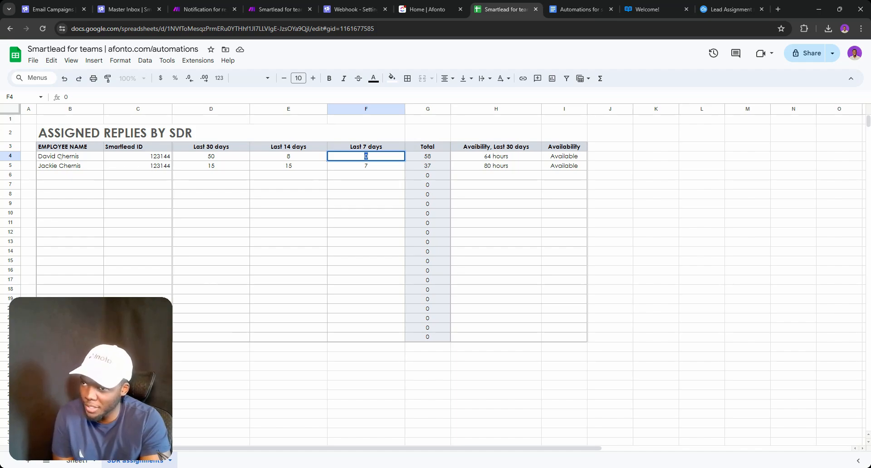
double_click(486, 156)
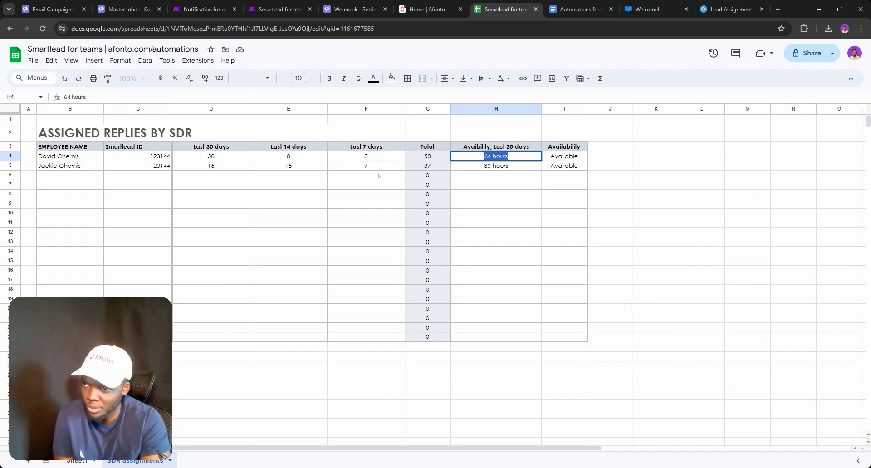
double_click(509, 166)
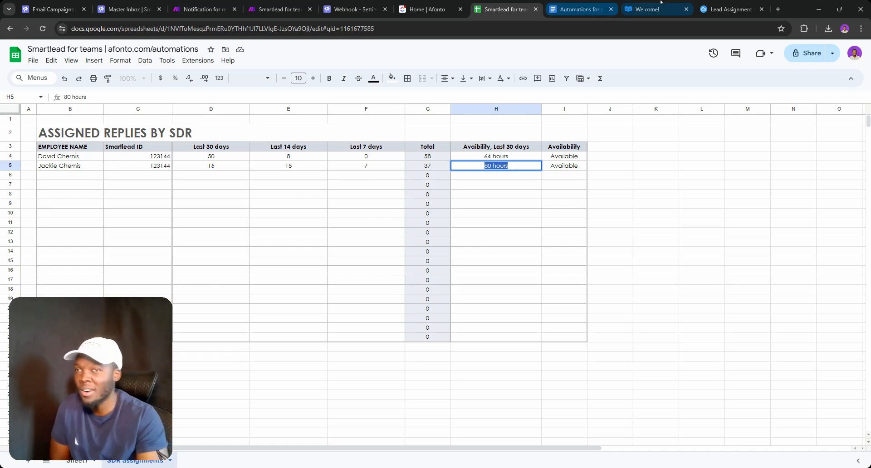
click(730, 9)
scroll(431, 227, down, 15)
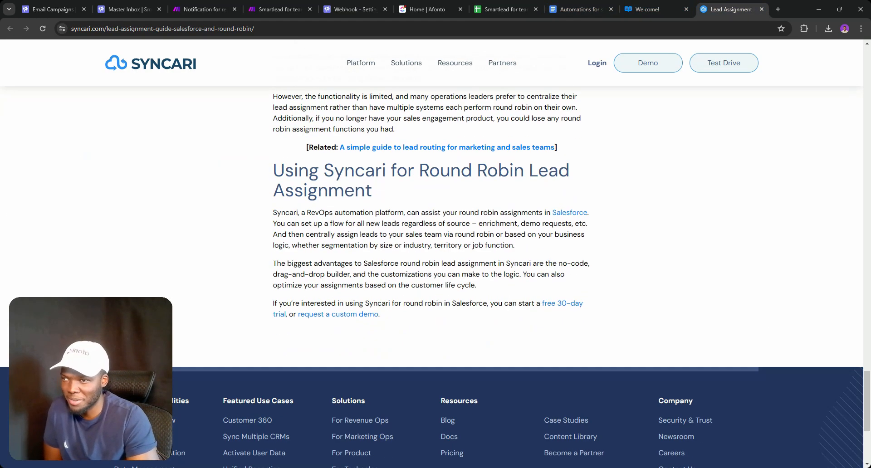
scroll(431, 272, up, 15)
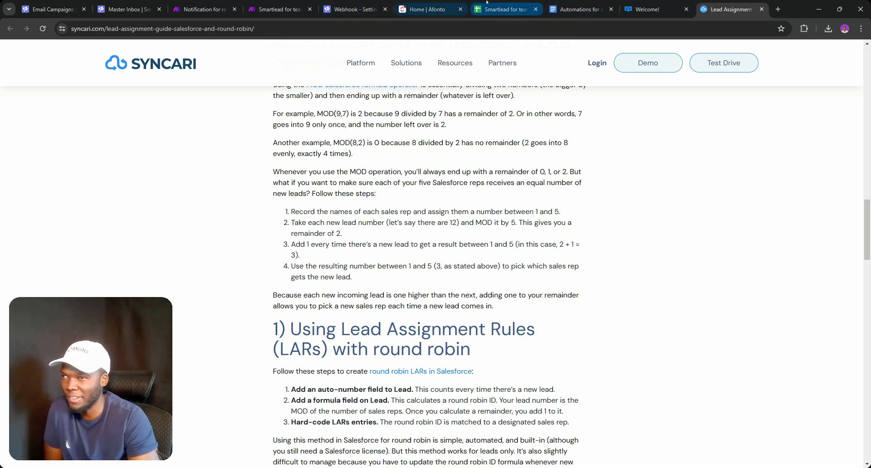
click(501, 9)
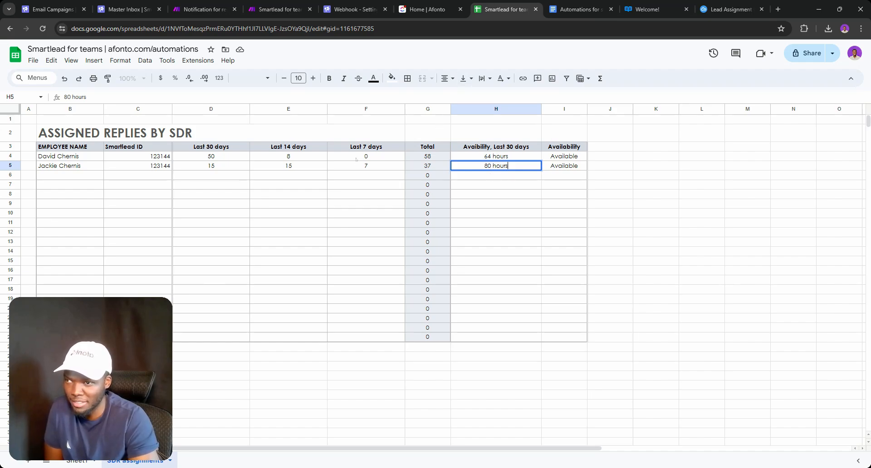
Select the SDR names in B4 and B5, then switch to the 'Notification for replies' scenario
click(52, 156)
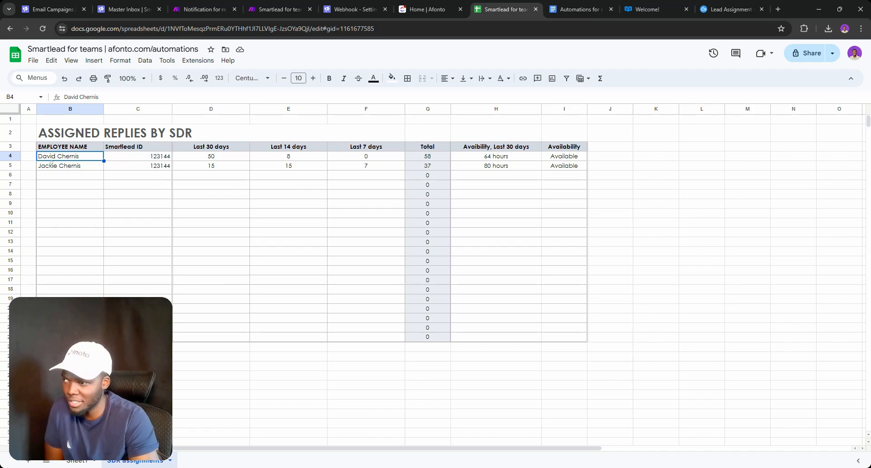
click(52, 164)
double_click(52, 156)
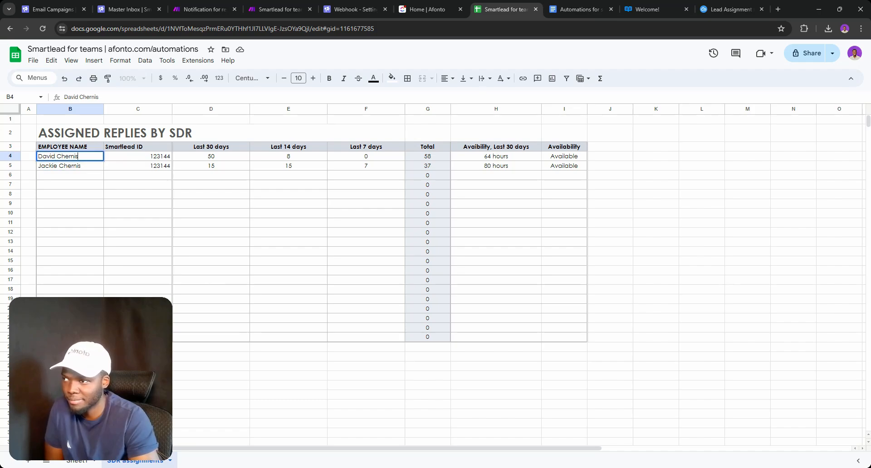
click(207, 6)
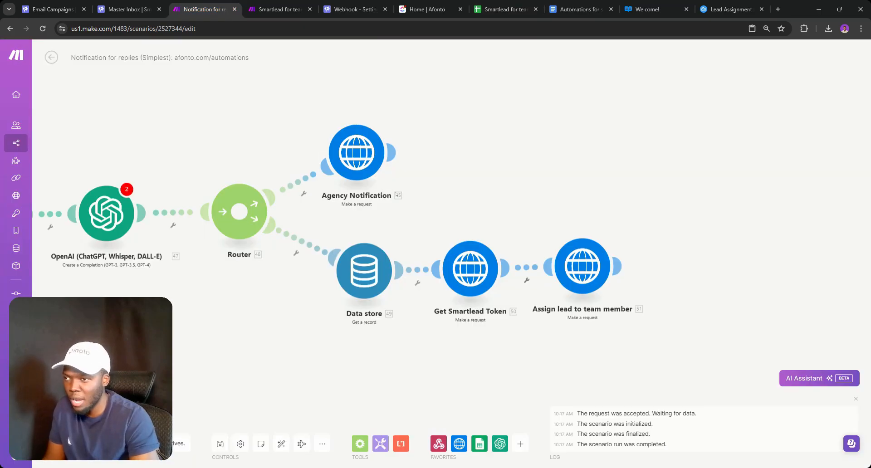
Switch to the 'Automations for' Google Docs planning notes
click(568, 6)
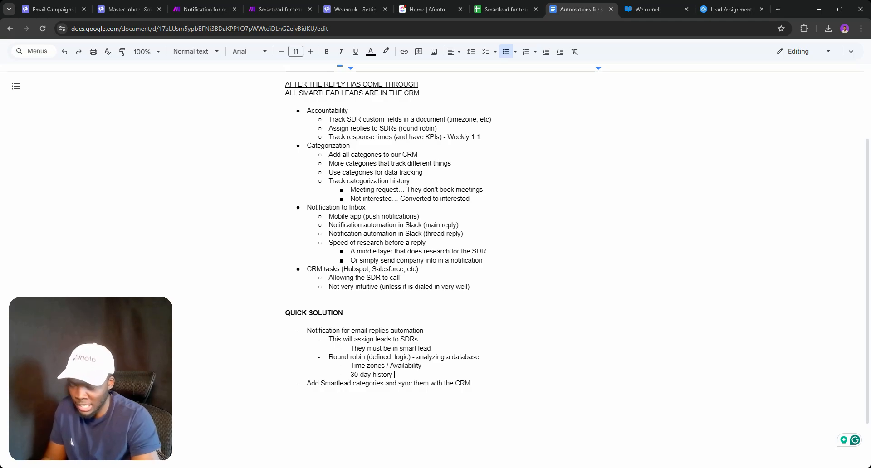
Append '(assigned and availability)' after '30-day history' in the notes
text((asig)
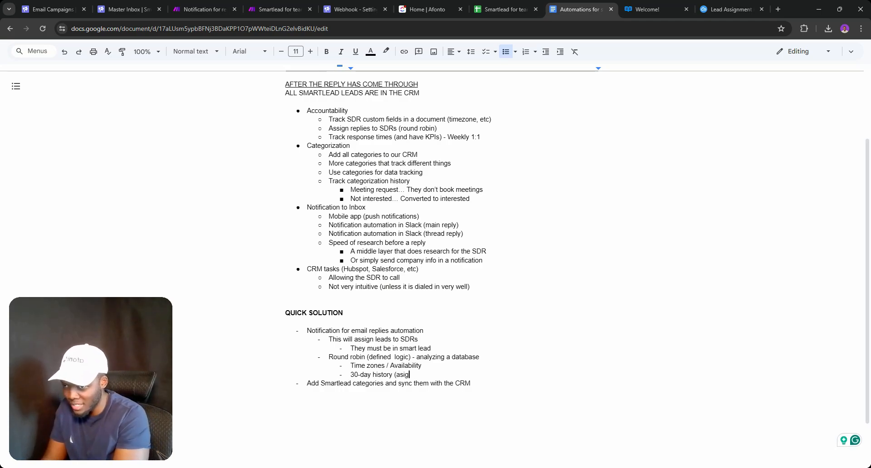
key(BackSpace)
key(BackSpace)
text(sign)
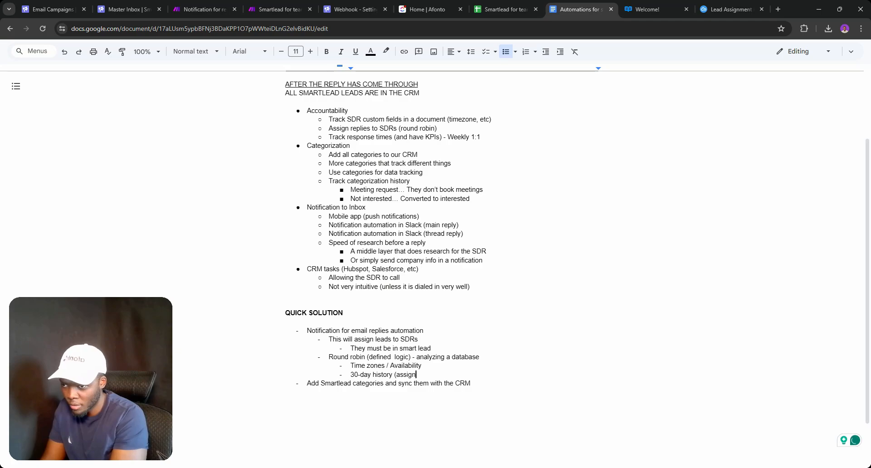
text(ed and )
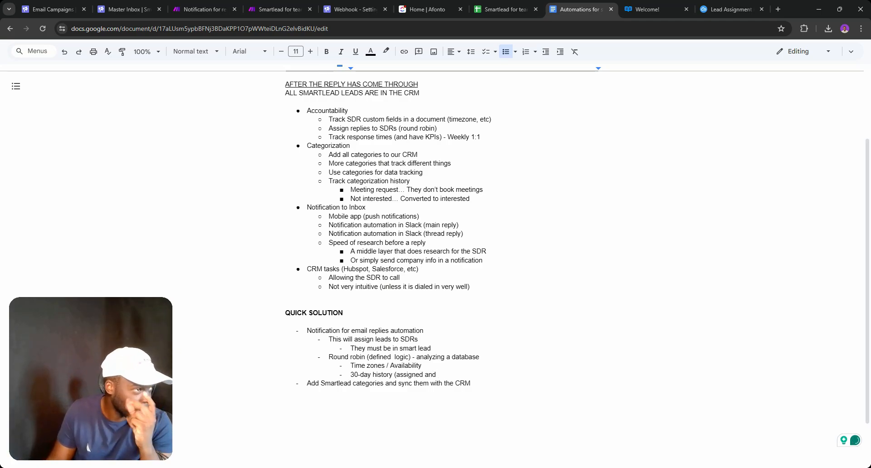
text(avai)
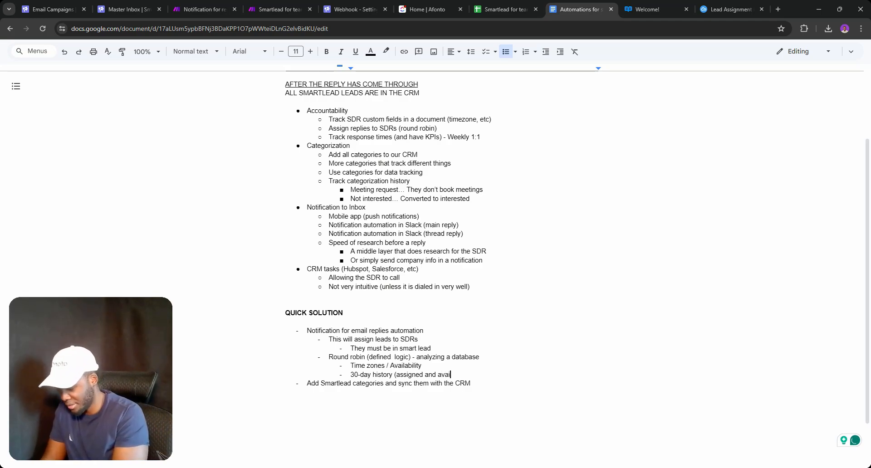
text(lability)
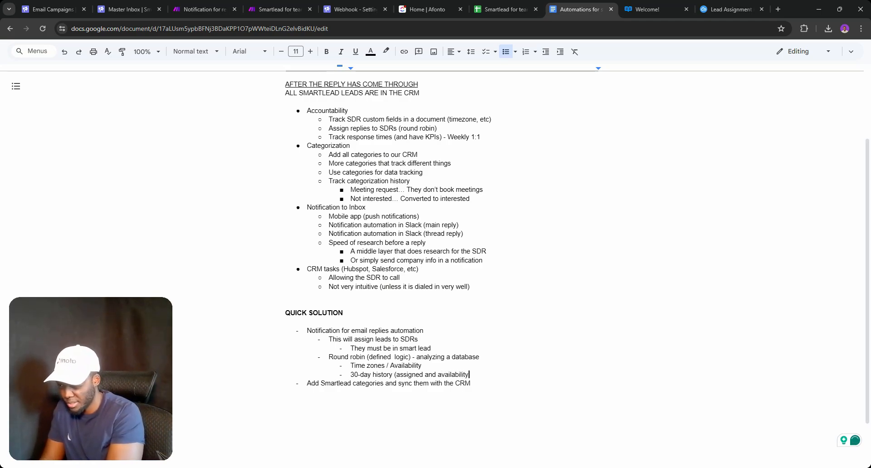
text())
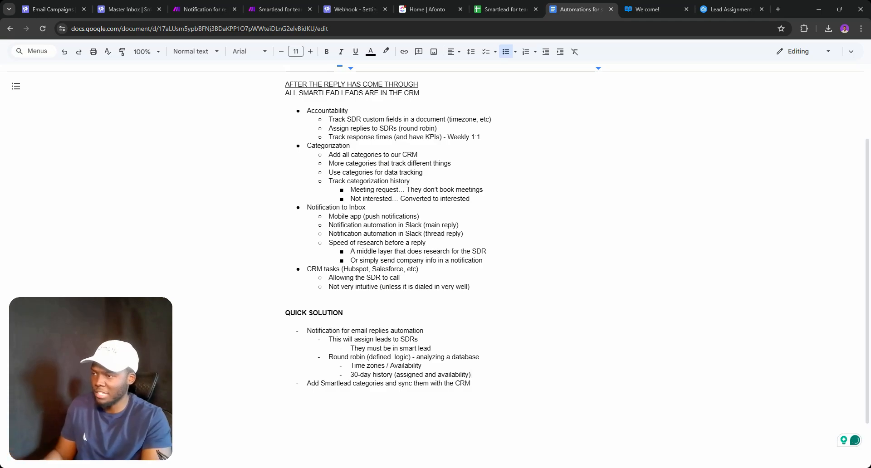
Select the last Smartlead categories line and switch to the Make tab
triple_click(366, 383)
double_click(366, 383)
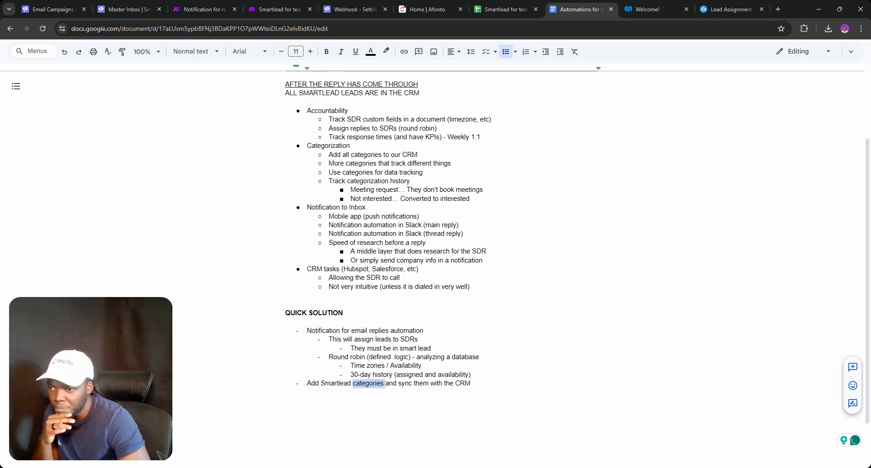
triple_click(366, 383)
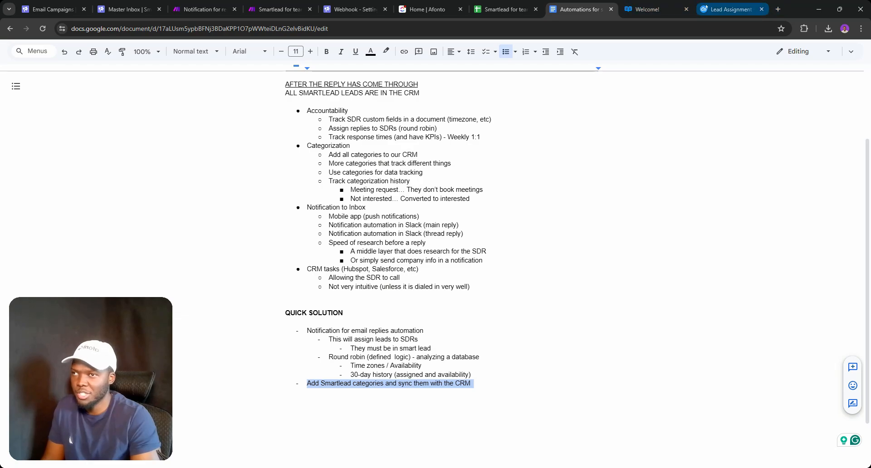
click(421, 1)
Go through All scenarios to the Smartlead Videos folder and open 'UPDATES - Hubspot 2-way Sync'
click(275, 1)
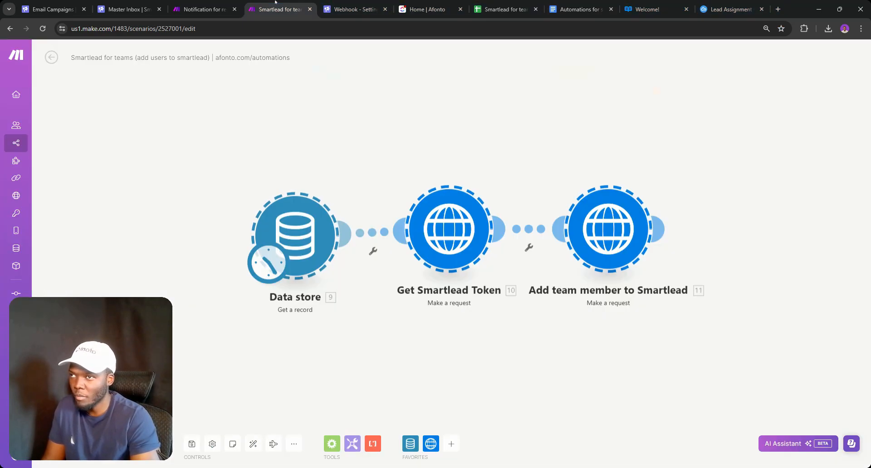
click(204, 1)
click(275, 2)
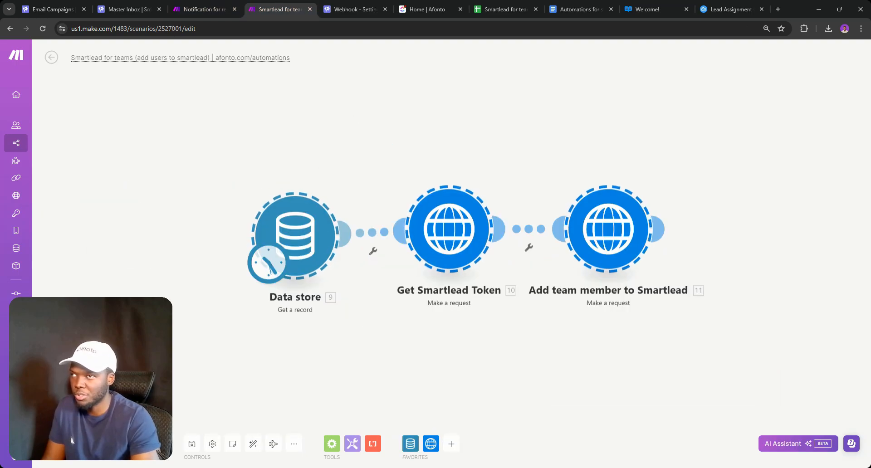
click(50, 58)
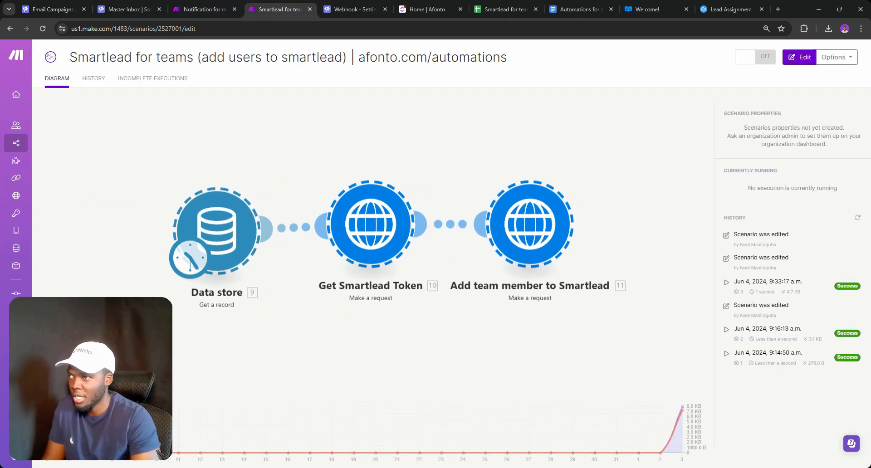
click(50, 57)
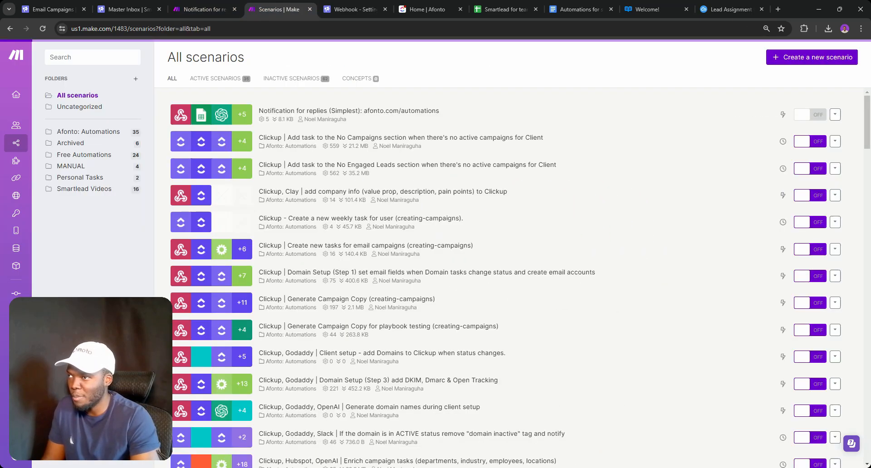
click(81, 189)
scroll(363, 418, down, 3)
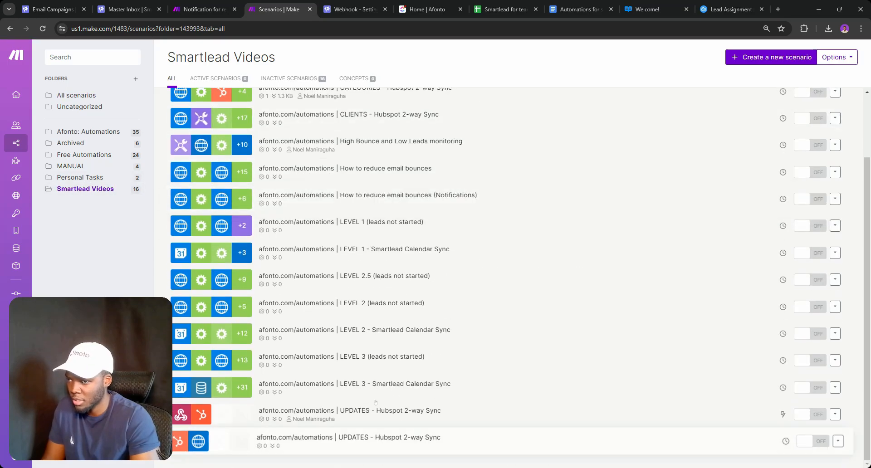
middle_click(364, 419)
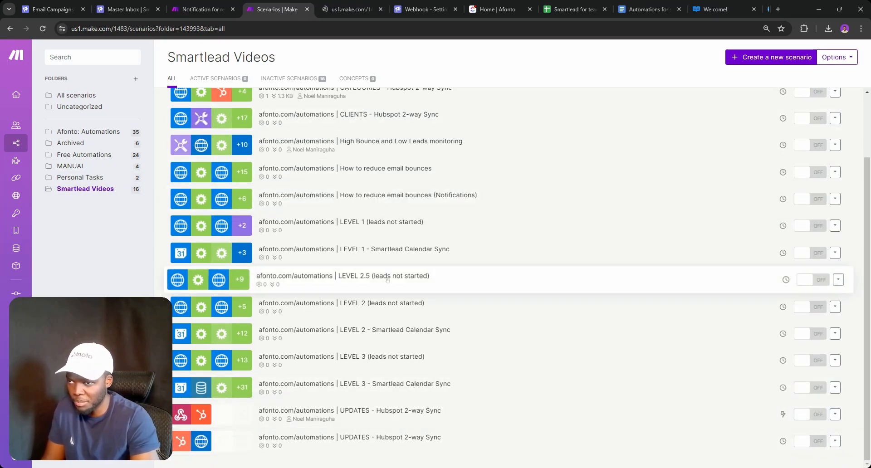
click(345, 436)
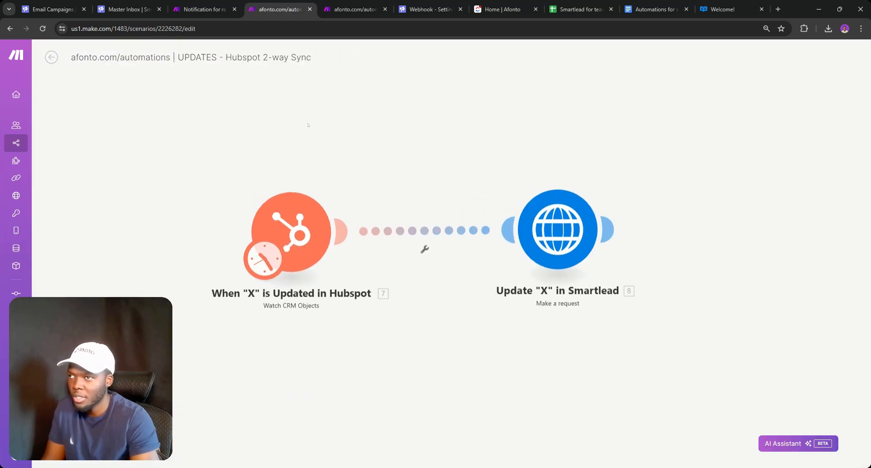
Review the HubSpot update trigger's settings
click(306, 229)
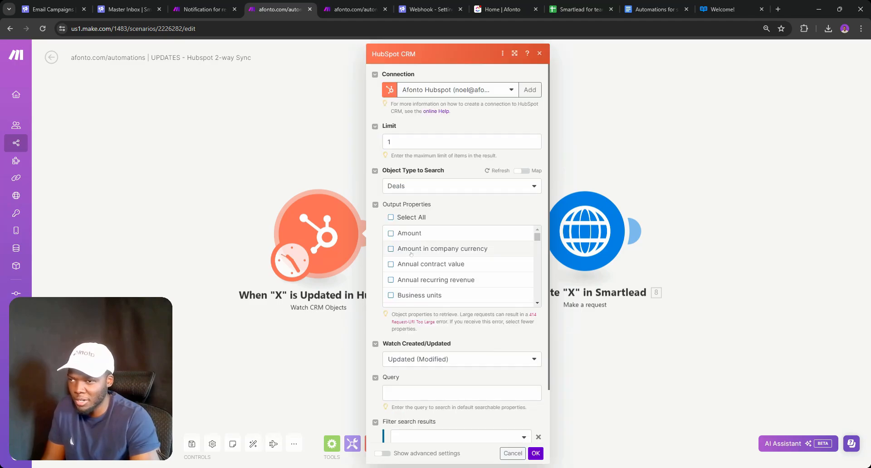
scroll(418, 367, down, 1)
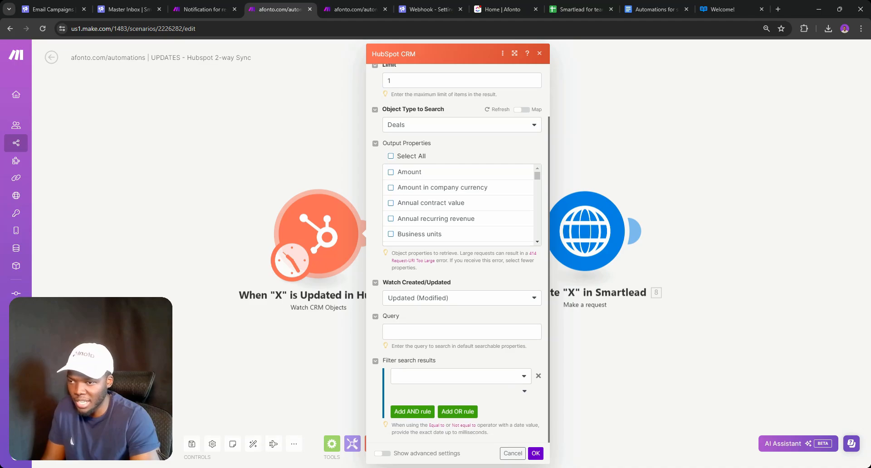
scroll(422, 229, down, 4)
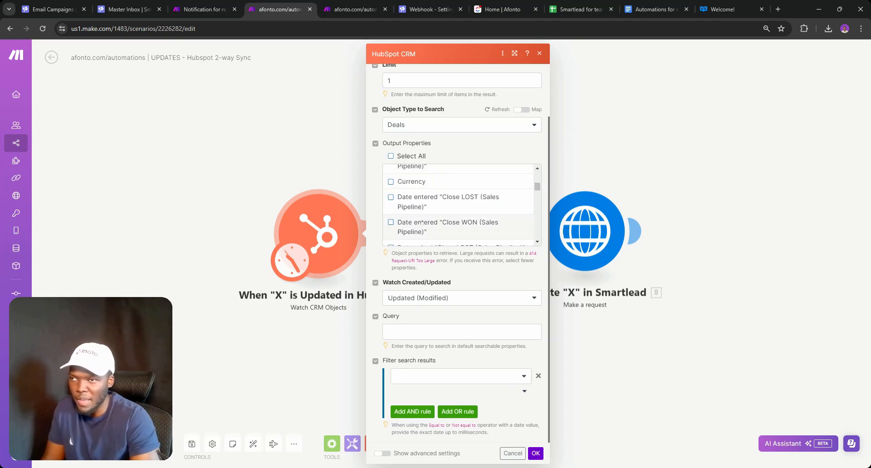
scroll(423, 229, up, 4)
click(310, 164)
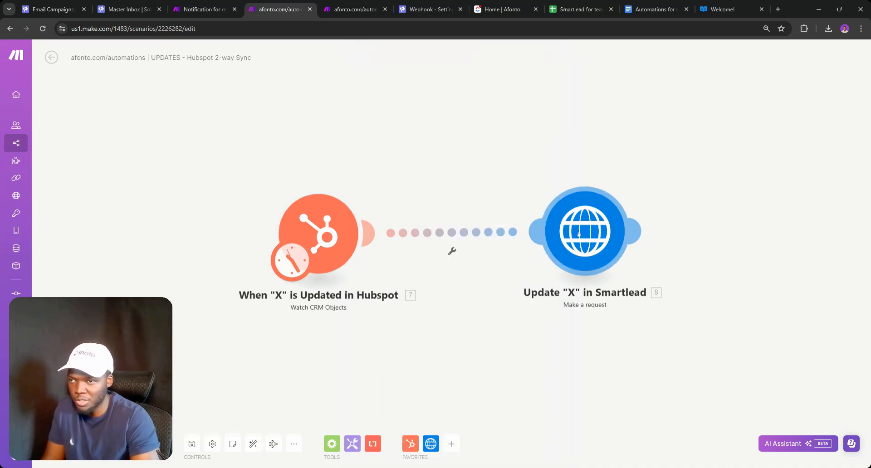
Inspect the Smartlead request module's URL, then switch to the Smartlead-to-HubSpot scenario
click(579, 233)
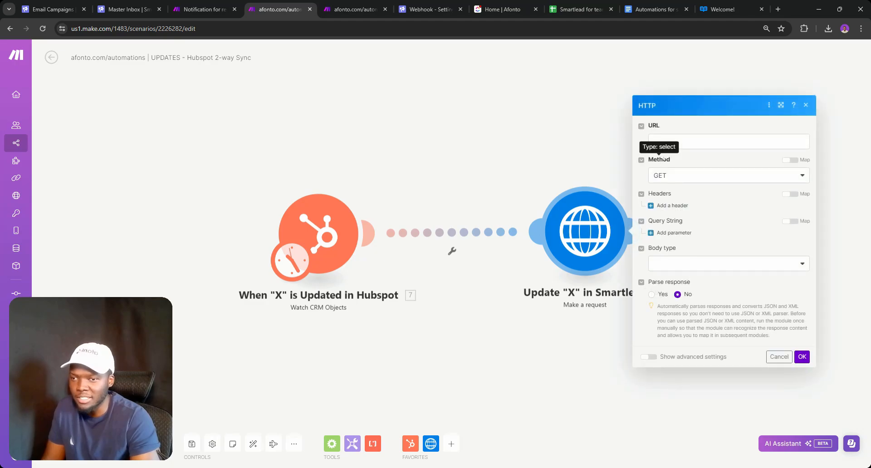
click(658, 142)
click(406, 267)
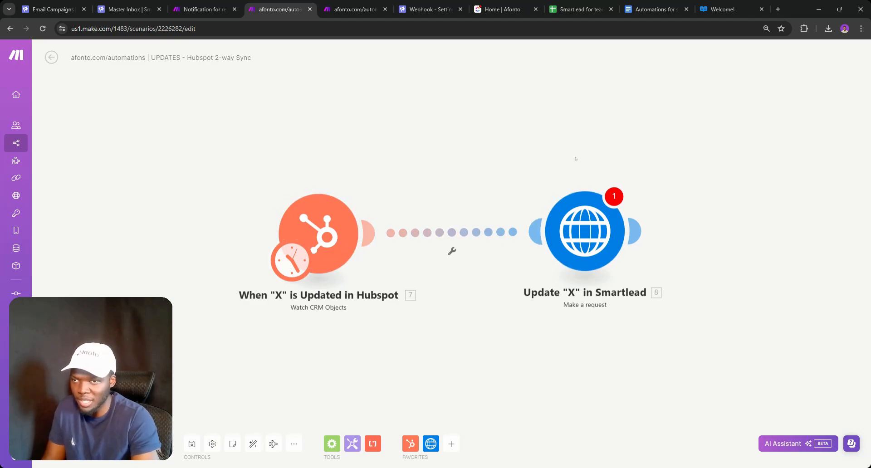
click(331, 10)
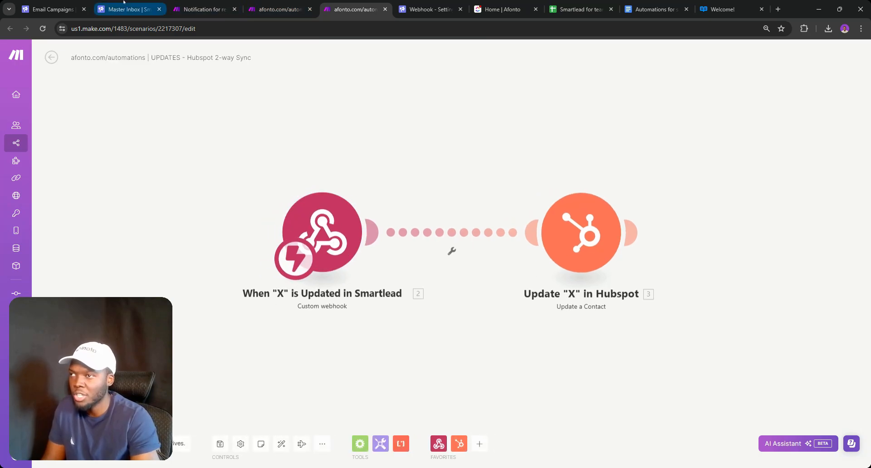
click(428, 9)
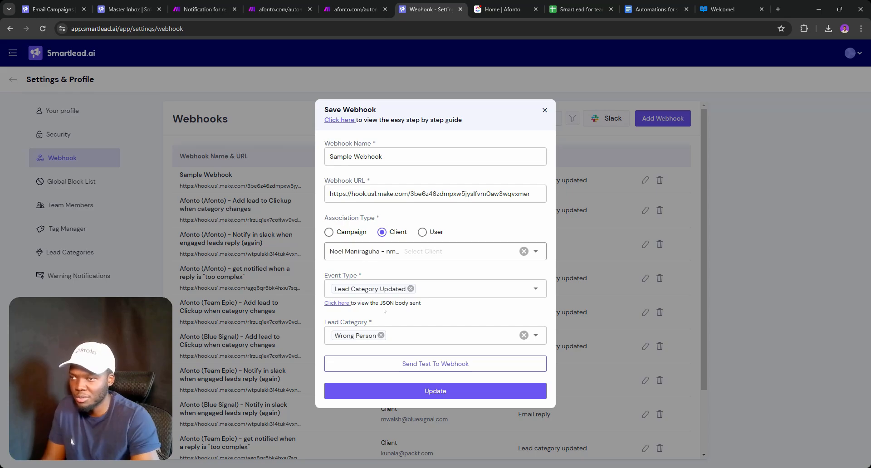
click(437, 289)
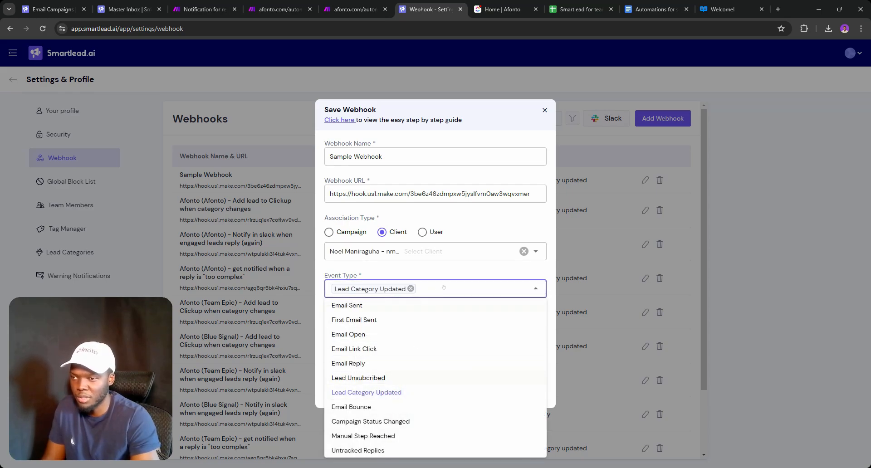
click(443, 287)
click(394, 336)
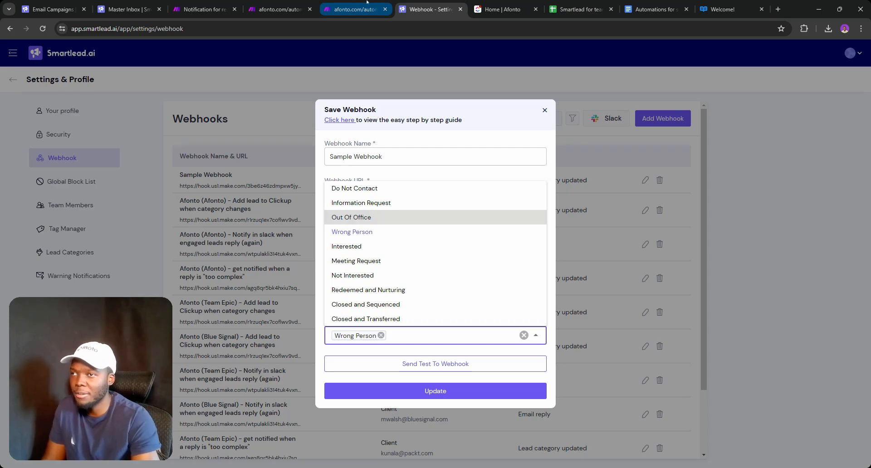
click(346, 2)
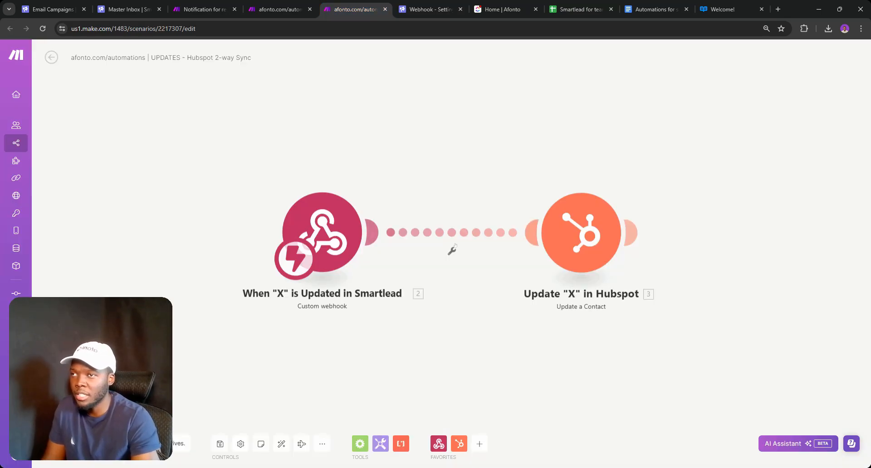
Check what is mapped into Contact ID in the HubSpot contact update module
click(563, 230)
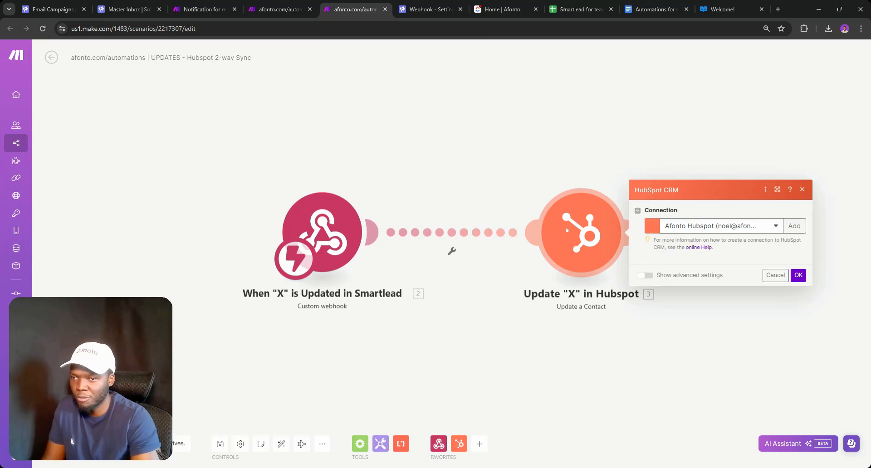
click(722, 147)
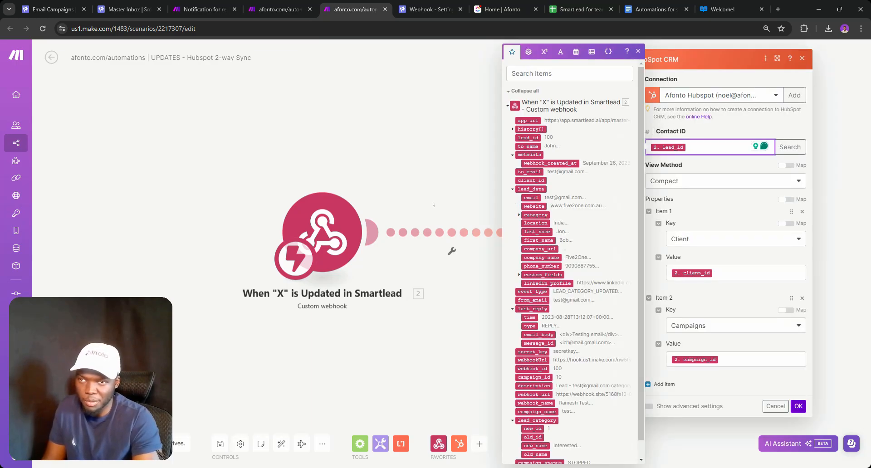
click(458, 199)
Insert a HubSpot CRM 'Search for CRM Objects' module between the webhook and the contact update
right_click(461, 234)
click(485, 298)
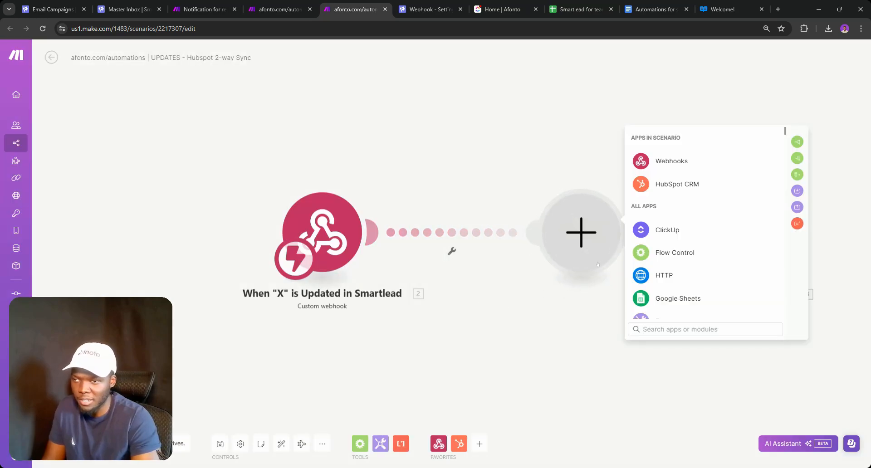
click(641, 182)
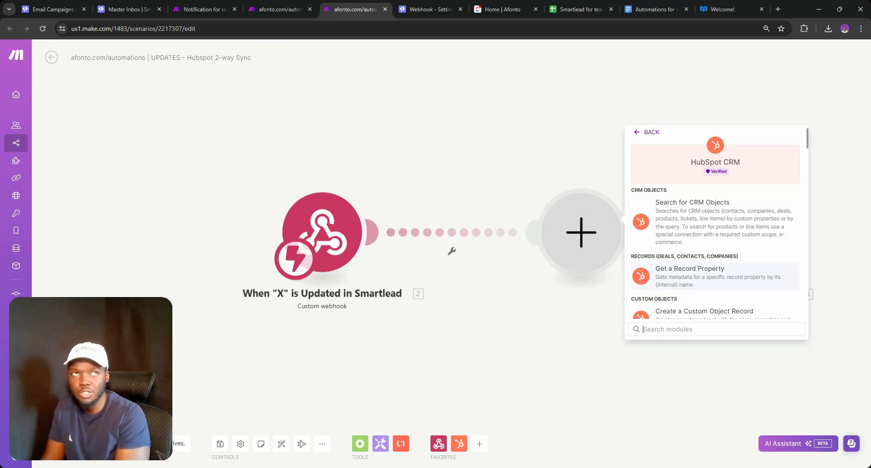
text(s)
click(691, 210)
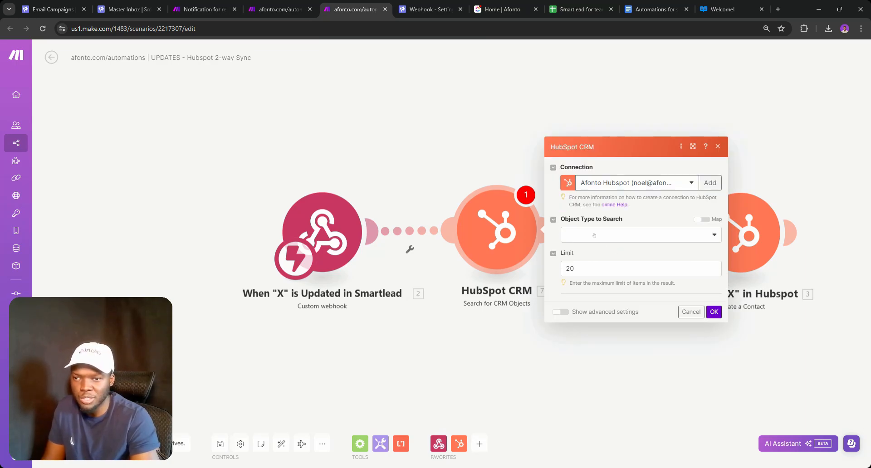
Set the search to Contacts, query by a contact's e-mail address, and run this module only
click(631, 234)
click(591, 249)
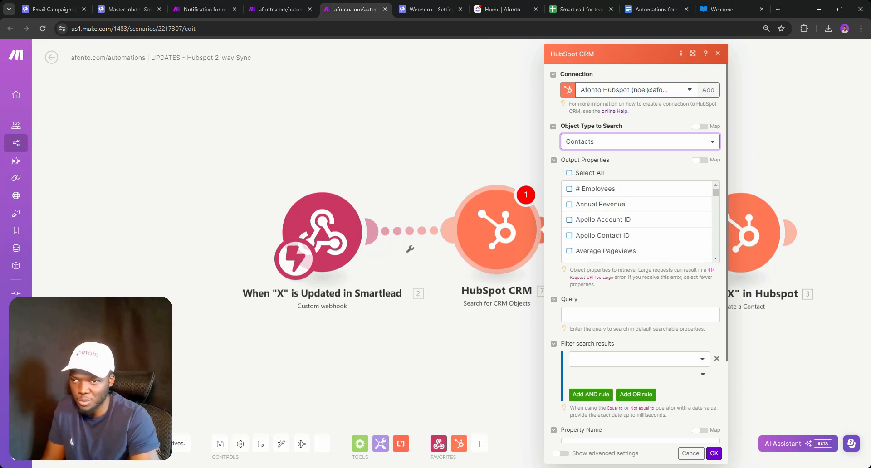
click(640, 315)
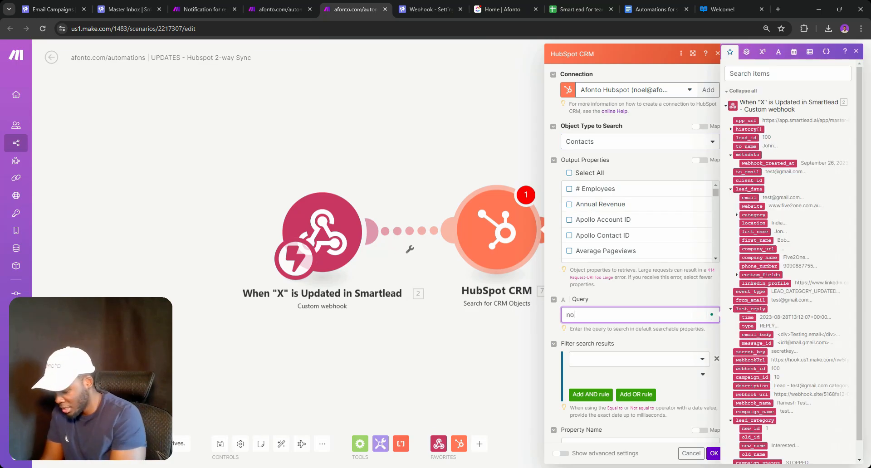
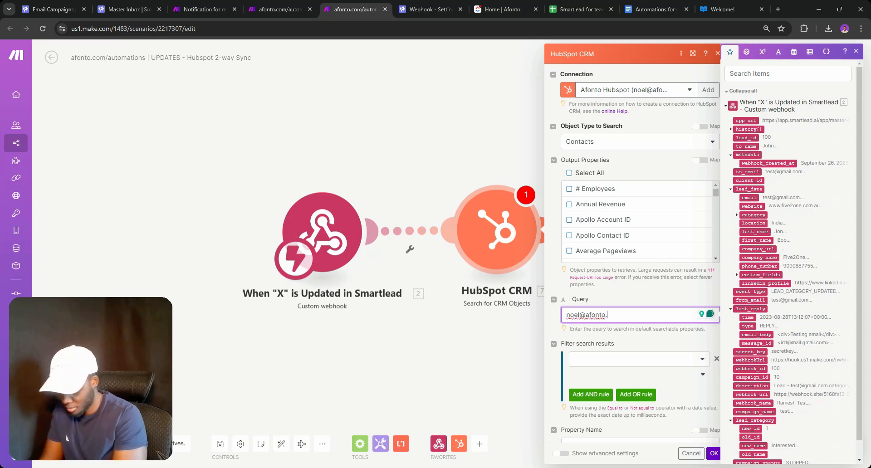
click(714, 453)
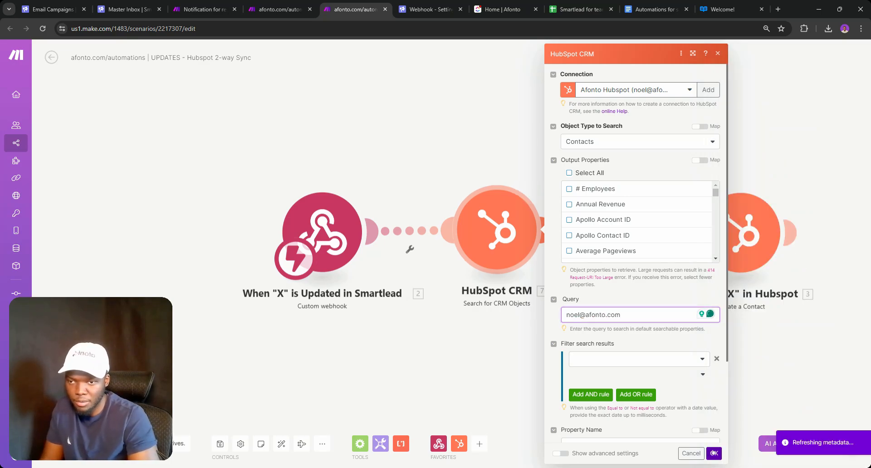
right_click(502, 219)
click(521, 235)
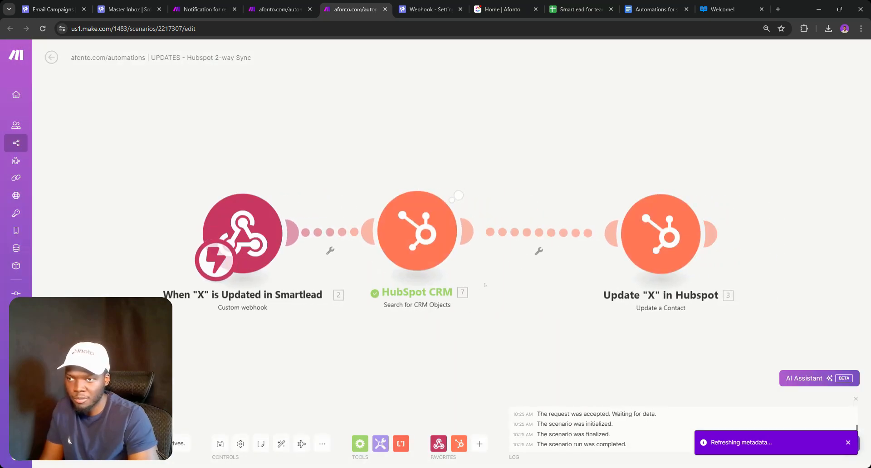
Confirm the search returned contact ID 3151 and review the search module's settings
click(469, 180)
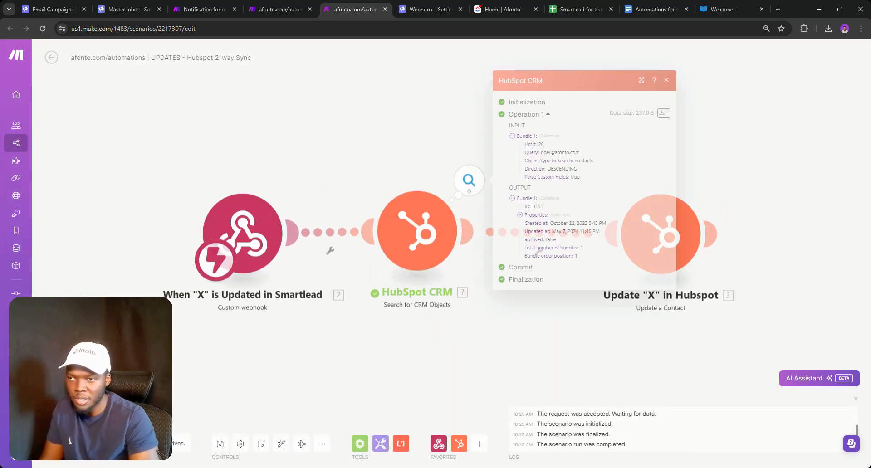
click(520, 215)
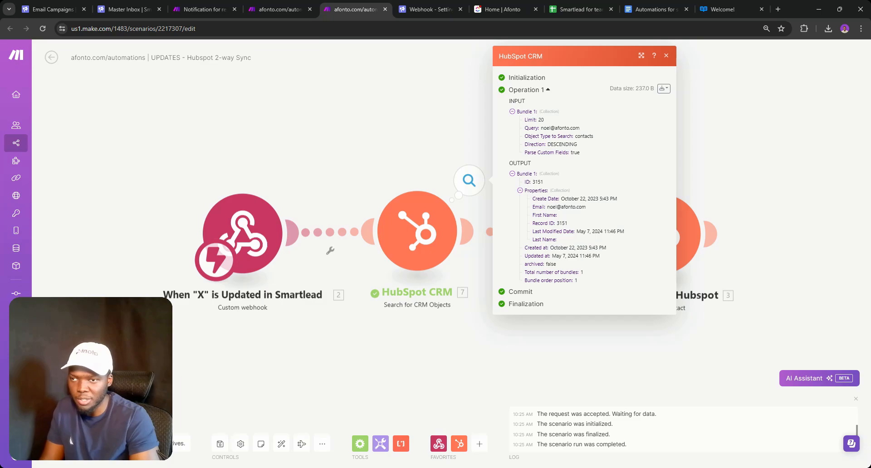
click(417, 234)
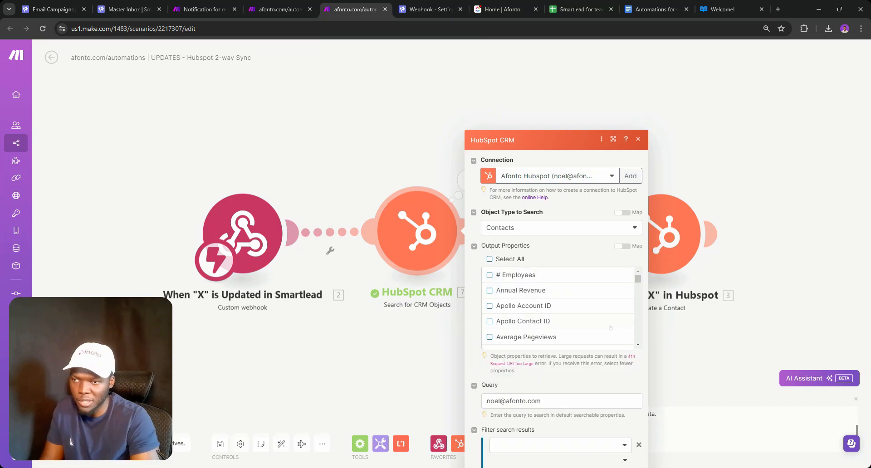
scroll(520, 220, down, 3)
scroll(520, 220, down, 10)
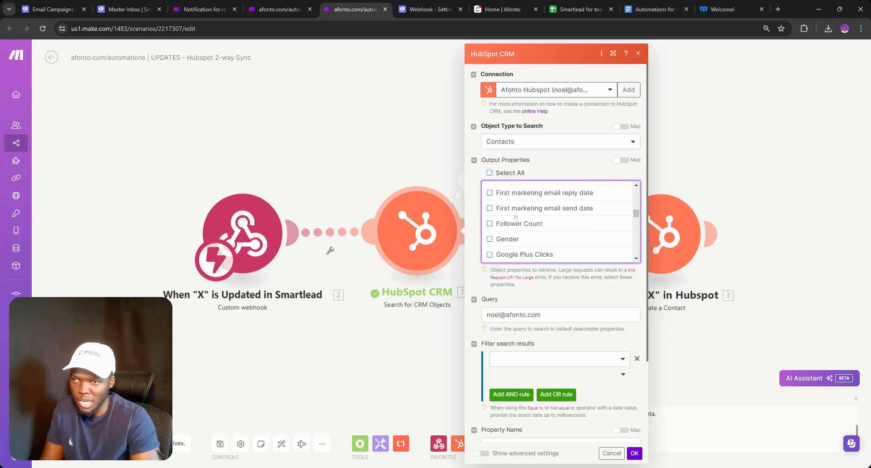
click(735, 317)
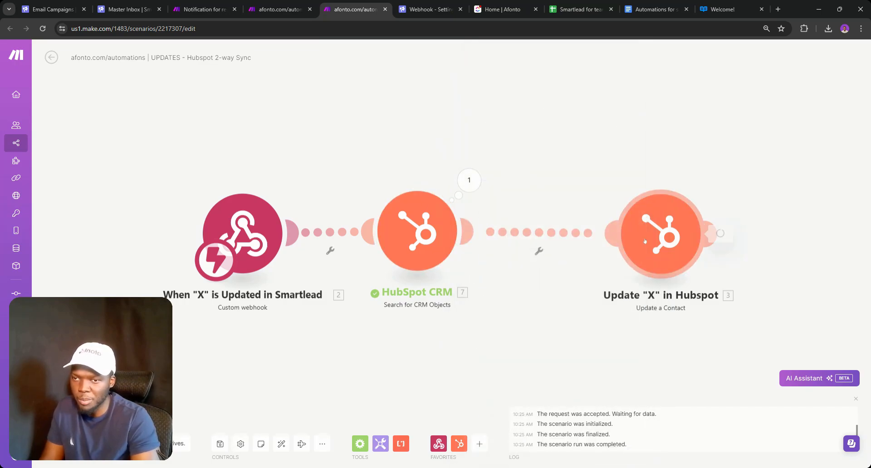
Review the contact update's Client and Campaigns mappings, then open the search step's options
click(694, 234)
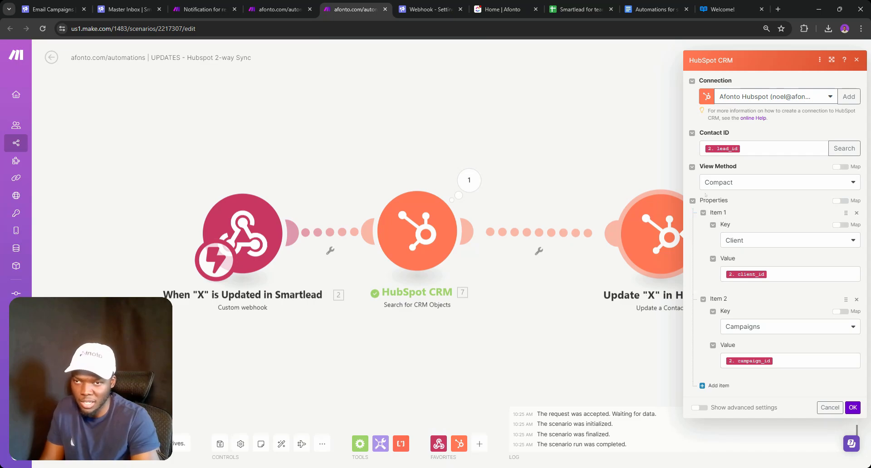
drag(511, 324, 223, 290)
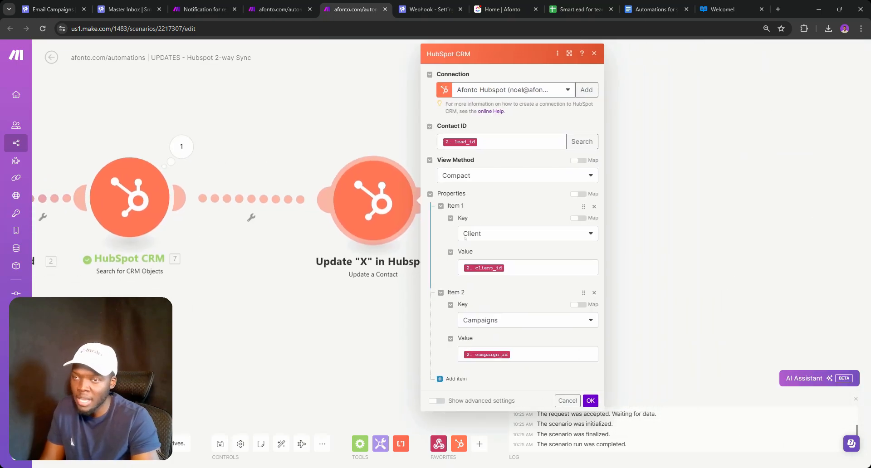
click(539, 268)
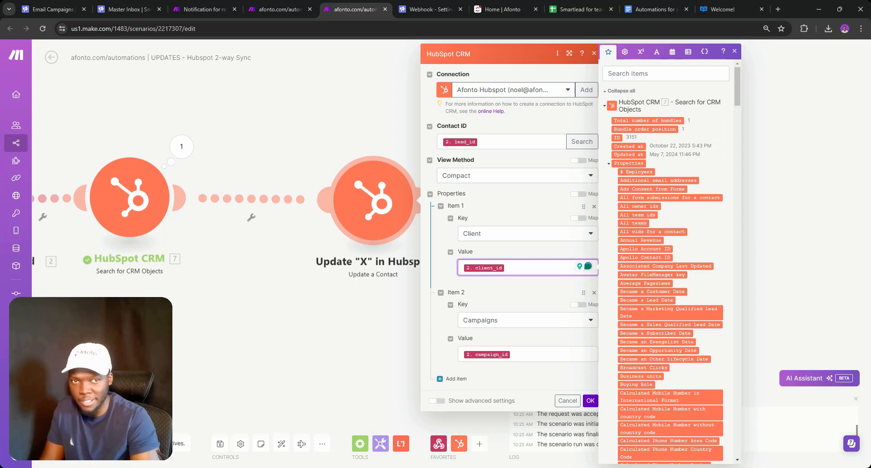
click(527, 355)
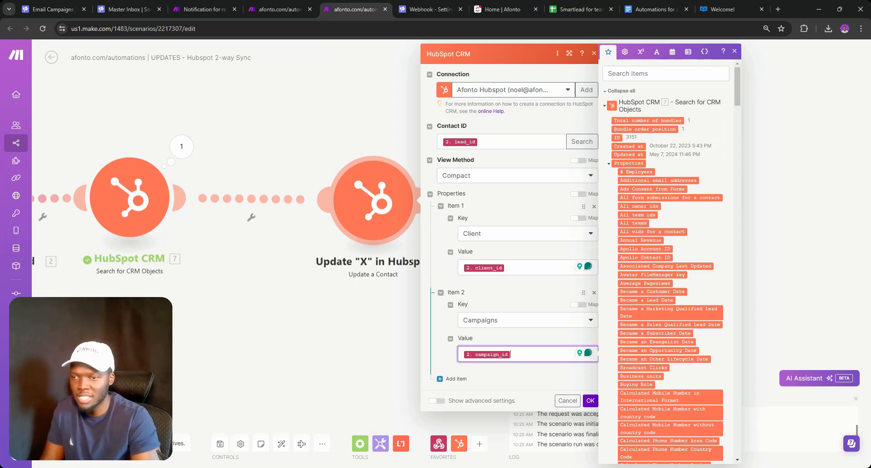
click(164, 277)
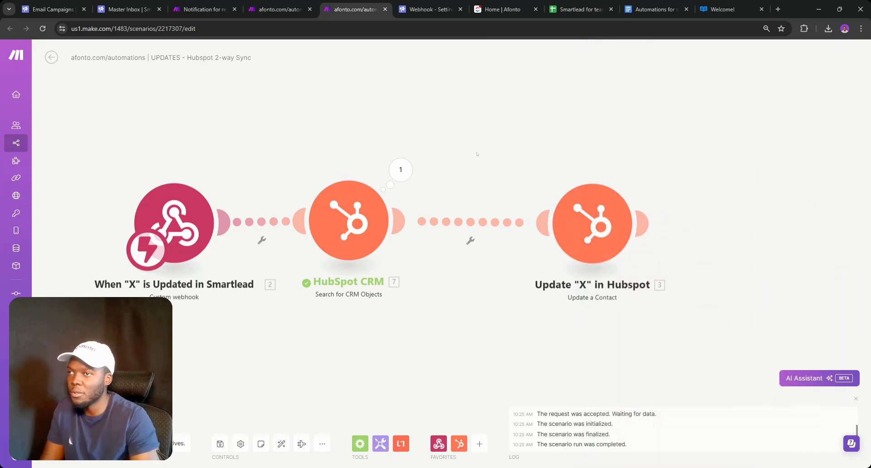
drag(603, 243, 569, 236)
right_click(319, 240)
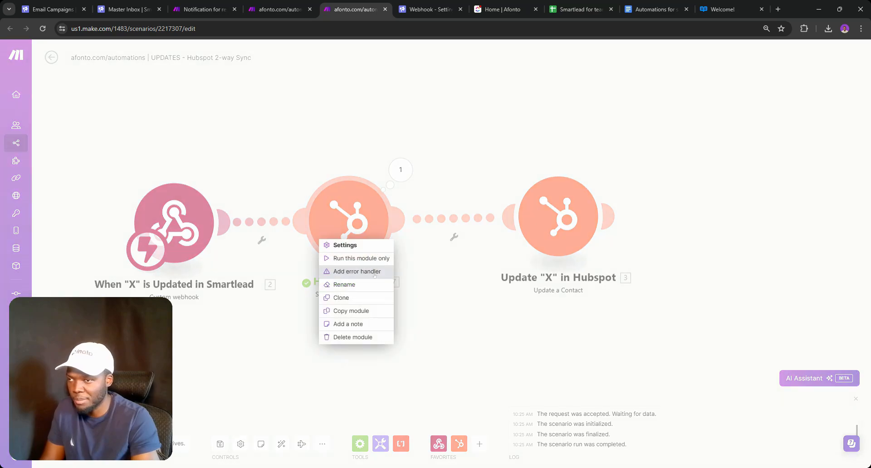
Rename the HubSpot CRM module to 'Search for Contact' and save the scenario
click(345, 285)
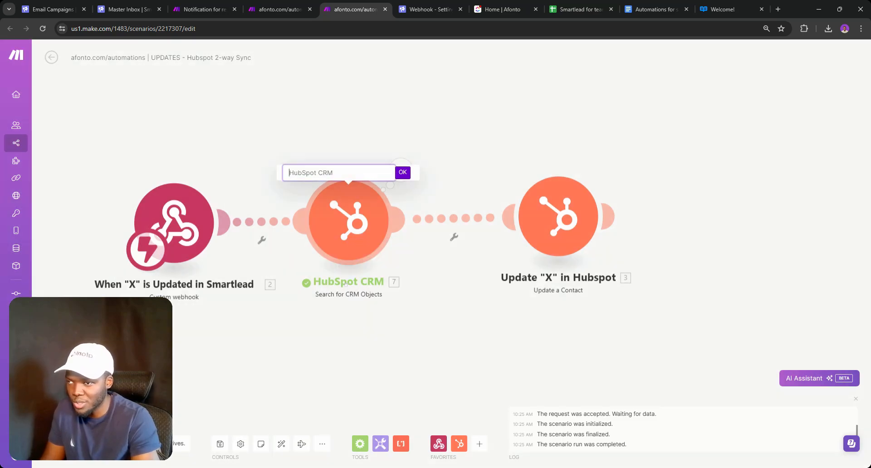
text(Search f)
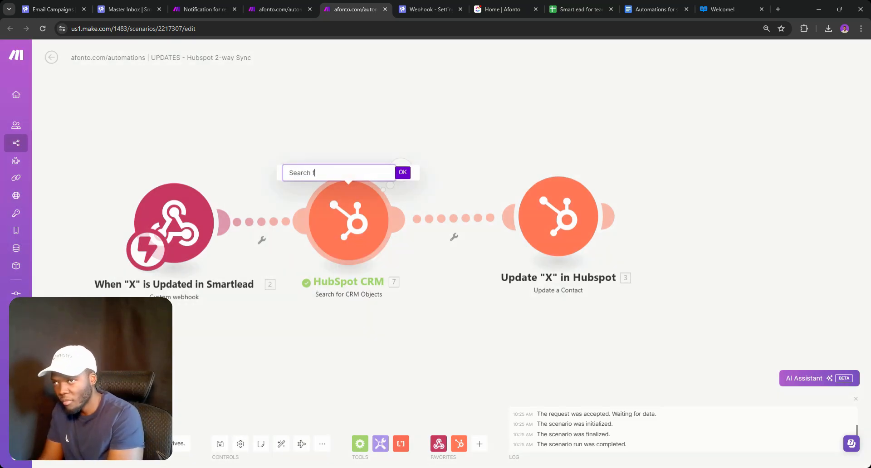
text(or )
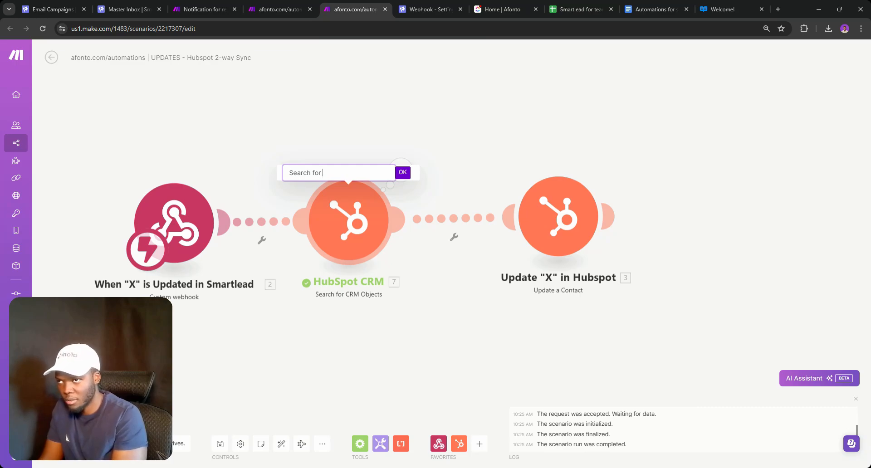
text(Contact)
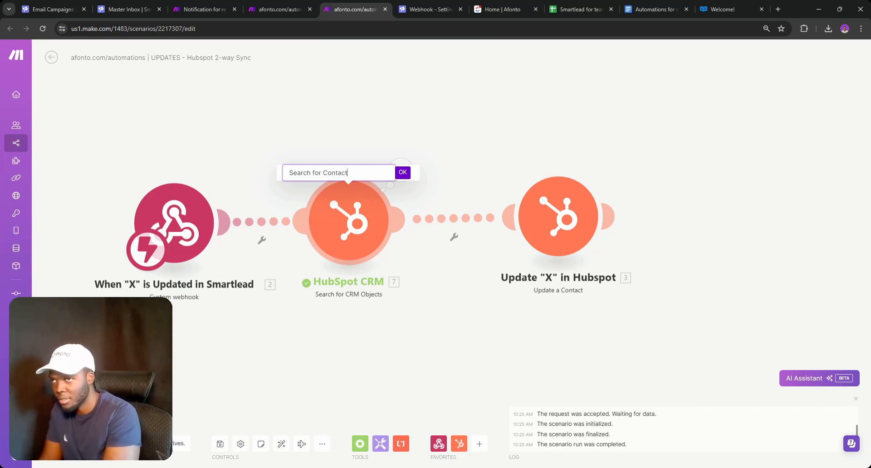
key(Return)
drag(346, 247, 356, 246)
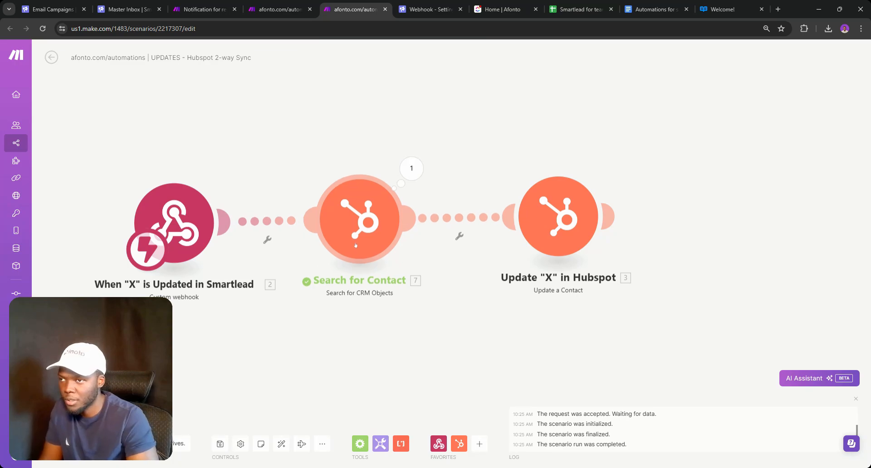
click(216, 440)
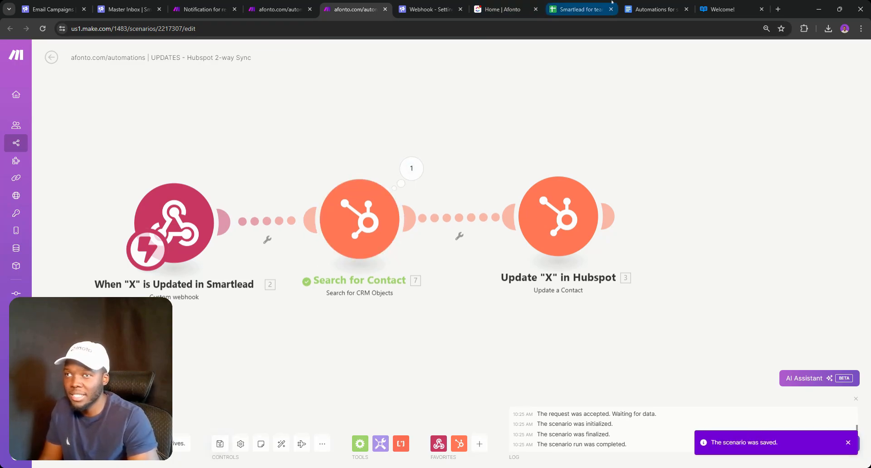
Open the HubSpot dashboard from the browser bookmarks
click(653, 9)
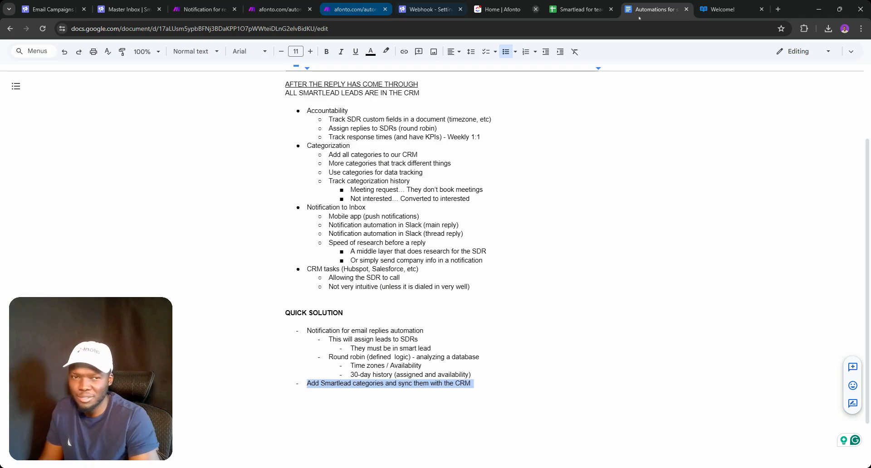
click(357, 5)
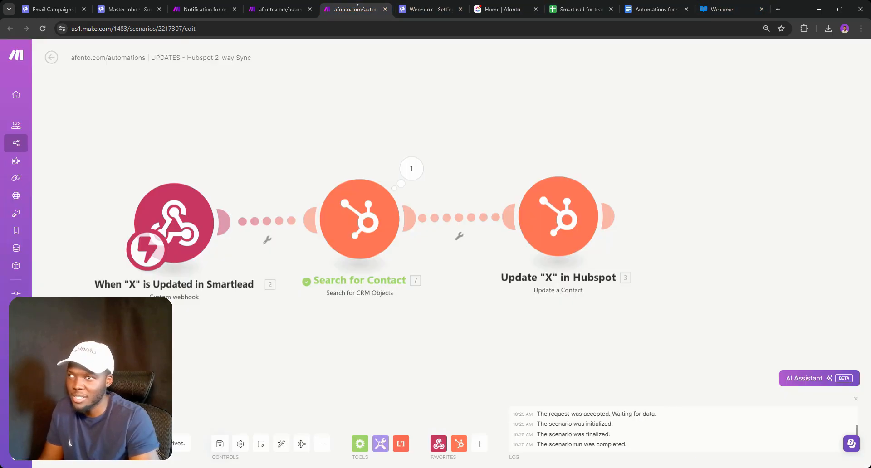
key(ctrl+shift+b)
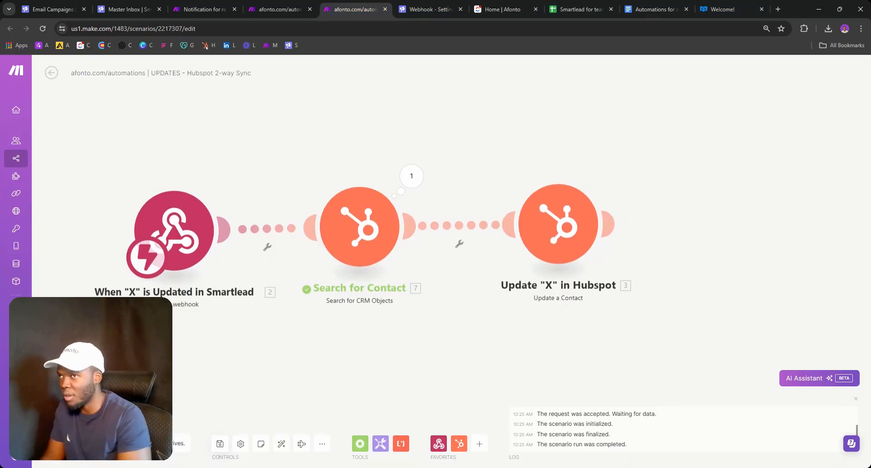
click(209, 45)
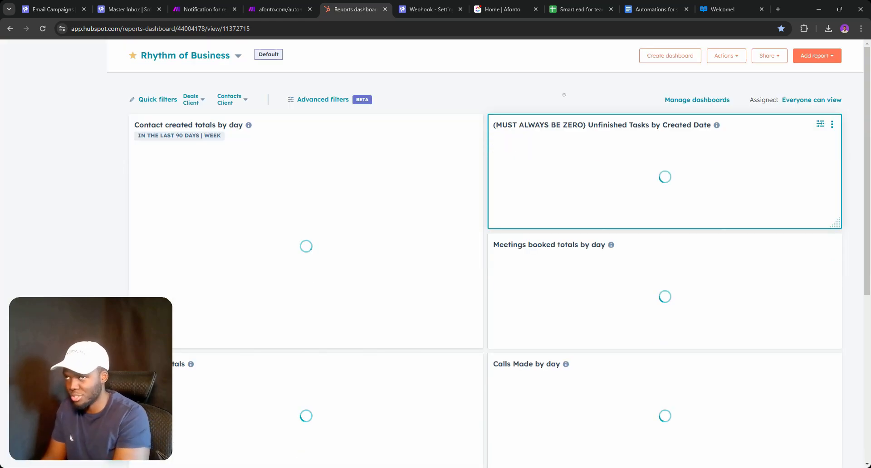
Open HubSpot's contact properties list in account settings, then return to the Make 2-way Sync scenario
click(835, 53)
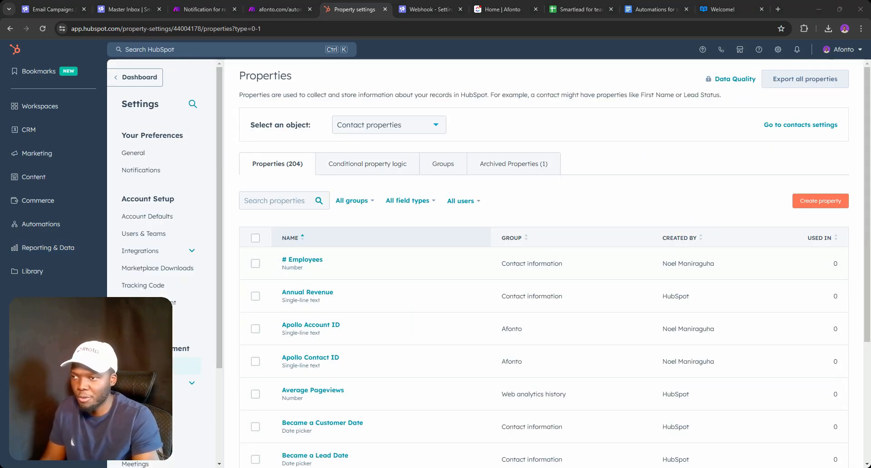
click(278, 201)
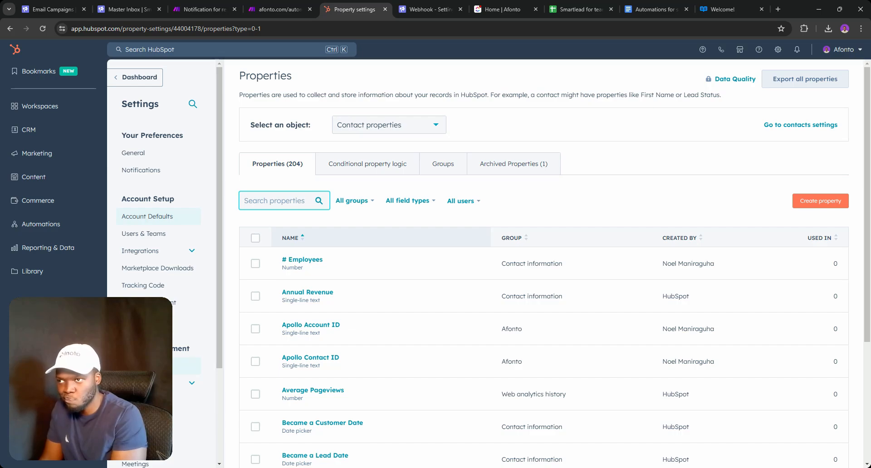
text(c)
key(BackSpace)
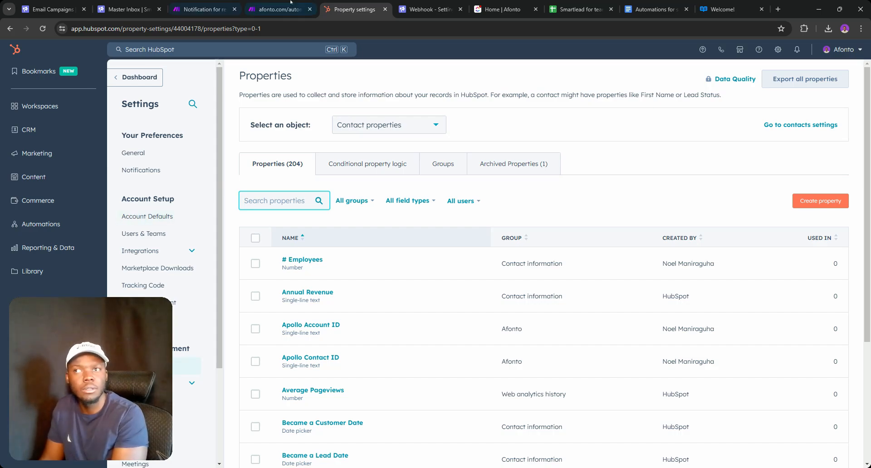
click(431, 9)
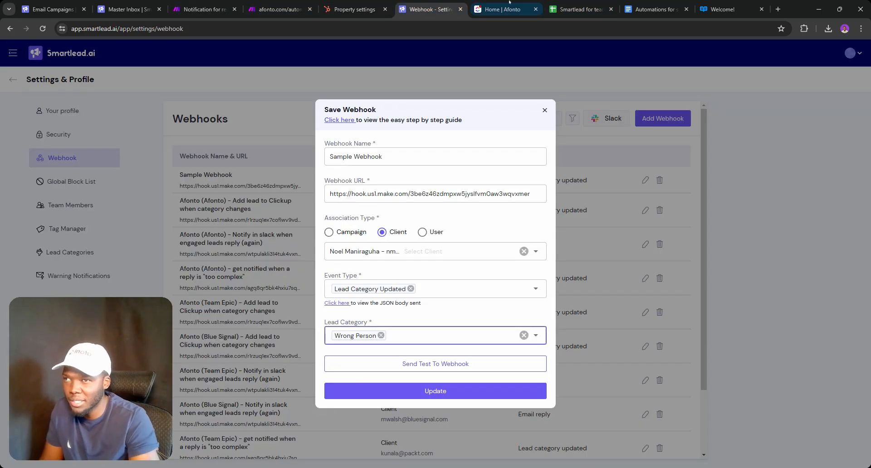
click(519, 6)
click(279, 9)
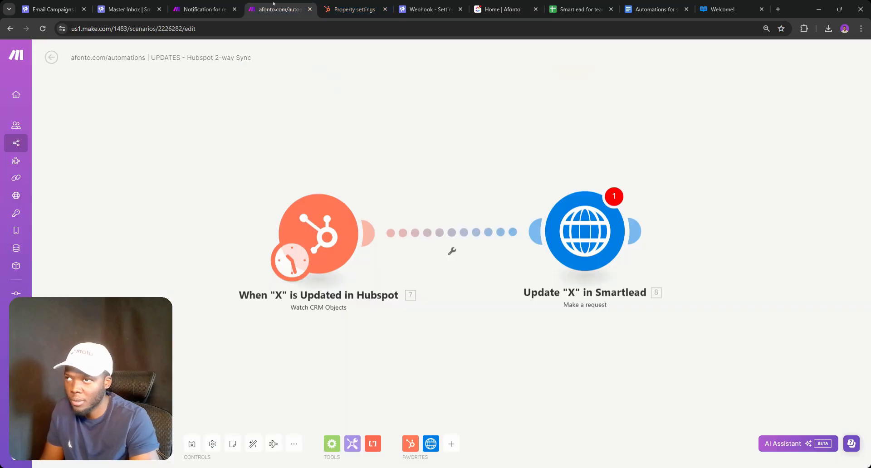
Filter HubSpot contact properties by 'categ' and review the Lead Category property's options
click(340, 9)
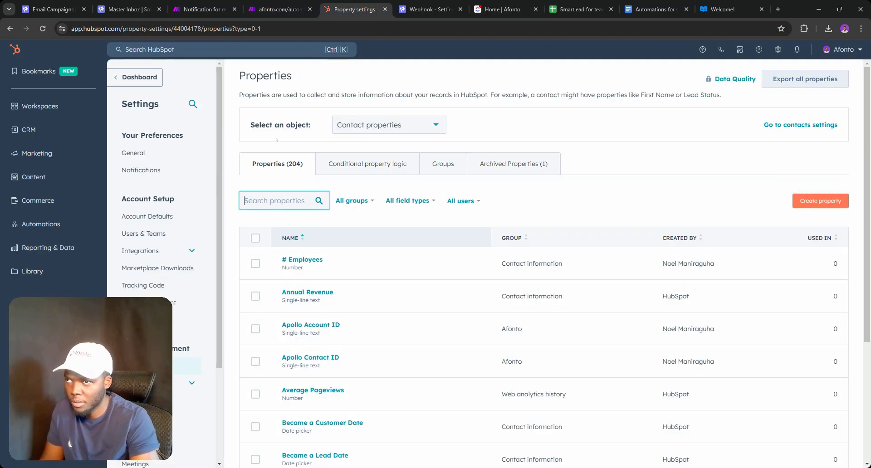
text(categ)
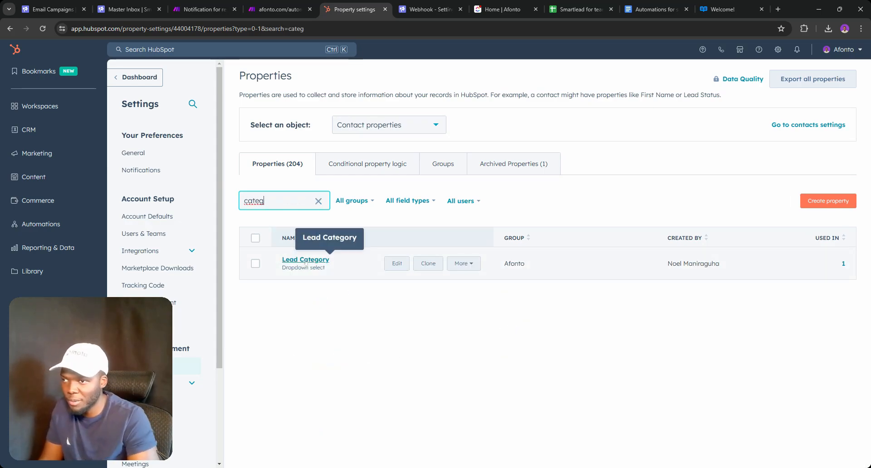
click(305, 261)
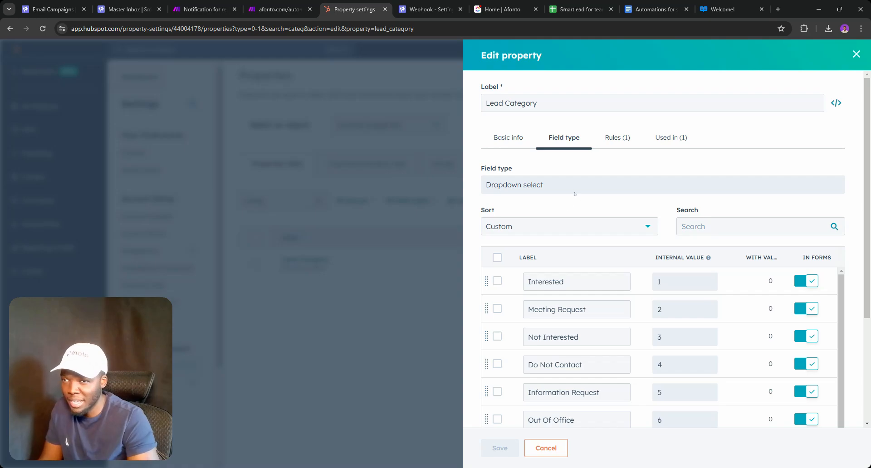
scroll(574, 194, down, 3)
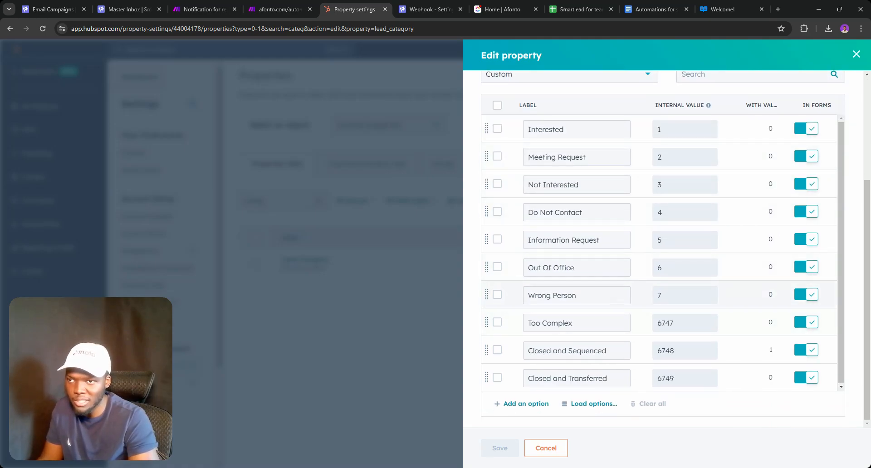
Compare them with Smartlead's lead categories list, then close the HubSpot property editor
click(415, 2)
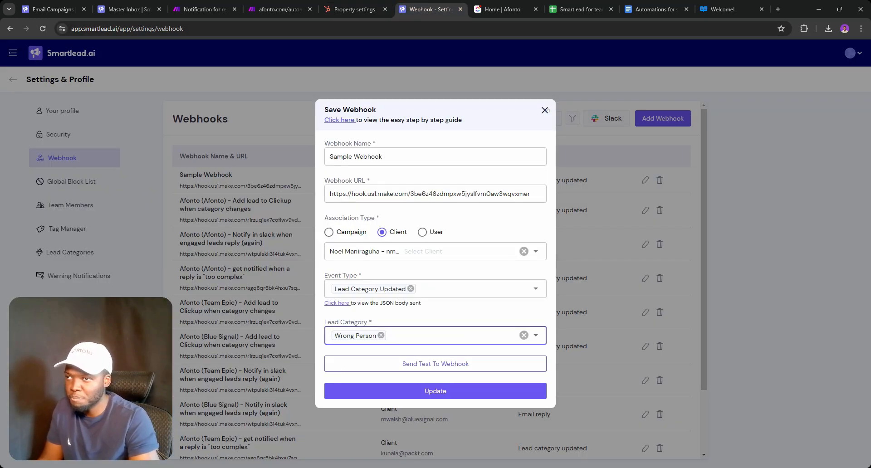
click(545, 111)
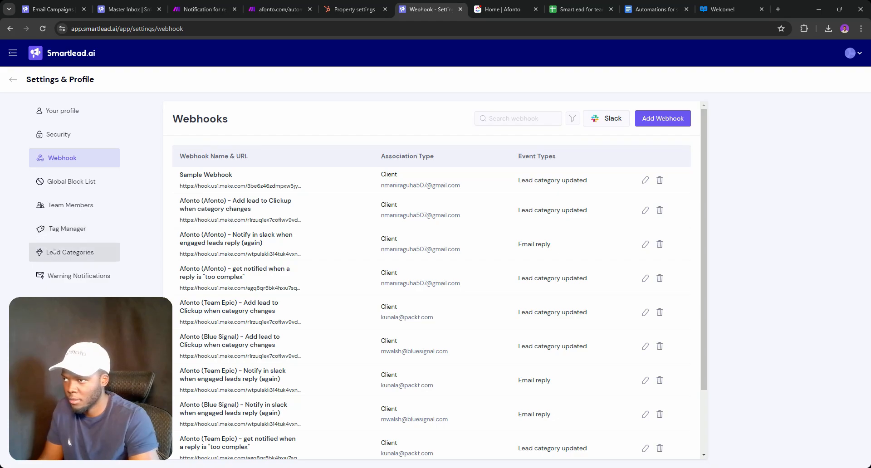
click(55, 251)
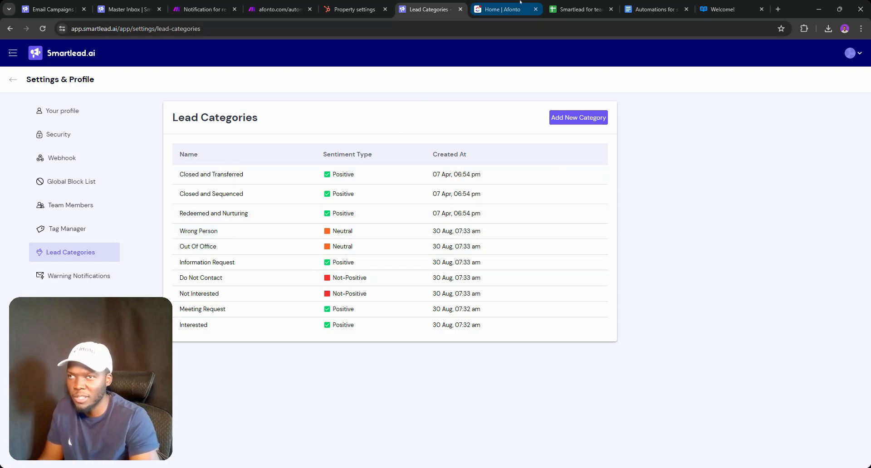
click(349, 9)
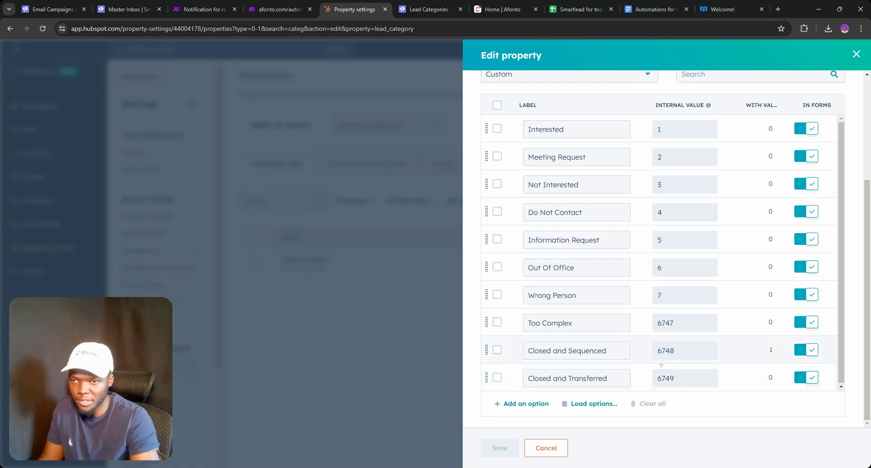
click(856, 54)
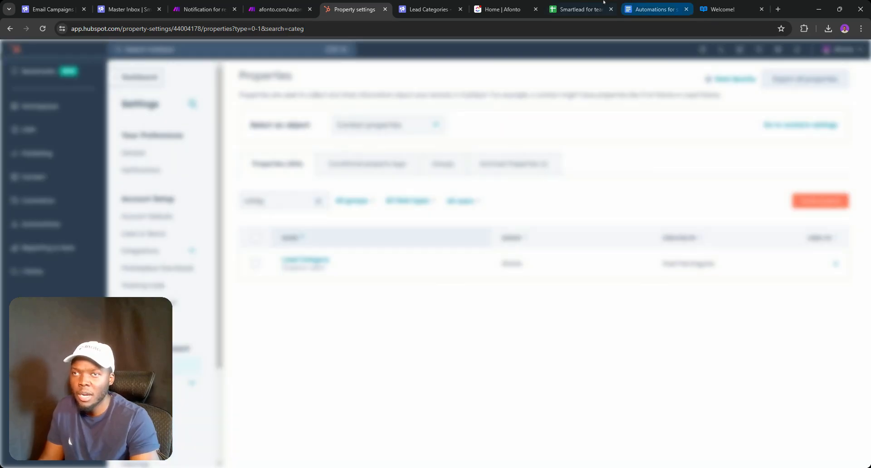
click(726, 9)
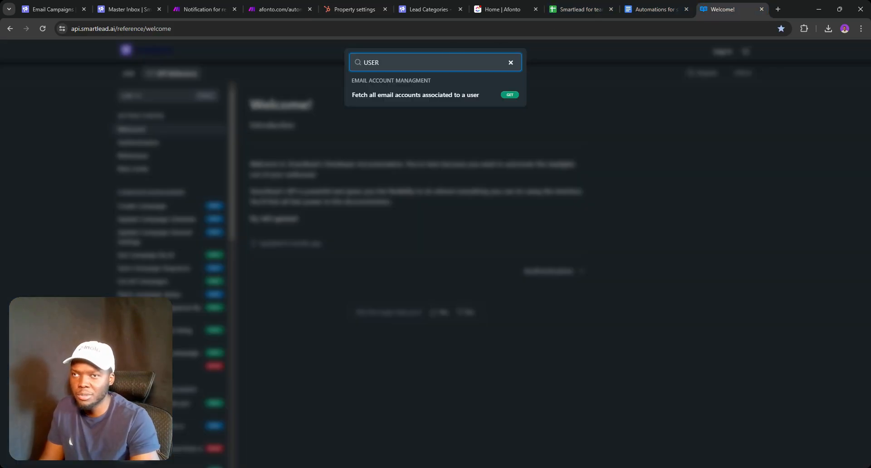
Find the Fetch Lead Categories endpoint in Smartlead's API docs and show its example 200 response
key(BackSpace)
text(categ)
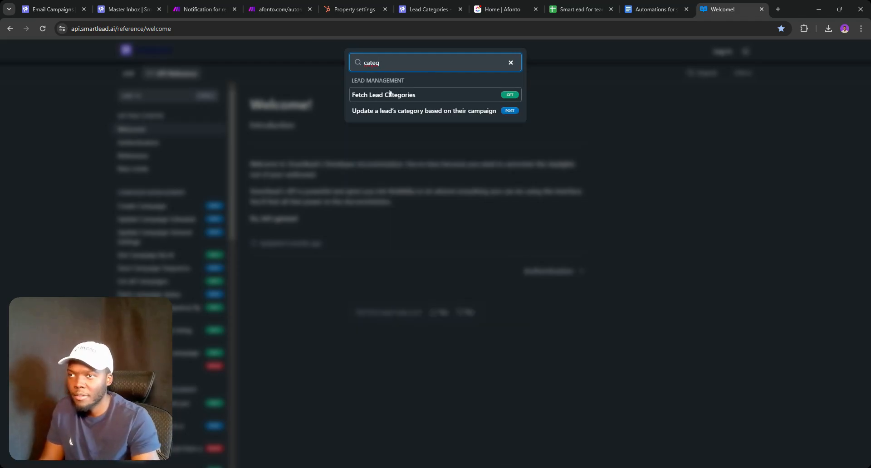
click(429, 95)
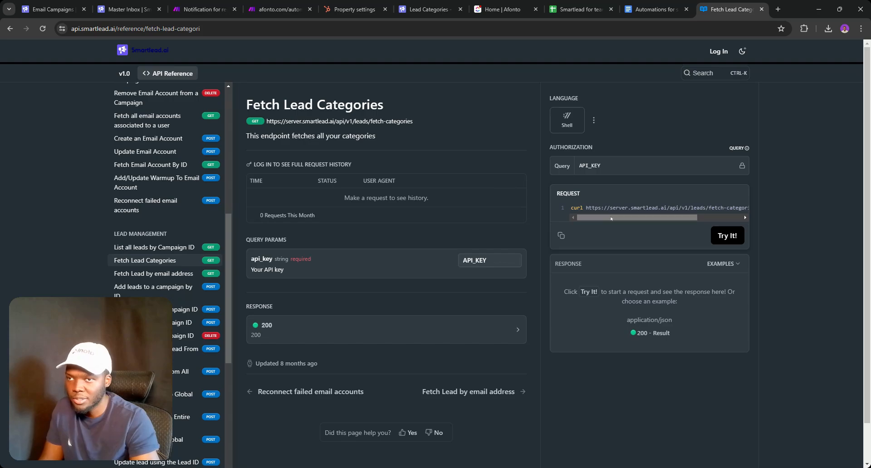
drag(611, 218, 655, 219)
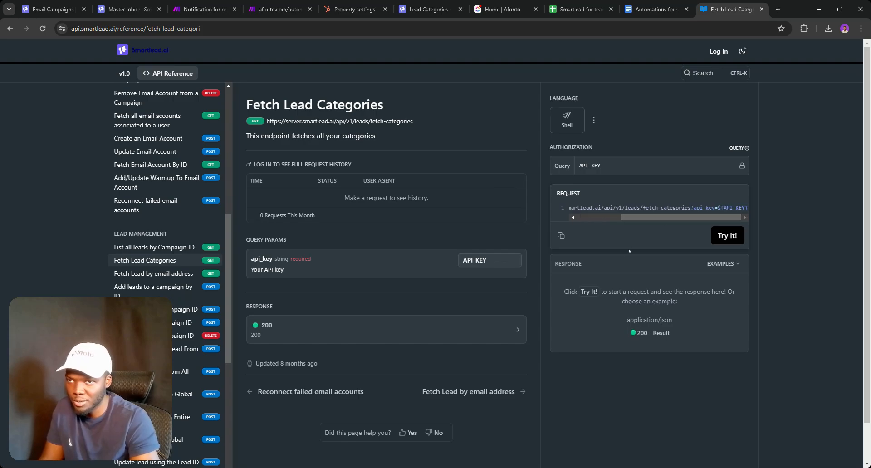
click(721, 264)
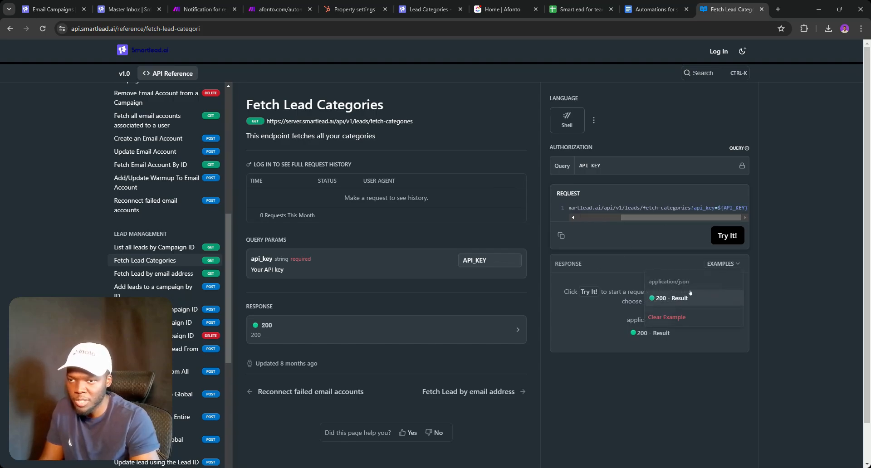
click(676, 298)
scroll(436, 253, down, 3)
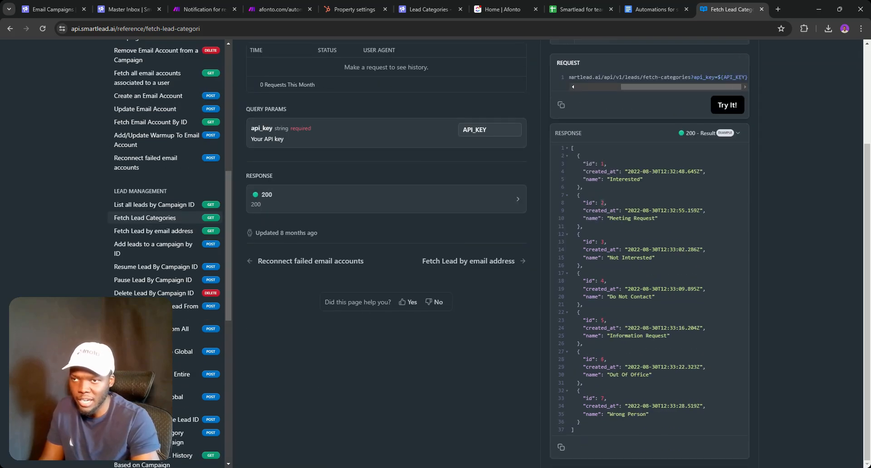
Highlight the Do Not Contact category entry, then return to HubSpot's property settings
drag(604, 288, 603, 296)
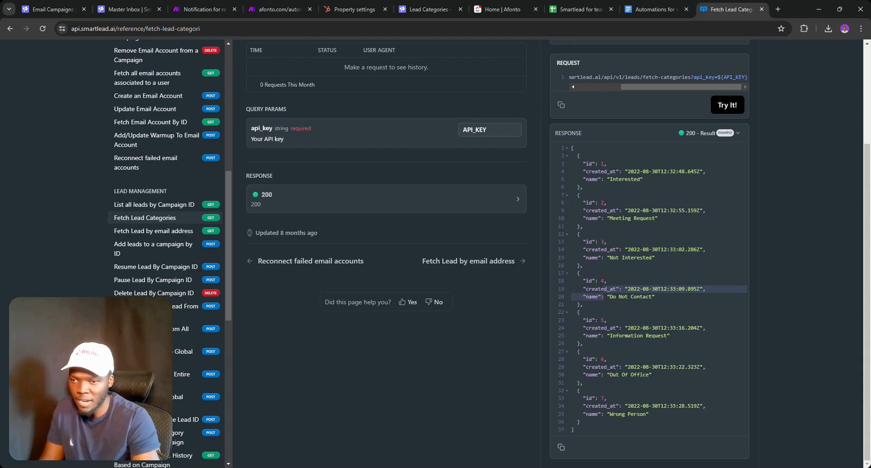
click(601, 398)
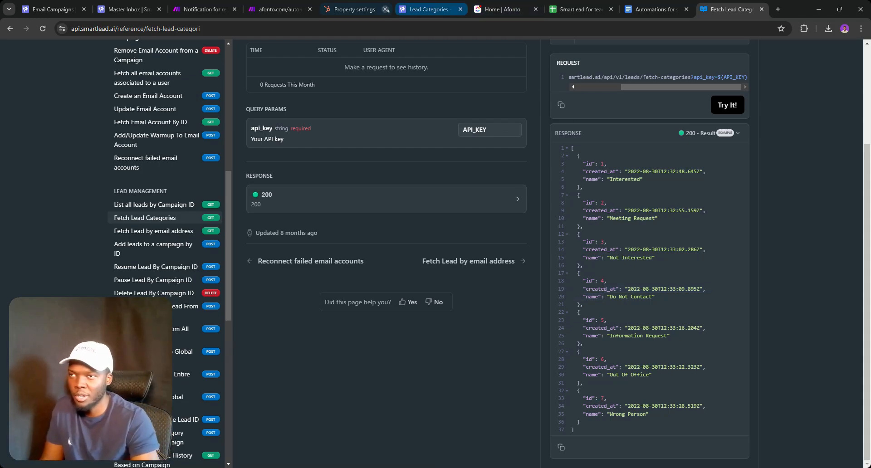
click(371, 6)
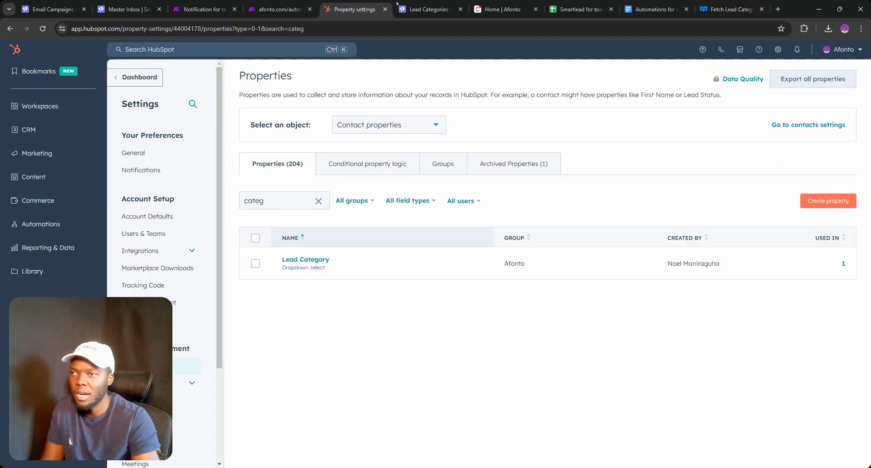
Scroll through Lead Category's dropdown options without changes, then return to the automations planning document
click(305, 259)
scroll(644, 295, down, 3)
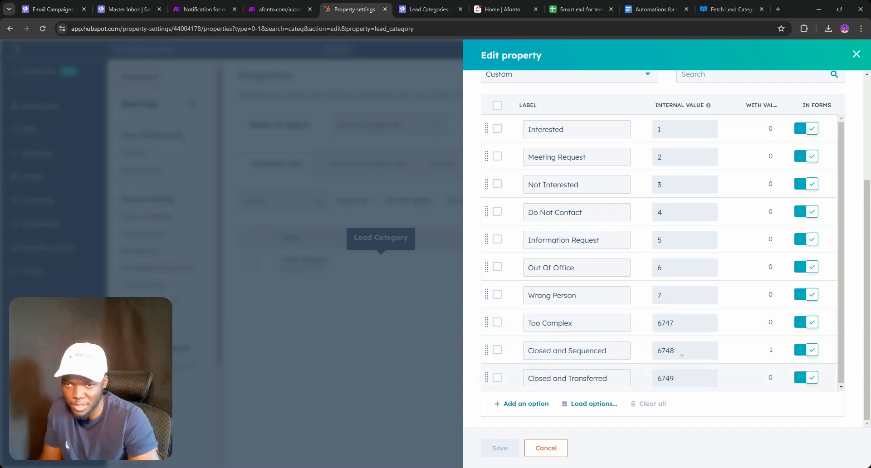
click(856, 54)
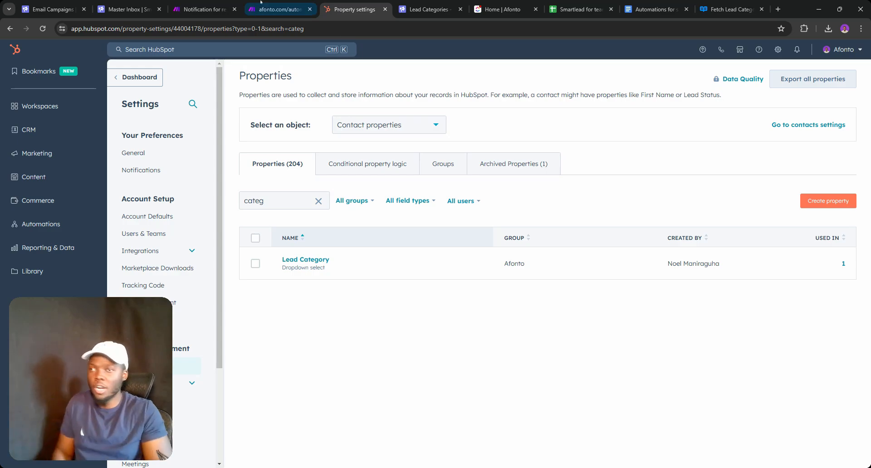
click(653, 9)
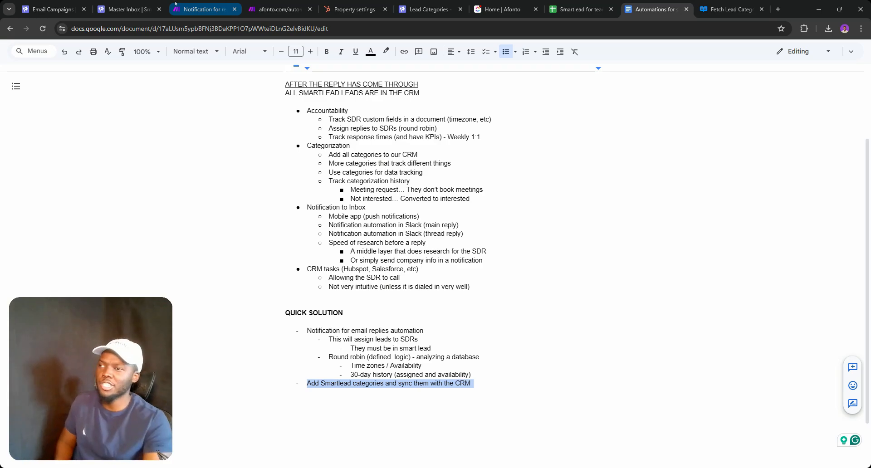
Open the reply notification scenario in Make and its Google Sheets search module settings
click(129, 9)
click(199, 9)
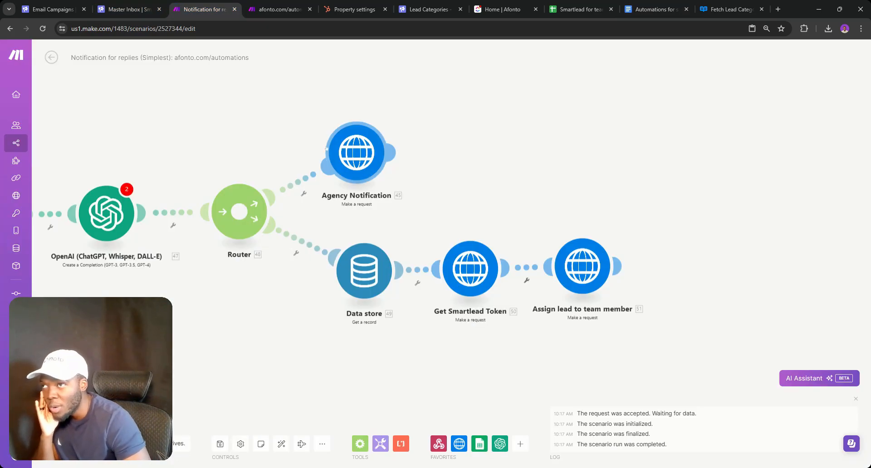
drag(186, 135, 226, 128)
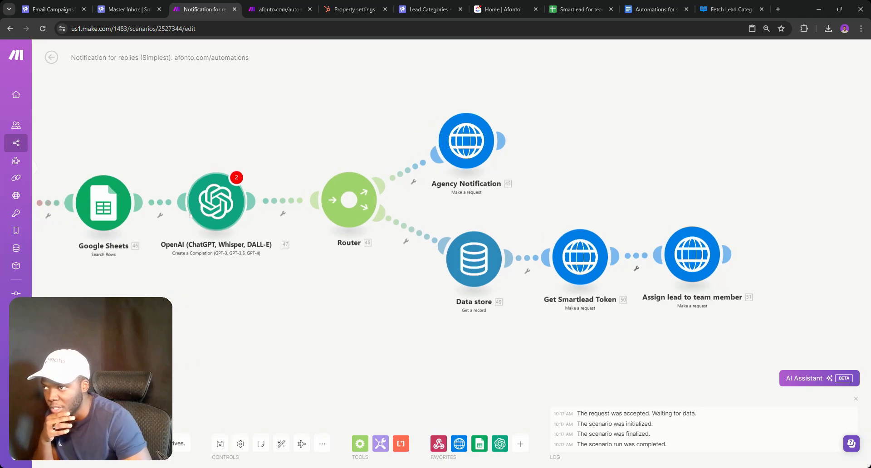
drag(169, 158, 271, 154)
click(207, 205)
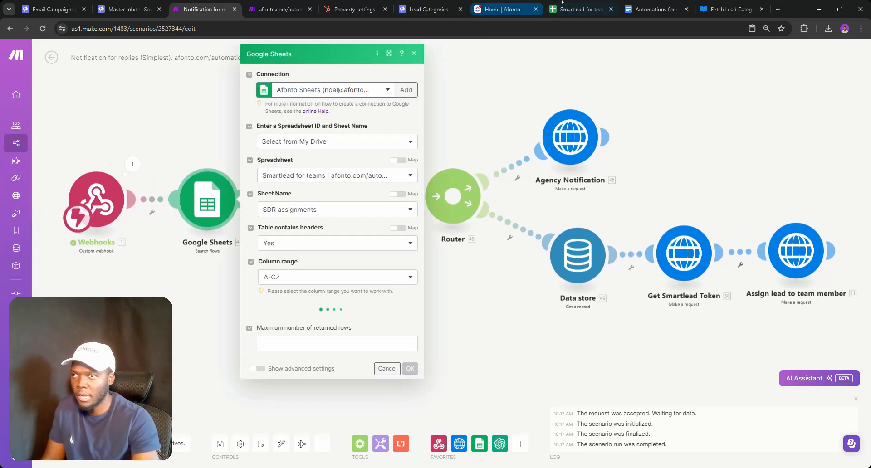
Check Sheet1 and the SDR assignments sheet in the Smartlead for teams spreadsheet
click(576, 9)
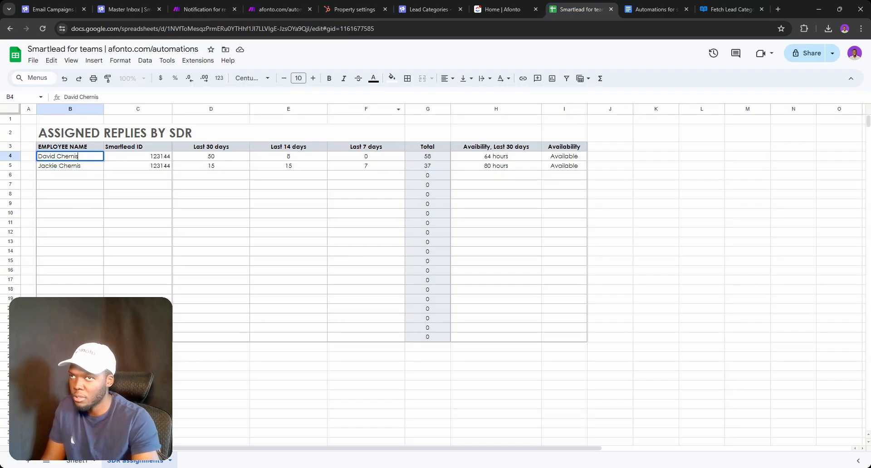
click(81, 461)
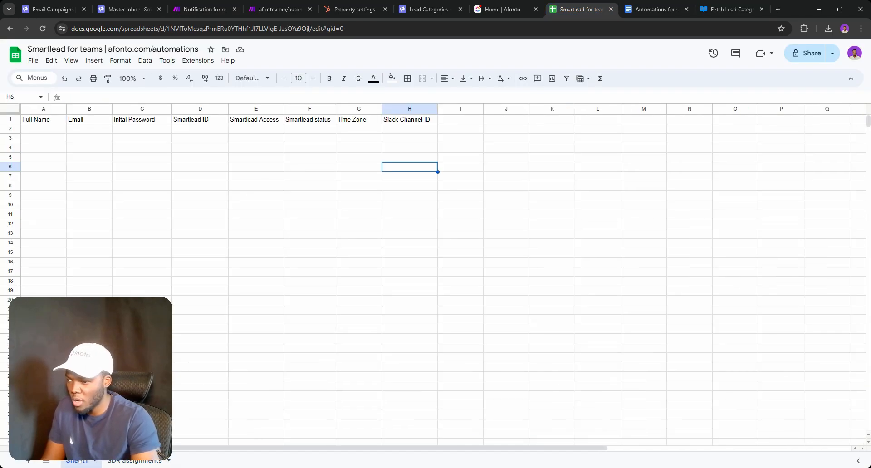
click(245, 167)
click(134, 460)
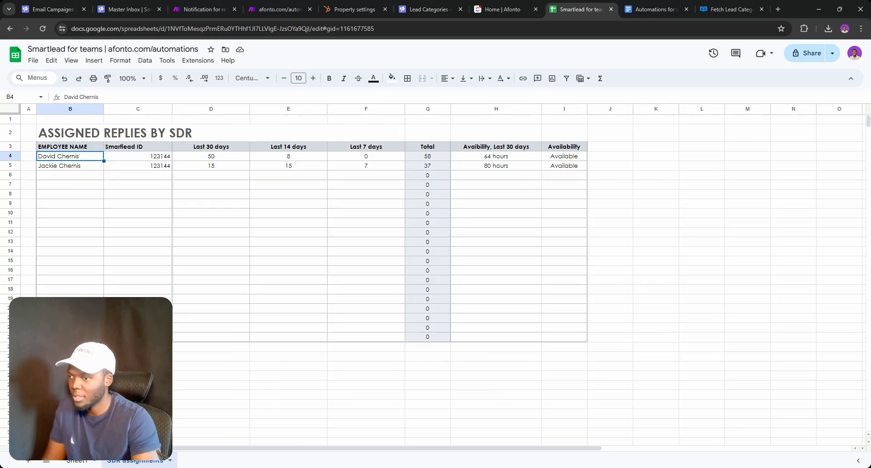
Open Smartlead's Team Members settings page
click(114, 9)
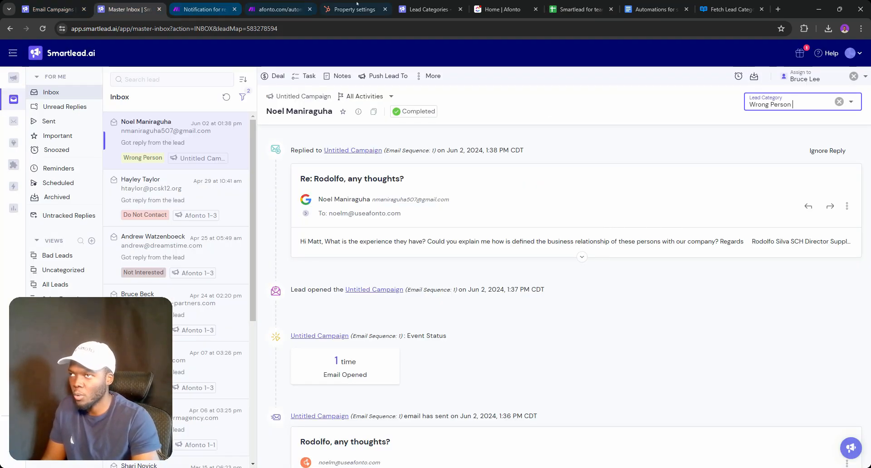
click(429, 9)
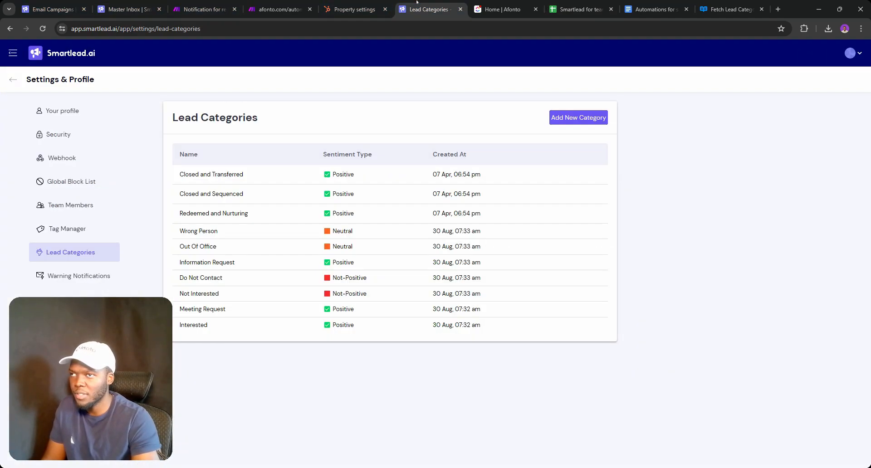
click(73, 205)
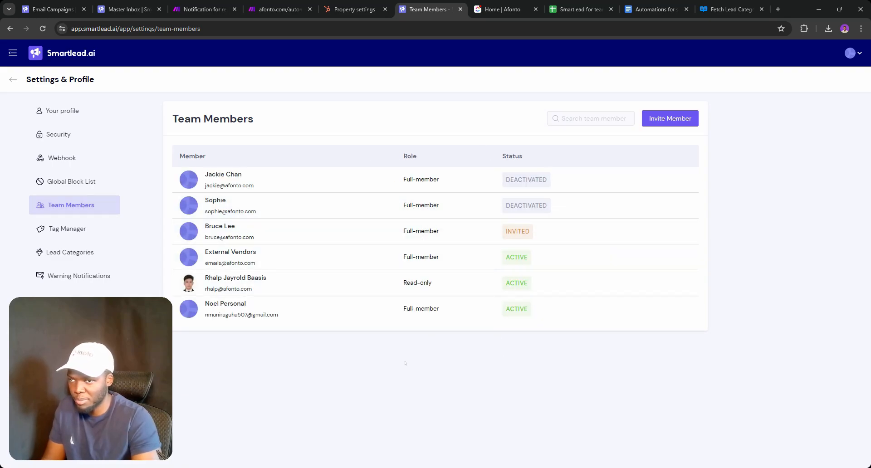
Resave the invited team member with DevTools' Network panel open and select their id in the update payload
key(ctrl+shift+i)
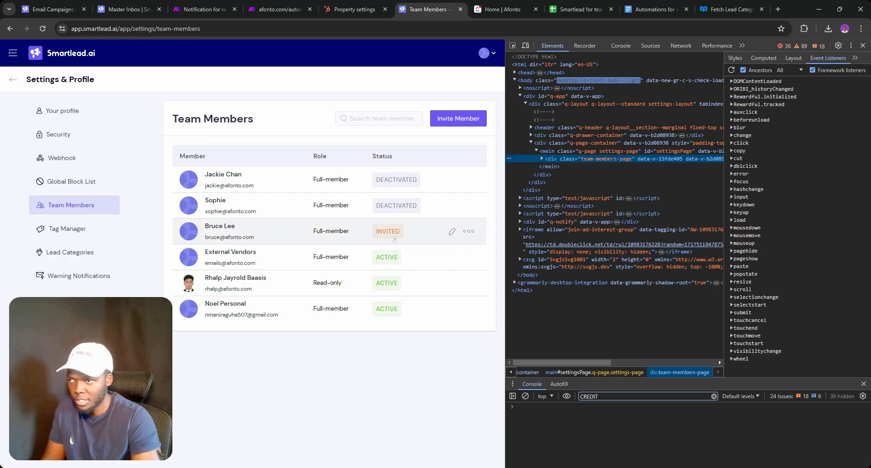
click(452, 232)
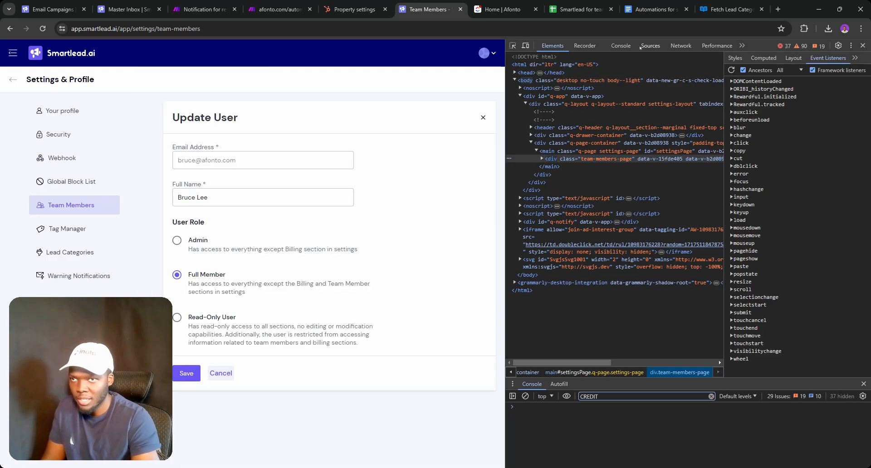
click(681, 45)
click(208, 197)
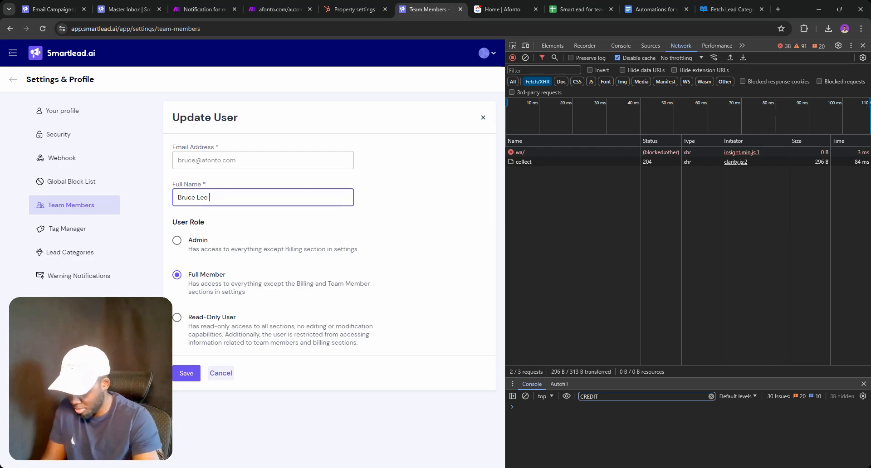
click(186, 373)
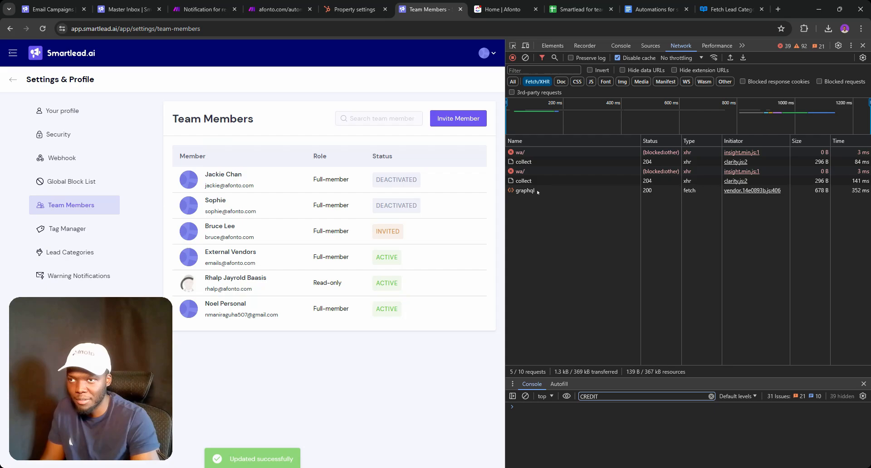
click(540, 191)
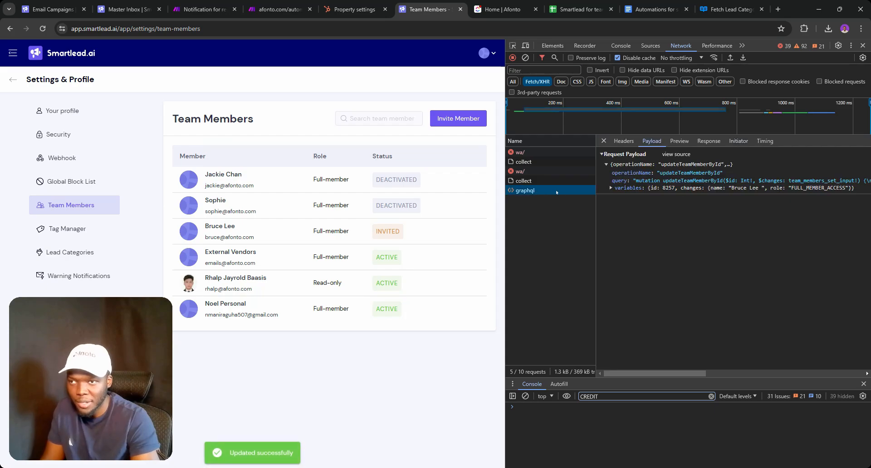
double_click(669, 188)
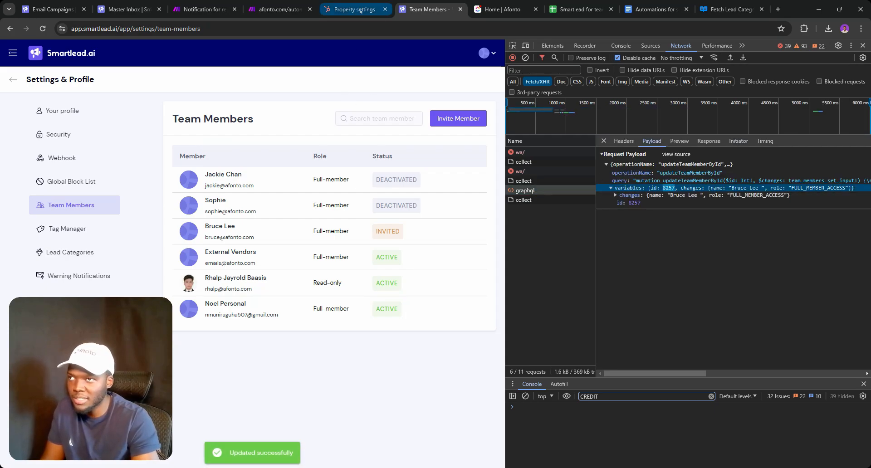
click(560, 3)
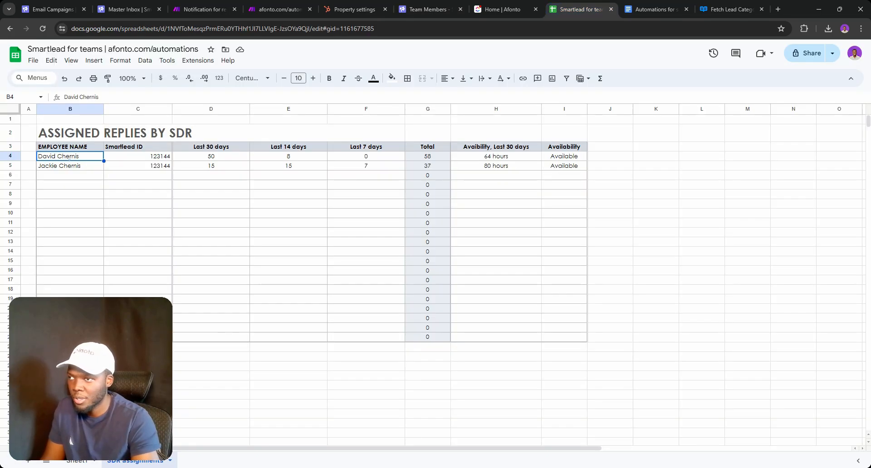
Start a new SDR entry in B6 and copy the second SDR's name from B5
drag(498, 167, 487, 175)
click(61, 177)
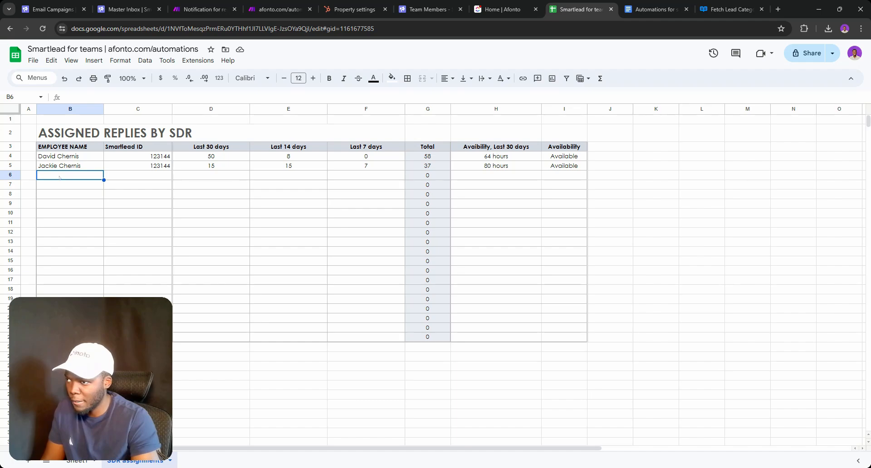
double_click(59, 177)
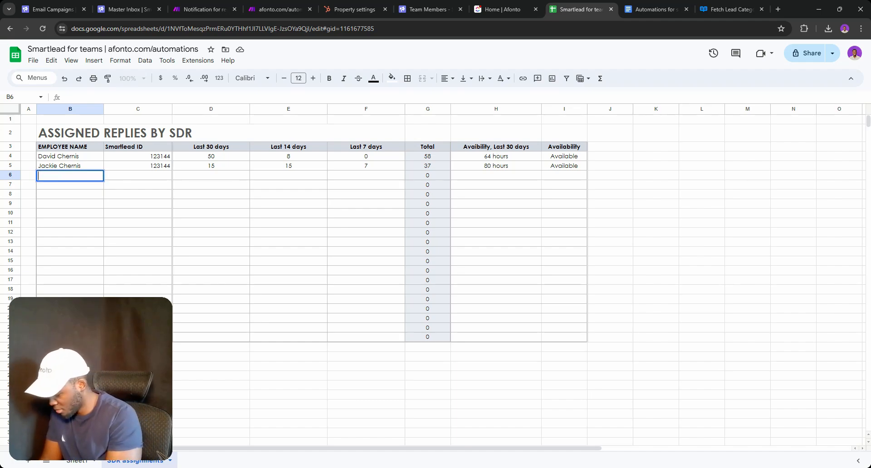
text(Bruc)
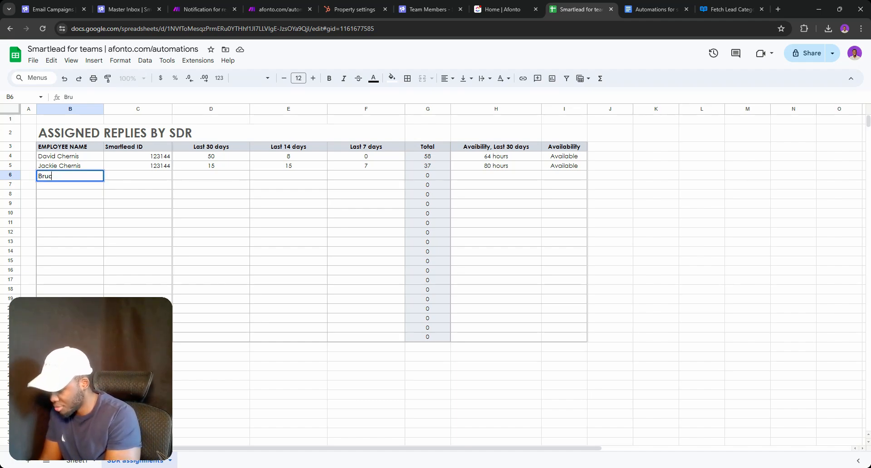
text(e Lee)
key(Return)
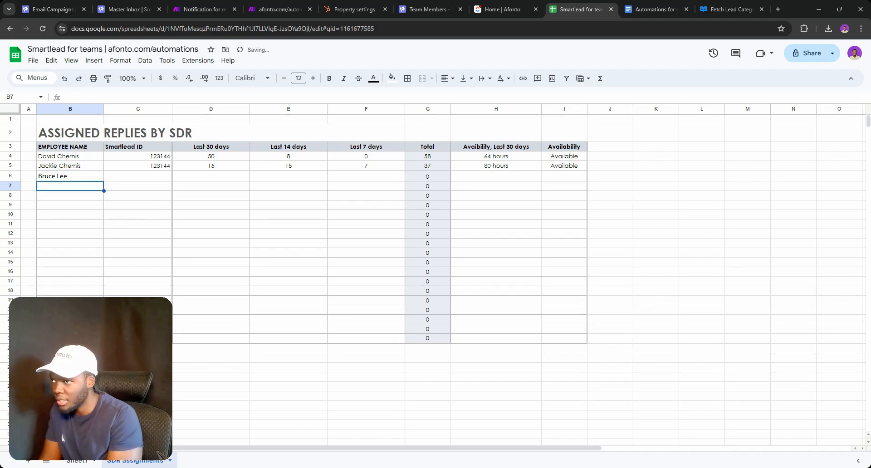
key(ctrl+z)
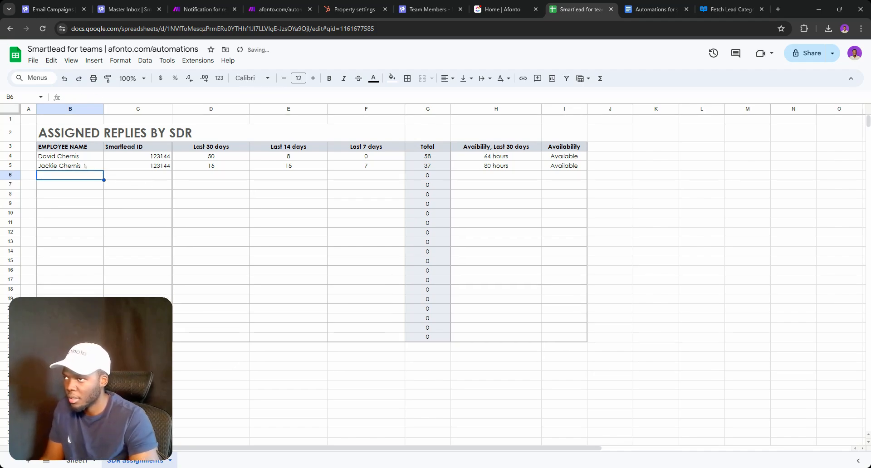
click(85, 166)
double_click(79, 166)
key(ctrl+c)
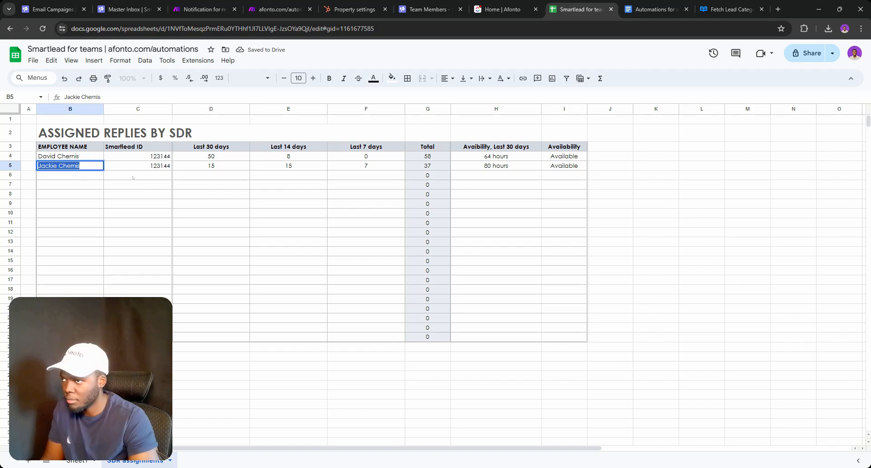
Paste into B6 and replace it with the new SDR's full name
click(132, 178)
key(ctrl+v)
key(ctrl+z)
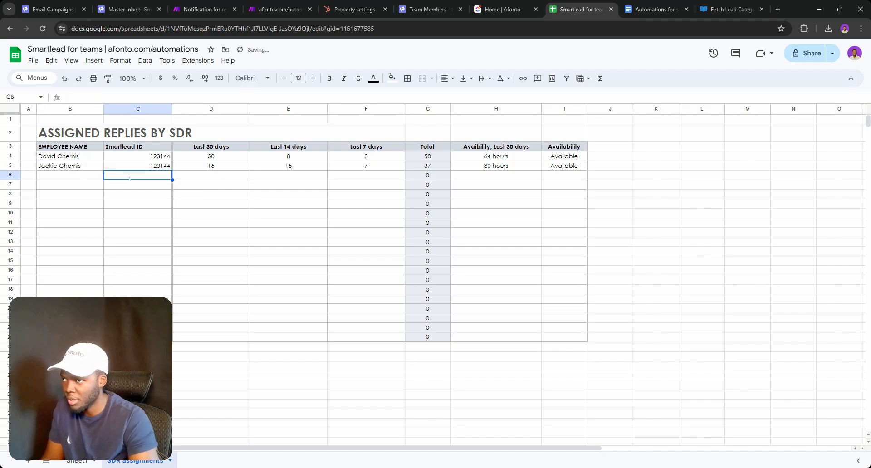
click(59, 175)
key(ctrl+v)
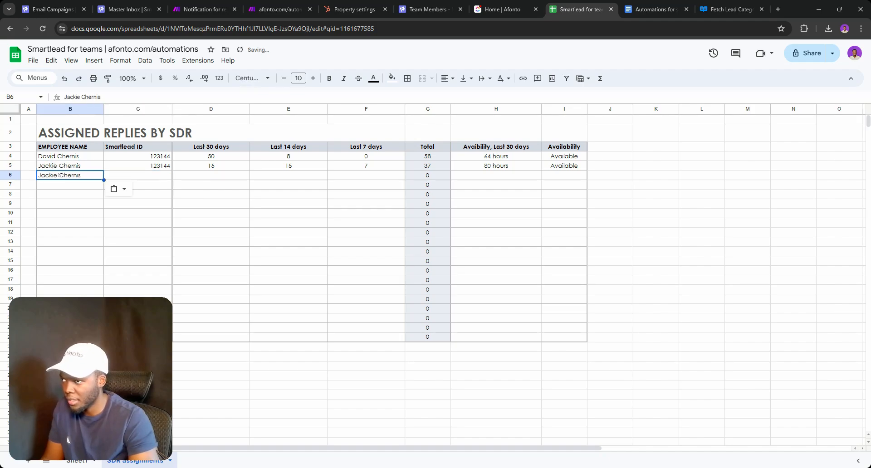
double_click(59, 175)
text(B)
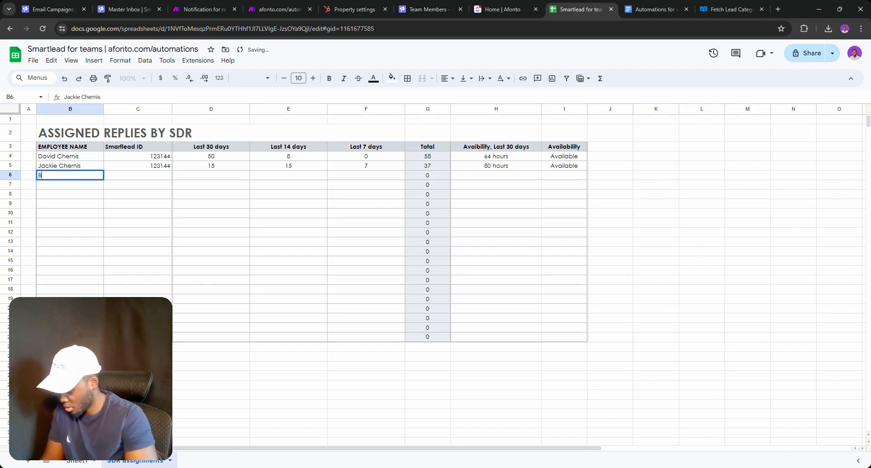
text(ruce Lee)
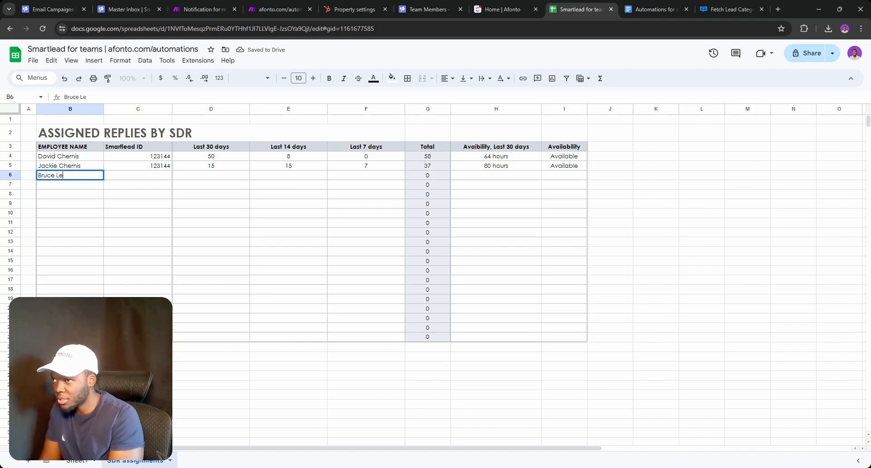
key(Return)
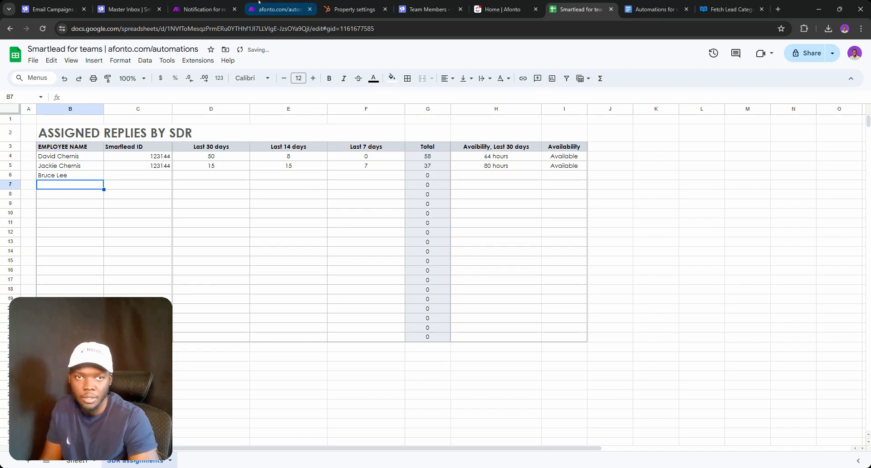
click(218, 9)
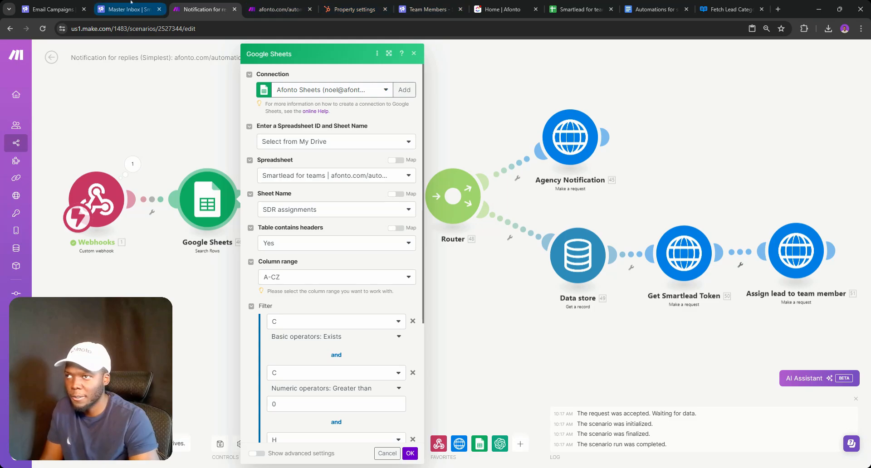
click(426, 9)
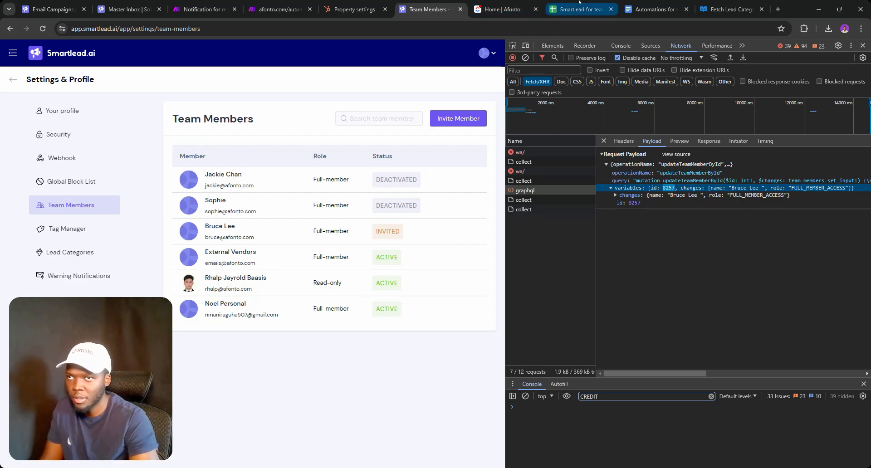
click(568, 9)
double_click(153, 176)
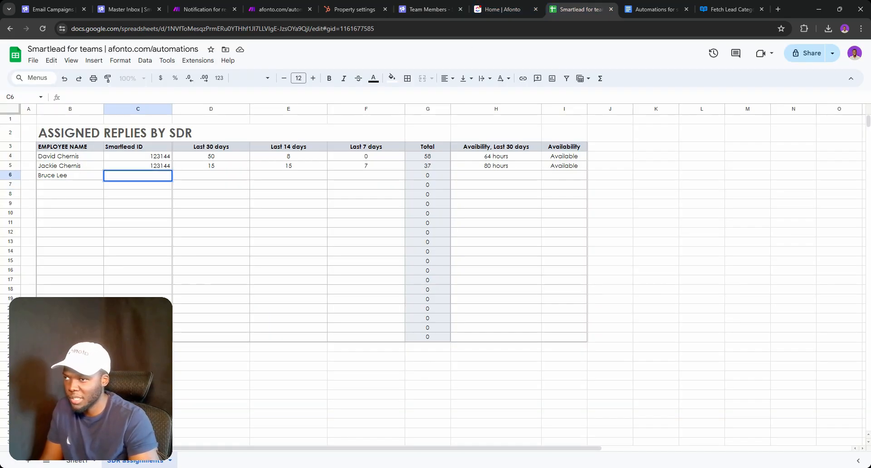
text(8257)
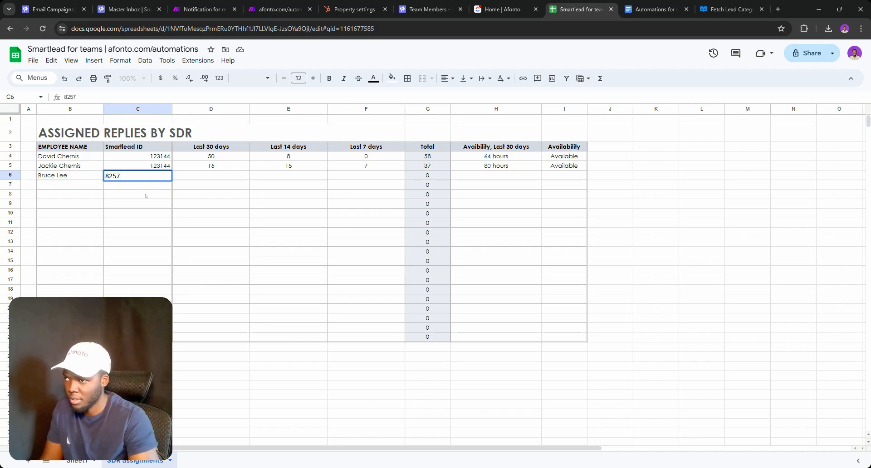
key(Return)
Clear the existing Smartlead IDs in C4:C5
drag(145, 156, 150, 166)
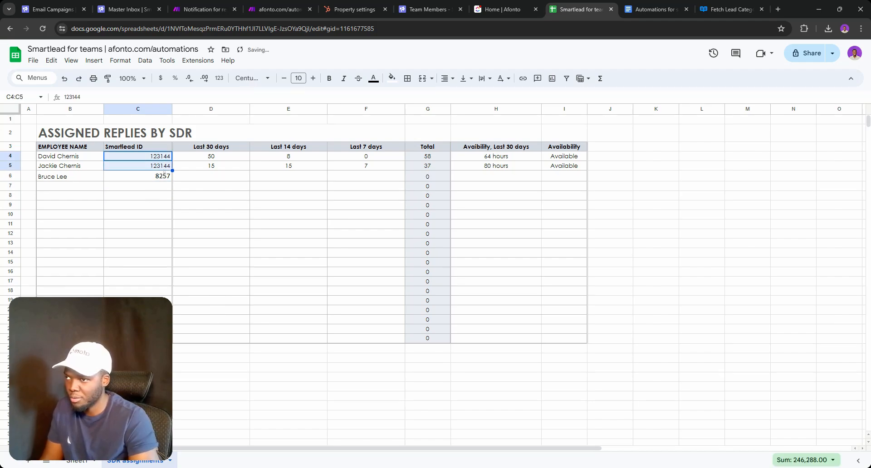
key(Delete)
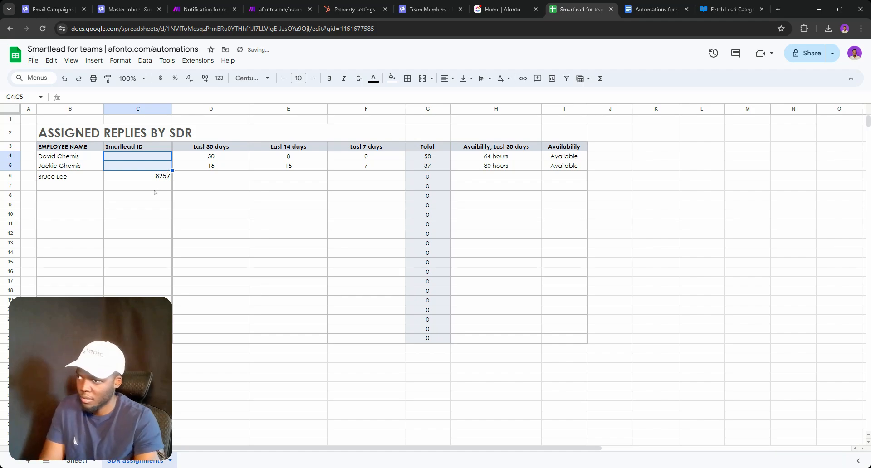
click(156, 187)
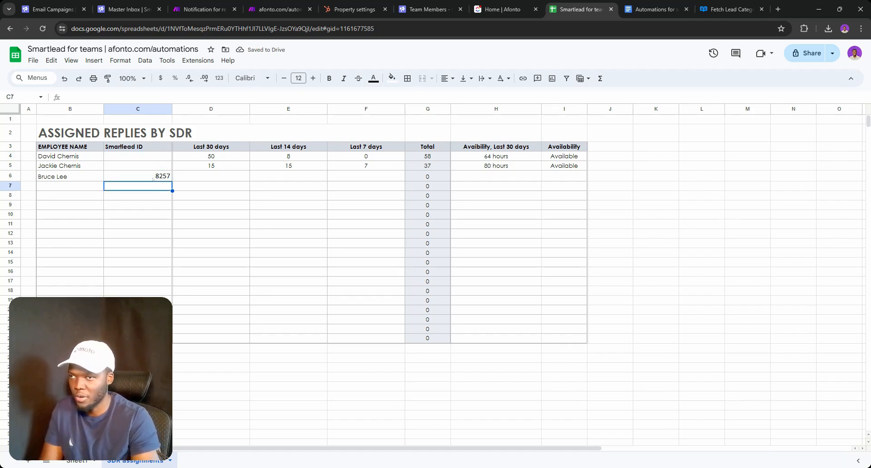
Copy the Available status from I5 into I6
click(567, 165)
double_click(566, 165)
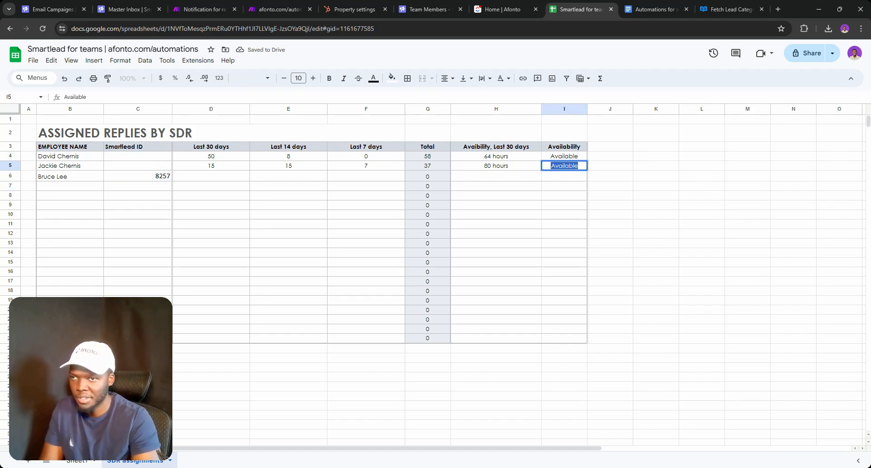
key(ctrl+c)
click(567, 177)
key(ctrl+v)
click(547, 211)
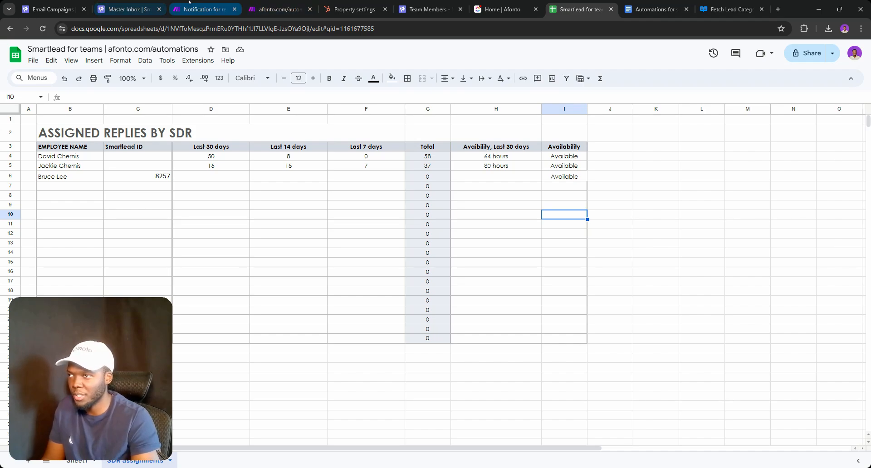
click(212, 2)
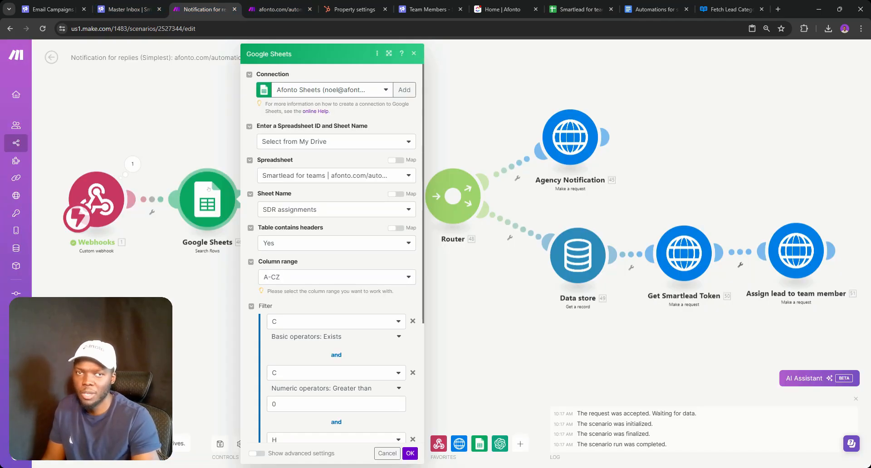
Close the Google Sheets module settings and delete the stray empty module
scroll(335, 245, down, 3)
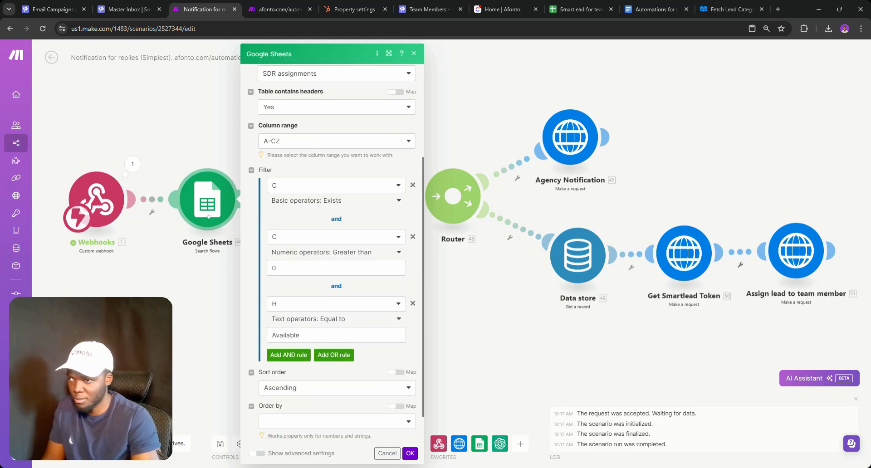
double_click(173, 297)
right_click(173, 298)
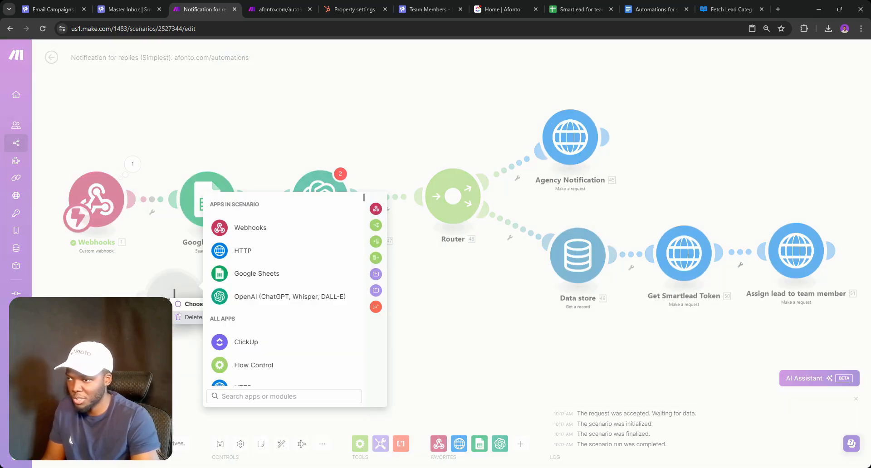
click(190, 317)
Run only the Google Sheets search module and inspect its output
right_click(204, 193)
click(226, 208)
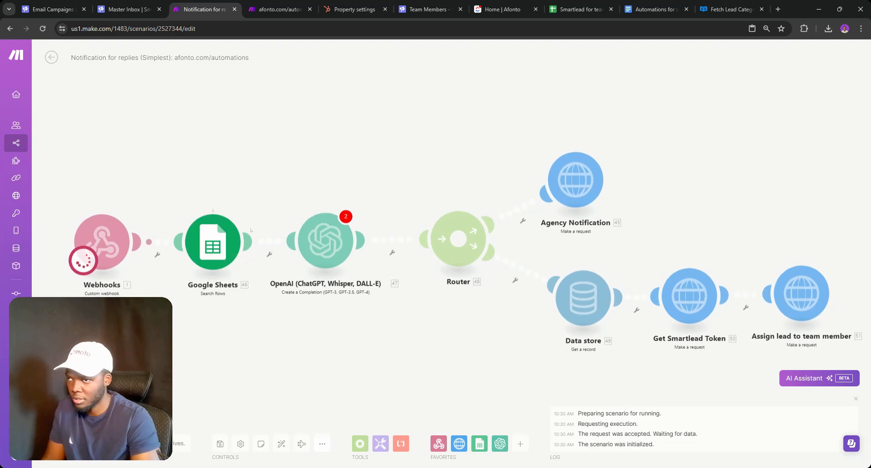
click(249, 207)
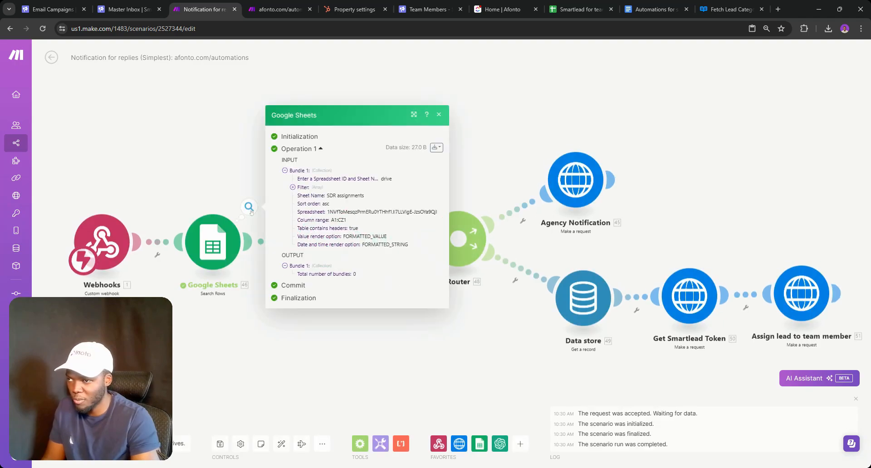
click(218, 240)
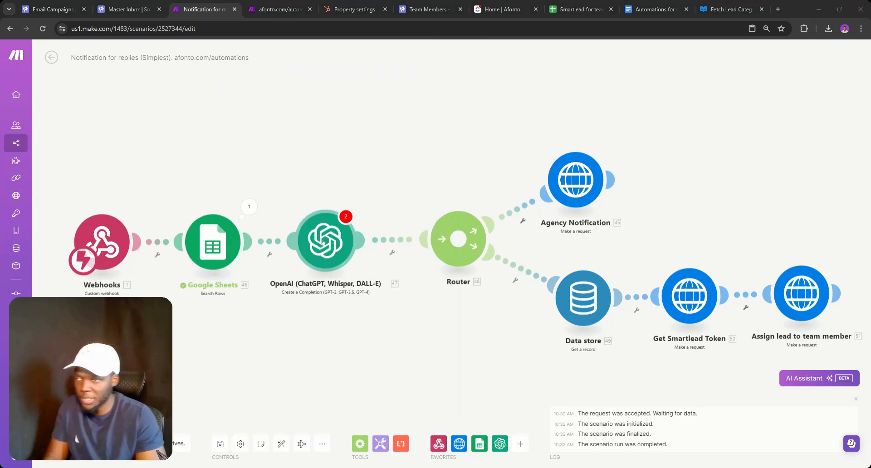
Unlink the OpenAI module, move it aside, and connect Google Sheets directly to the Router
click(268, 254)
click(291, 256)
click(391, 239)
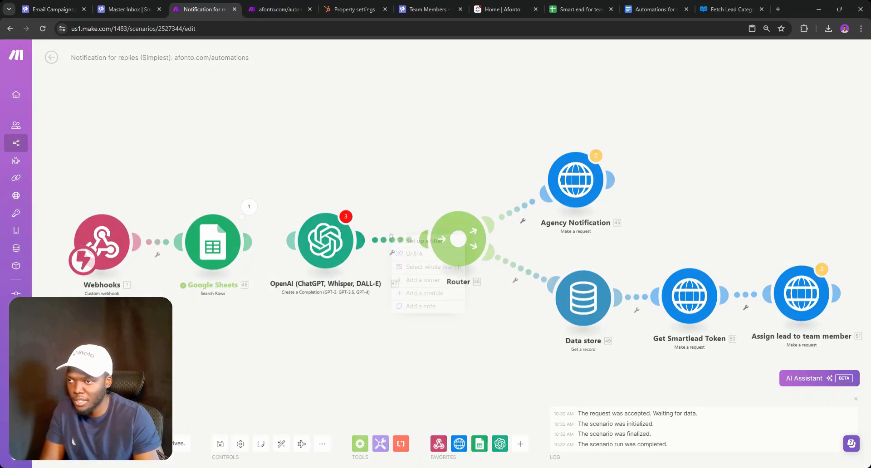
click(412, 305)
drag(345, 252, 342, 194)
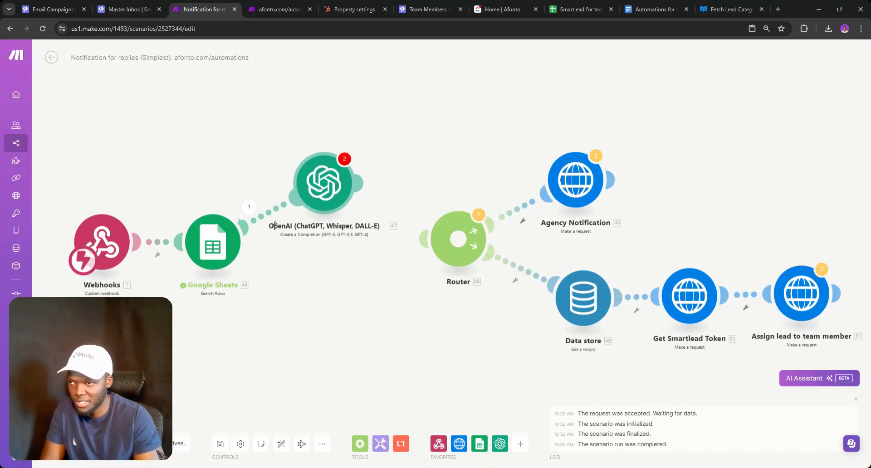
click(342, 194)
click(276, 222)
click(294, 224)
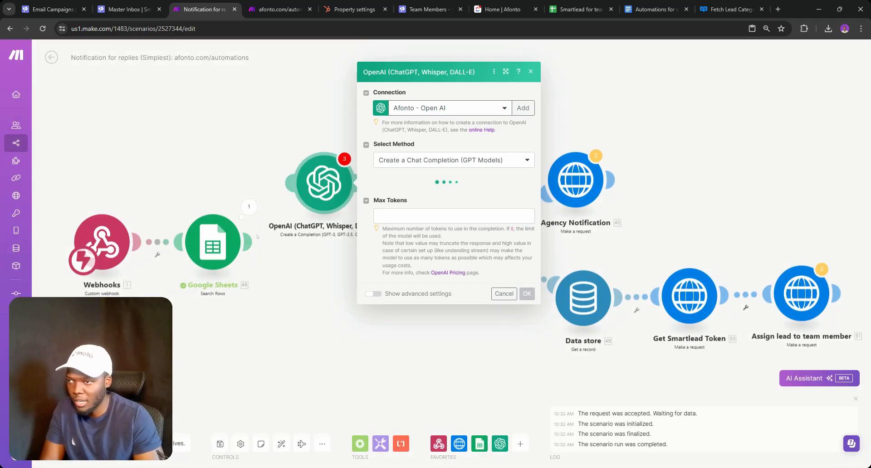
click(330, 313)
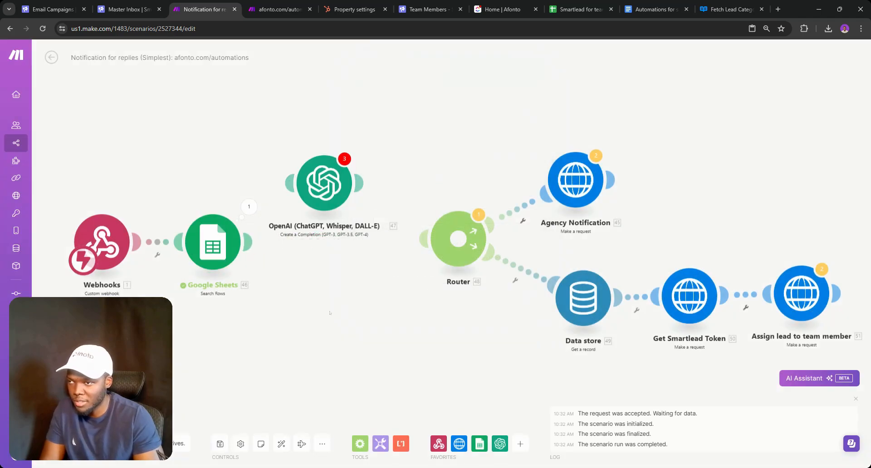
drag(258, 244, 456, 238)
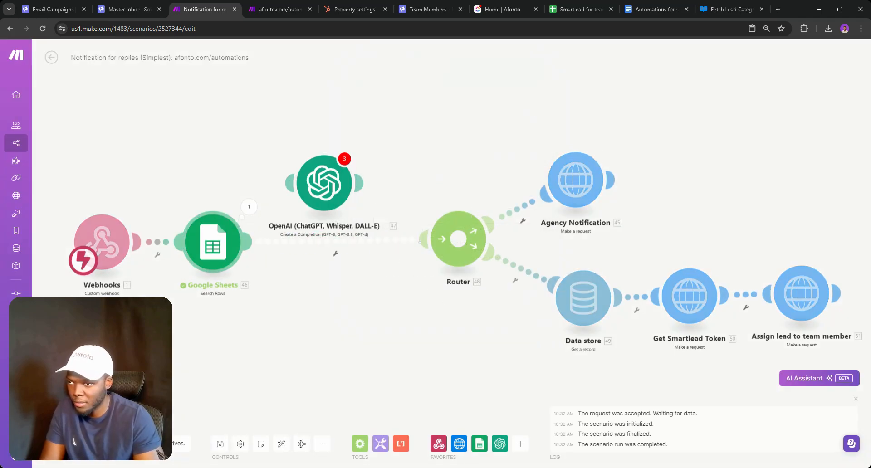
drag(327, 209, 341, 132)
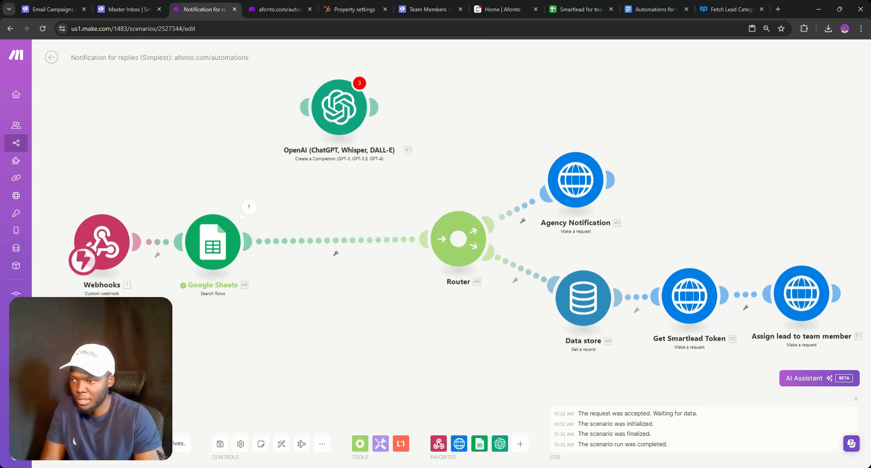
Unlink the Agency Notification branch and run the scenario once, waiting for new data
right_click(517, 207)
click(528, 227)
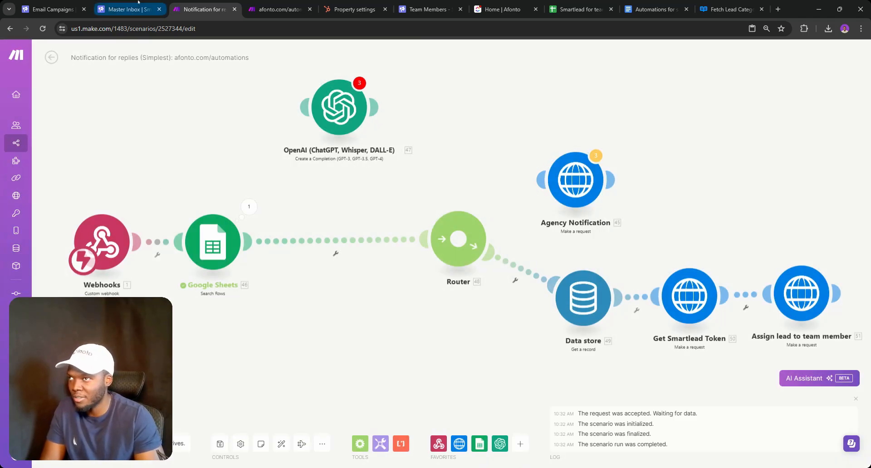
click(74, 444)
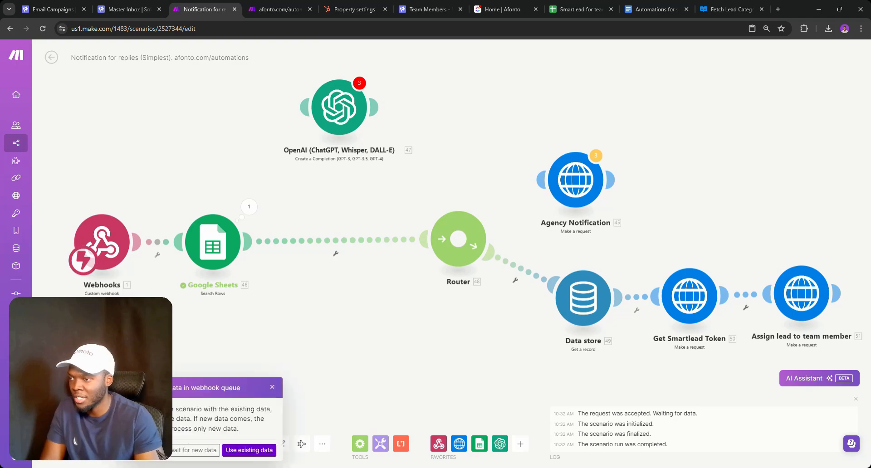
click(200, 450)
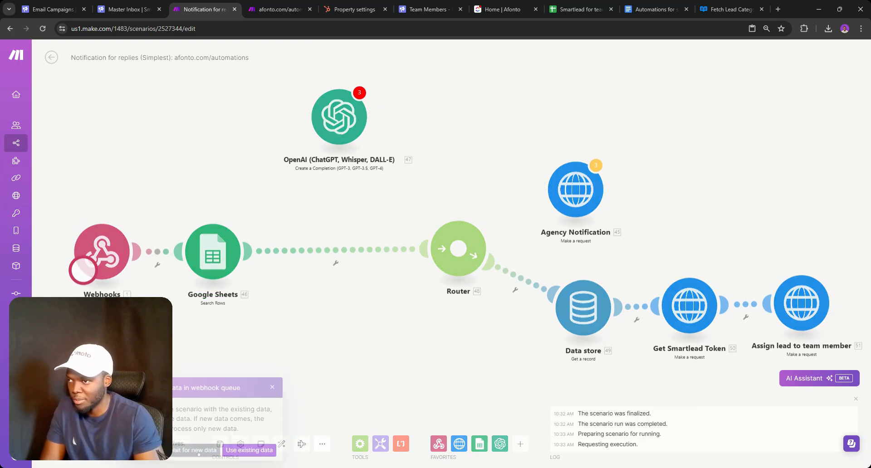
Clear the assignee on the lead's conversation in Smartlead's master inbox
click(50, 9)
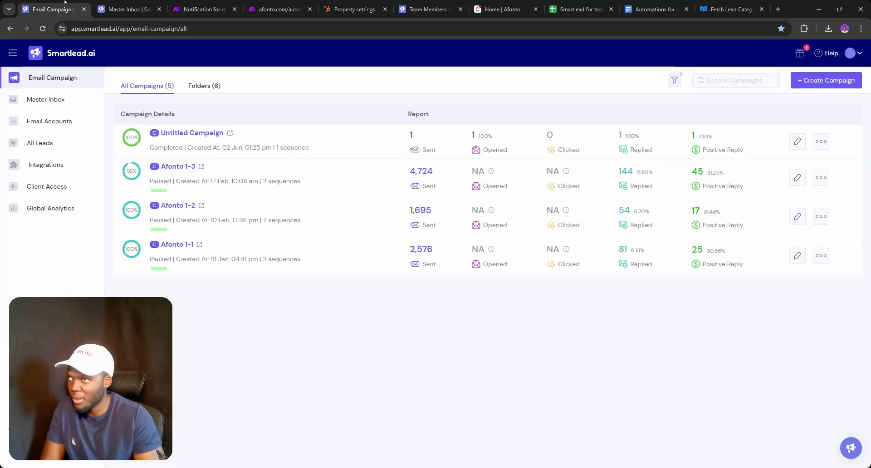
click(153, 11)
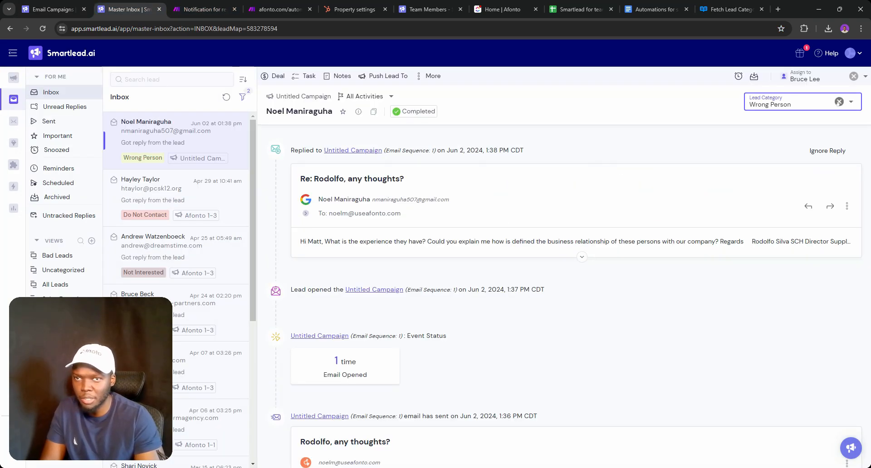
click(854, 76)
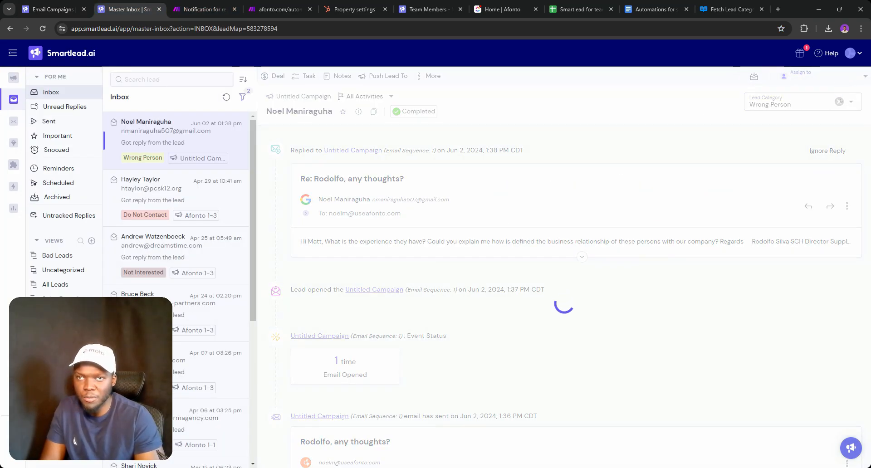